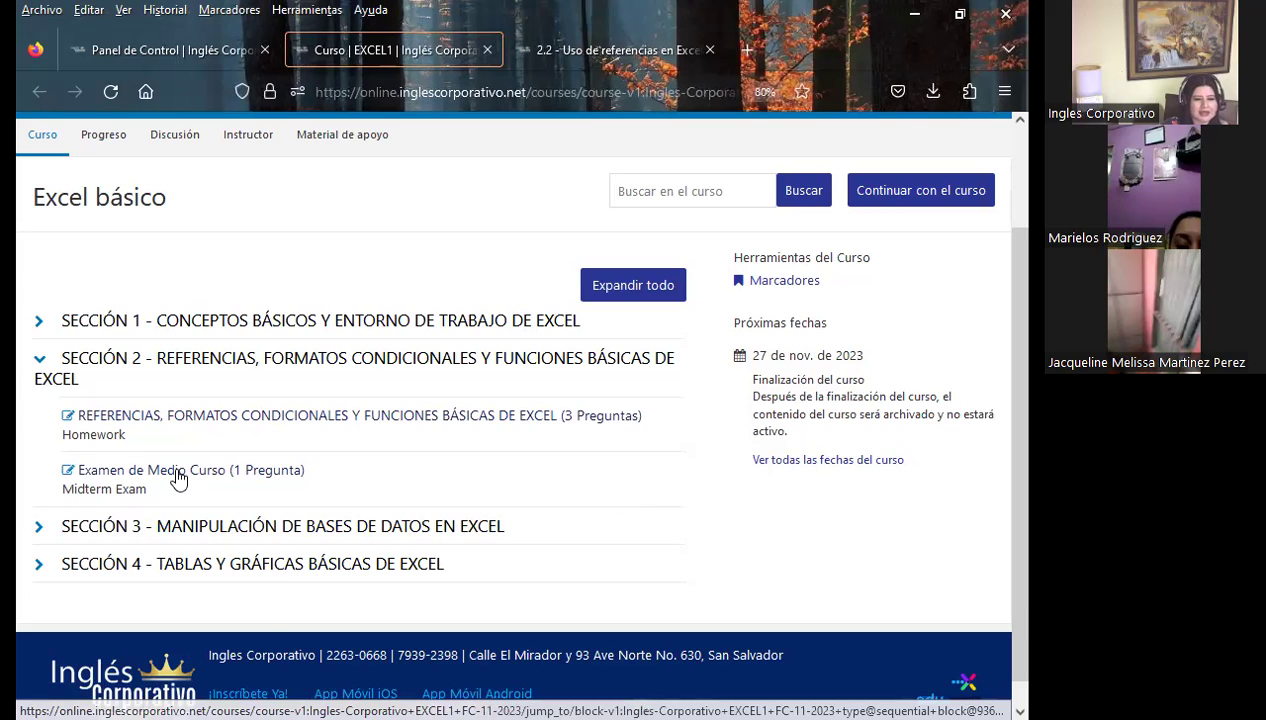
Open Examen de Medio Curso in a separate tab and return to the Uso de referencias en Excel lesson.
middle_click(218, 478)
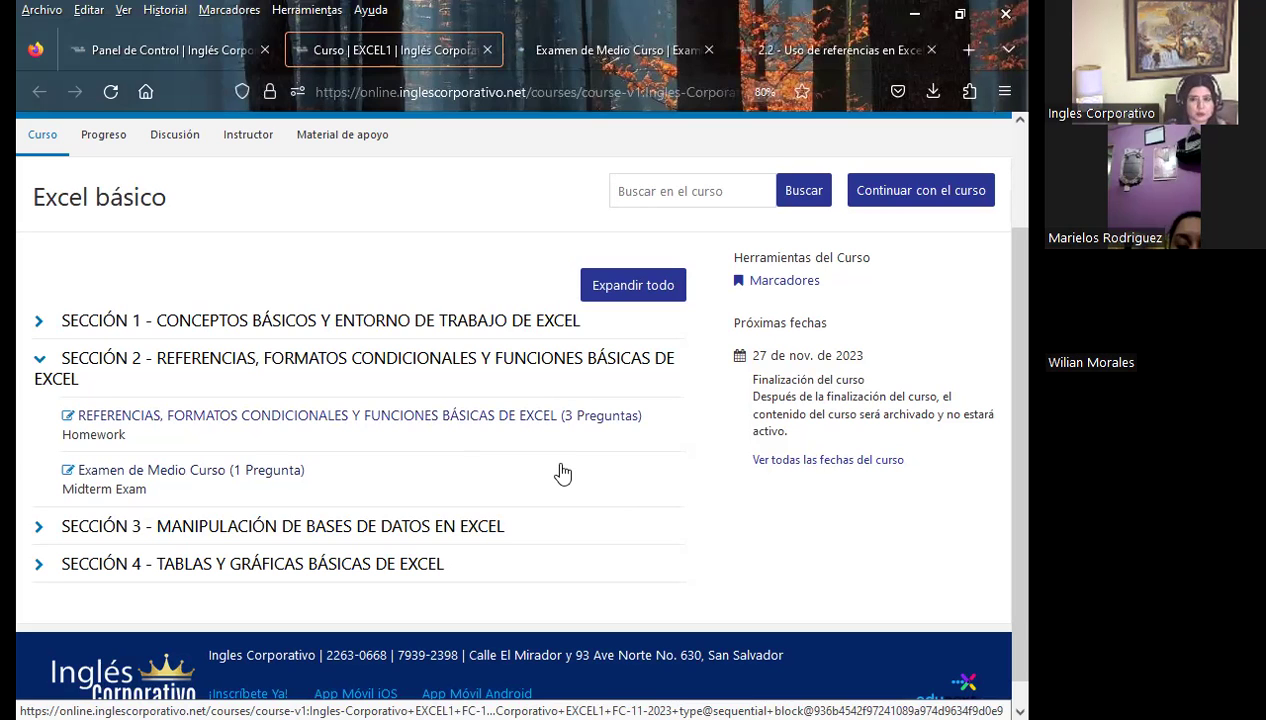
click(840, 50)
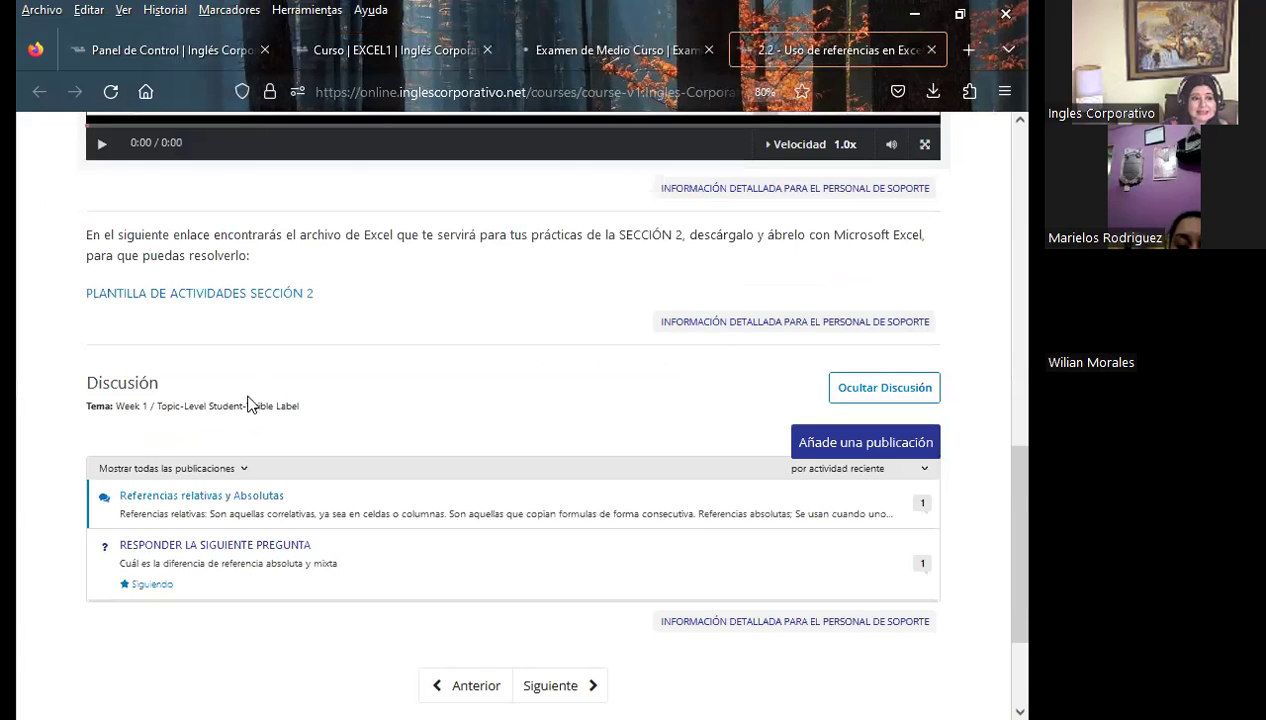
scroll(235, 375, up, 2)
scroll(175, 404, up, 2)
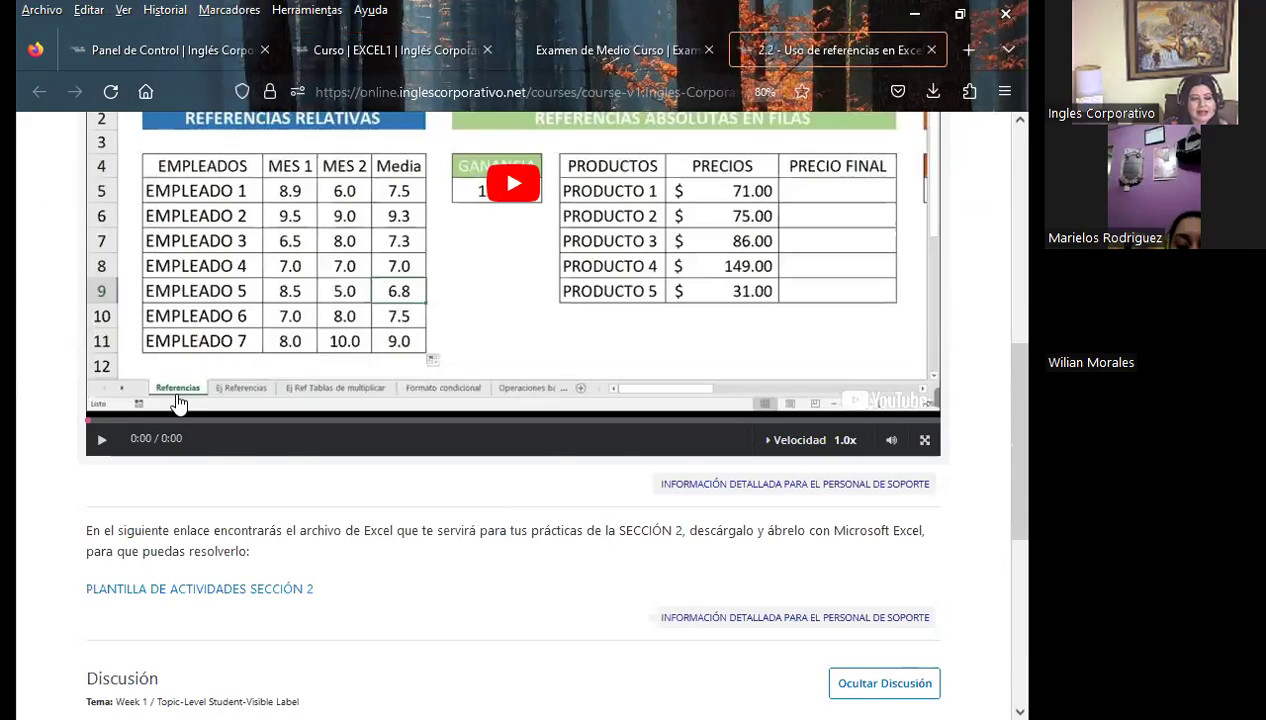
scroll(175, 404, up, 5)
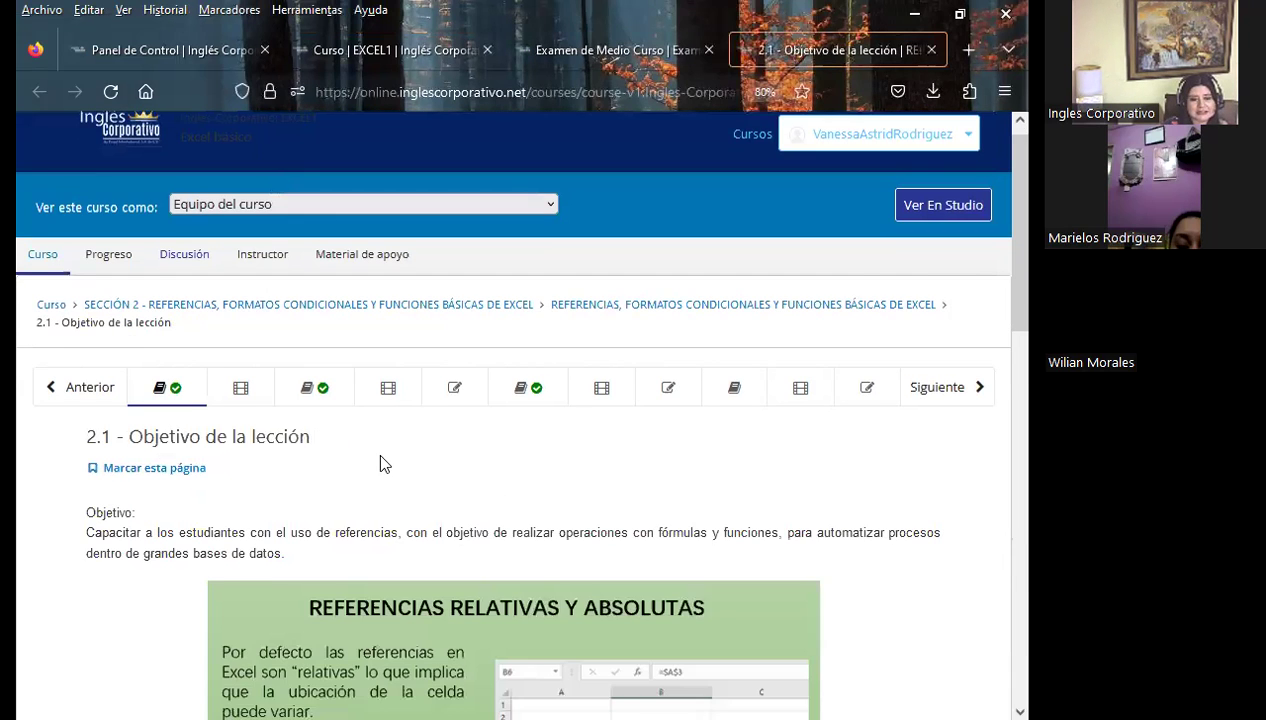
Read through lesson 2.1's objective on relative and absolute references.
scroll(376, 450, down, 3)
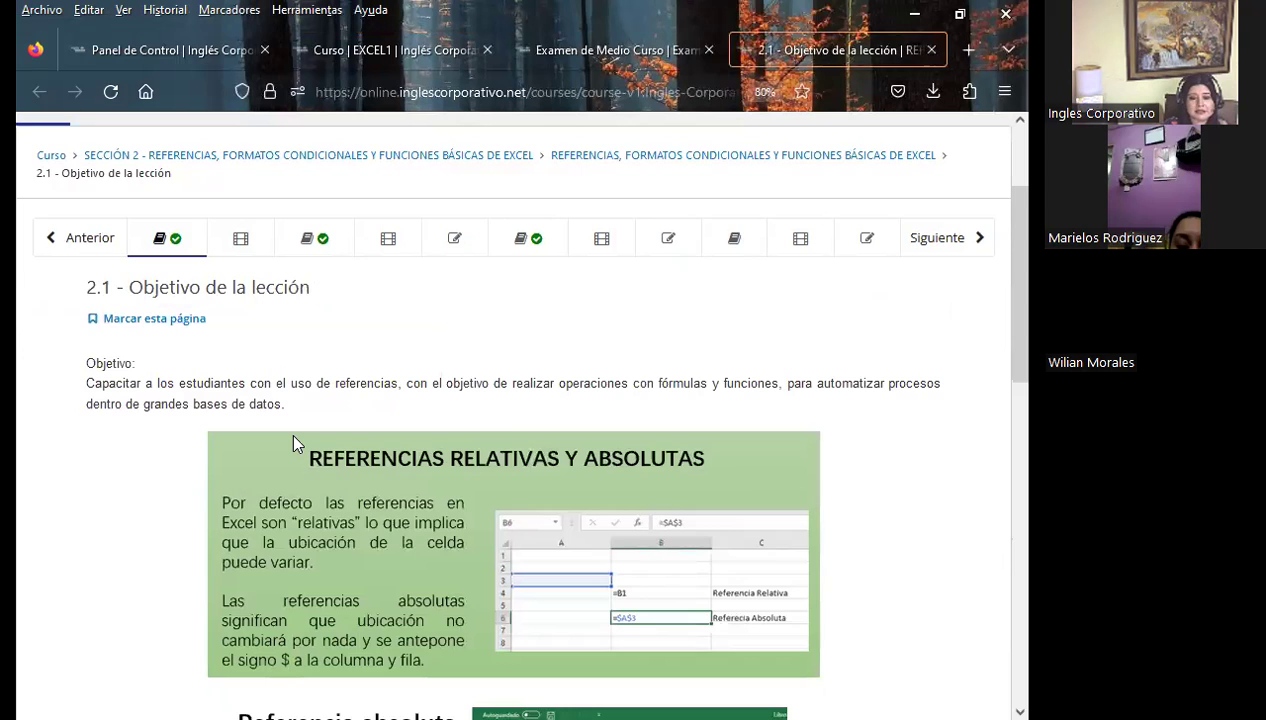
scroll(293, 443, down, 3)
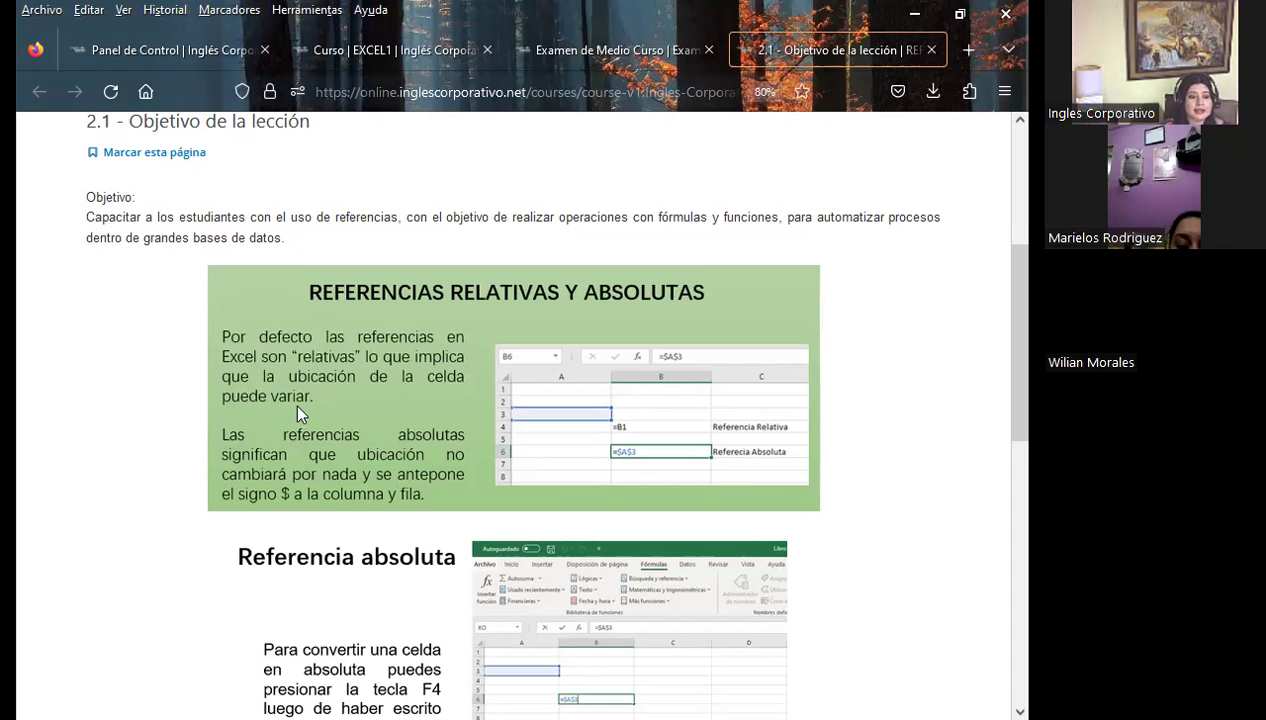
scroll(378, 486, up, 3)
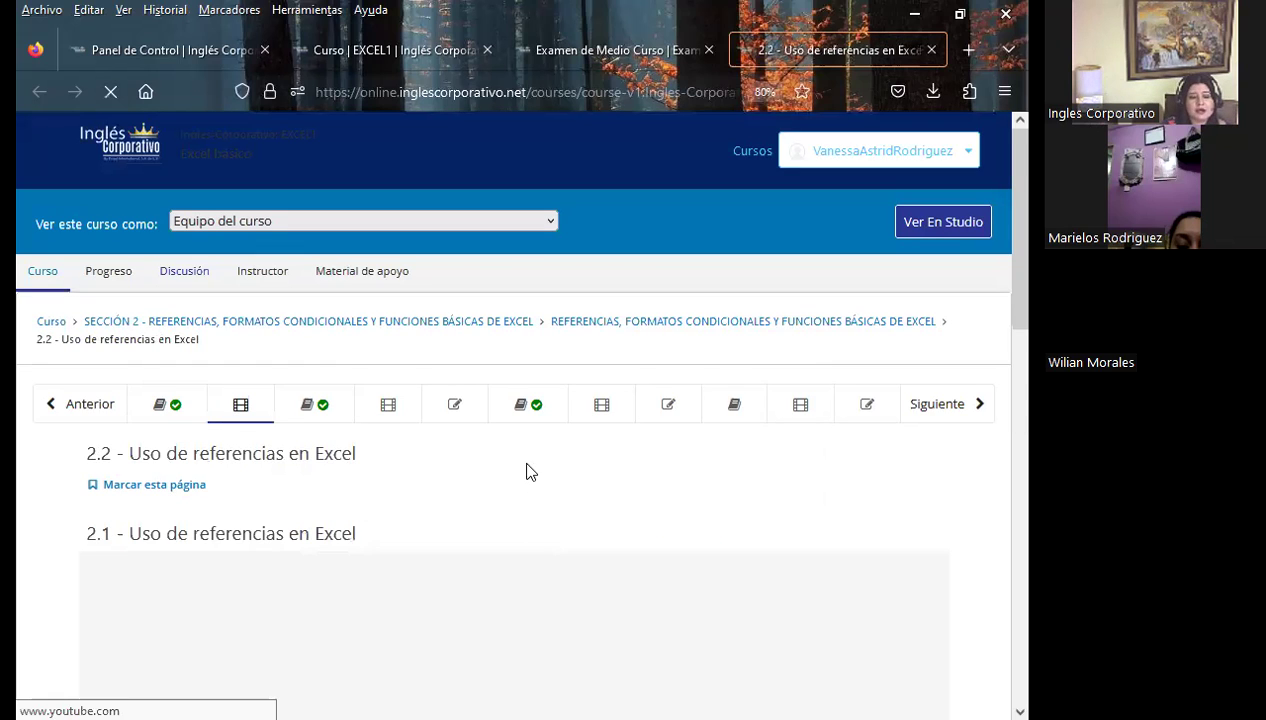
Scroll past the 2.2 video and PLANTILLA link down to the two Discusión posts.
scroll(55, 454, down, 3)
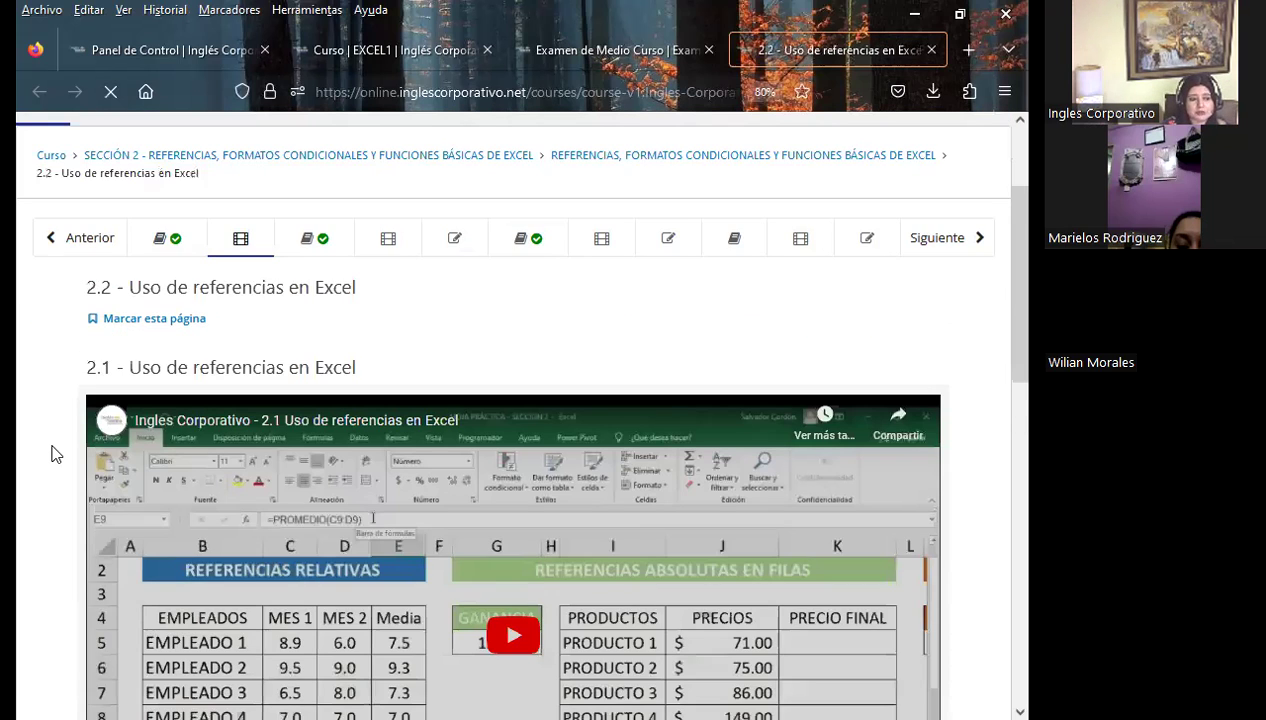
scroll(55, 425, down, 3)
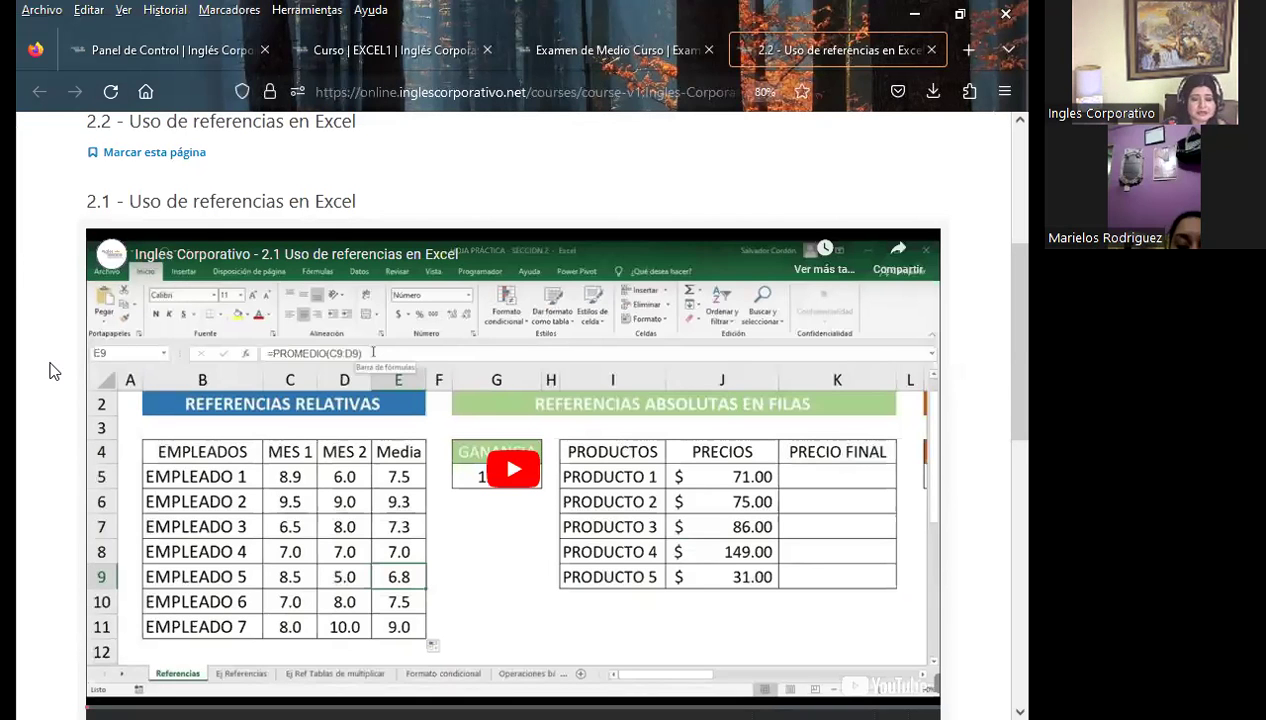
scroll(579, 531, down, 1)
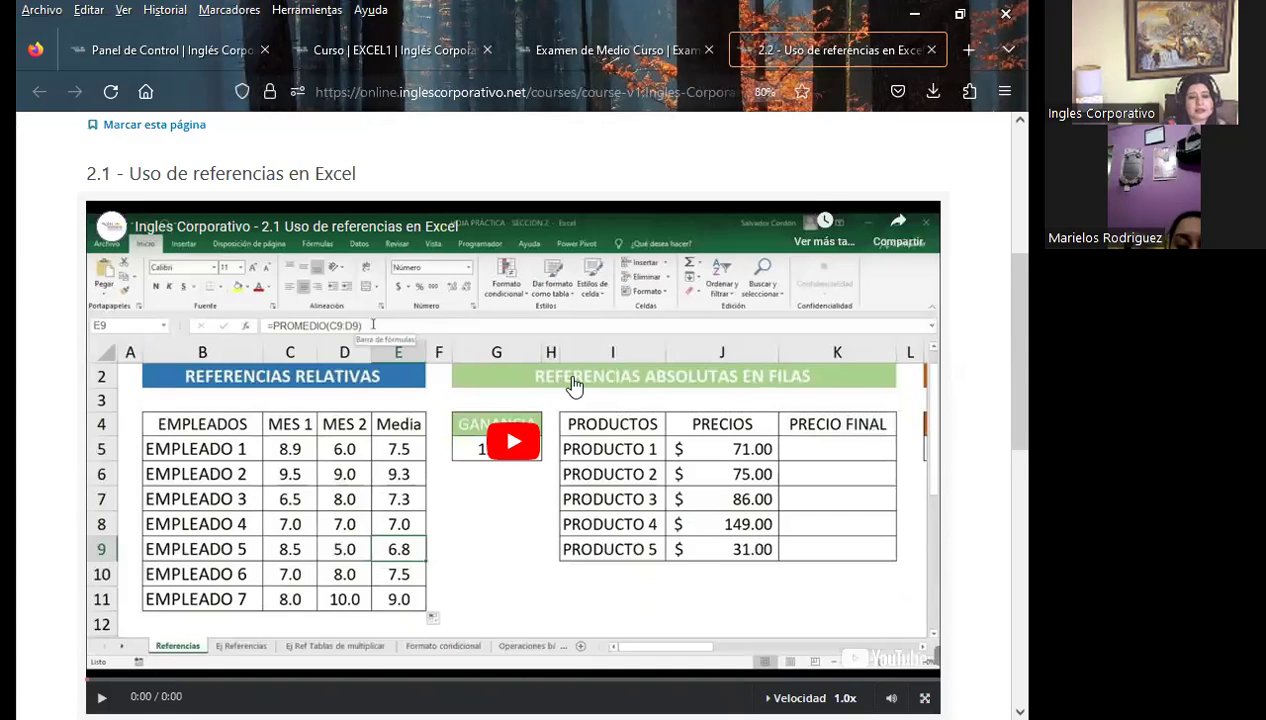
scroll(531, 452, down, 1)
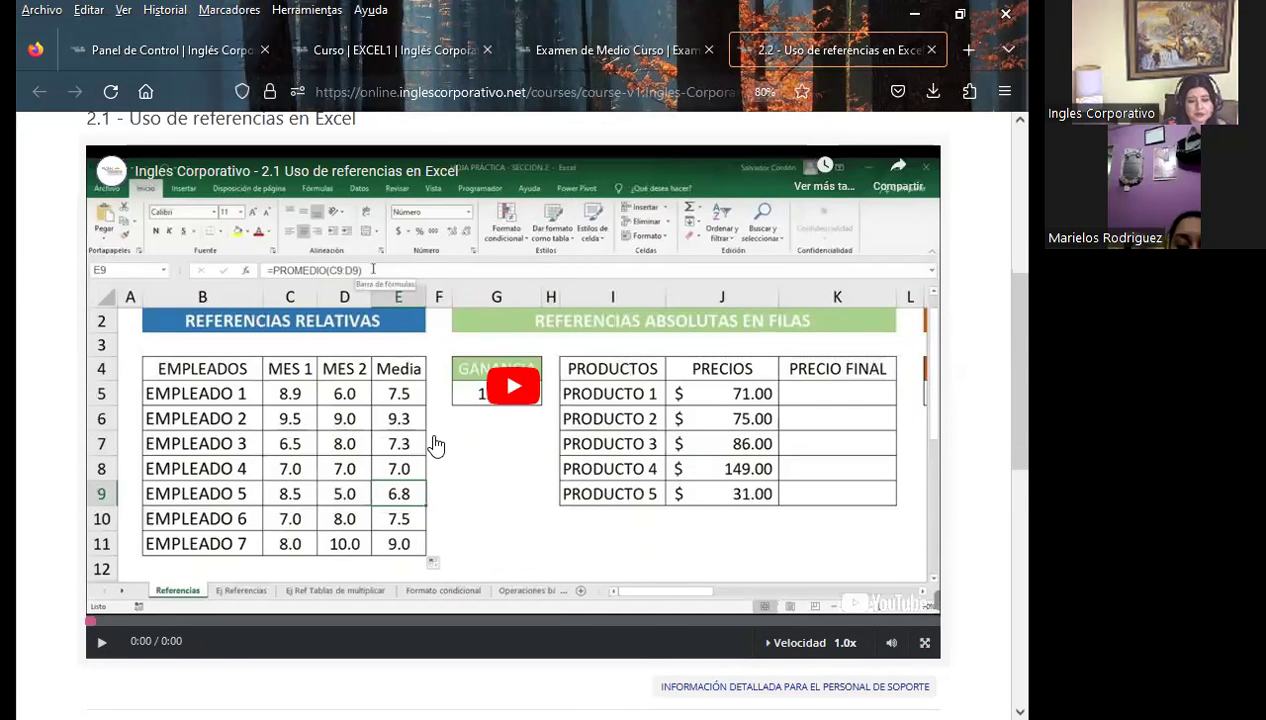
scroll(438, 443, down, 1)
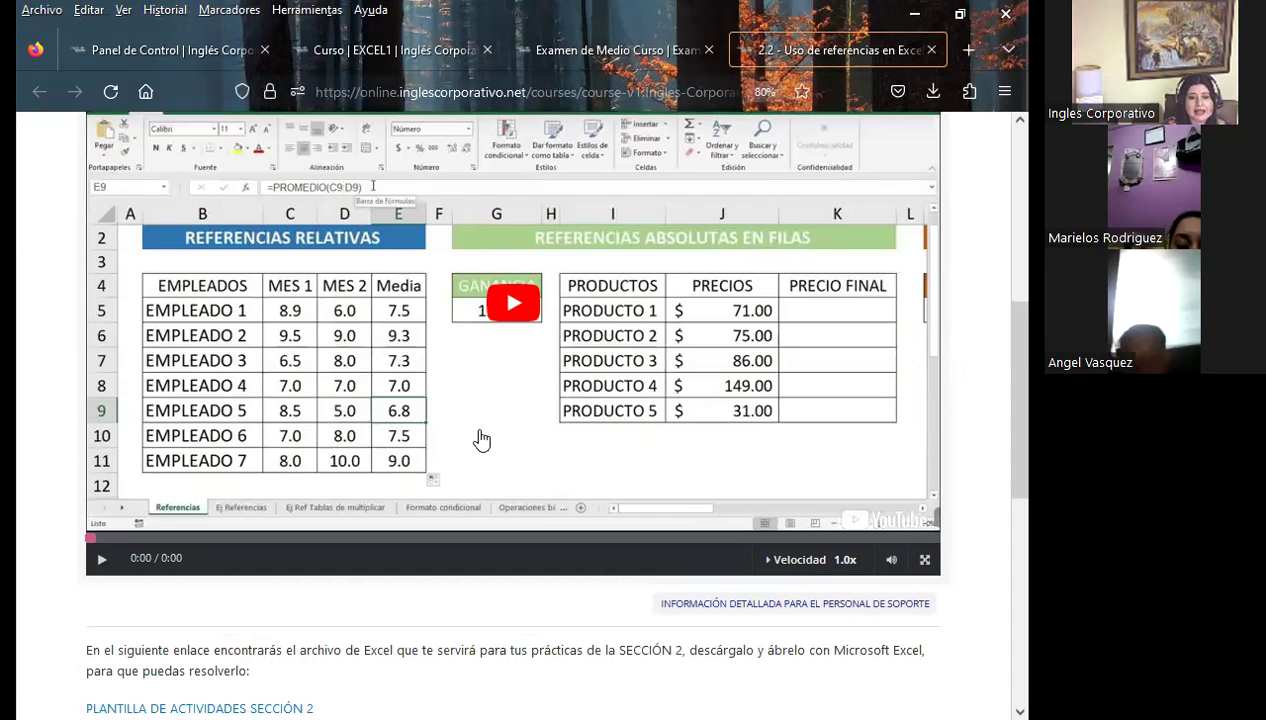
scroll(481, 440, down, 2)
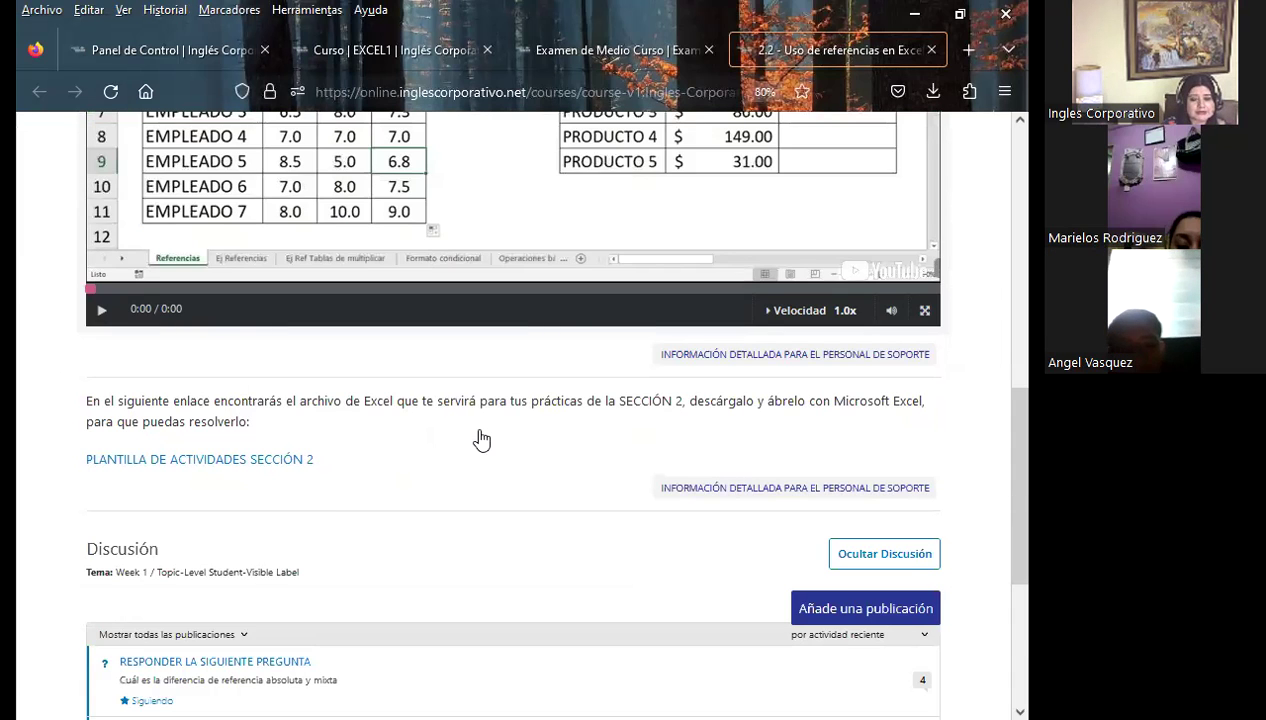
scroll(481, 440, down, 3)
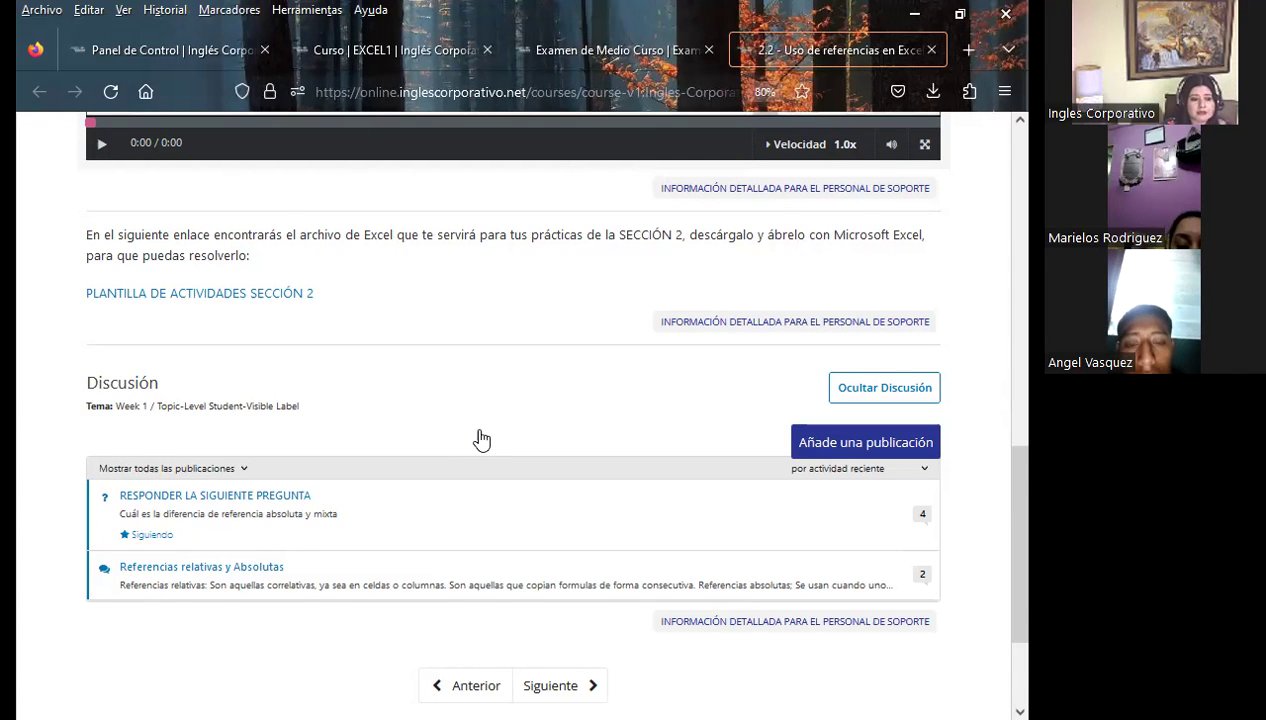
scroll(470, 436, down, 1)
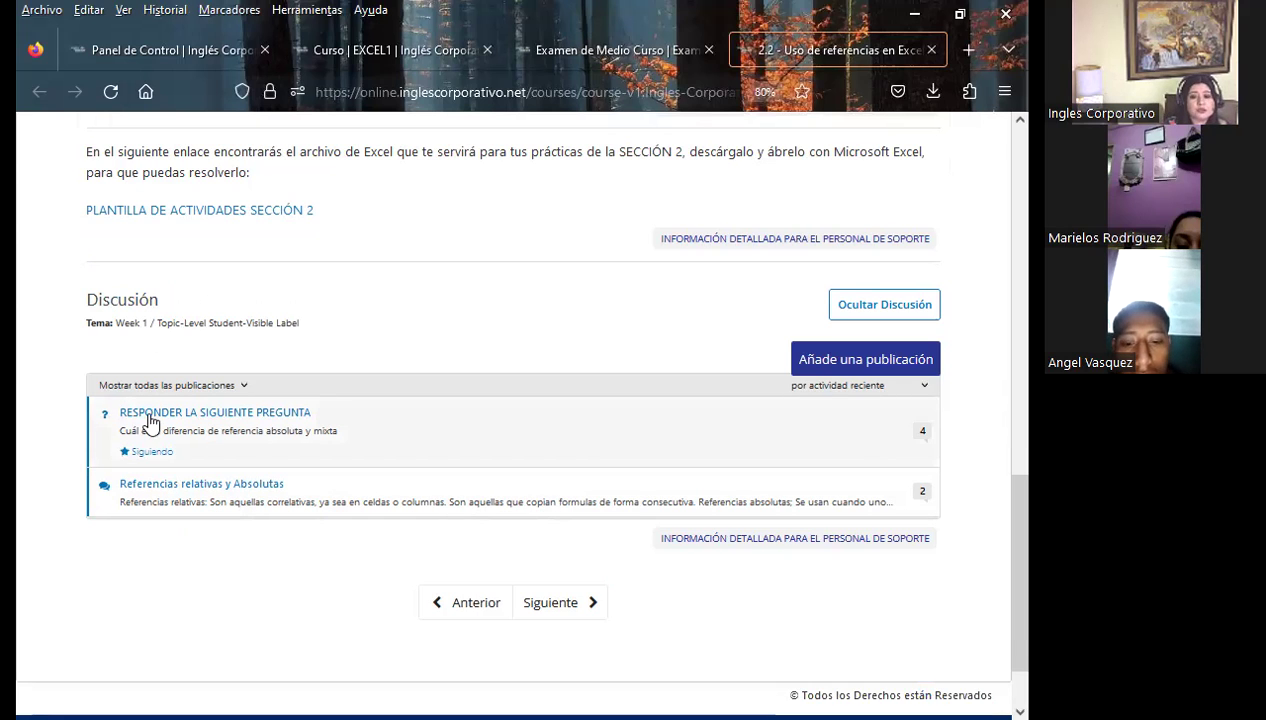
click(224, 420)
scroll(60, 430, down, 3)
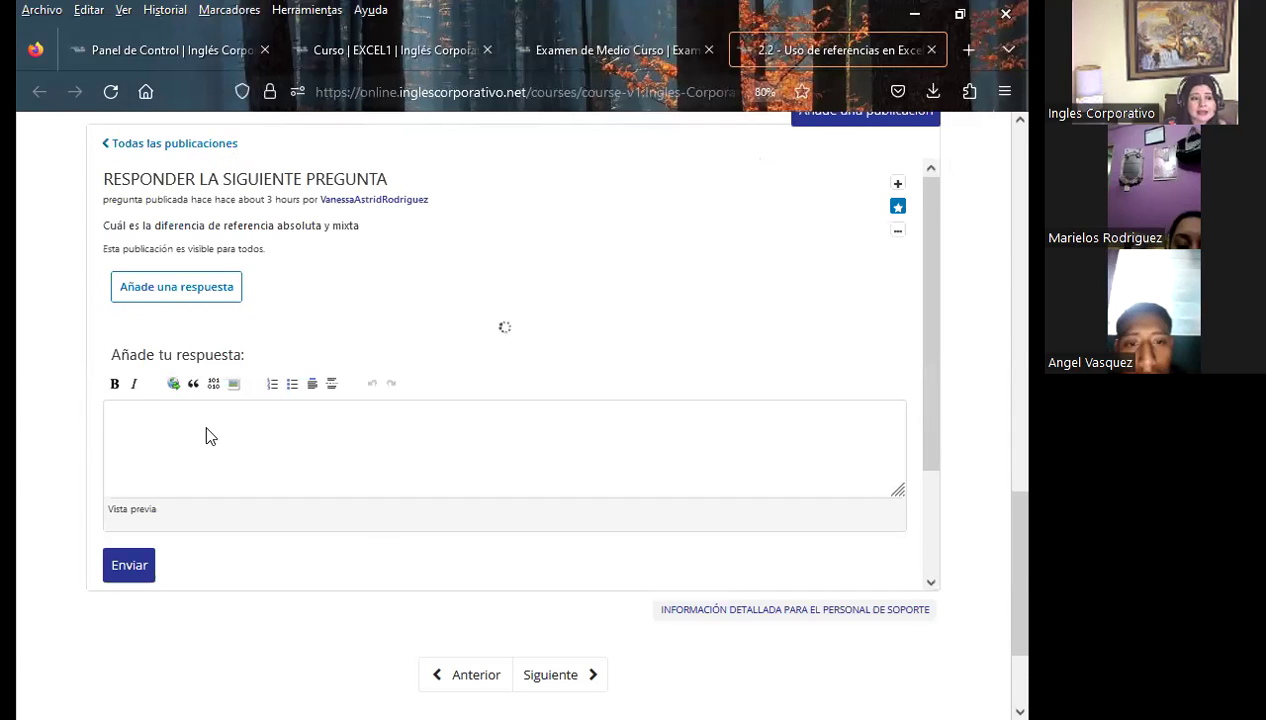
scroll(136, 452, down, 3)
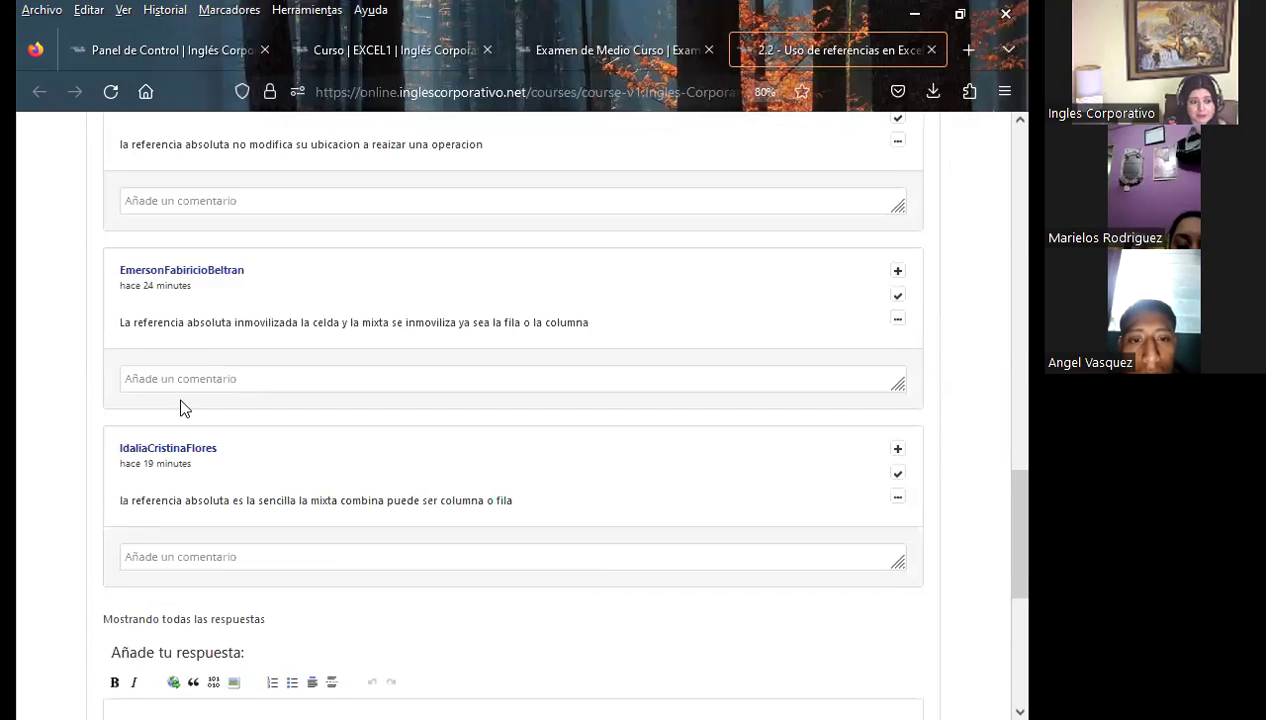
scroll(331, 413, up, 3)
scroll(316, 413, down, 4)
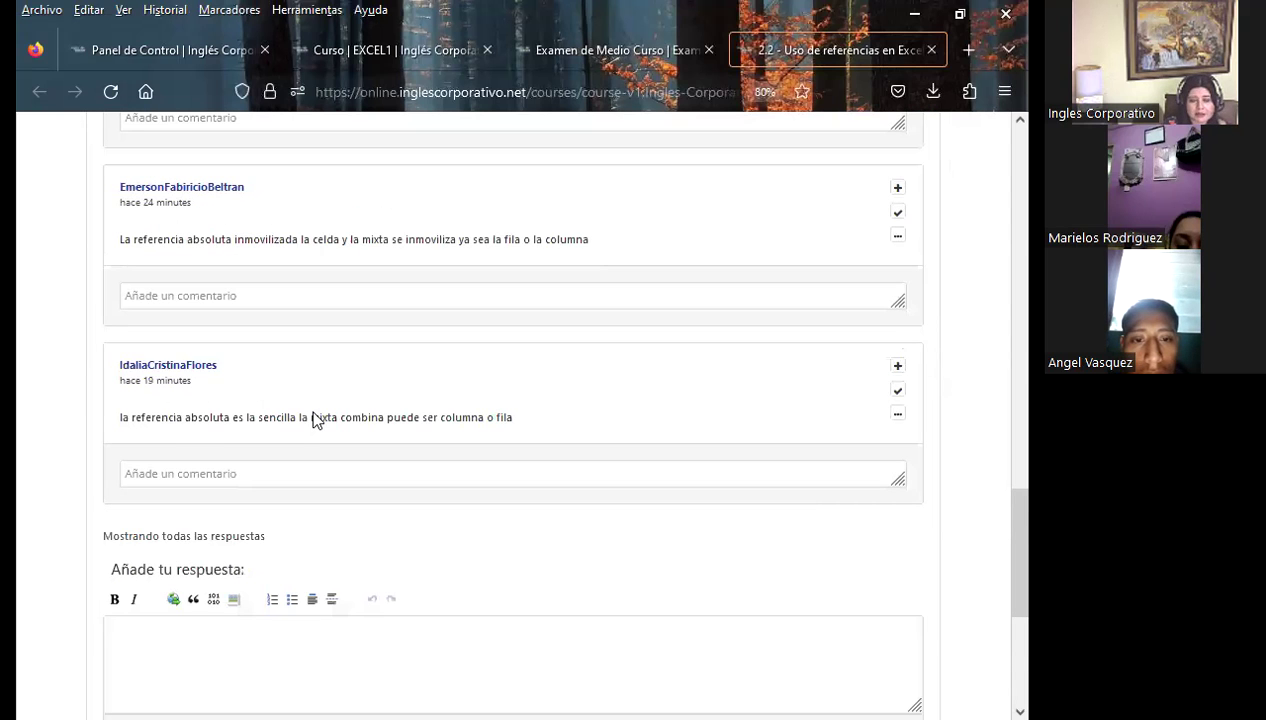
scroll(312, 418, down, 3)
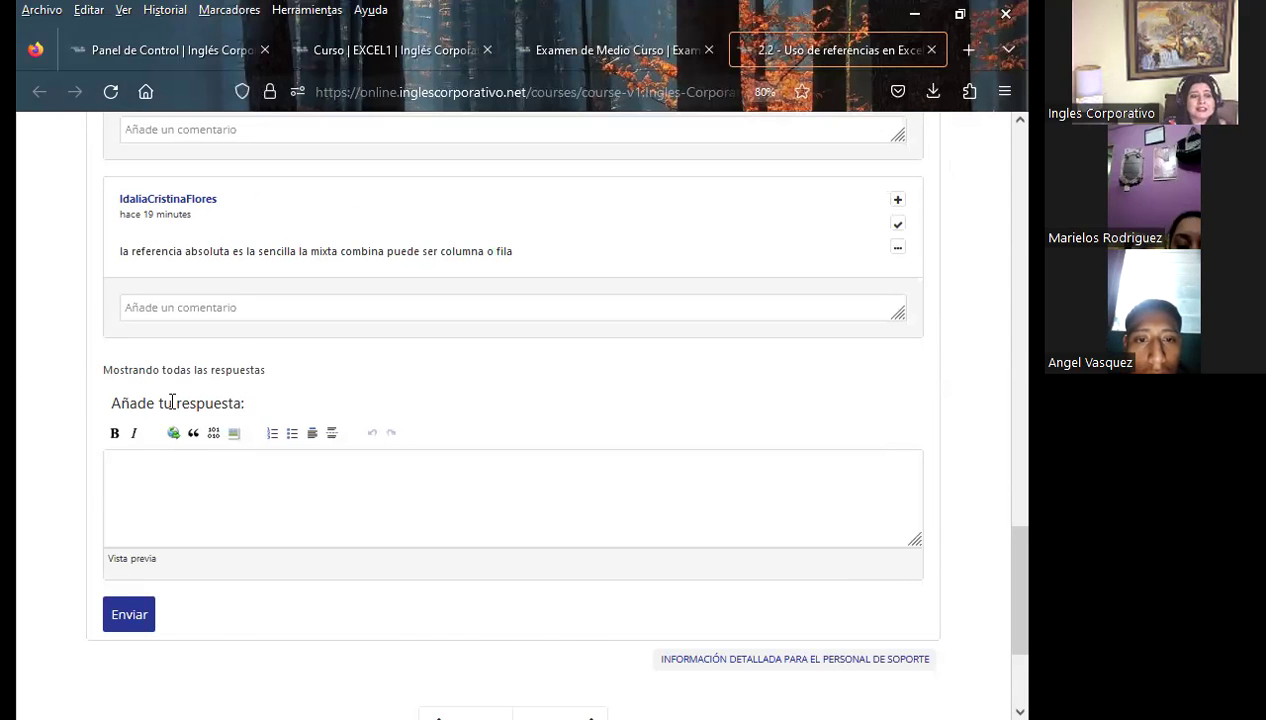
scroll(172, 401, down, 2)
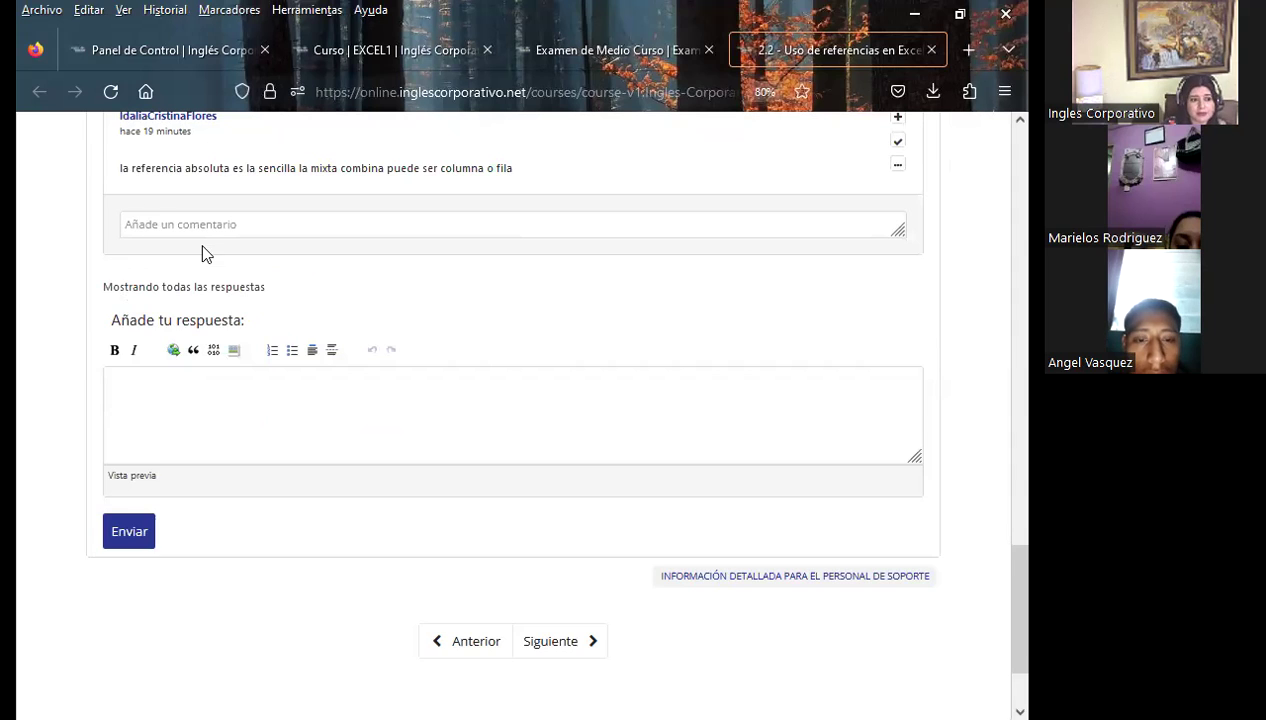
scroll(167, 359, up, 6)
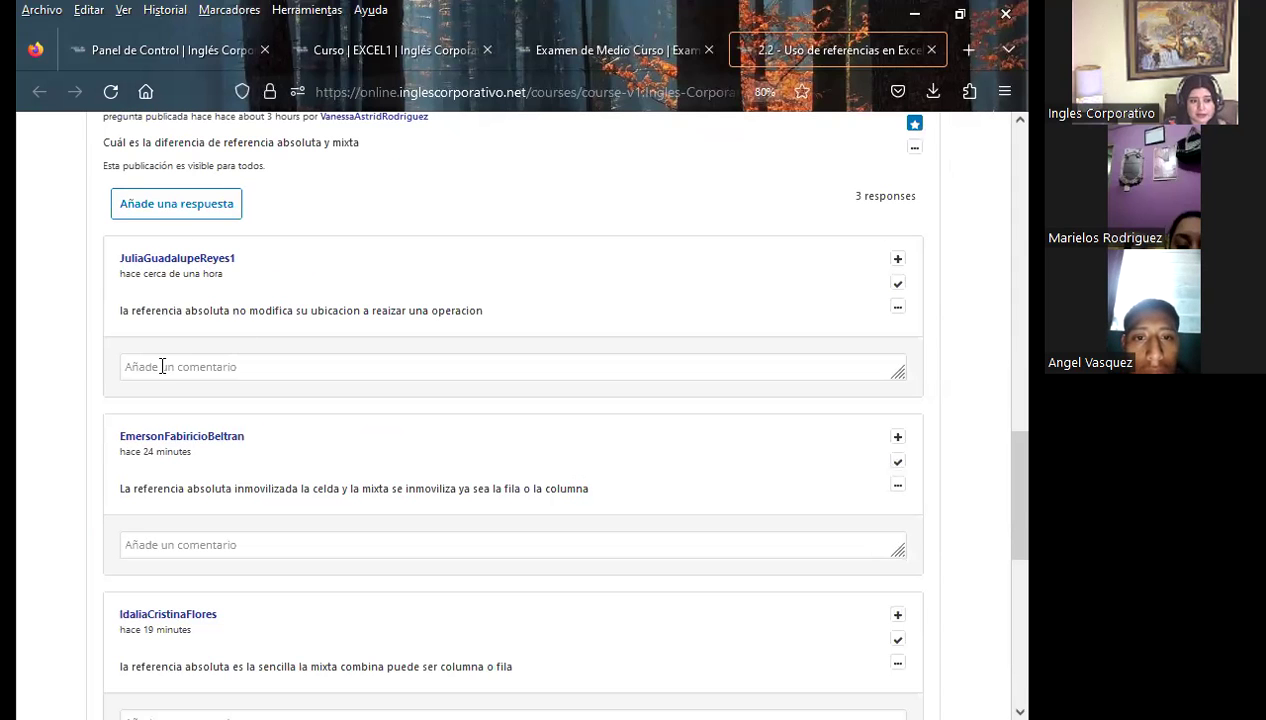
scroll(164, 369, down, 3)
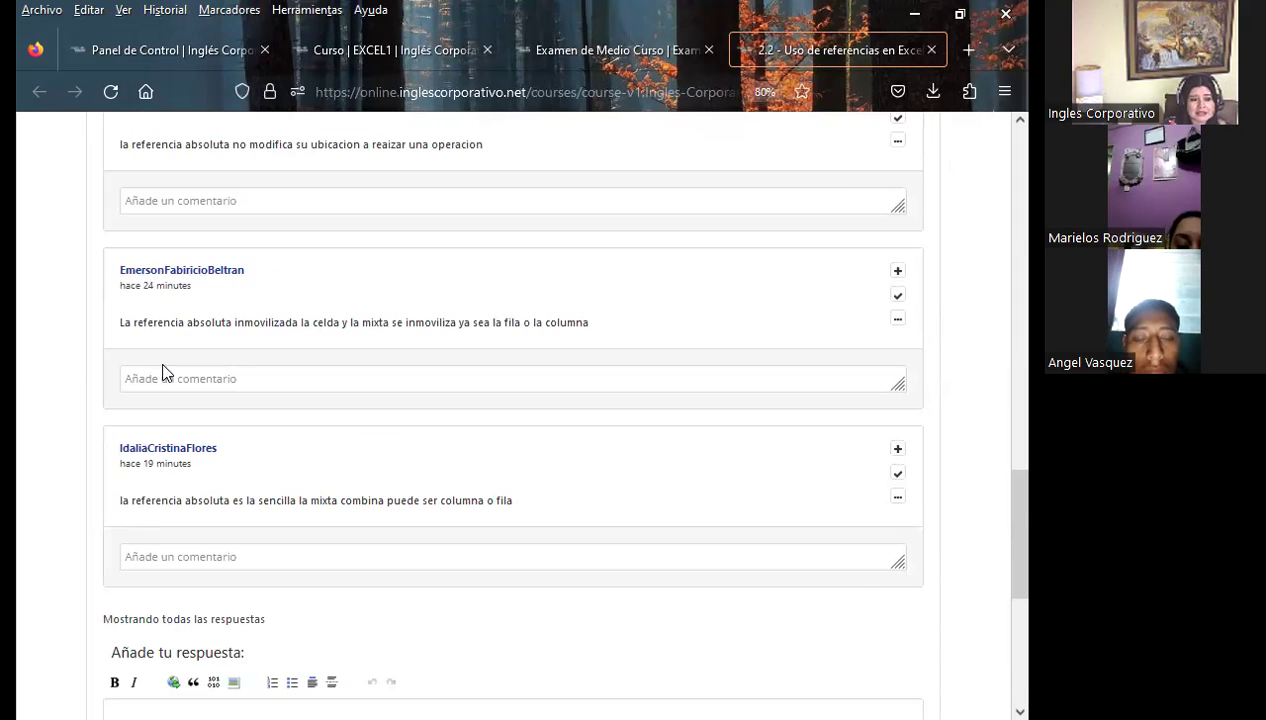
scroll(165, 372, down, 6)
scroll(113, 328, down, 2)
click(153, 303)
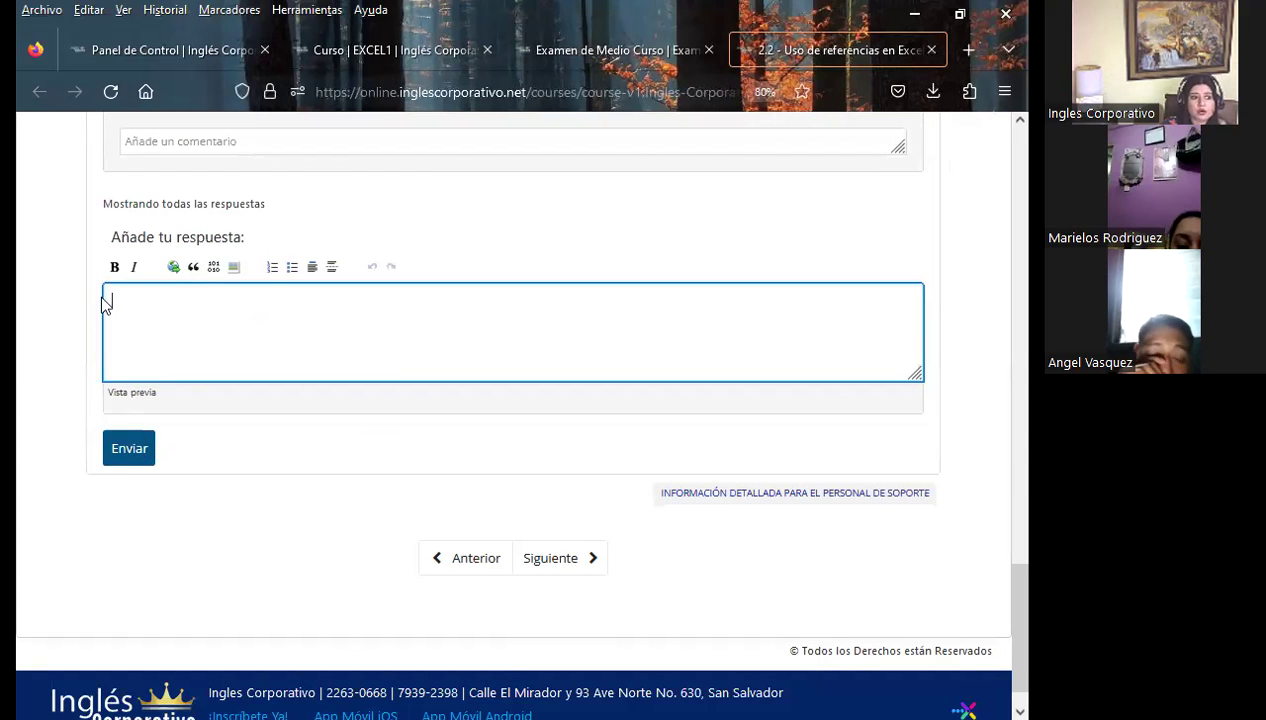
scroll(170, 373, up, 4)
scroll(170, 373, up, 3)
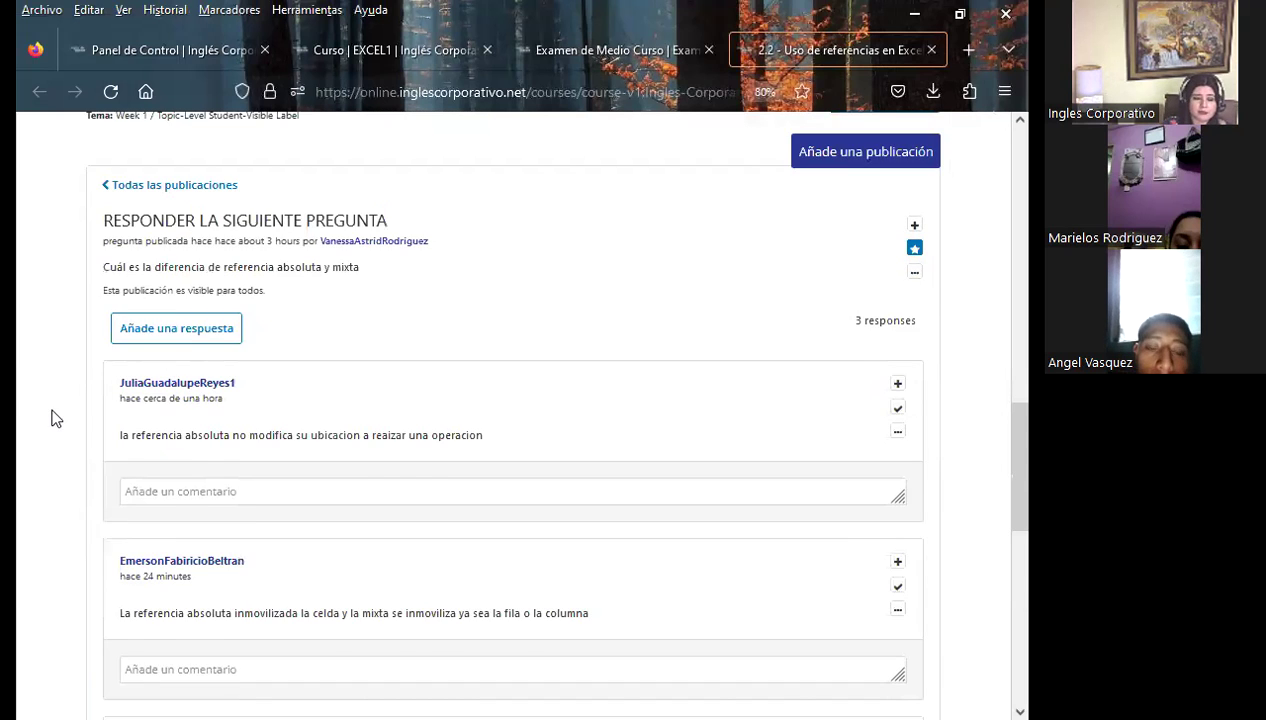
scroll(51, 418, up, 1)
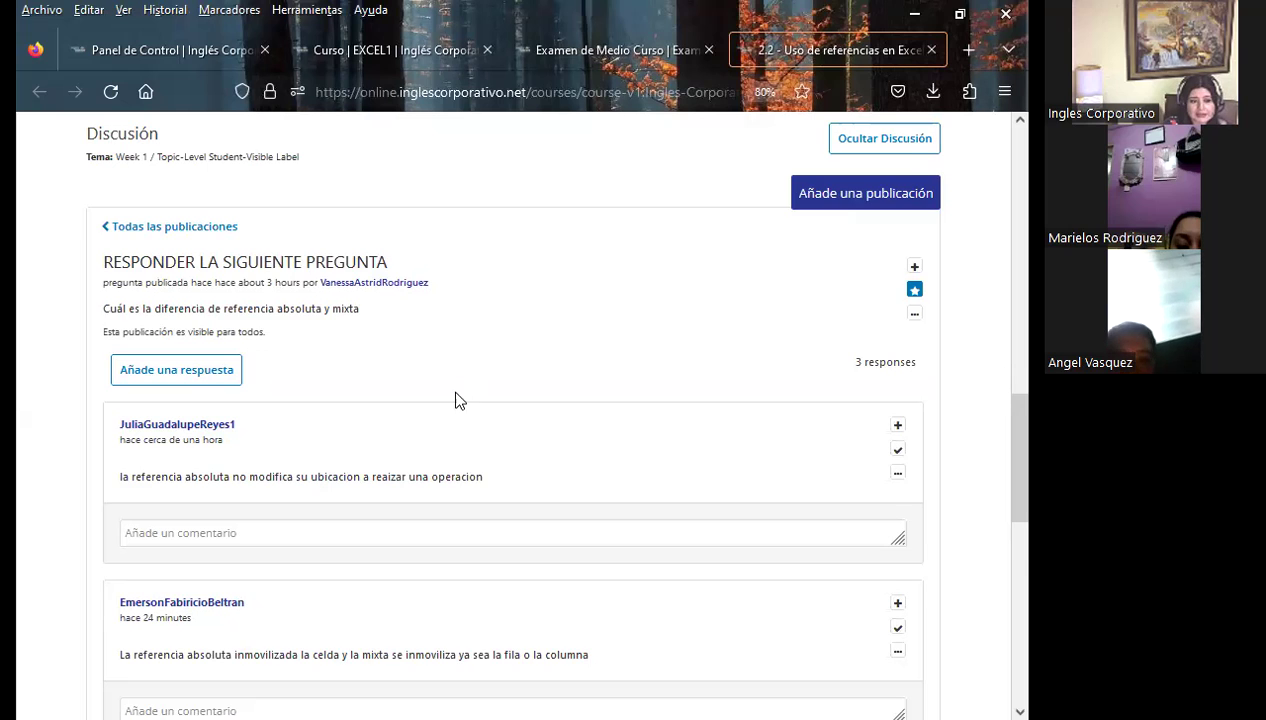
scroll(455, 395, down, 2)
scroll(399, 444, down, 3)
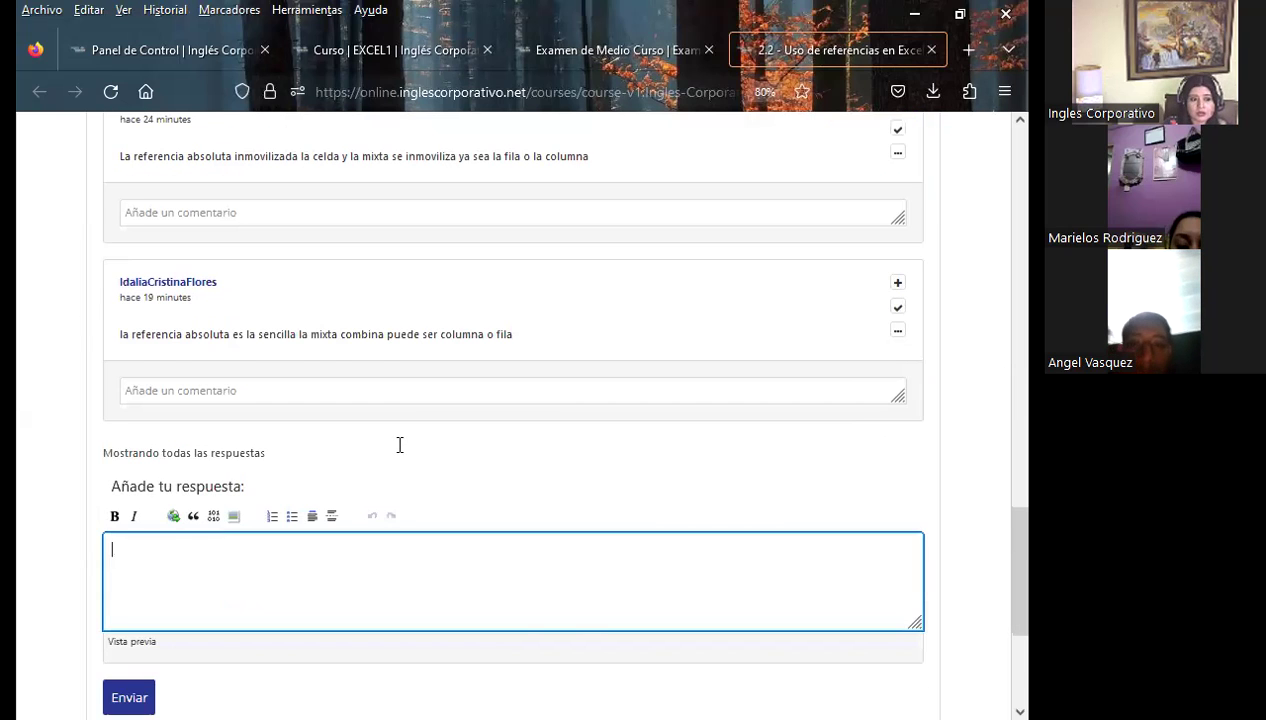
scroll(399, 444, down, 2)
scroll(260, 314, up, 4)
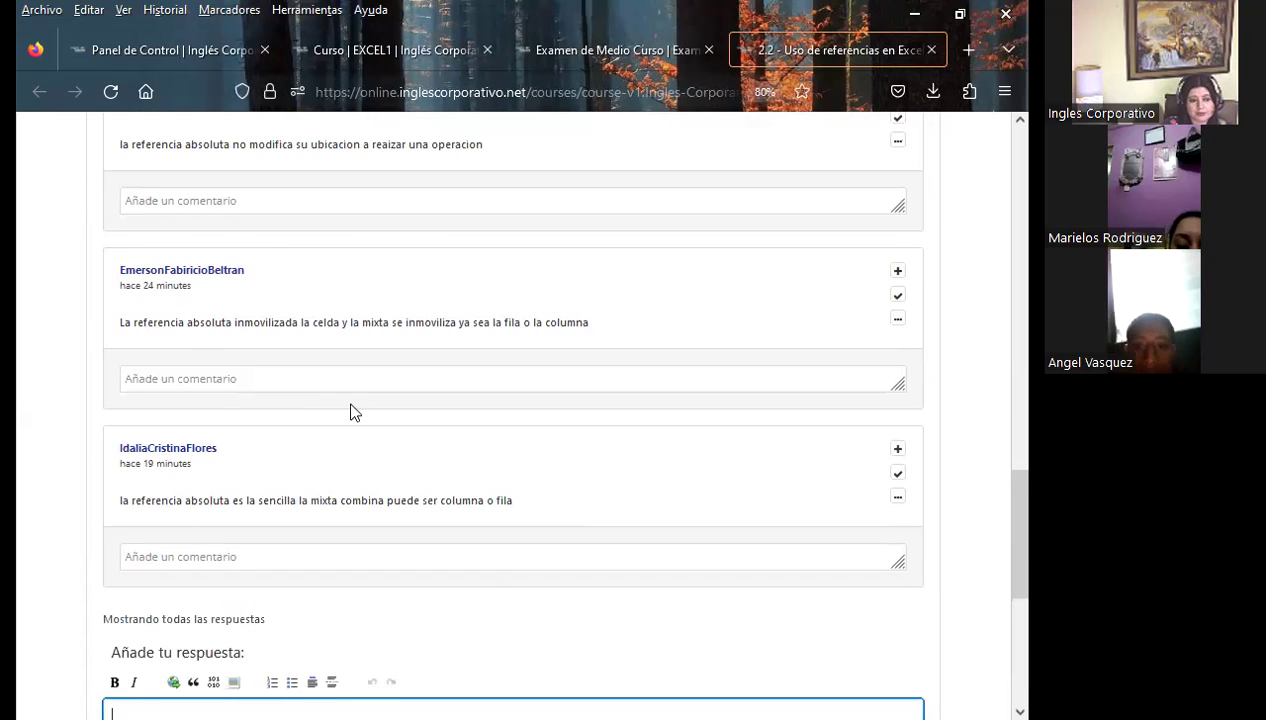
scroll(353, 412, up, 1)
scroll(266, 311, down, 5)
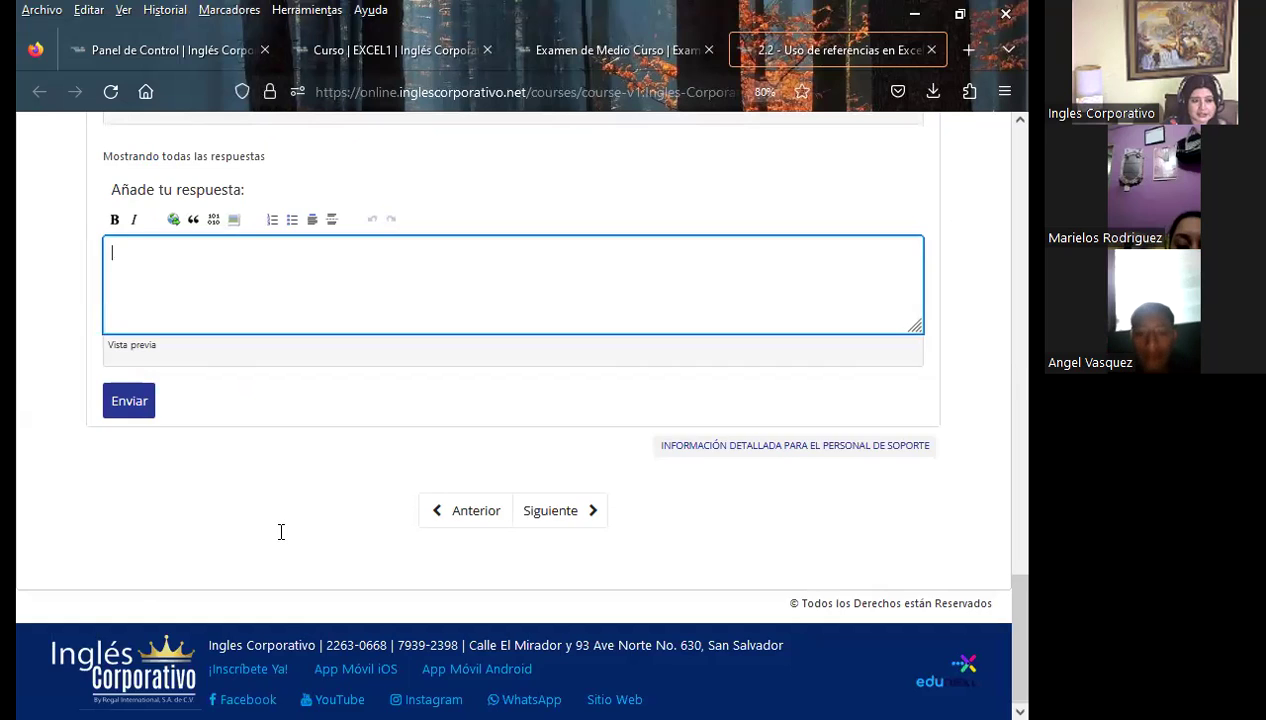
scroll(281, 532, up, 2)
scroll(281, 531, up, 4)
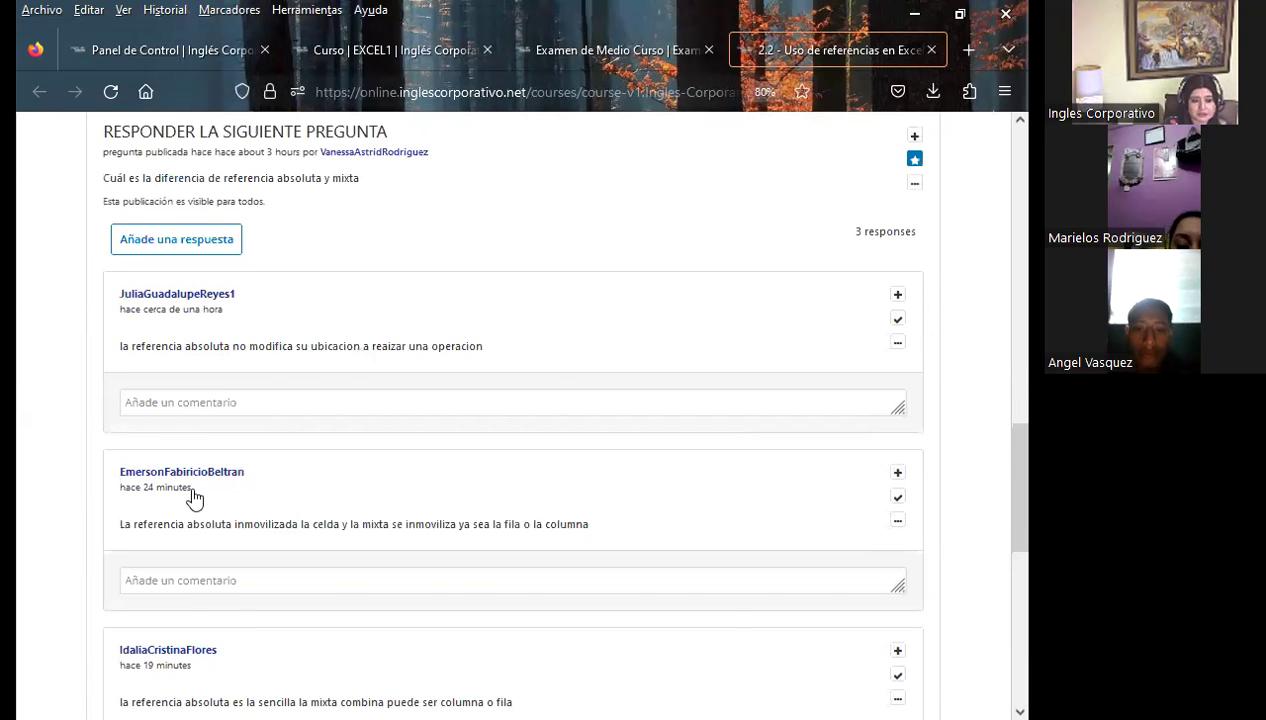
scroll(308, 496, up, 7)
scroll(517, 472, down, 3)
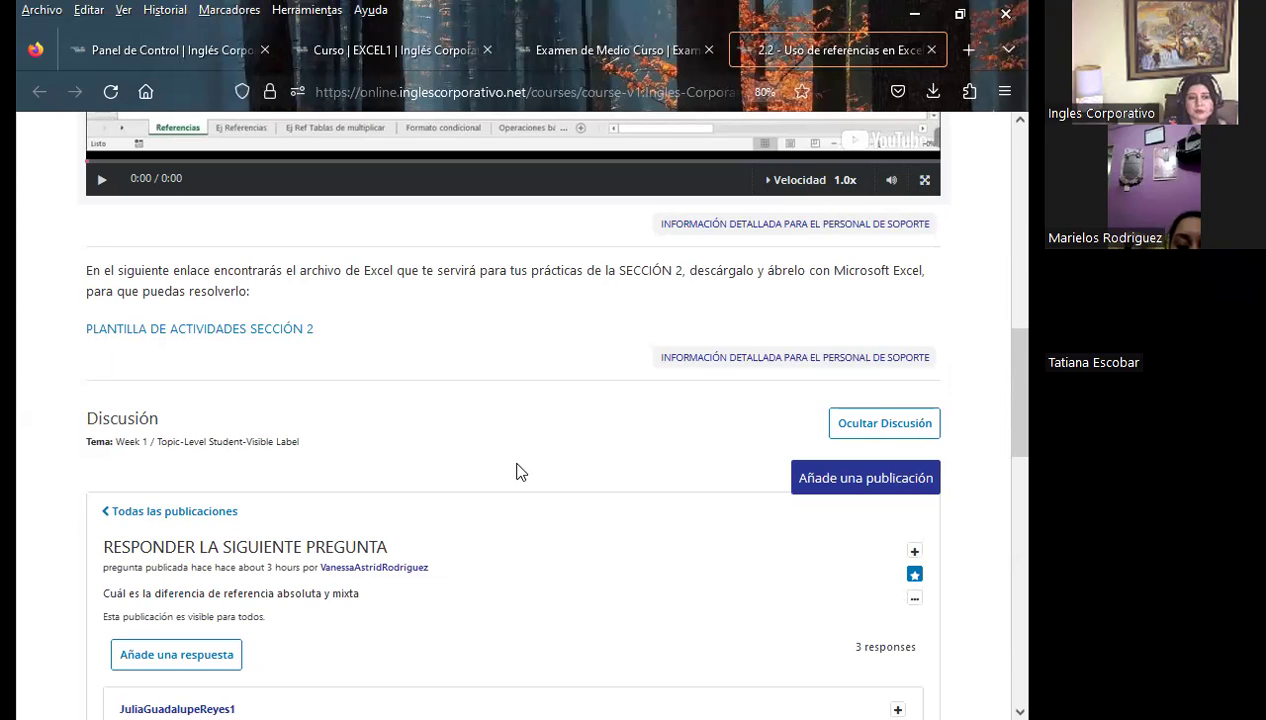
scroll(130, 438, up, 3)
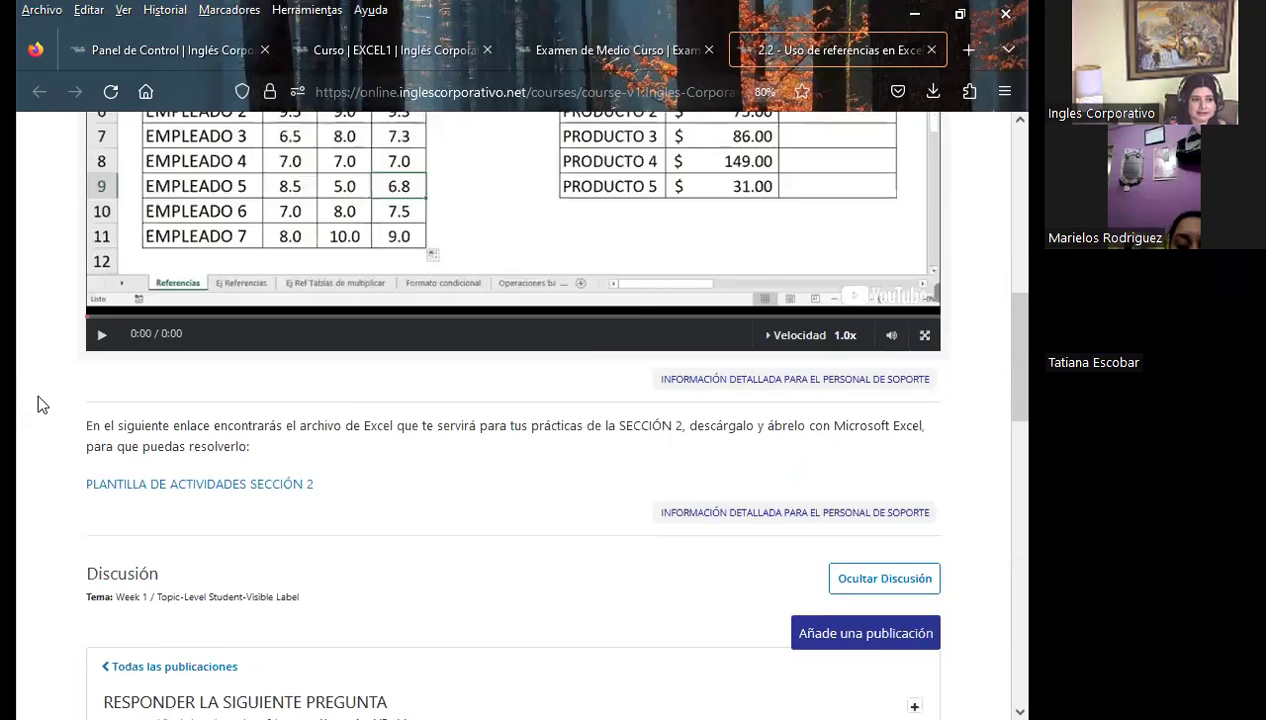
scroll(40, 401, up, 10)
scroll(232, 215, up, 3)
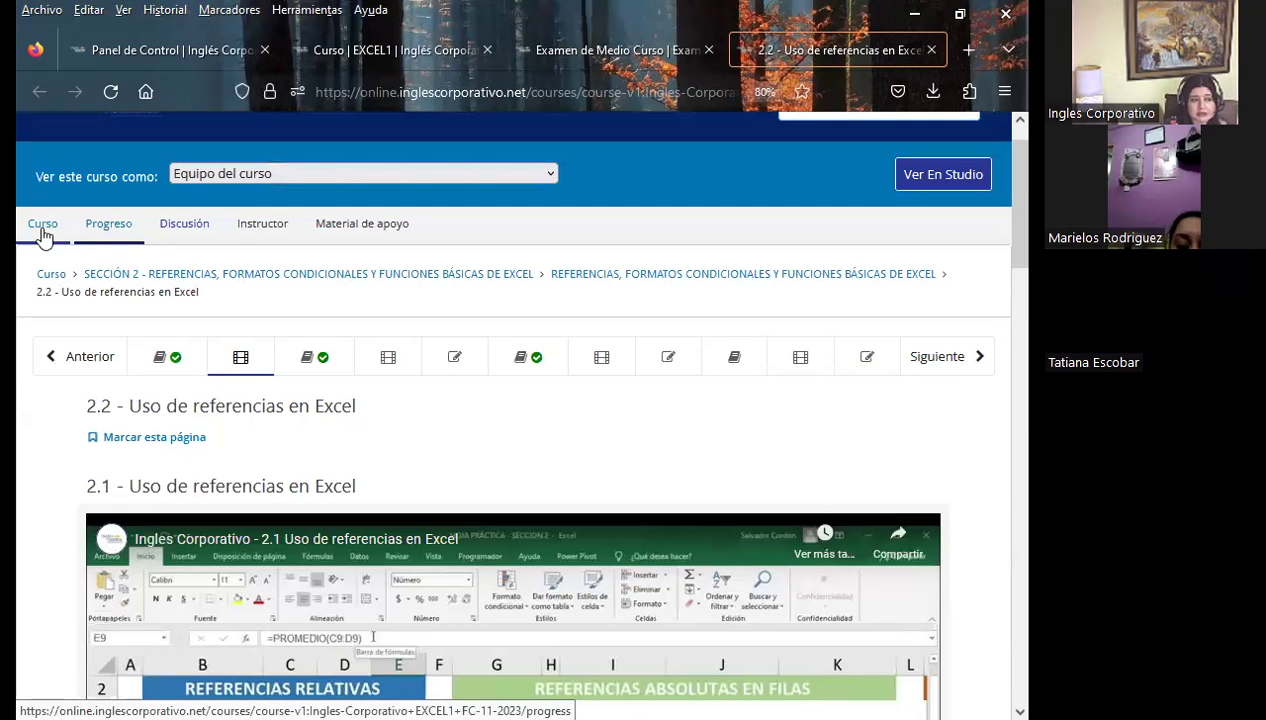
Open Progreso and review each Sección's homework and the midterm scores at 0%.
click(117, 232)
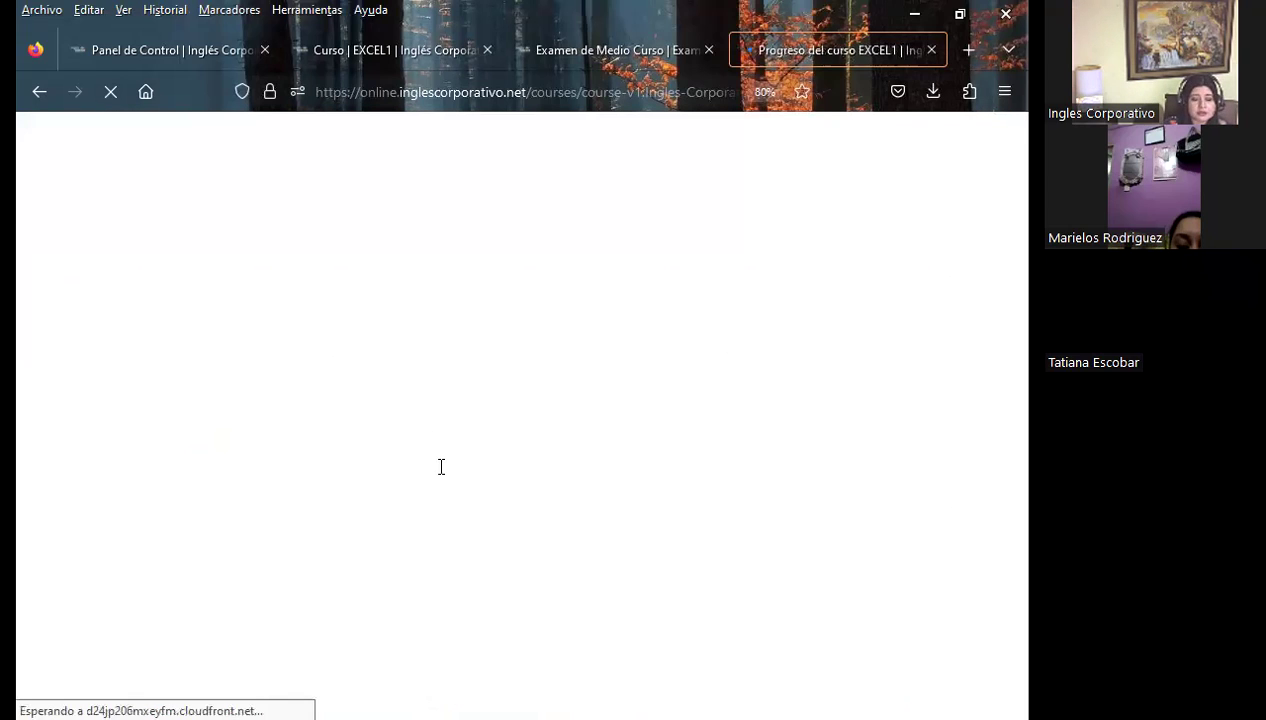
scroll(441, 467, down, 5)
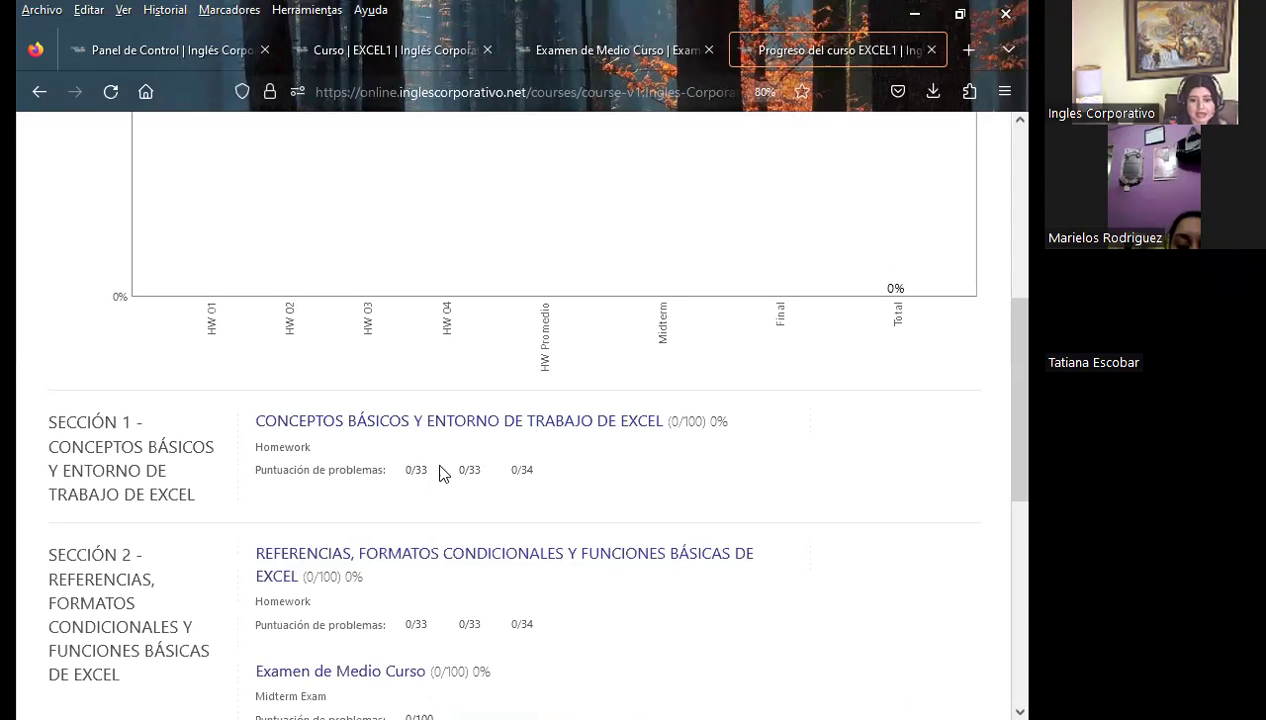
scroll(441, 473, down, 1)
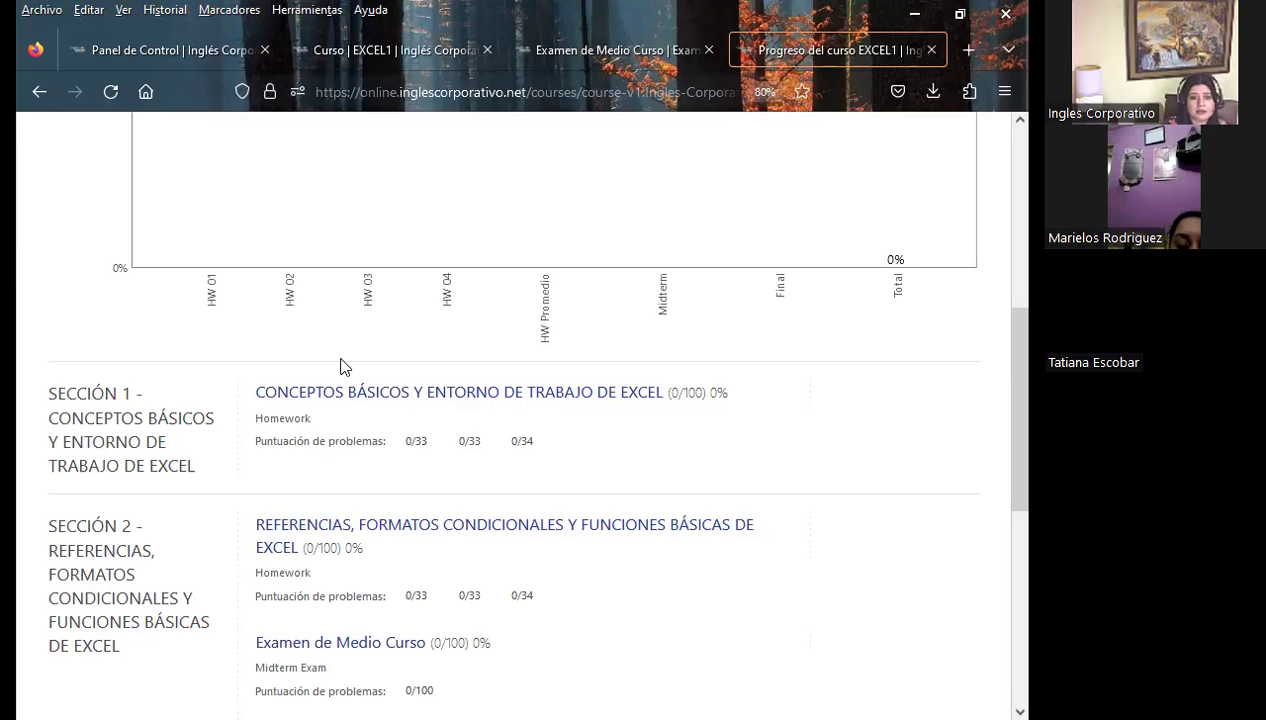
scroll(380, 395, up, 5)
scroll(480, 415, up, 3)
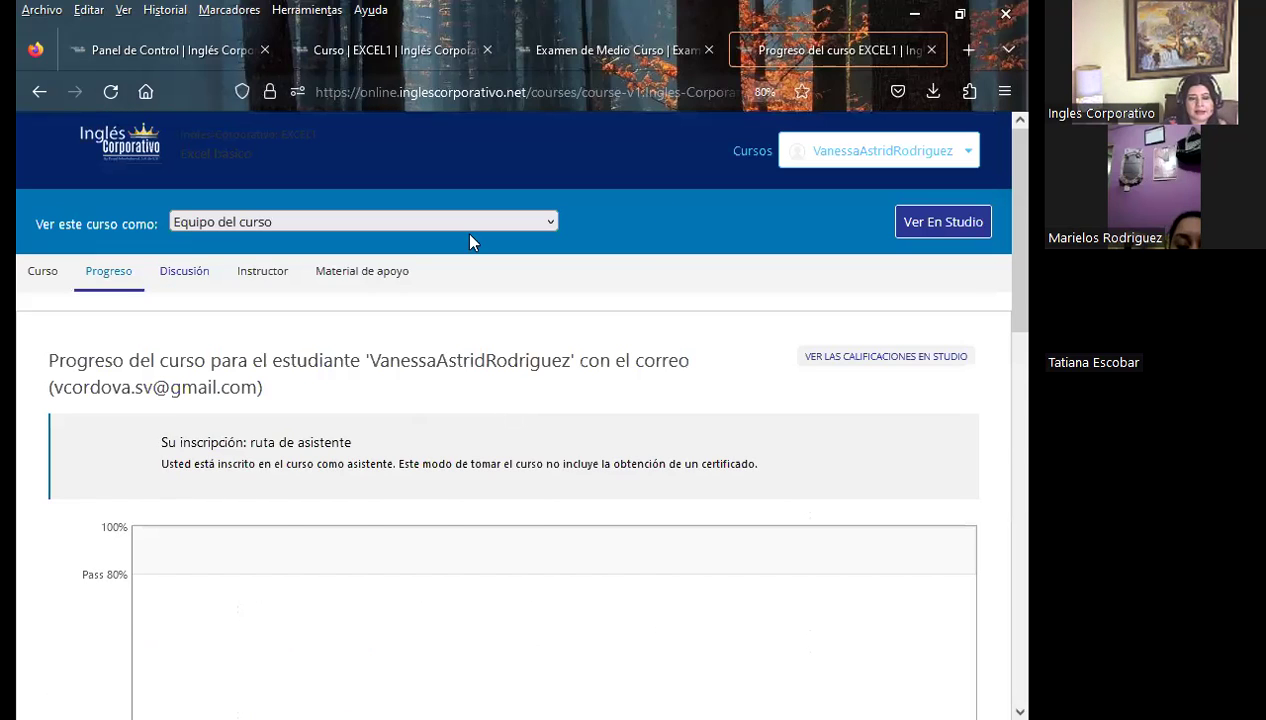
scroll(175, 415, down, 6)
scroll(43, 294, down, 4)
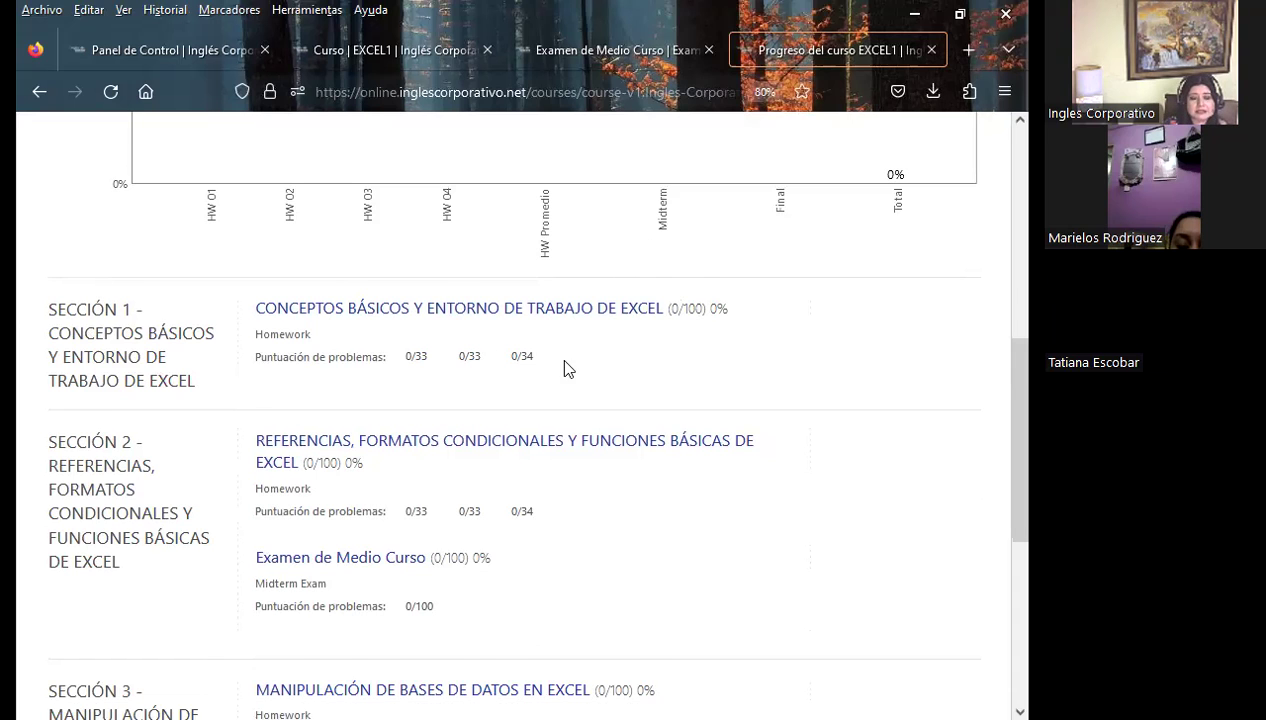
scroll(558, 360, down, 3)
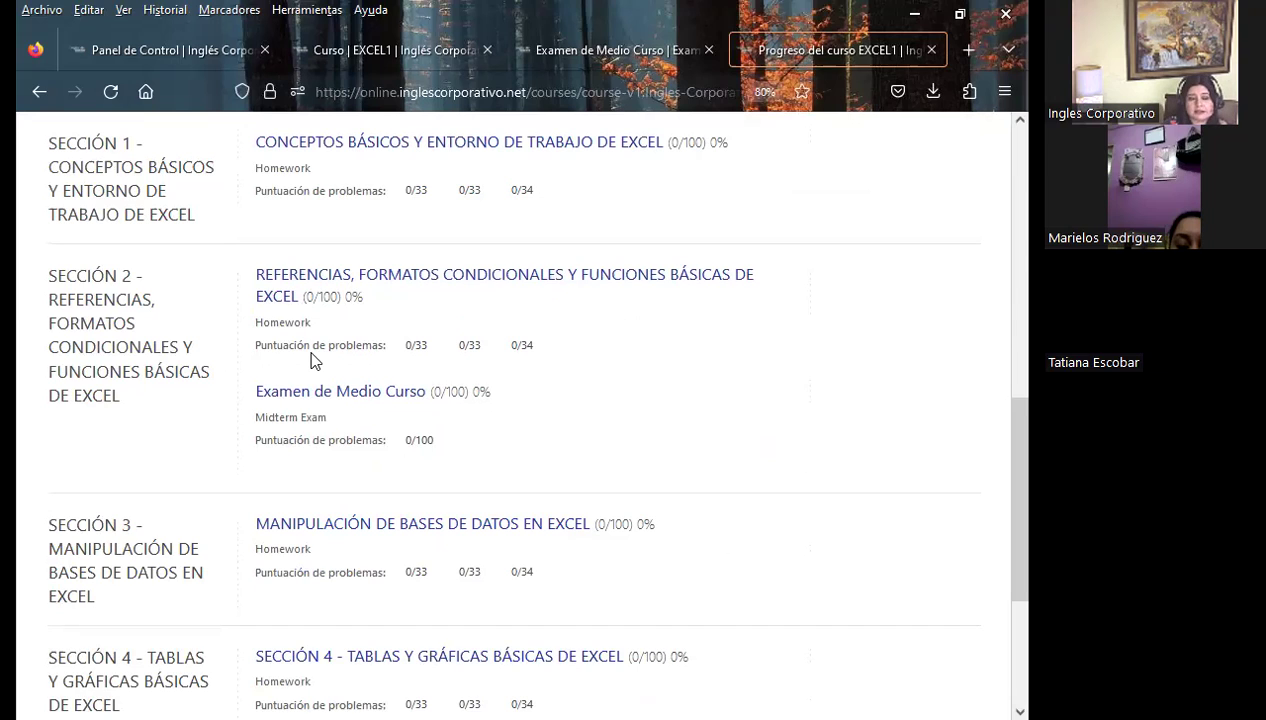
Review the eight Examen de Medio Curso questions, then close the exam tab.
click(395, 392)
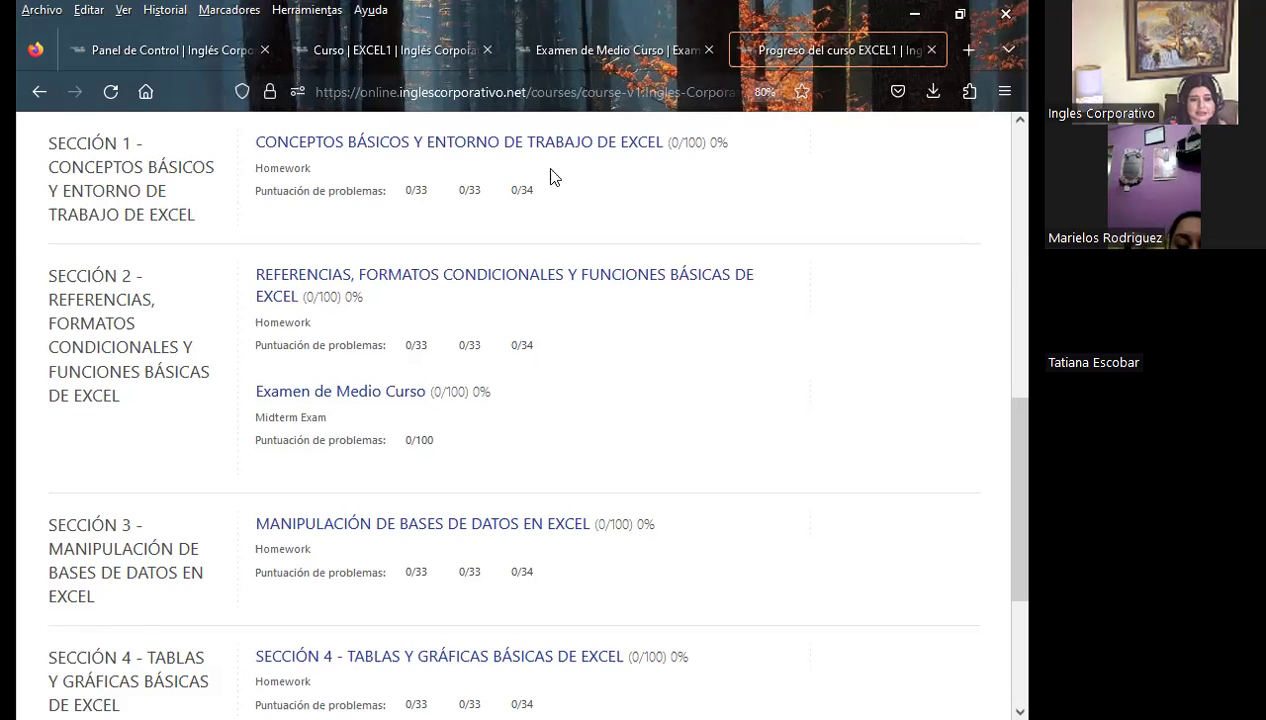
scroll(384, 446, down, 3)
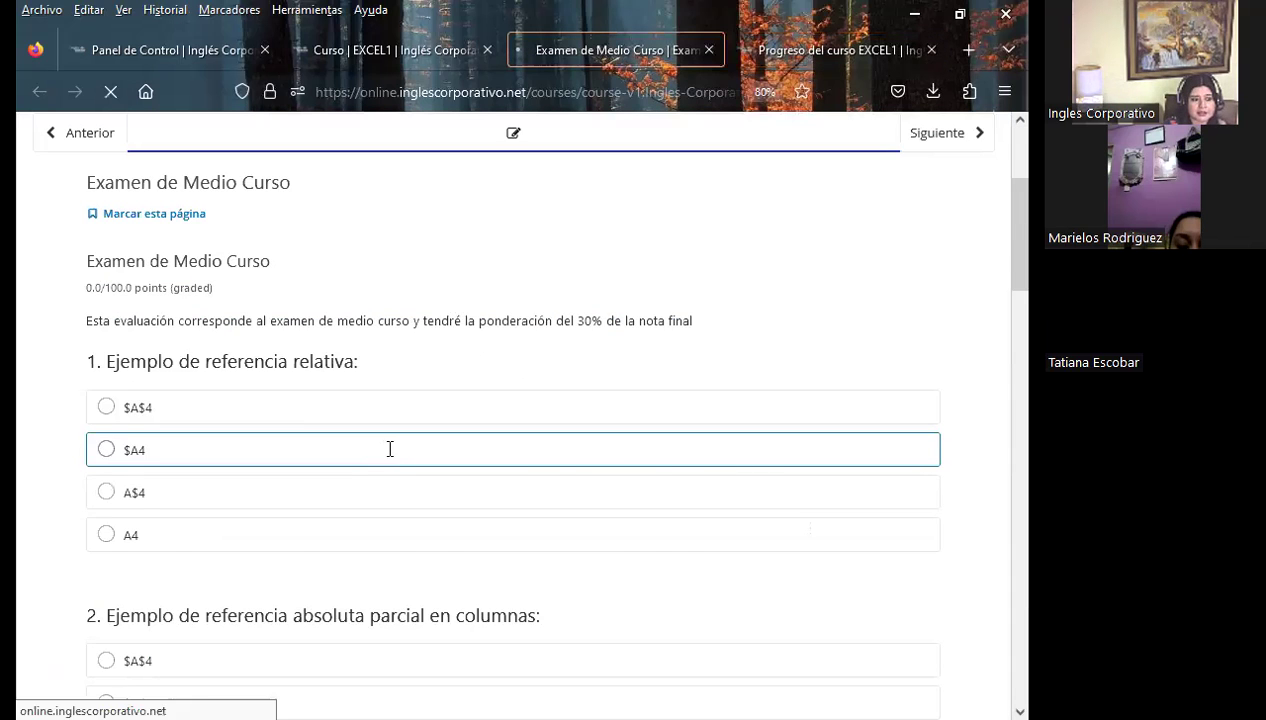
scroll(389, 450, down, 4)
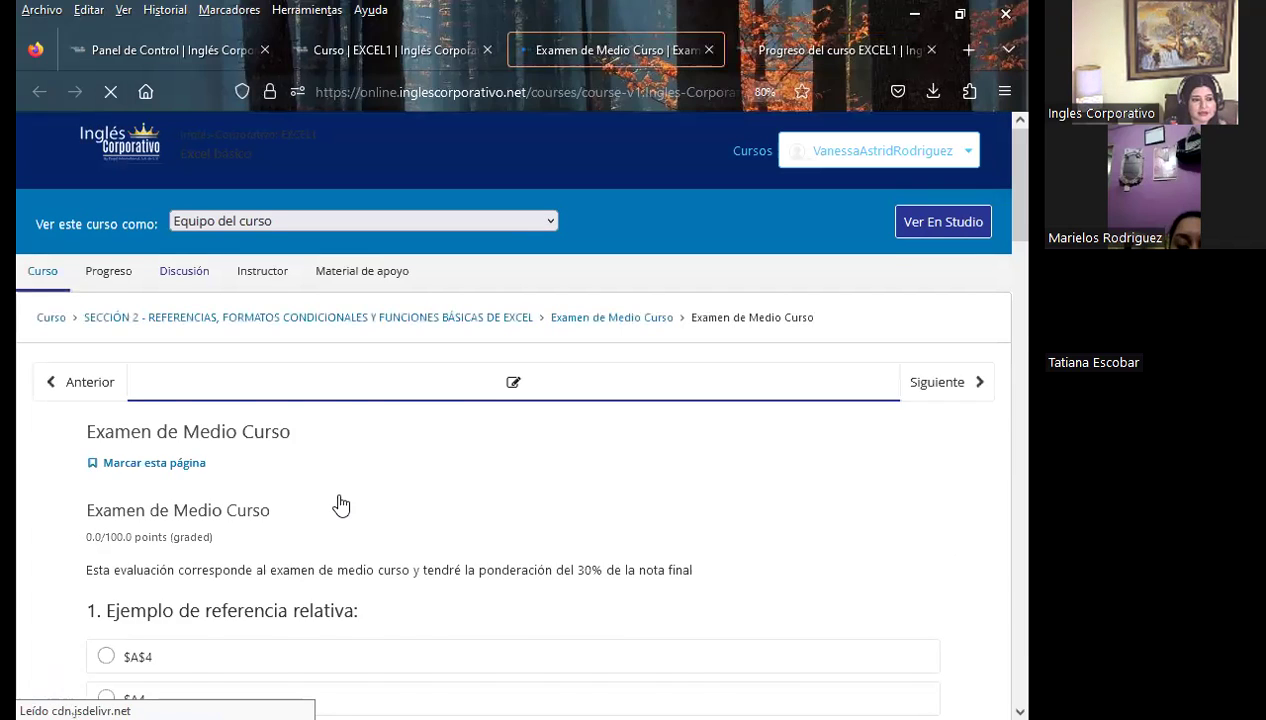
scroll(341, 495, down, 5)
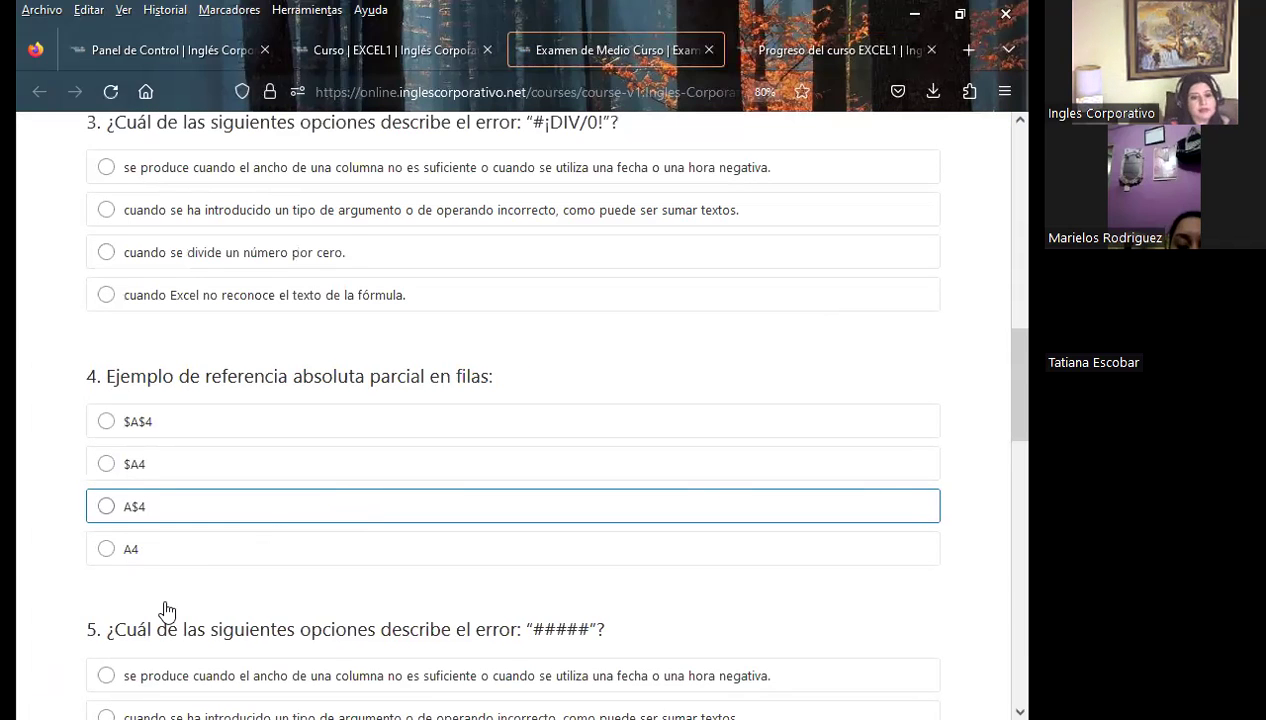
scroll(170, 590, down, 4)
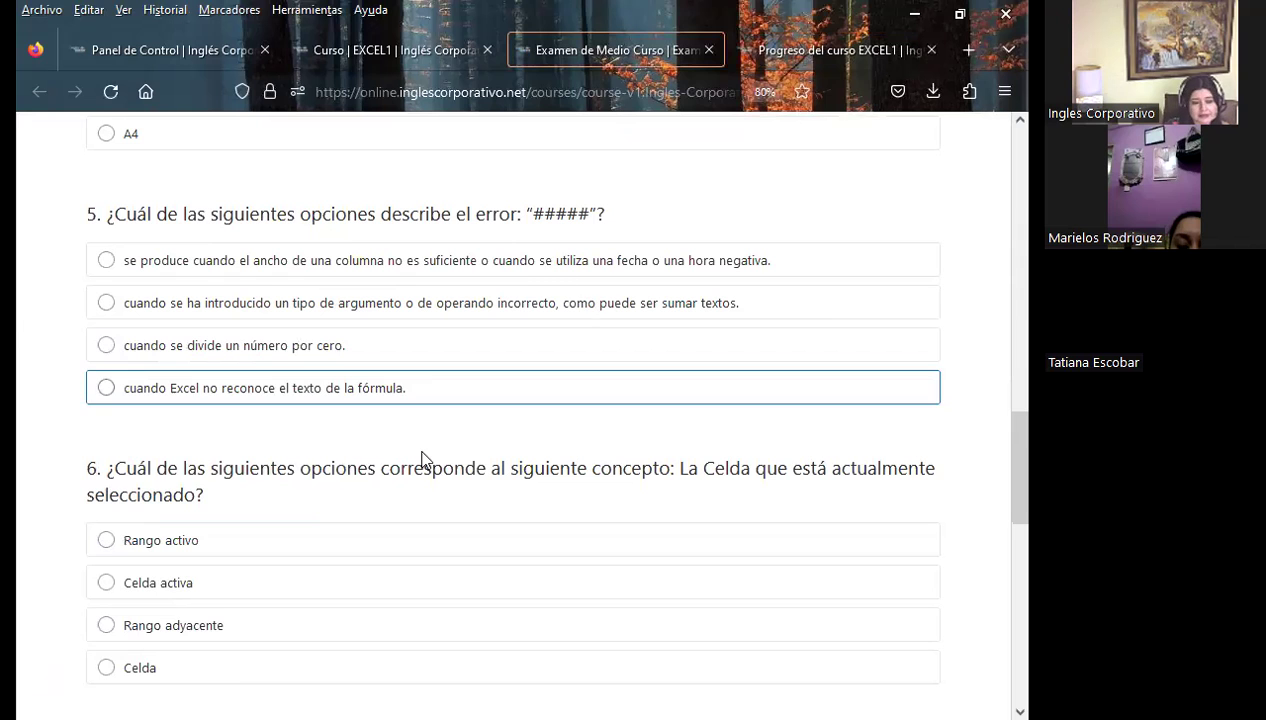
scroll(354, 488, down, 1)
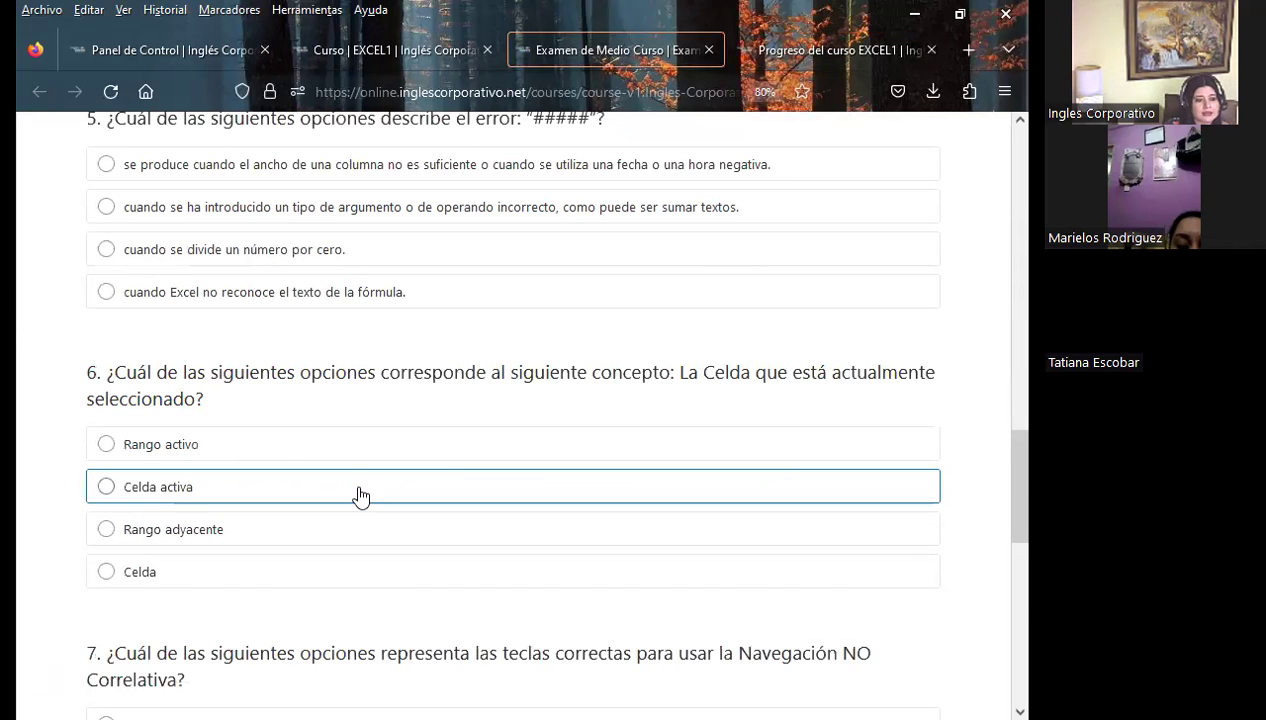
scroll(360, 494, down, 4)
scroll(300, 470, down, 4)
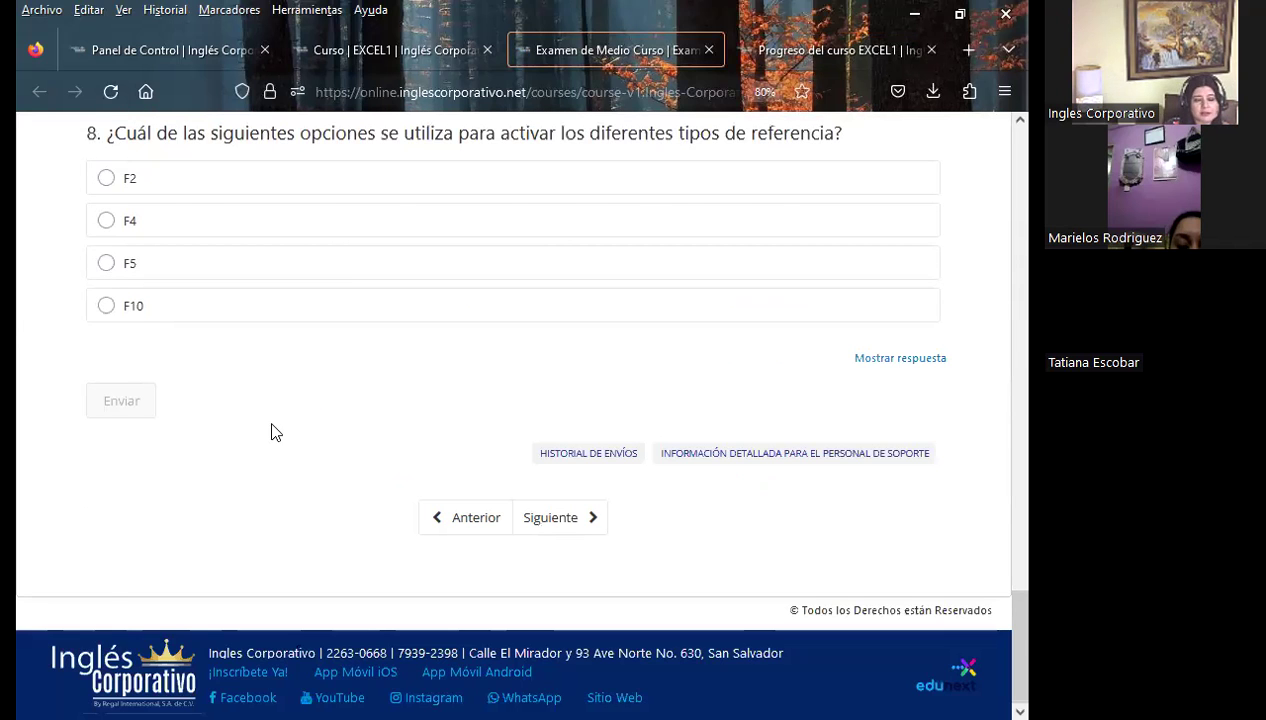
scroll(271, 432, up, 3)
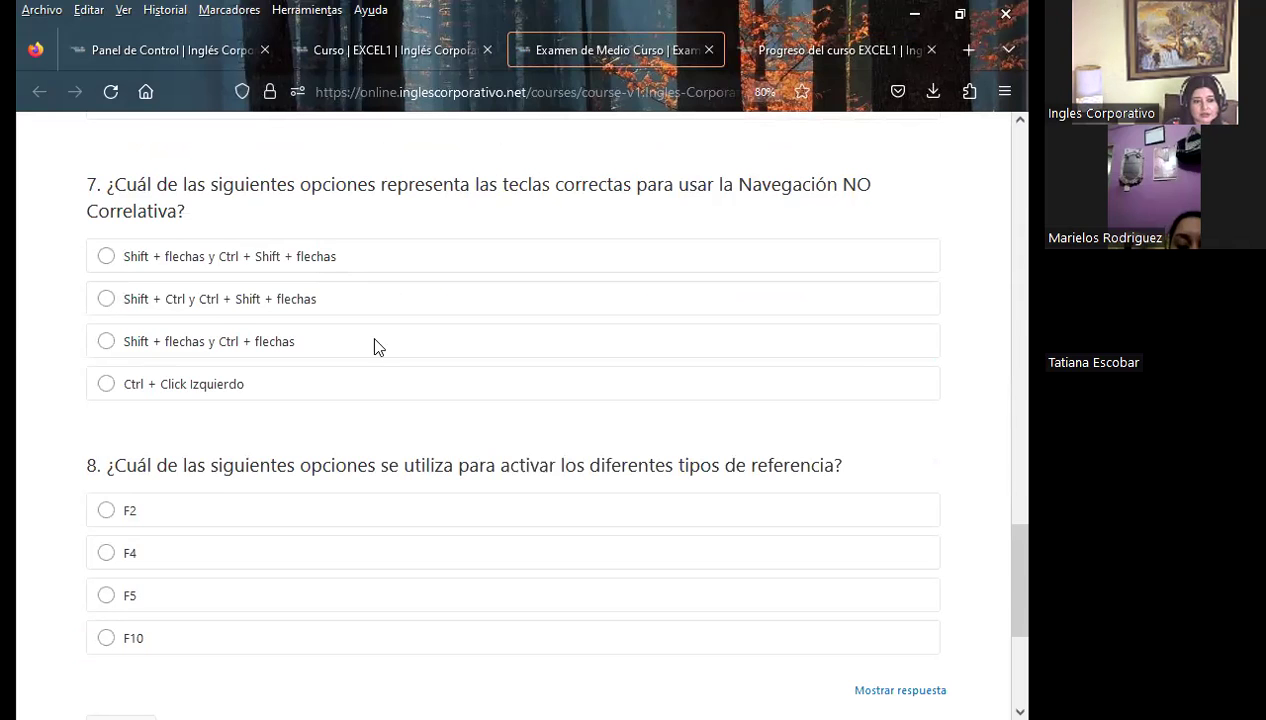
scroll(376, 345, down, 4)
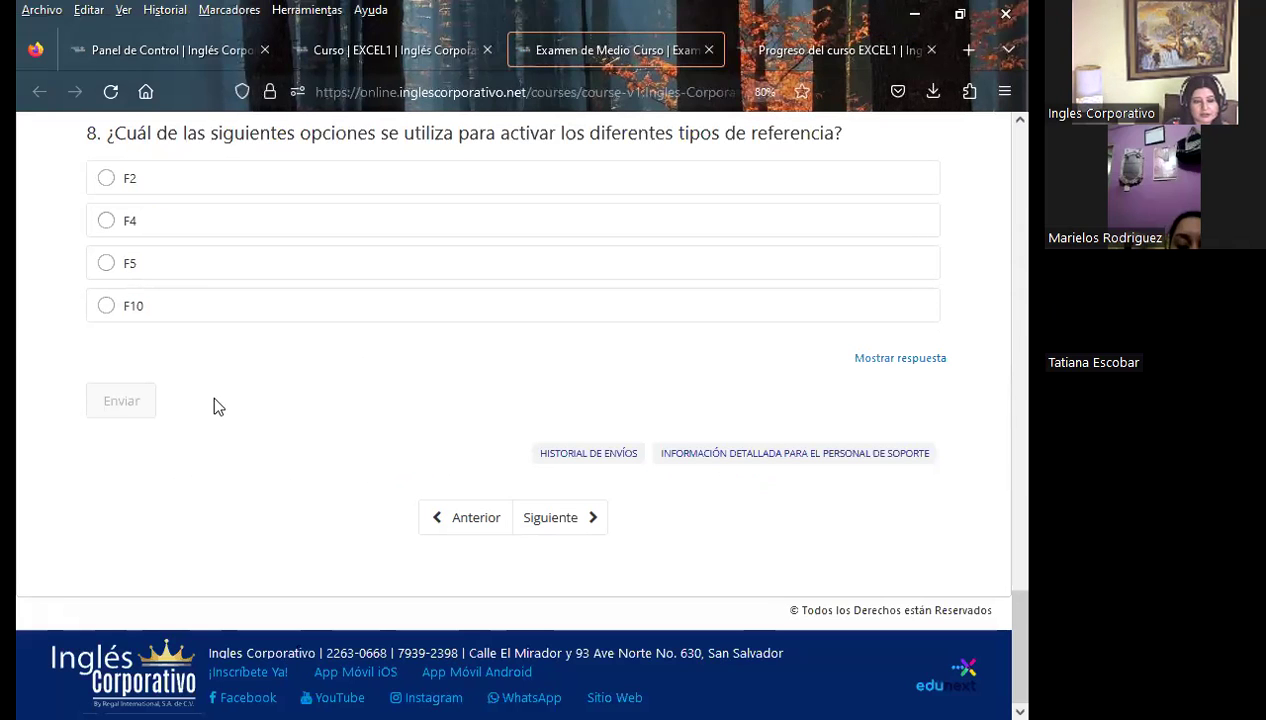
click(708, 49)
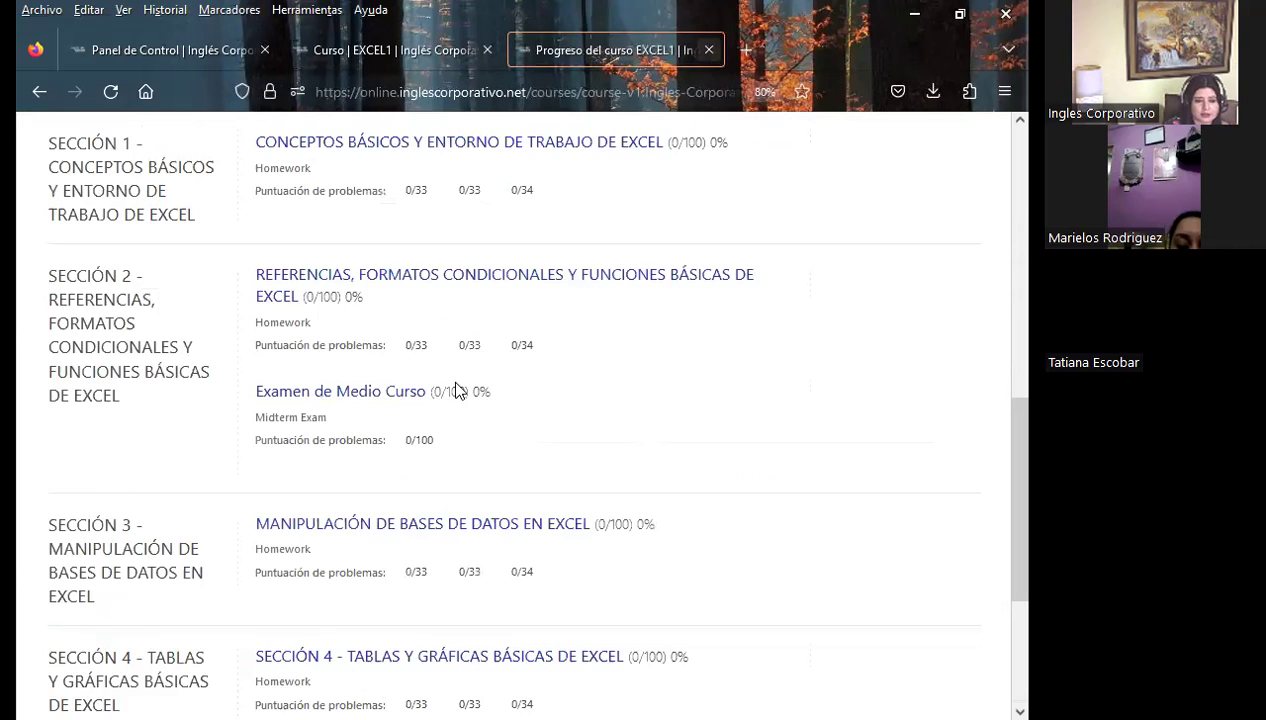
Return to the top of Progreso and switch to the PRESENTACIÓN_SEMANA_2_5_EXCEL_BASICO_1 slideshow.
scroll(455, 388, up, 3)
scroll(458, 395, up, 5)
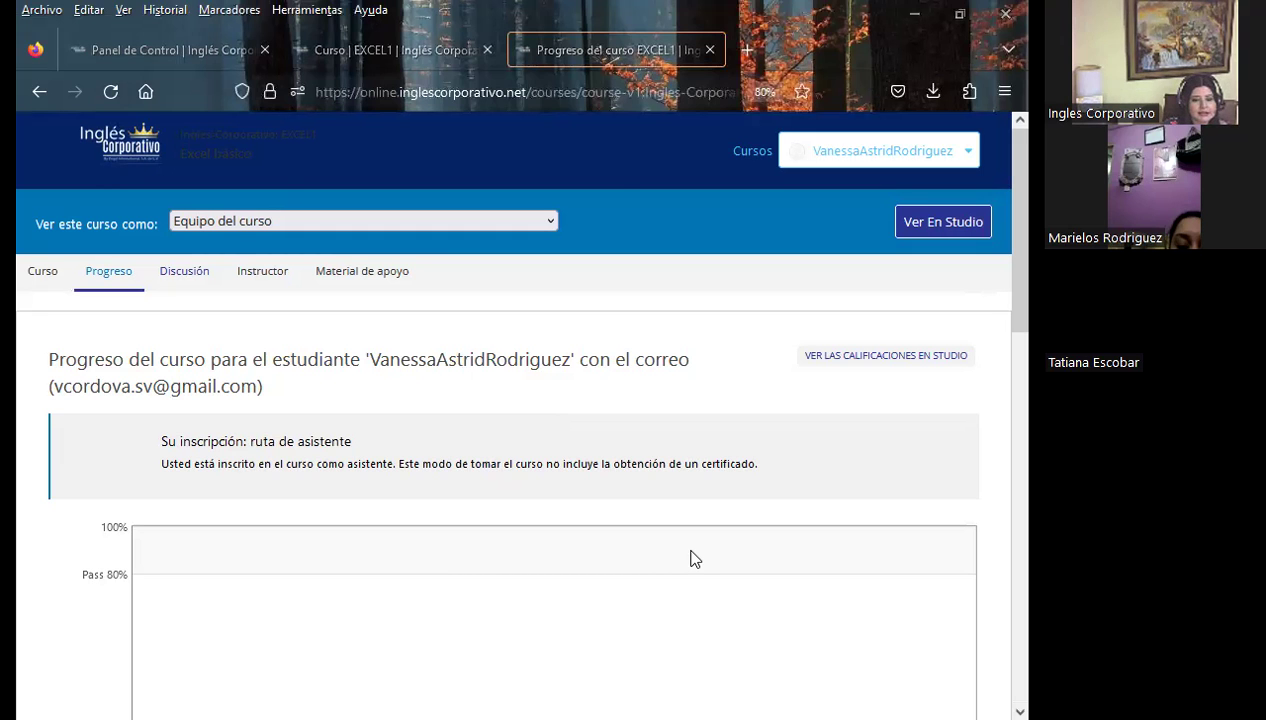
key(alt+Tab)
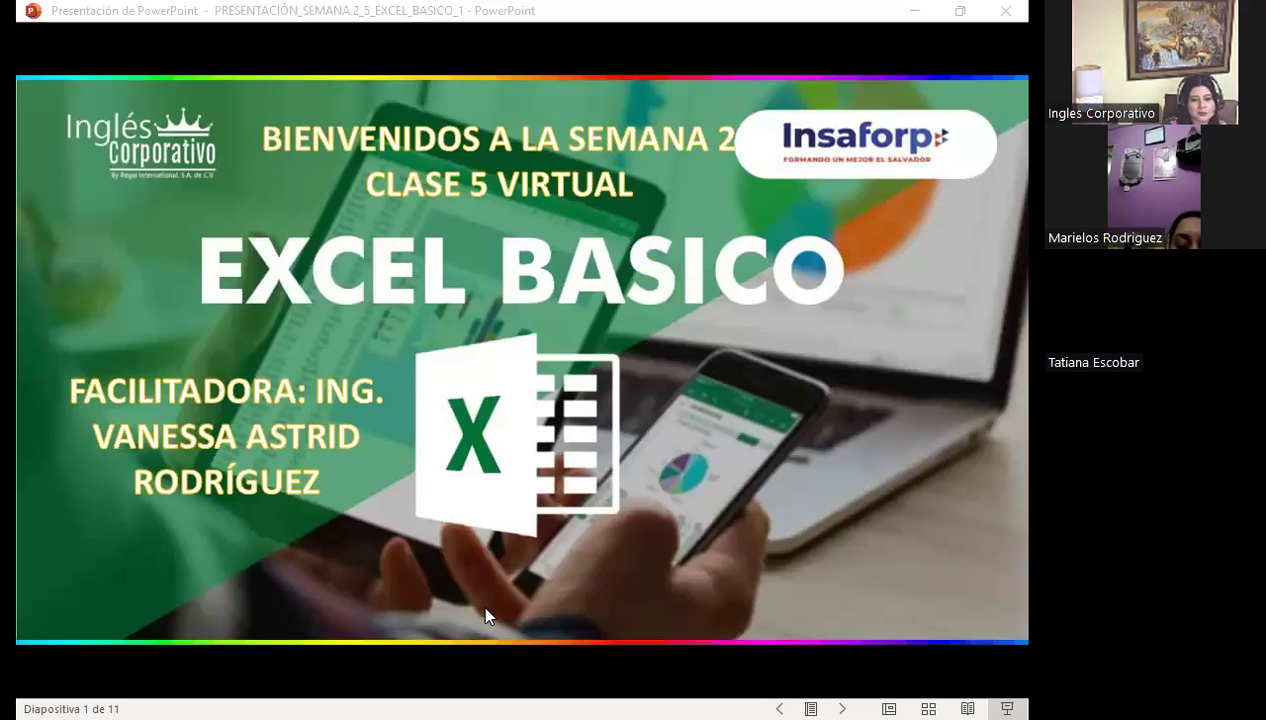
Advance the slideshow past the welcome and SESIÓN: 5 slides.
click(652, 392)
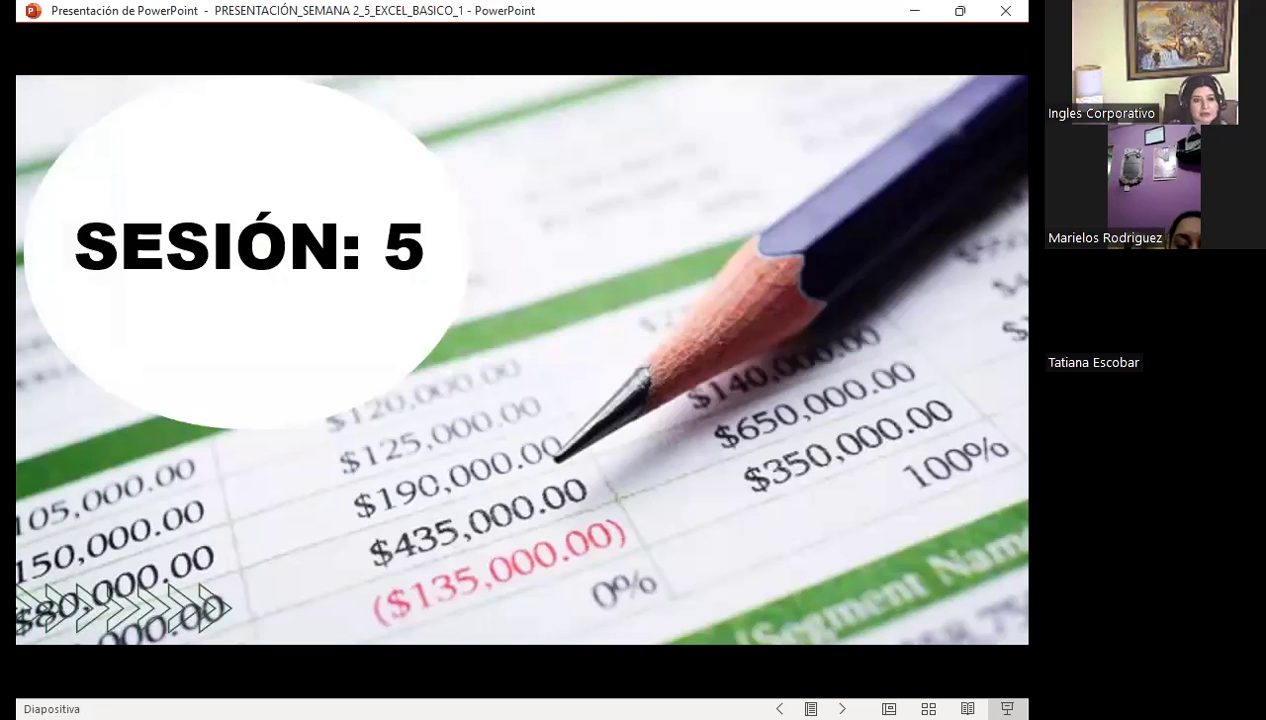
key(Right)
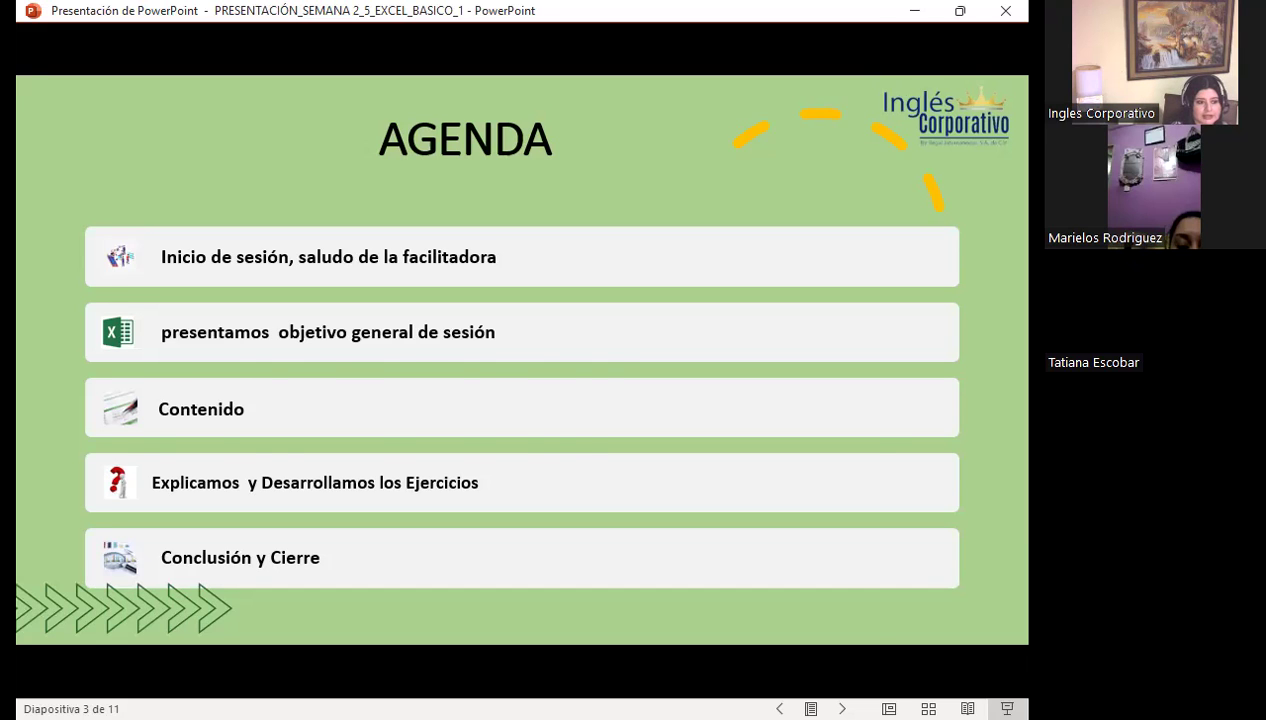
Advance from the AGENDA slide to the session's general objective slide.
key(Right)
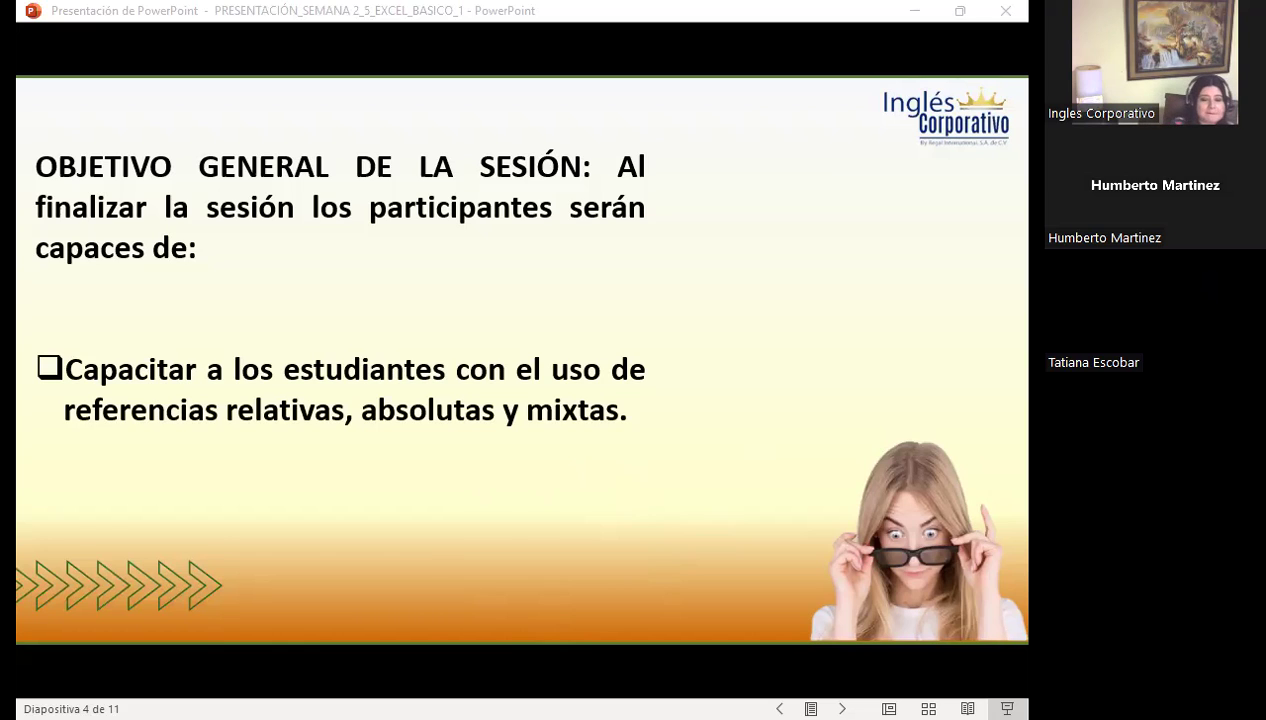
Move past the objective to the relative-reference slide, then switch to the Excel workbook.
click(636, 452)
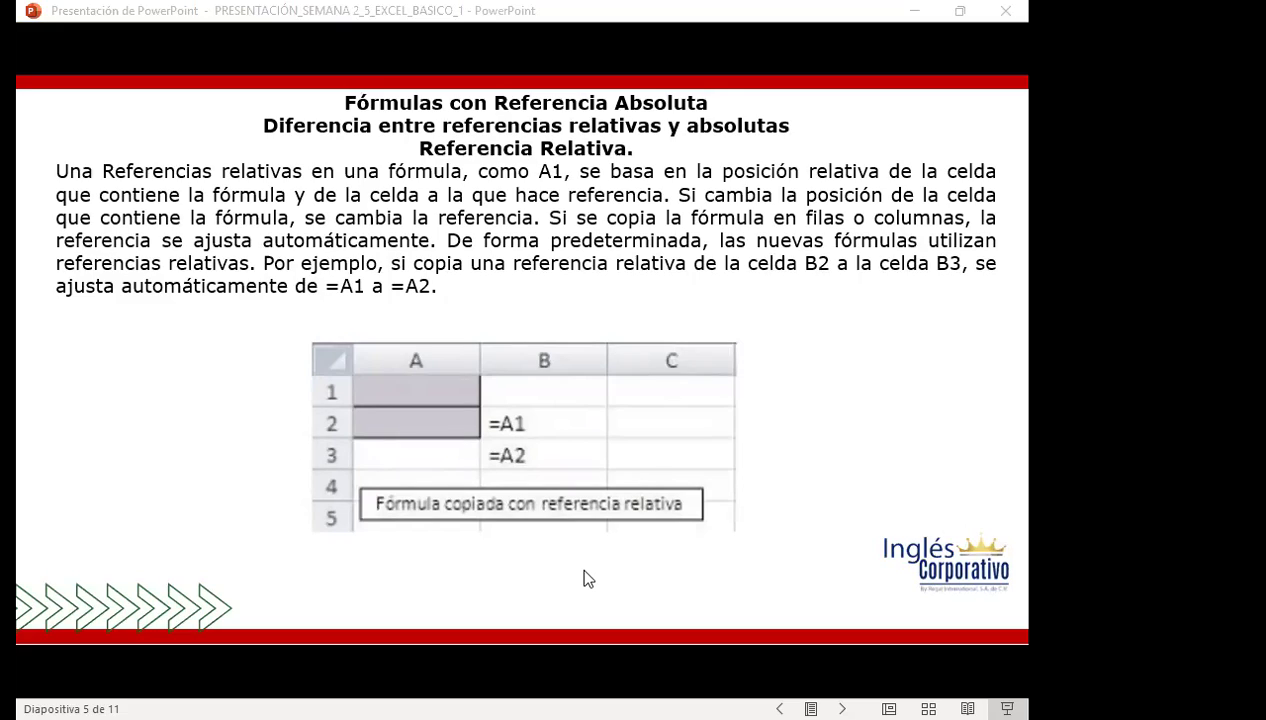
key(alt+Tab)
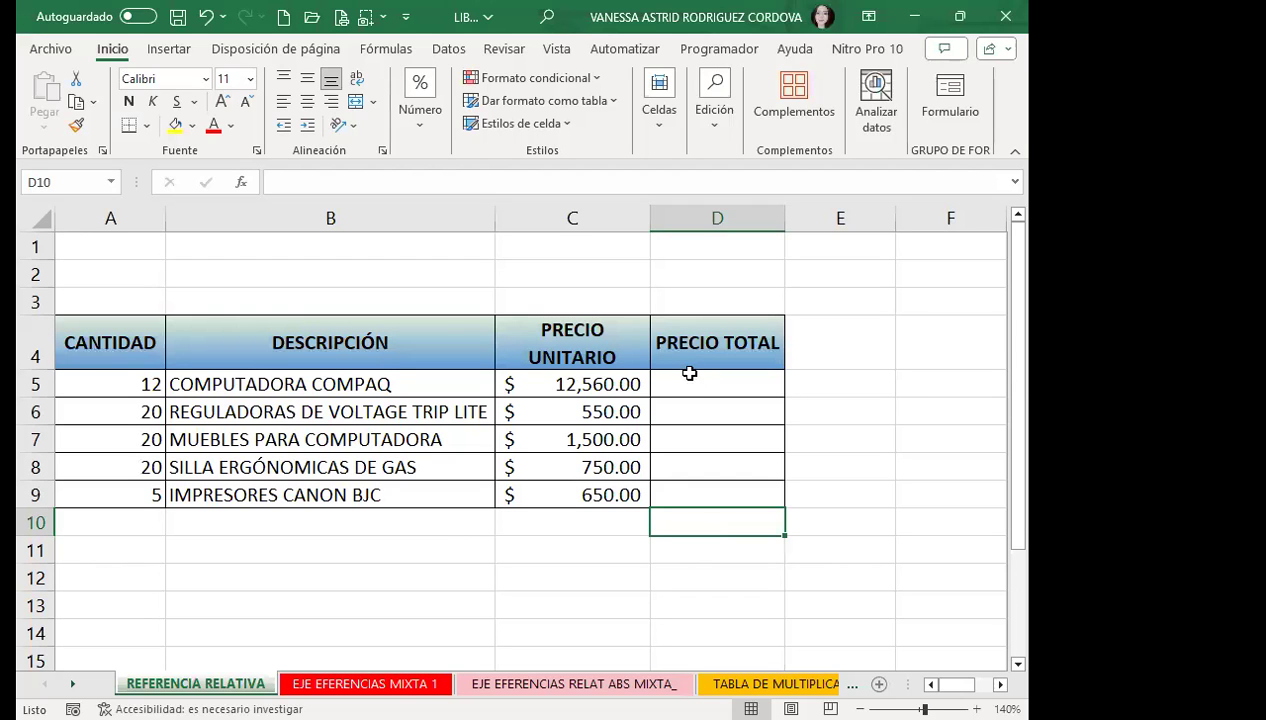
click(699, 390)
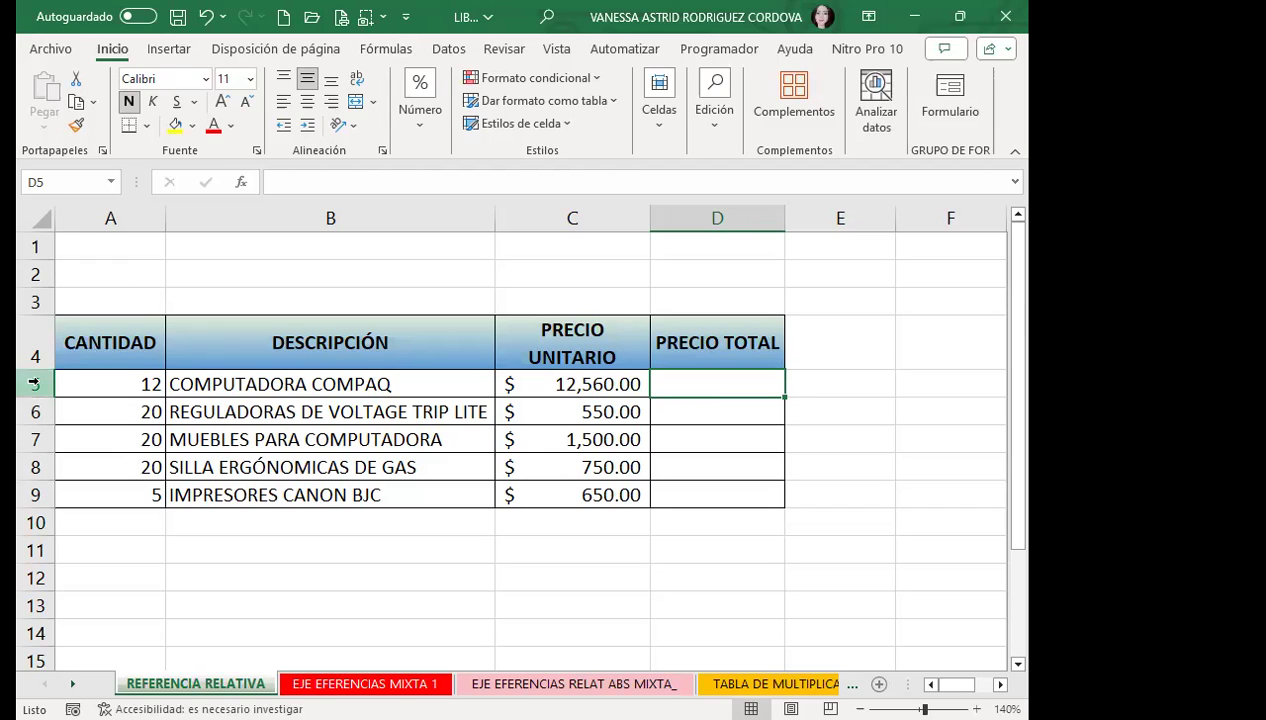
click(112, 387)
click(537, 389)
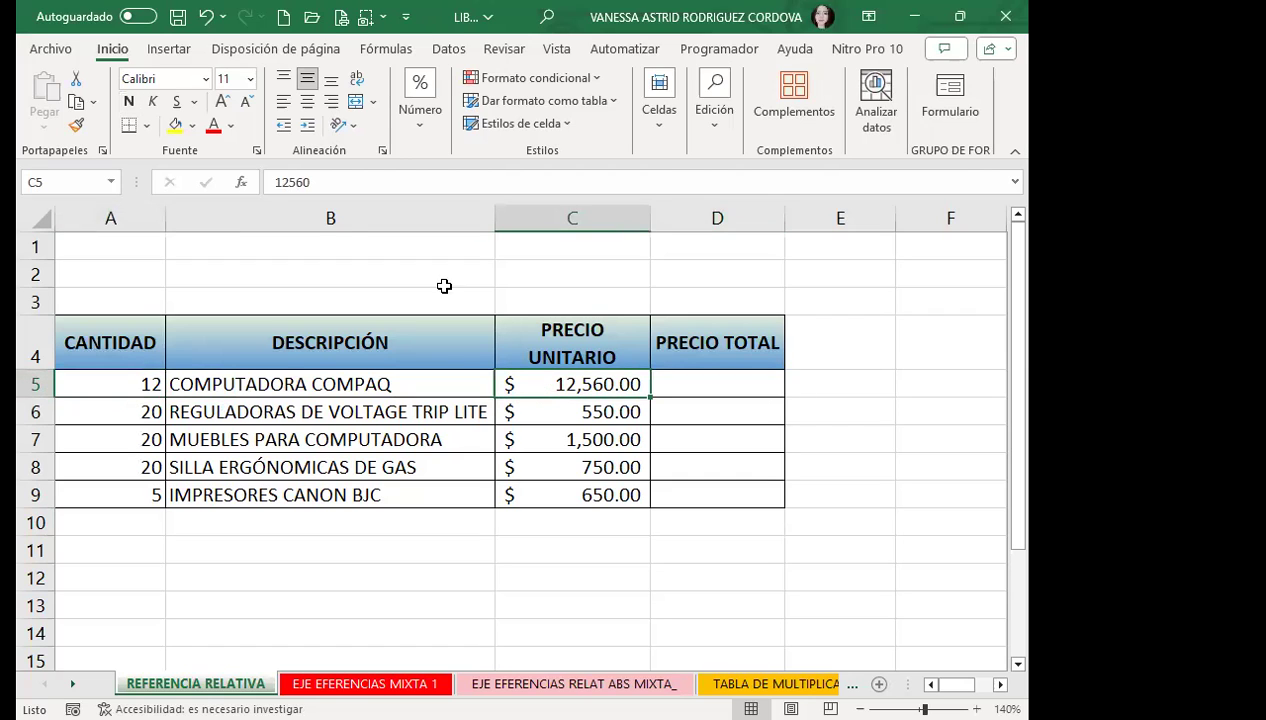
click(113, 382)
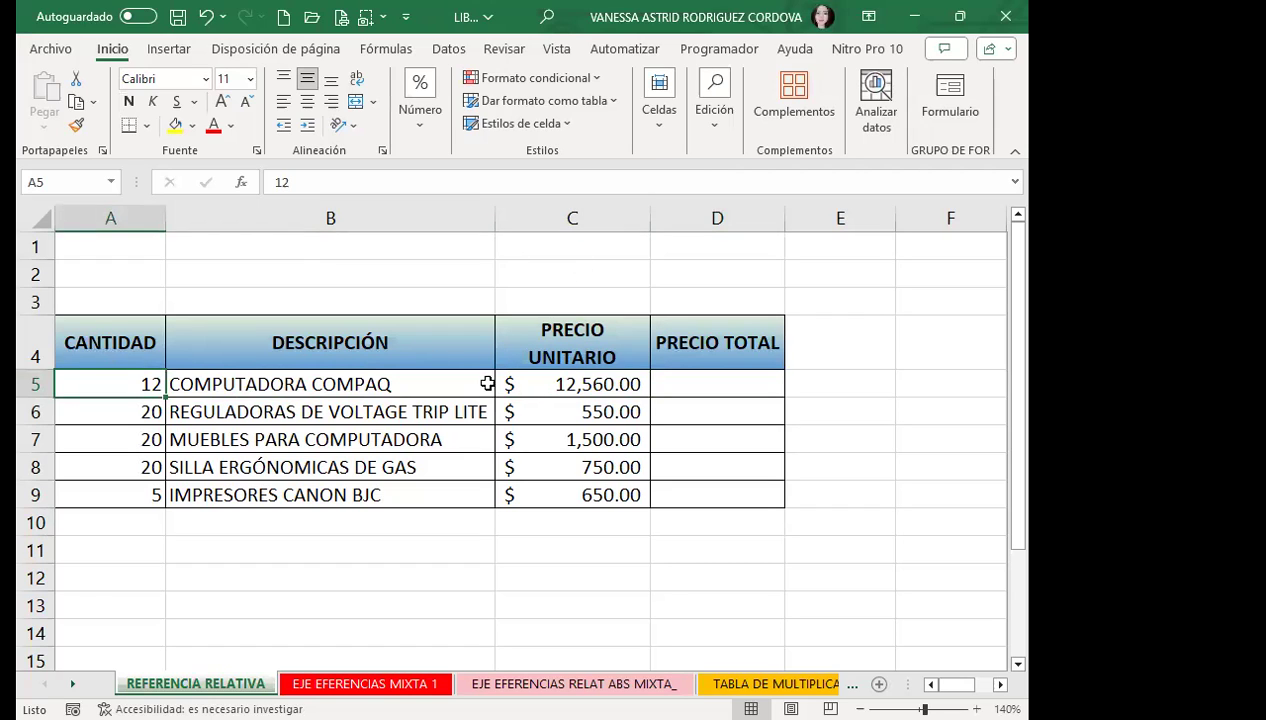
click(535, 392)
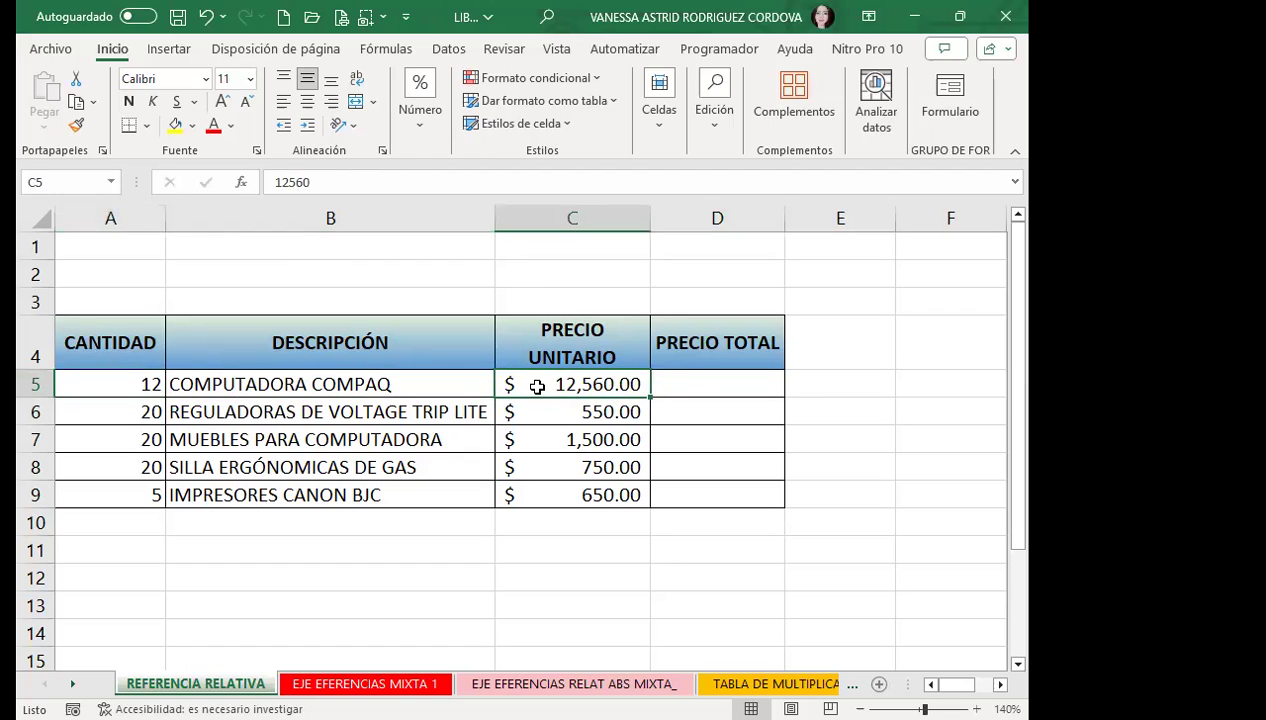
click(699, 381)
Enter =A5*C5 in D5 to get the first total price, $150,720.00.
text(=)
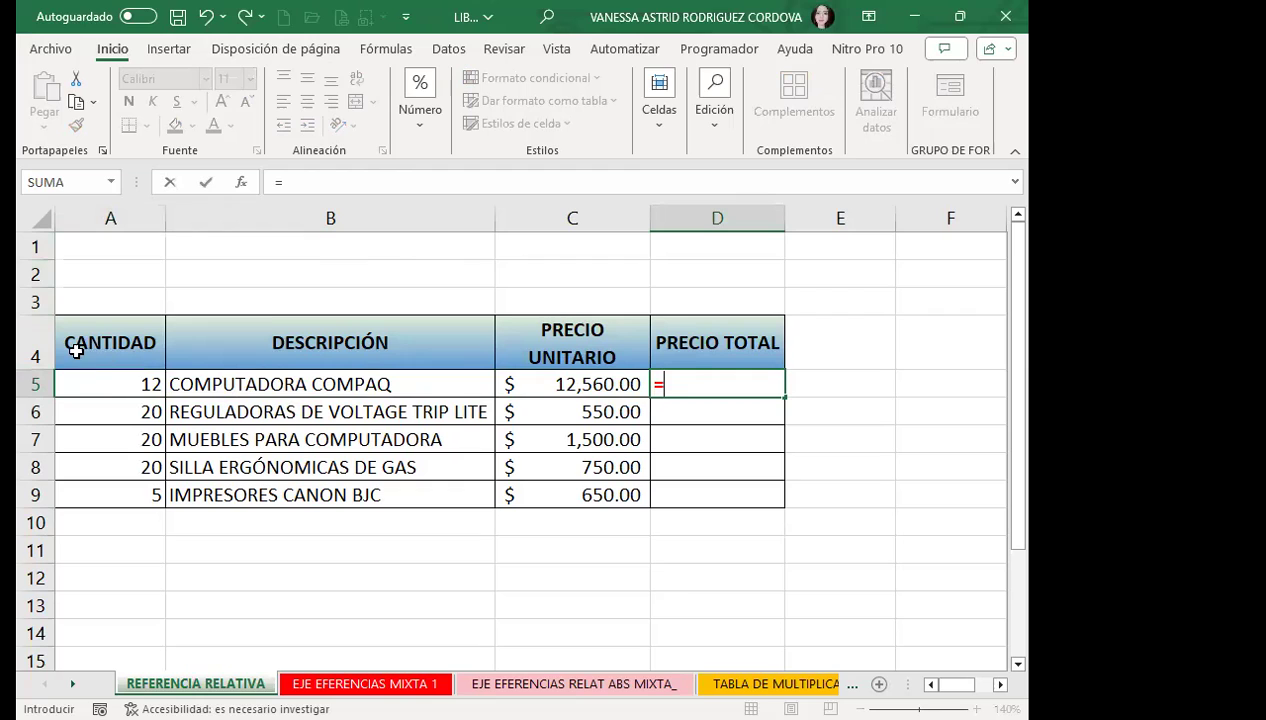
click(110, 379)
text(*)
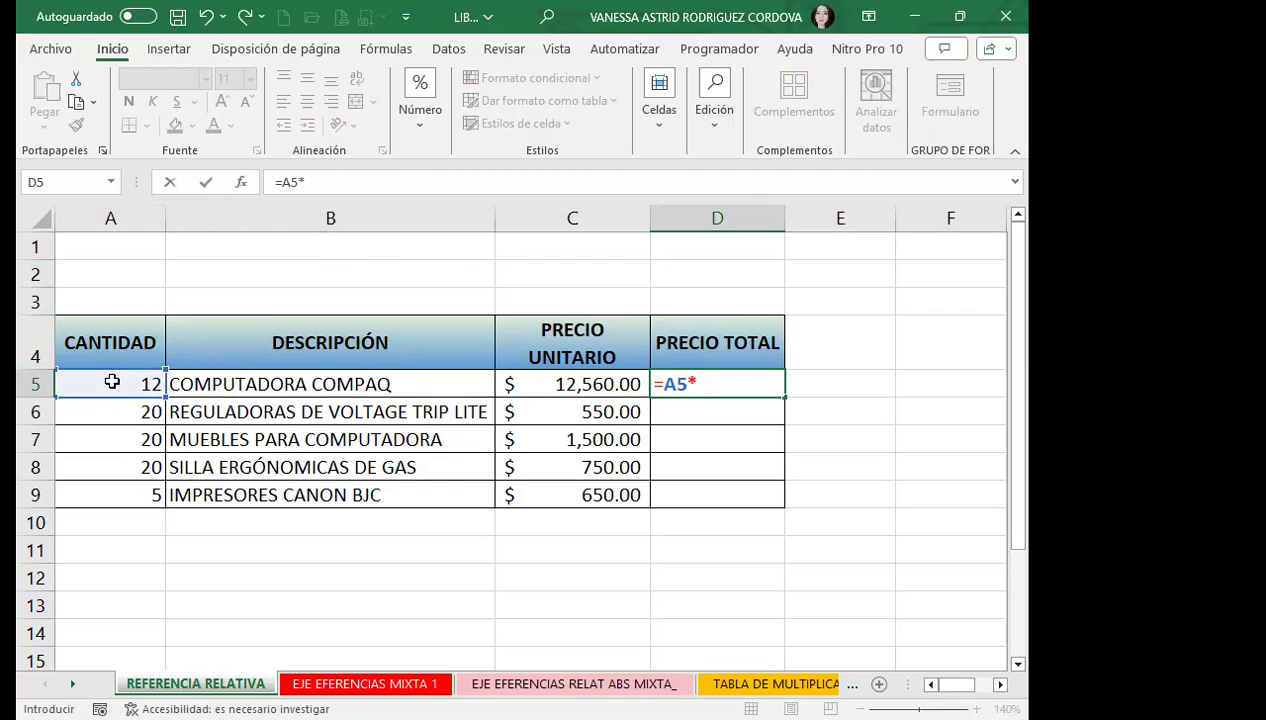
click(539, 388)
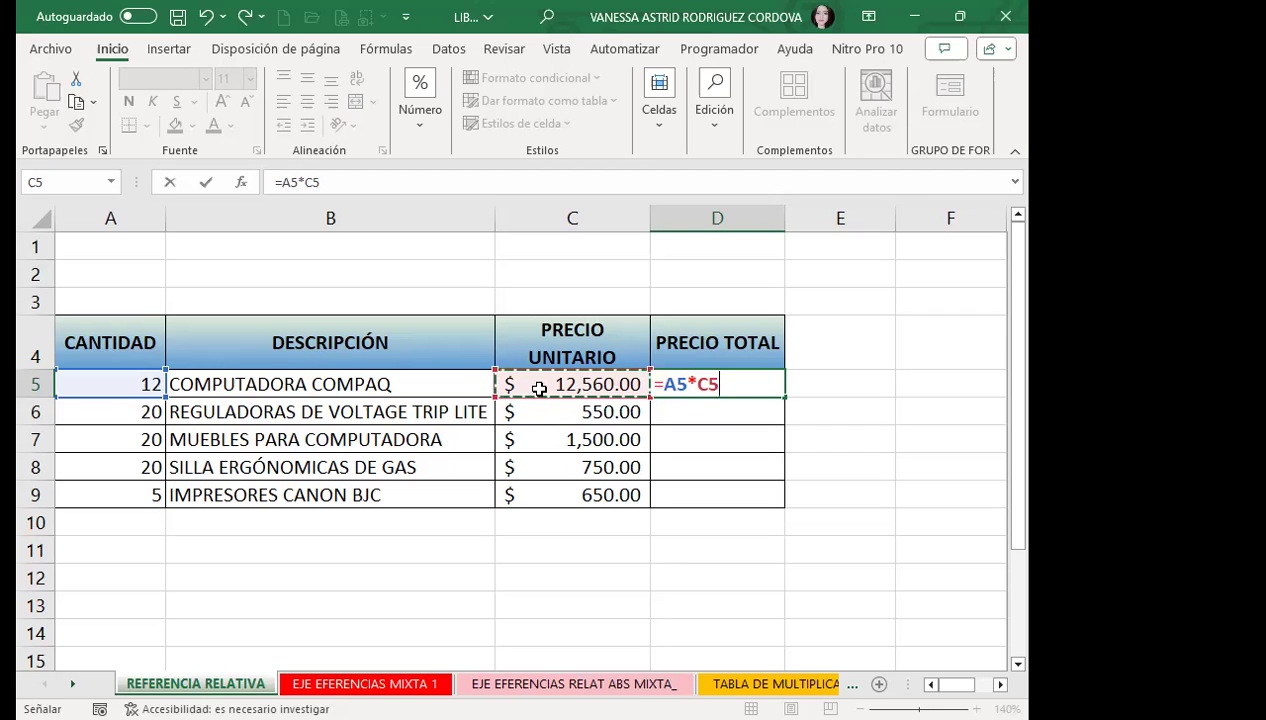
key(Return)
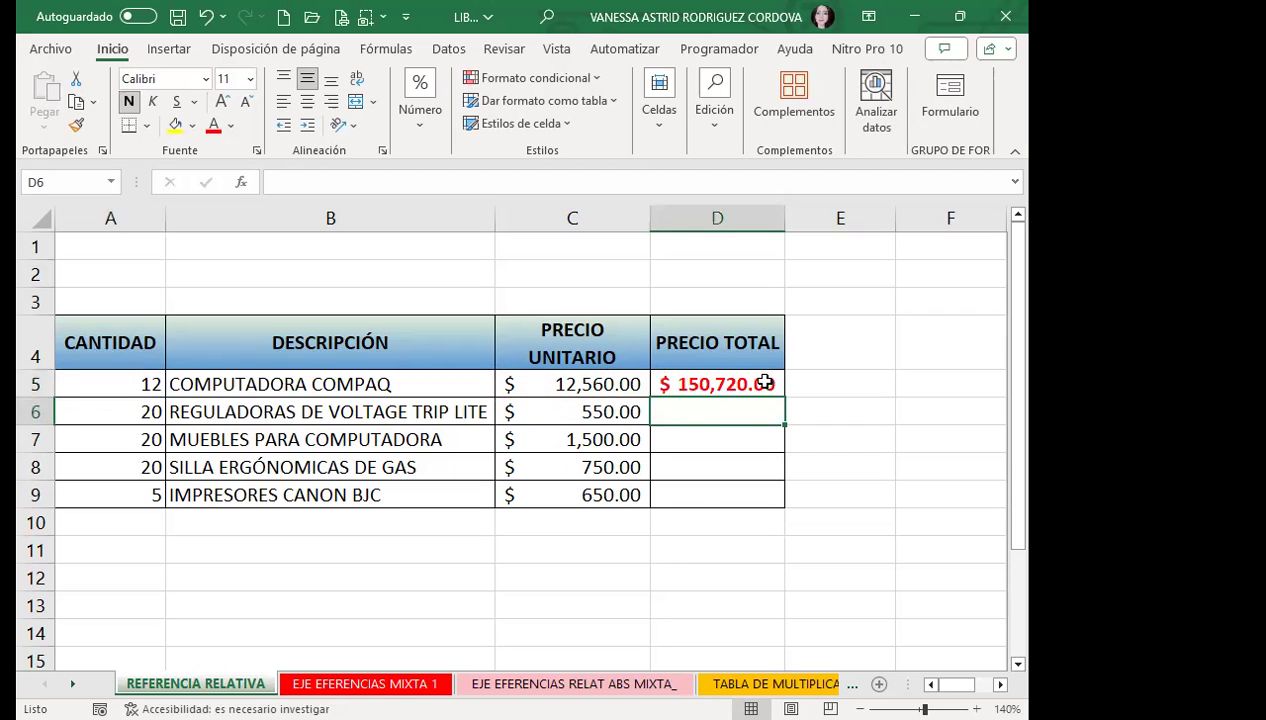
Copy the D5 total formula down through D9.
click(762, 378)
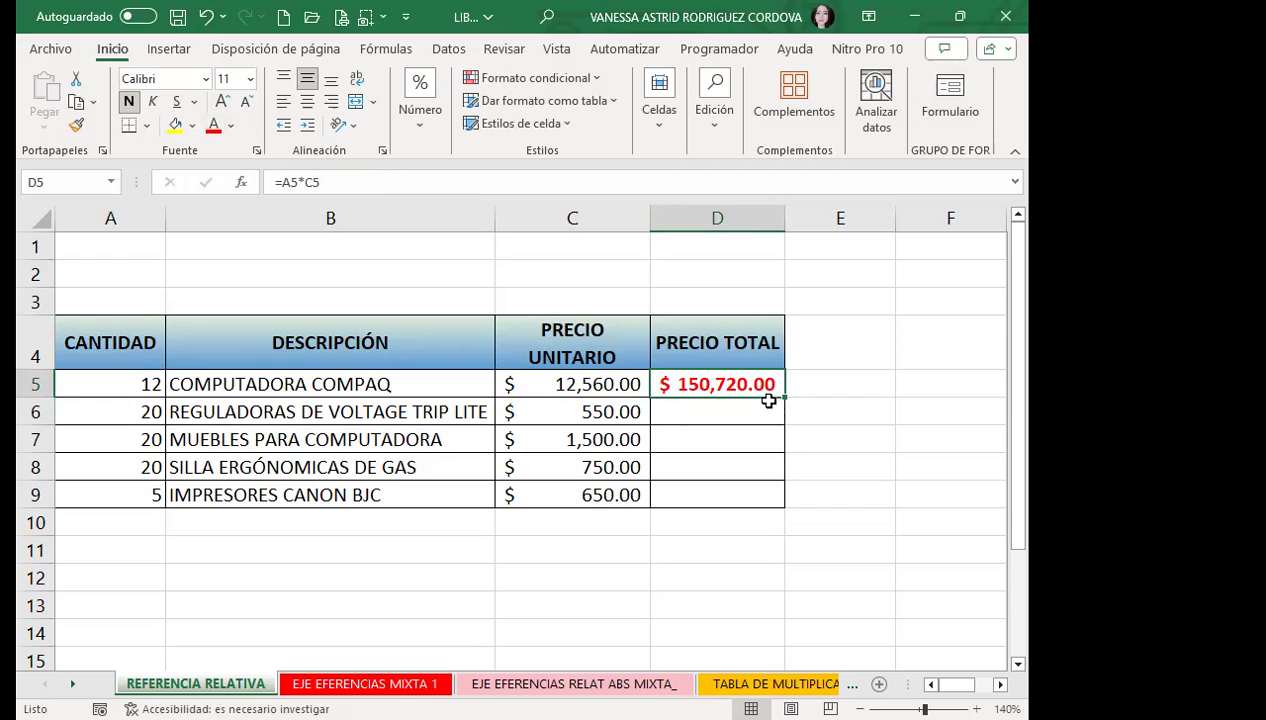
drag(787, 397, 772, 495)
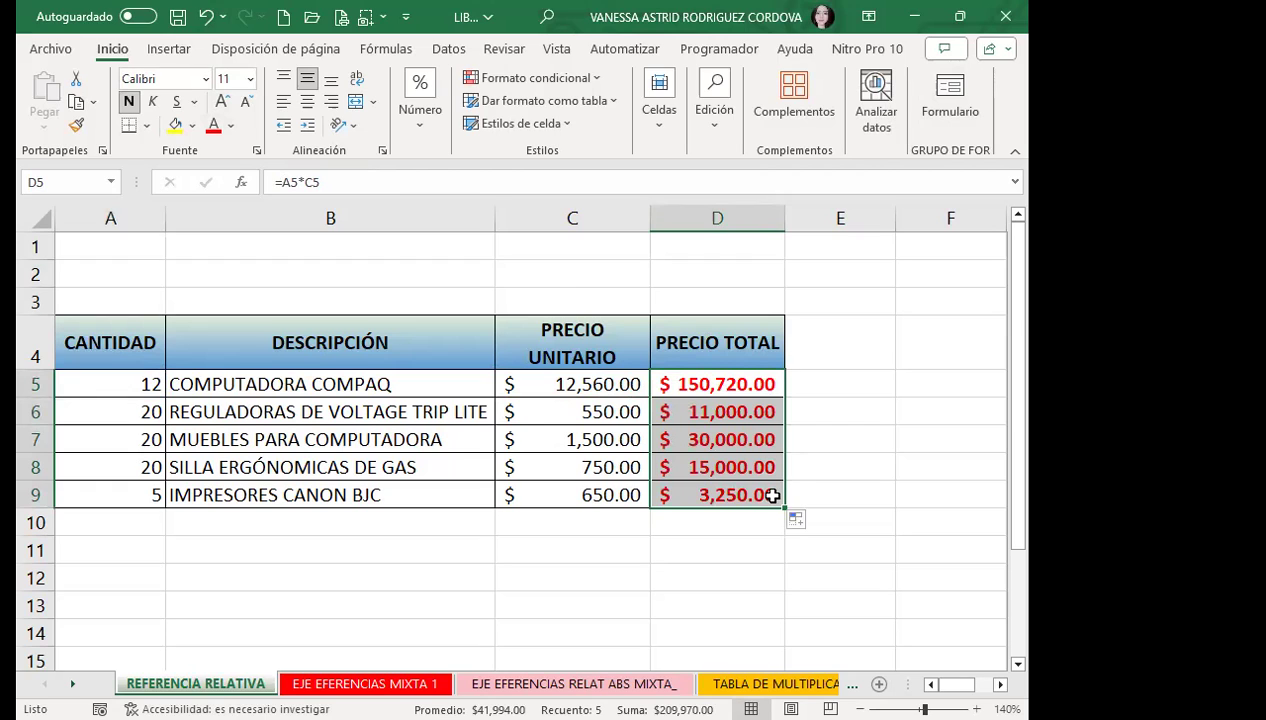
click(688, 384)
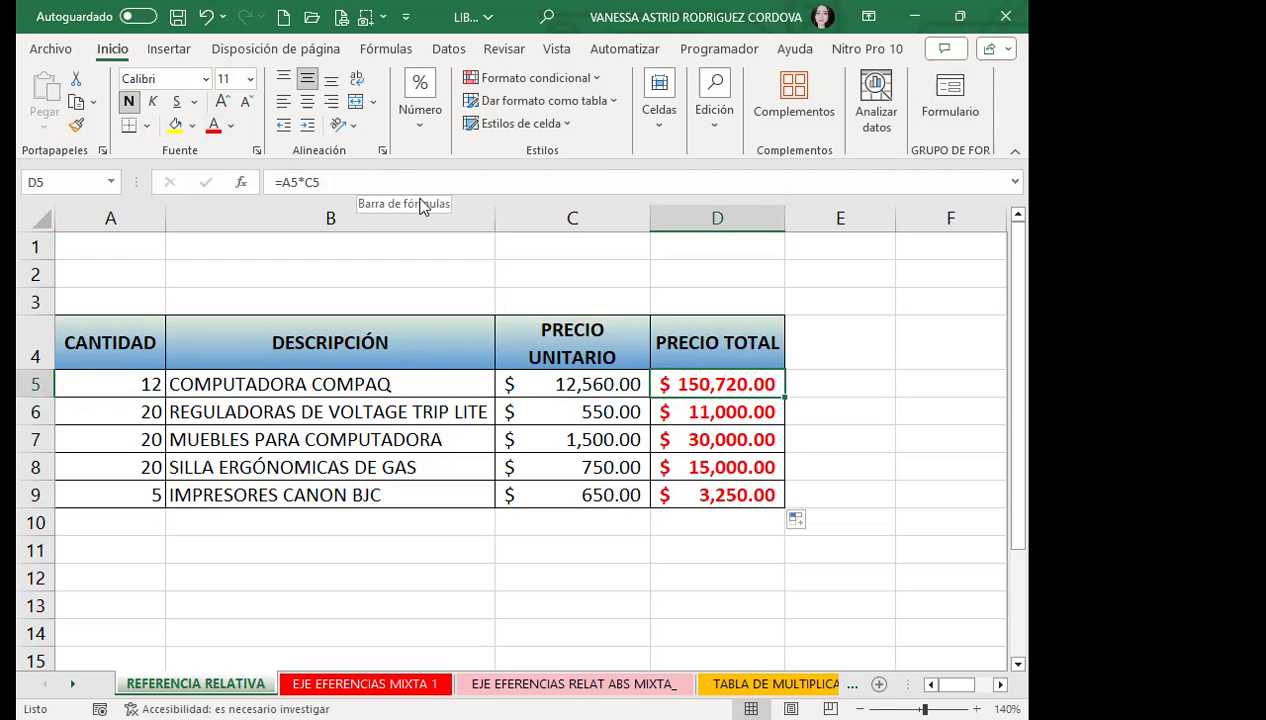
Review the adjusted formulas in D6:D9, ending at =A9*C9, then clear D5:D9.
key(Down)
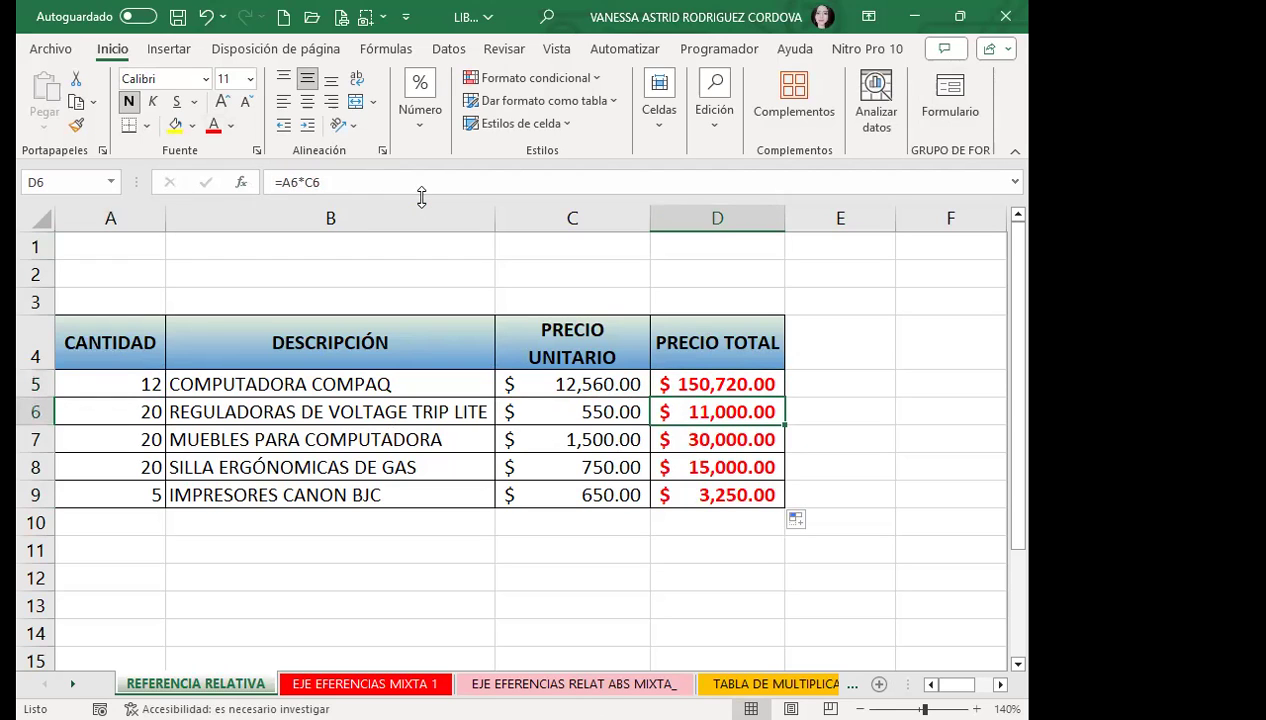
key(Down)
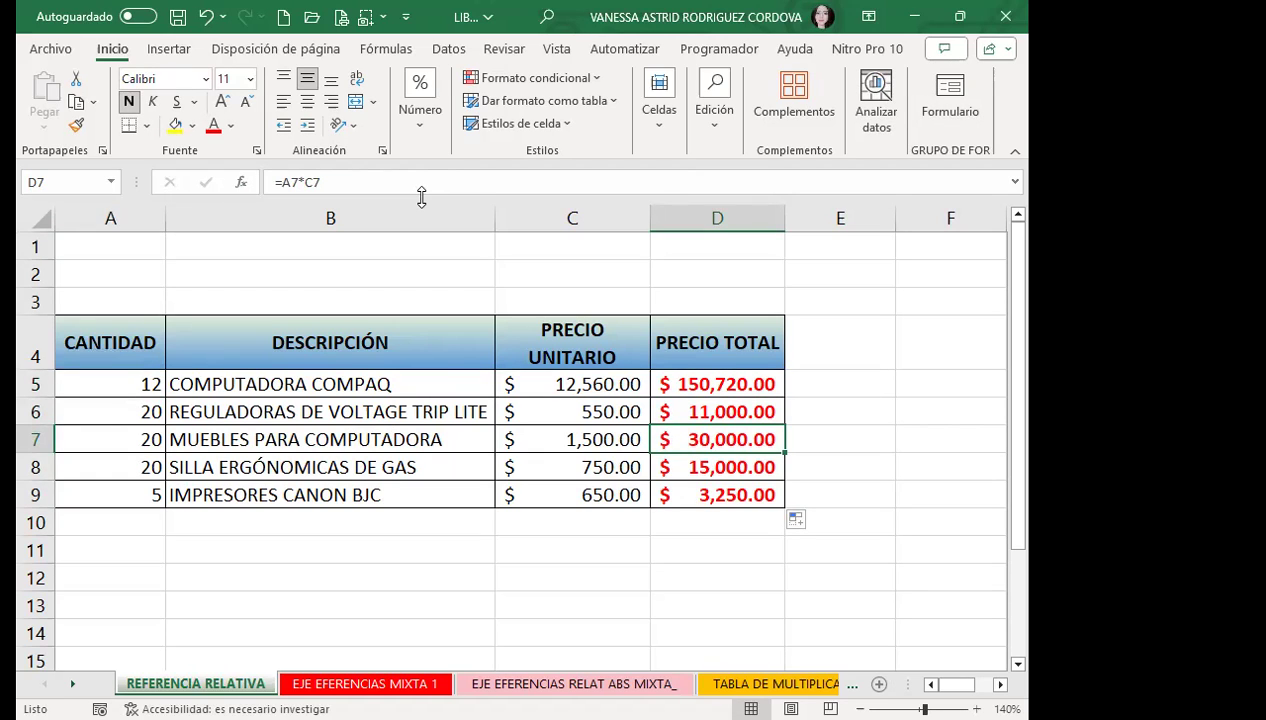
key(Down)
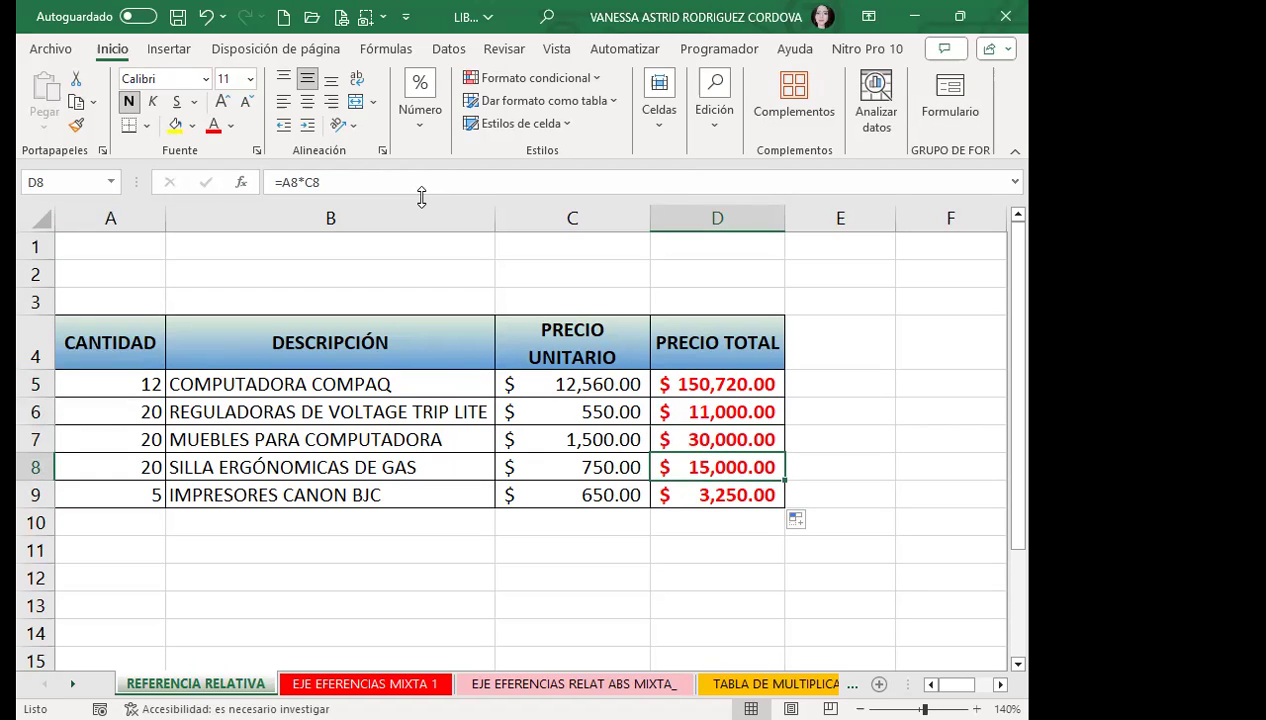
key(Down)
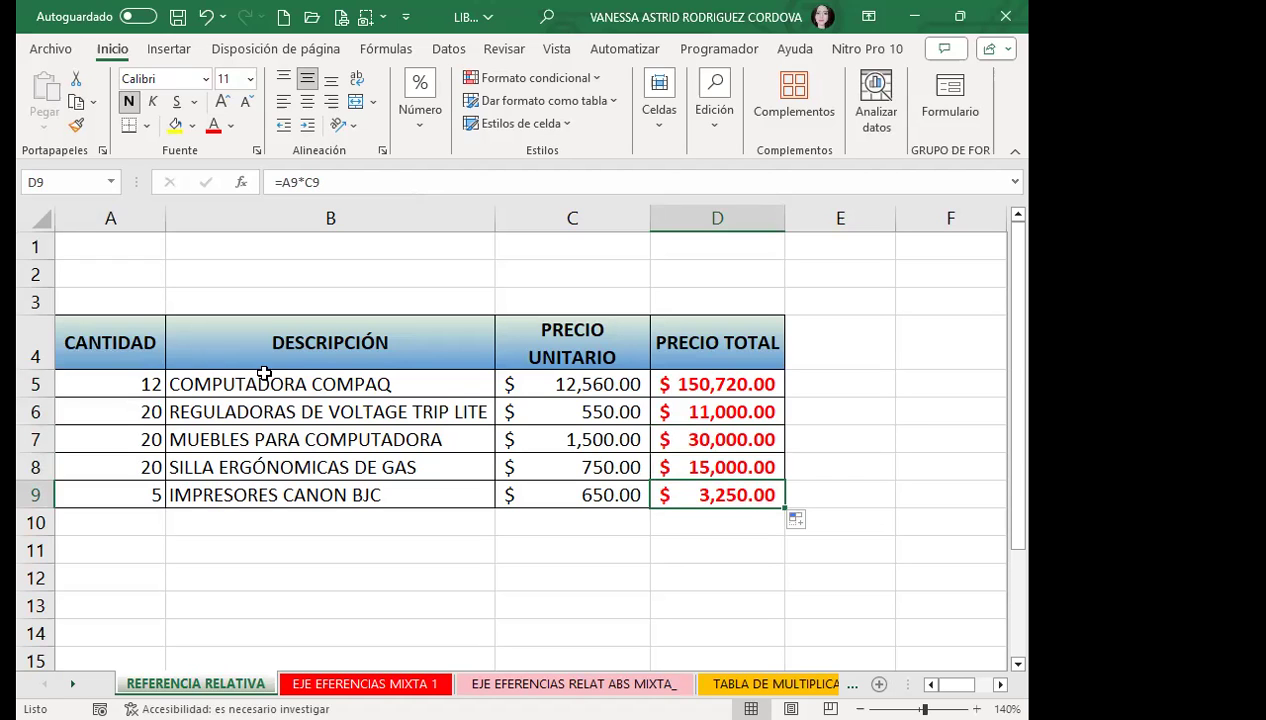
drag(710, 384, 718, 494)
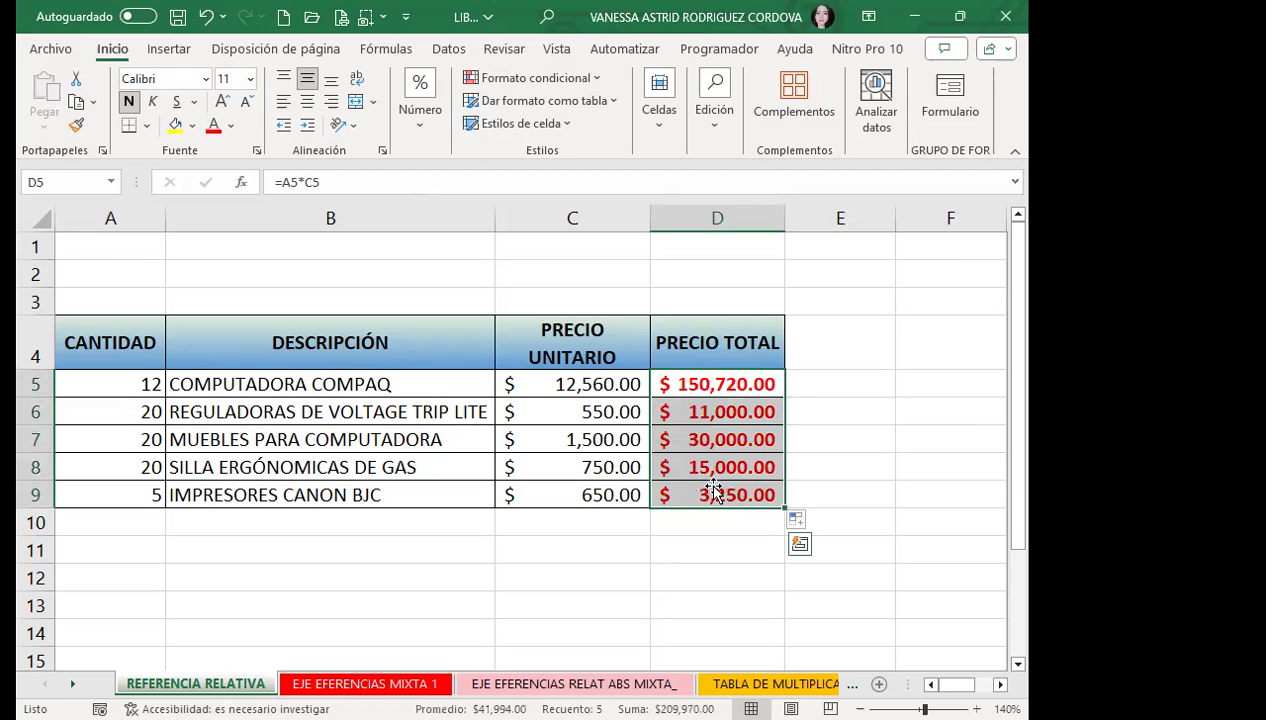
key(Delete)
Enter the constant formula =12*12560 in D5.
click(690, 382)
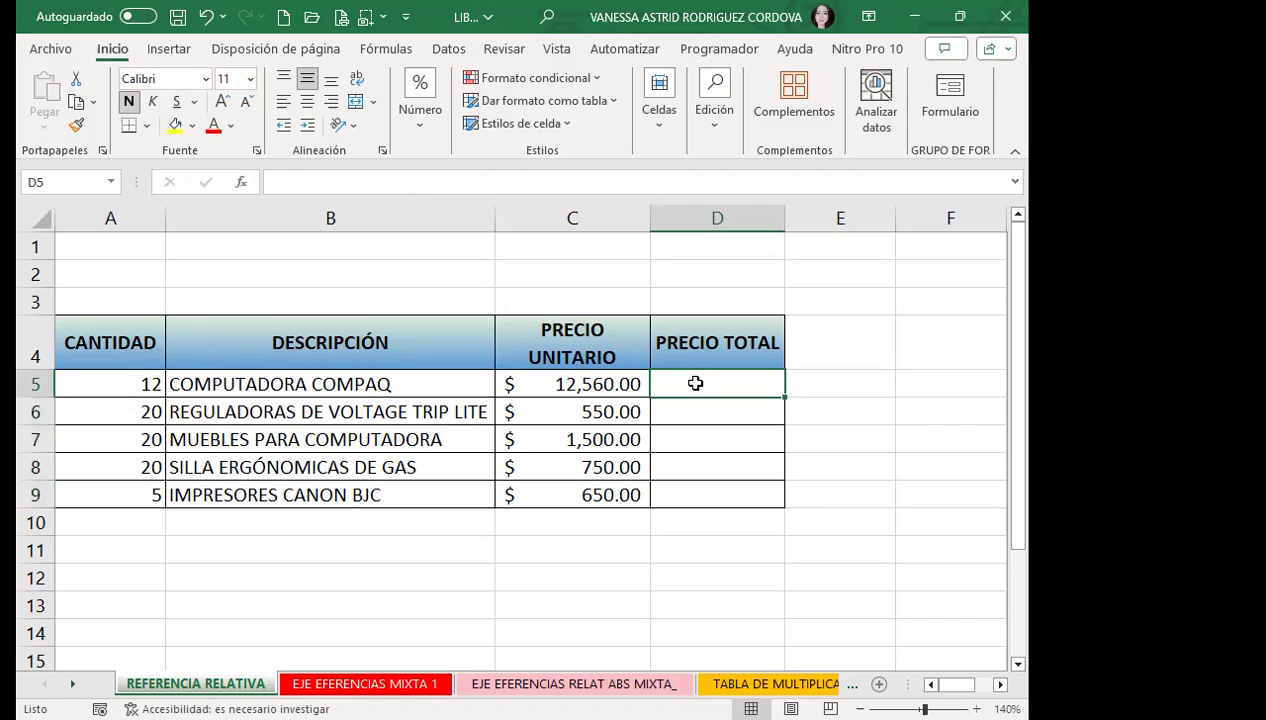
text(=12)
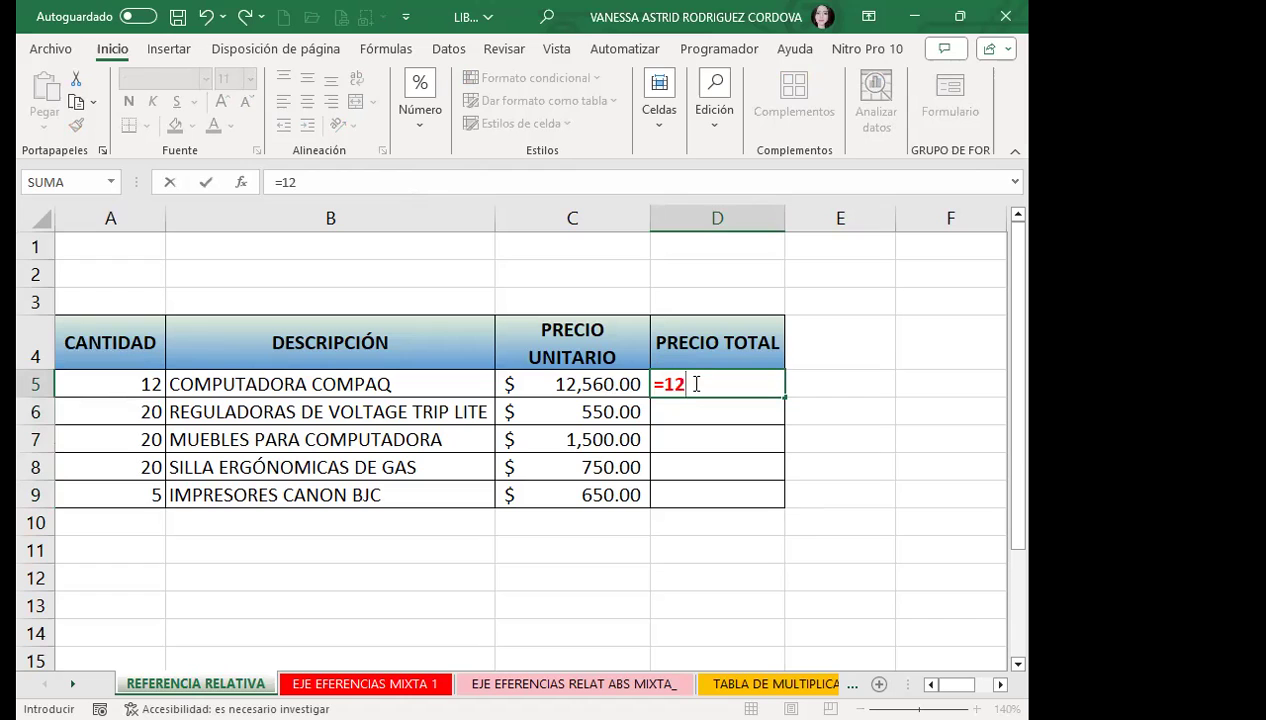
text(*12560)
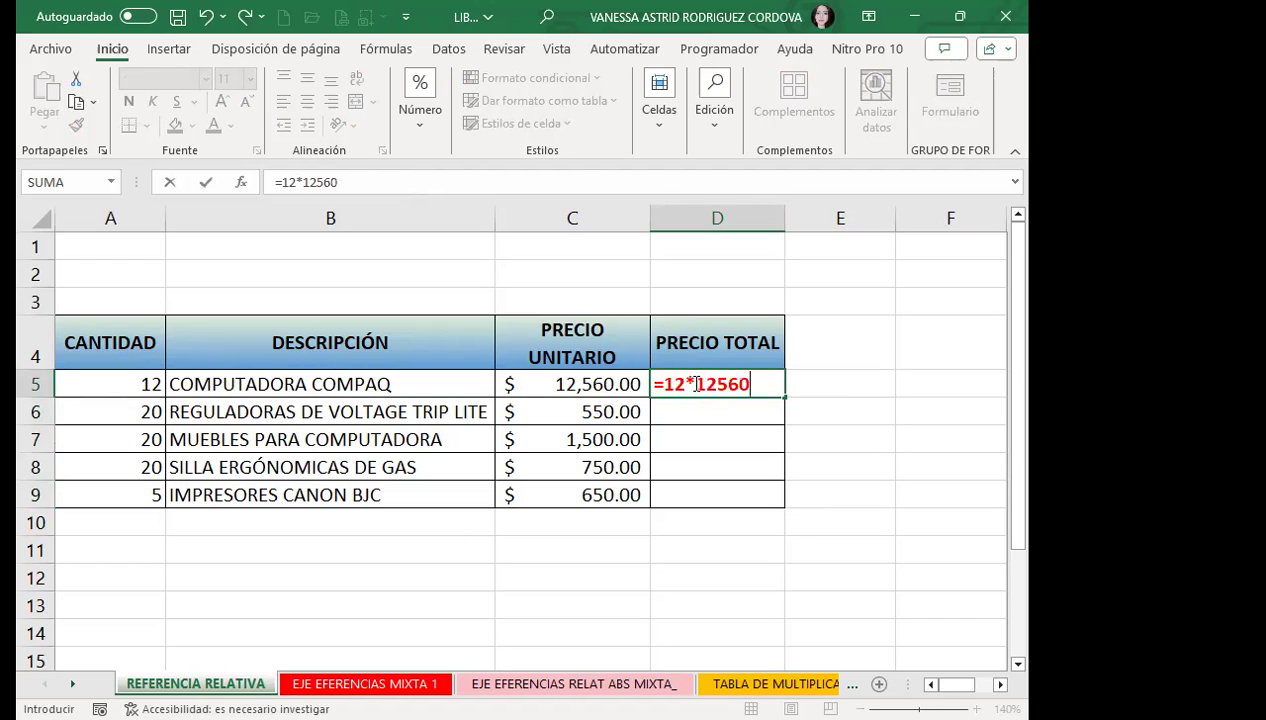
key(Return)
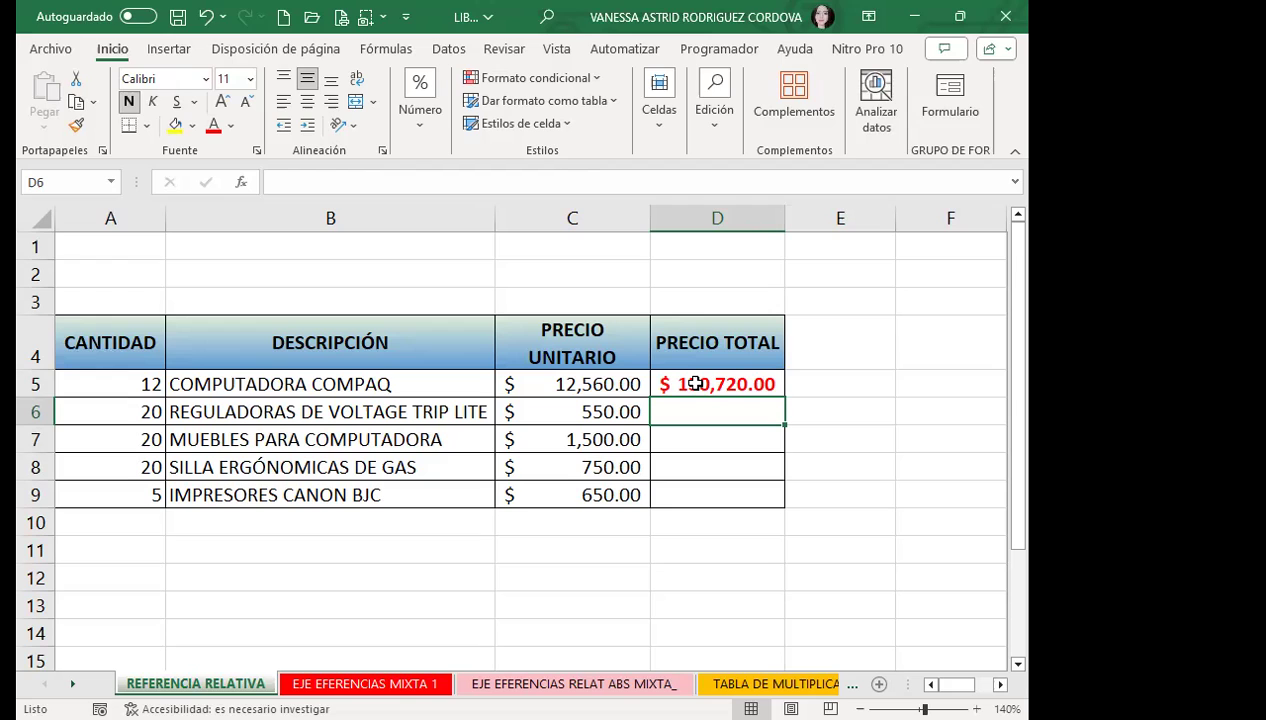
Copy D5's constant product down to D9, undoing an accidental move, then clear the copies.
click(695, 384)
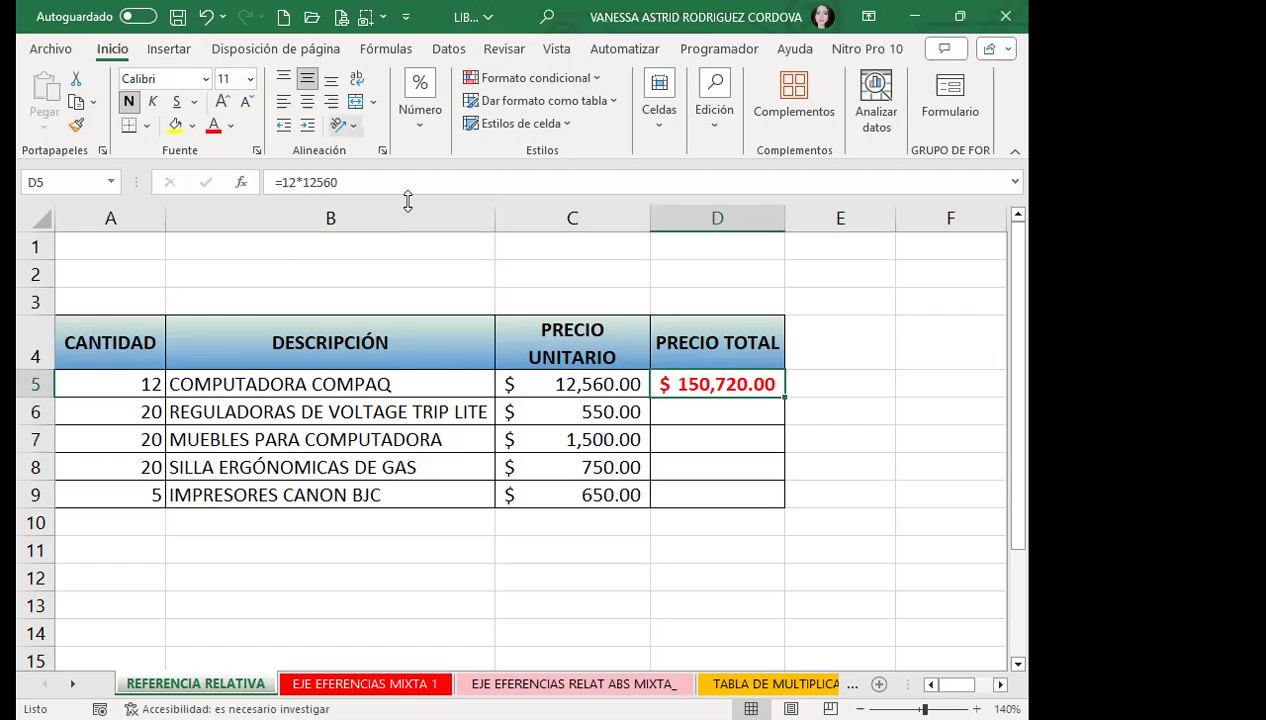
mouse_move(788, 395)
mouse_down()
mouse_move(766, 496)
mouse_move(736, 482)
mouse_up()
click(757, 392)
key(ctrl+z)
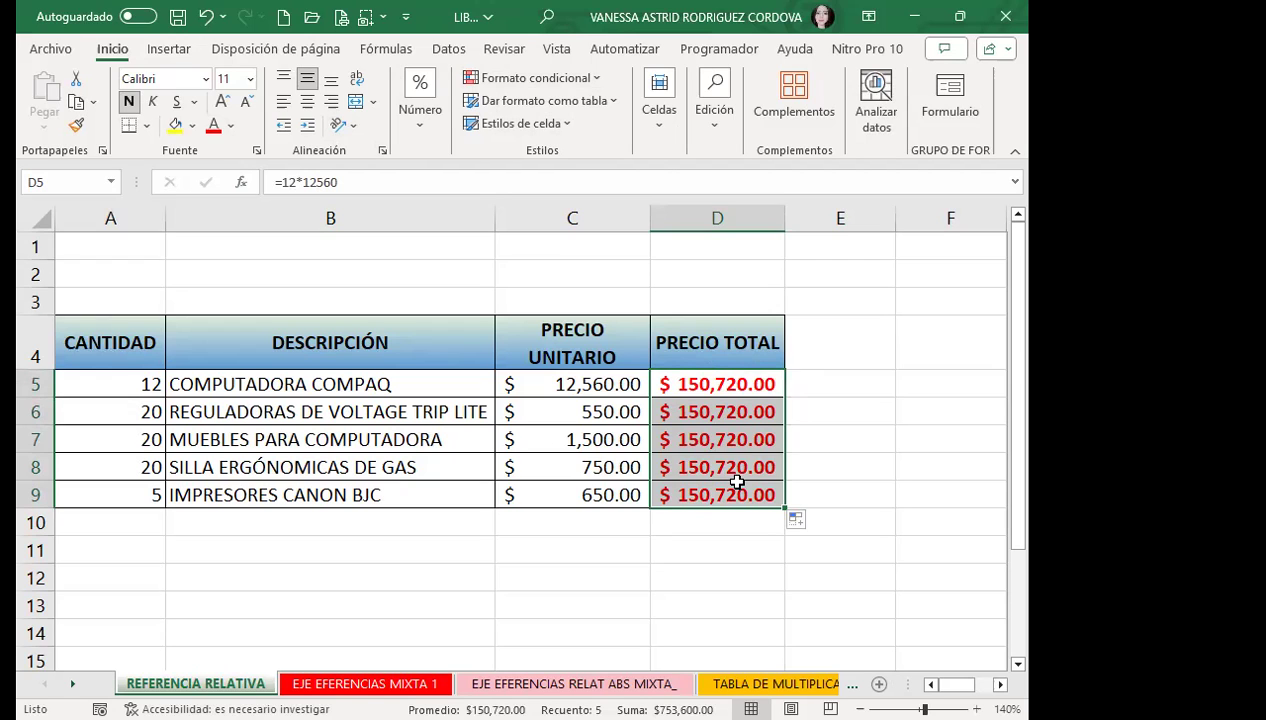
key(Delete)
Enter =A5*C5 in D5 for the first product's total price of $150,720.00.
click(711, 388)
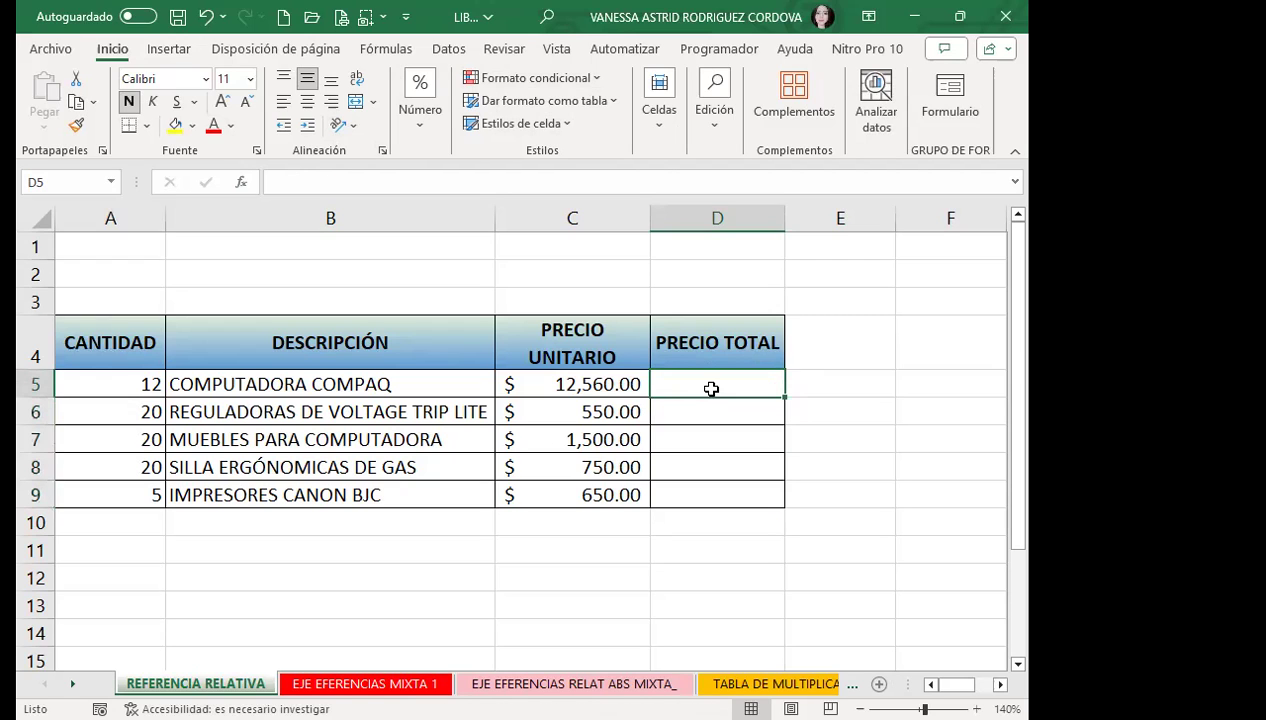
text(=)
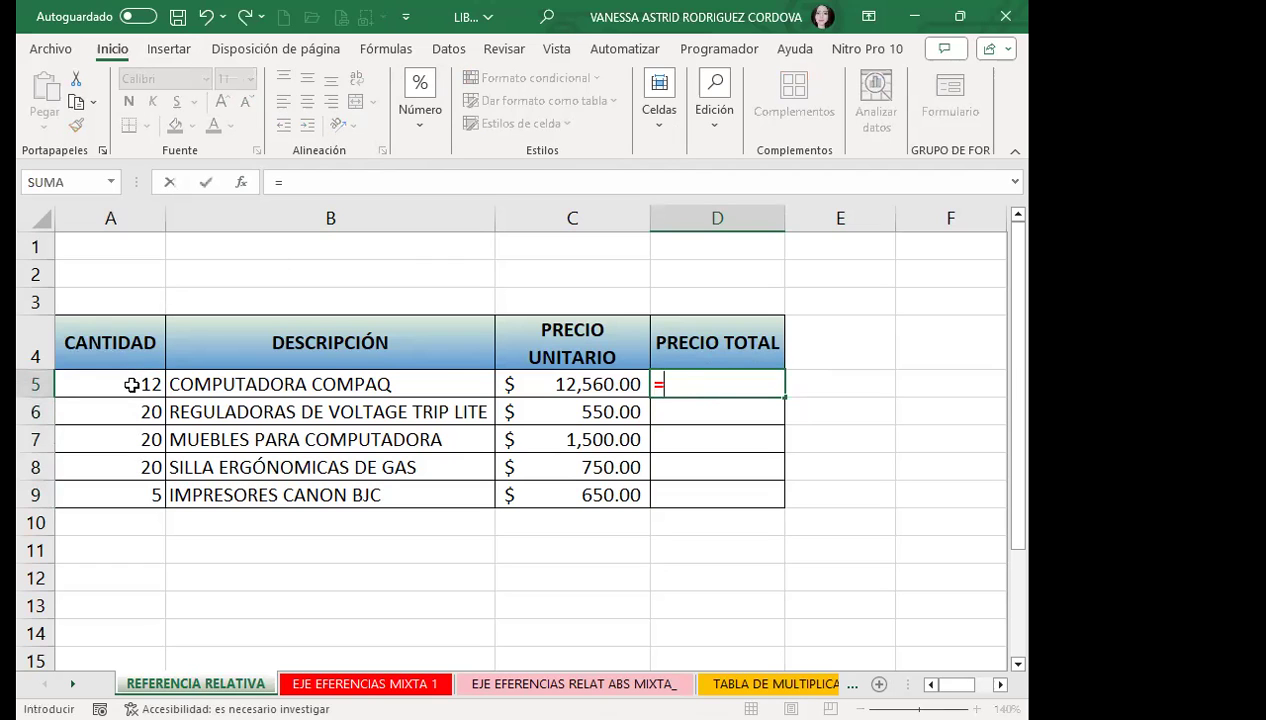
click(131, 385)
text(*)
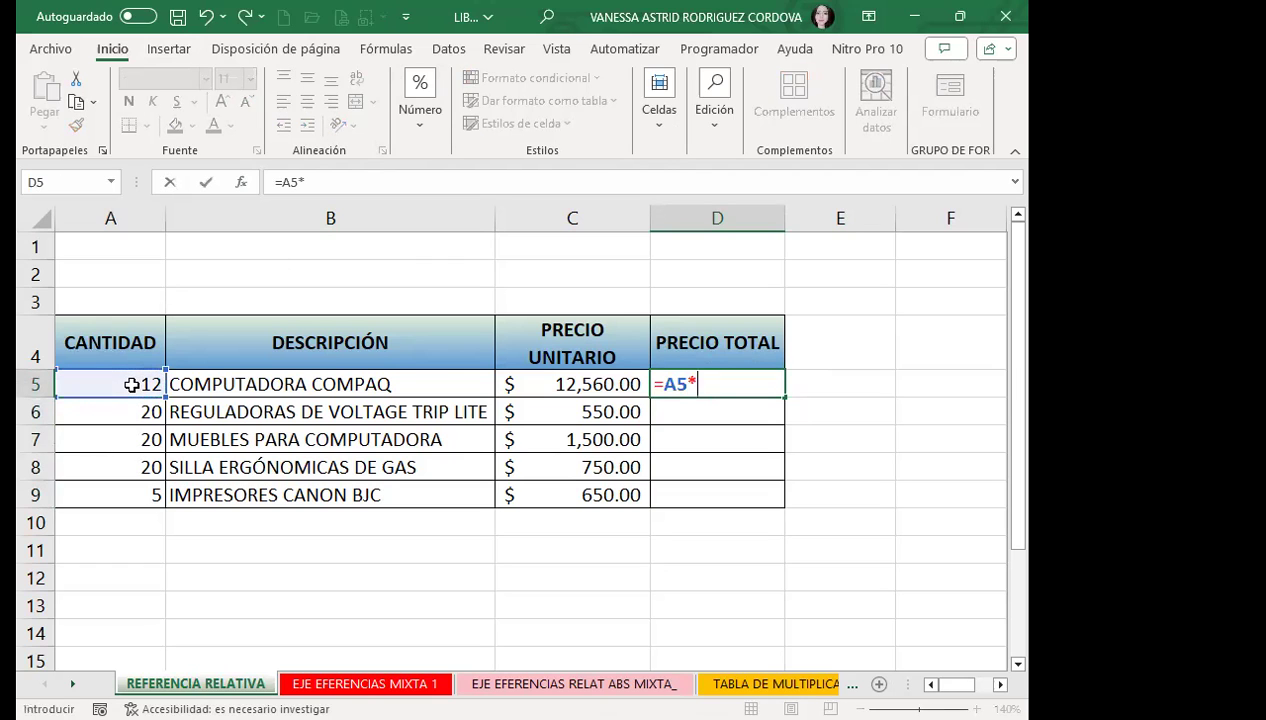
click(537, 385)
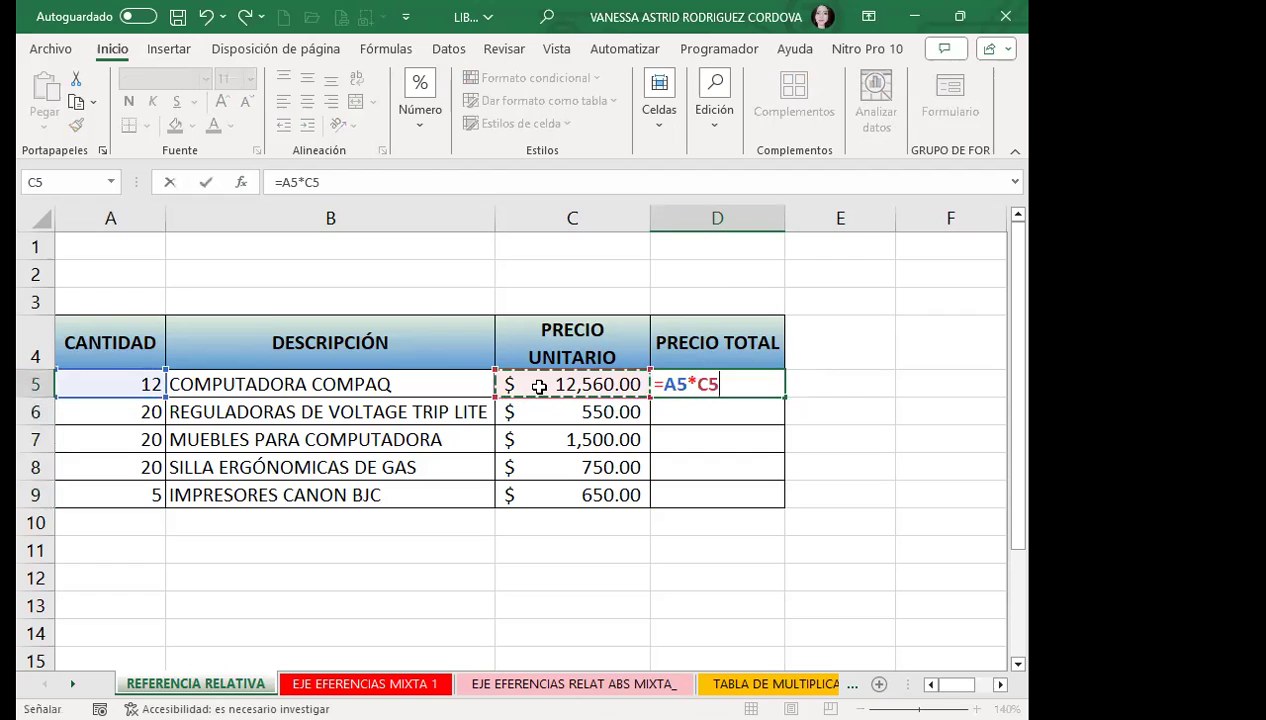
key(Return)
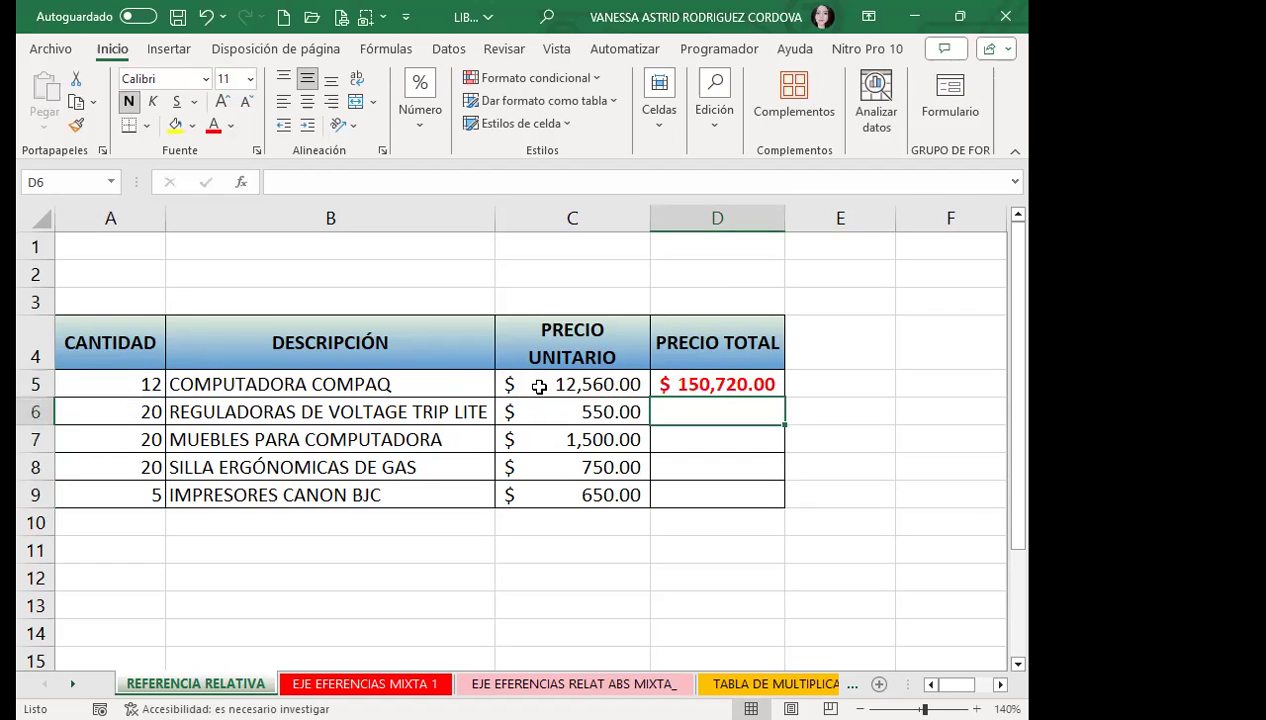
Fill the total formula down to D9, giving $11,000.00, $30,000.00, $15,000.00 and $3,250.00.
click(702, 385)
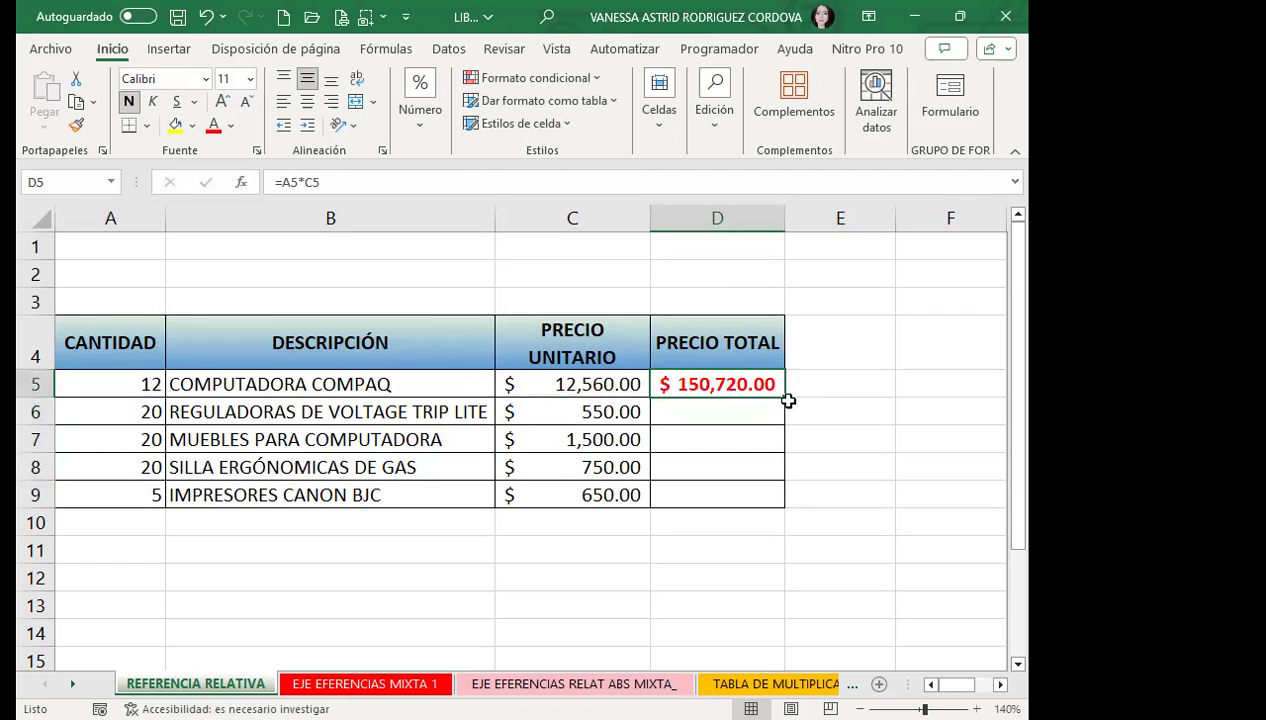
drag(787, 399, 787, 505)
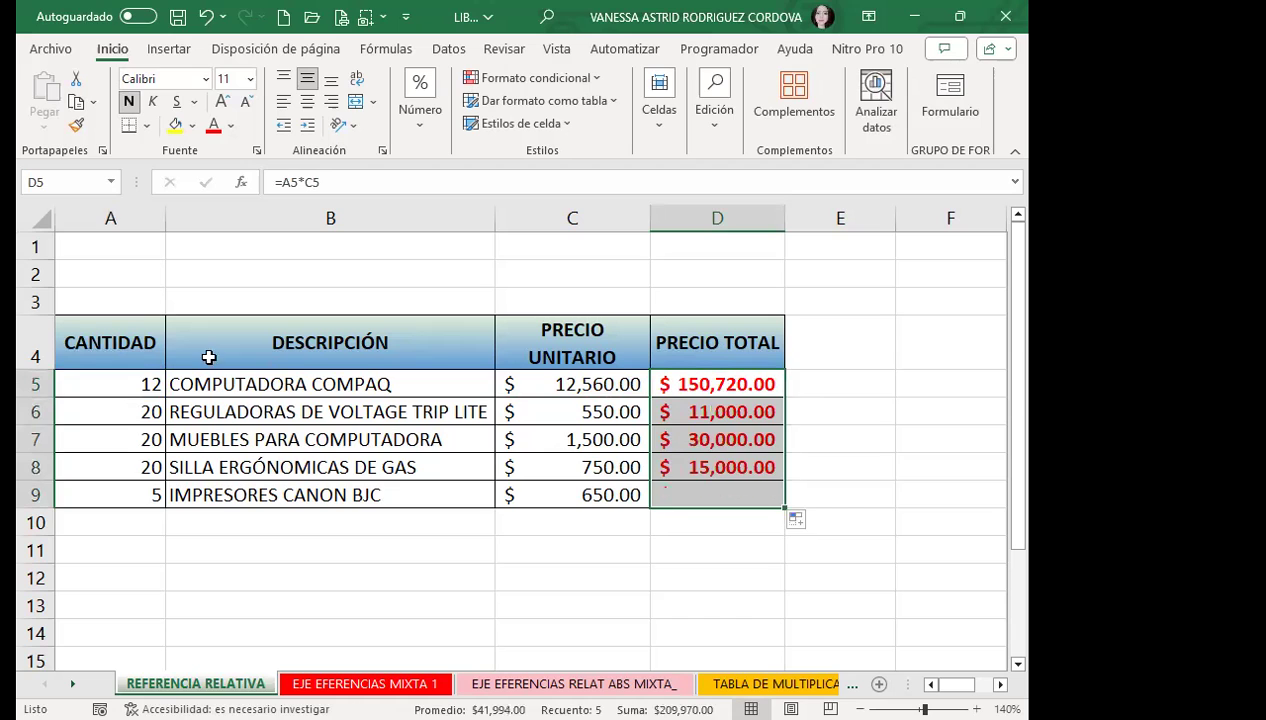
click(102, 380)
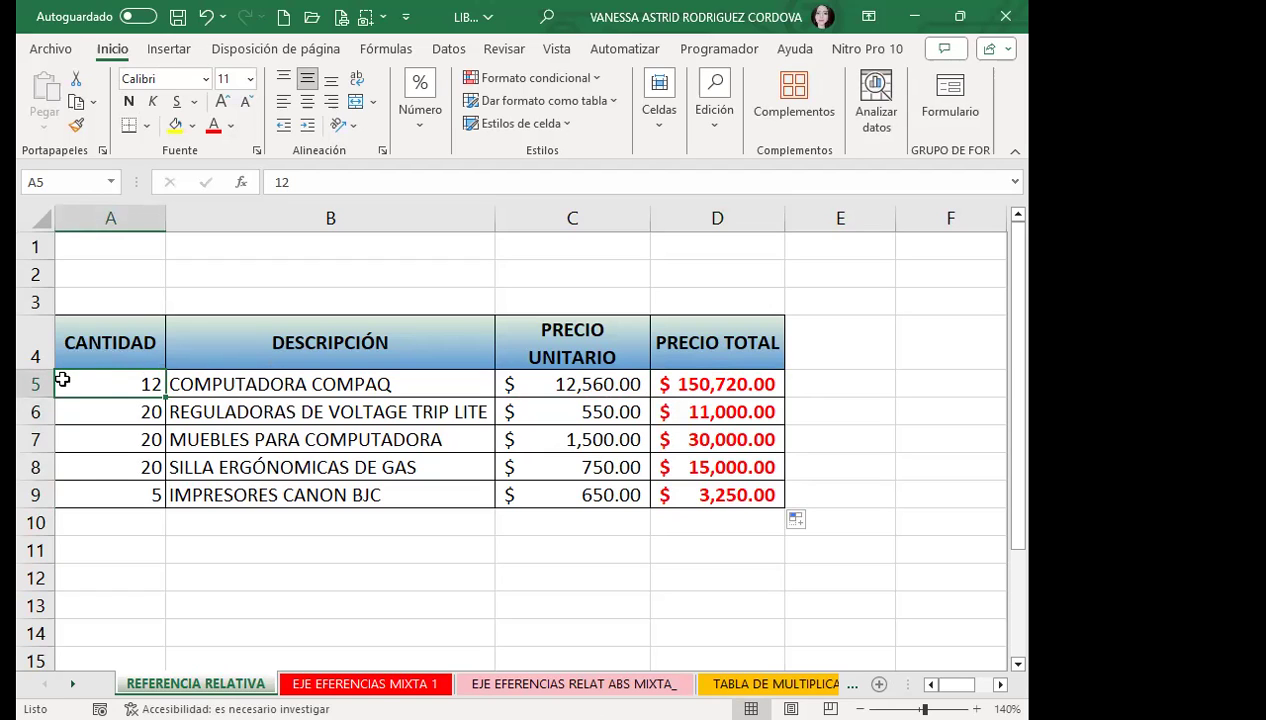
Change the first quantity to 18 so D5 becomes 226,080.00, then restore 12.
text(18)
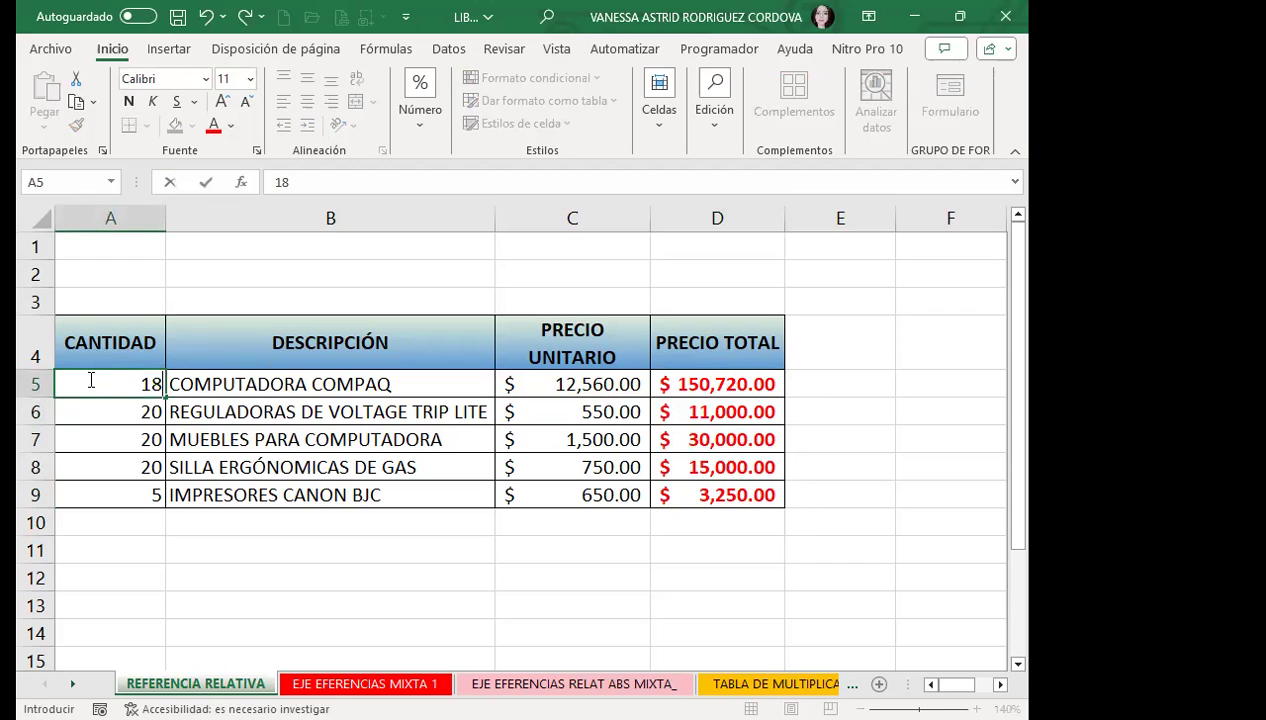
key(Return)
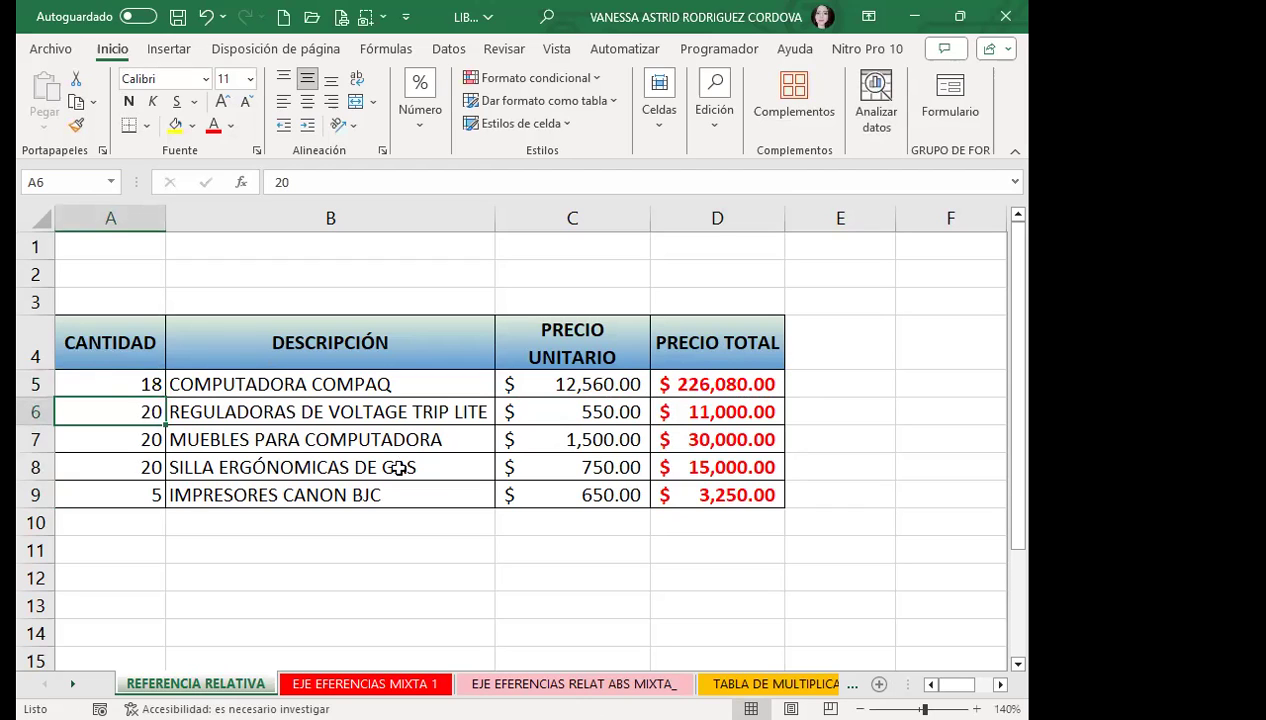
click(740, 378)
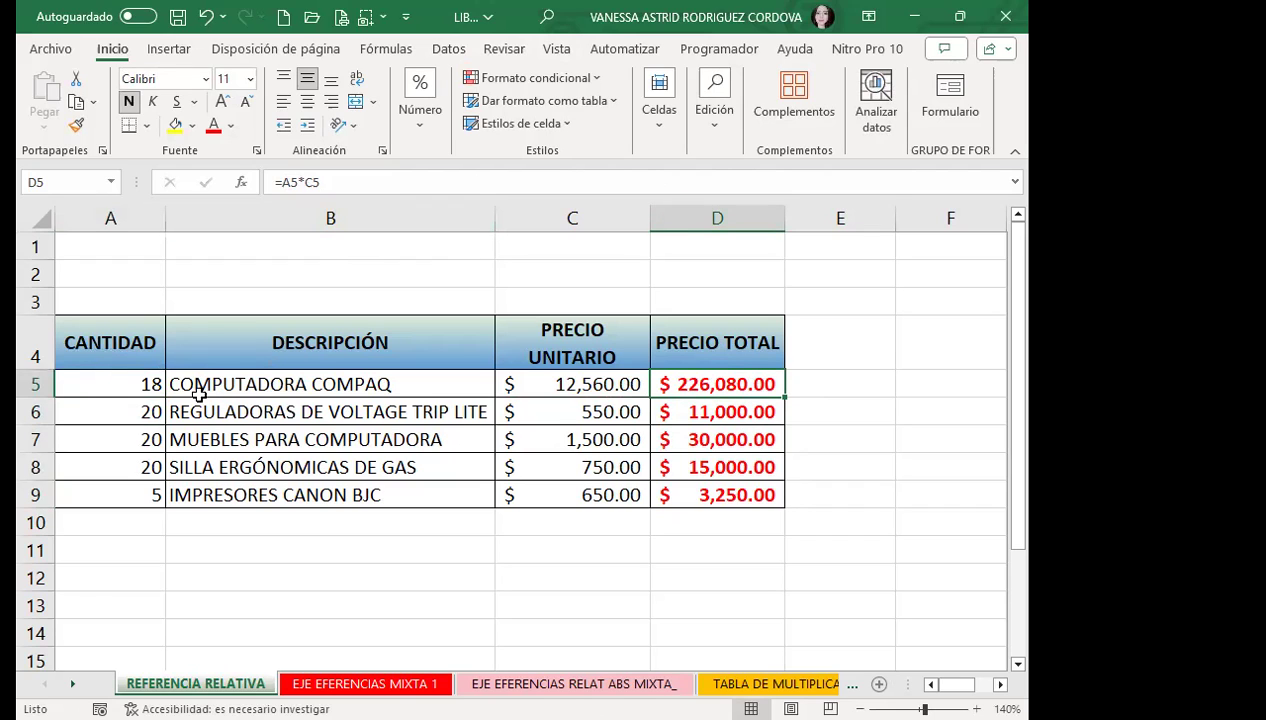
click(104, 381)
text(12)
key(ctrl+Return)
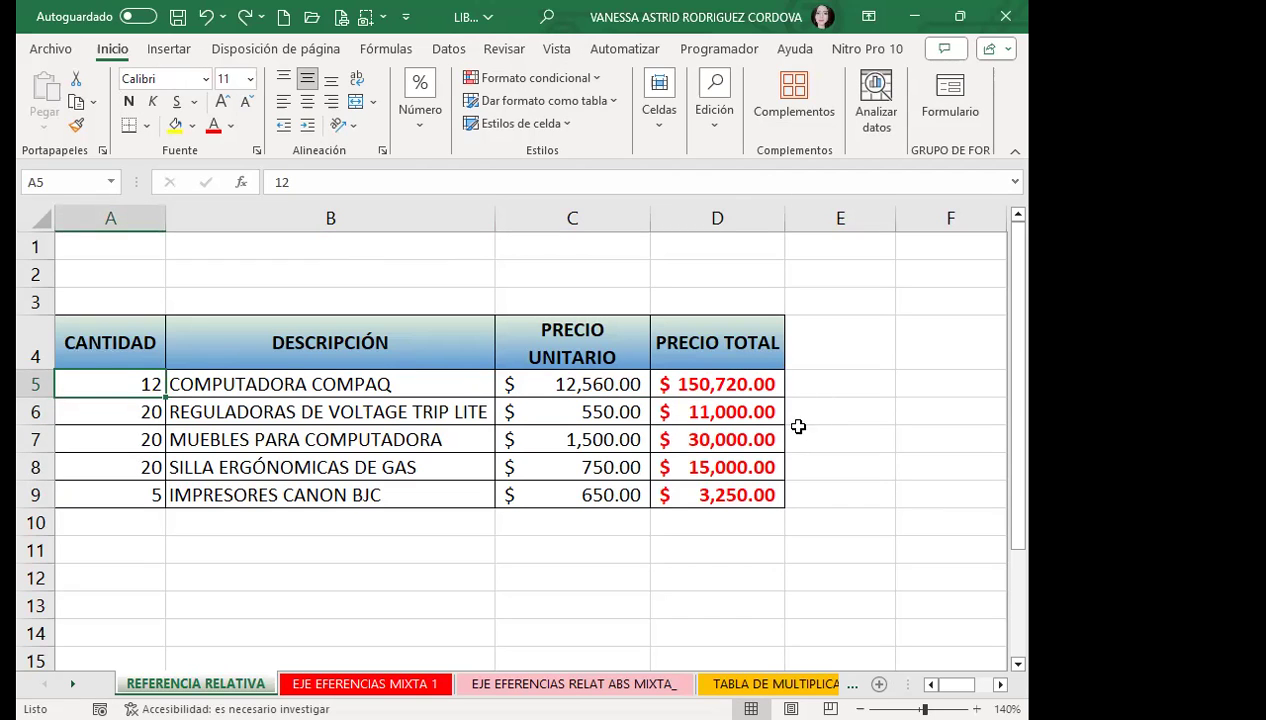
Review the copied formulas and quantities in rows 6–9, then open the EJE EFERENCIAS MIXTA 1 sheet.
click(715, 497)
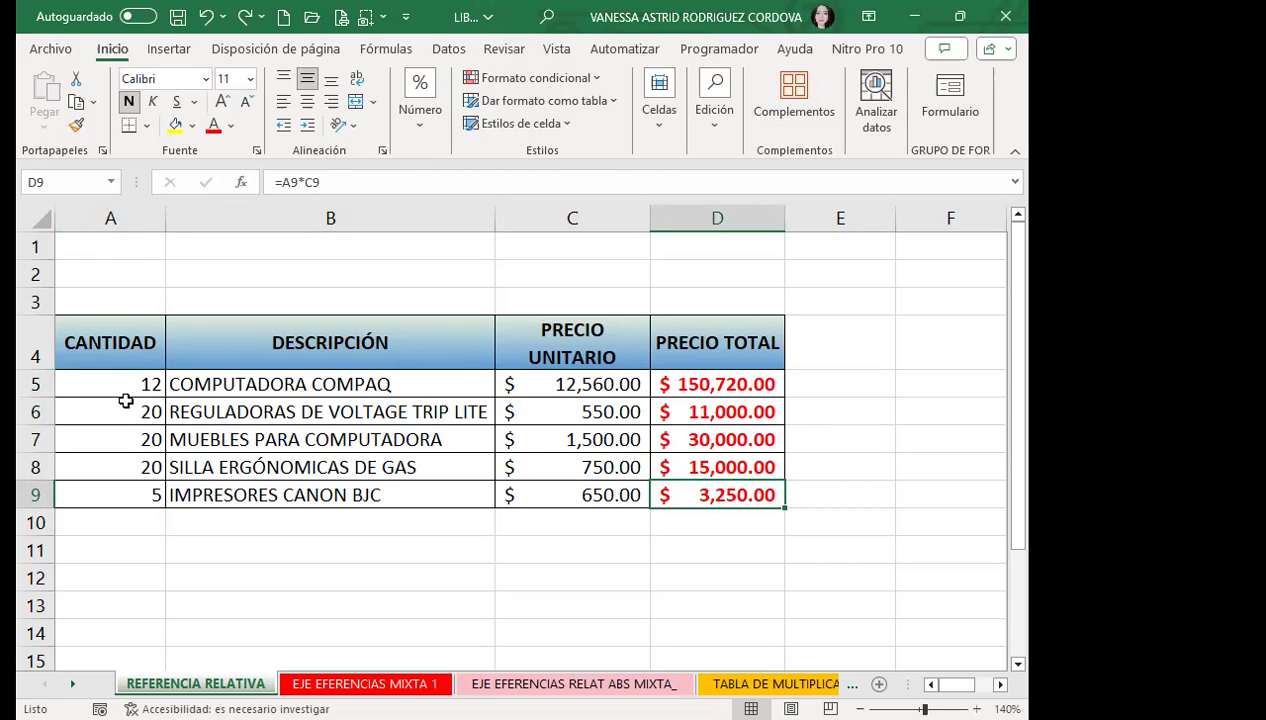
click(88, 410)
click(88, 445)
click(88, 465)
click(89, 493)
click(717, 400)
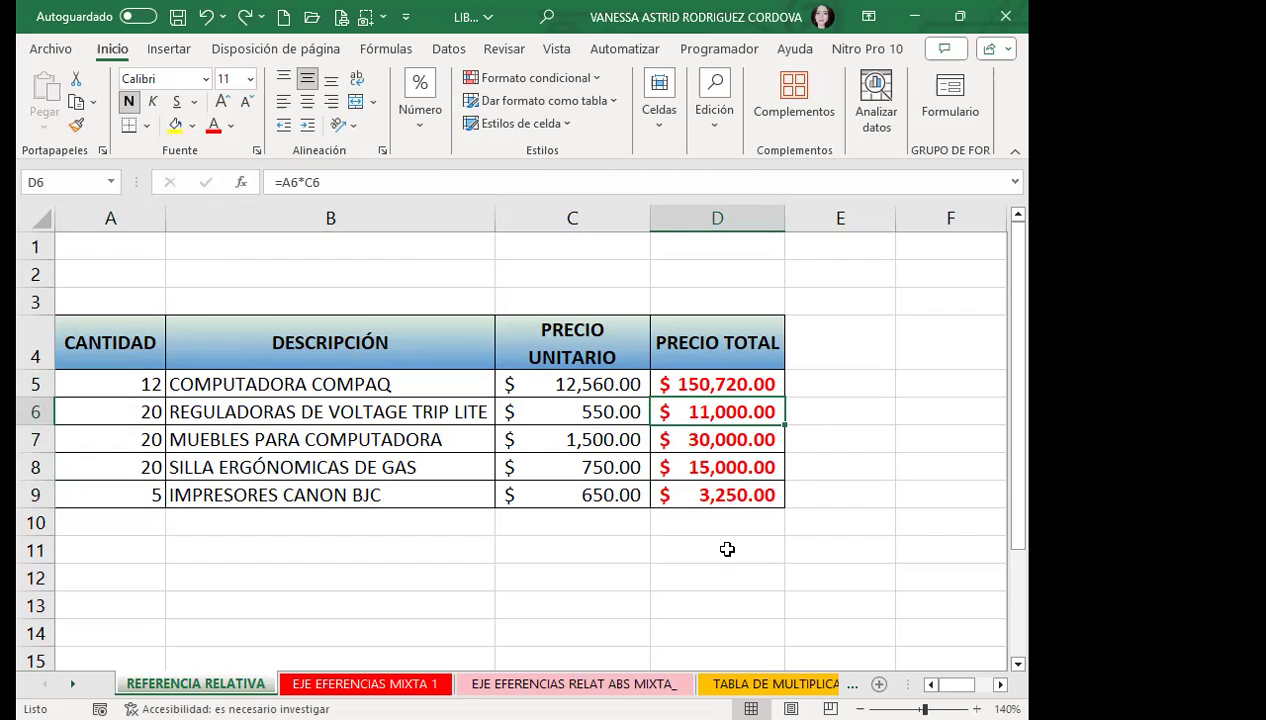
click(310, 684)
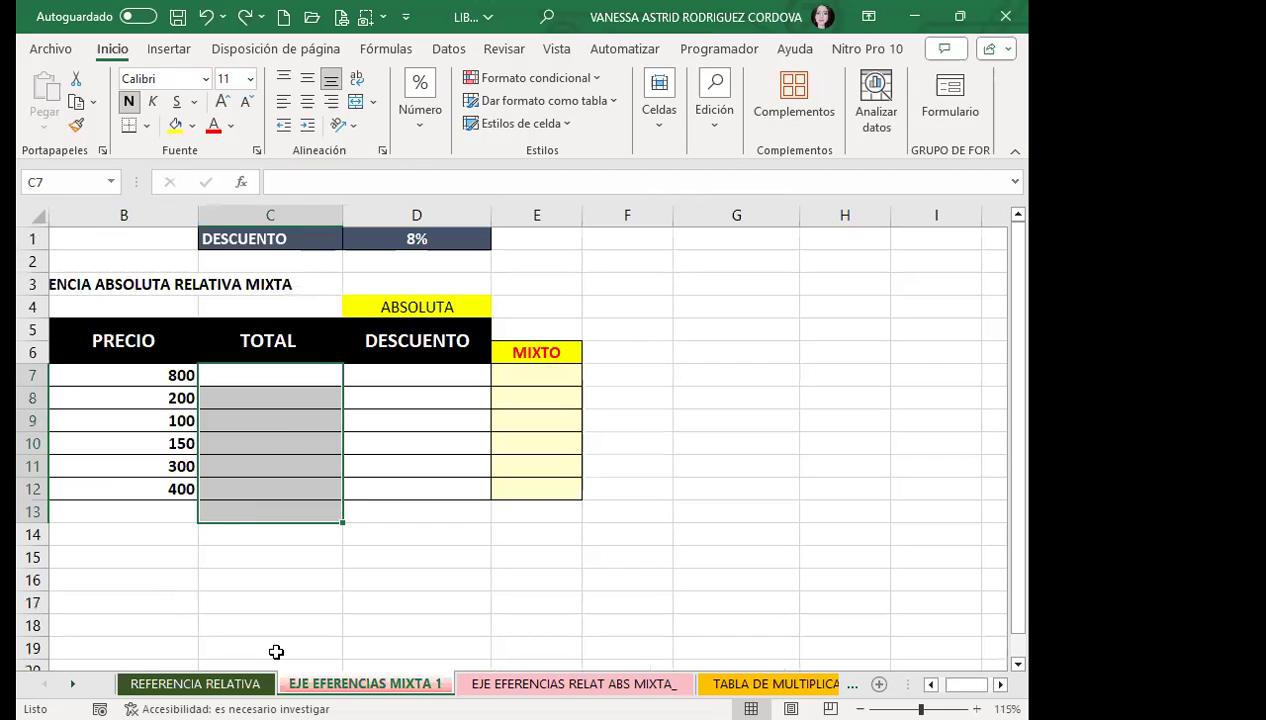
click(272, 372)
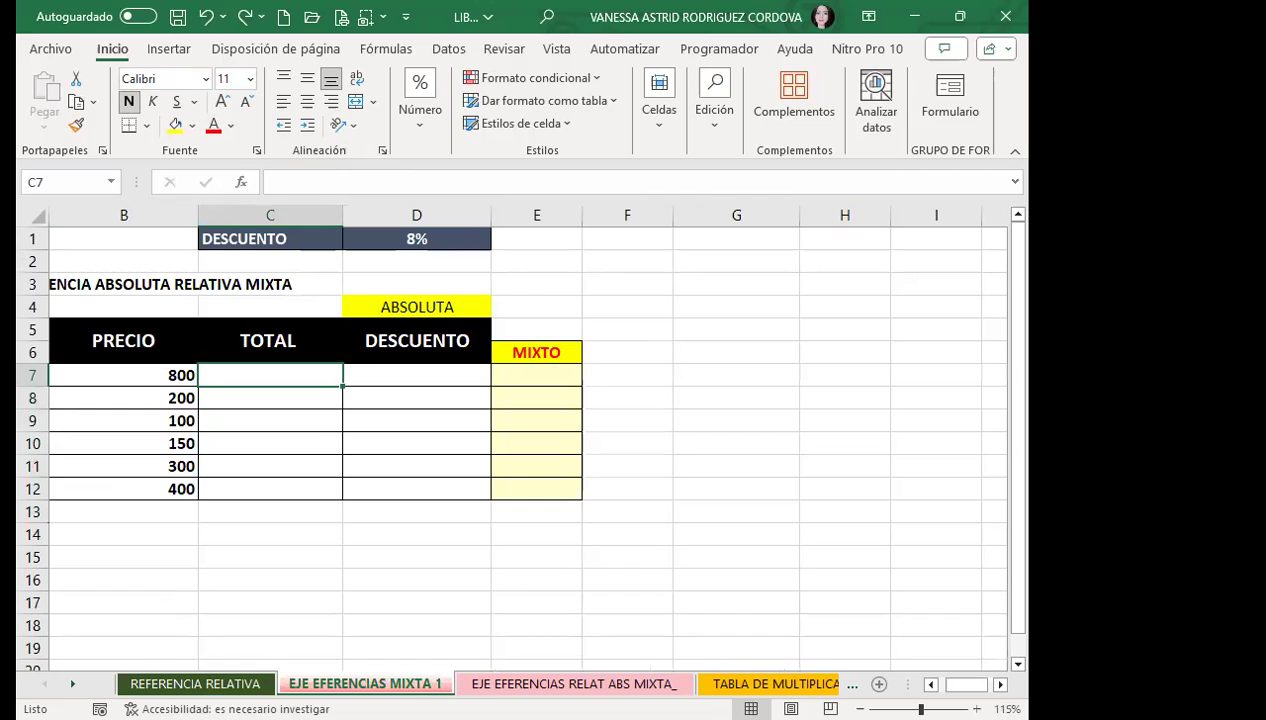
scroll(500, 420, left, 1)
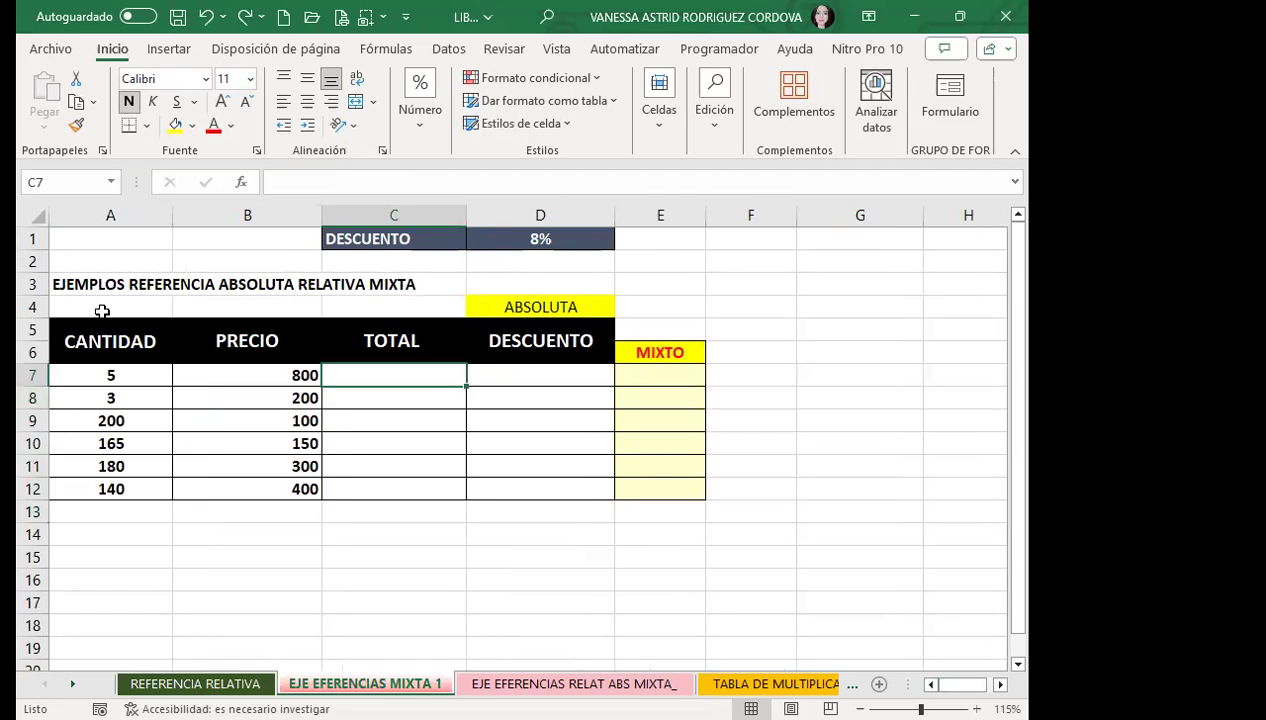
click(271, 375)
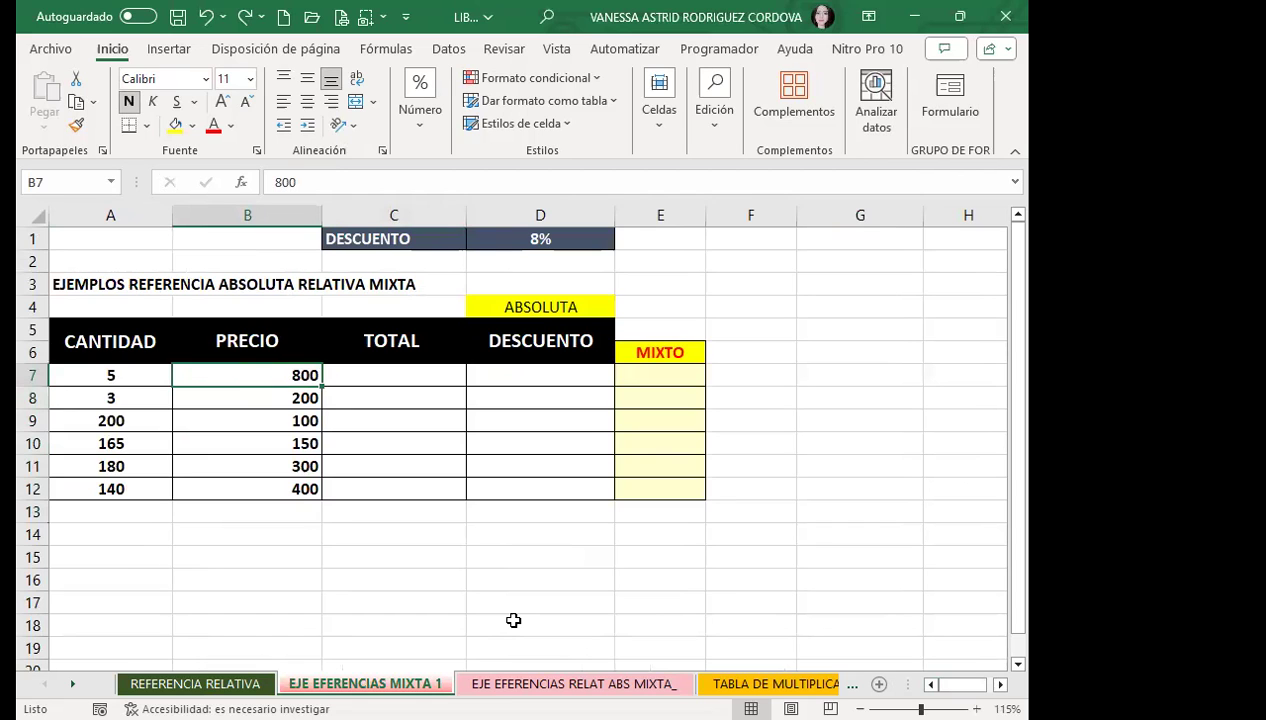
key(ctrl+Page_Up)
click(120, 380)
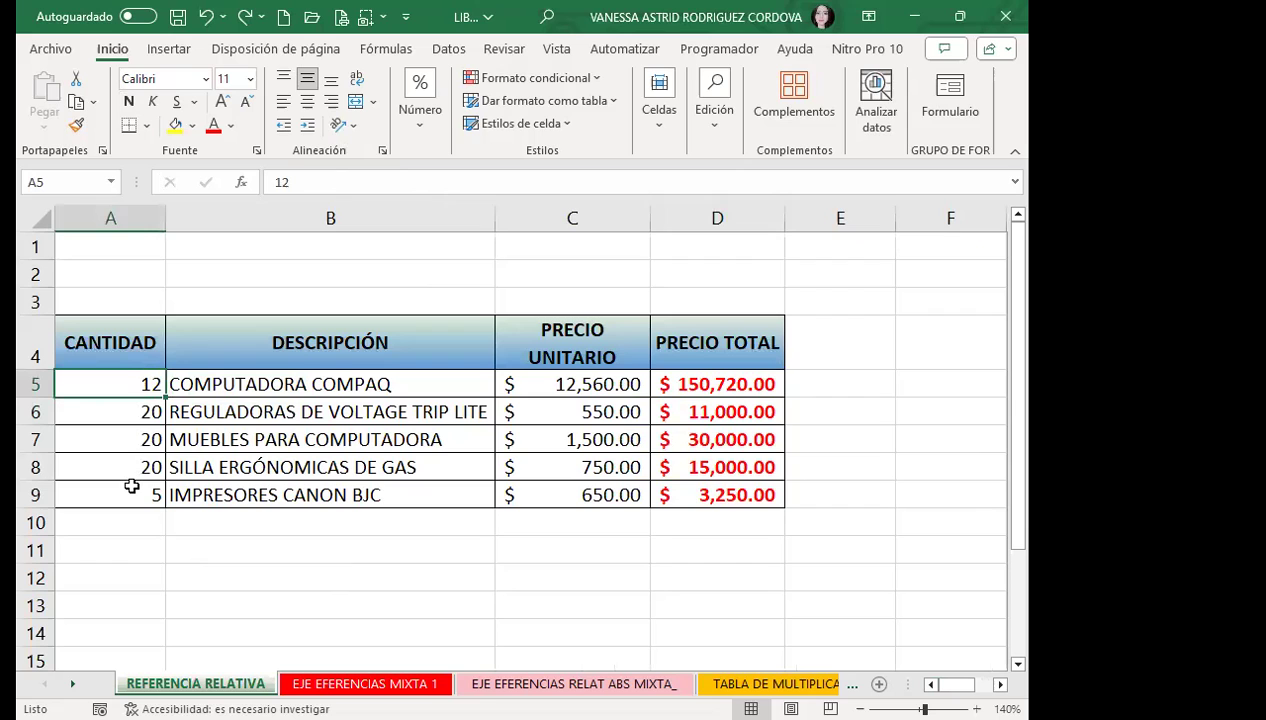
drag(552, 381, 565, 492)
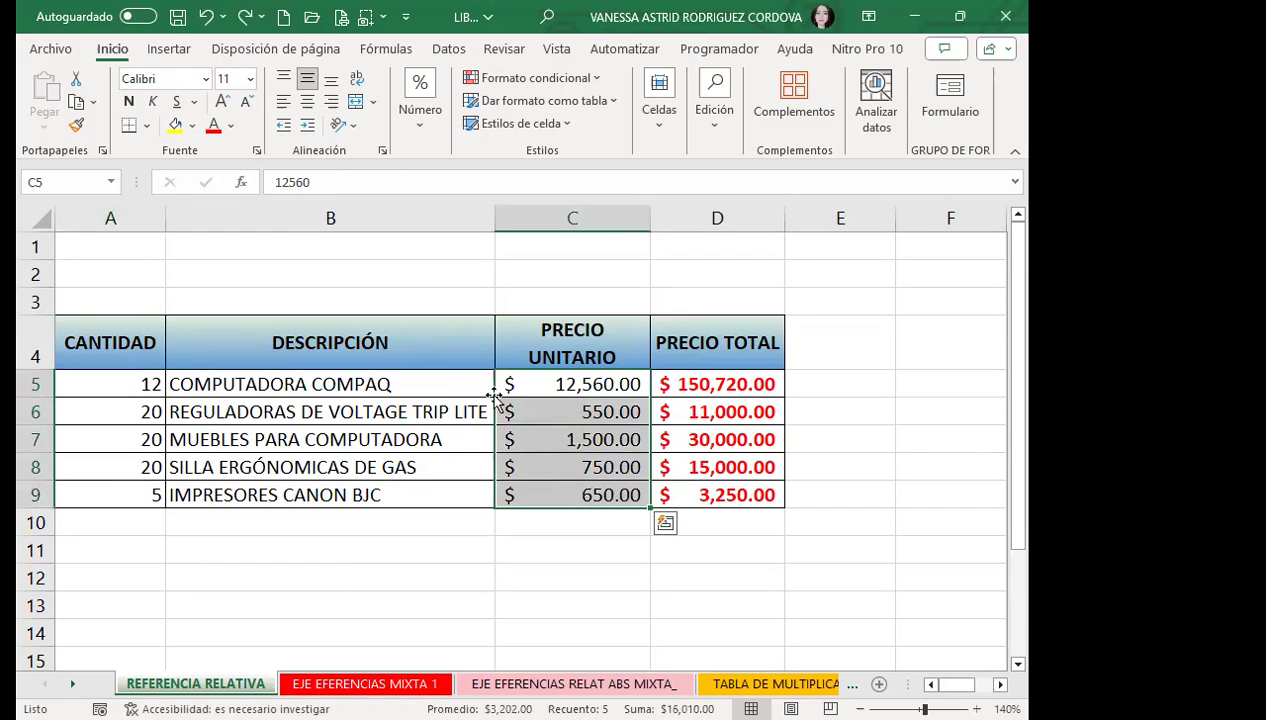
click(420, 110)
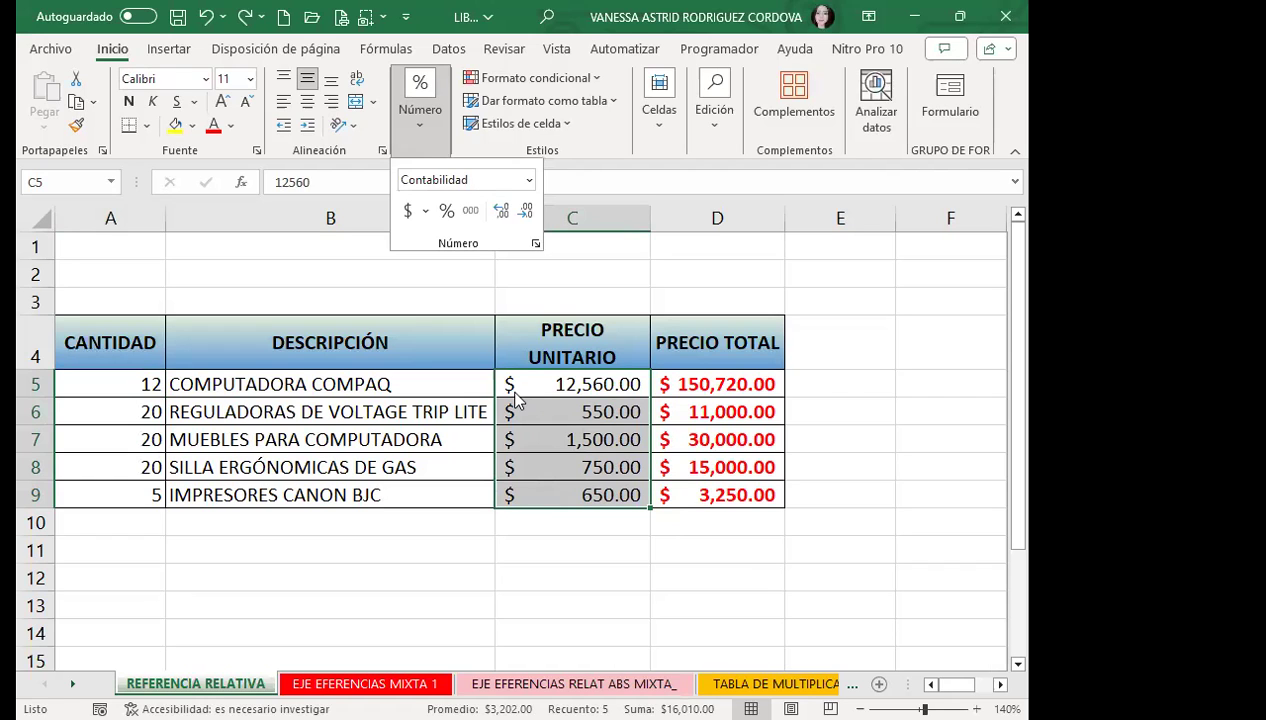
key(Escape)
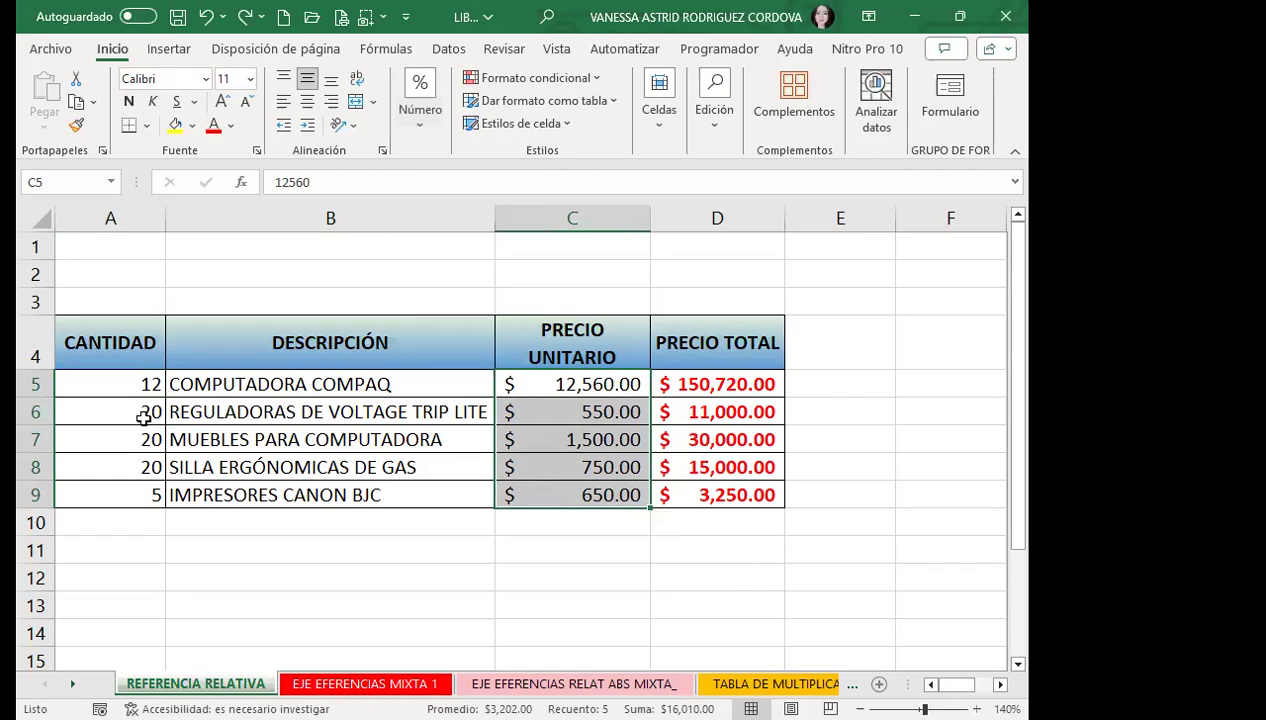
click(345, 683)
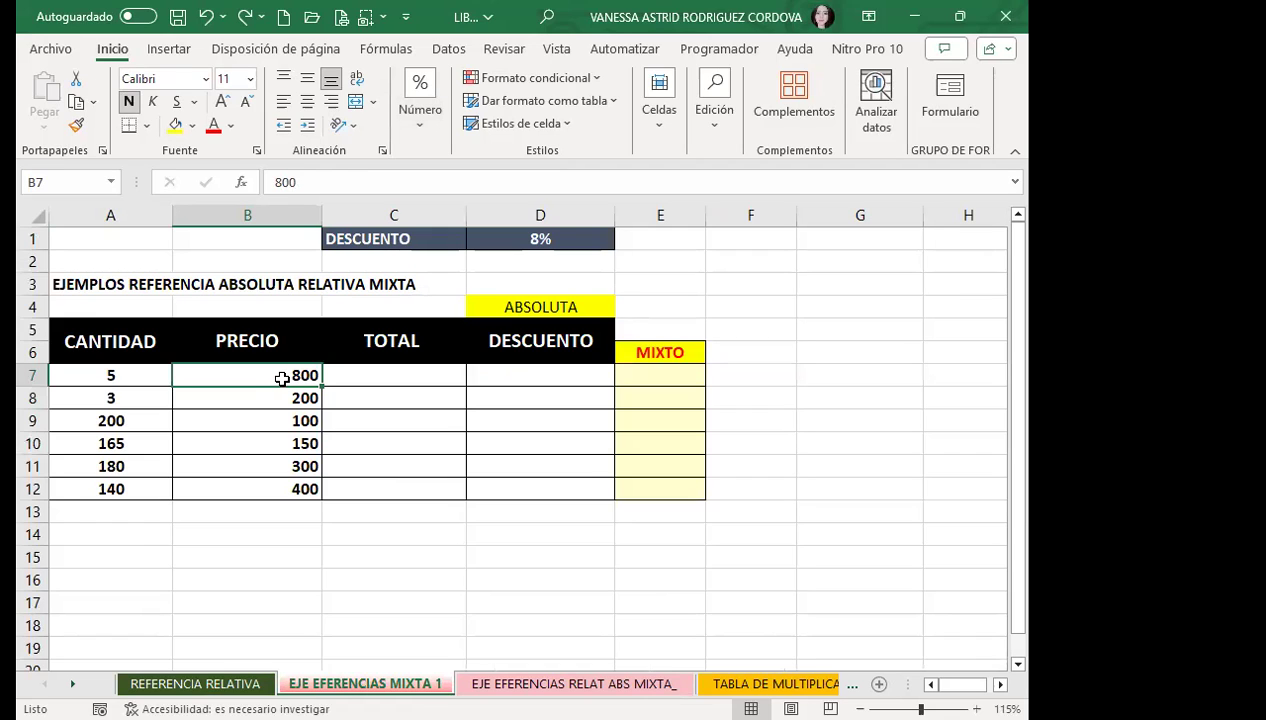
Enter =A7*B7 in C7 to compute the first TOTAL of 4000.
click(155, 367)
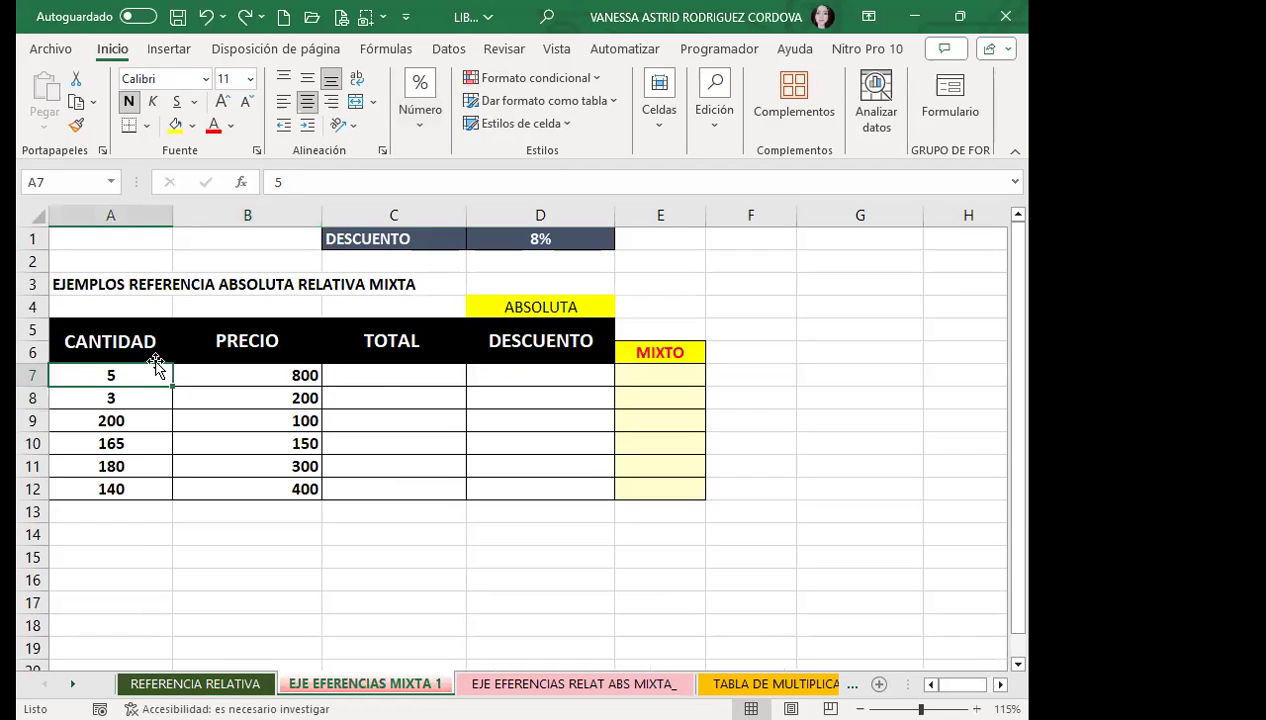
click(383, 380)
text(=)
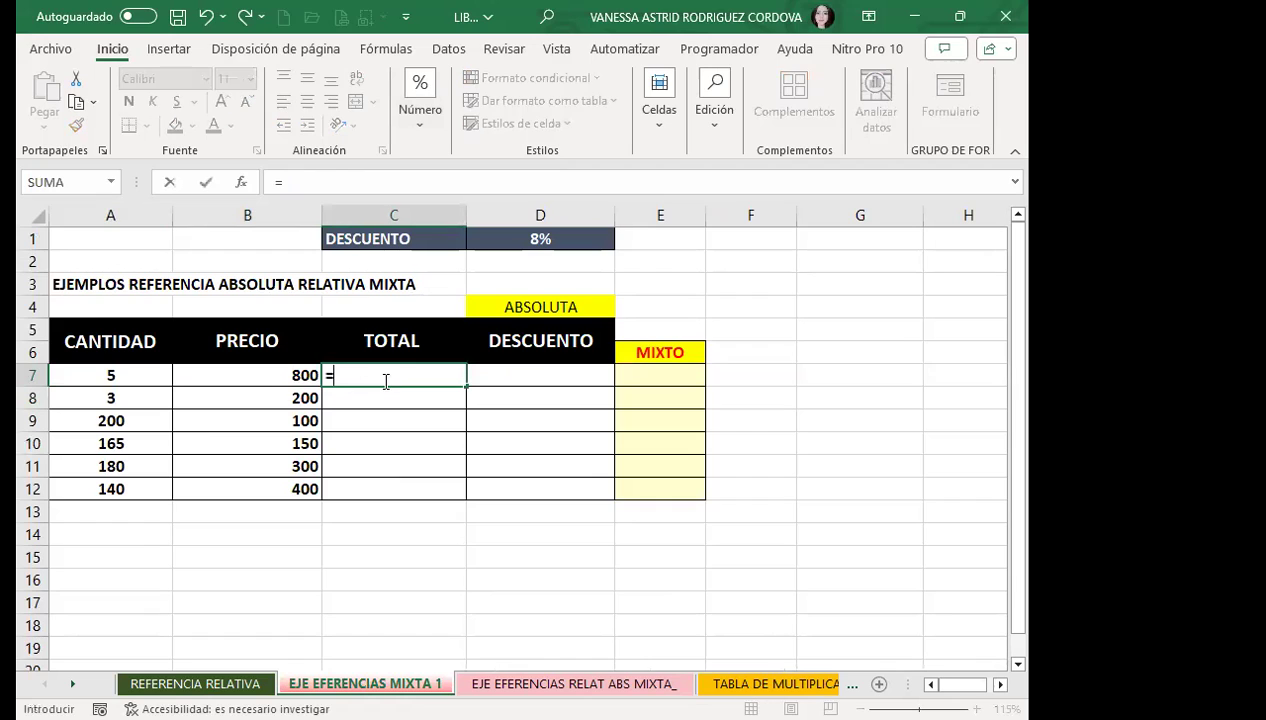
click(109, 368)
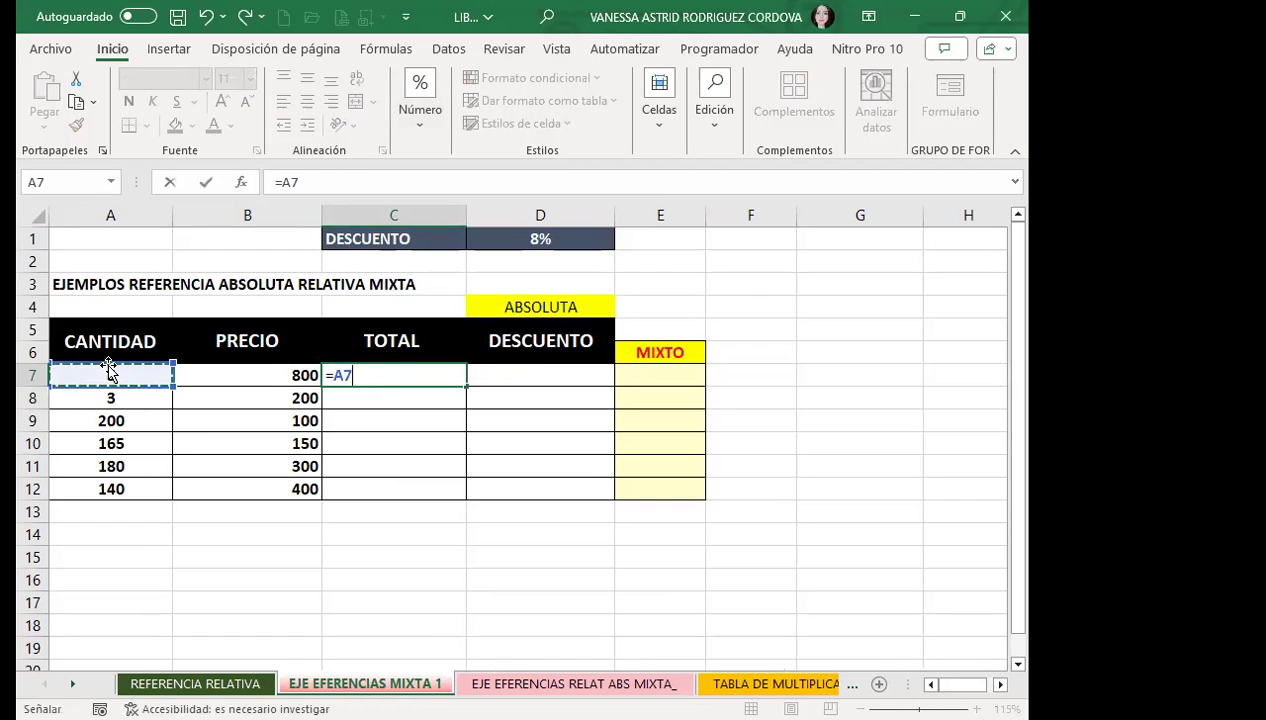
text(*)
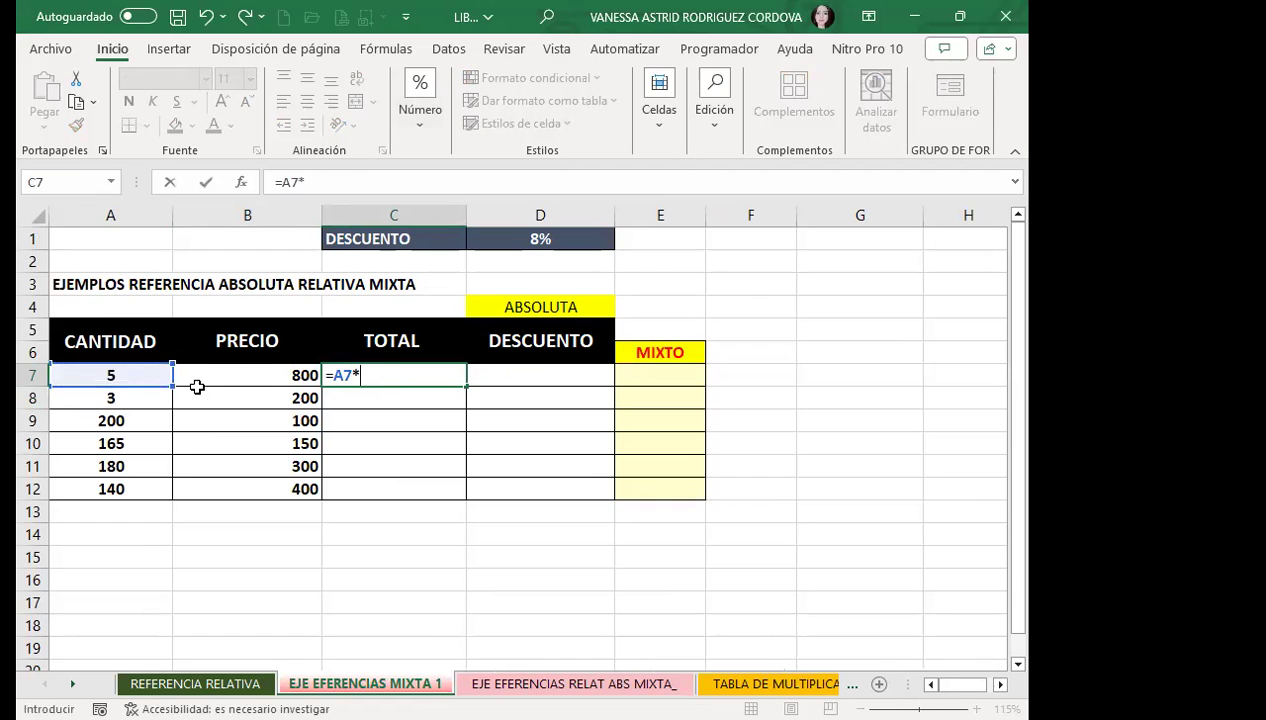
click(220, 370)
key(Return)
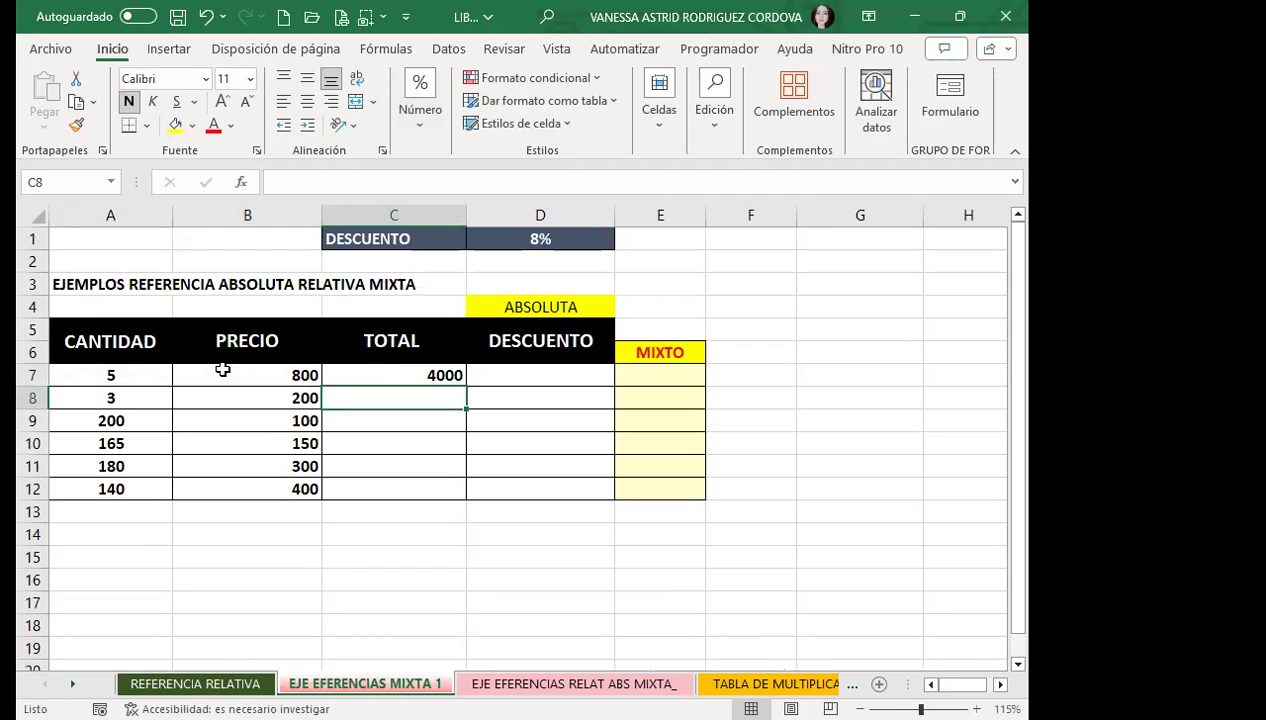
Fill C7's formula down to C12, giving 4000, 600, 20000, 24750, 54000 and 56000.
click(375, 370)
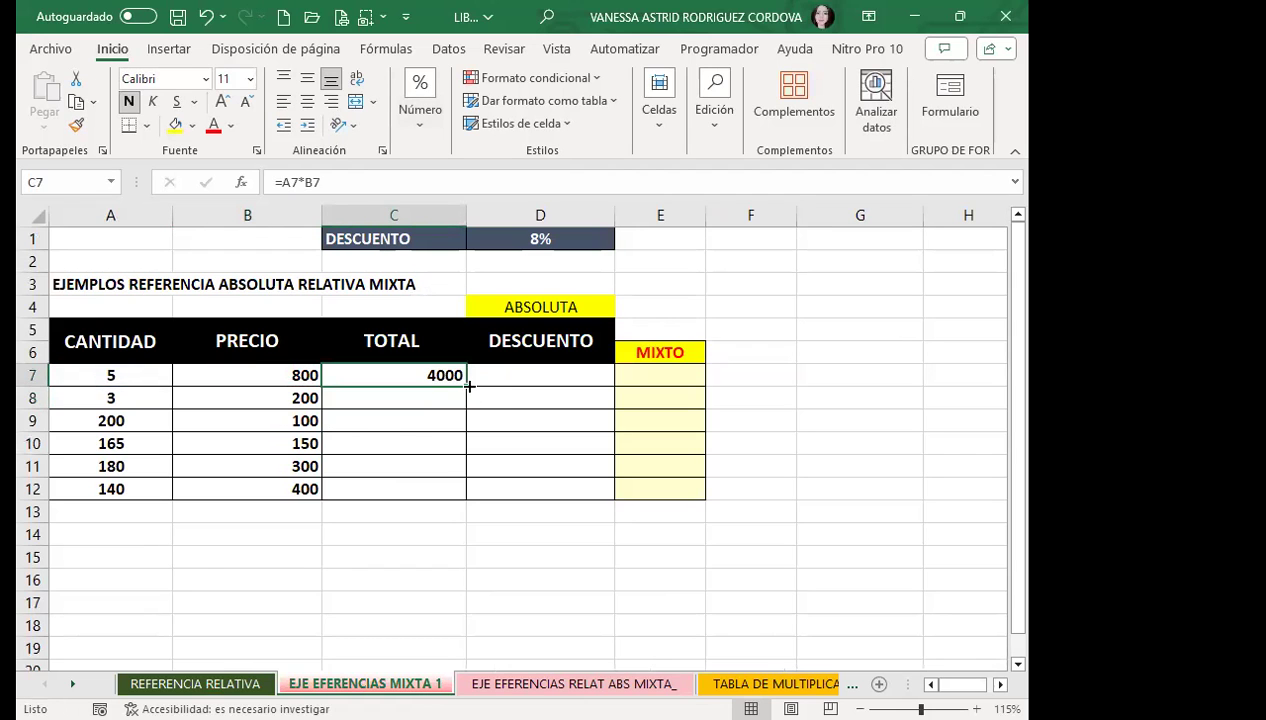
drag(466, 386, 467, 497)
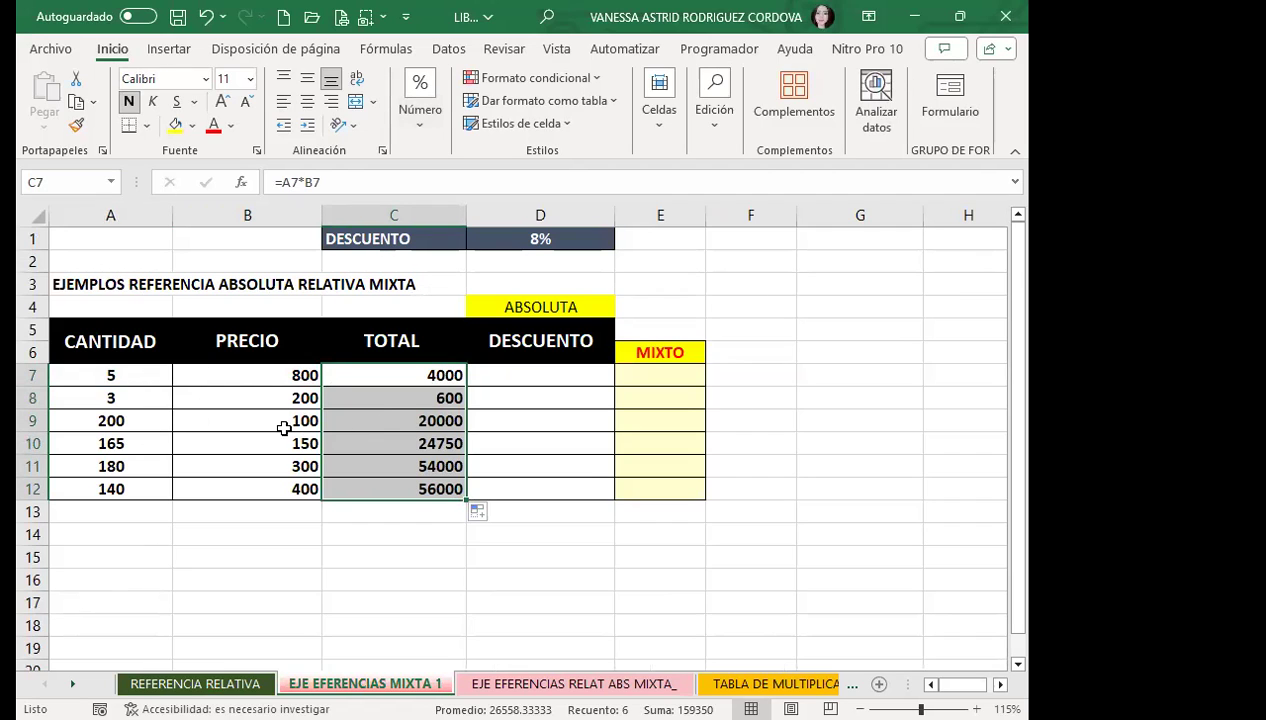
drag(266, 376, 265, 487)
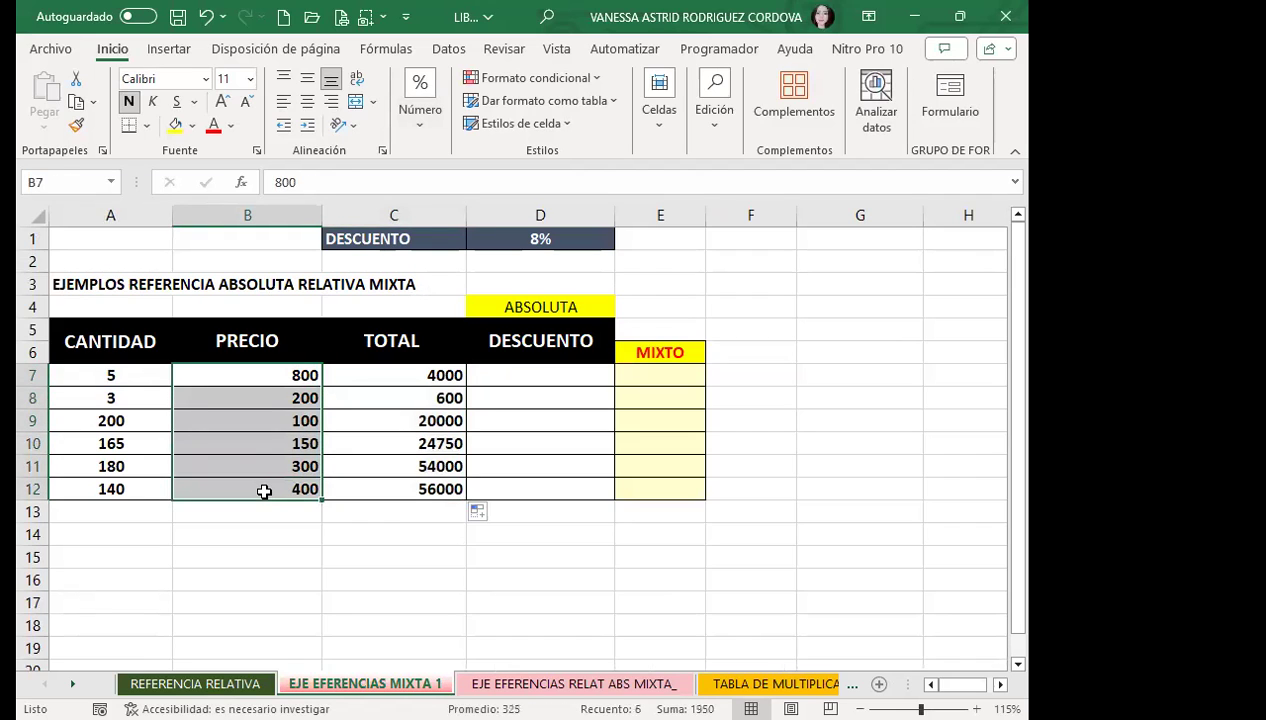
Apply the Contabilidad accounting format to the PRECIO values B7:B12 and TOTAL values C7:C12.
click(400, 133)
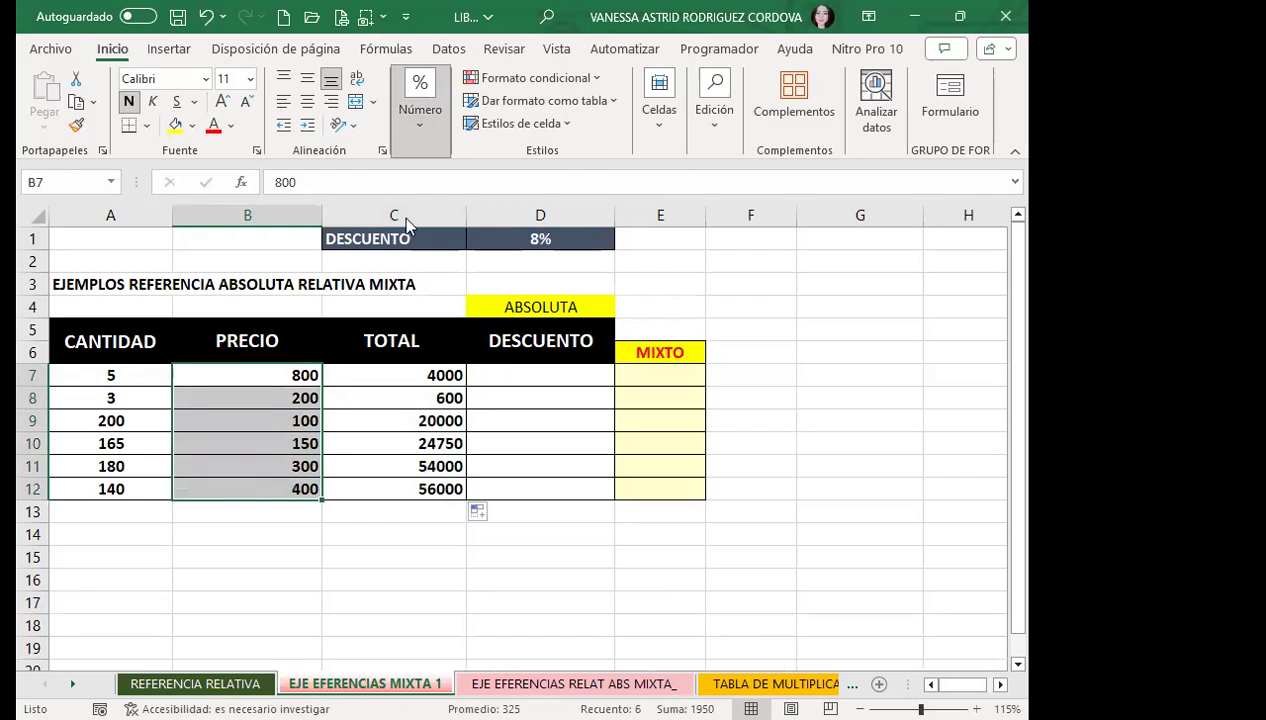
click(407, 210)
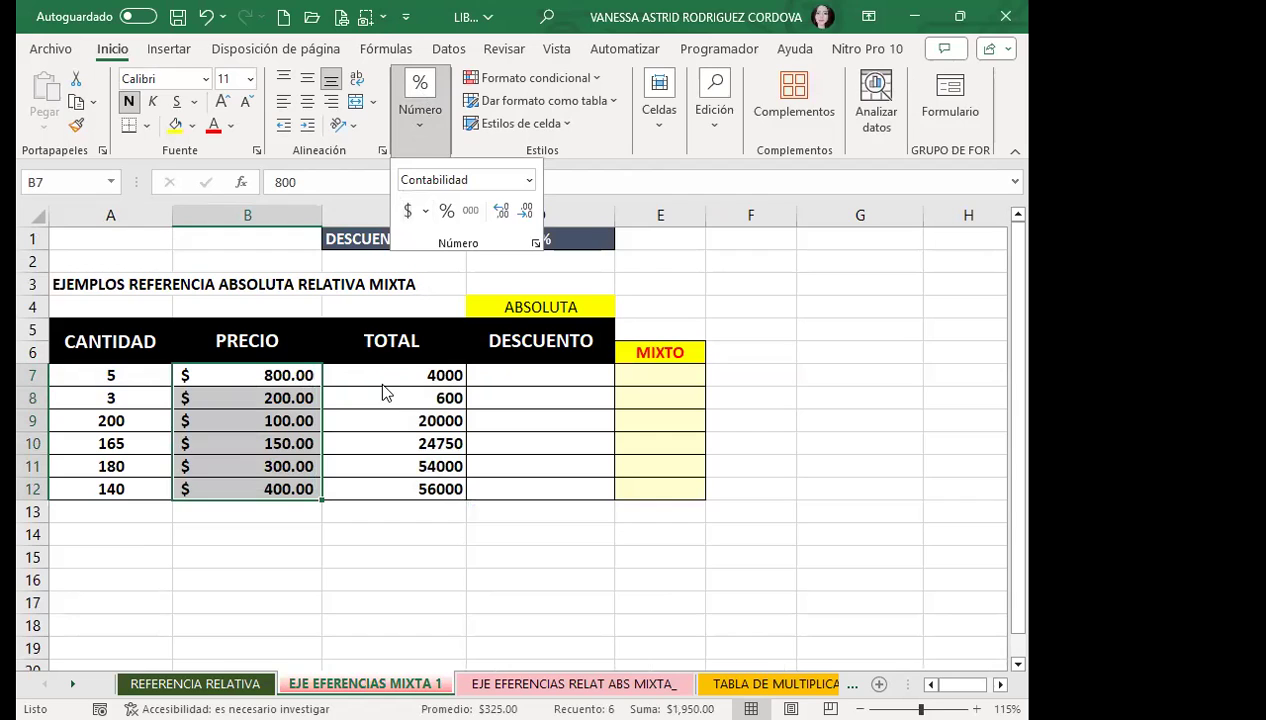
drag(382, 380, 390, 491)
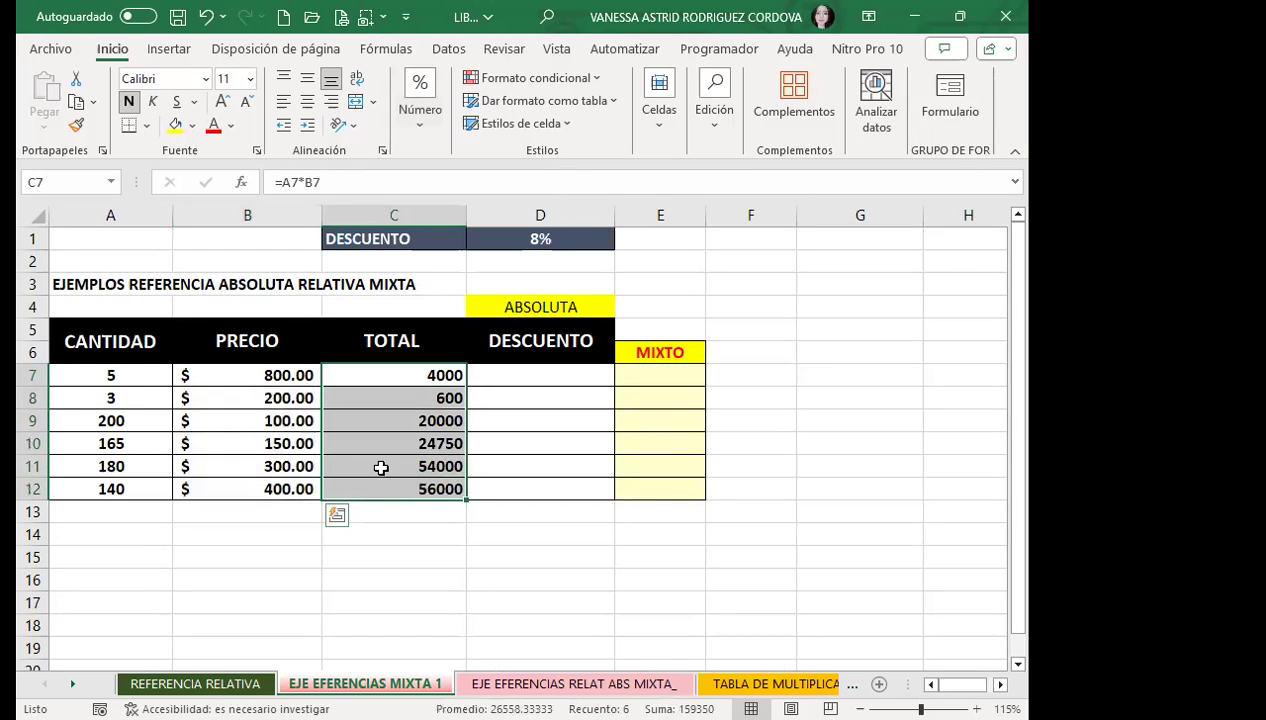
click(420, 110)
click(408, 211)
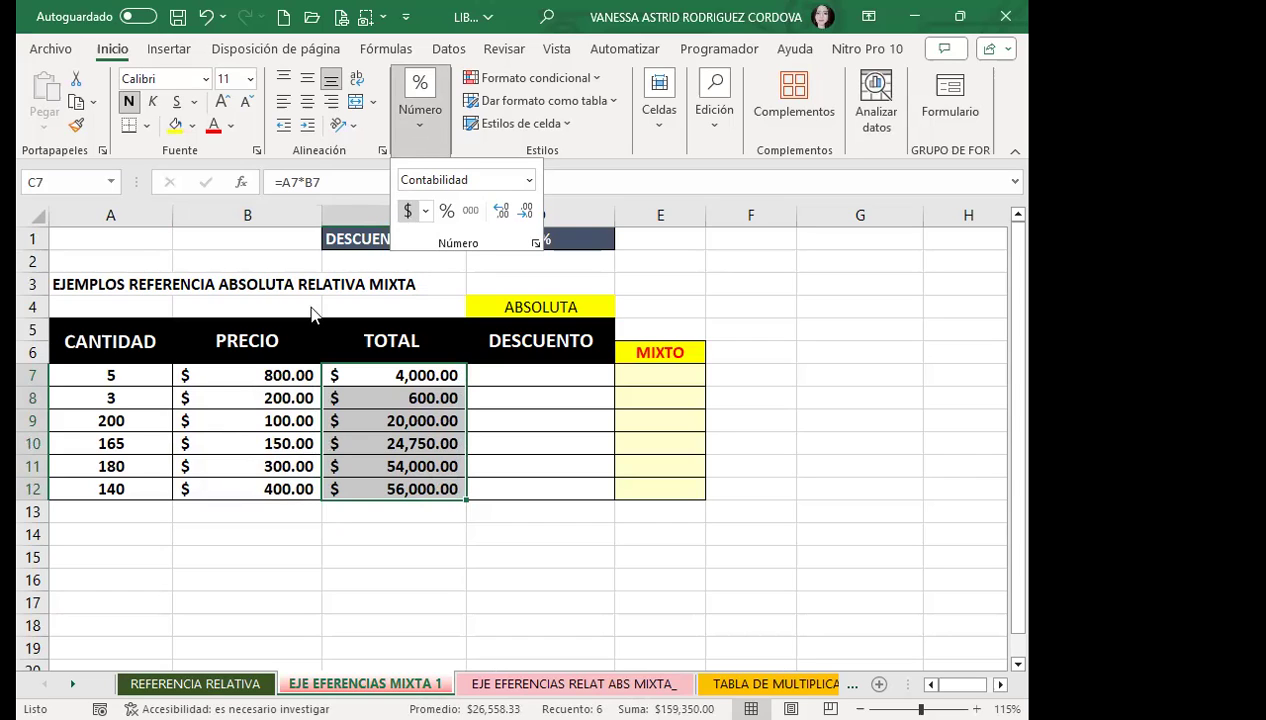
click(228, 380)
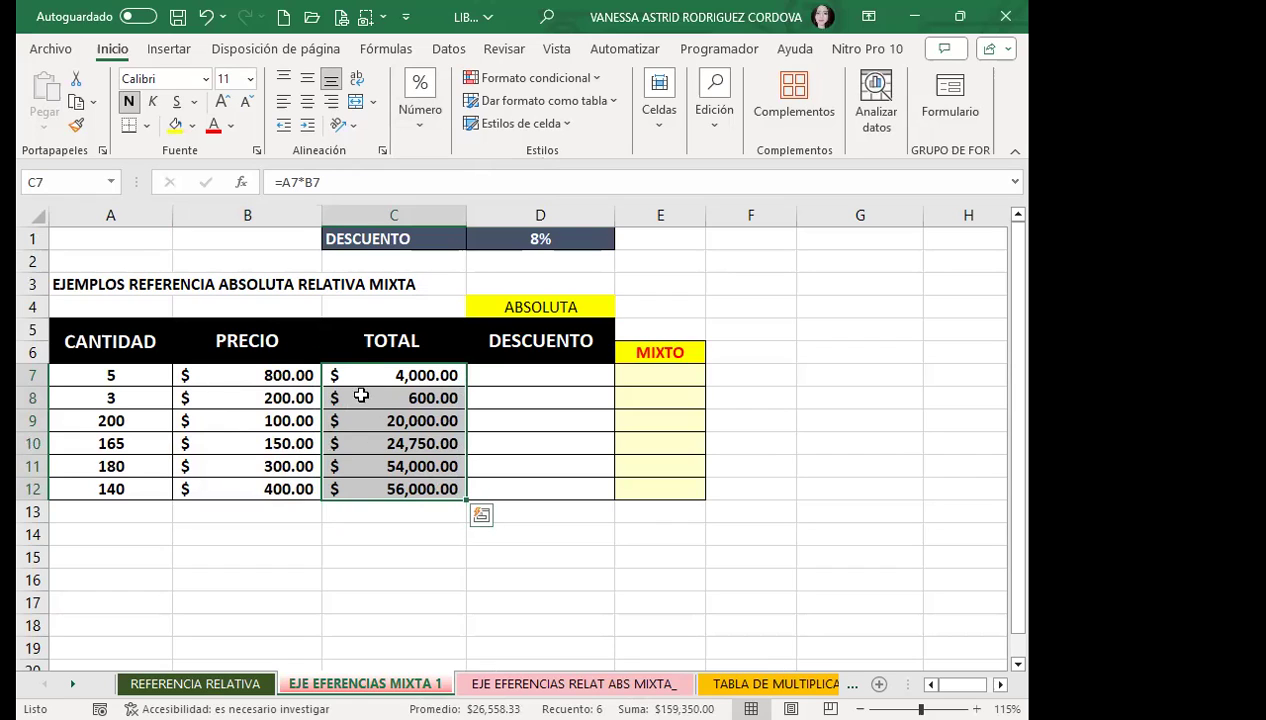
drag(365, 371, 370, 487)
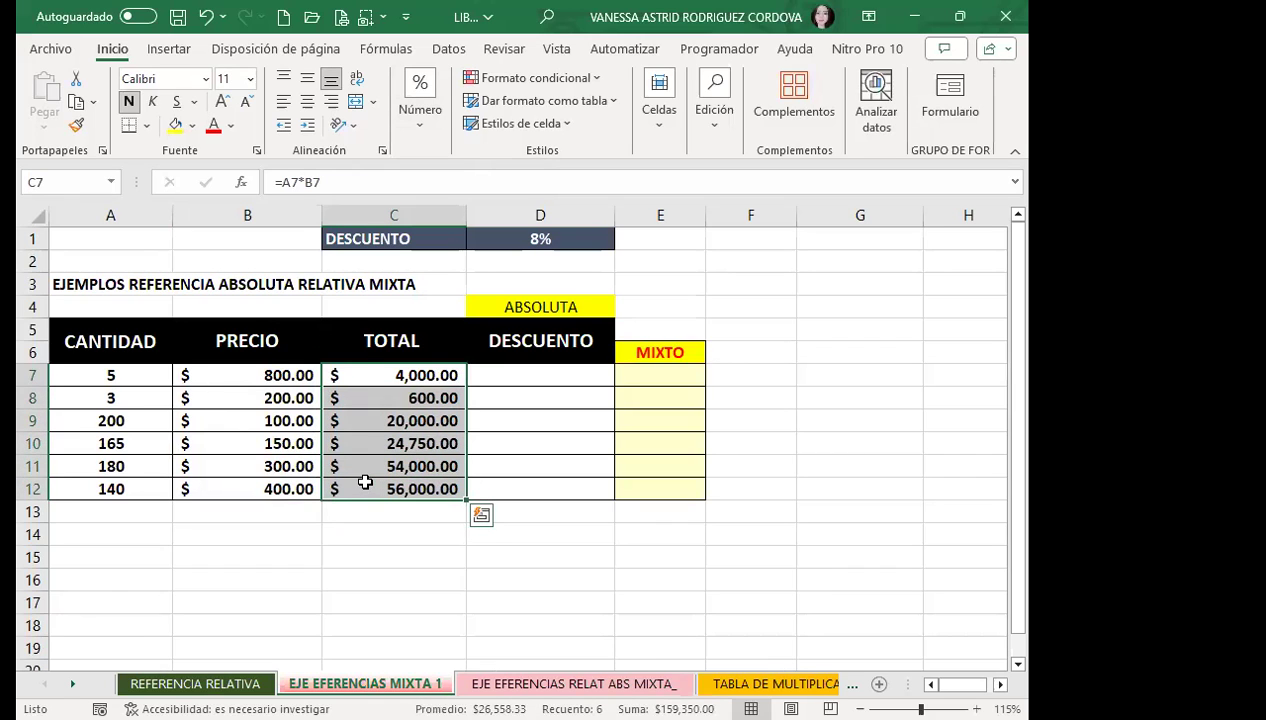
click(355, 374)
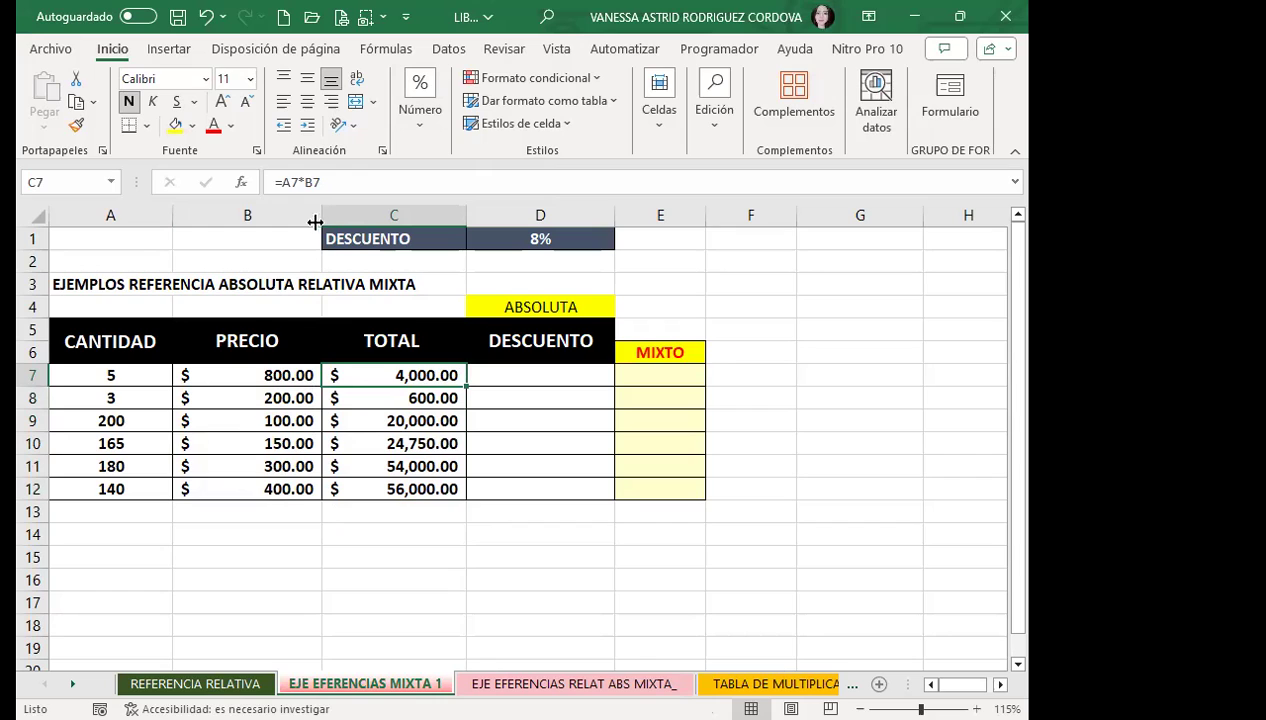
click(124, 375)
click(238, 375)
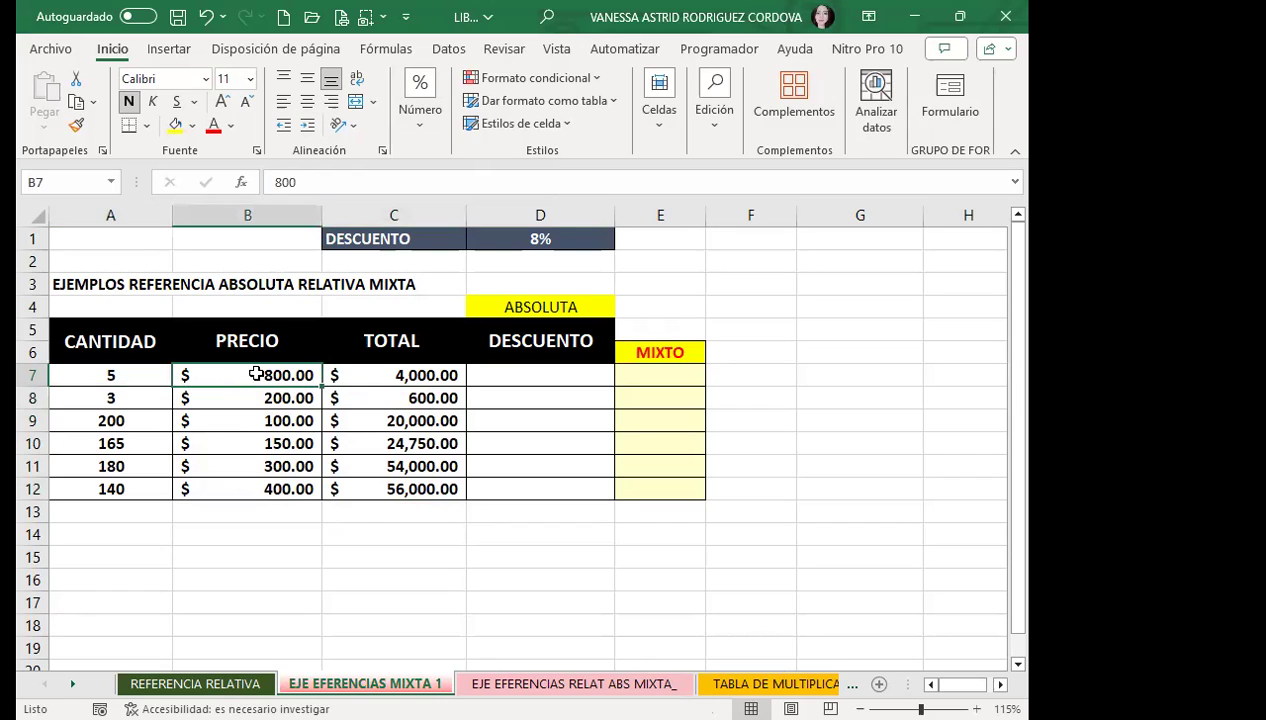
click(375, 375)
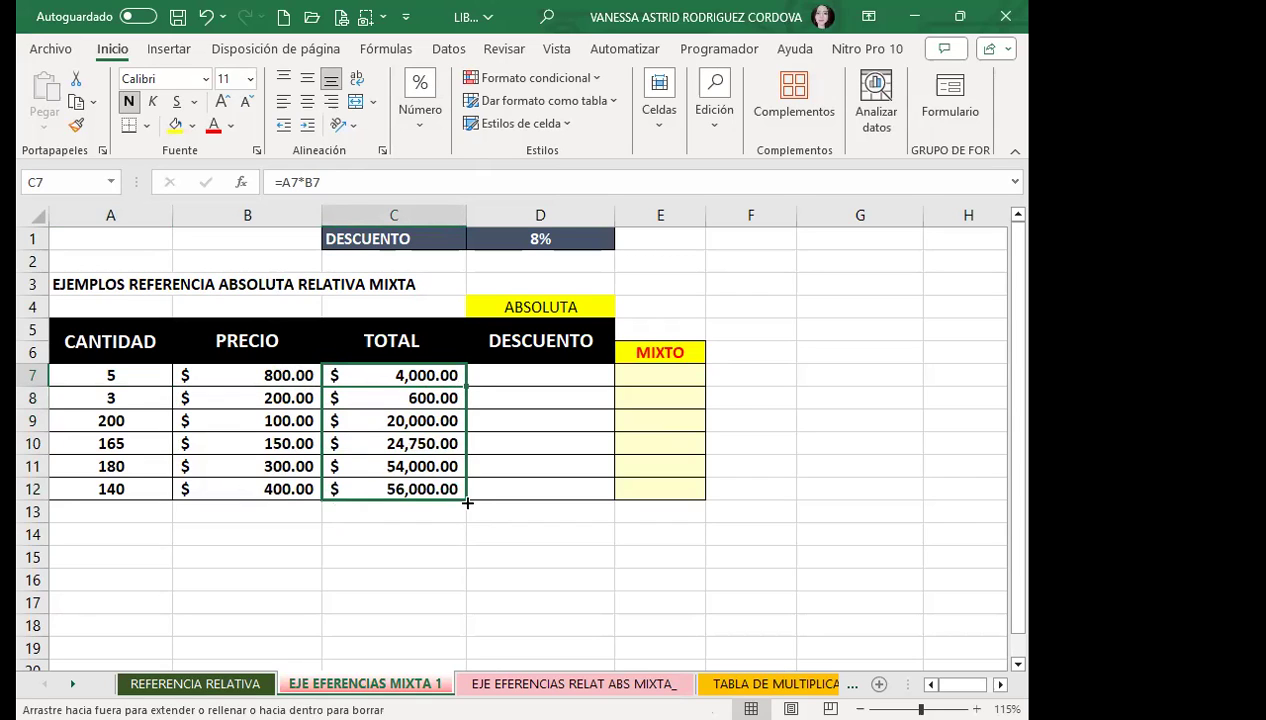
drag(467, 387, 465, 502)
click(385, 377)
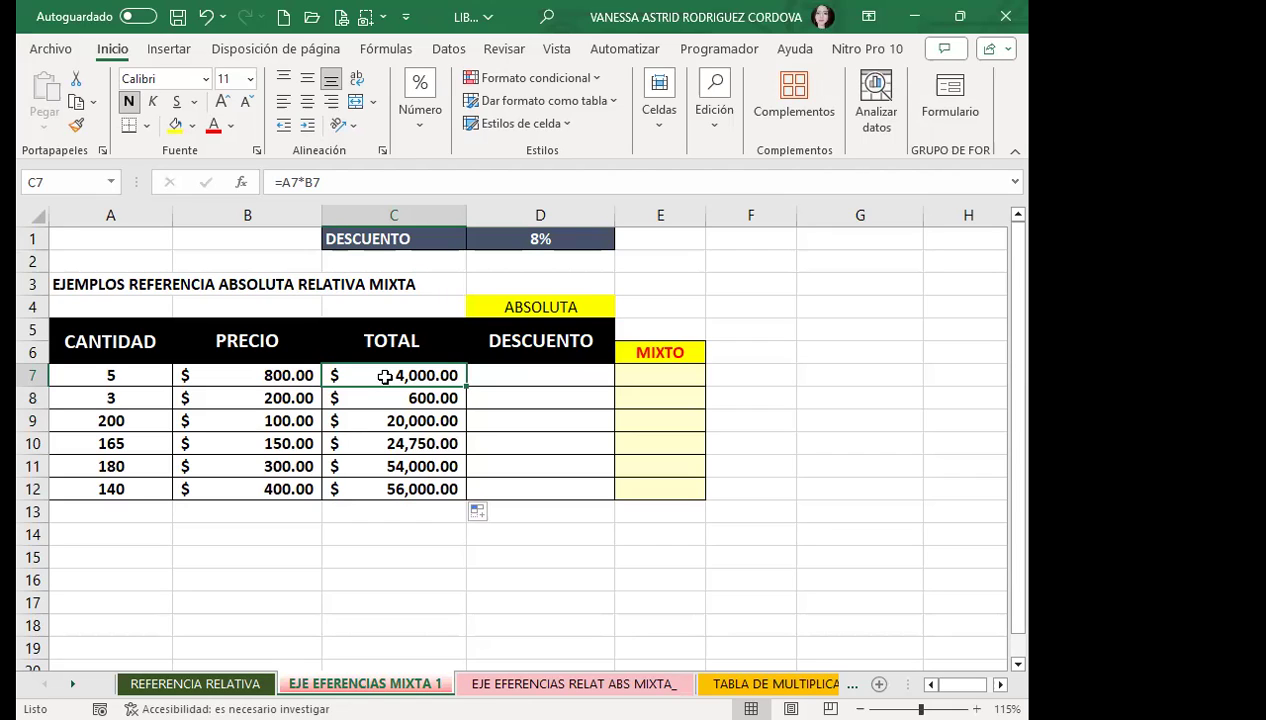
click(179, 572)
drag(383, 377, 393, 478)
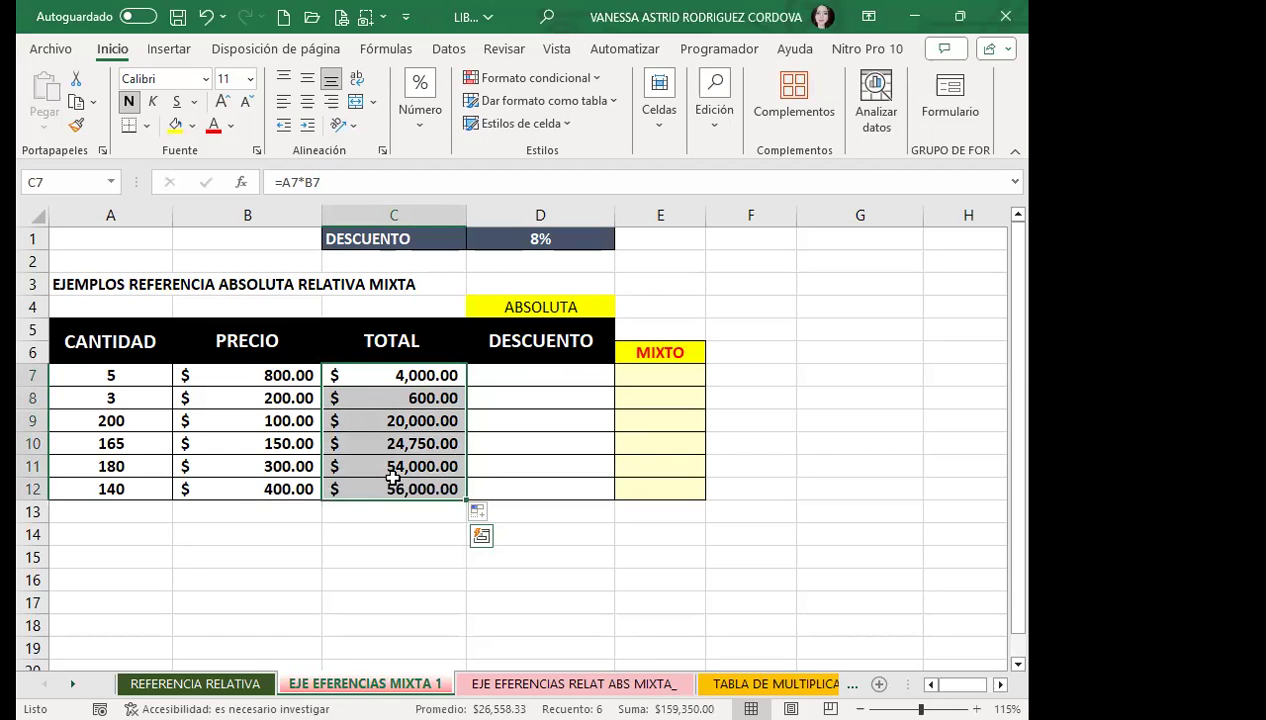
Delete the TOTAL values in C7:C12 and start a new formula in C7.
key(Delete)
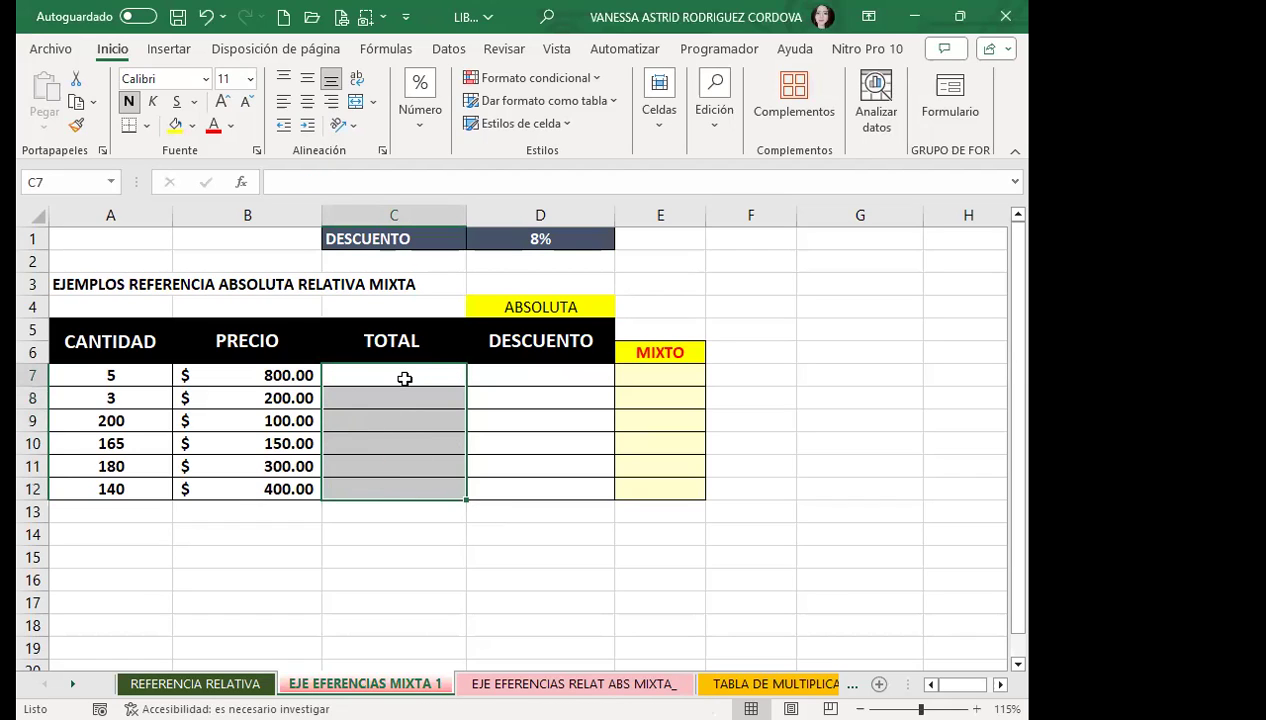
click(404, 378)
text(=)
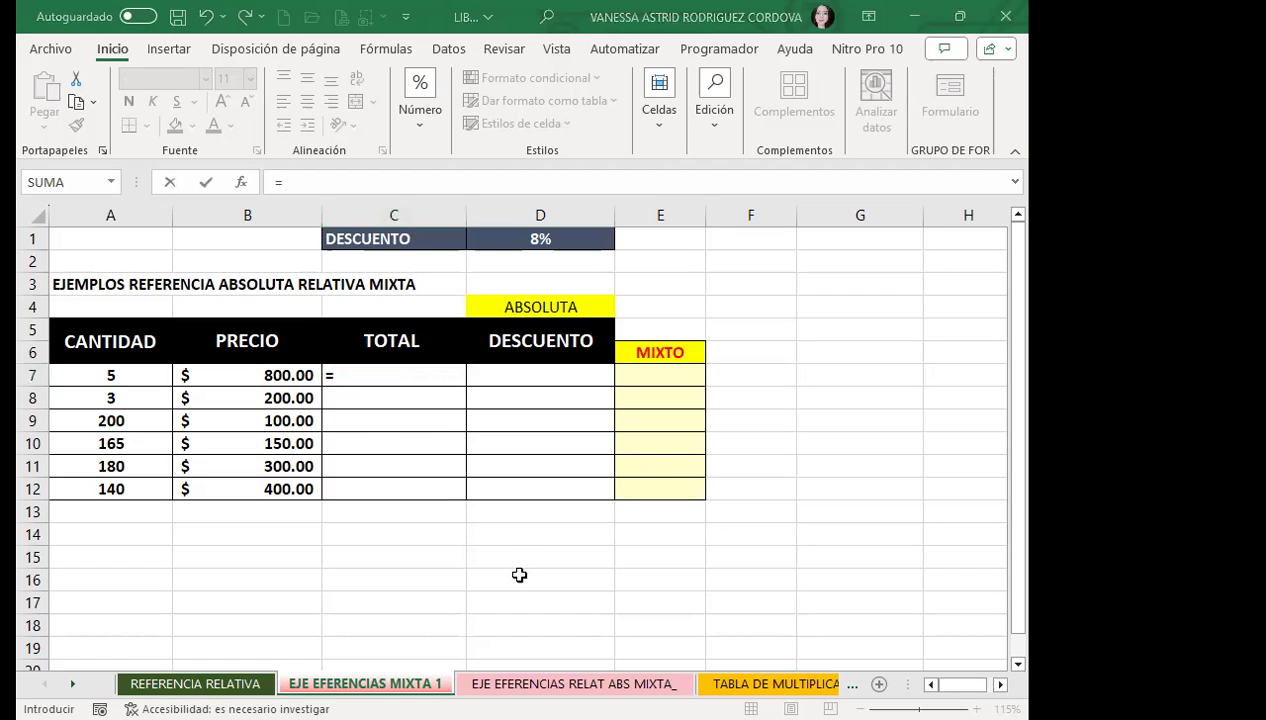
Rebuild C7 as =A7*B7 and fill it down to C12, showing $4,000.00 through $56,000.00.
click(116, 373)
text(*)
click(213, 372)
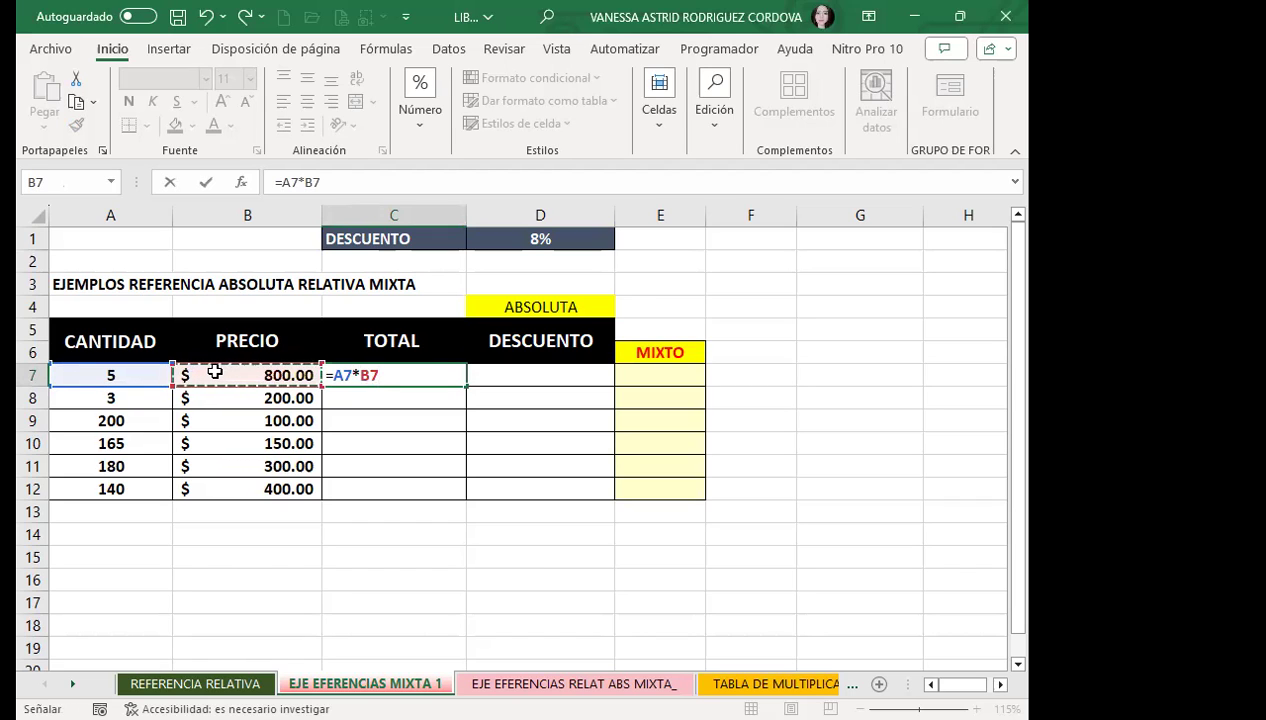
key(Return)
click(377, 375)
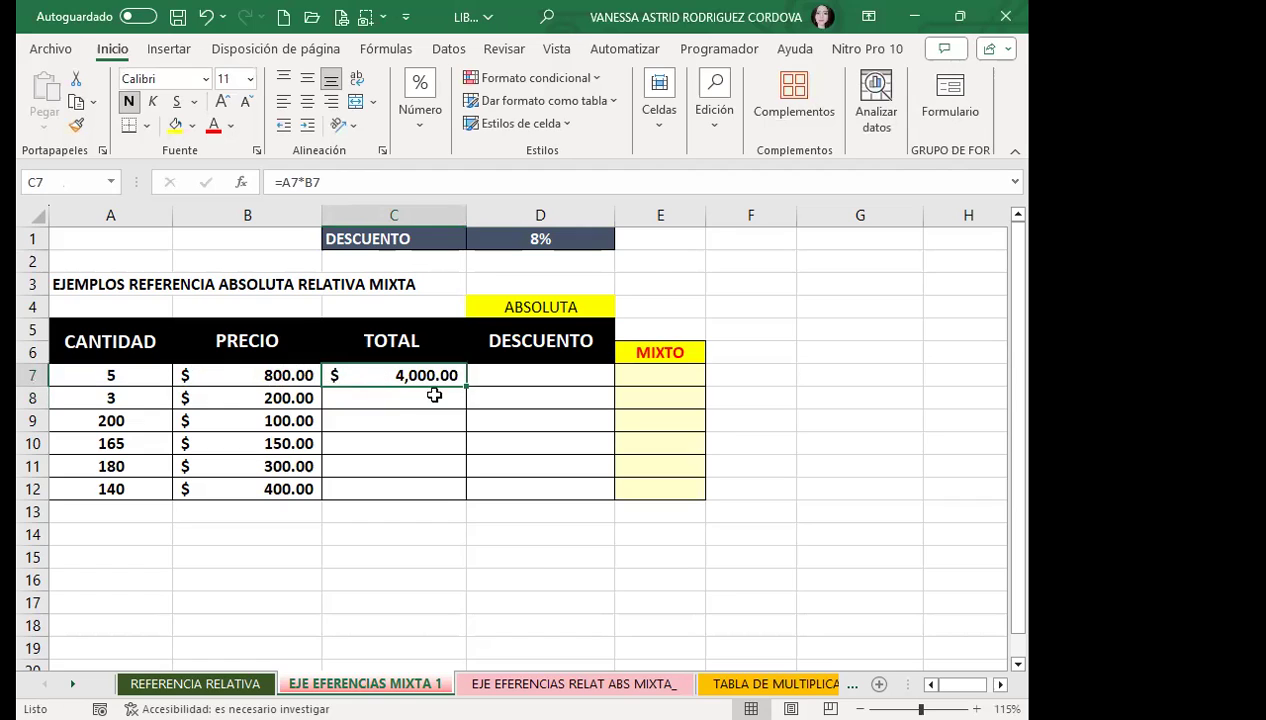
double_click(463, 384)
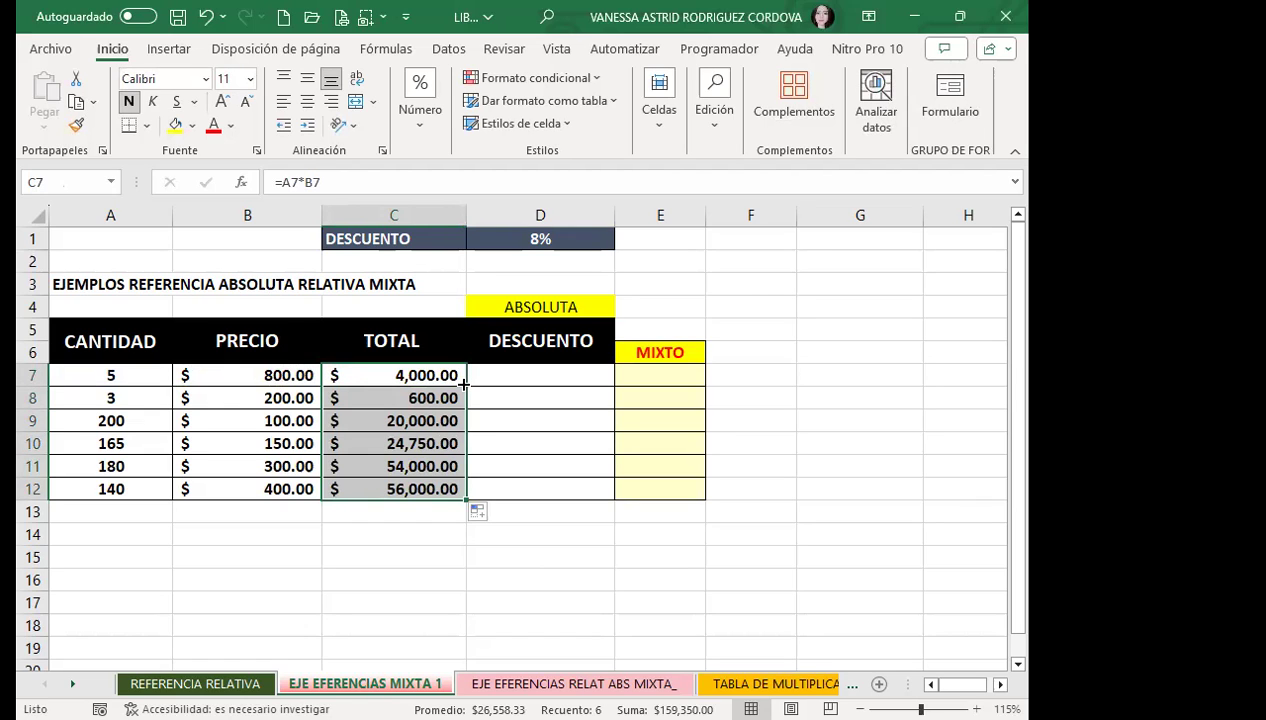
click(426, 573)
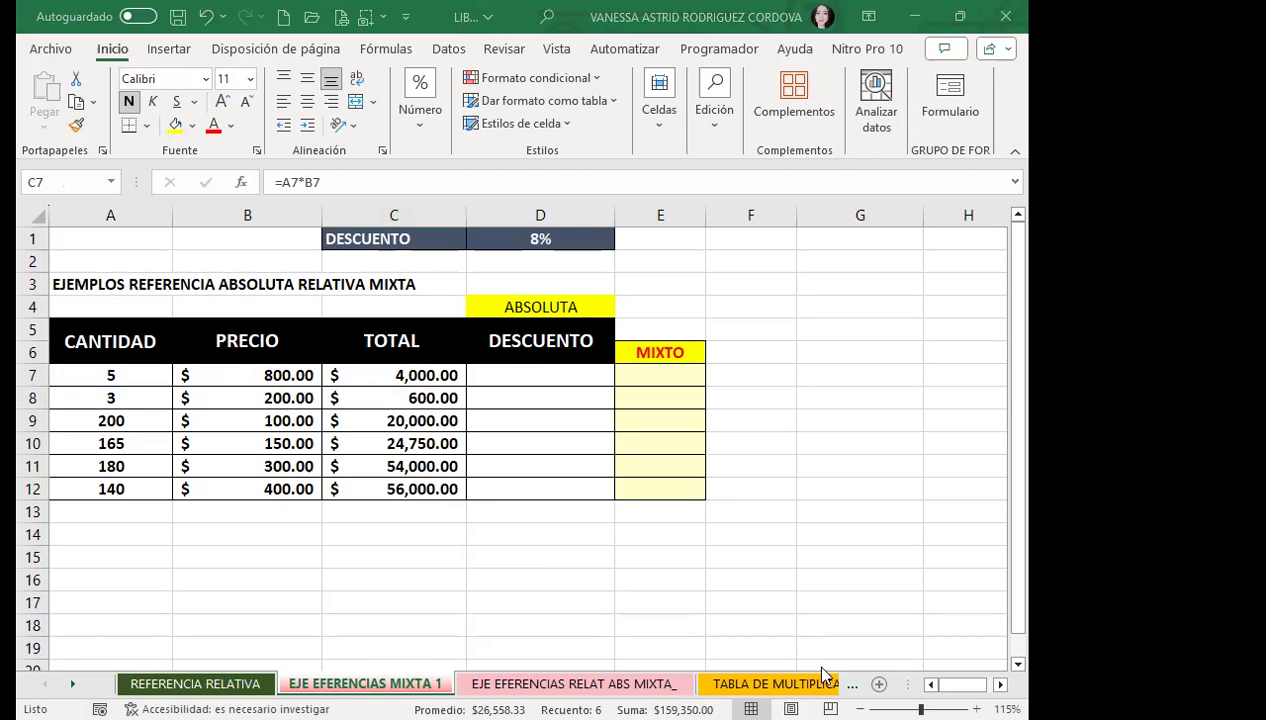
key(alt+Tab)
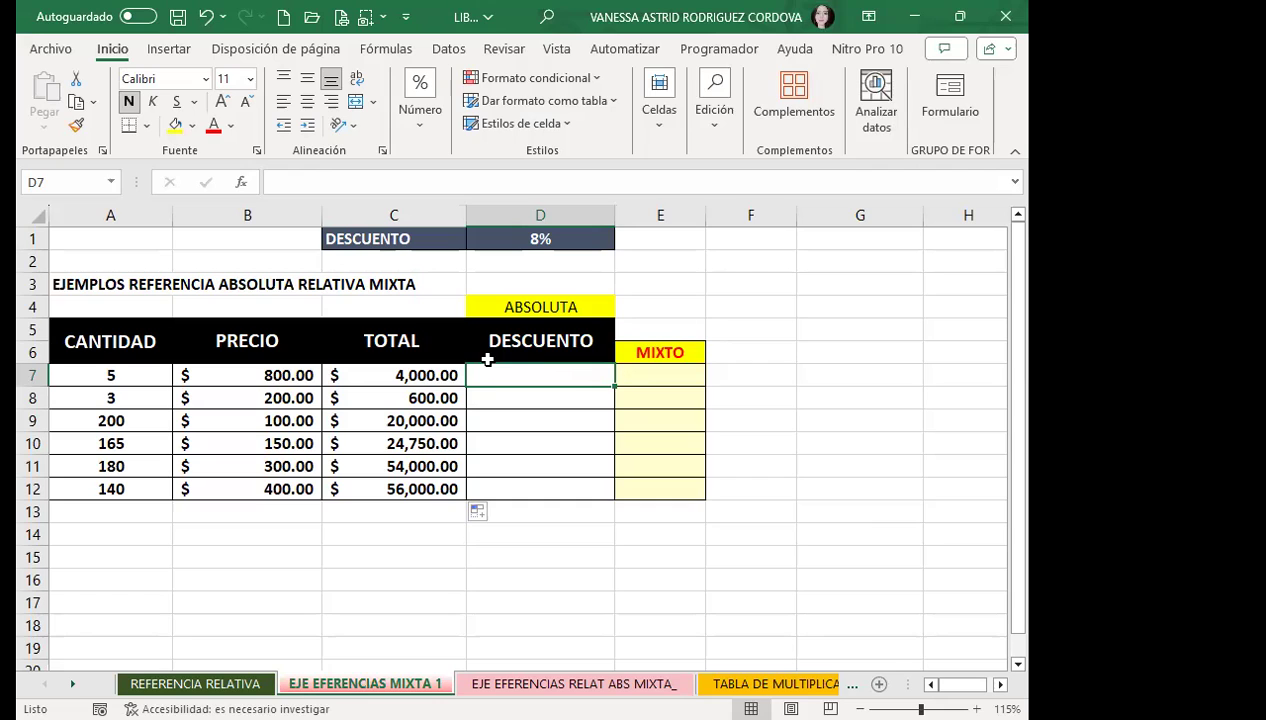
click(538, 341)
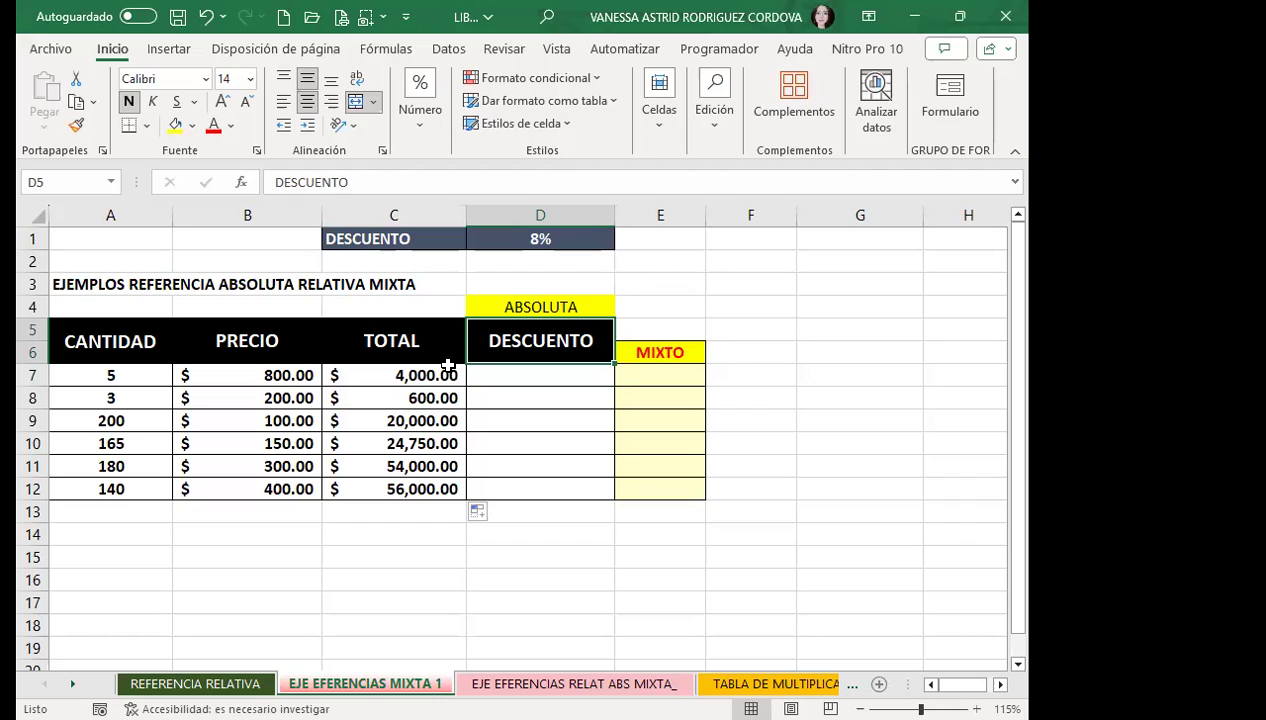
drag(442, 368, 428, 489)
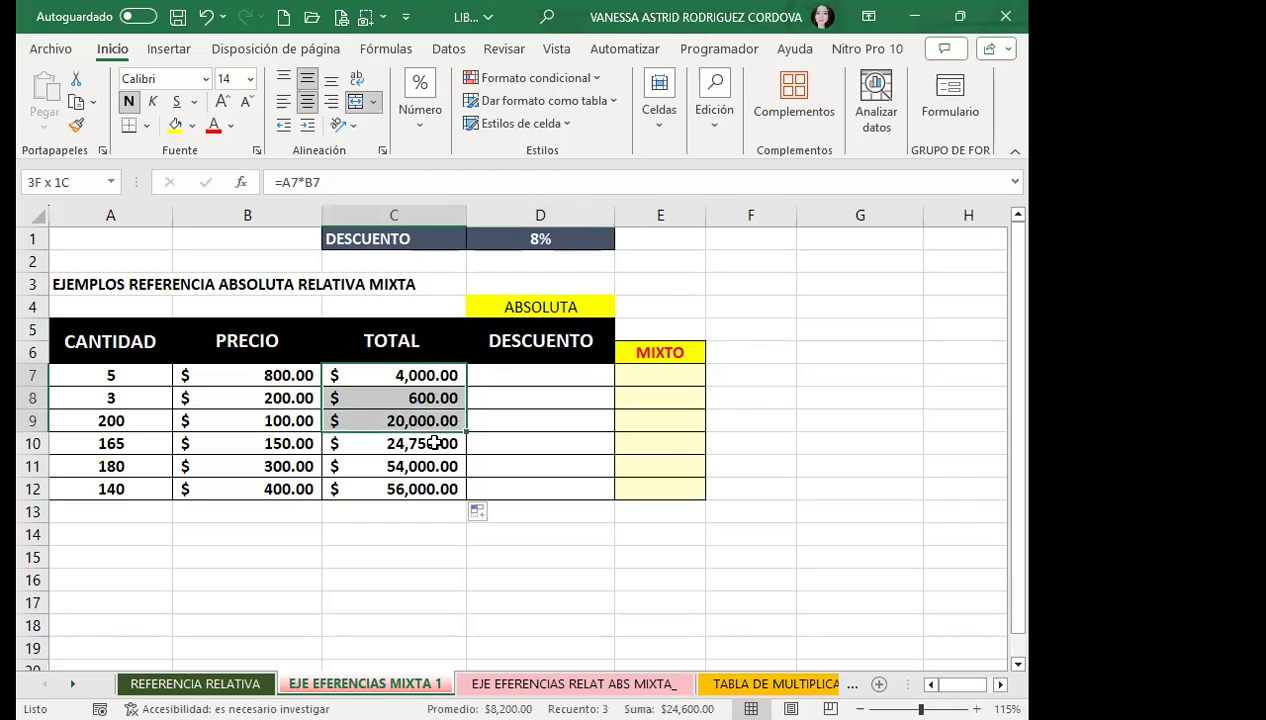
Enter =C7*D1 in D7 ($320.00) and fill it to D12, producing dashes and #¡VALOR! errors.
click(499, 373)
text(=)
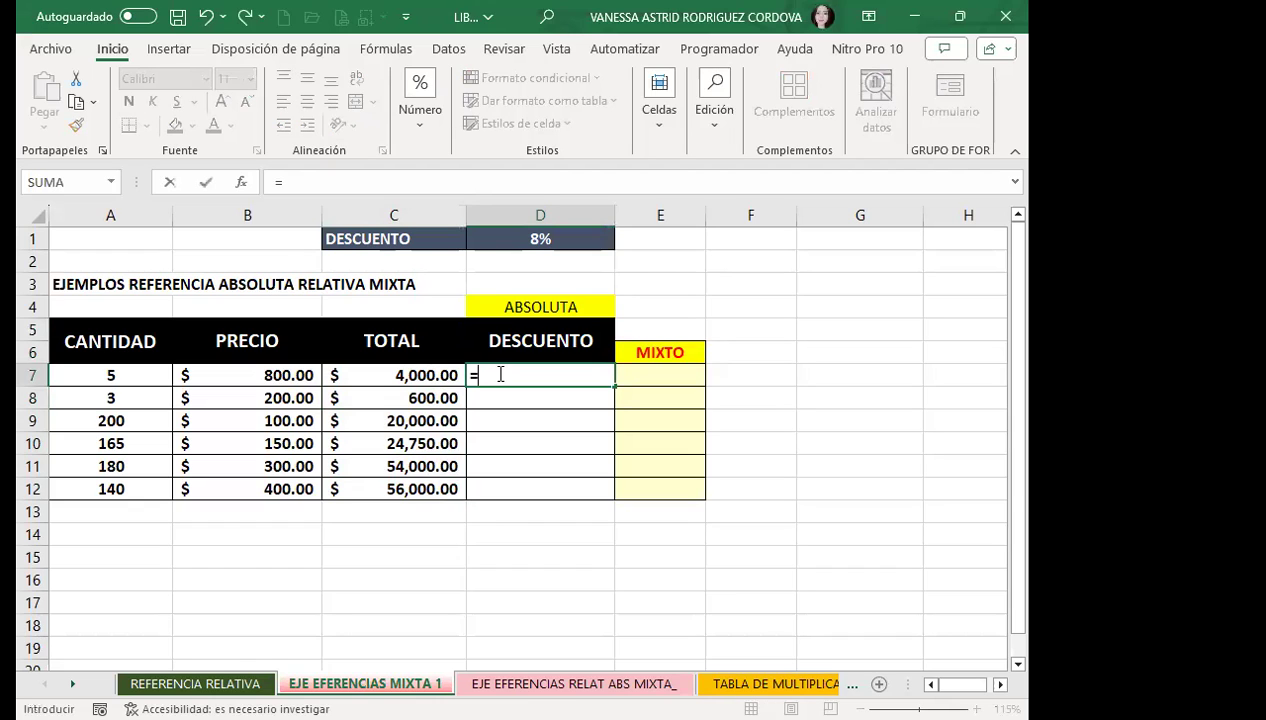
click(402, 371)
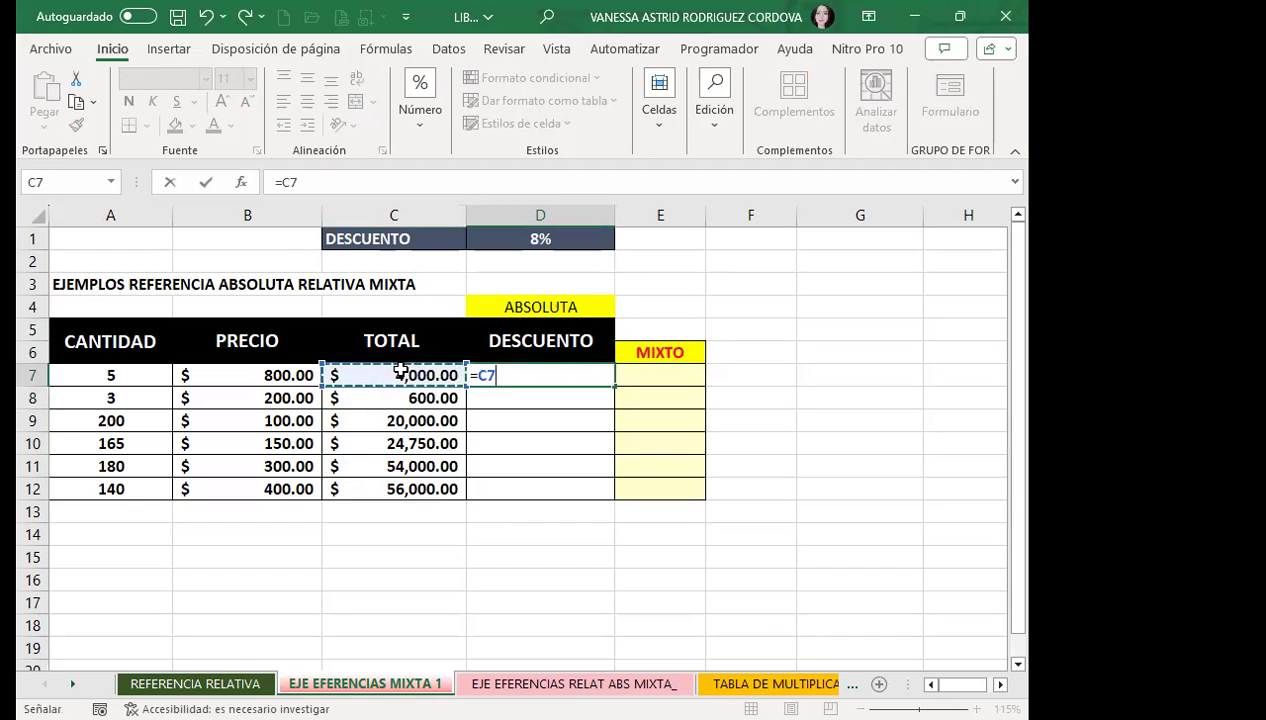
text(*)
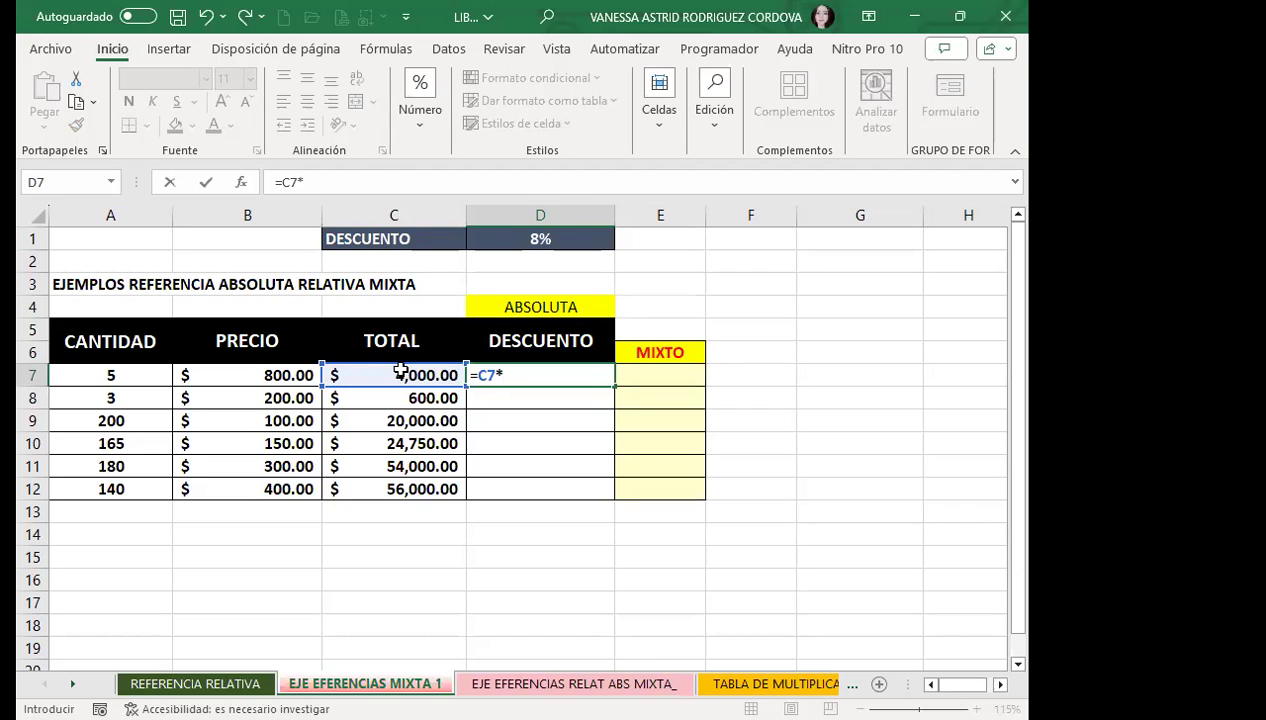
click(563, 238)
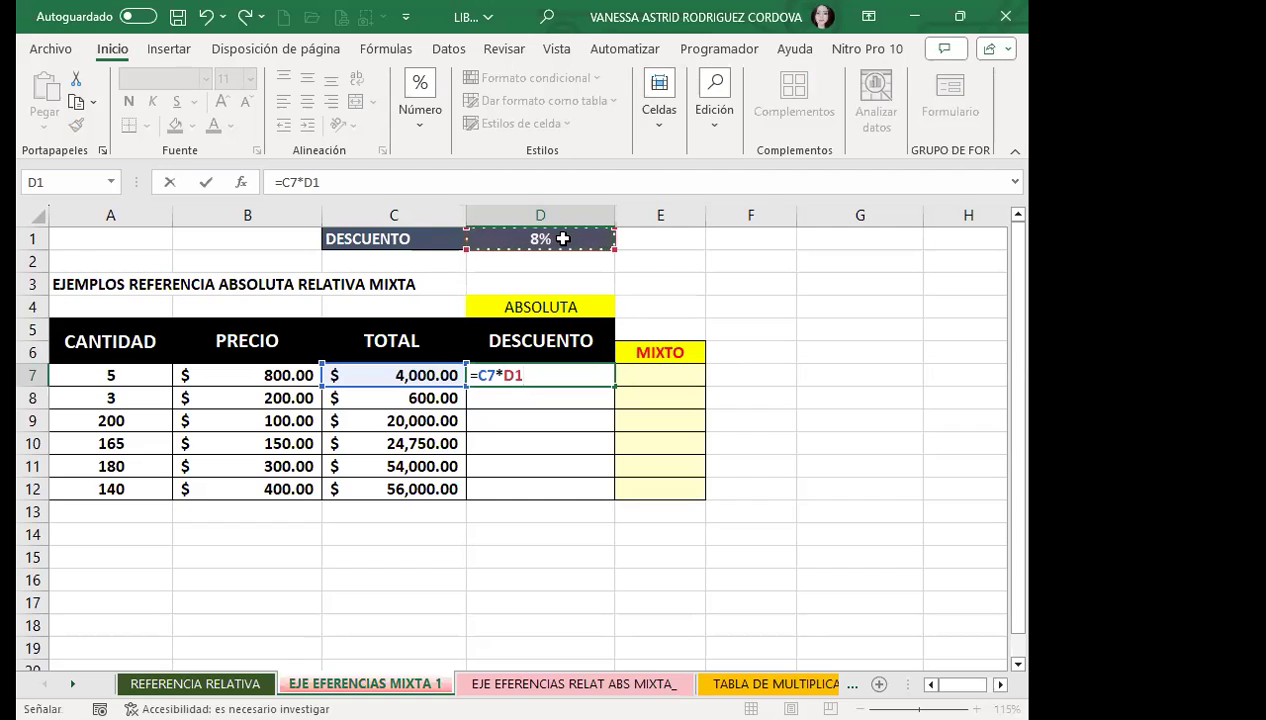
key(Return)
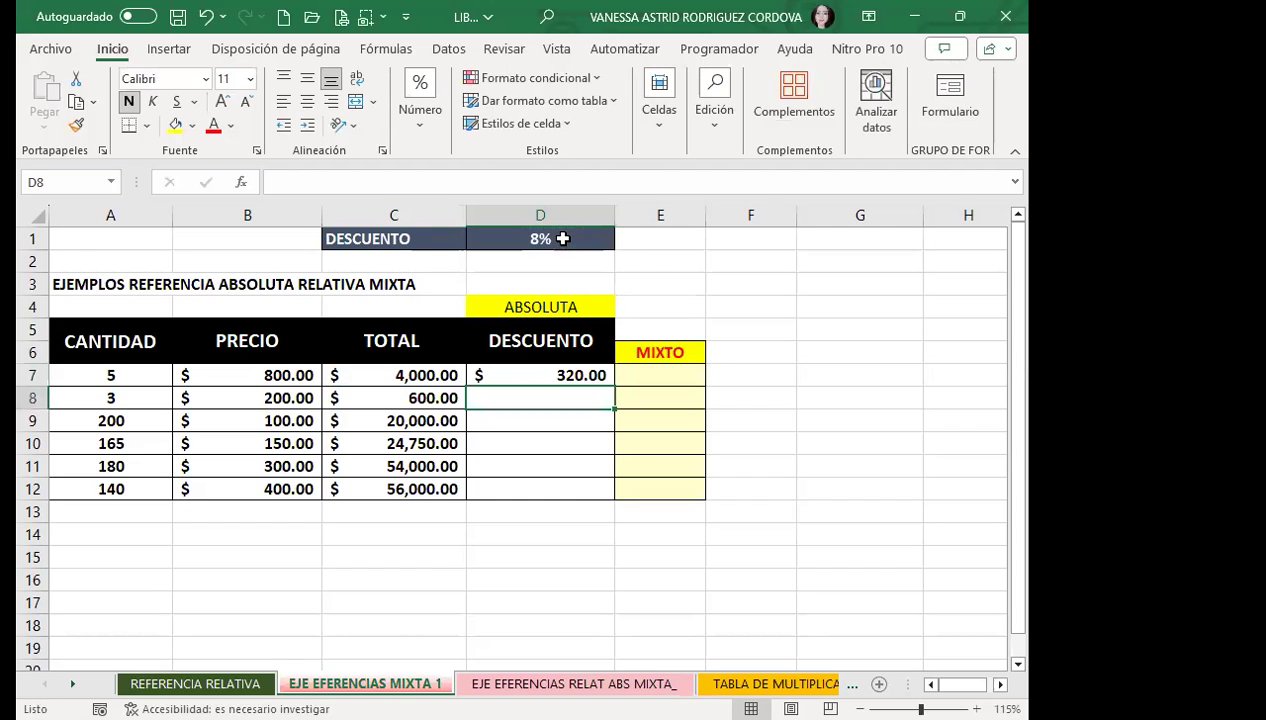
click(545, 370)
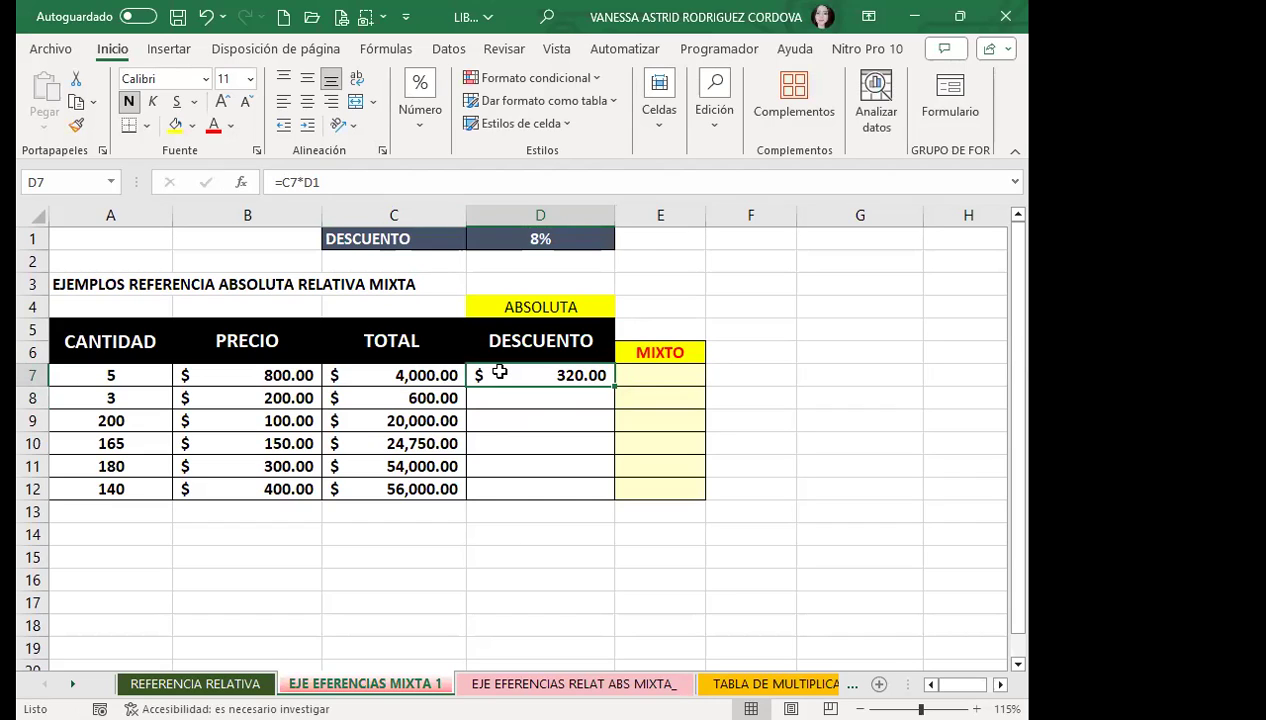
drag(614, 386, 580, 490)
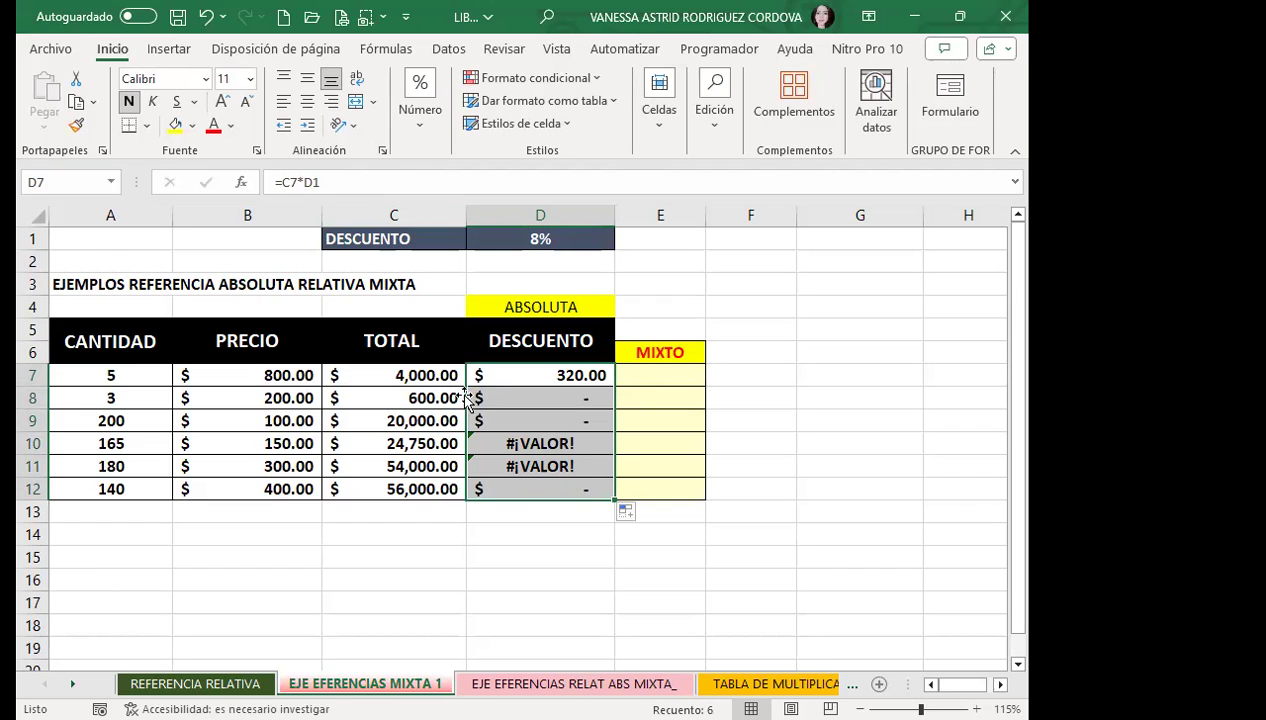
click(539, 391)
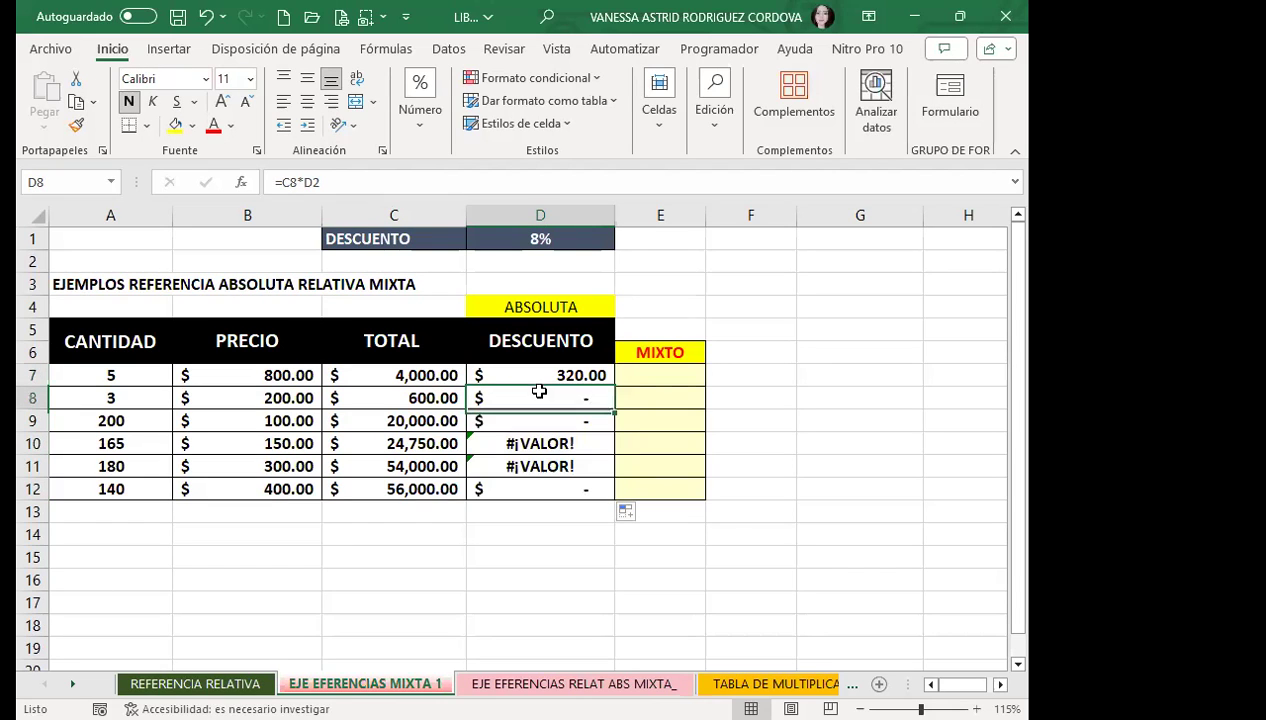
click(497, 236)
drag(403, 372, 395, 489)
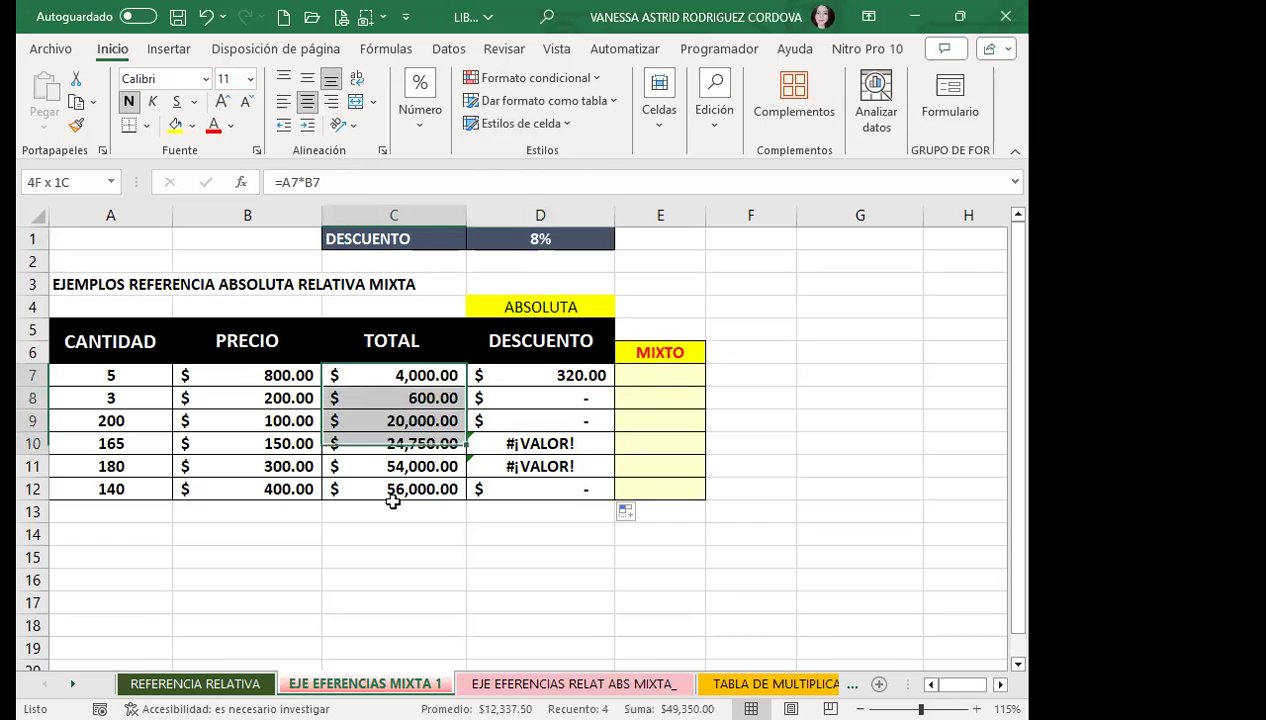
key(ctrl+v)
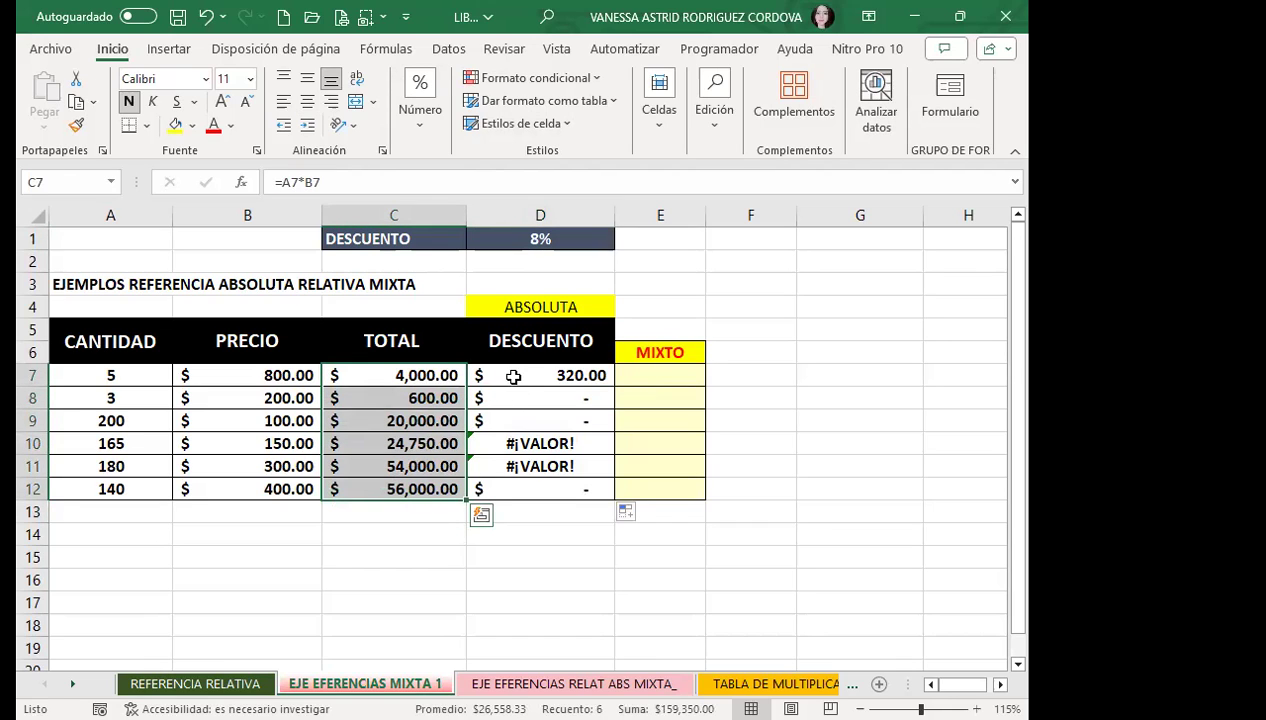
Inspect the copied formulas in D8 and D9, showing their rate references point at empty cells.
click(505, 396)
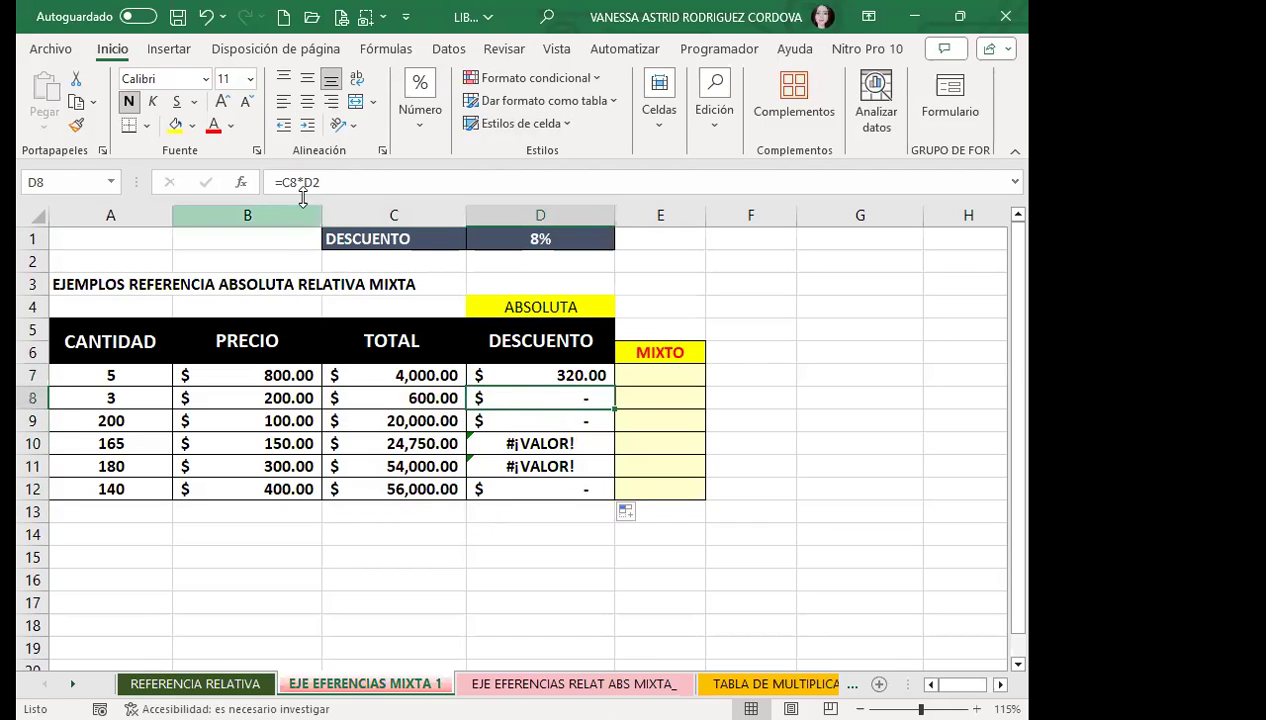
click(330, 182)
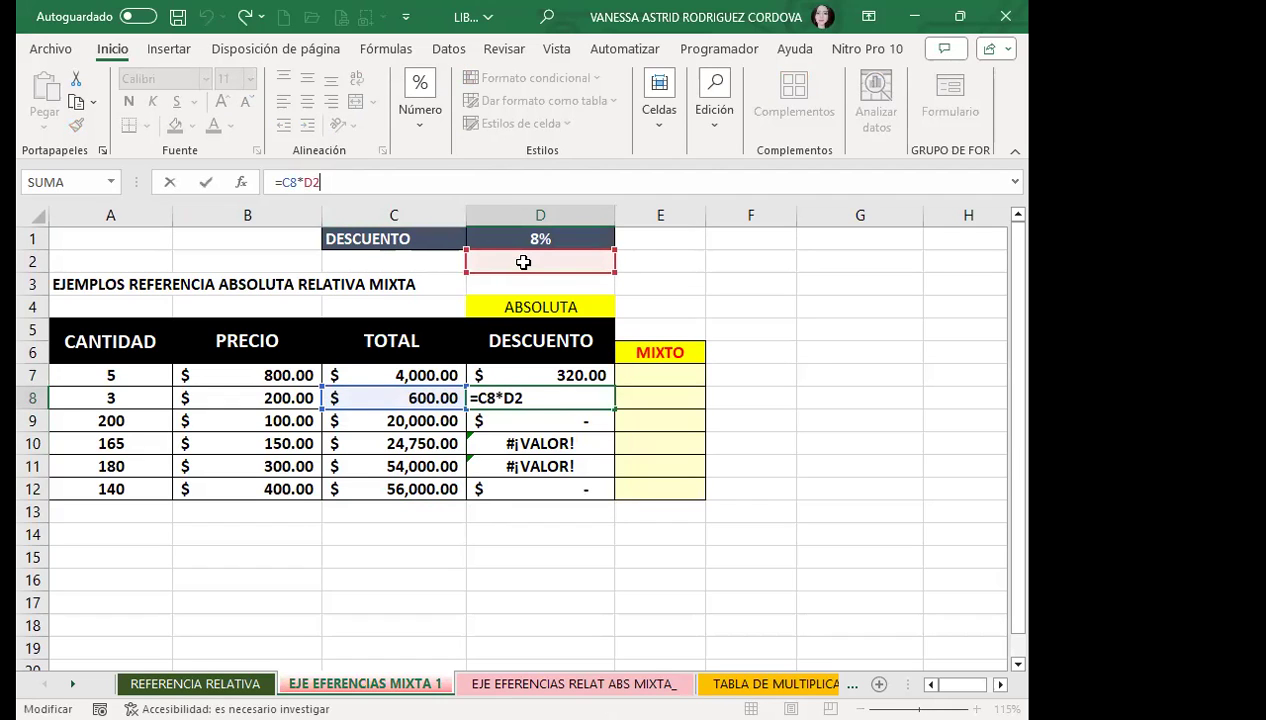
key(Return)
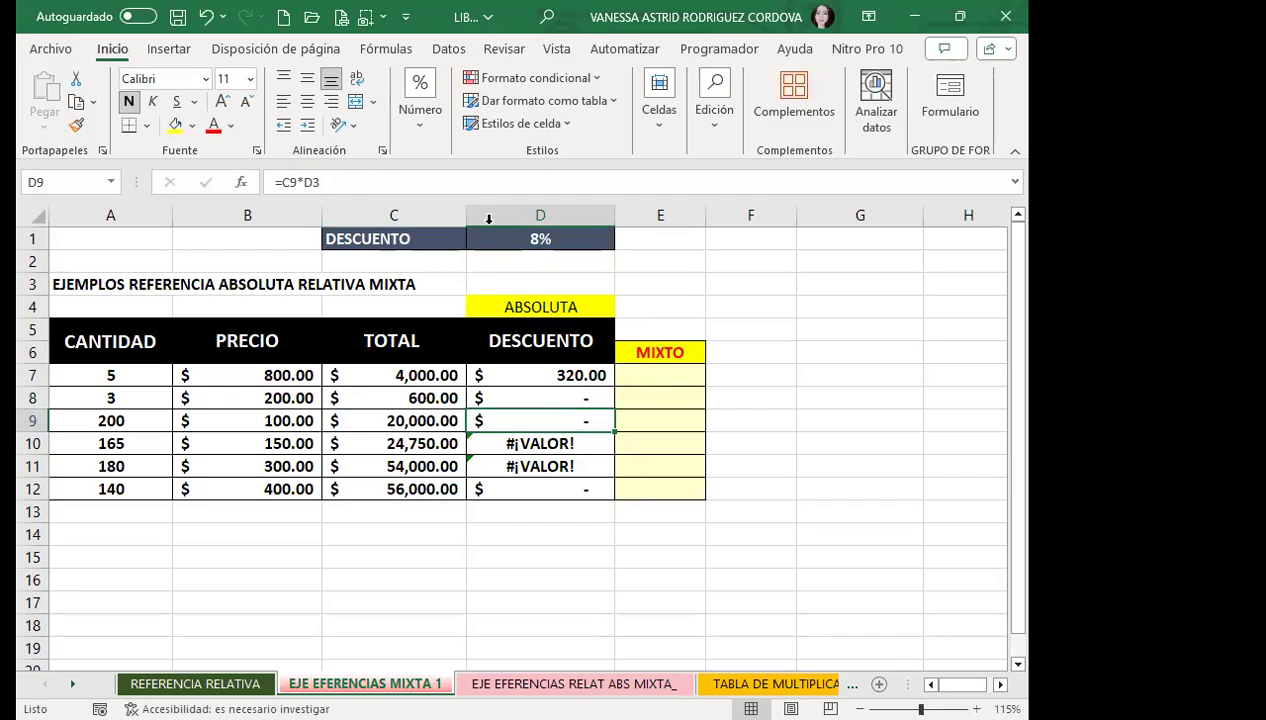
click(480, 279)
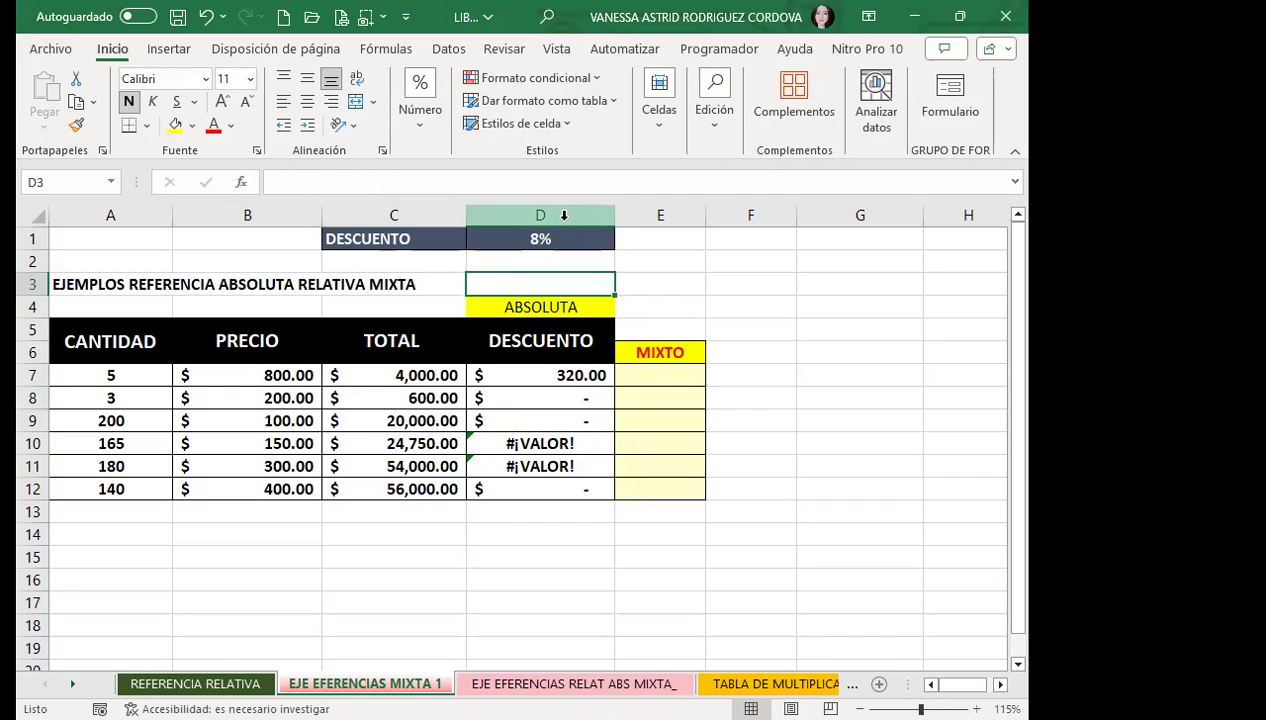
Check the formulas in D10:D12, then delete the faulty discounts in D8:D12.
click(589, 442)
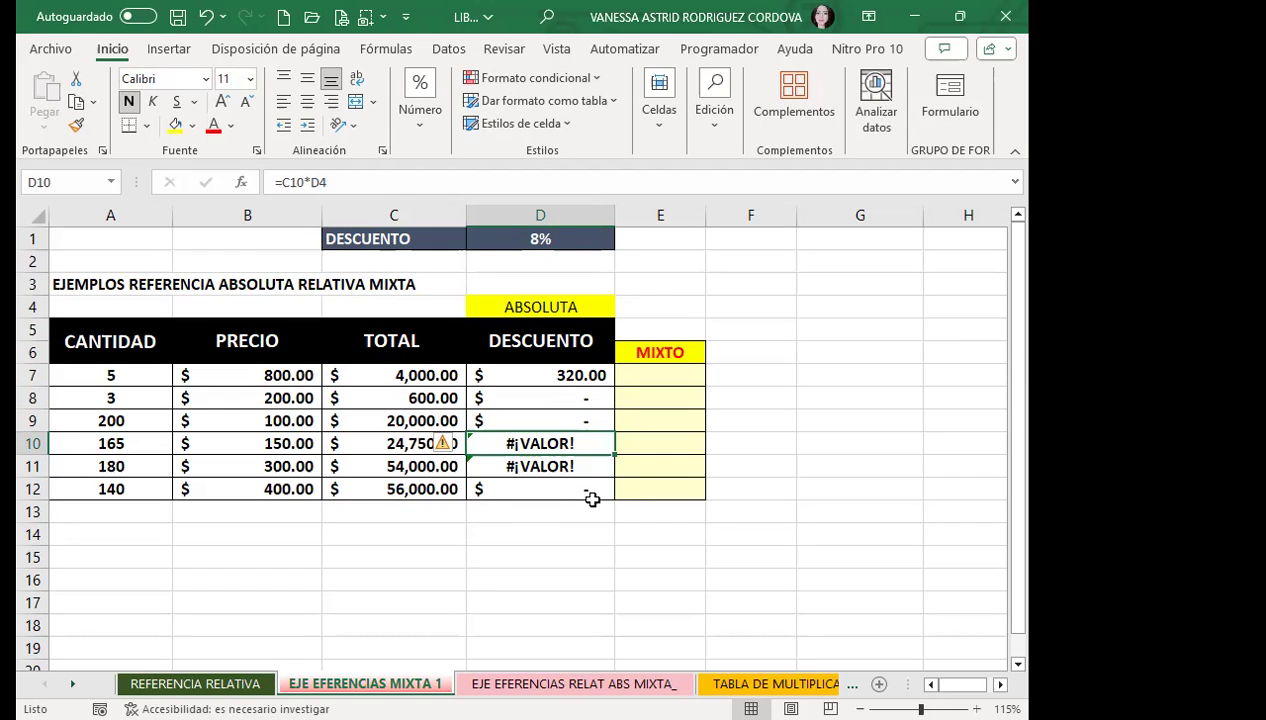
click(586, 470)
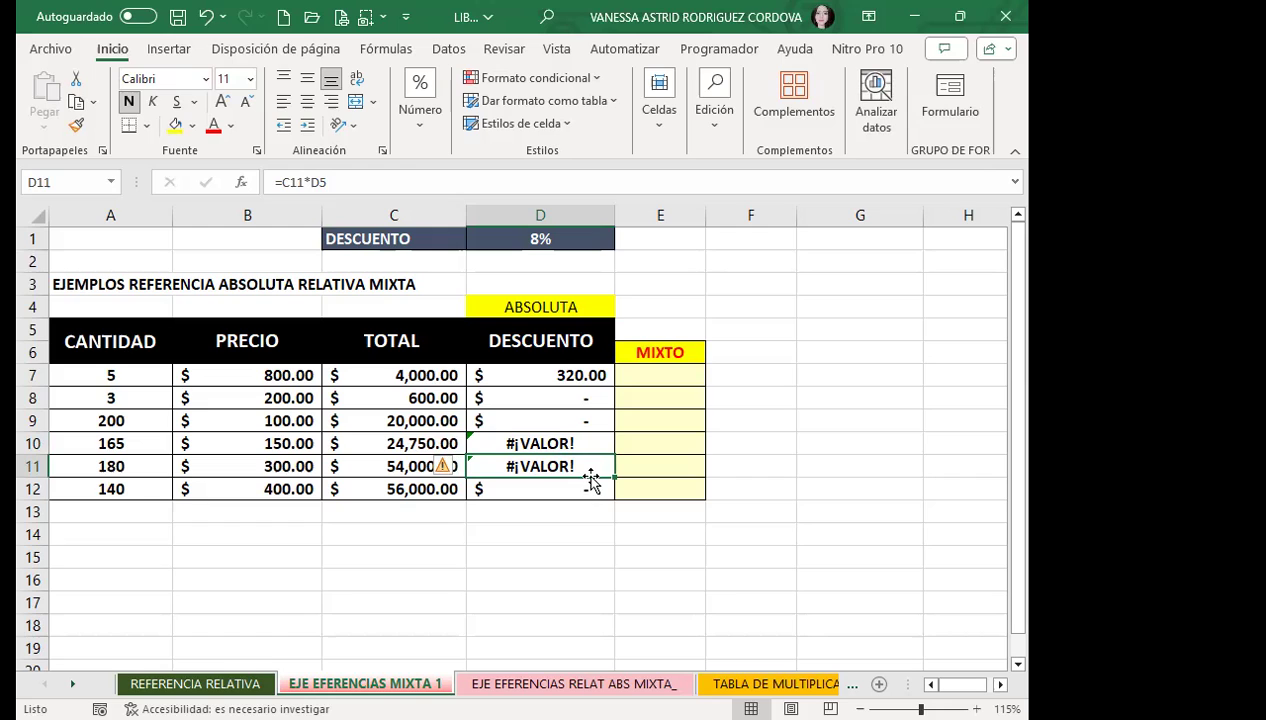
click(524, 488)
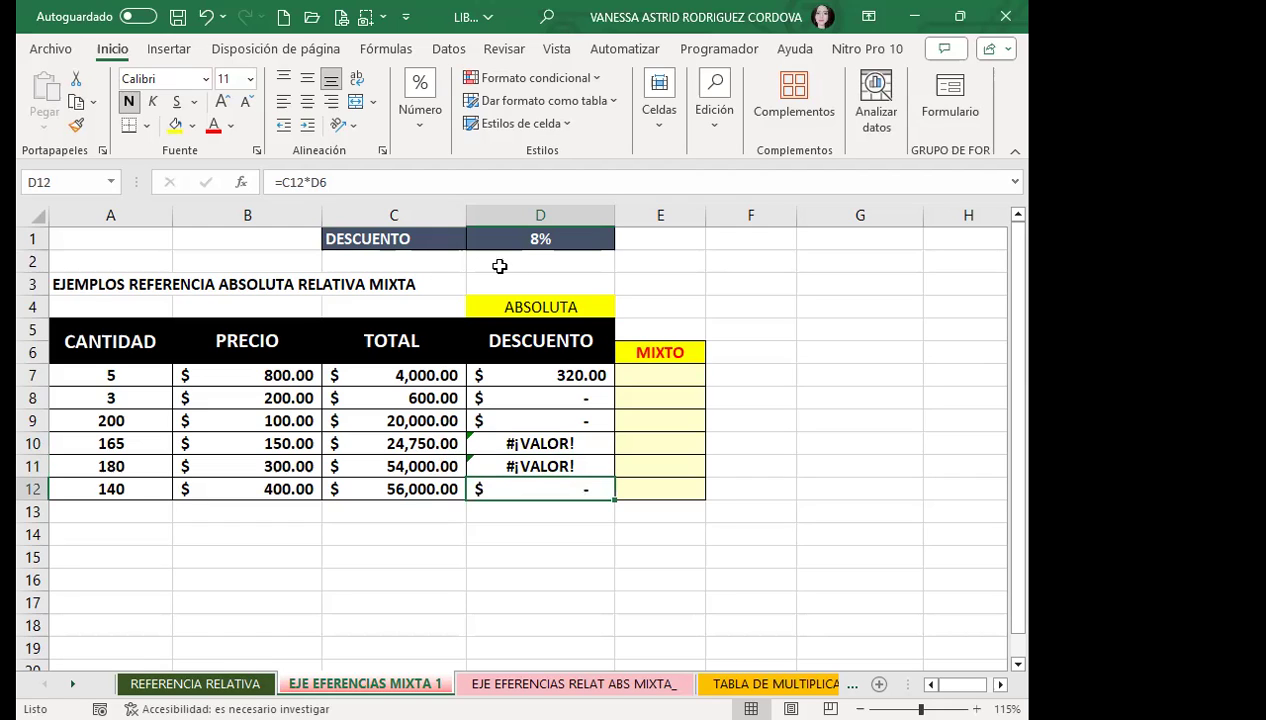
click(510, 357)
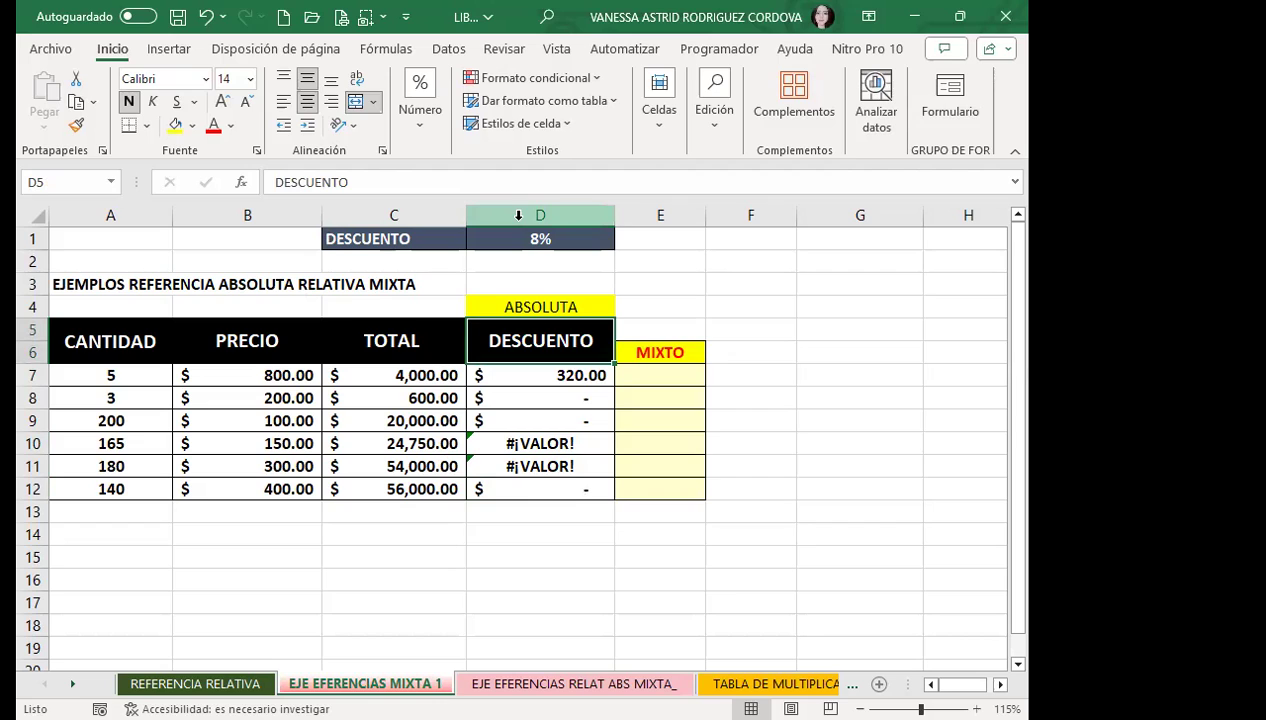
click(517, 489)
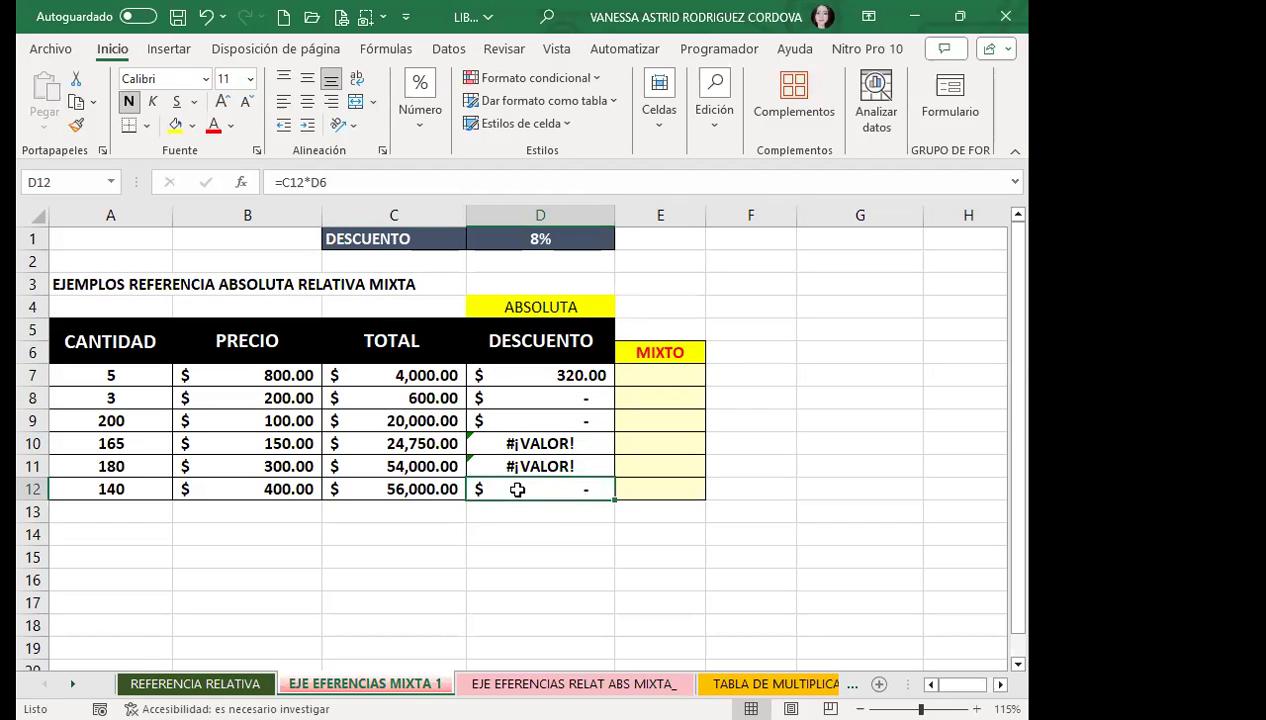
drag(500, 399, 511, 489)
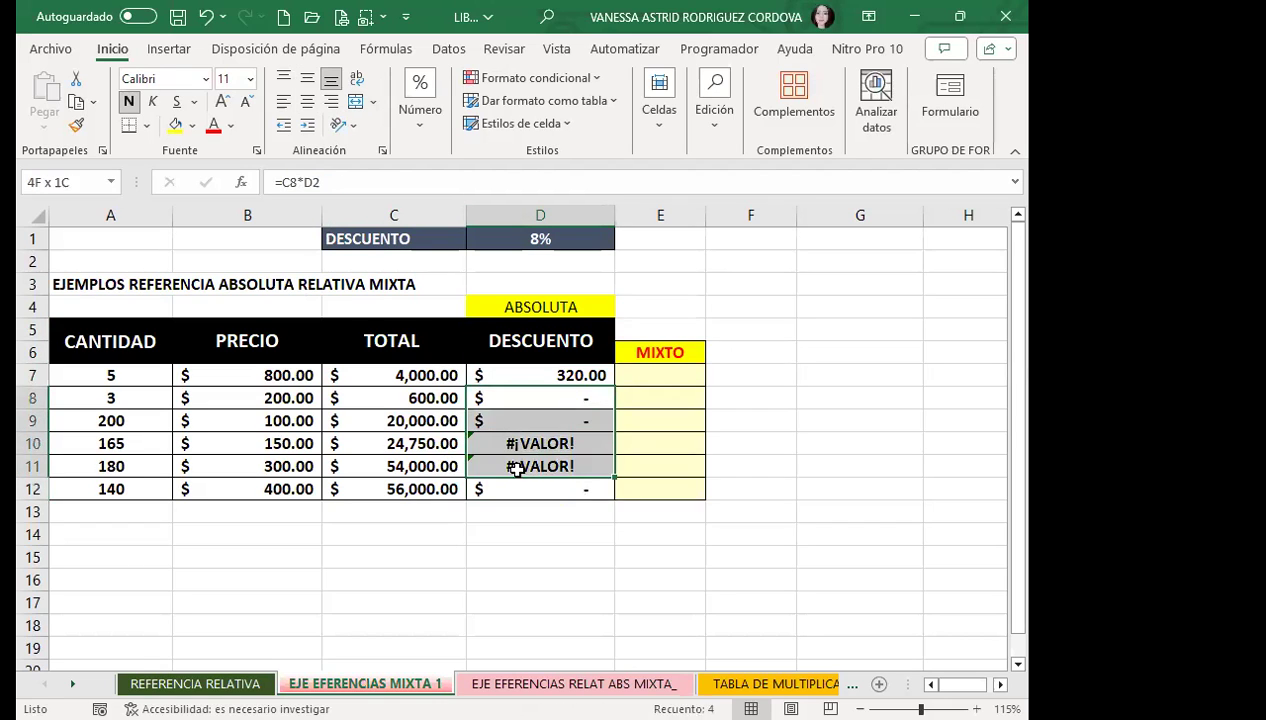
key(Delete)
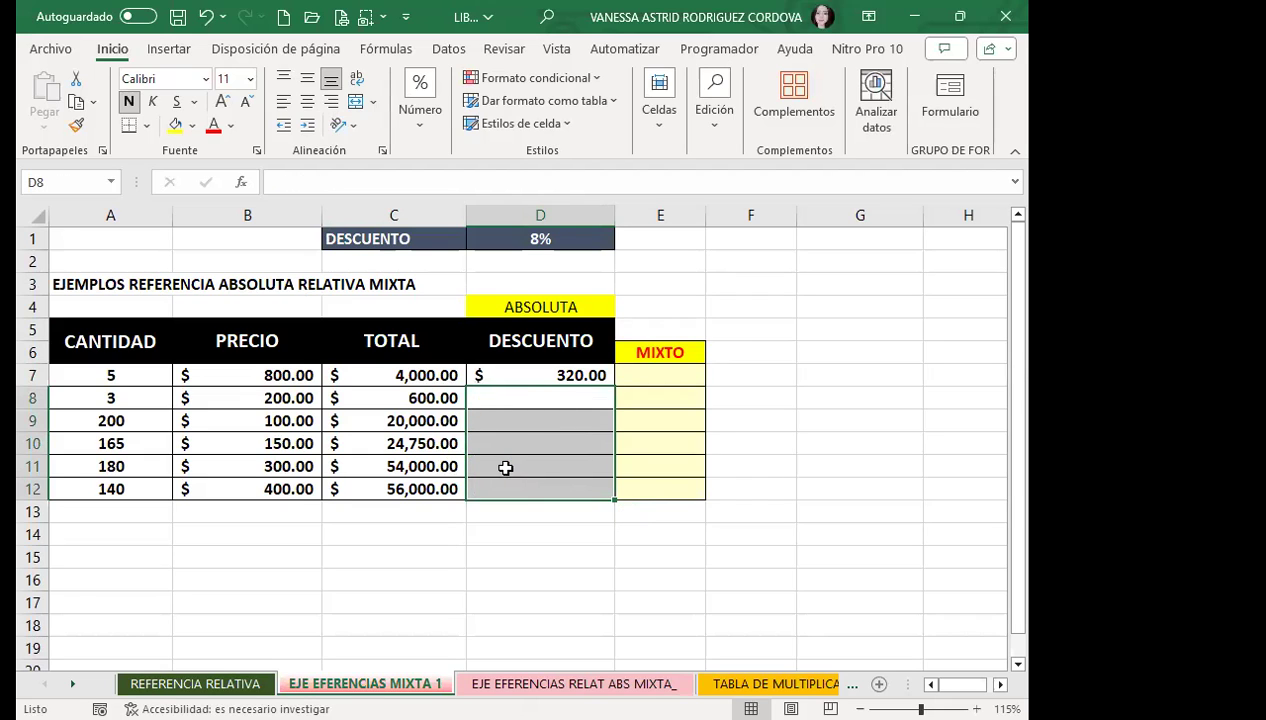
Change D7's formula to =C7*$D$1, locking the 8% rate in D1 as an absolute reference.
double_click(511, 375)
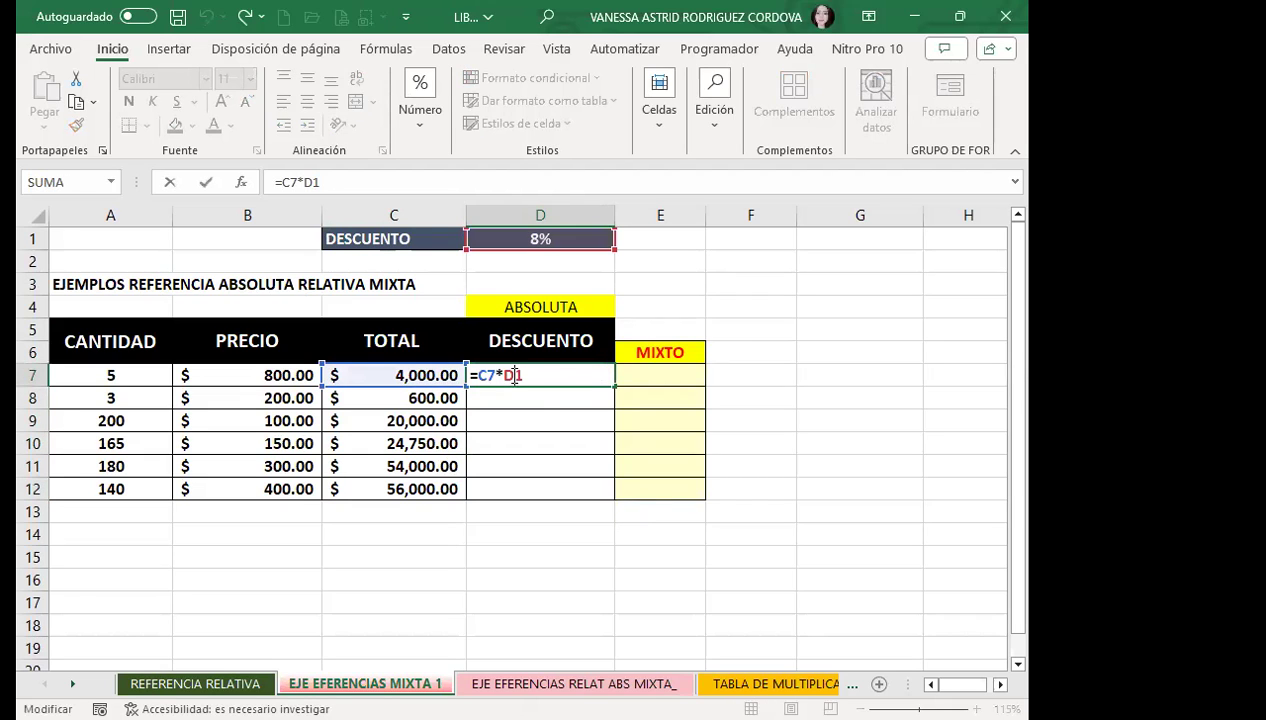
drag(504, 375, 528, 373)
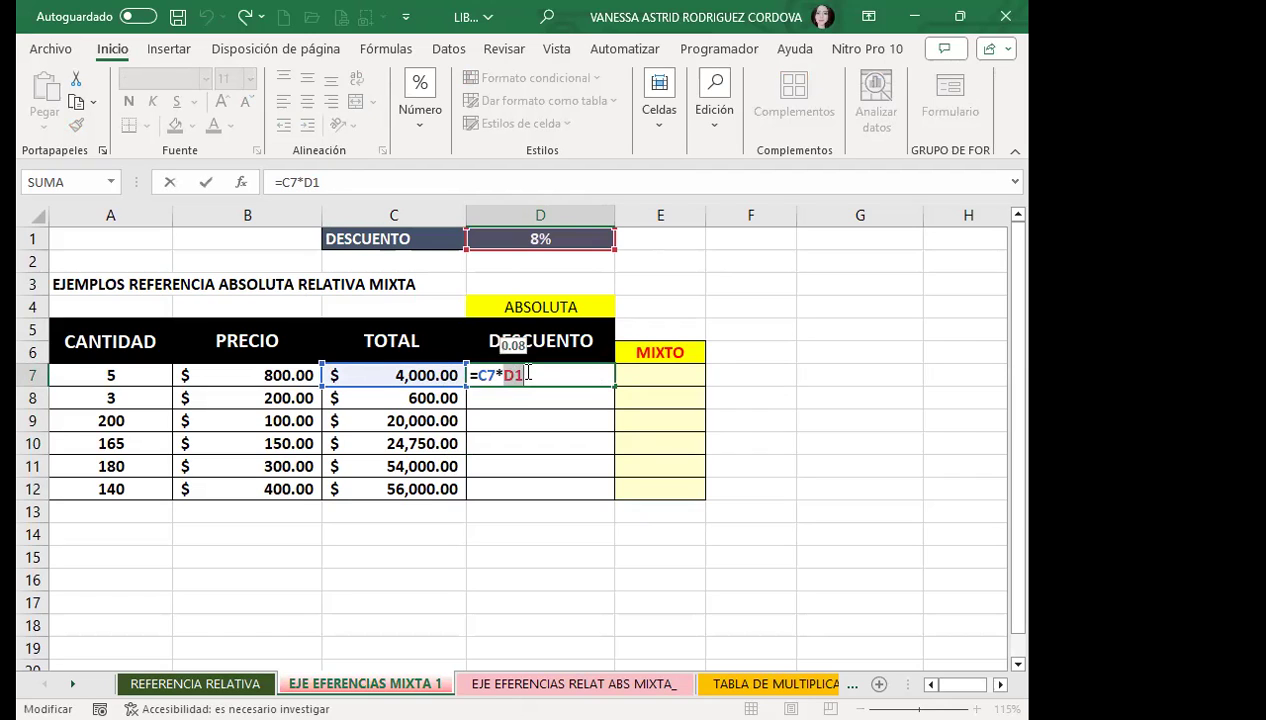
key(F4)
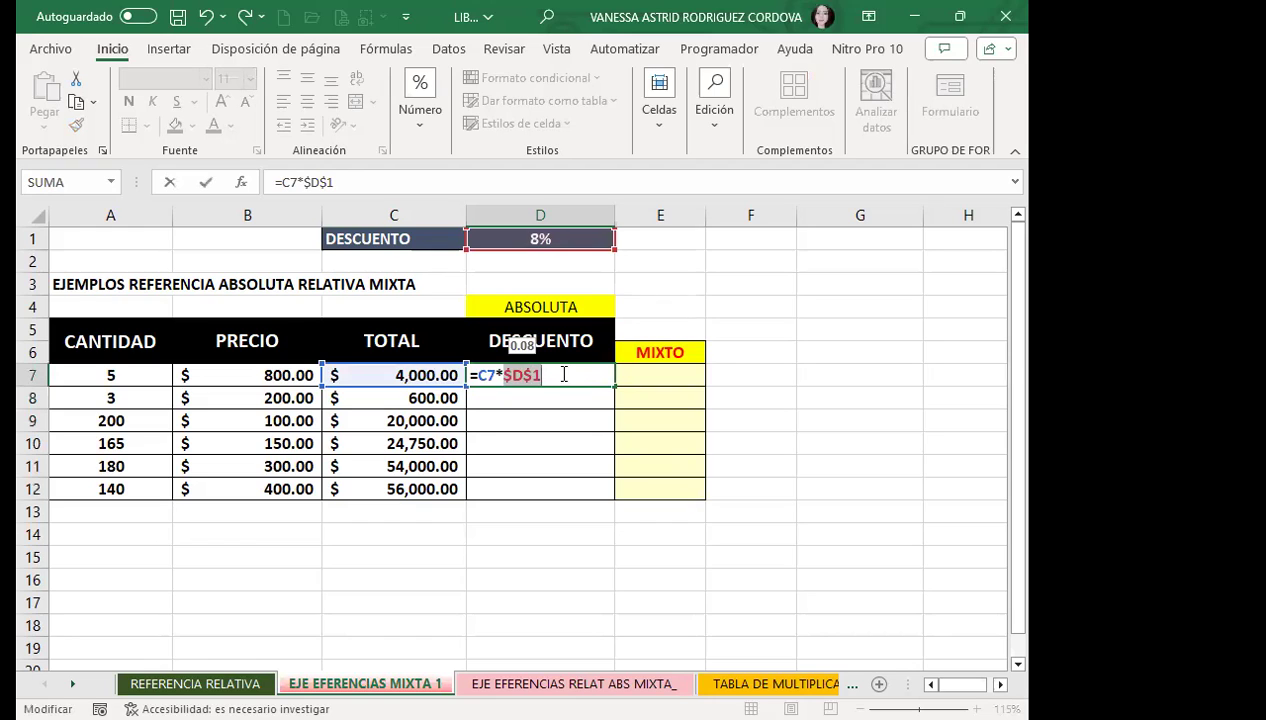
key(F4)
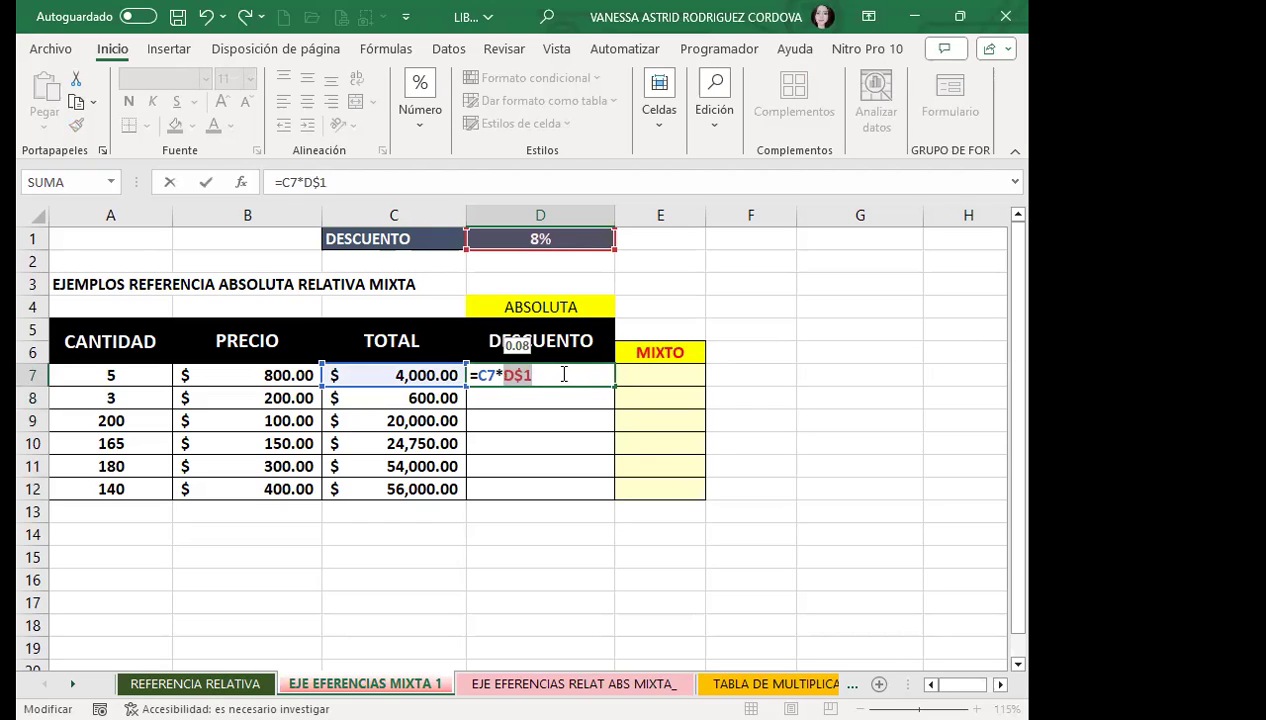
key(F4)
key(F4)
key(F4)
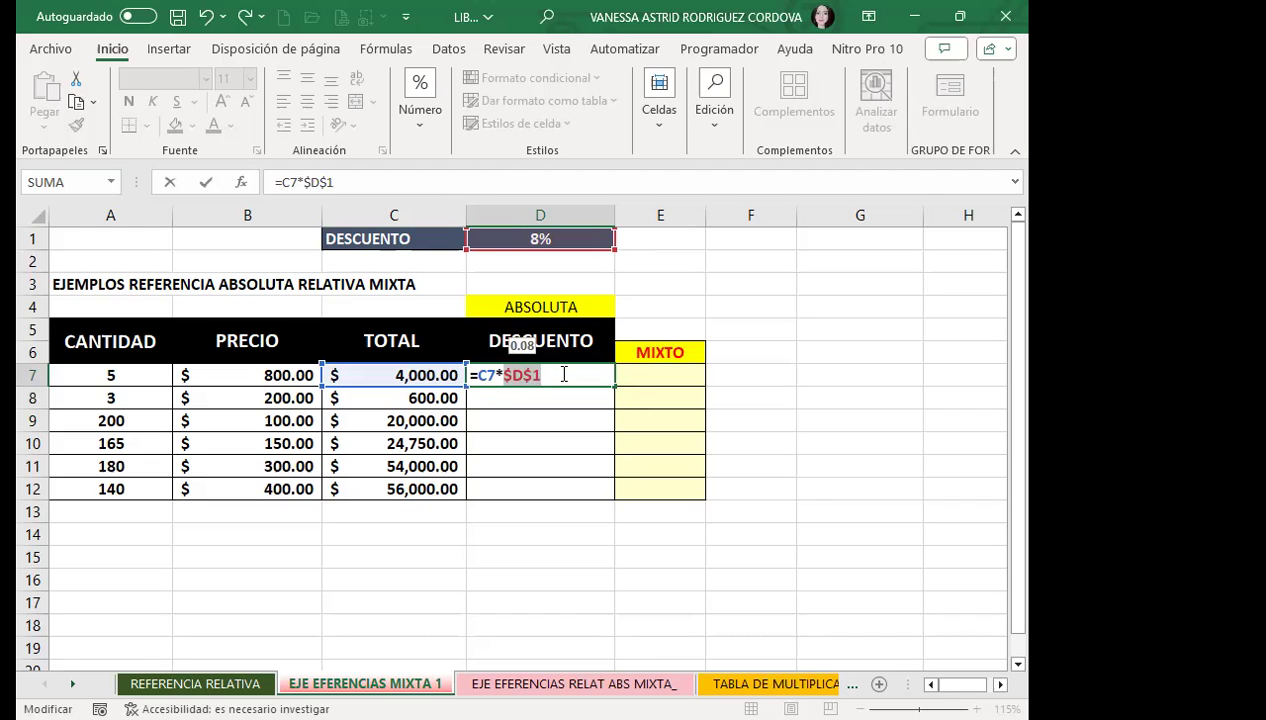
key(Return)
click(561, 374)
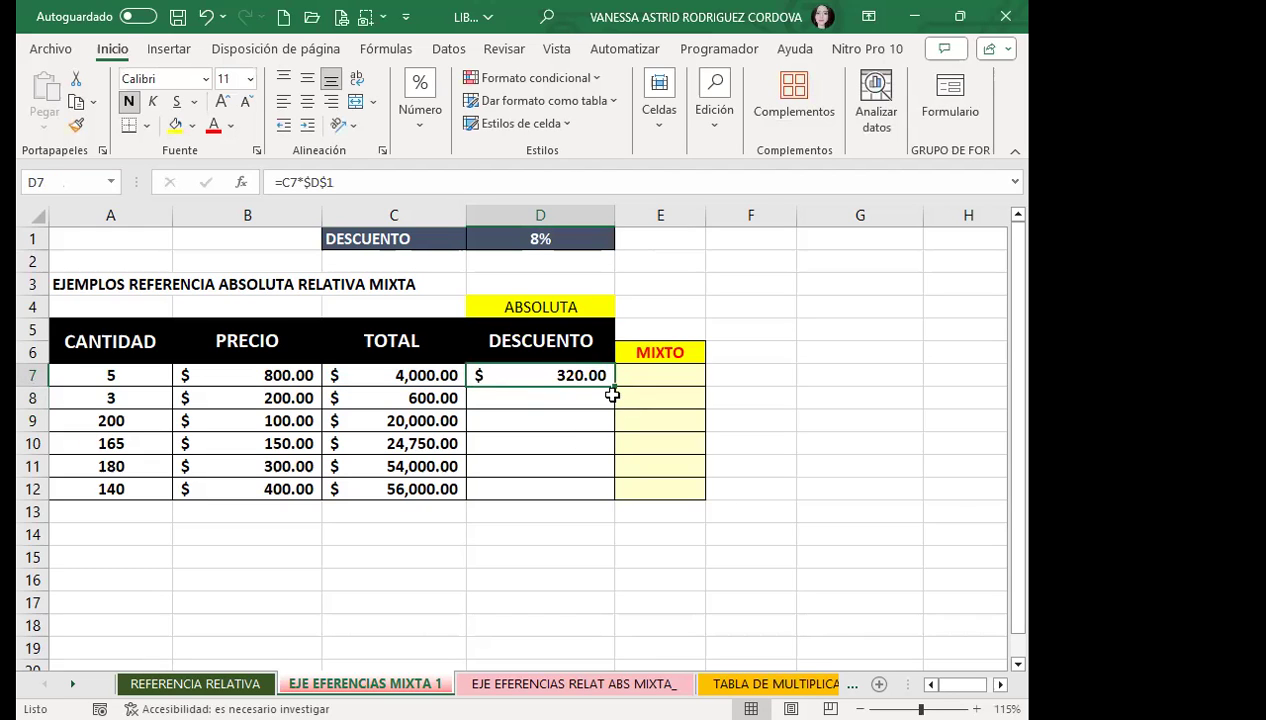
drag(614, 386, 607, 490)
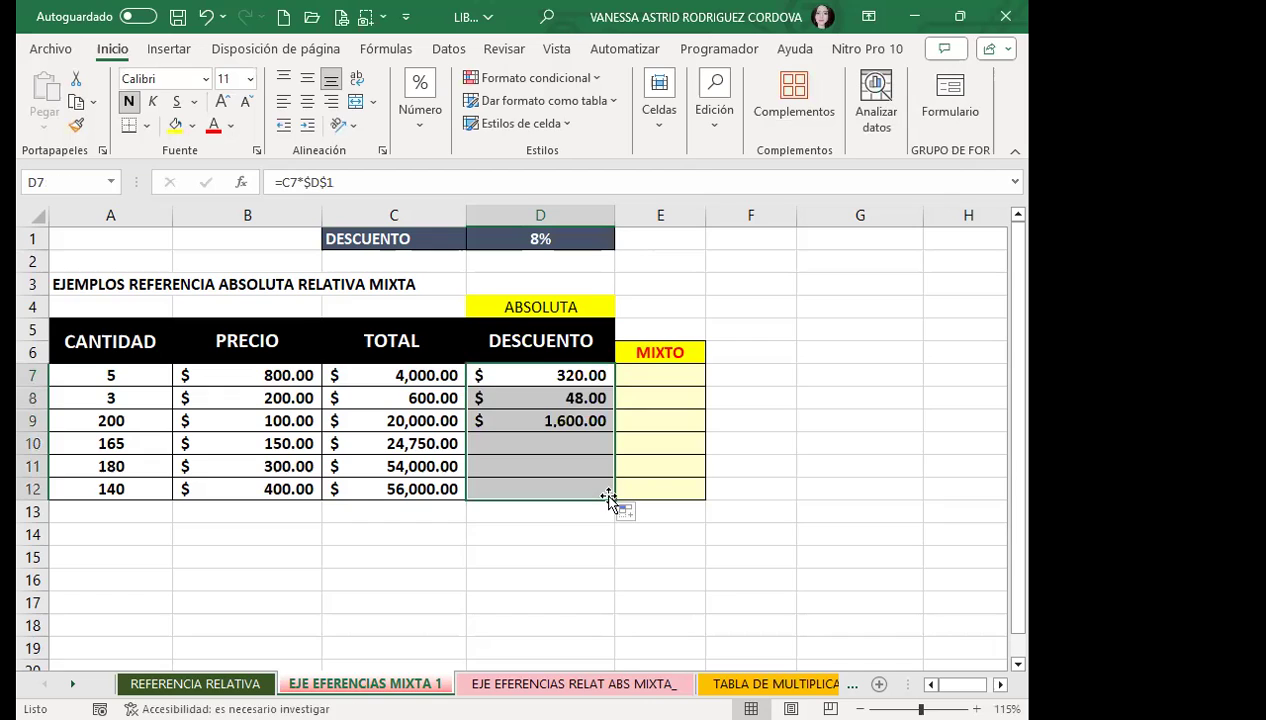
click(509, 486)
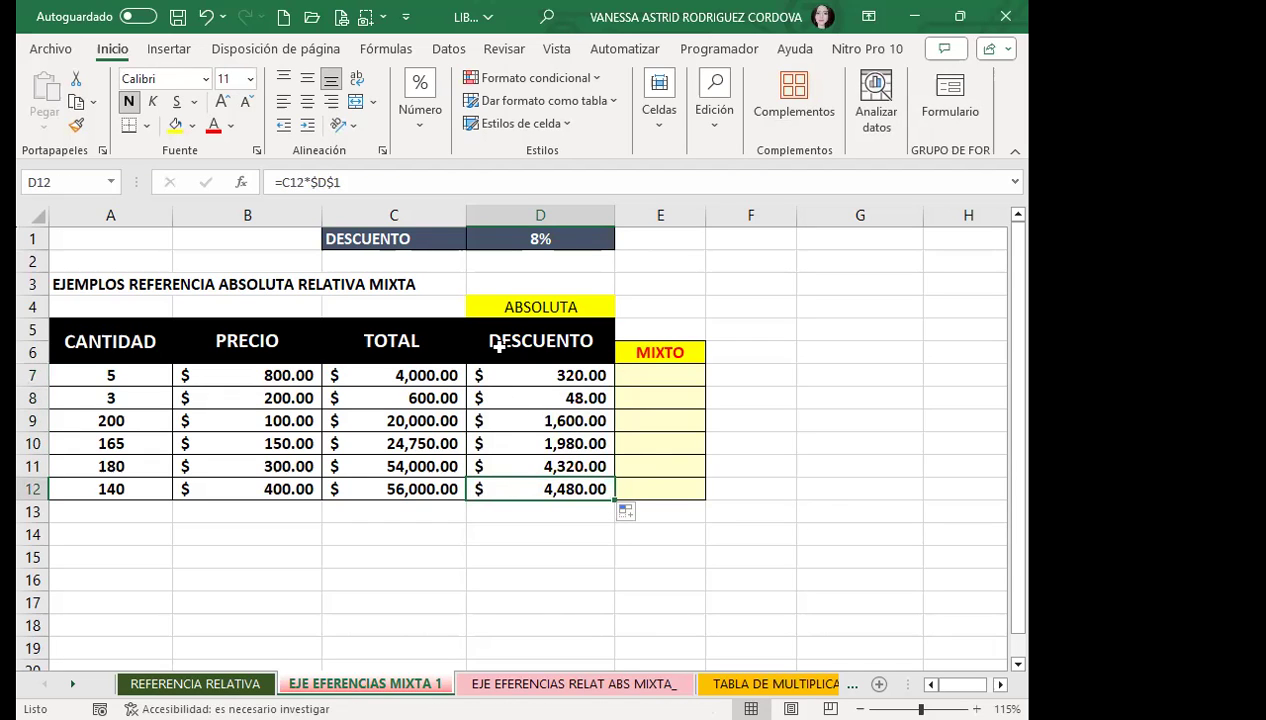
click(491, 376)
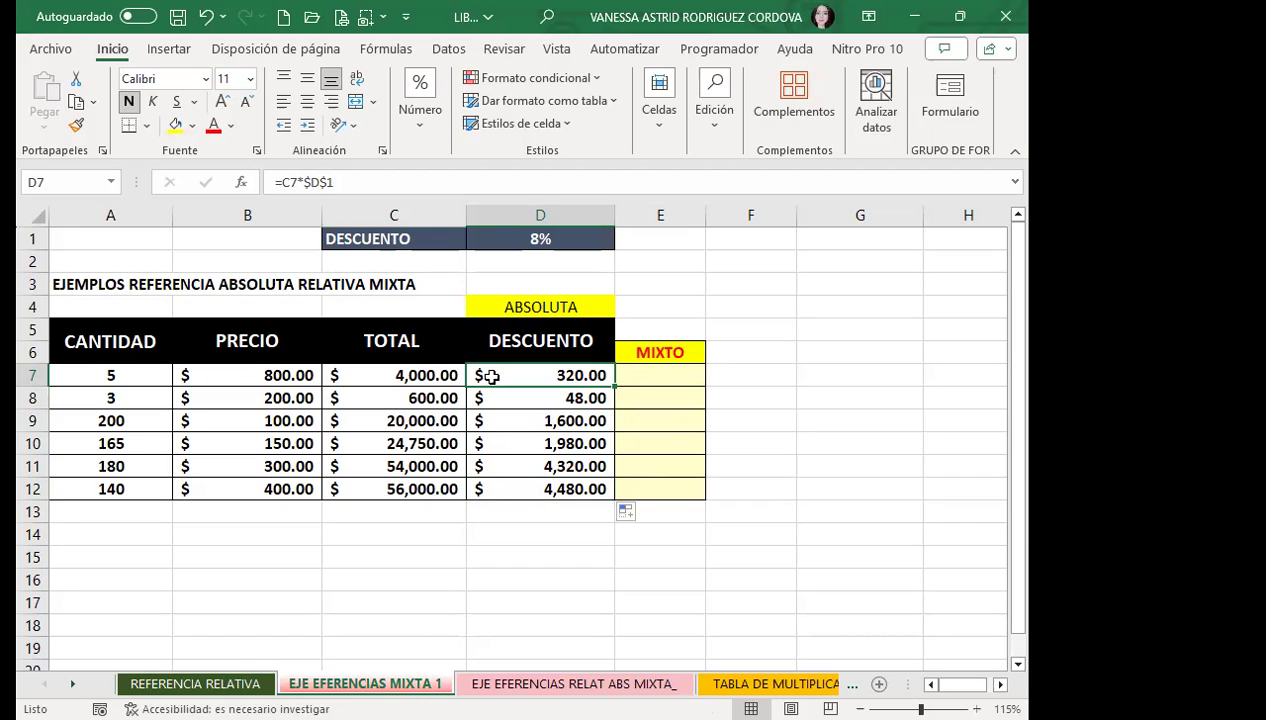
key(Down)
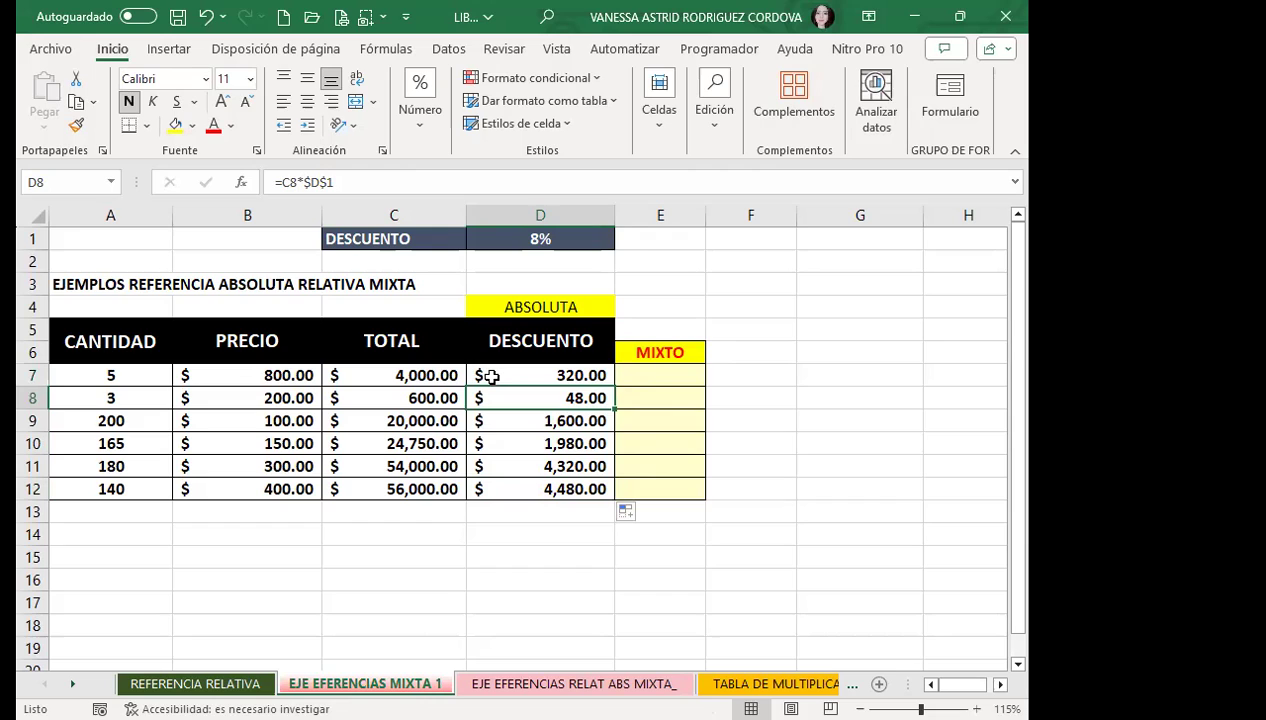
key(Down)
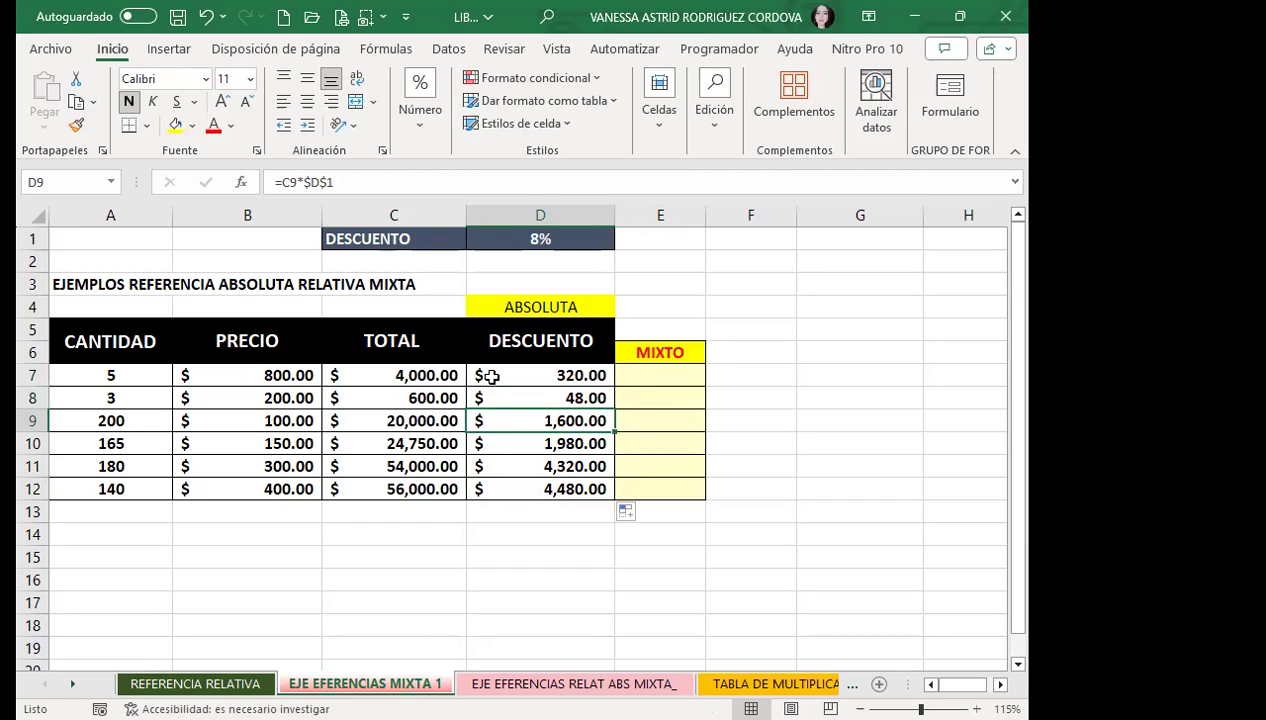
key(Down)
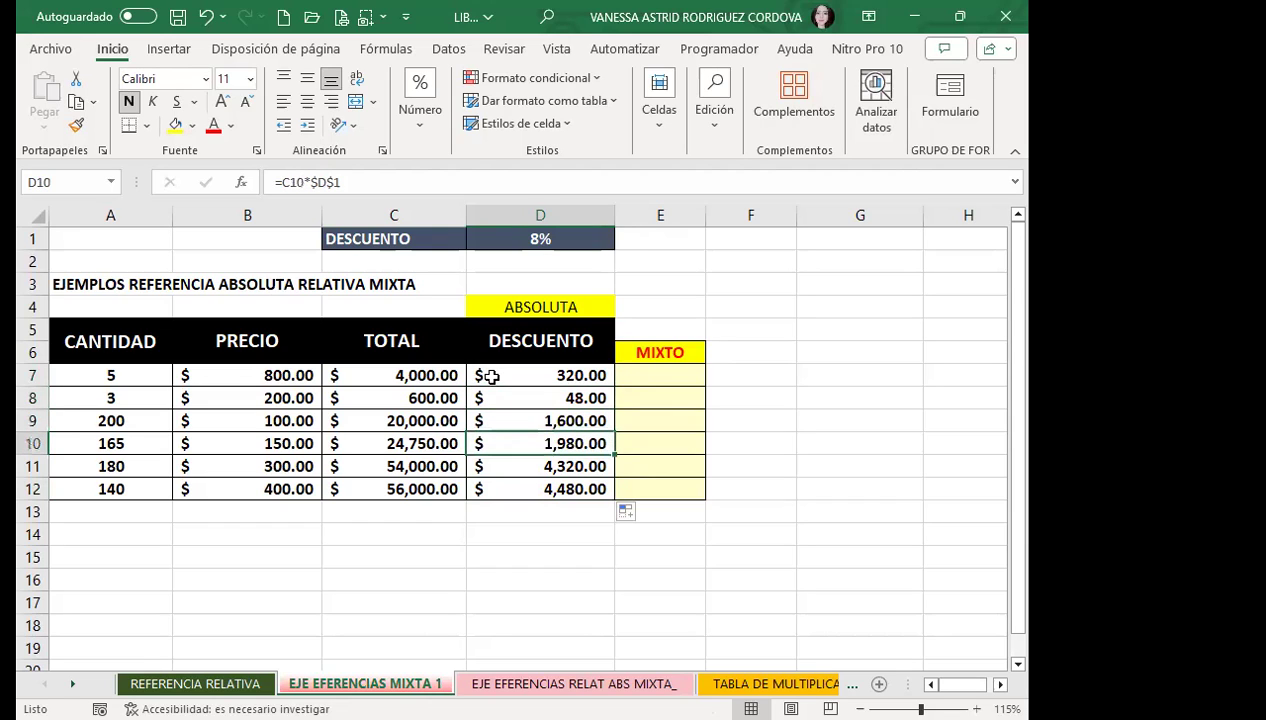
key(Down)
key(Down)
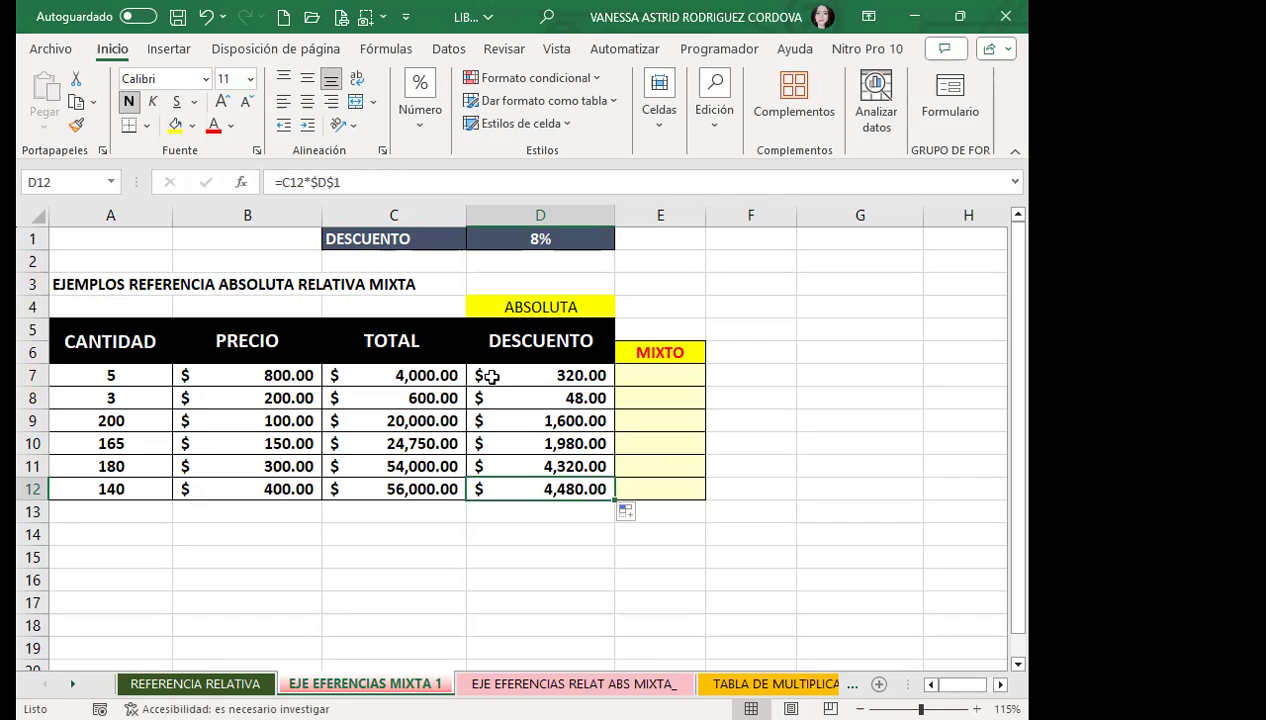
click(518, 374)
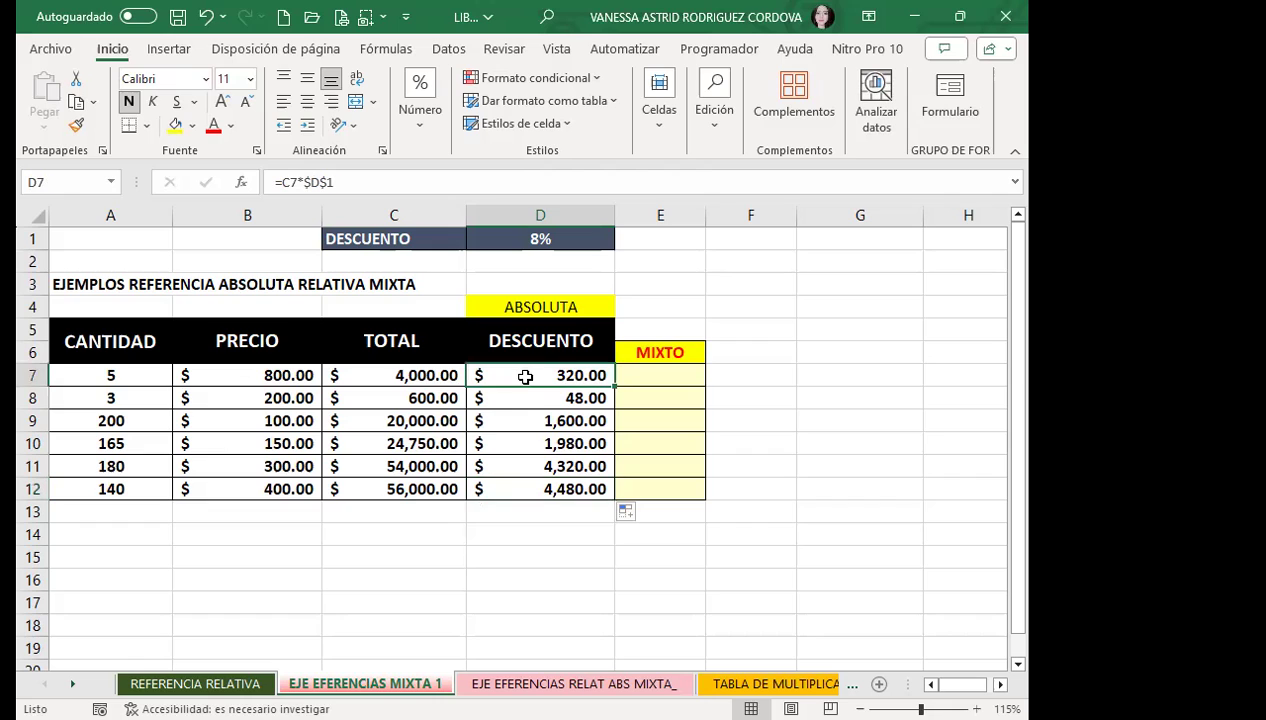
click(523, 404)
click(521, 424)
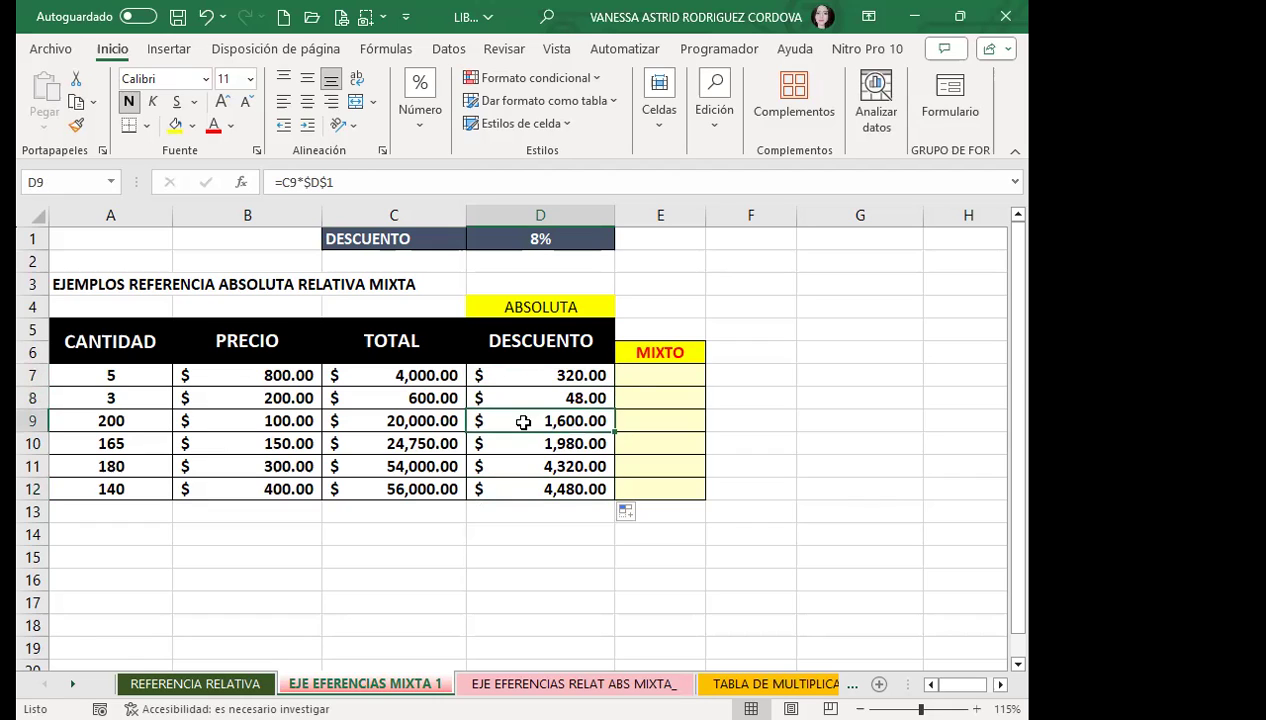
click(521, 443)
click(517, 469)
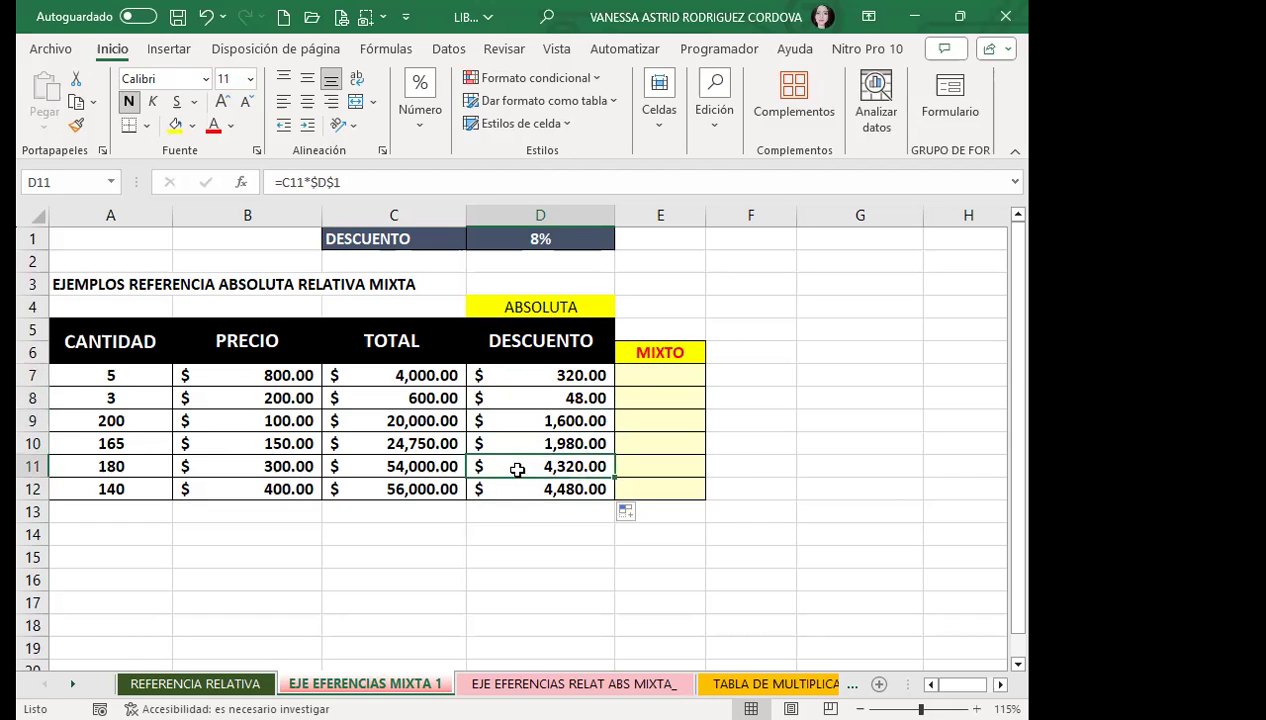
click(332, 183)
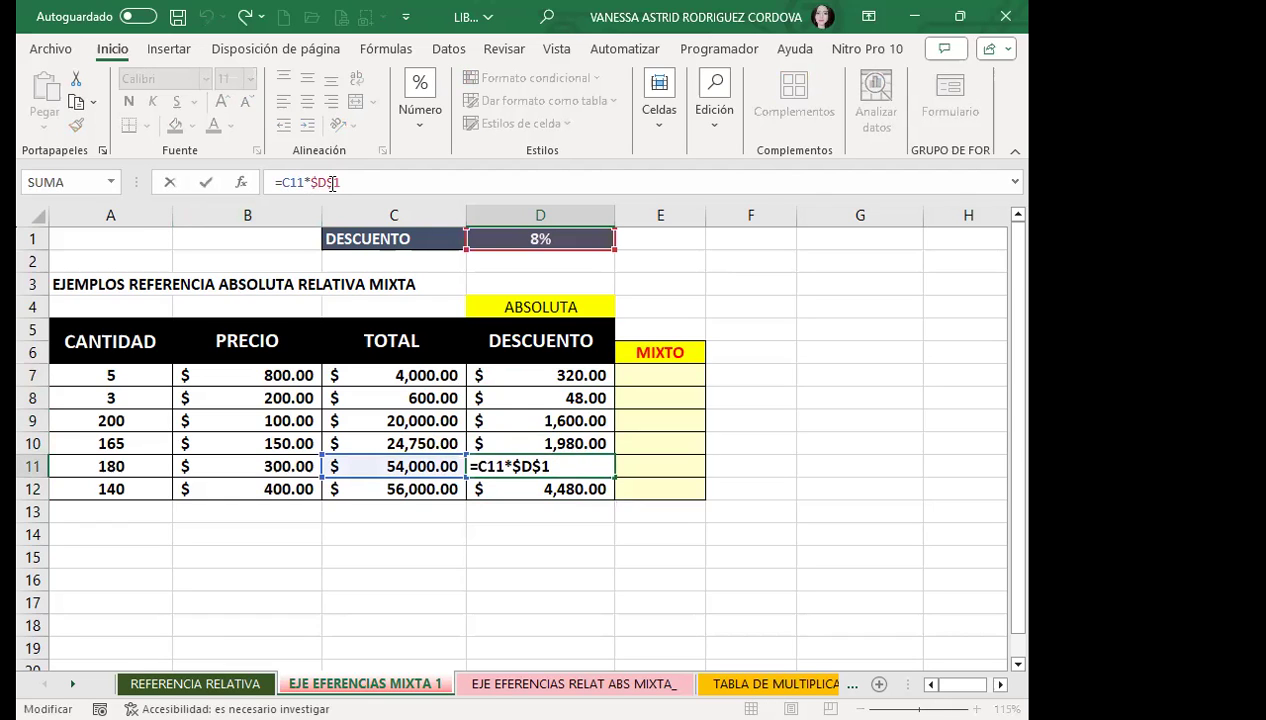
key(Return)
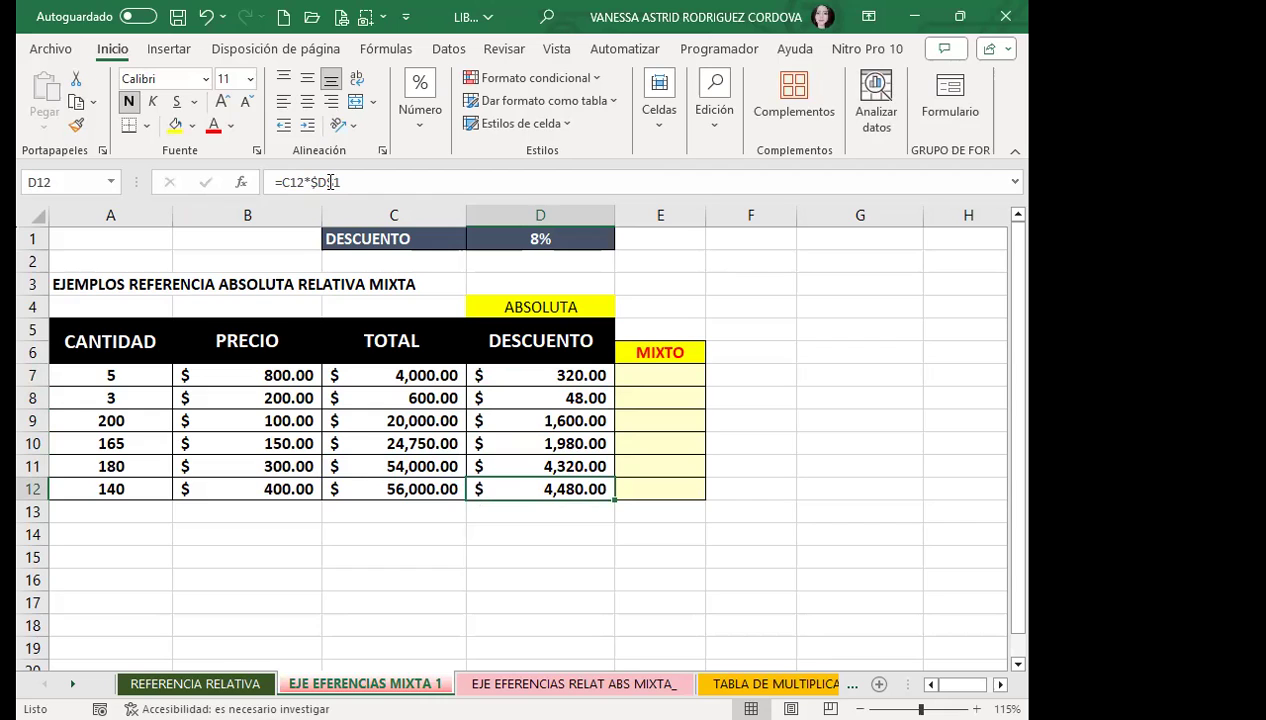
click(330, 182)
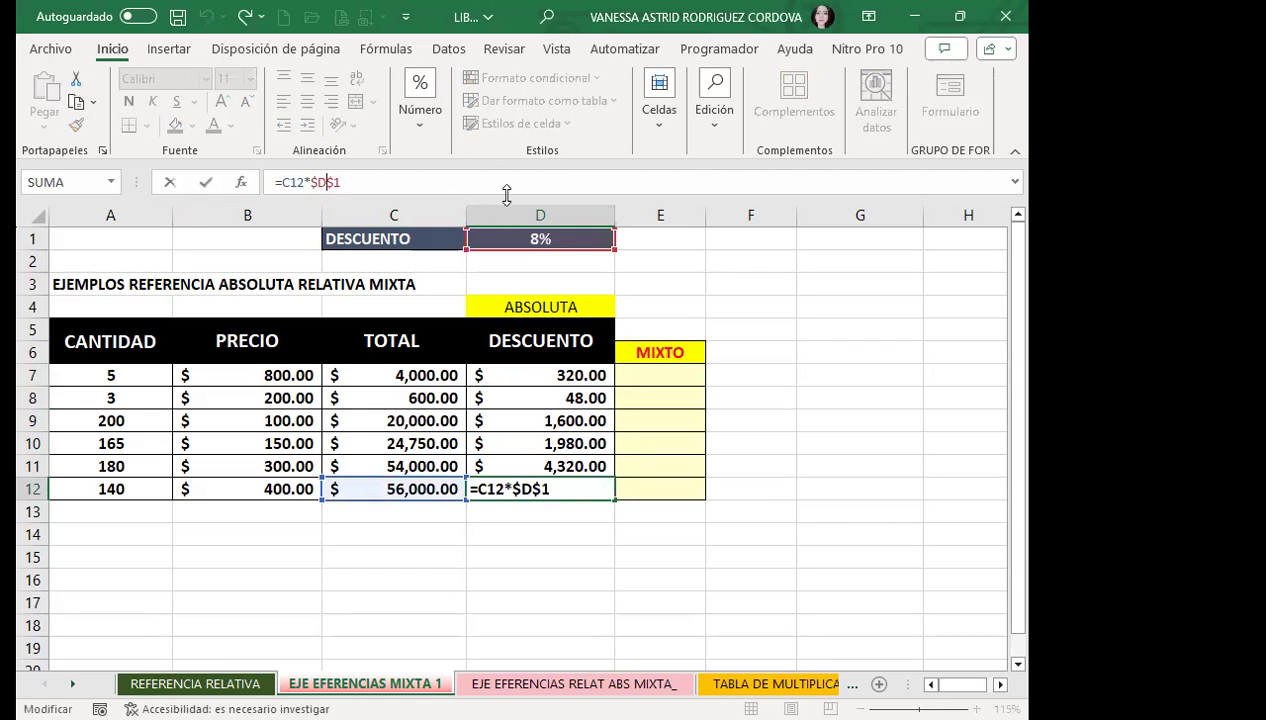
key(Return)
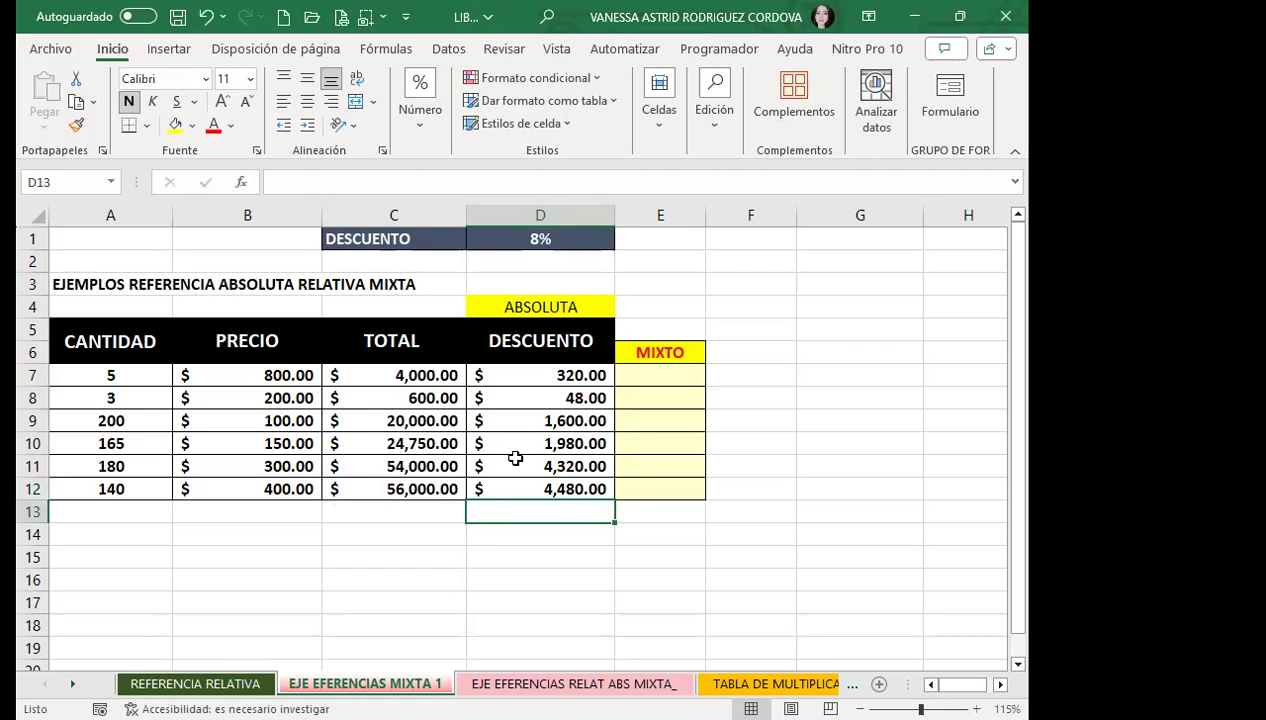
click(515, 484)
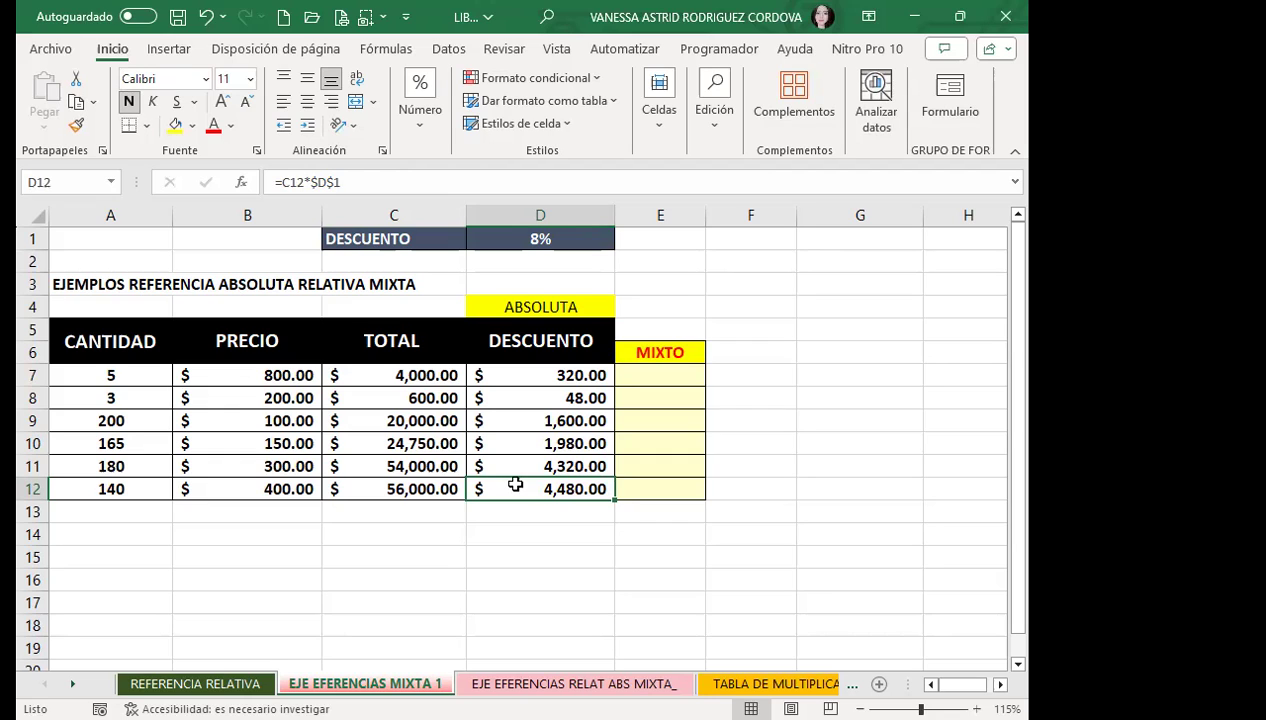
click(416, 375)
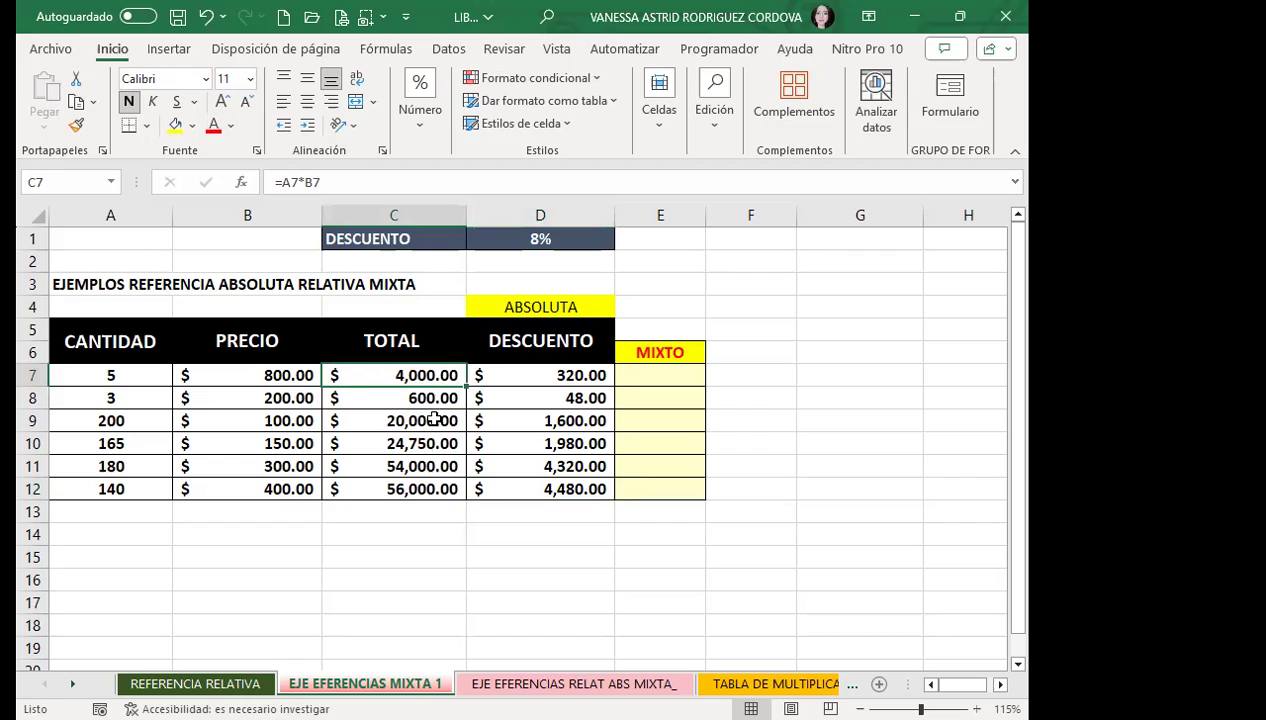
click(418, 490)
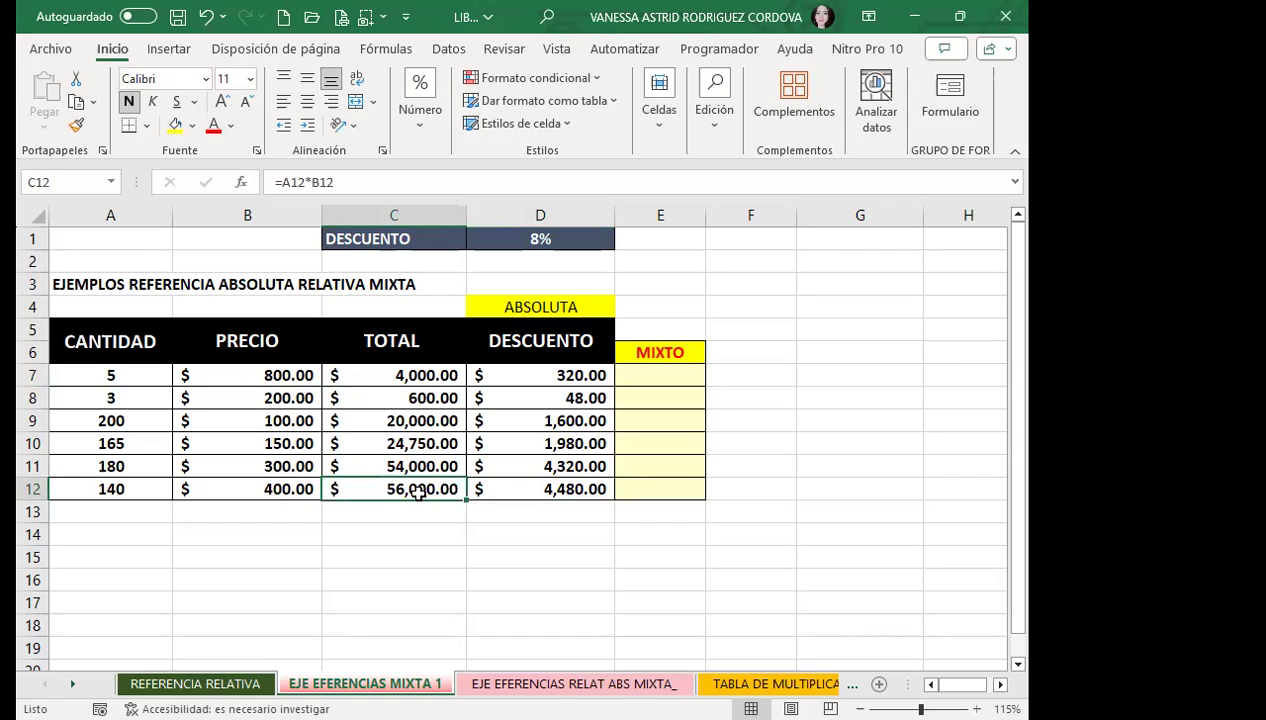
click(528, 368)
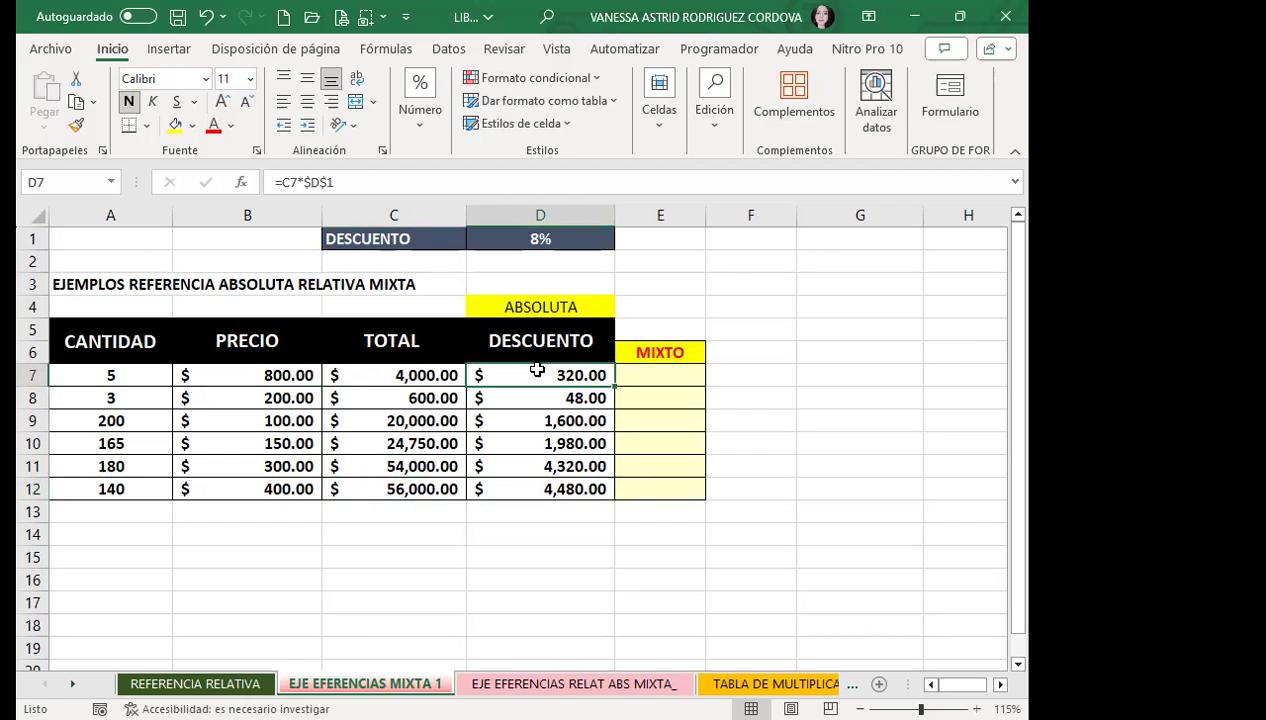
click(323, 182)
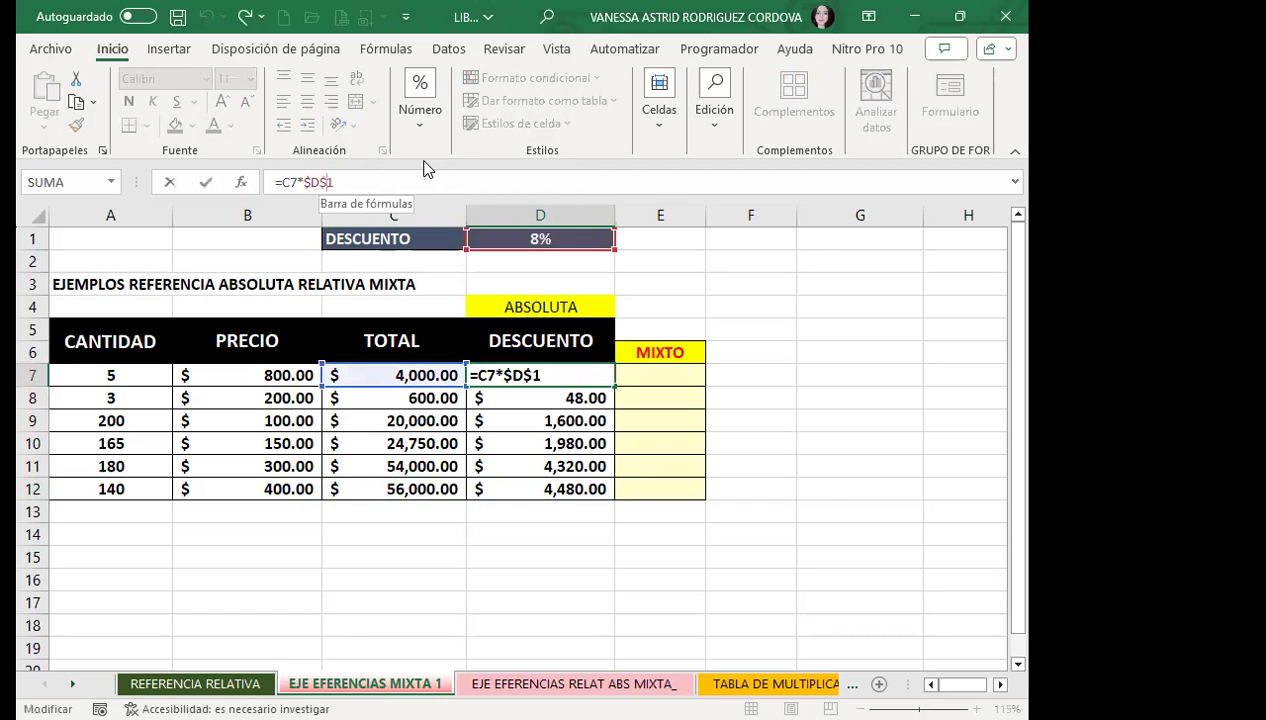
key(Return)
key(Down)
key(Down)
key(Down)
key(Down)
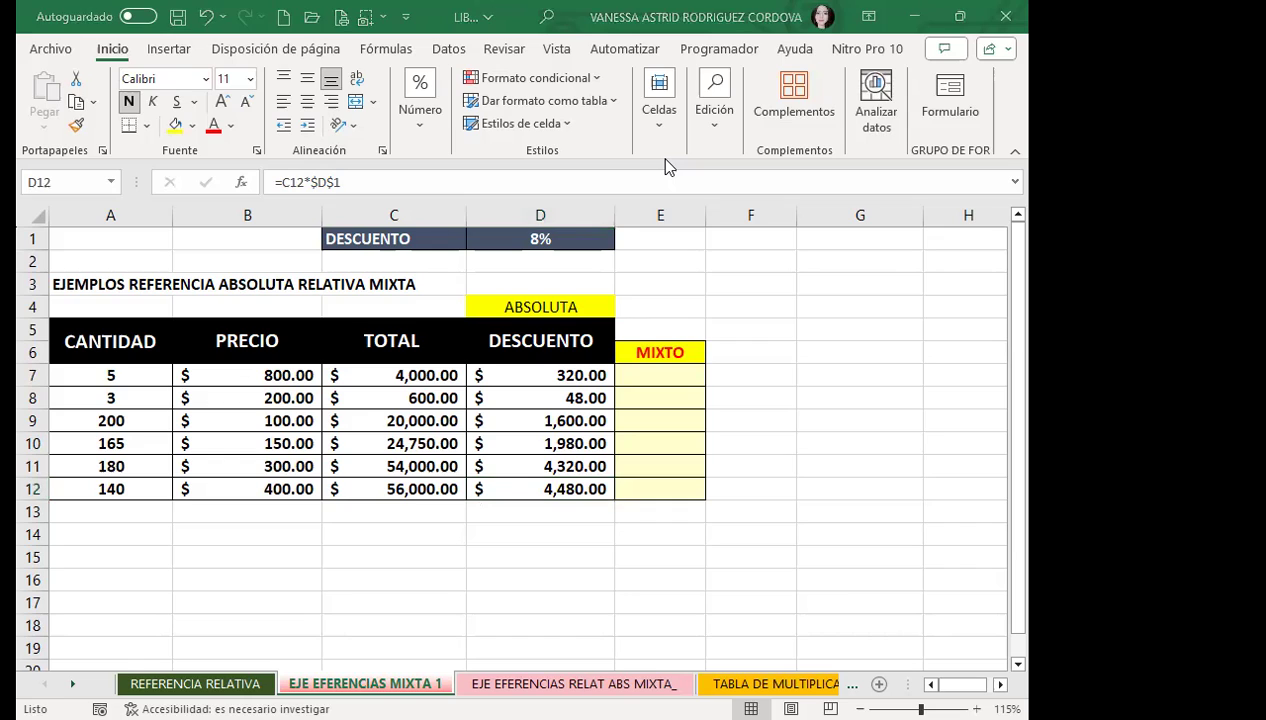
click(555, 380)
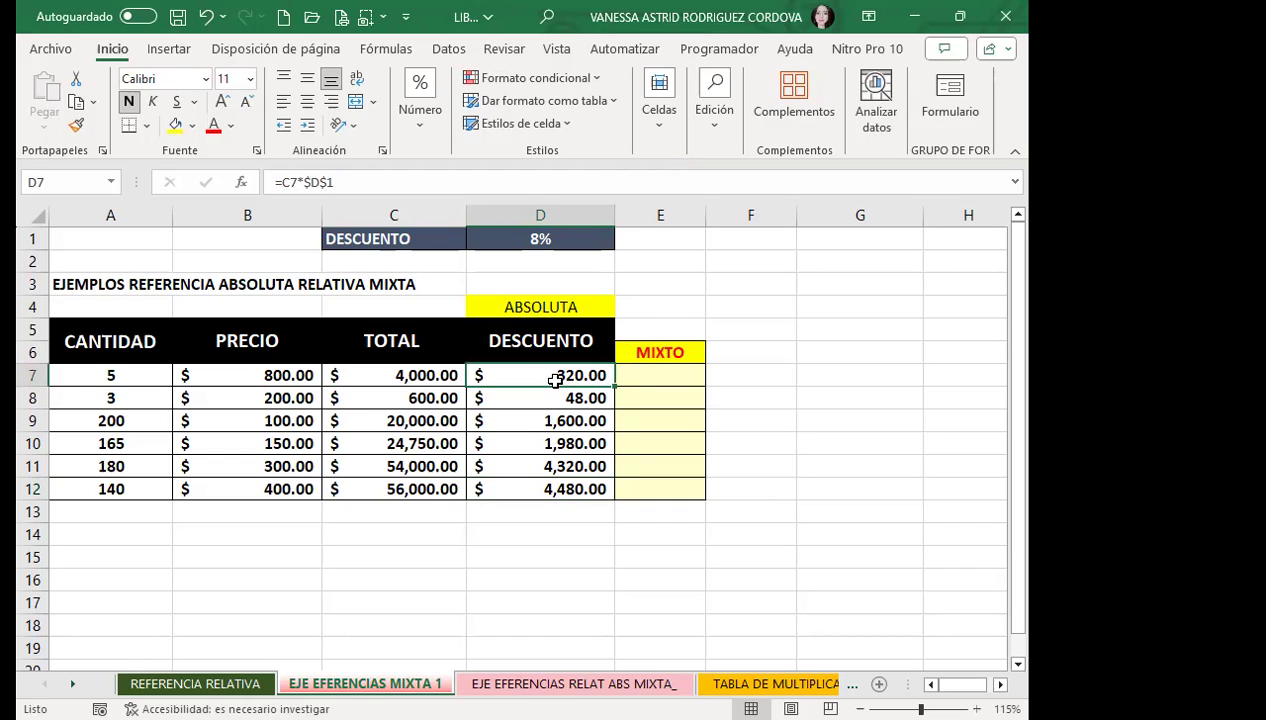
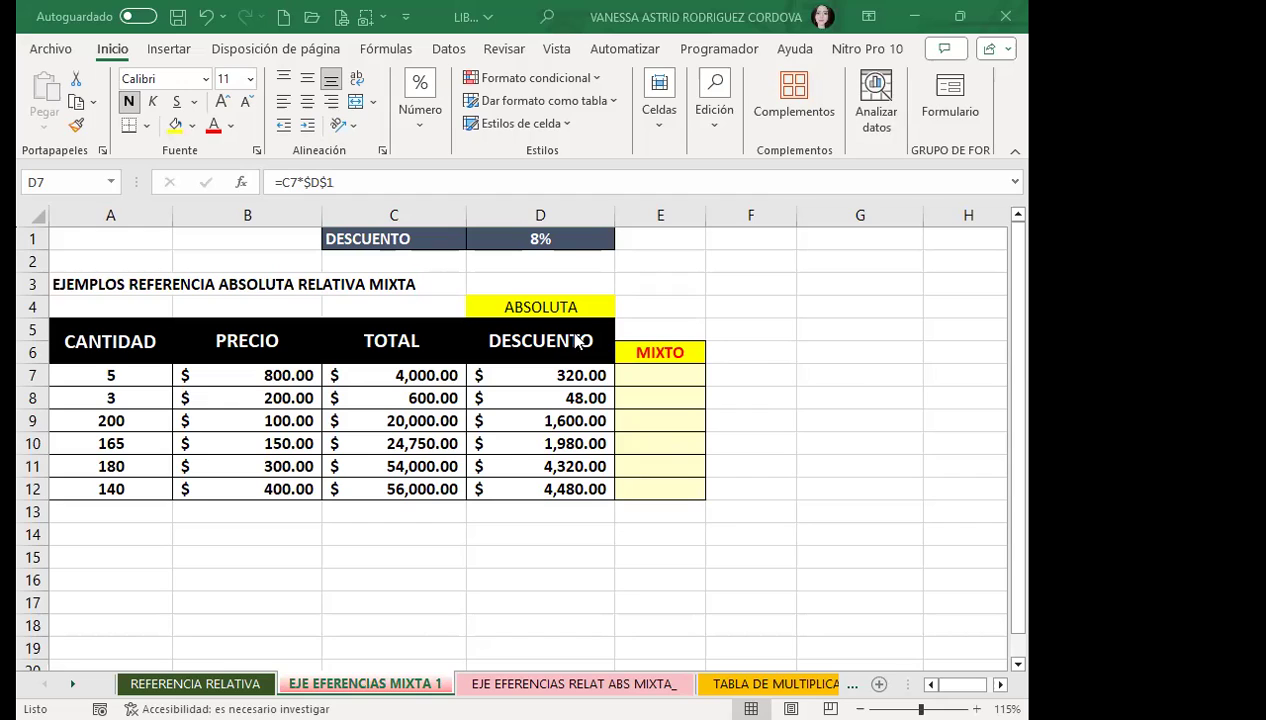
Review the absolute-reference discount formula in D7 and the 8% rate in D1.
click(505, 368)
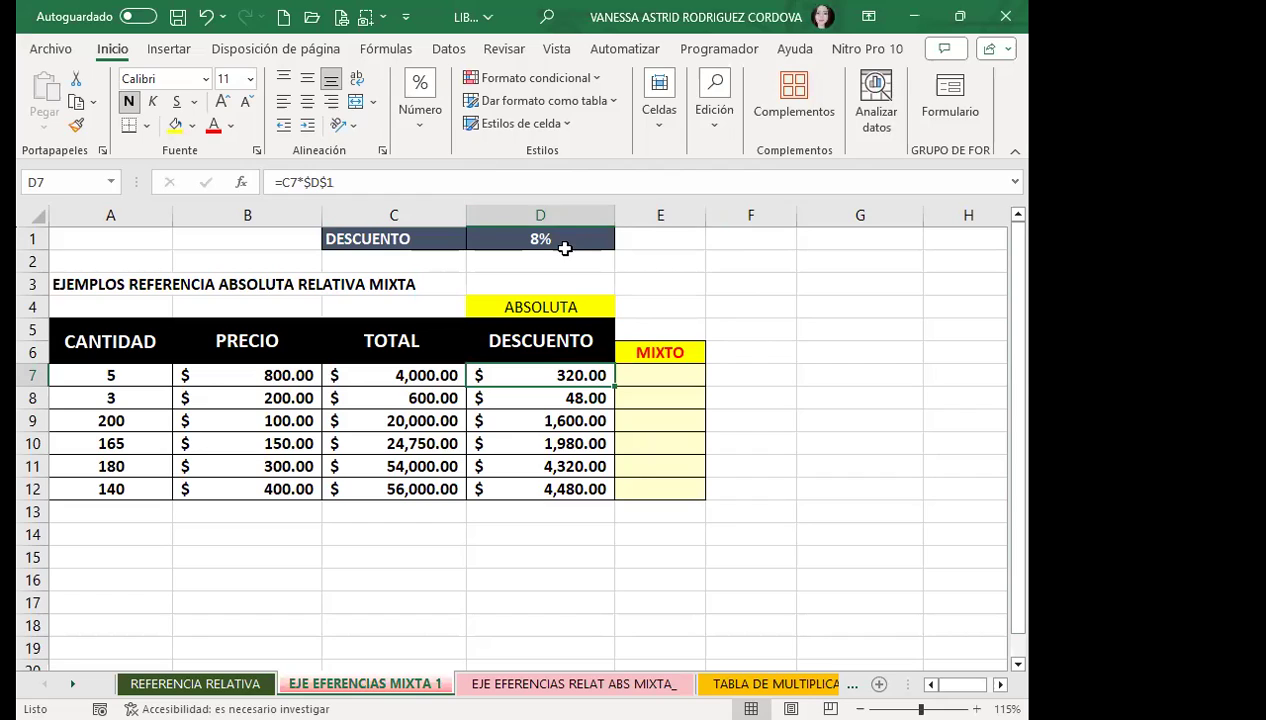
click(568, 240)
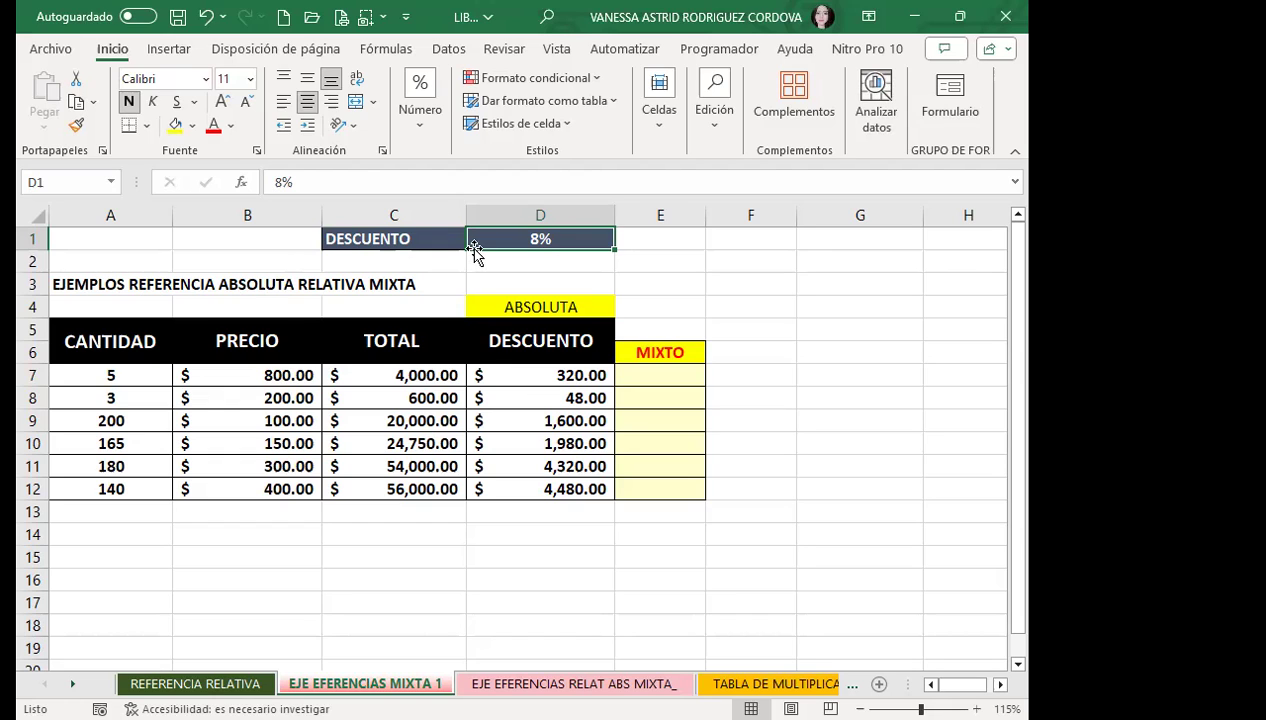
click(529, 262)
click(511, 283)
click(511, 303)
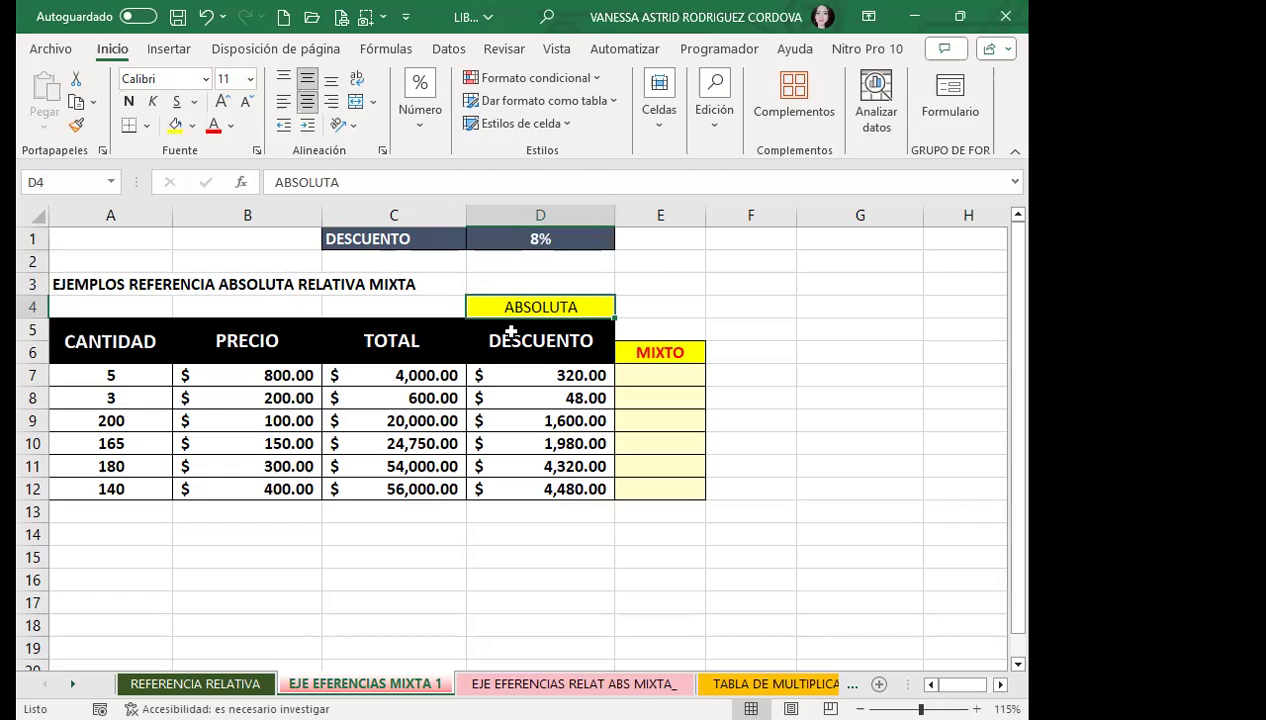
click(530, 262)
click(545, 284)
click(551, 306)
click(500, 376)
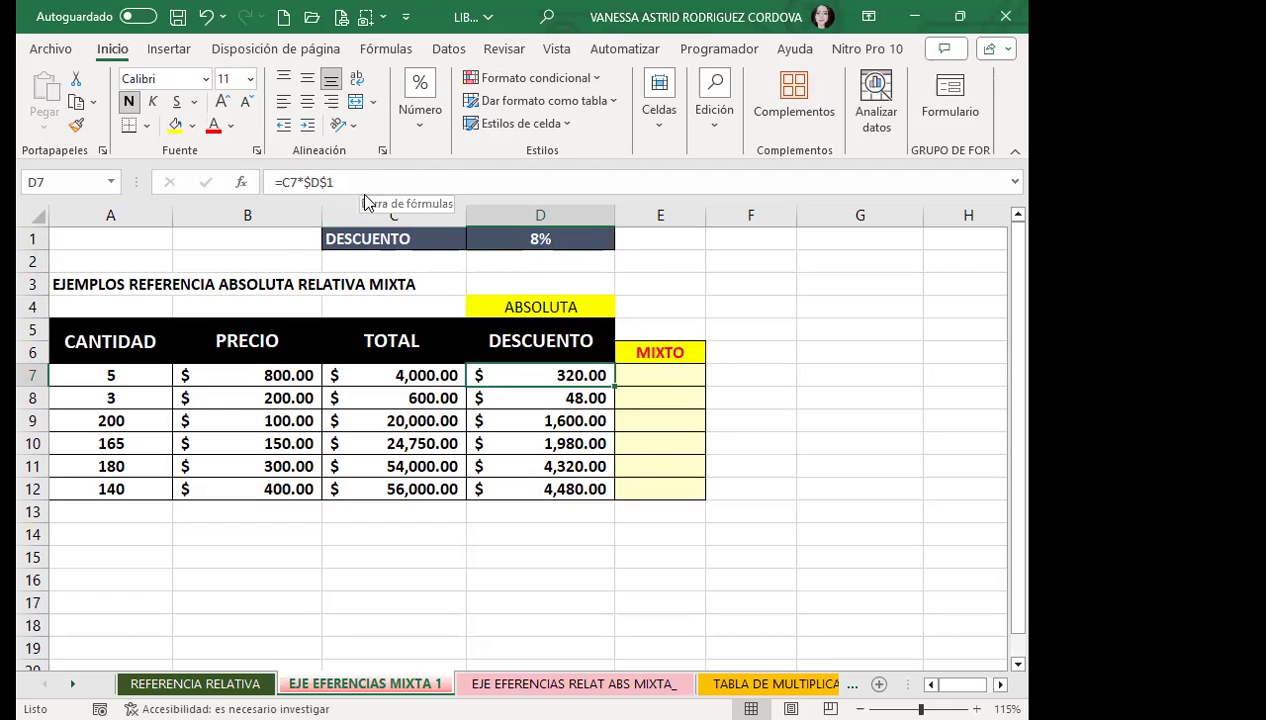
click(640, 688)
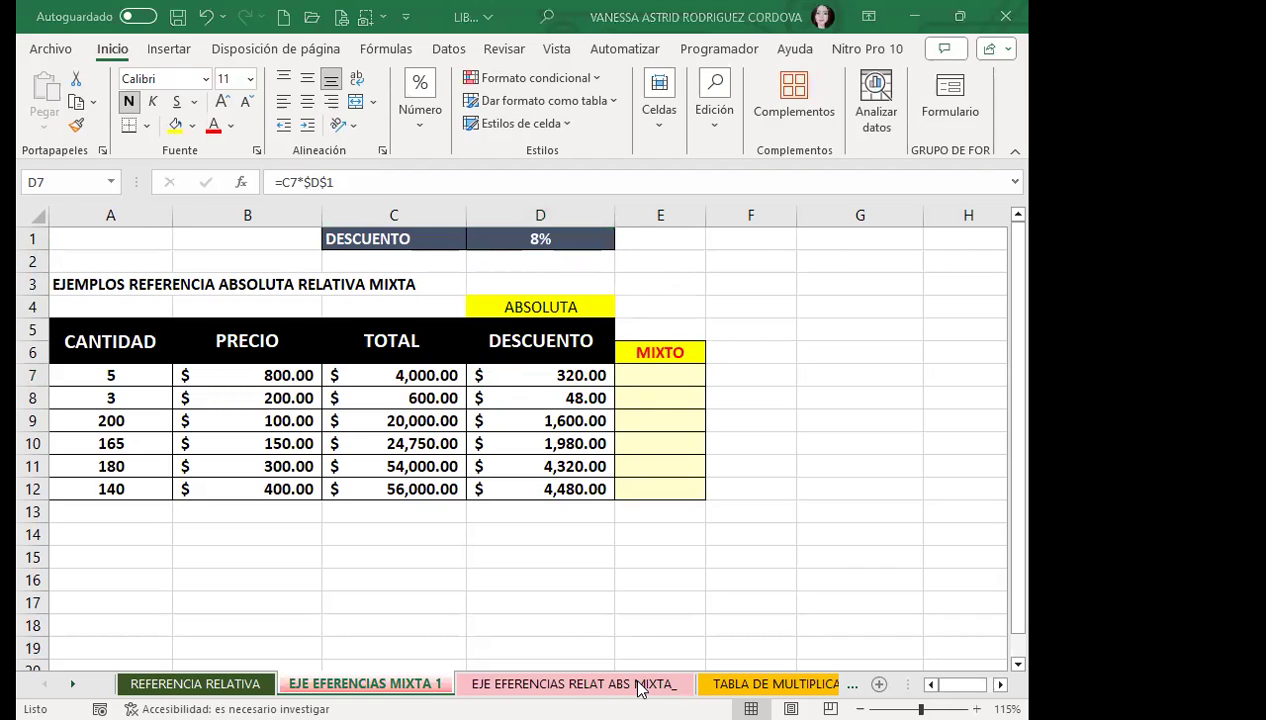
Consult the mixed-references presentation, then re-confirm the D7 formula unchanged.
key(alt+Tab)
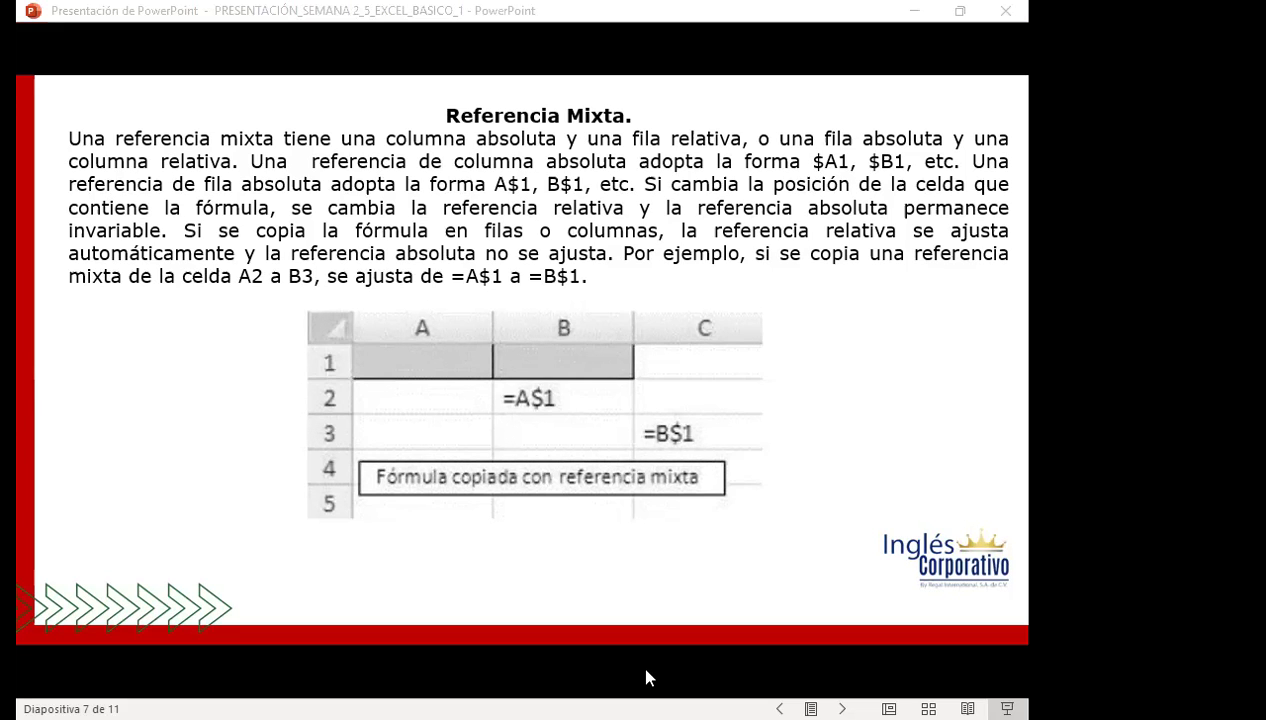
key(alt+Tab)
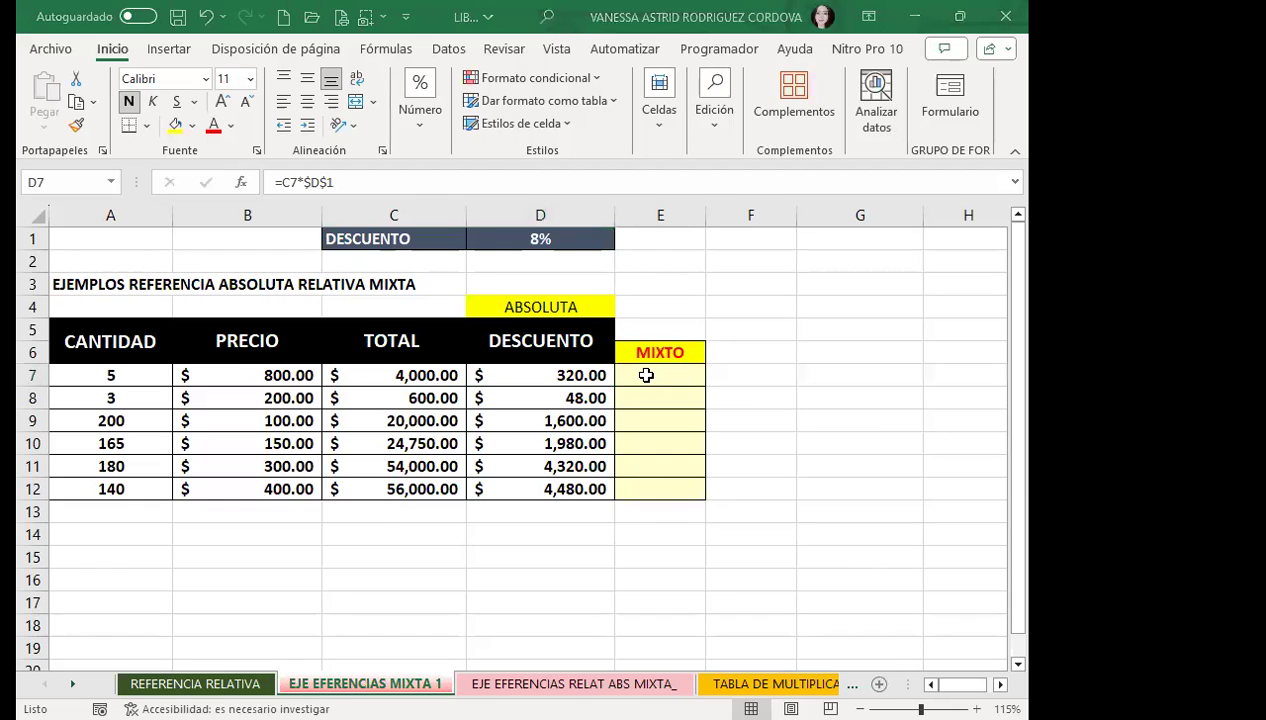
key(F2)
key(Return)
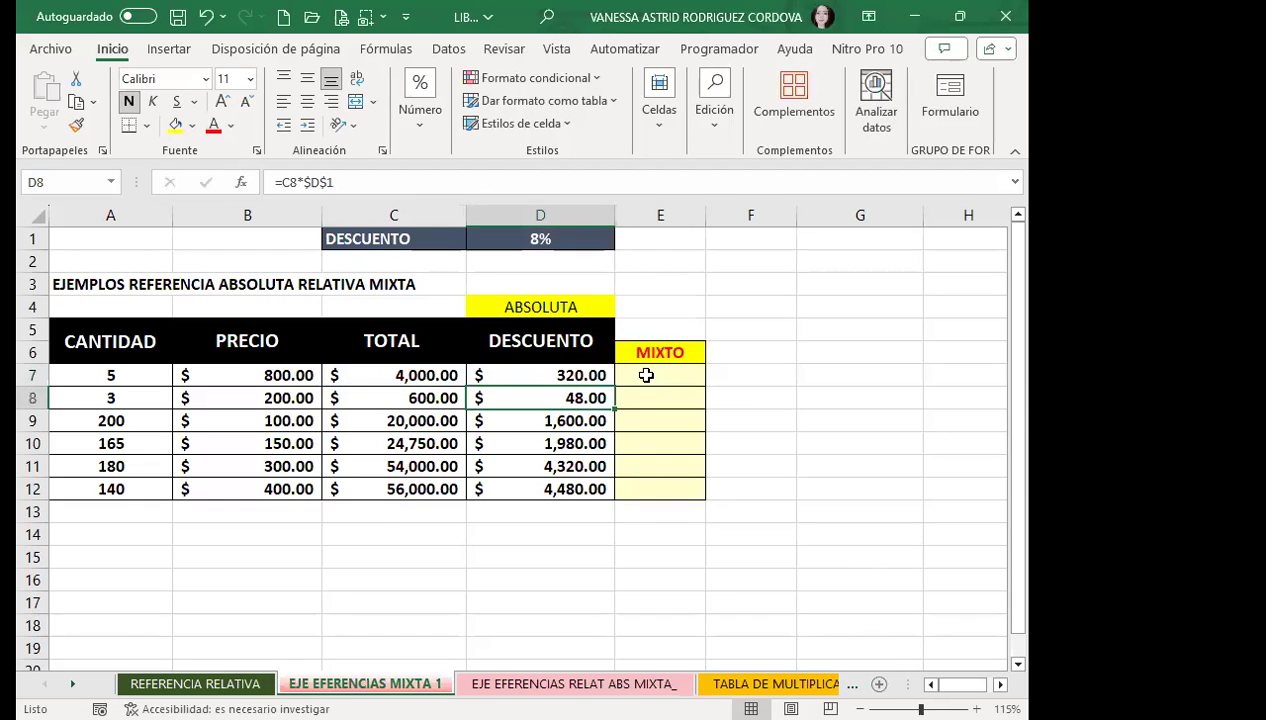
Select E7 and point out the 8% rate in D1 and the TOTAL values C7:C12.
click(646, 375)
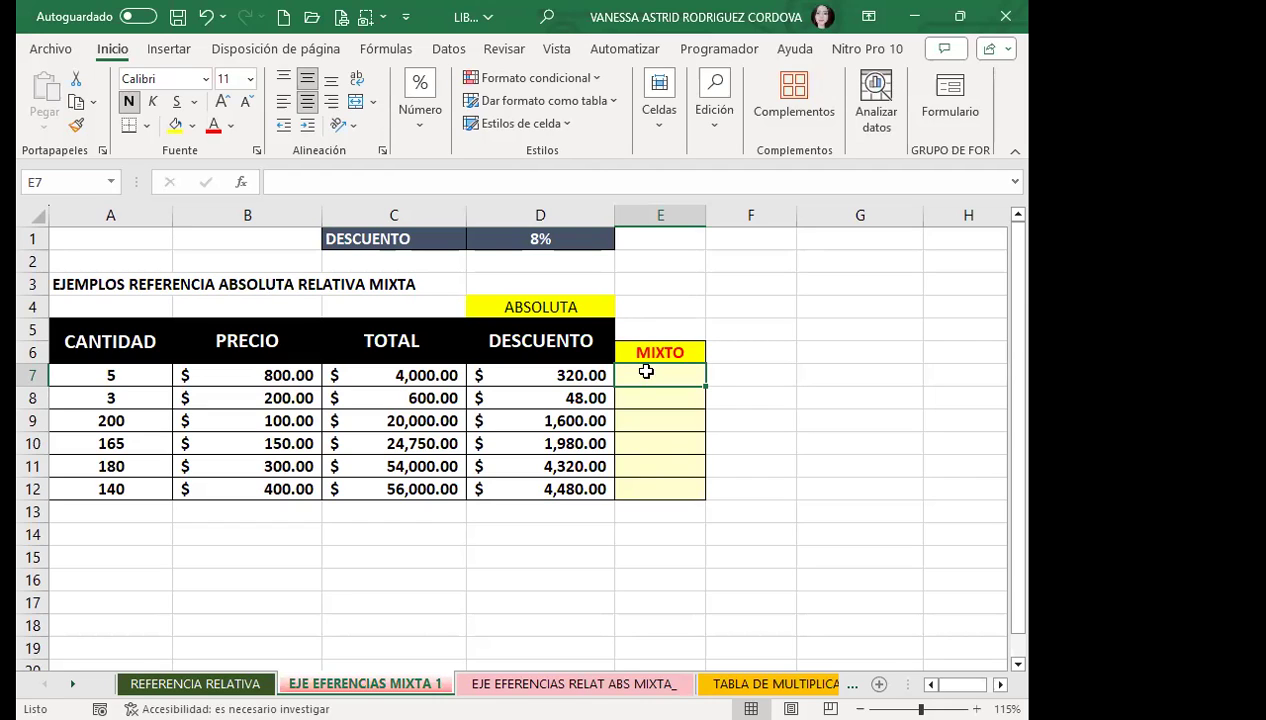
click(499, 240)
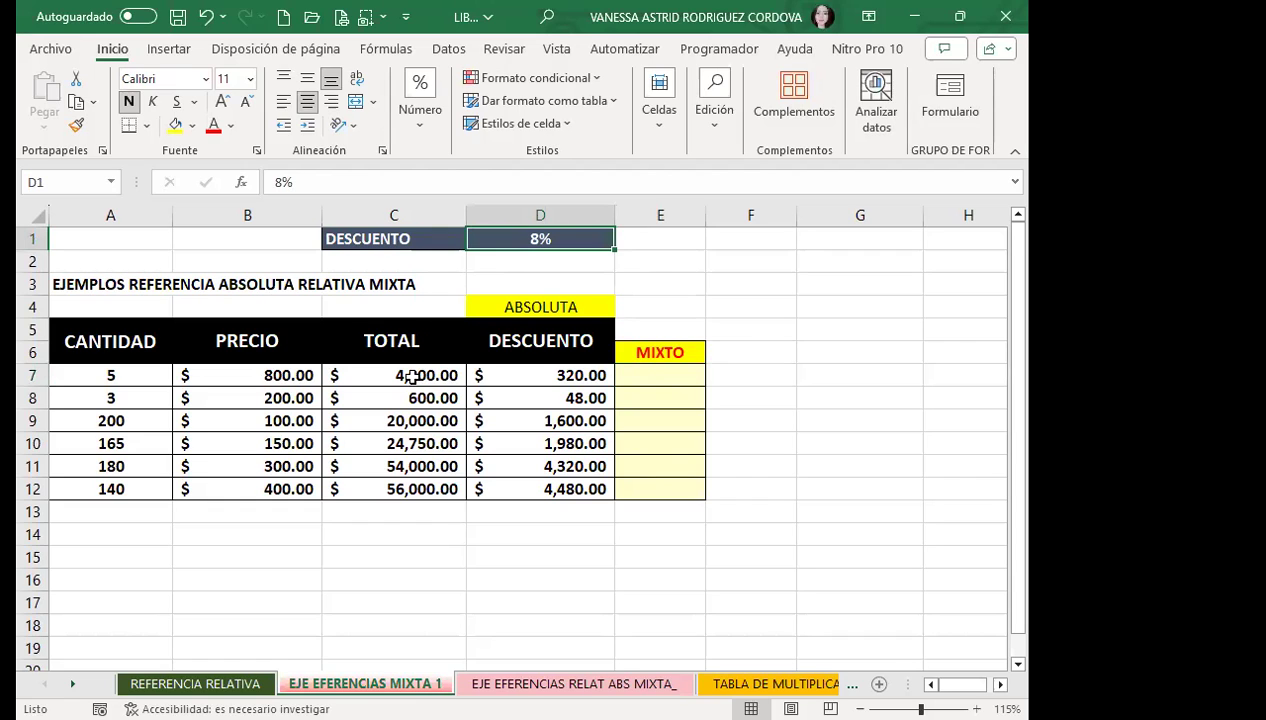
mouse_move(420, 375)
mouse_down()
mouse_move(408, 497)
mouse_move(376, 494)
mouse_up()
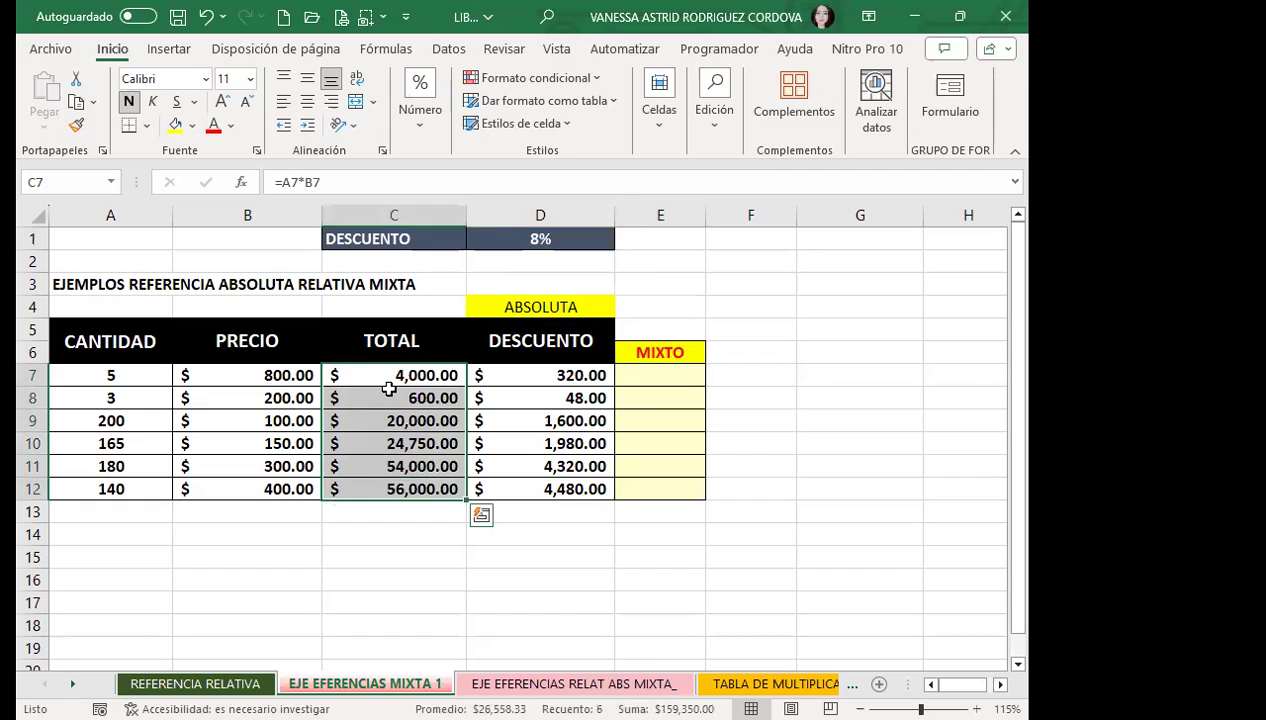
click(674, 380)
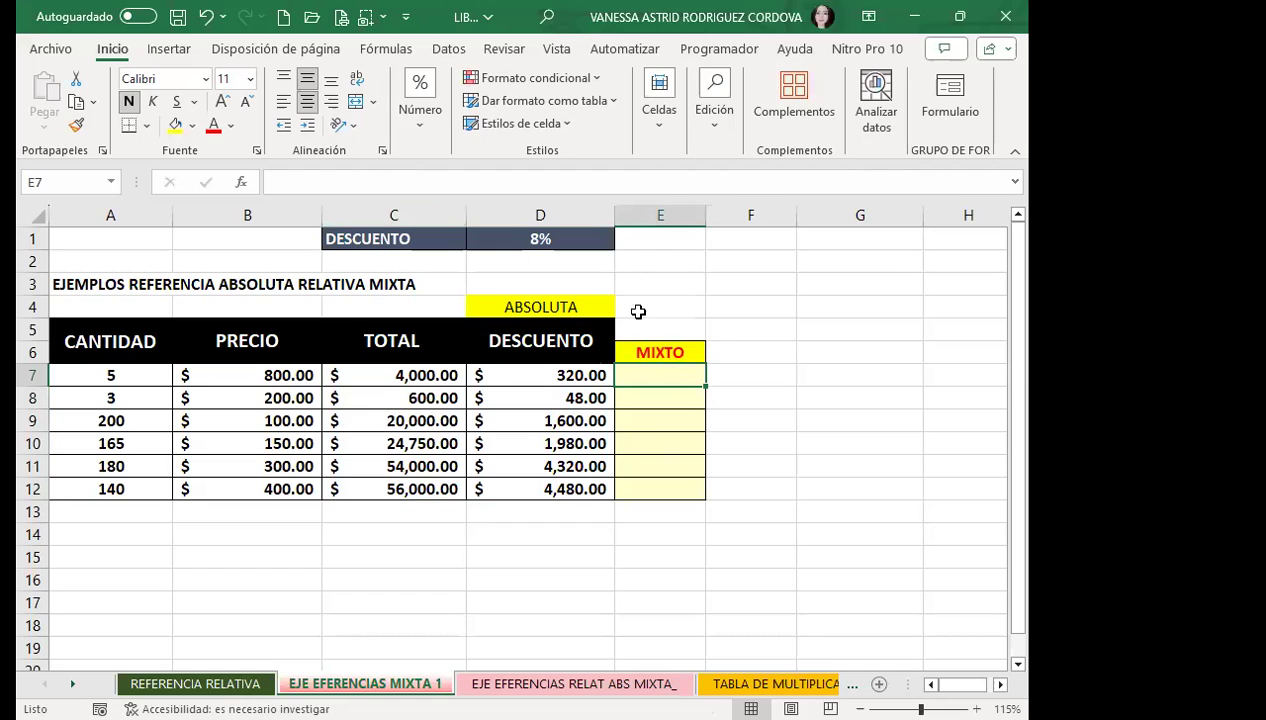
Enter =C7*D$1 in E7, locking only the row of the D1 rate.
text(=)
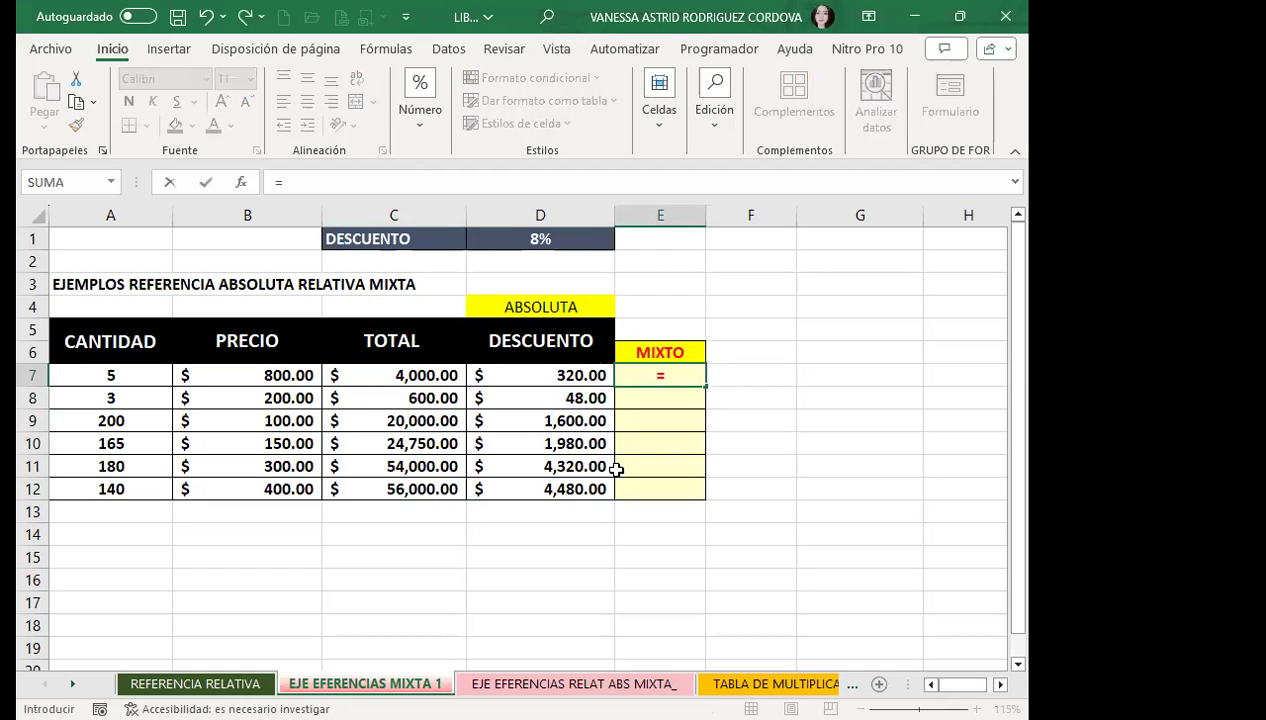
click(371, 377)
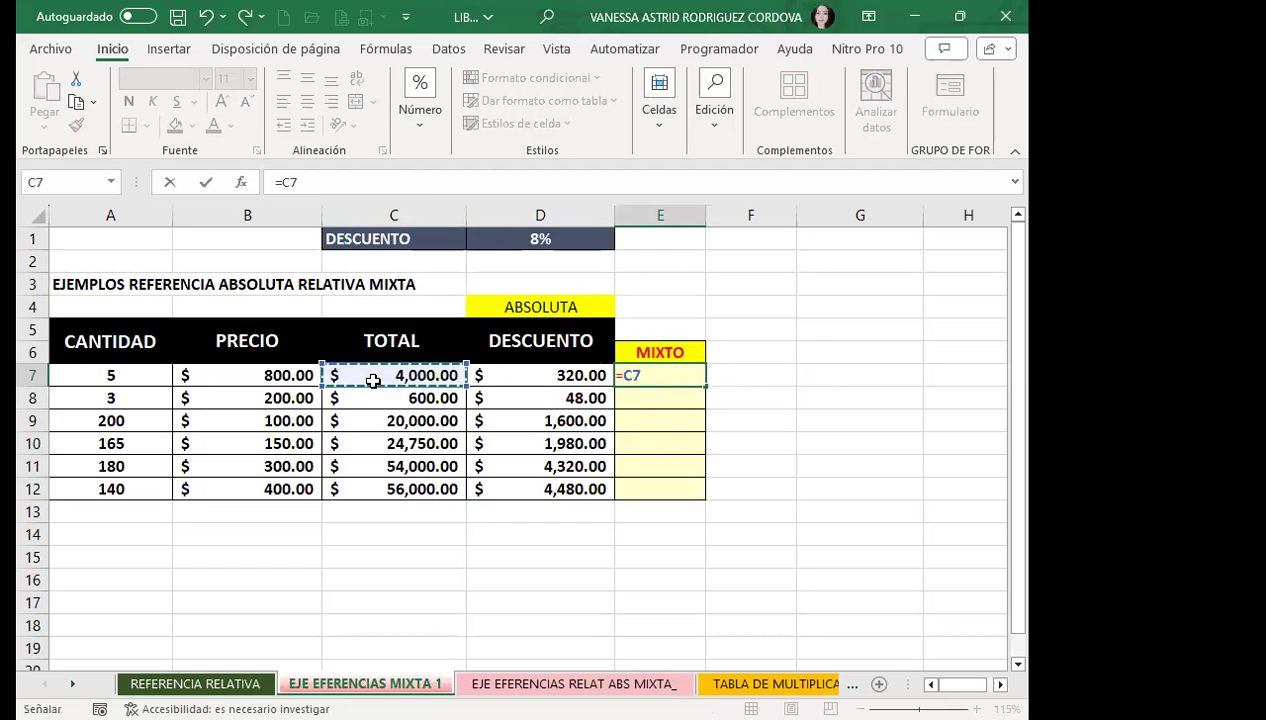
text(*)
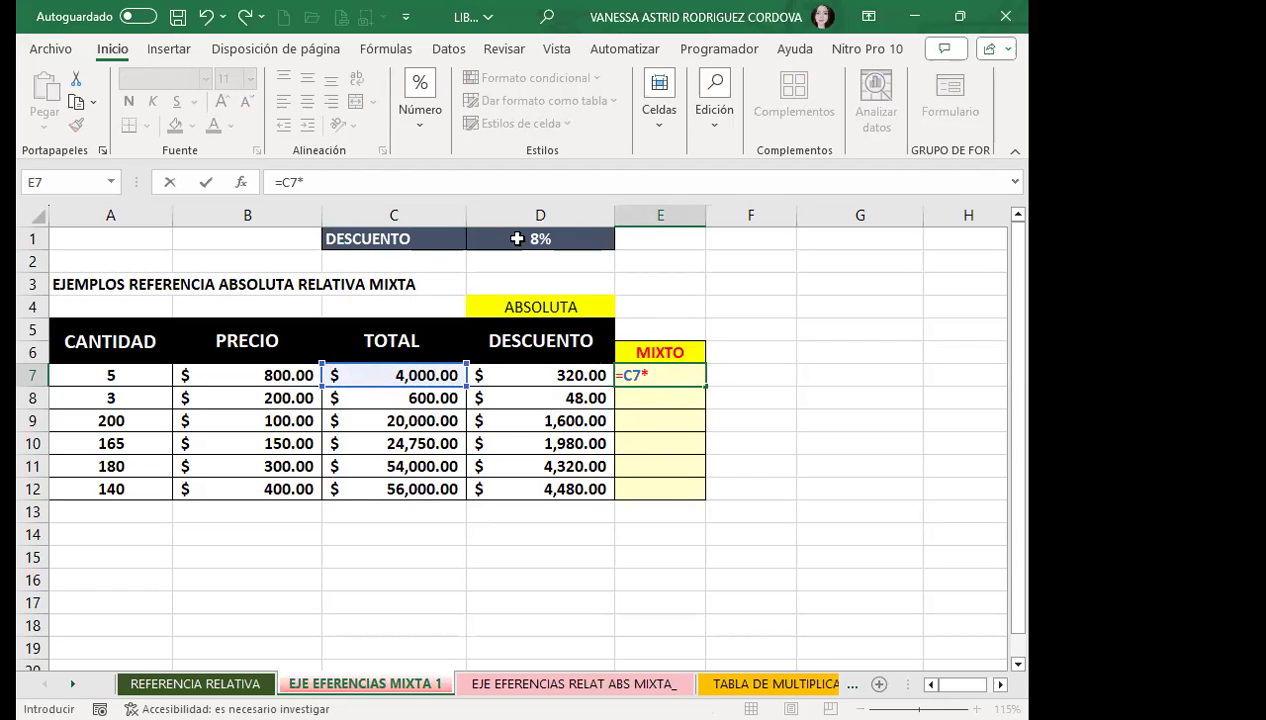
click(512, 248)
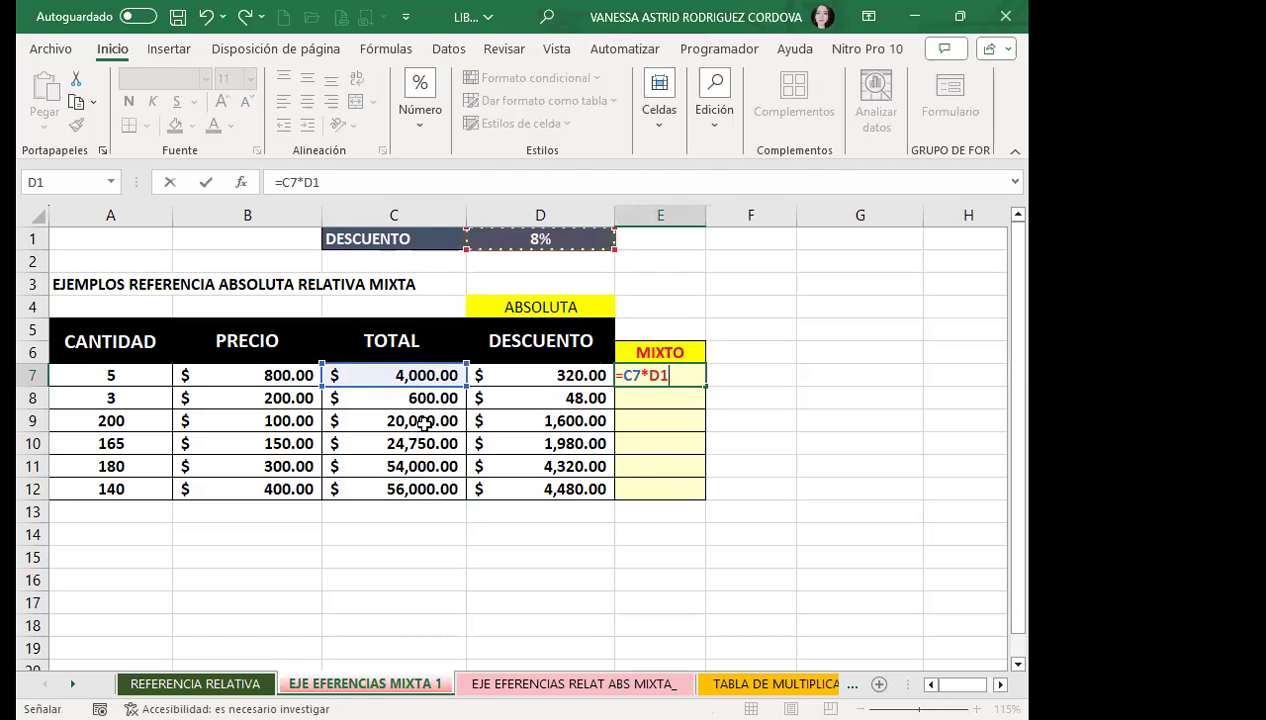
key(F4)
key(F4)
key(Return)
Fill the E7 formula down to E12 and compare the D and E column formulas.
click(678, 375)
drag(705, 386, 698, 495)
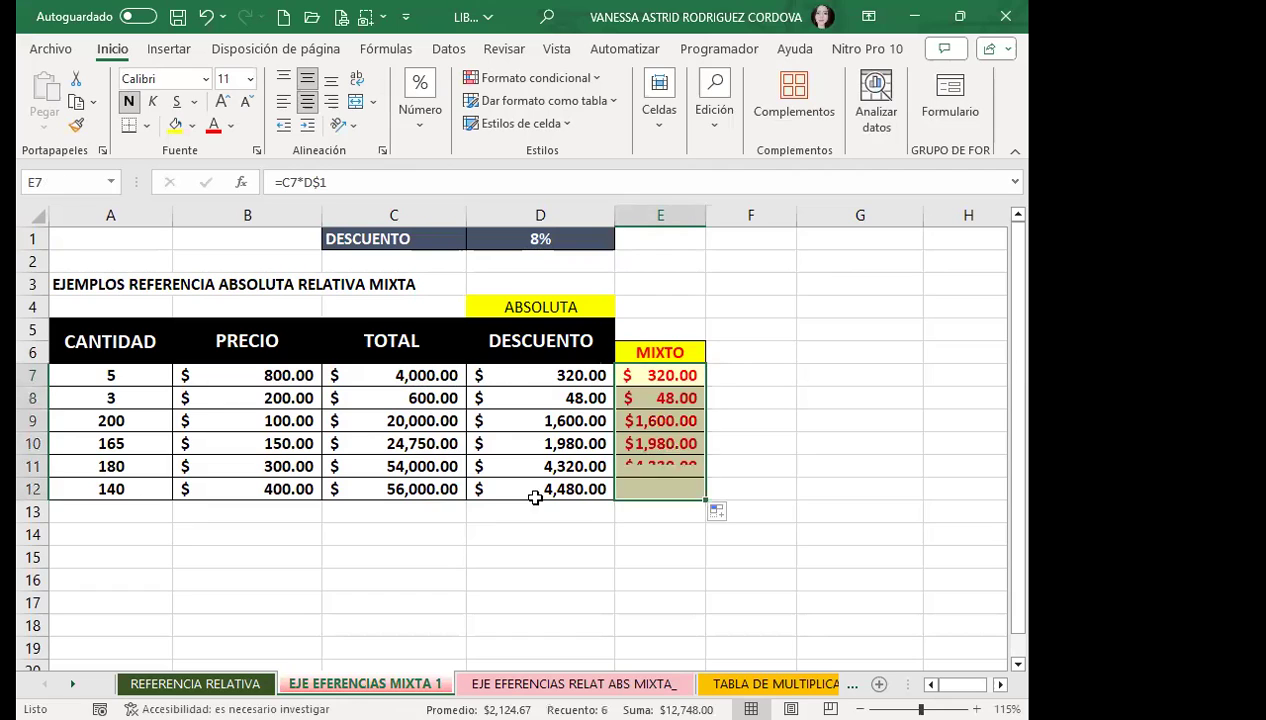
click(545, 487)
click(574, 458)
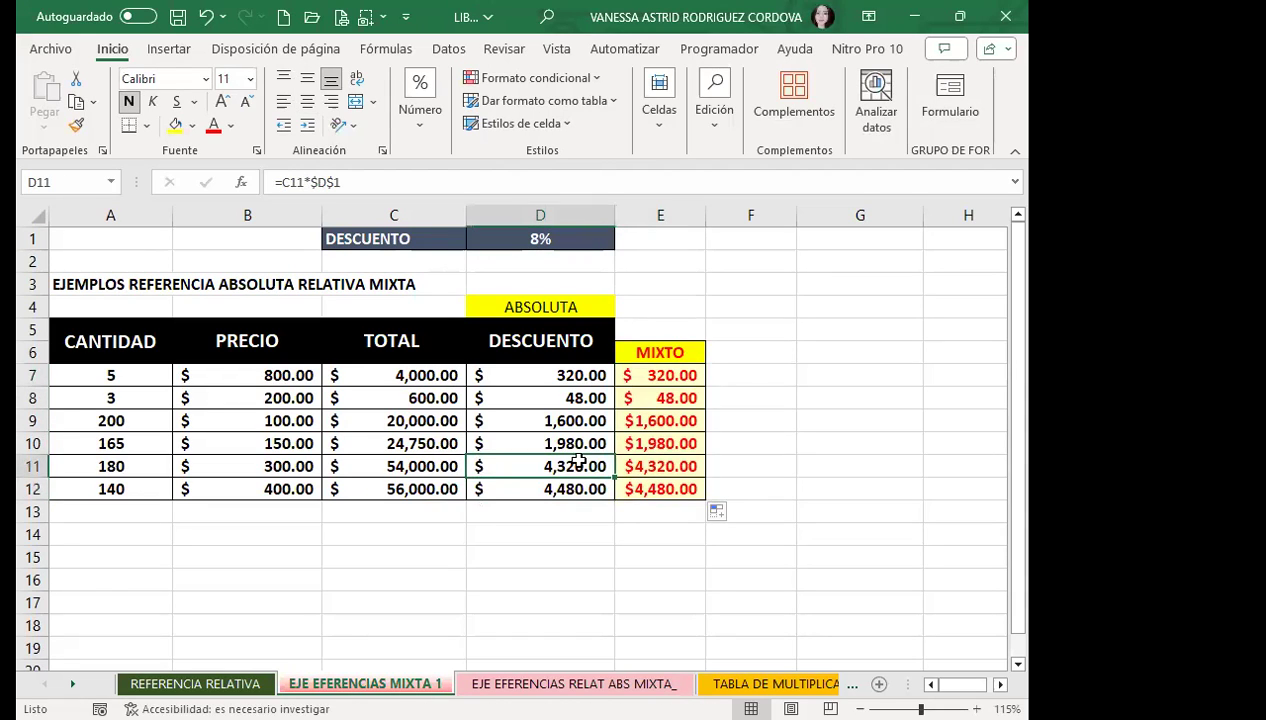
click(636, 411)
click(567, 390)
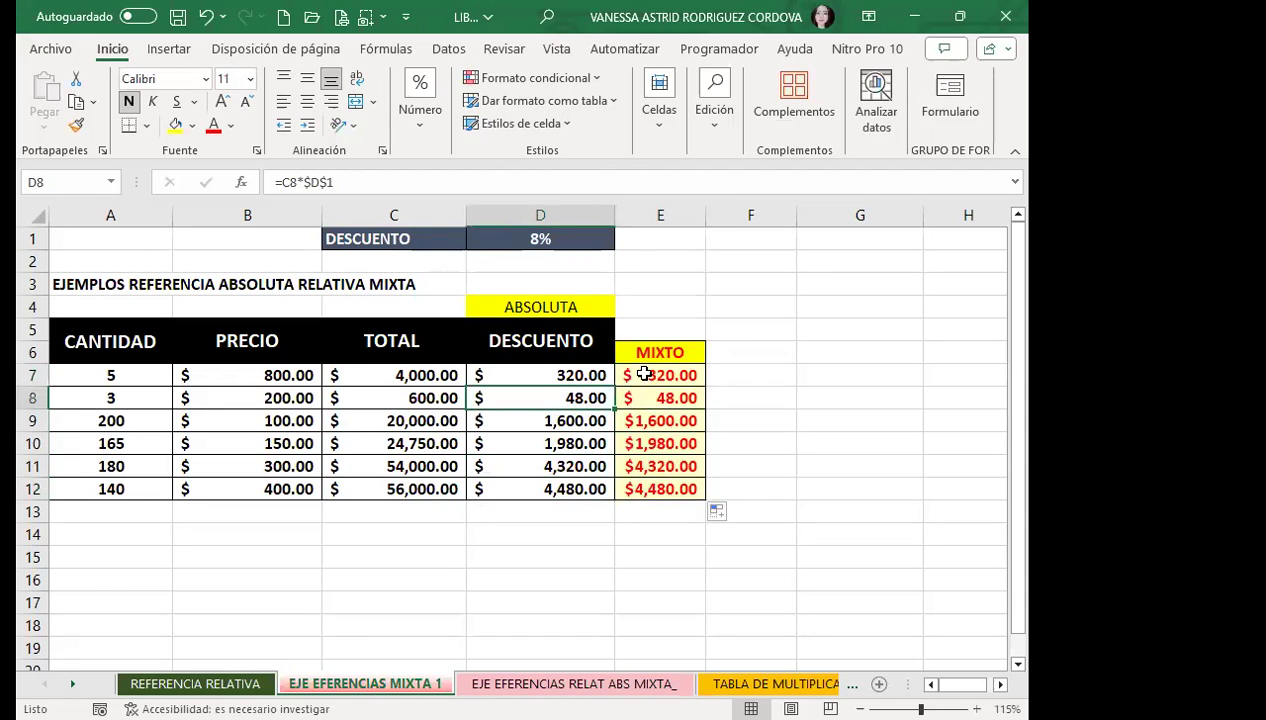
click(636, 372)
click(560, 245)
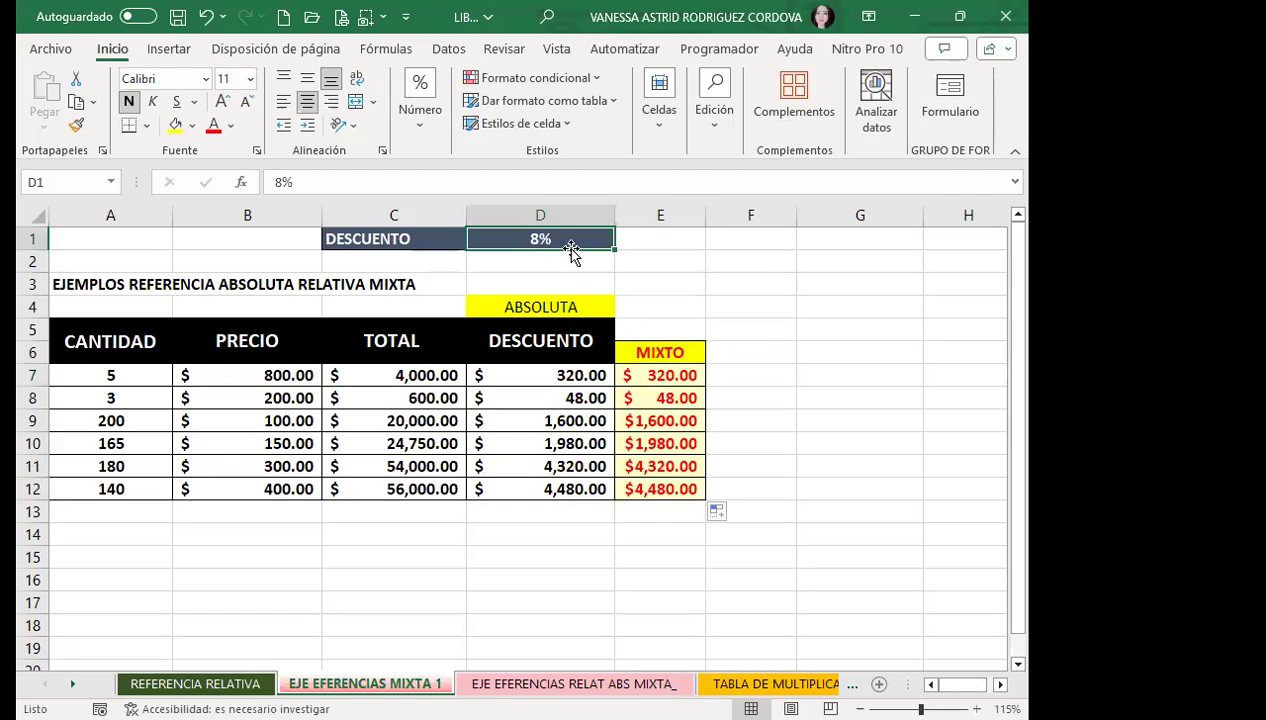
drag(891, 246, 887, 239)
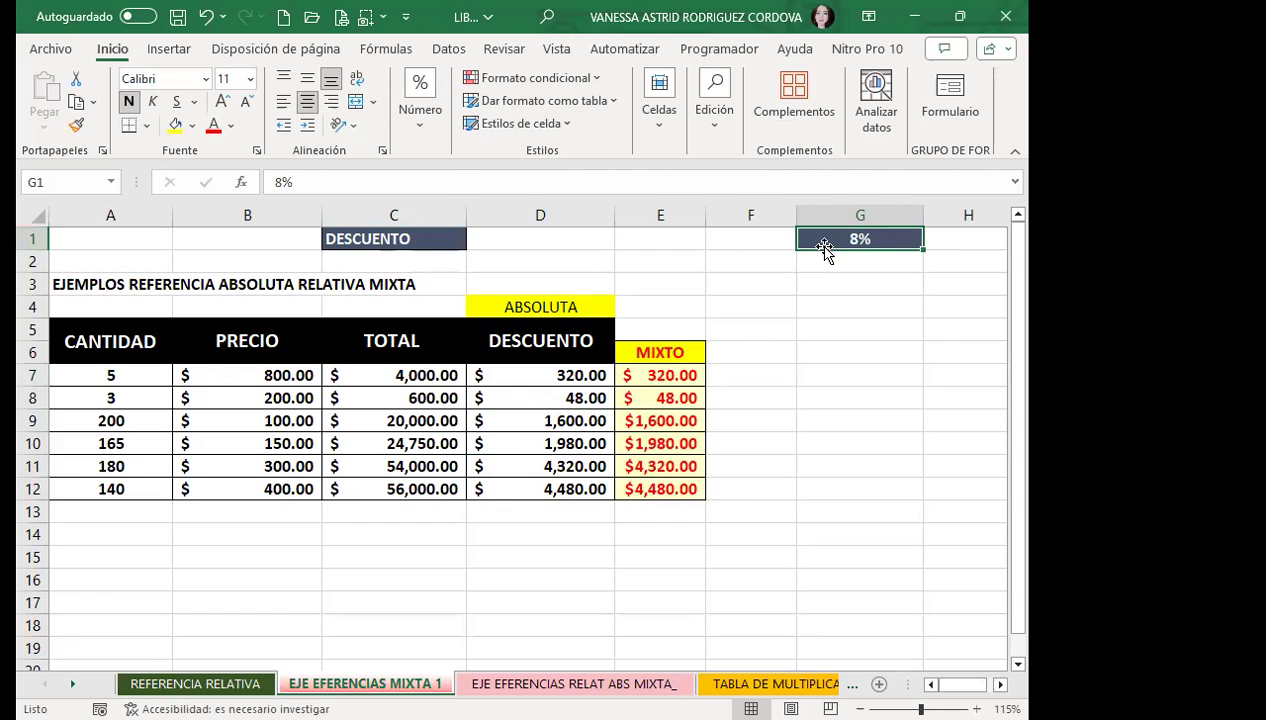
drag(824, 250, 552, 235)
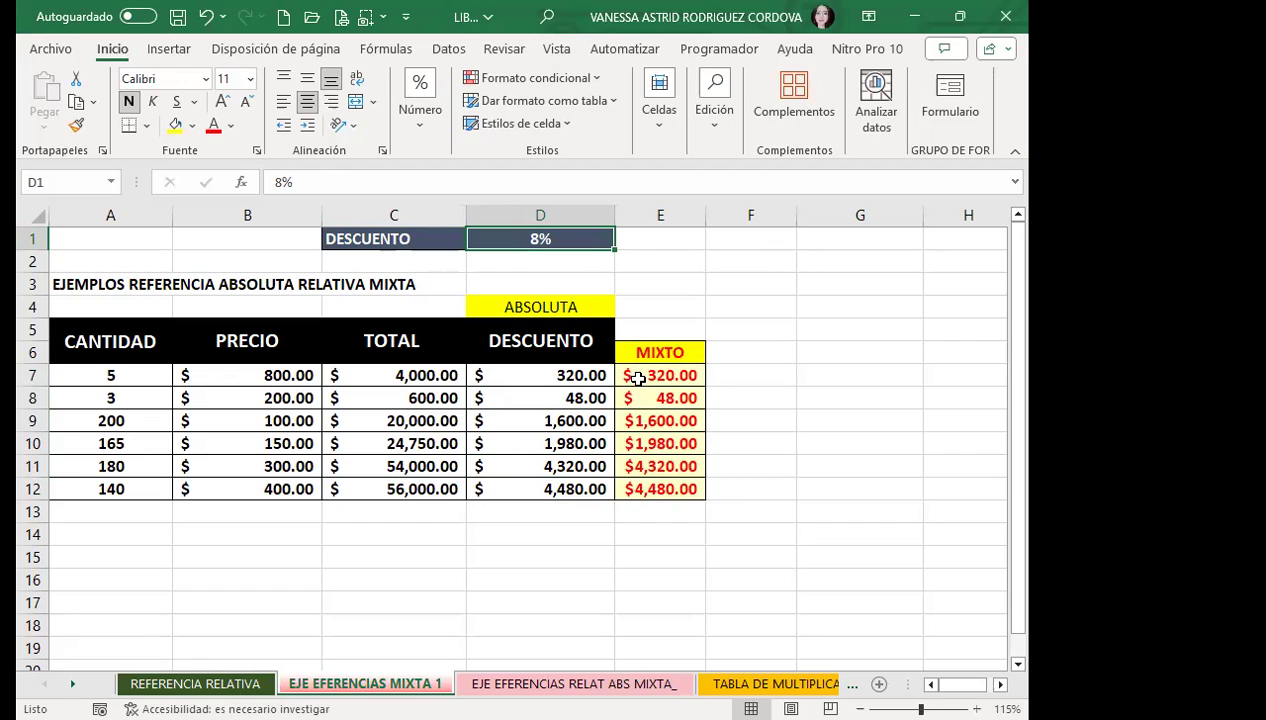
click(638, 378)
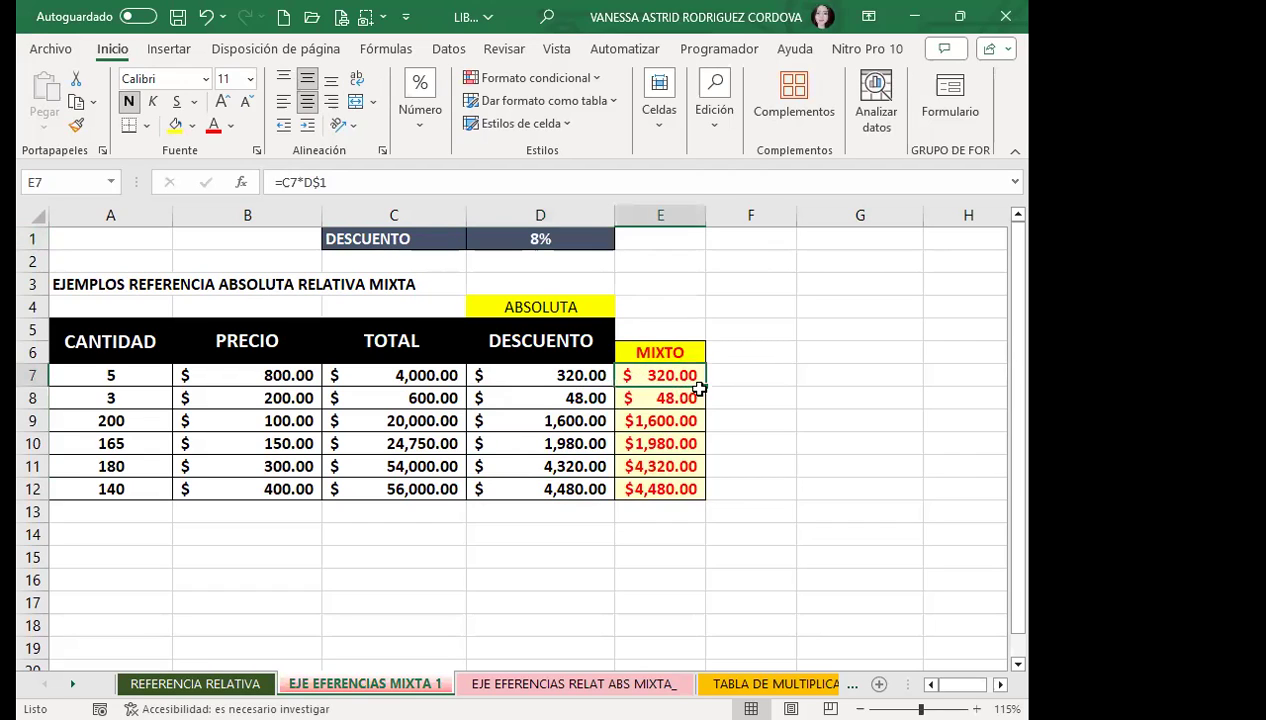
drag(704, 387, 692, 488)
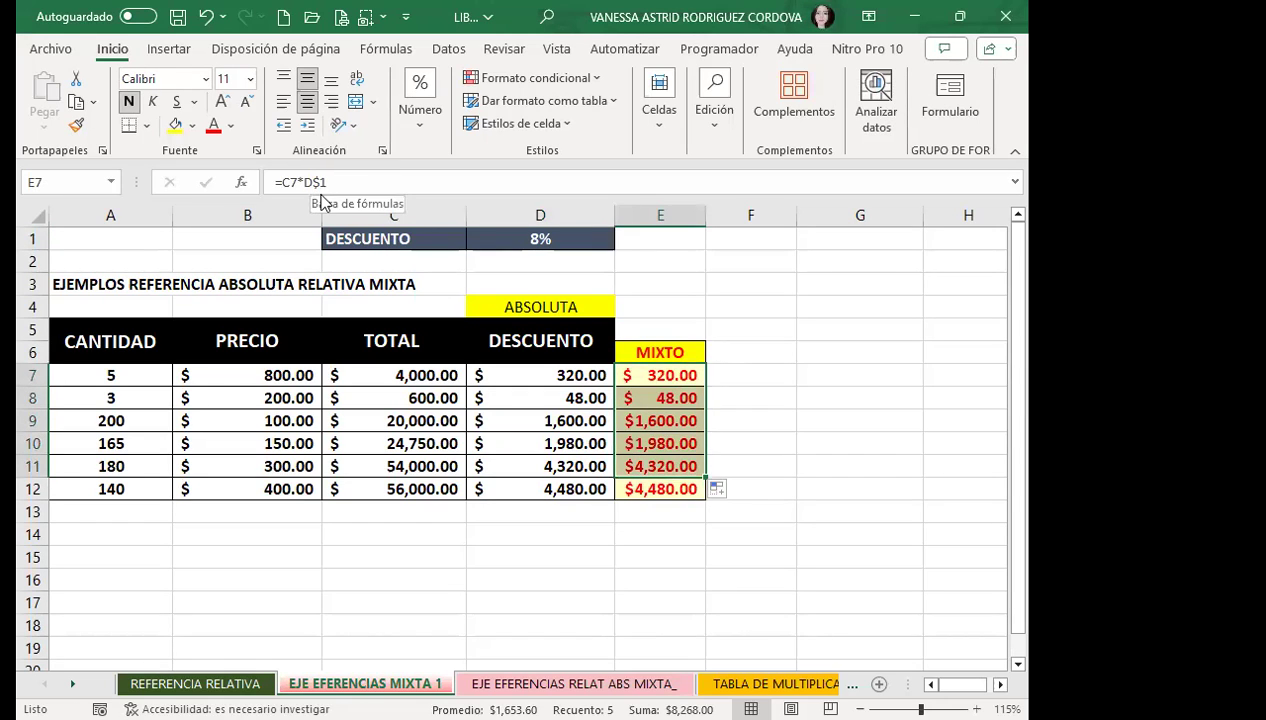
click(661, 495)
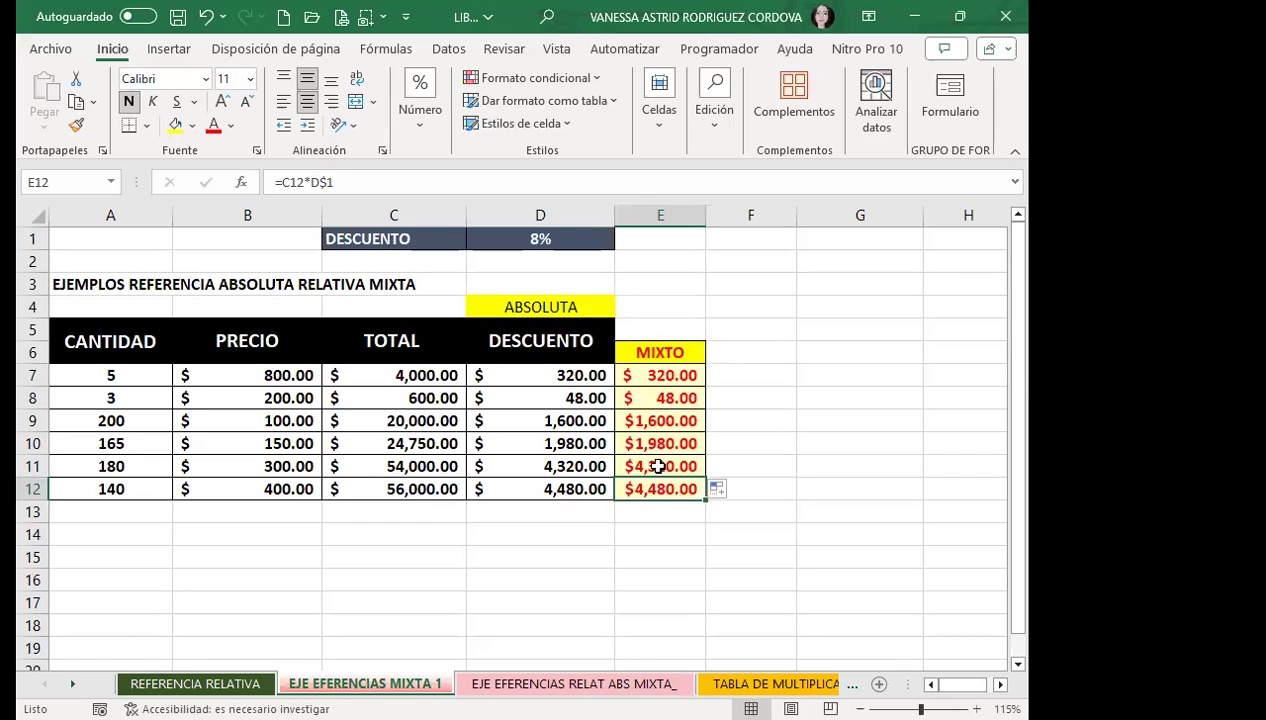
drag(418, 373, 415, 489)
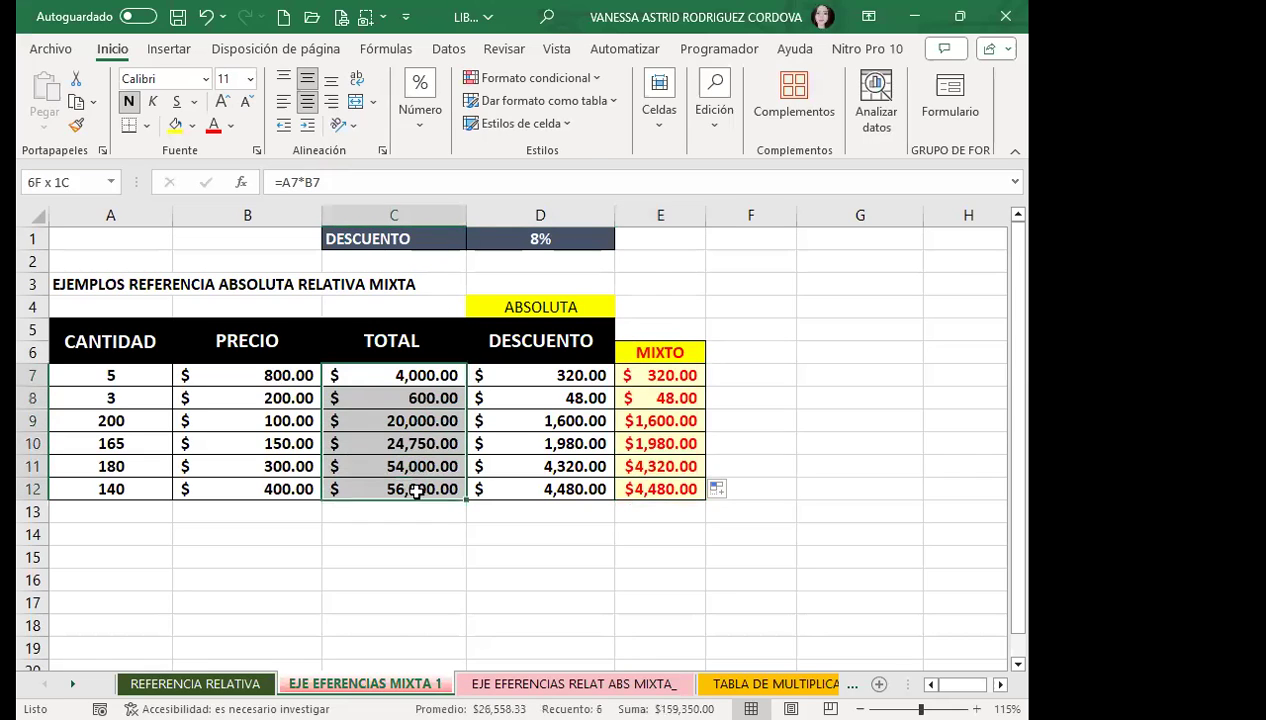
click(590, 240)
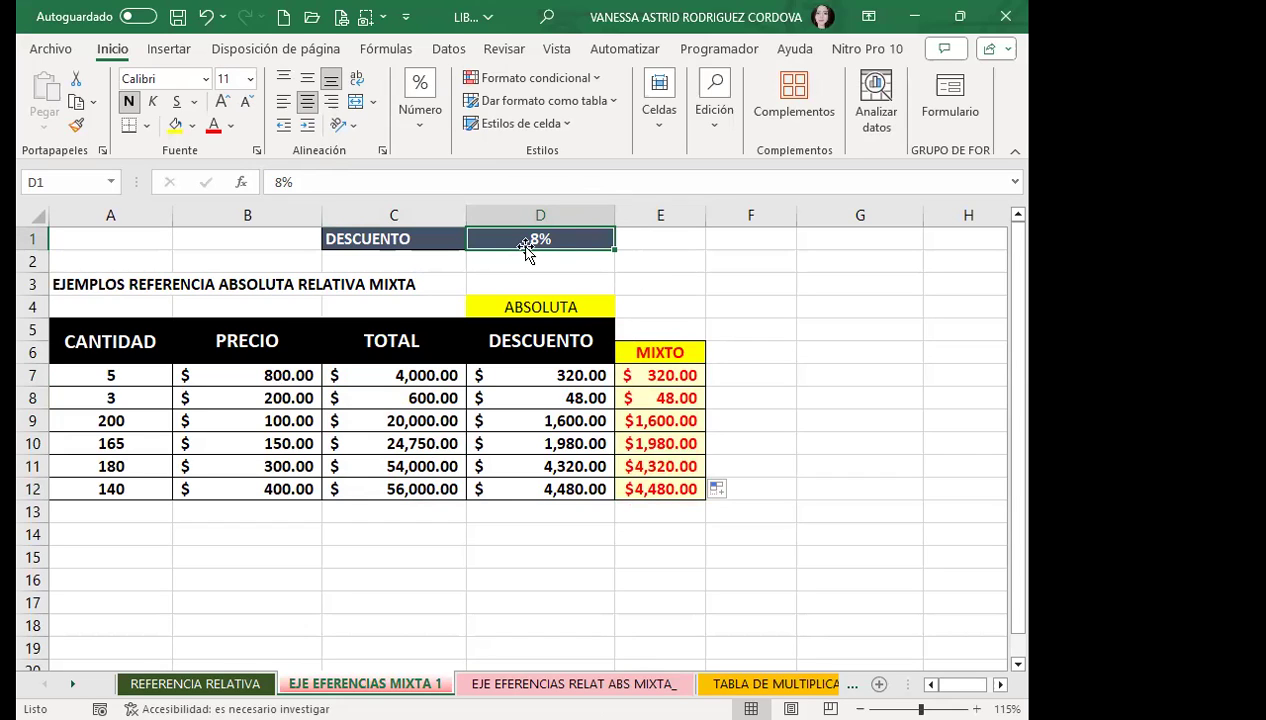
click(636, 375)
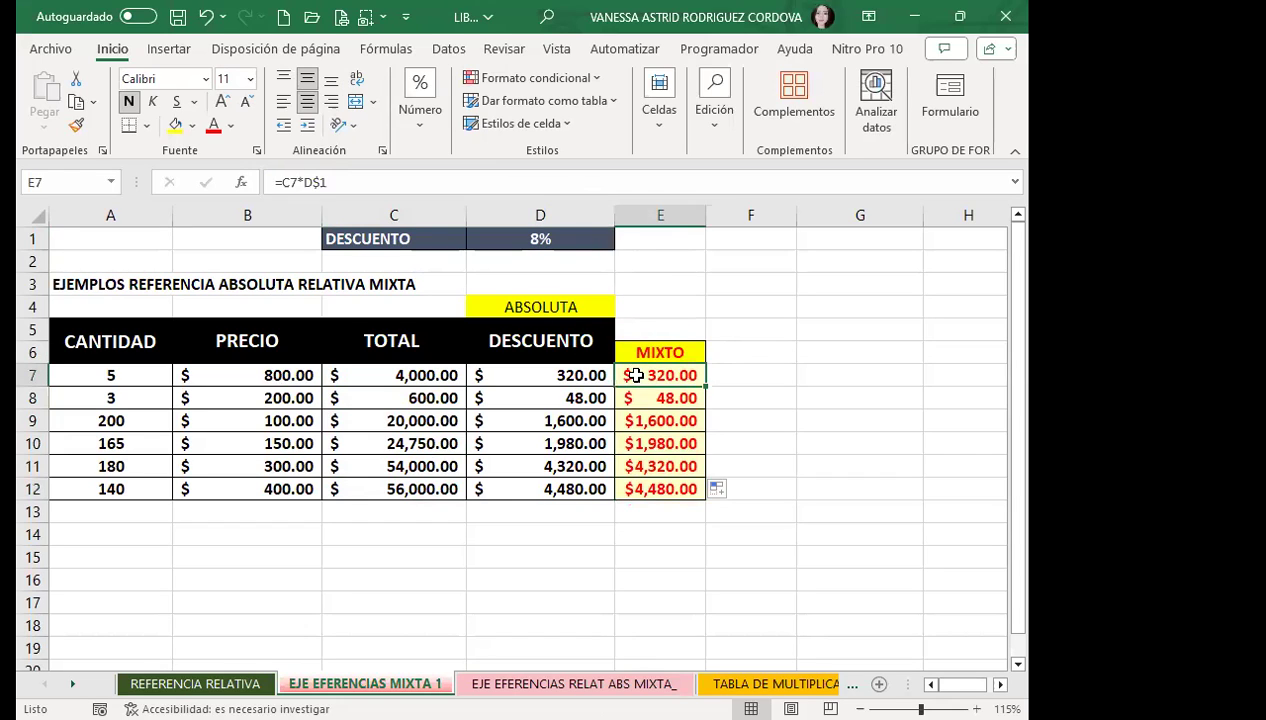
Change E7 to =$C7*D$1, locking C's column, and copy it down to E12.
double_click(669, 374)
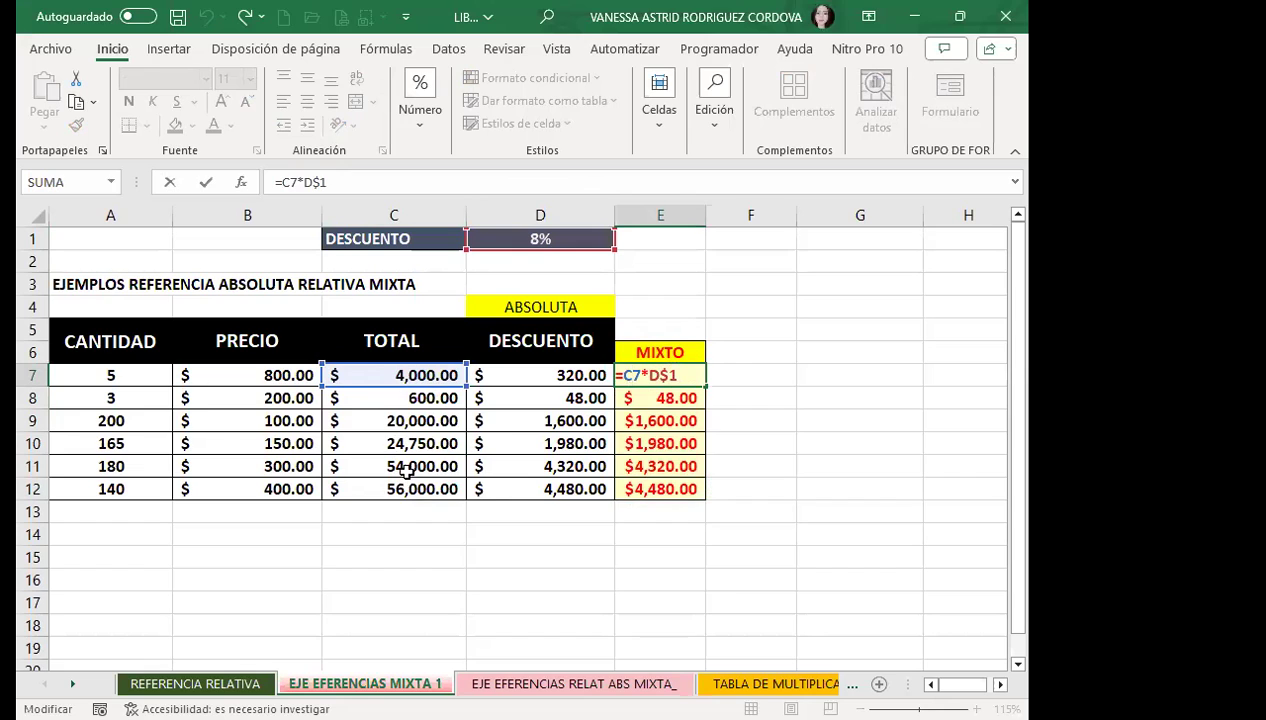
key(F4)
key(F4)
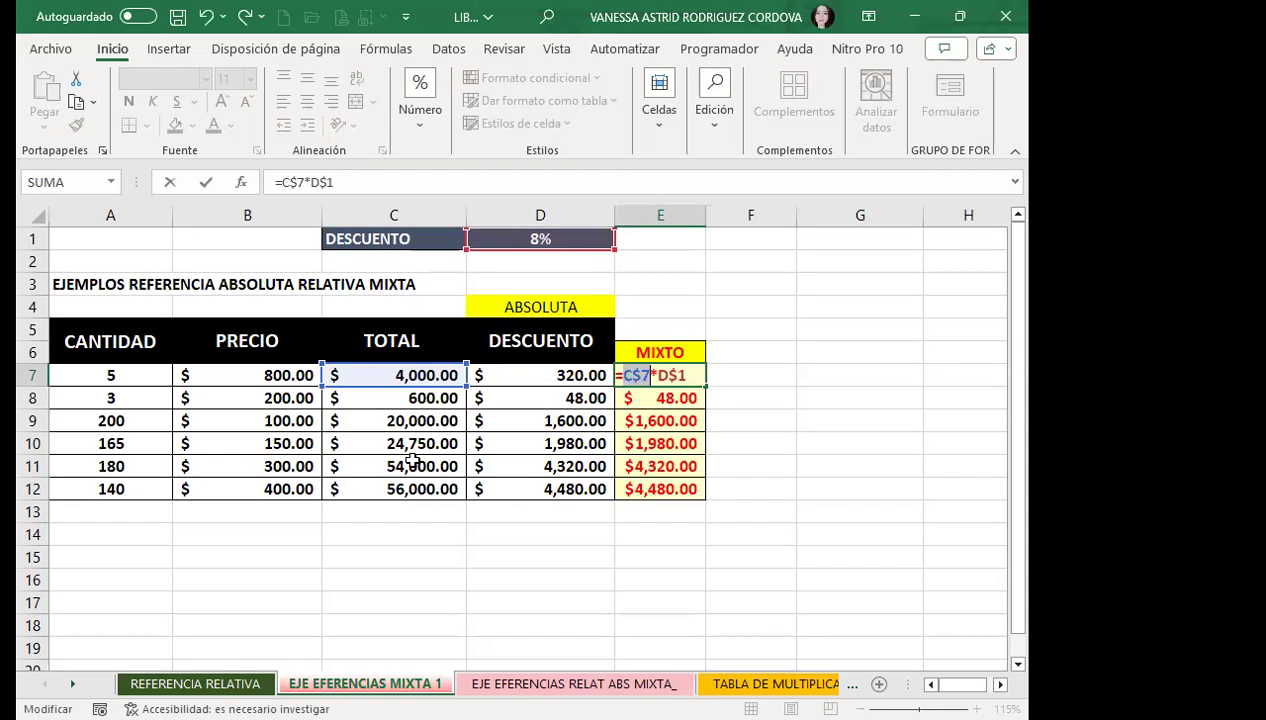
key(F4)
key(Return)
click(660, 373)
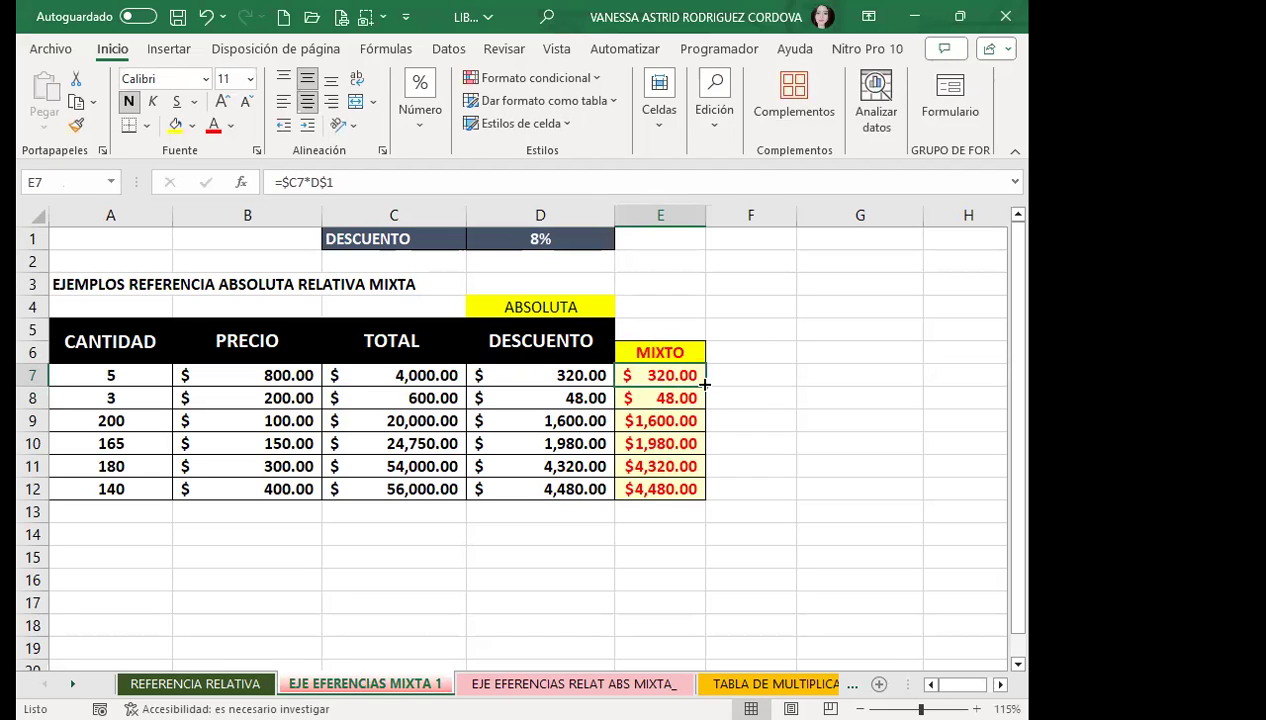
drag(708, 383, 692, 490)
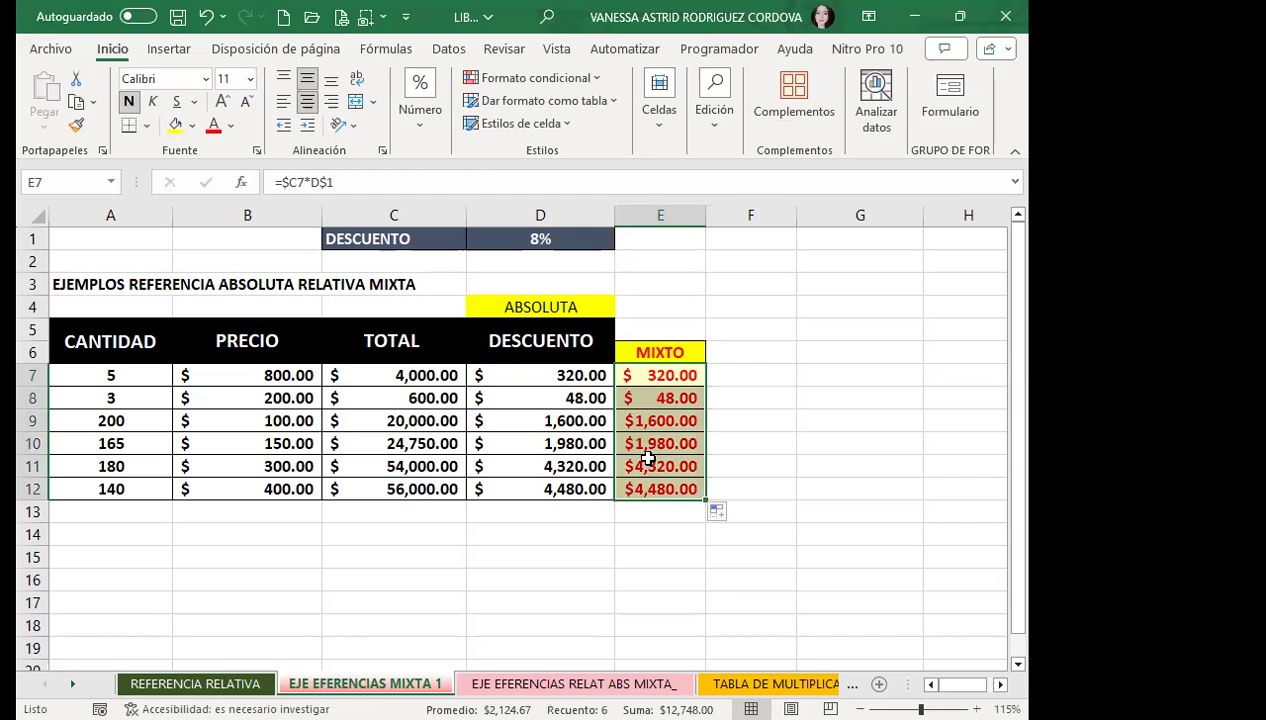
click(645, 378)
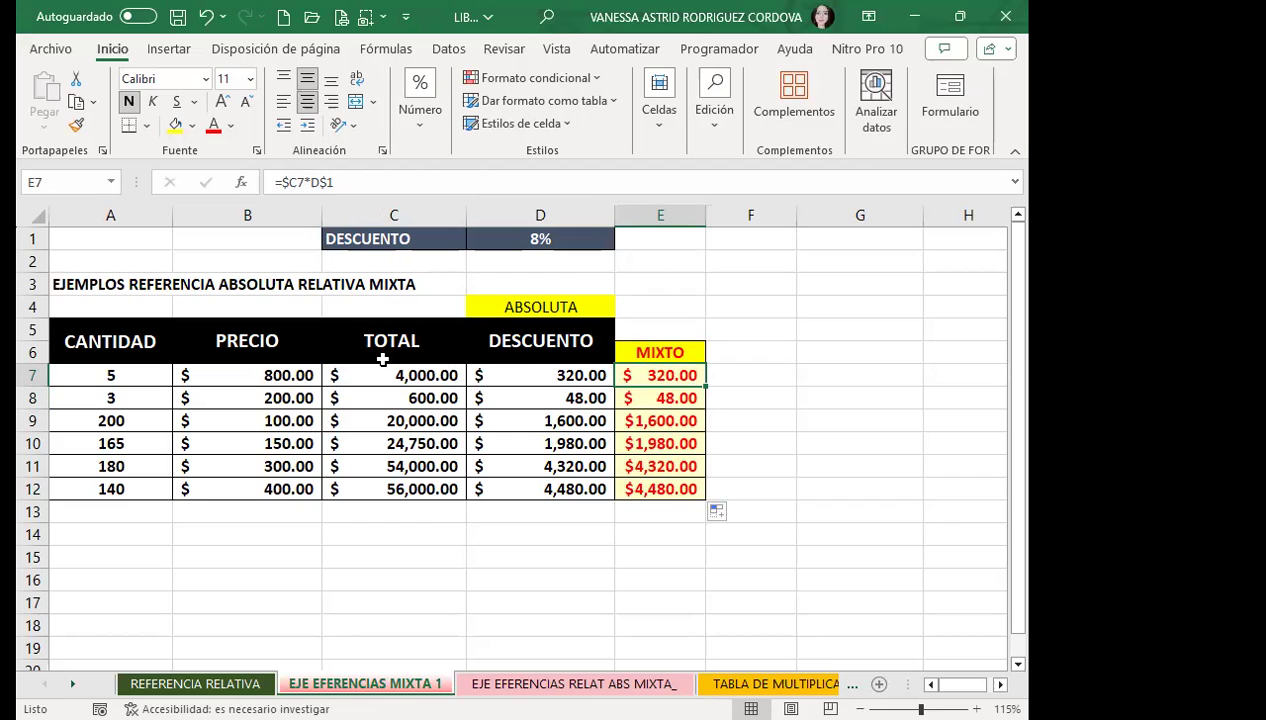
click(285, 182)
text($)
drag(378, 420, 388, 503)
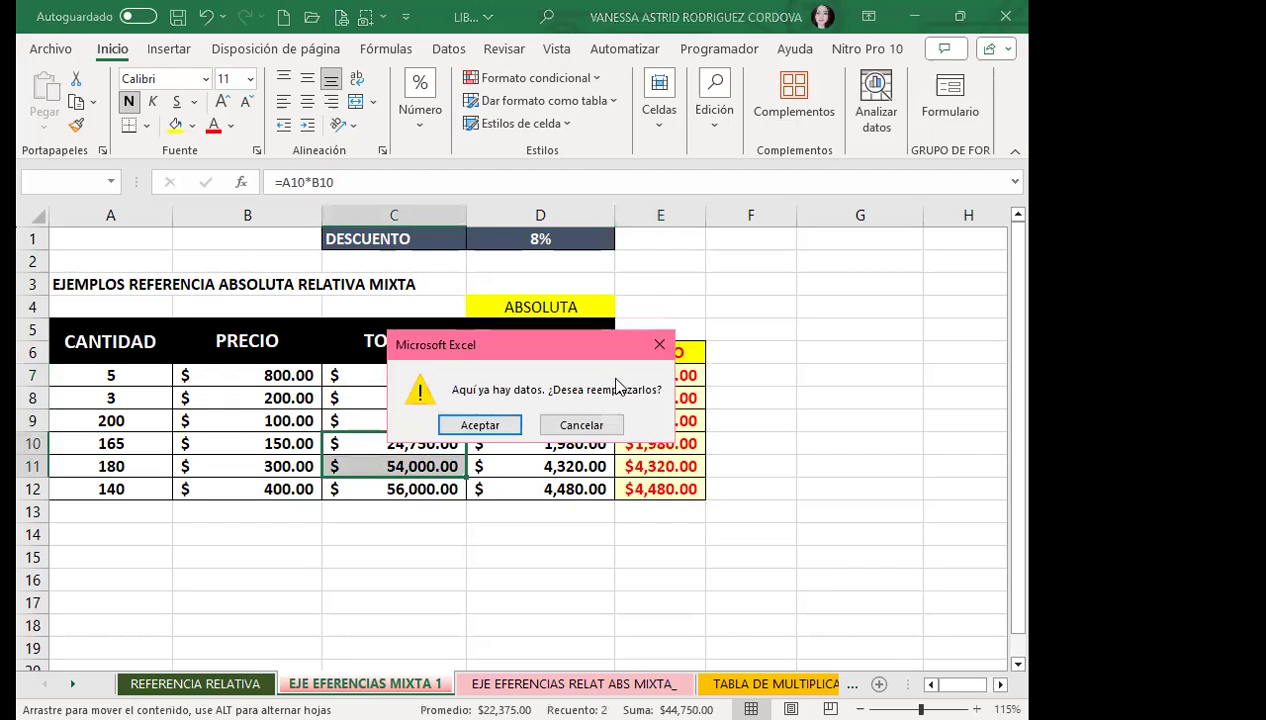
click(658, 344)
click(385, 398)
click(362, 442)
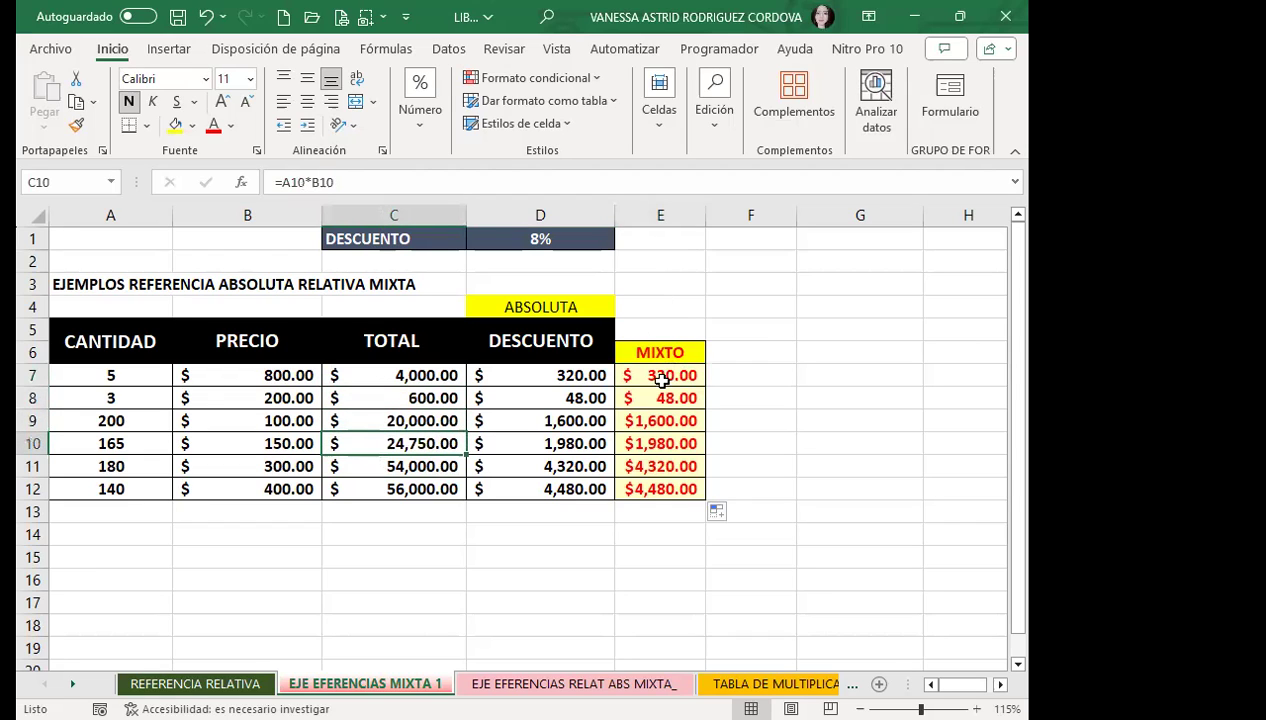
click(535, 375)
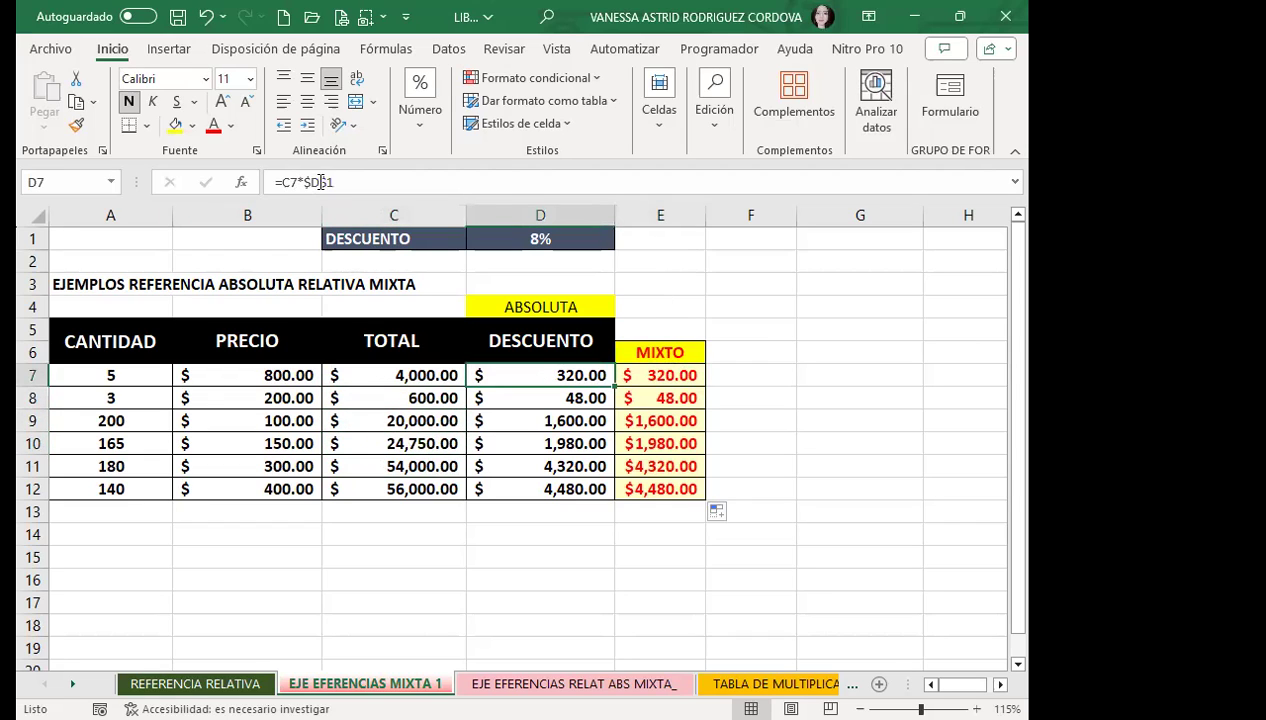
click(653, 375)
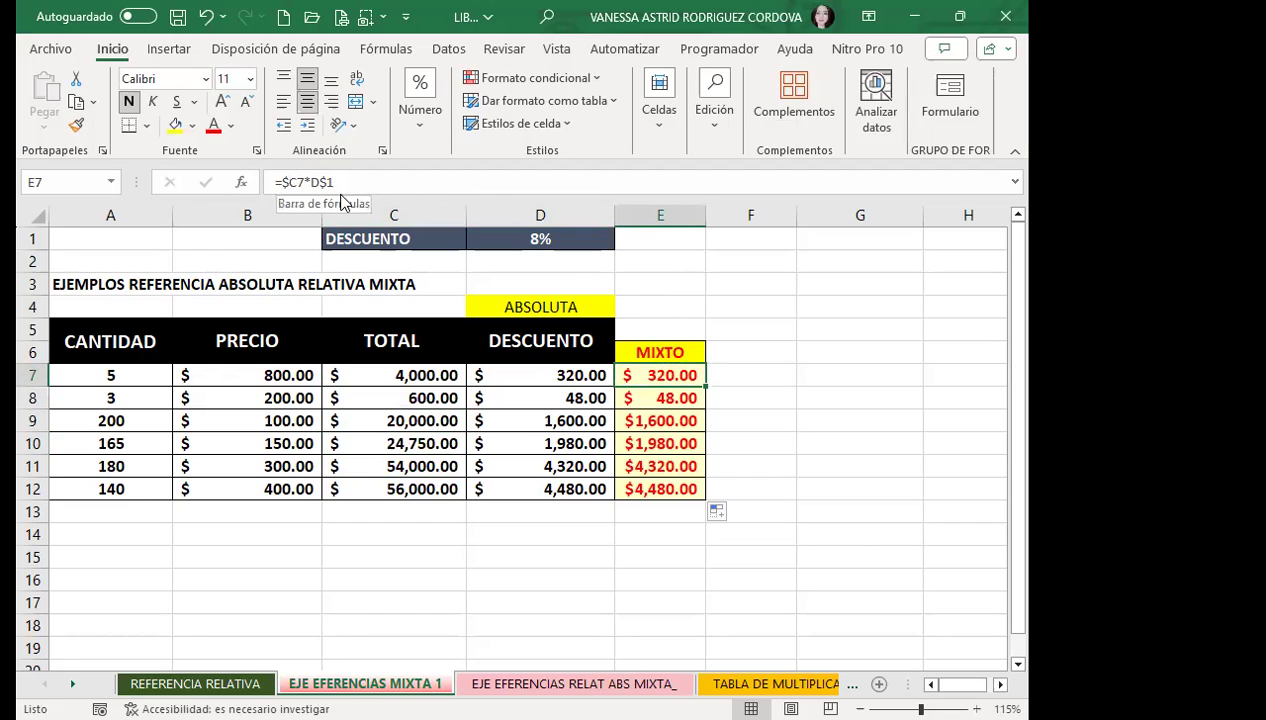
click(654, 487)
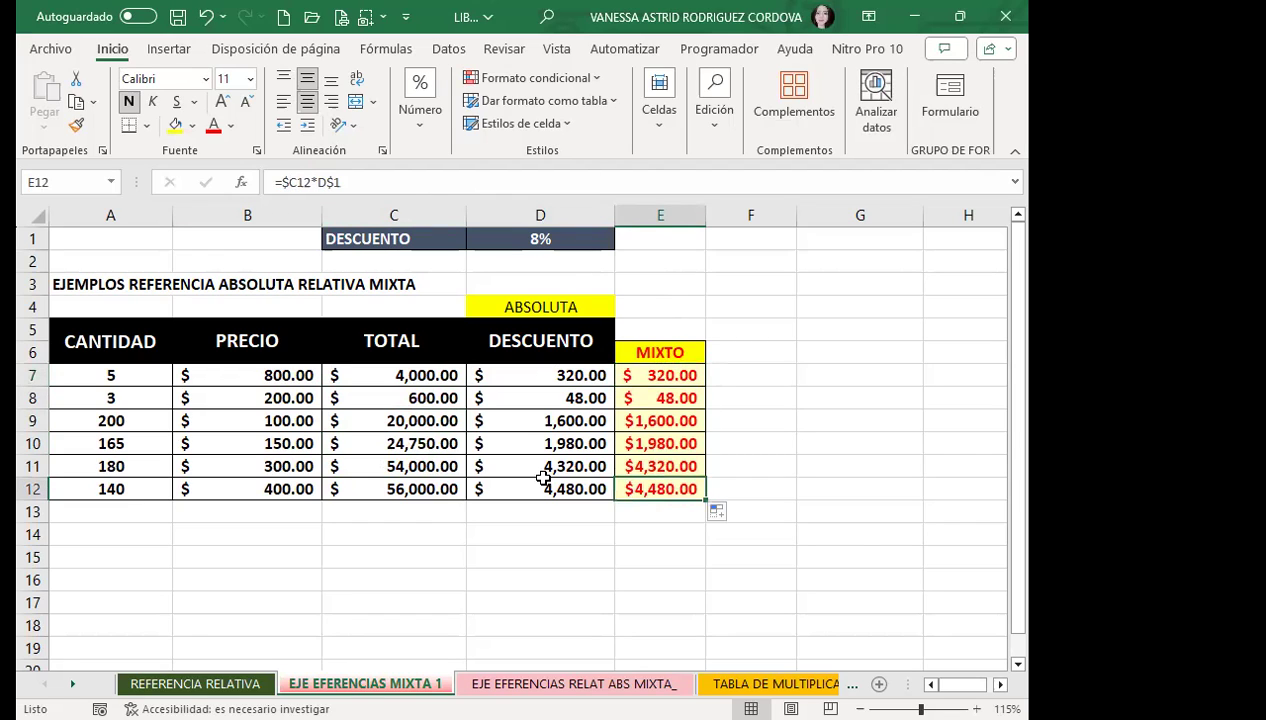
click(642, 464)
click(597, 446)
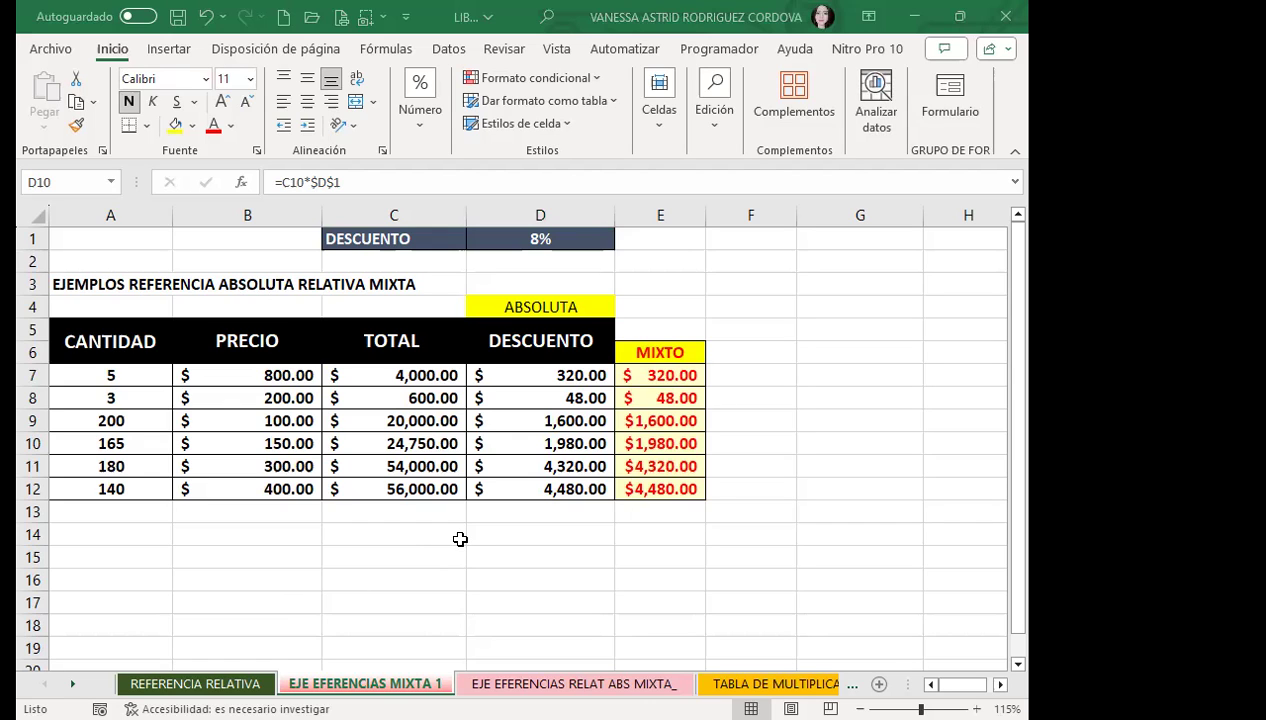
Undo the MIXTO results in E7:E12 so the column is empty again.
drag(658, 375, 658, 488)
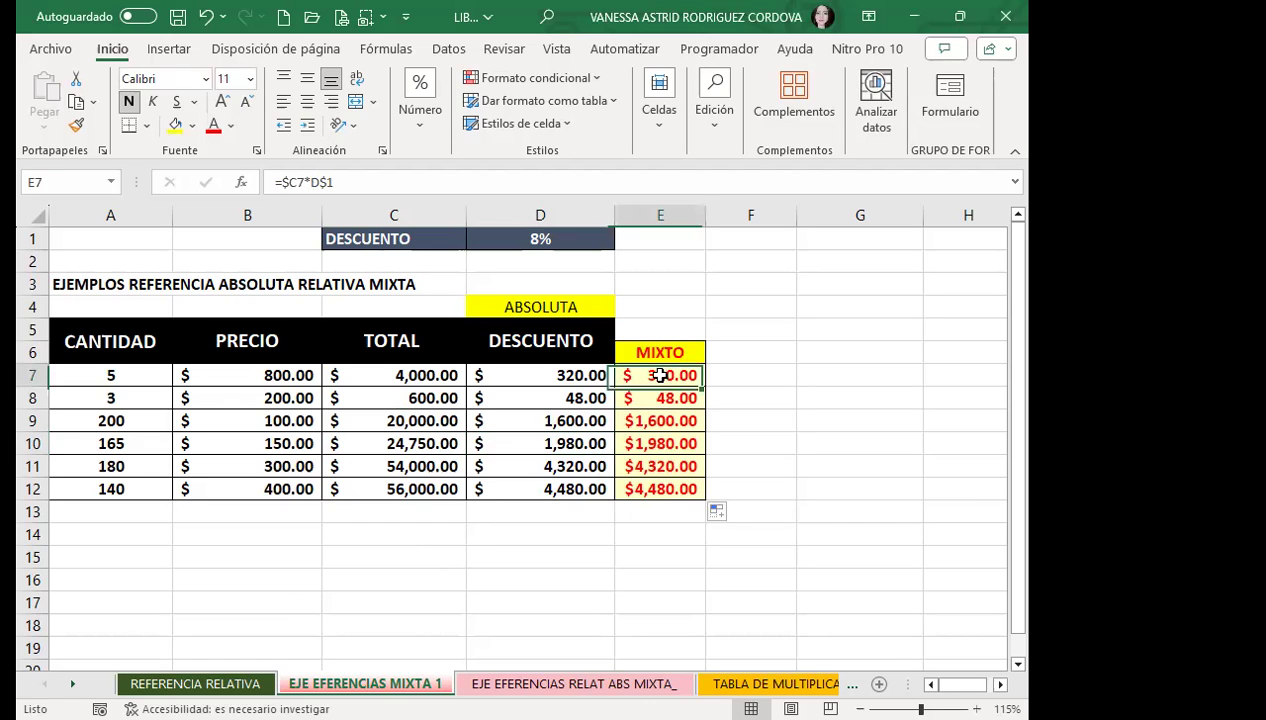
key(ctrl+z)
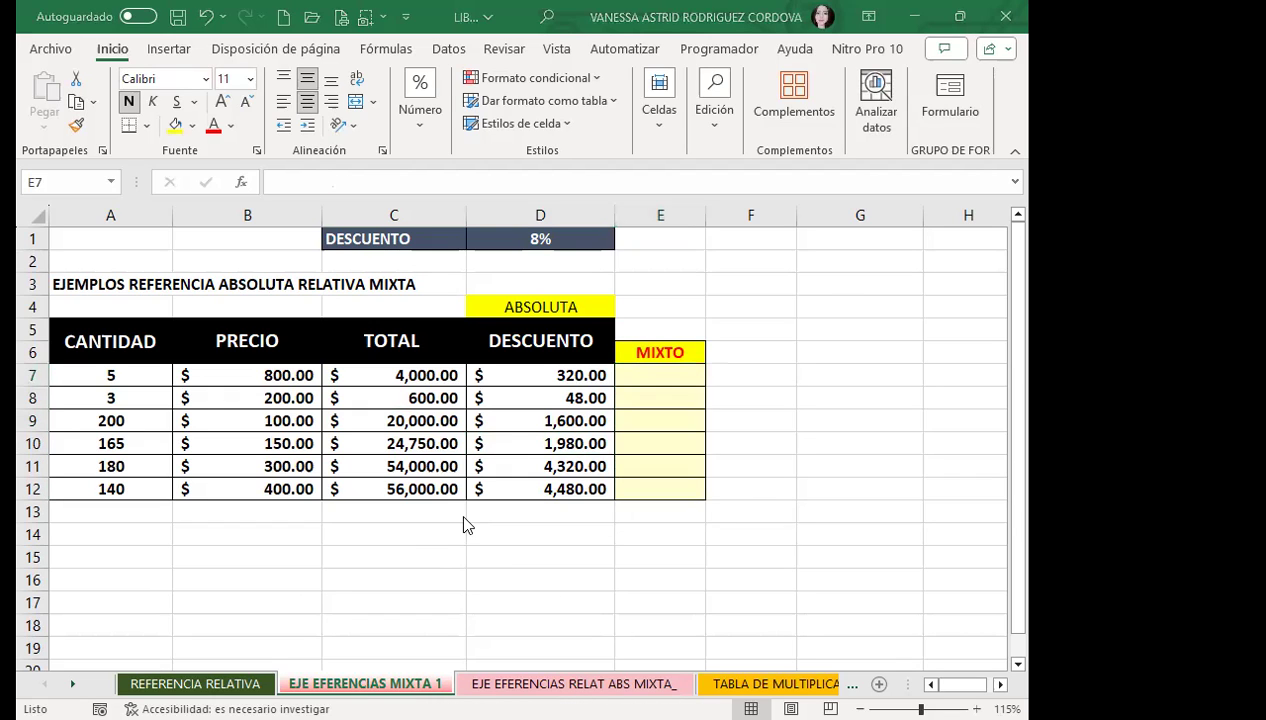
click(658, 370)
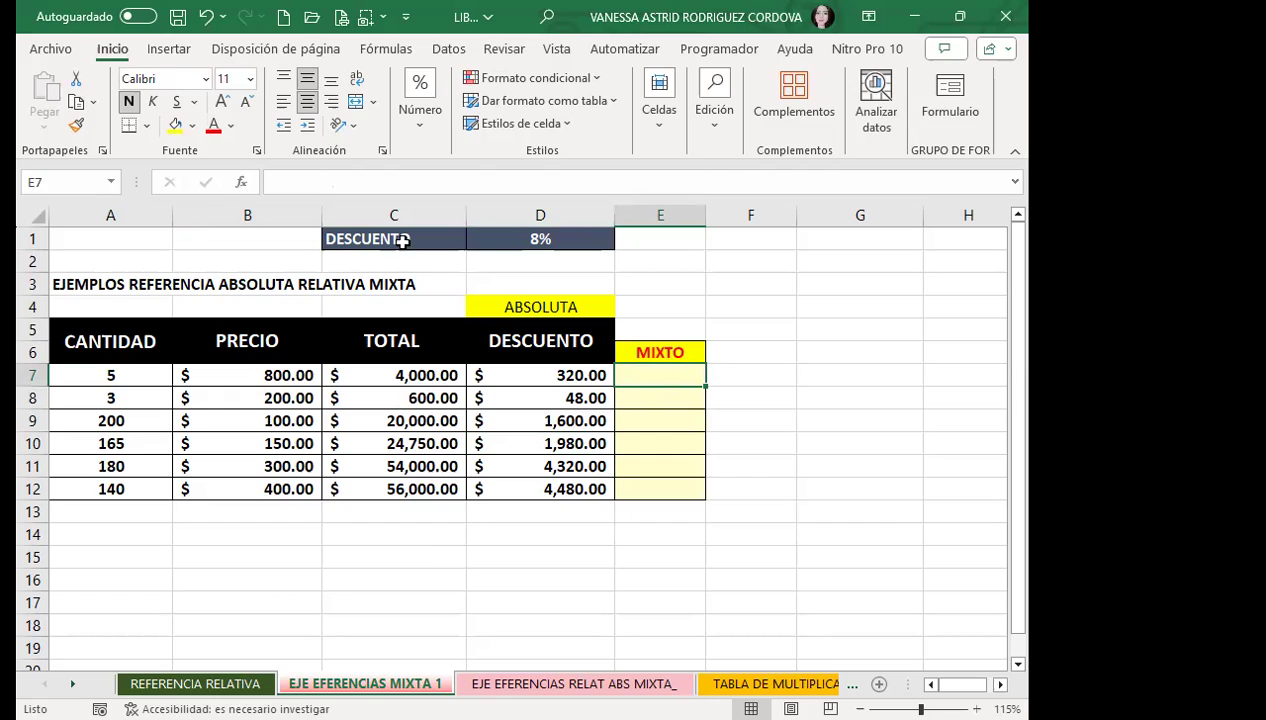
Point out the 8% rate in D1 and the TOTAL values in C7:C11.
click(493, 236)
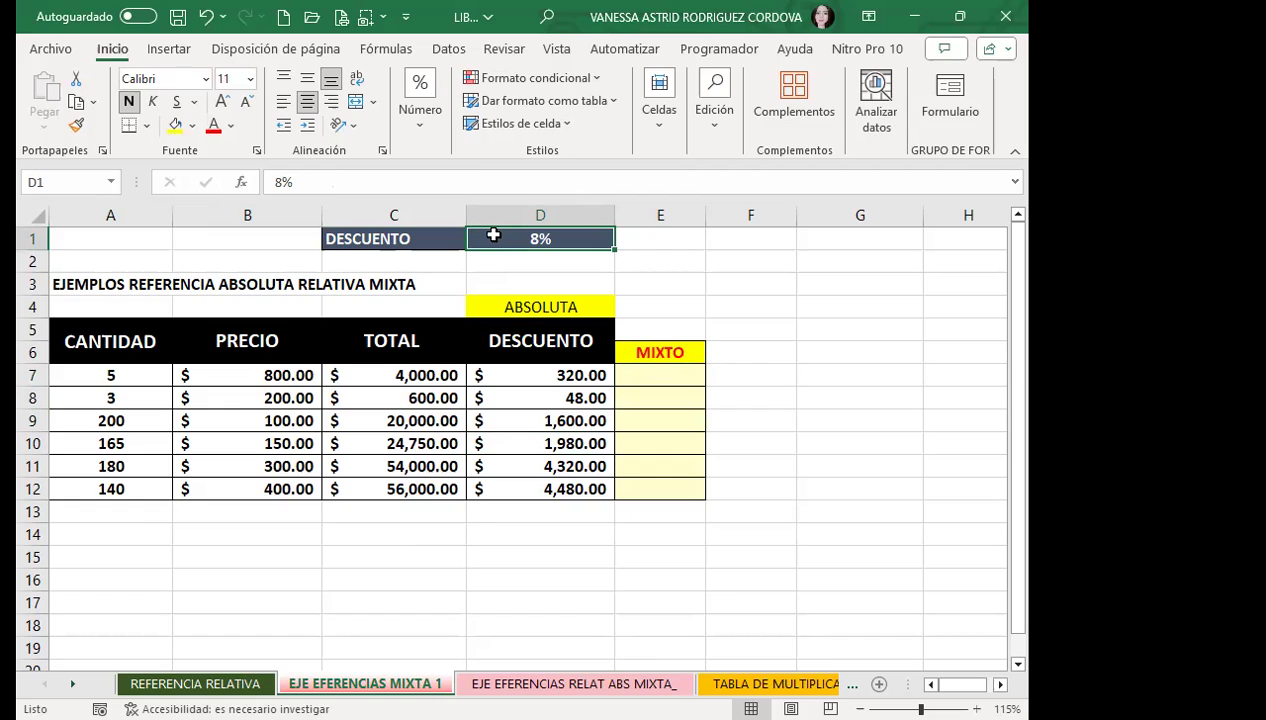
click(423, 377)
drag(425, 388, 420, 466)
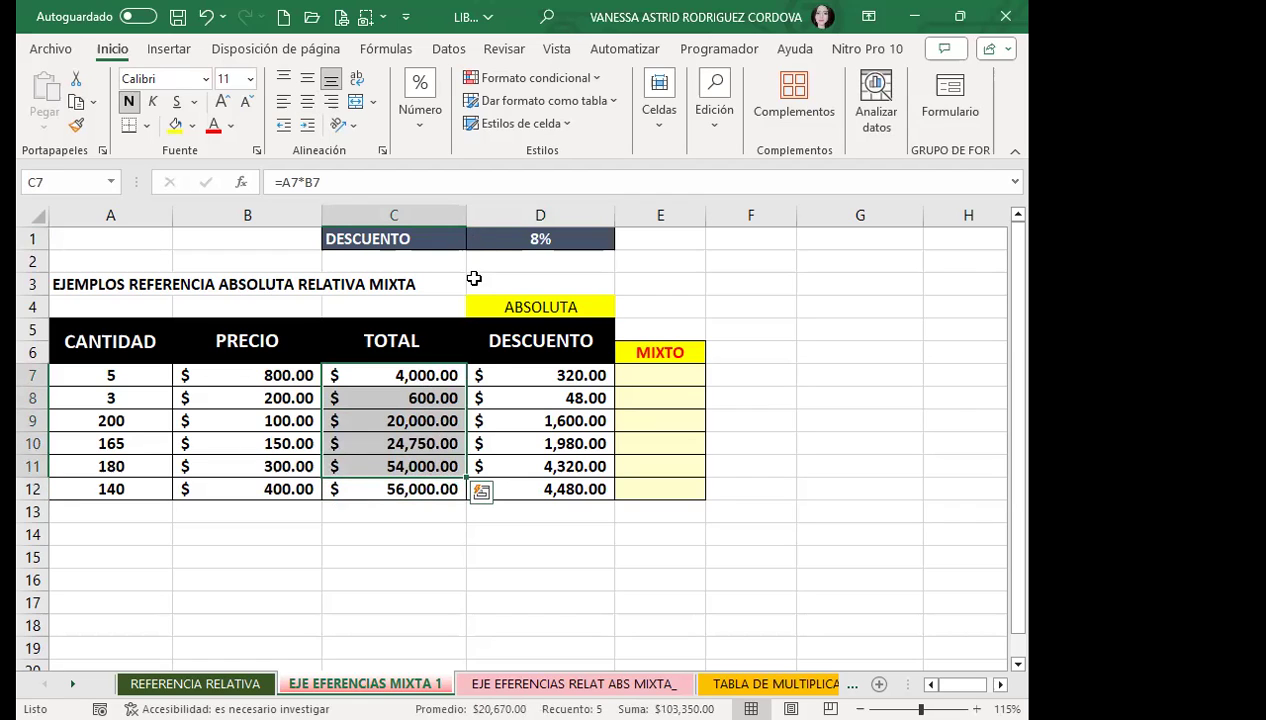
click(645, 380)
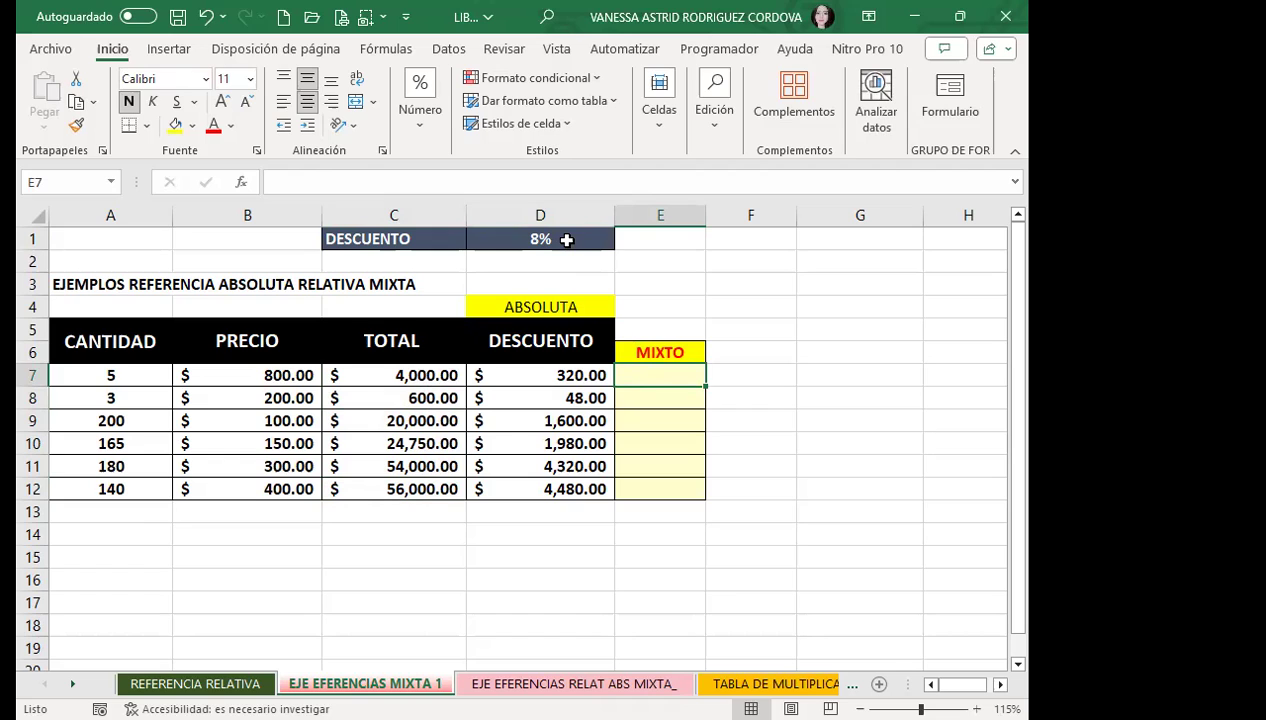
Enter =$C7*D$1 in E7, locking D1's row and C7's column, giving $320.00.
text(=)
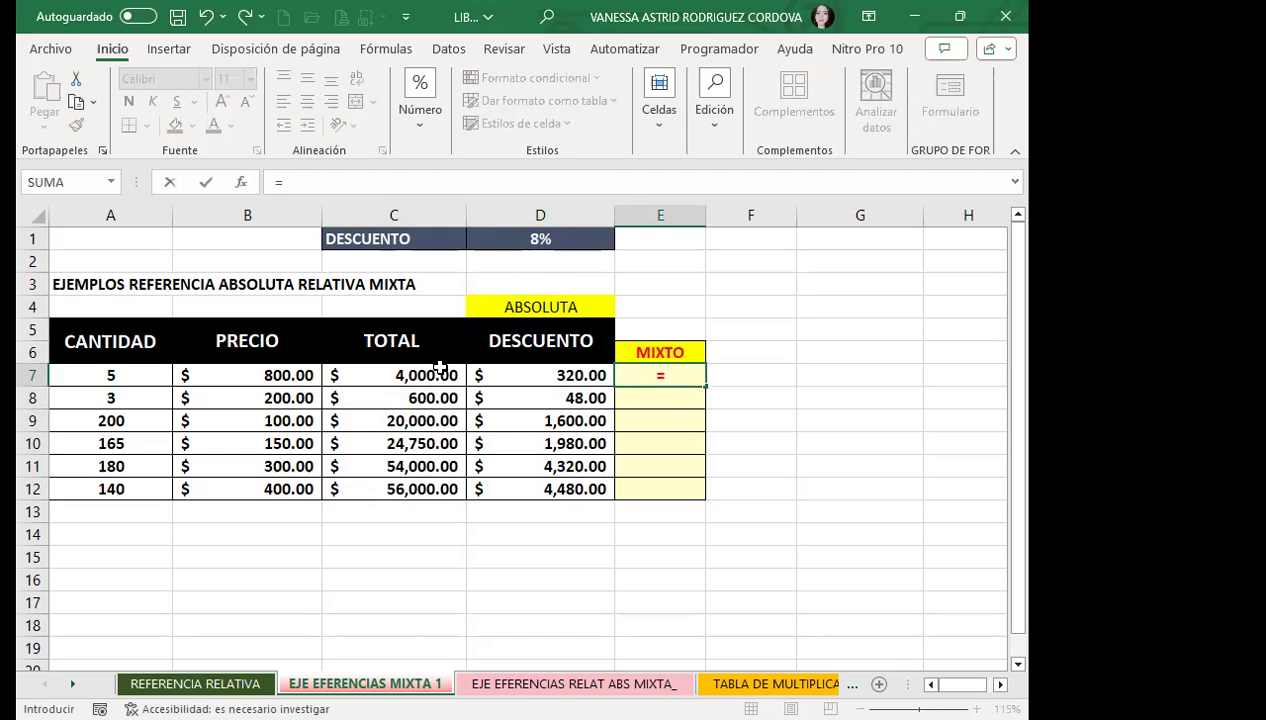
click(430, 365)
text(*)
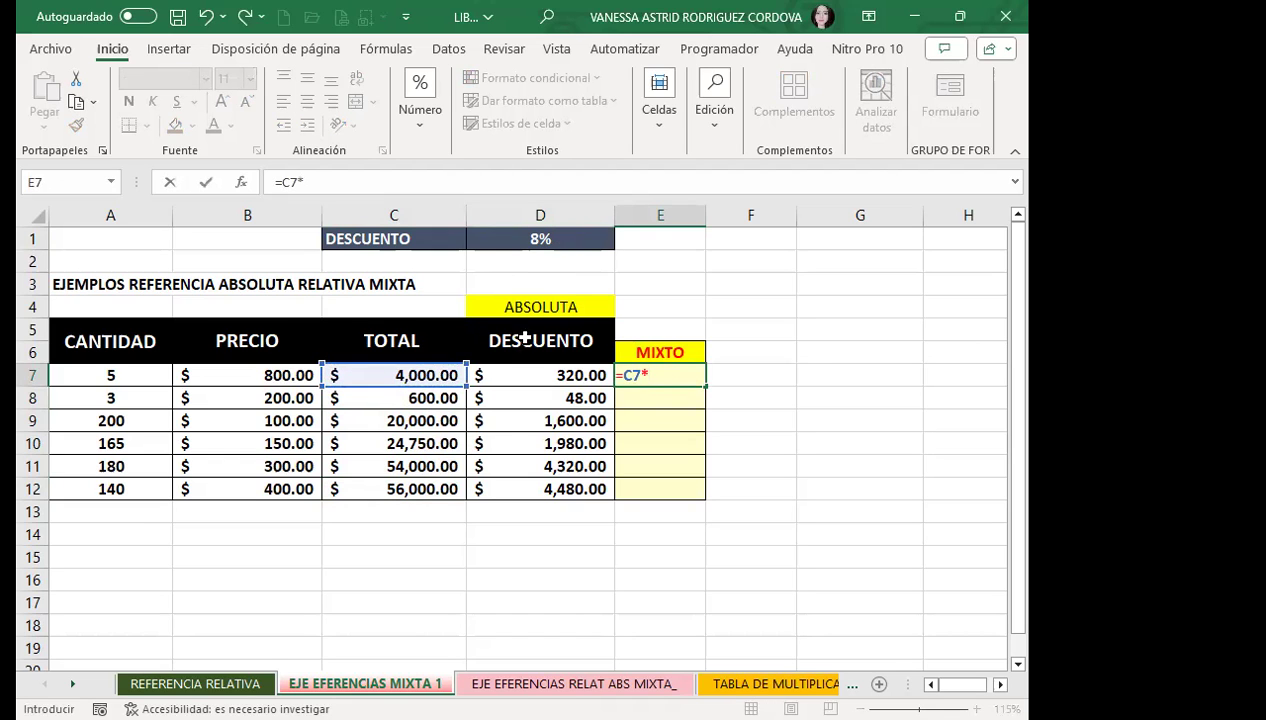
click(578, 240)
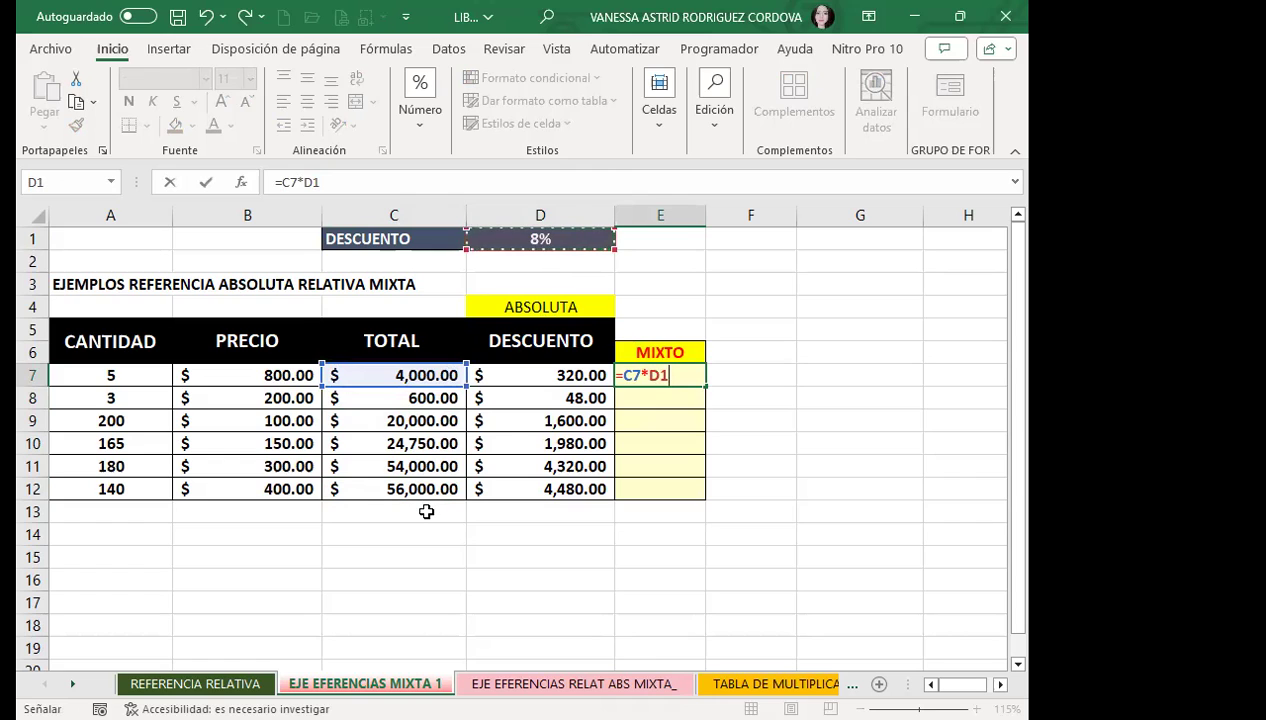
key(F4)
key(F4)
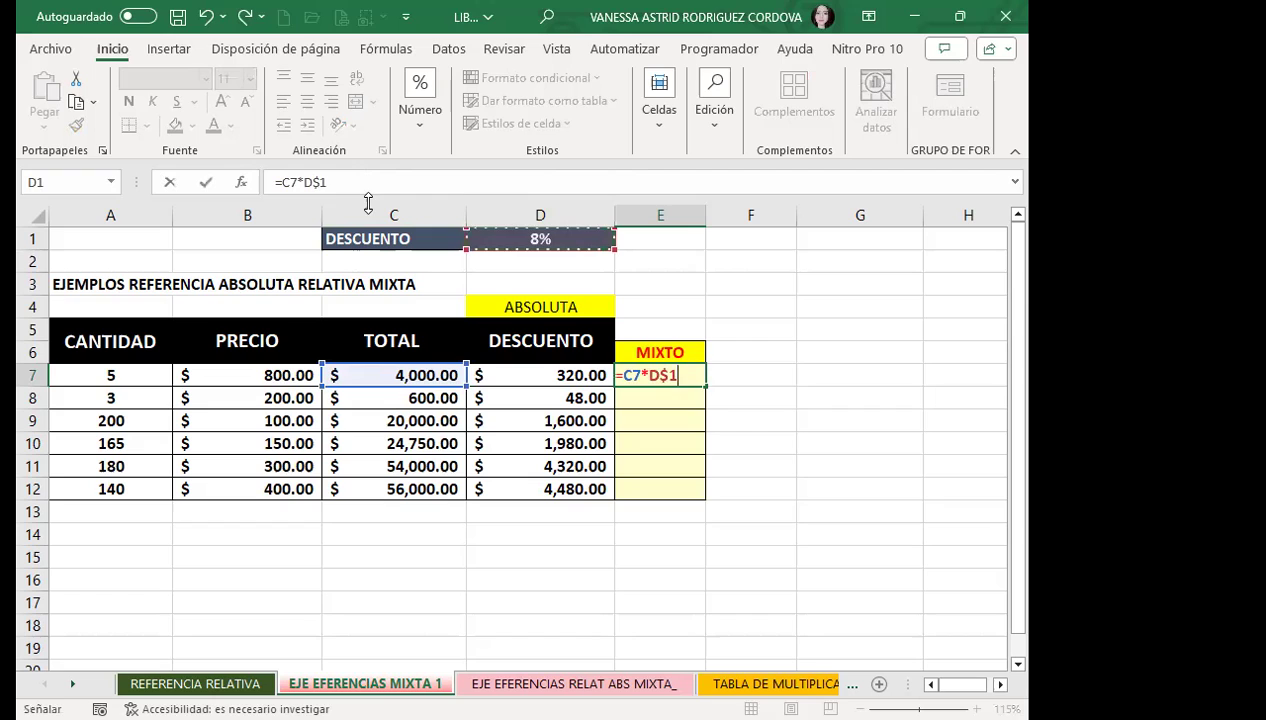
click(636, 373)
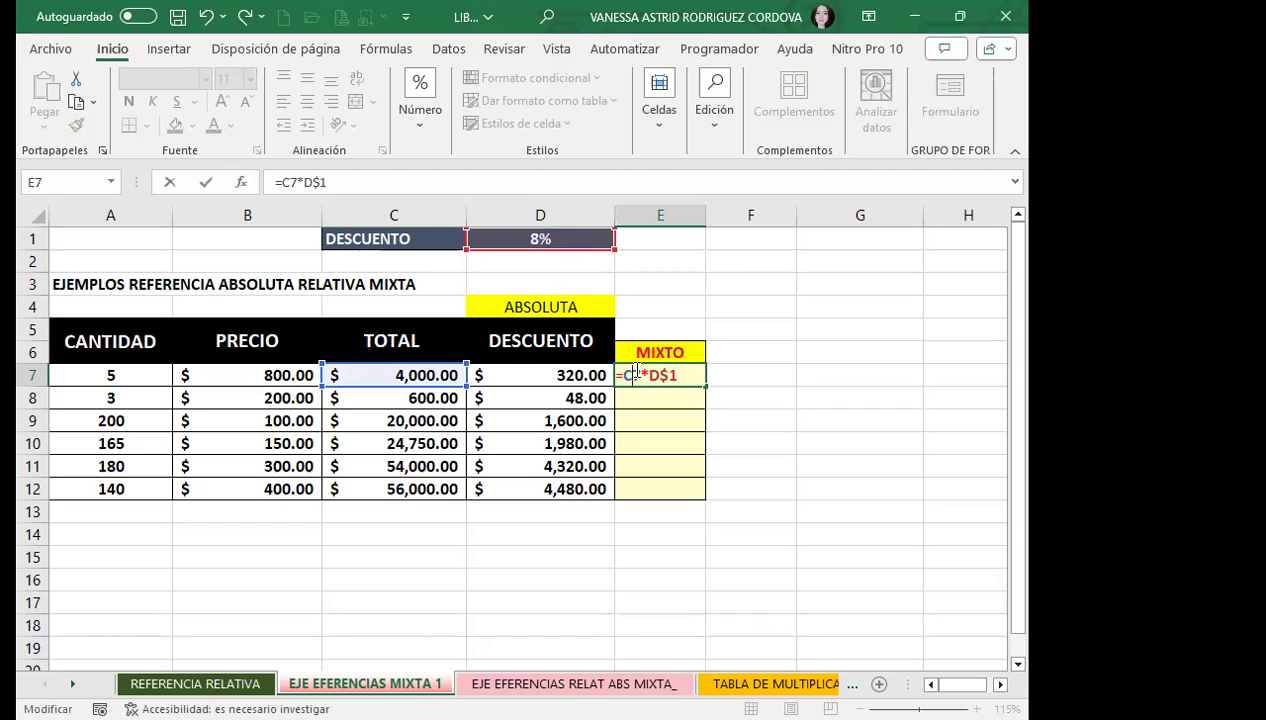
key(F4)
key(F4)
key(F4)
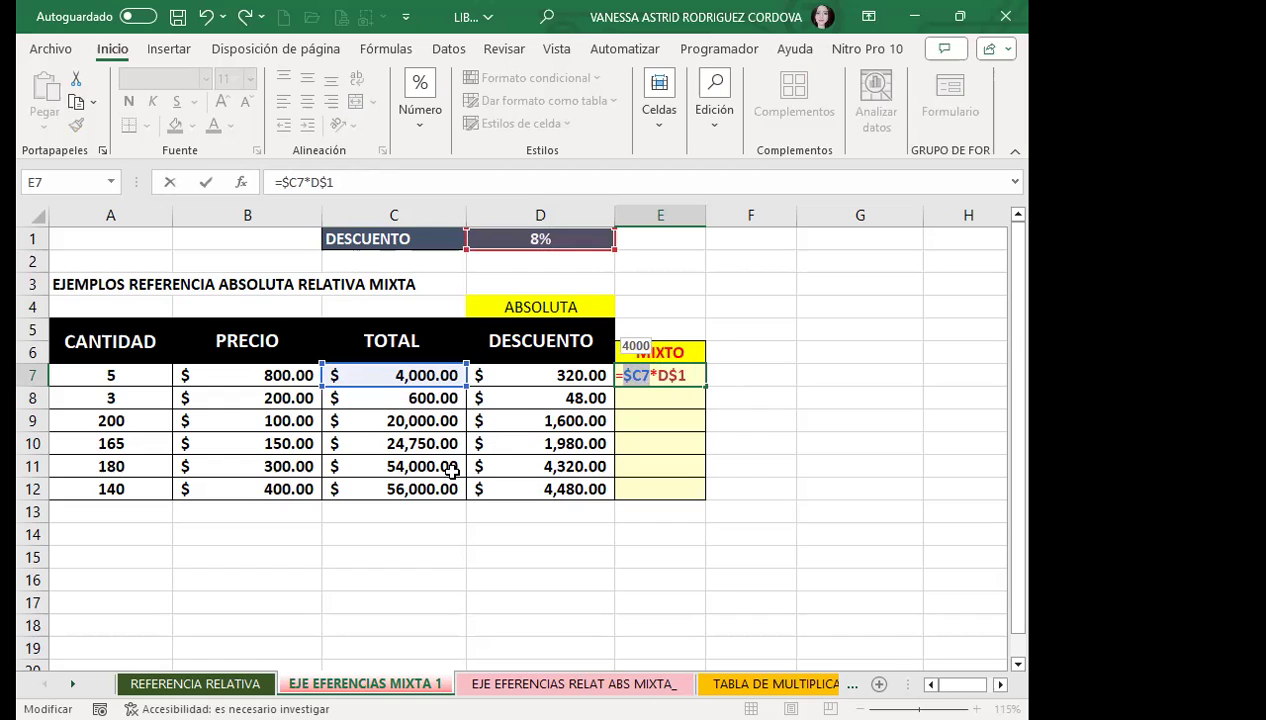
key(ctrl+Return)
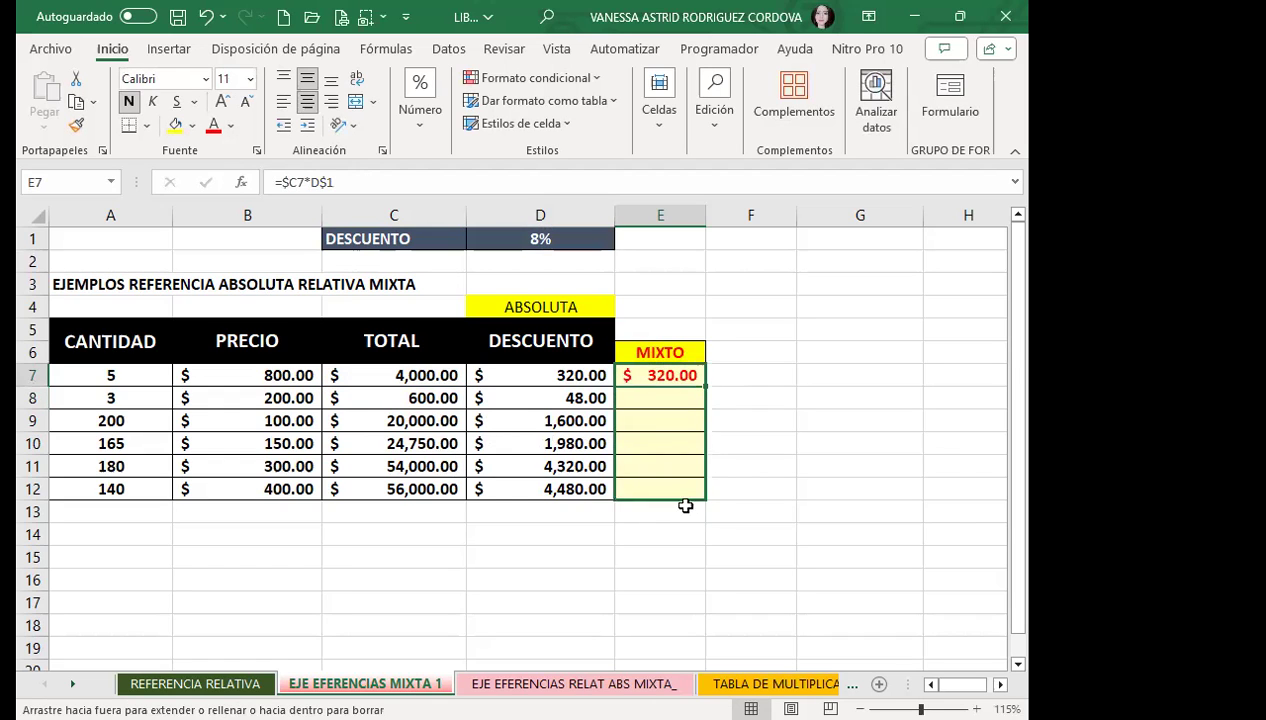
Copy =$C7*D$1 down to E12 and compare the D12 and E12 formulas.
drag(698, 491, 684, 503)
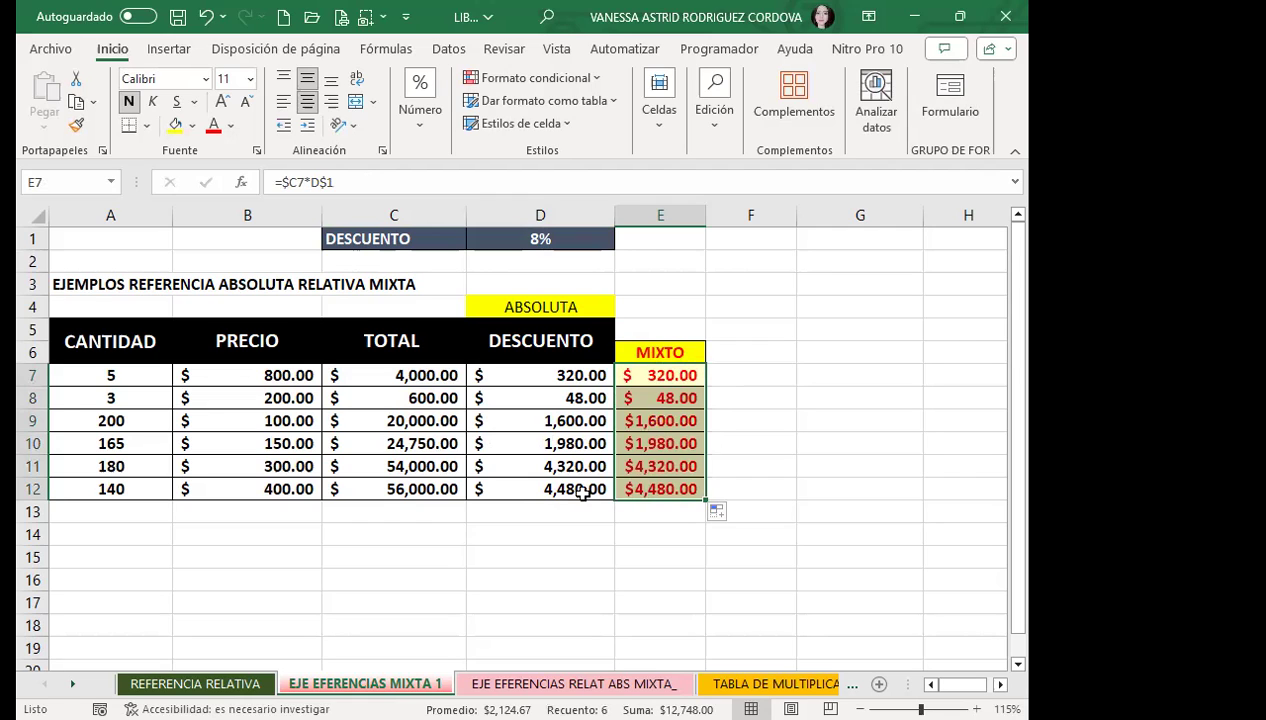
click(523, 489)
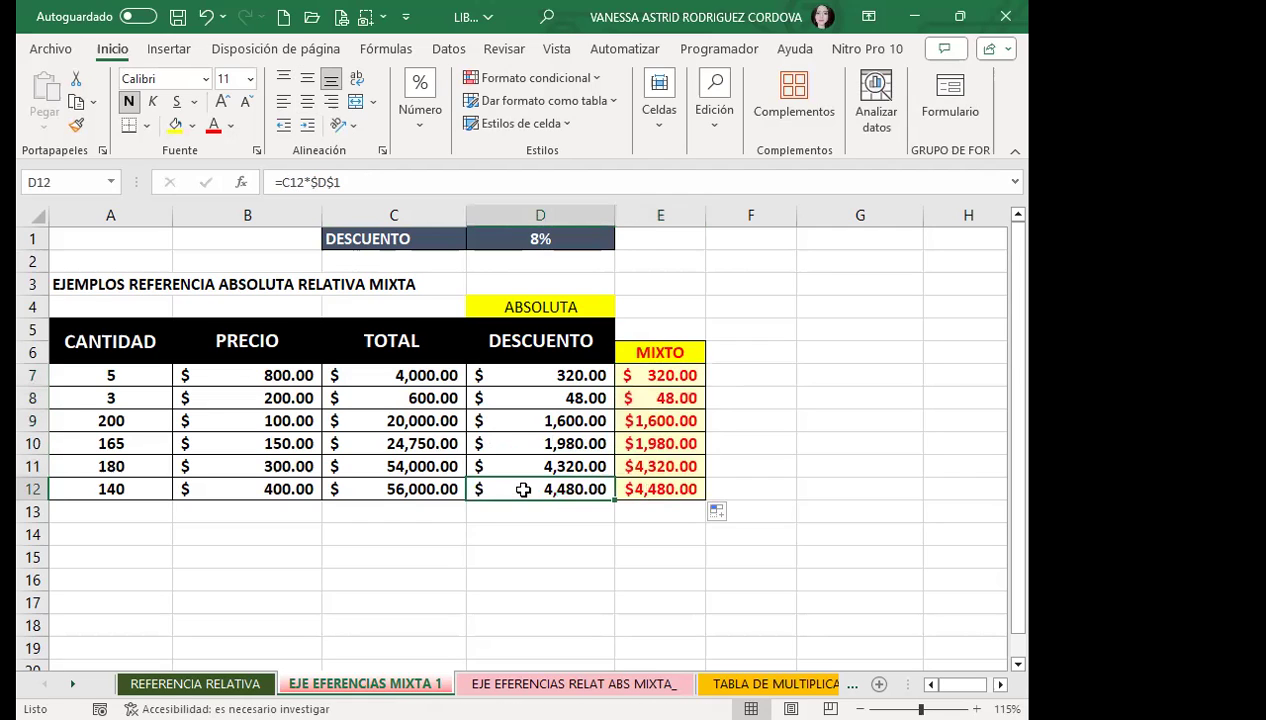
click(660, 489)
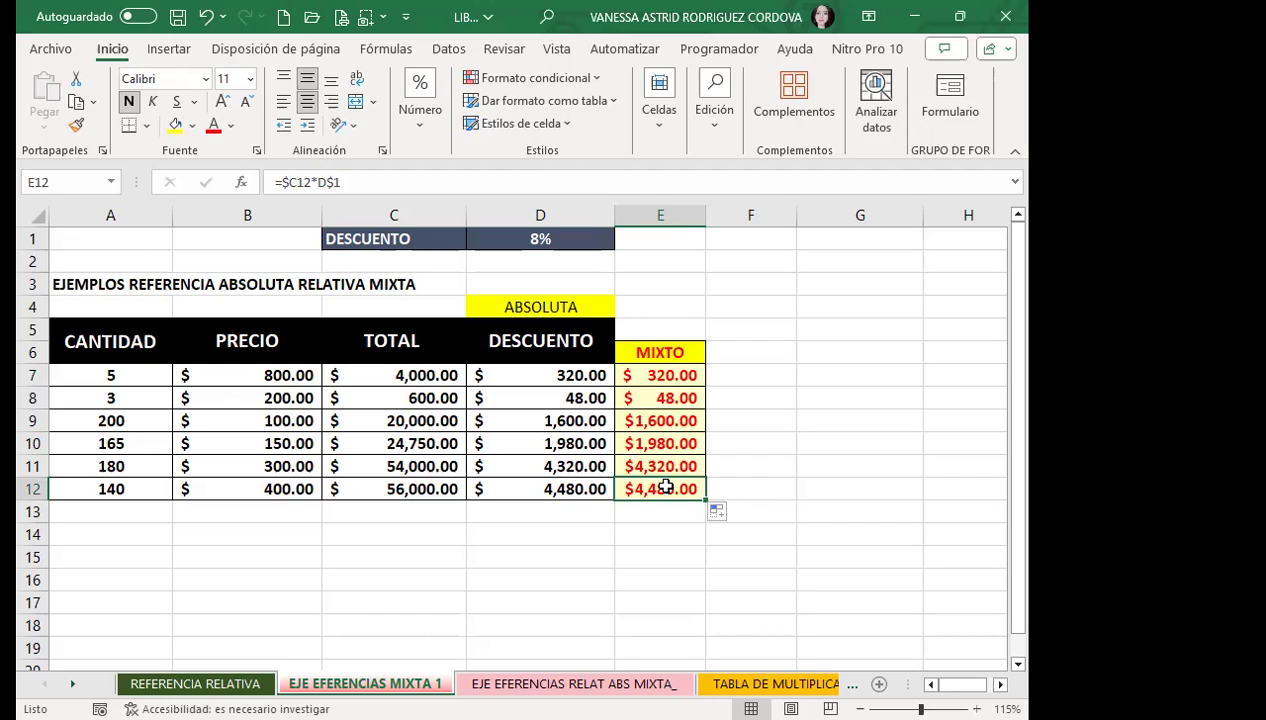
click(666, 383)
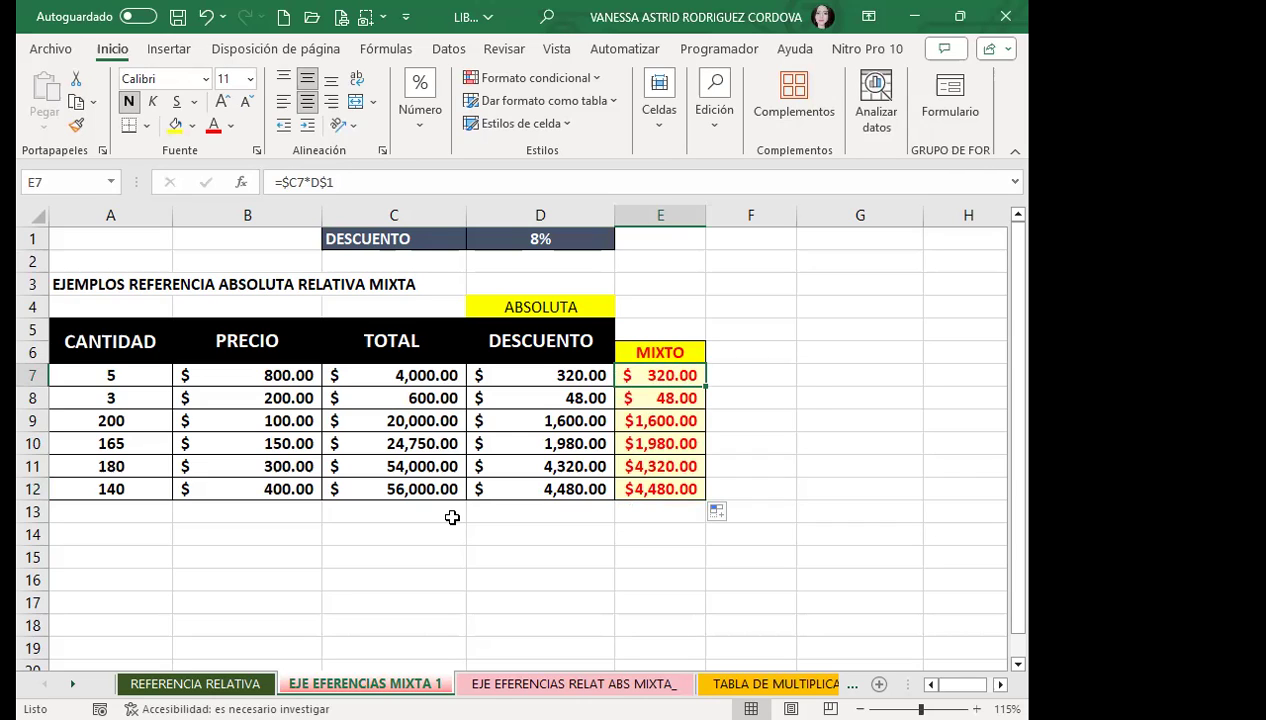
key(ctrl+Page_Down)
On the mixed-reference exercise sheet, set the discount rate in D1 to 0.10.
click(311, 489)
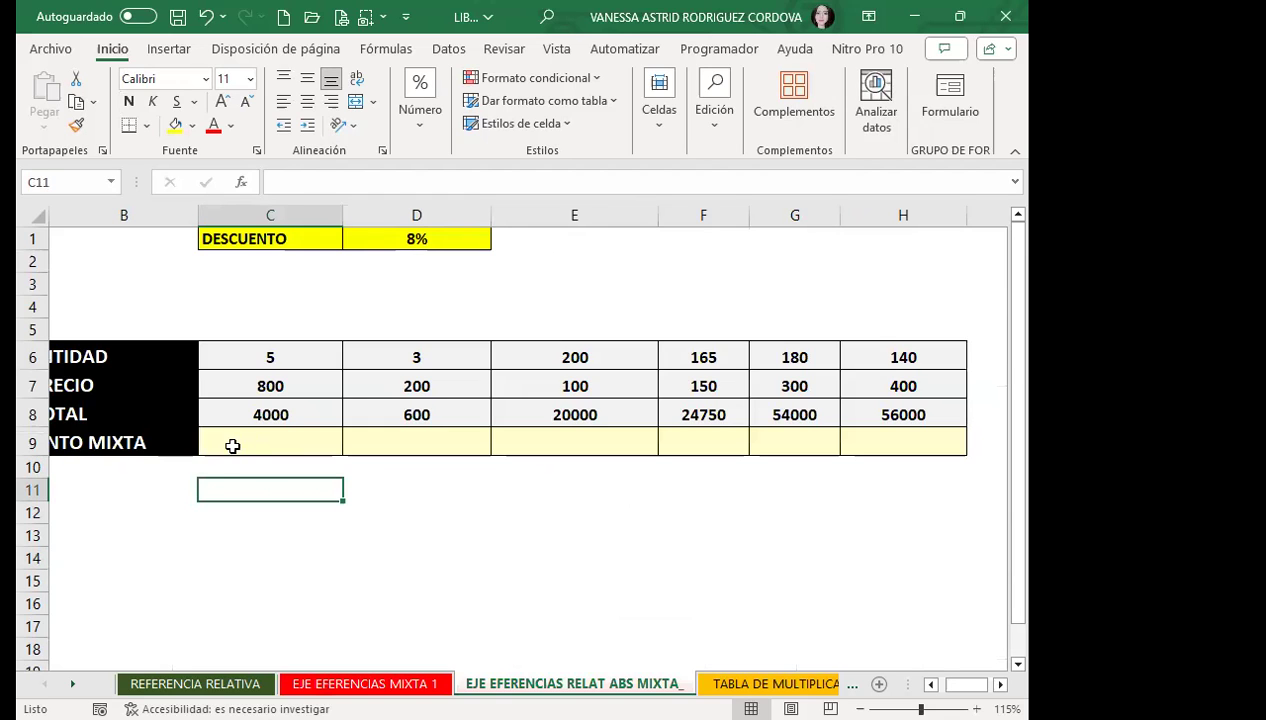
click(246, 437)
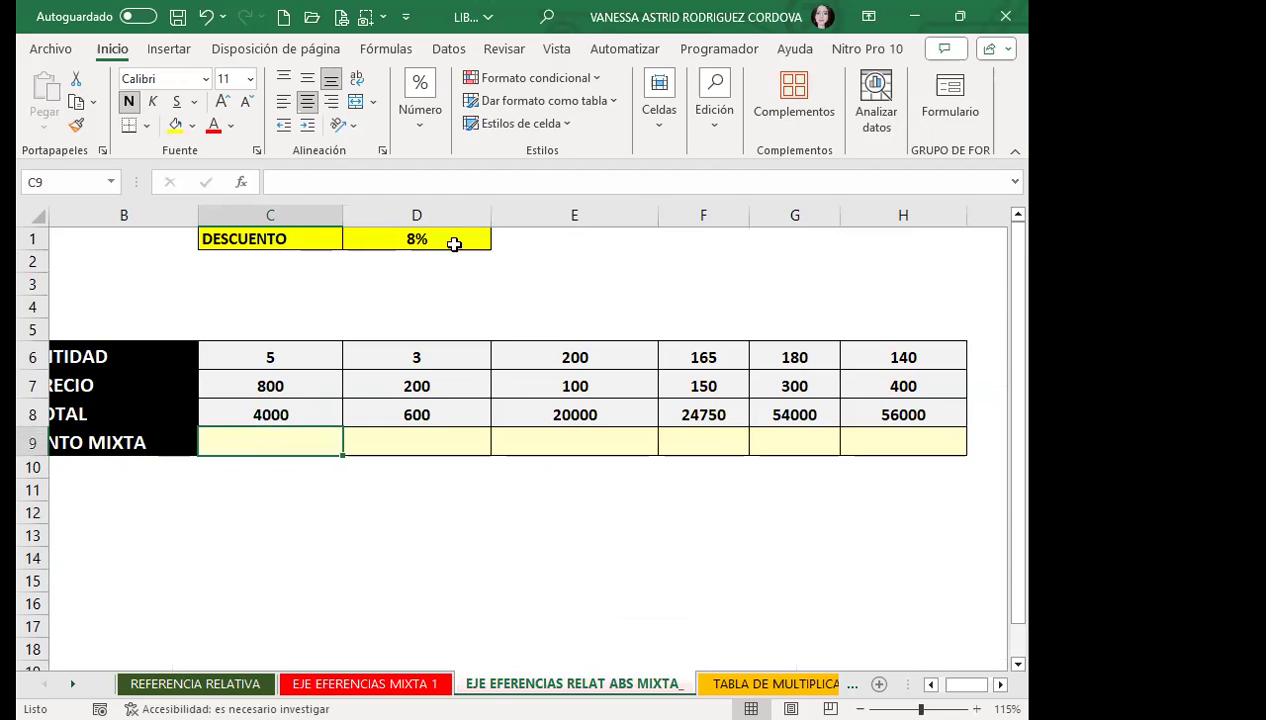
click(395, 235)
text(.10)
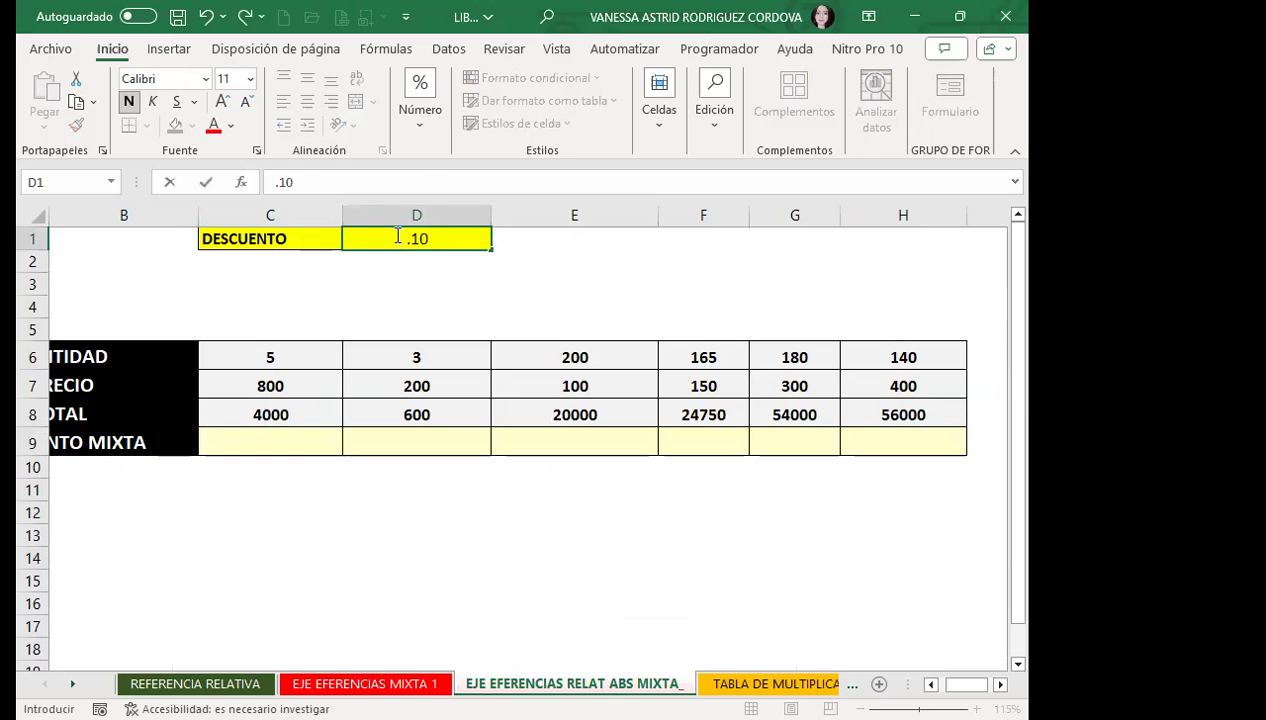
key(Return)
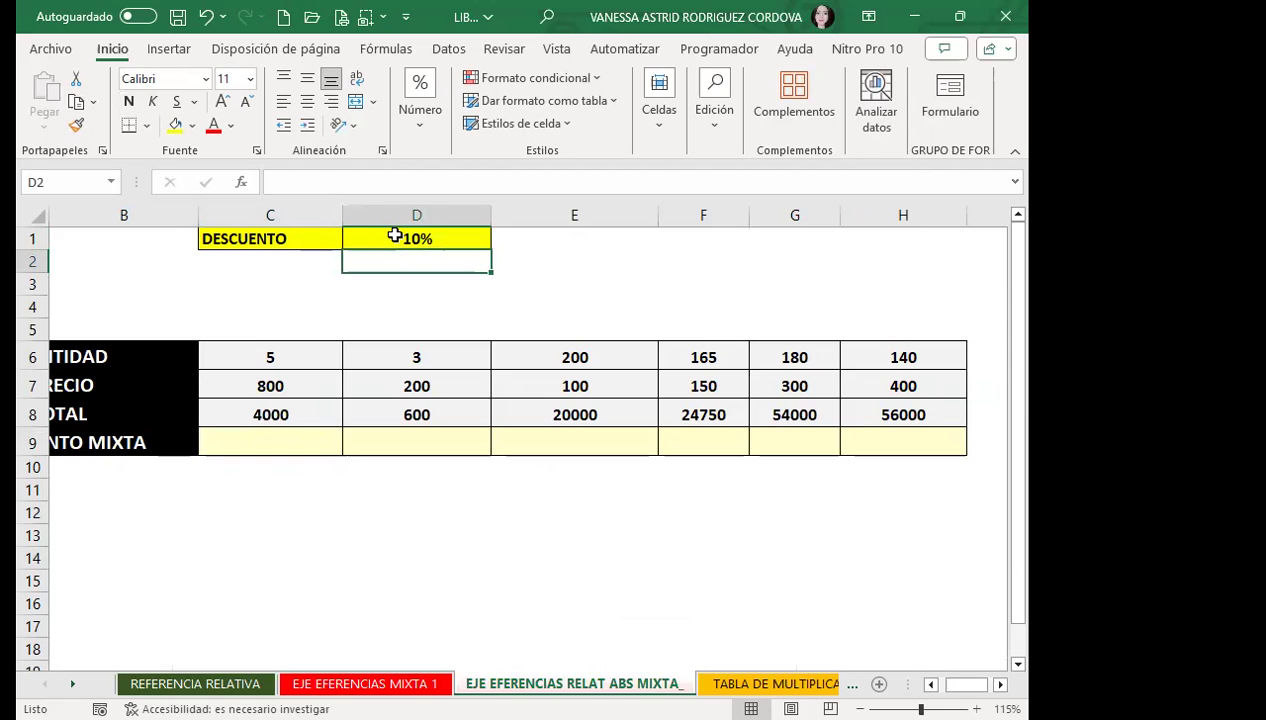
Confirm the C8 total formula (4000) and review the totals across C8:H8.
click(244, 410)
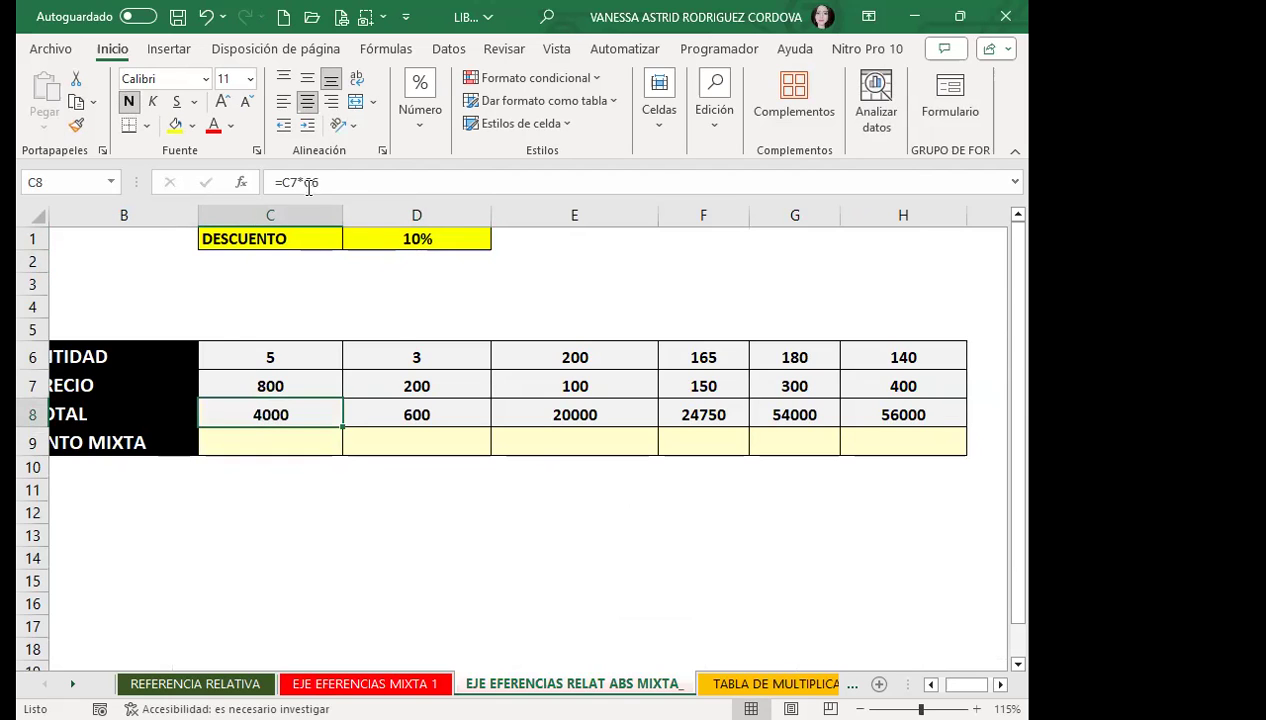
click(314, 182)
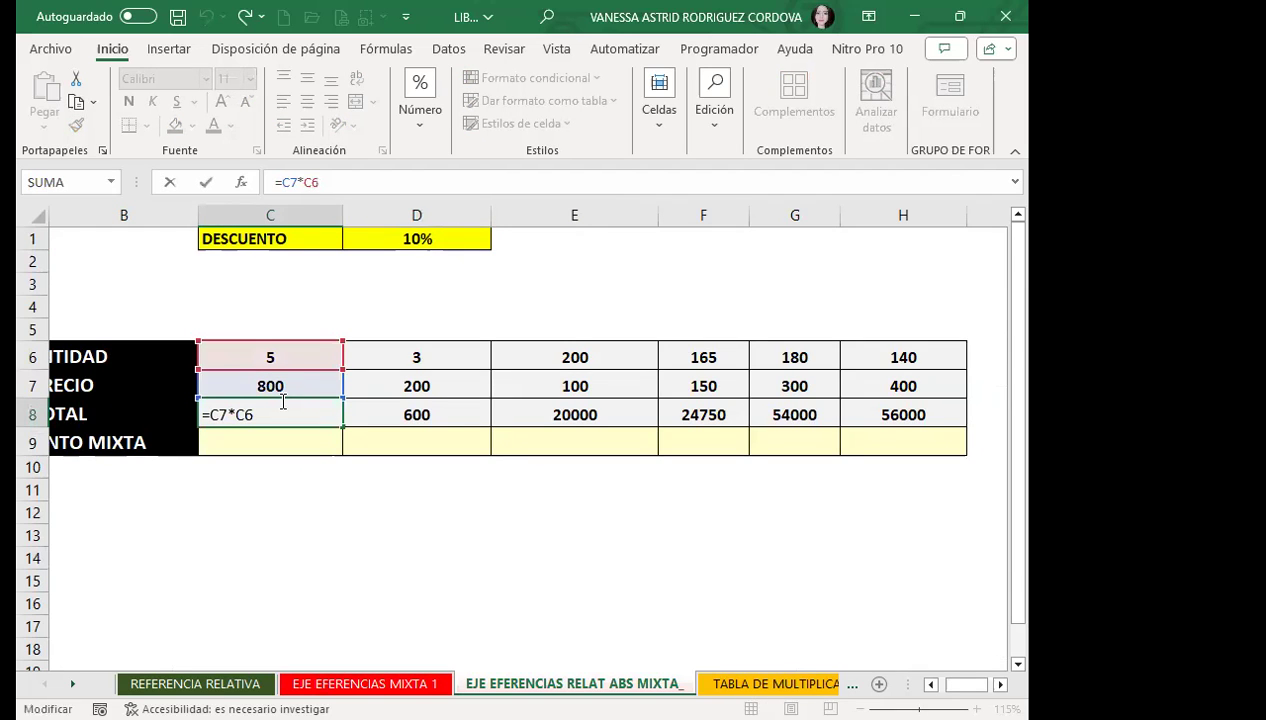
key(Return)
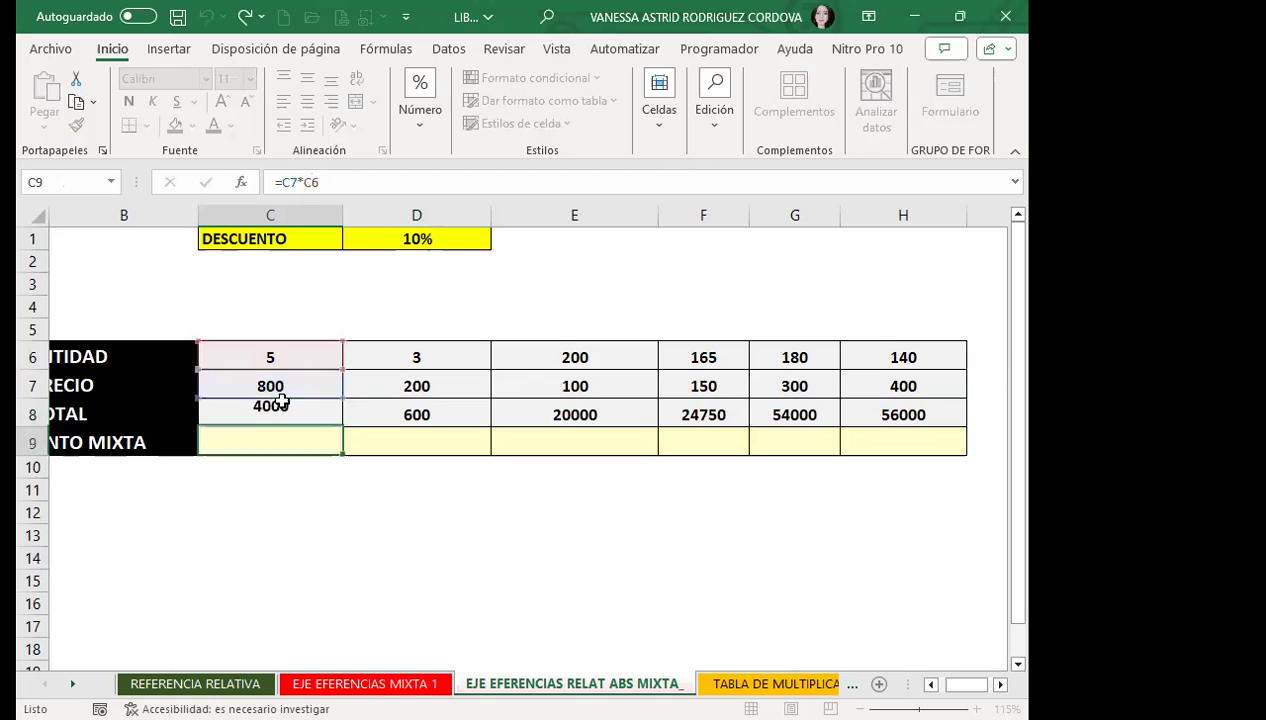
click(285, 410)
click(400, 413)
click(560, 413)
click(703, 414)
click(764, 416)
click(918, 404)
Enter =C8*D1 in C9, then lock D1's row to make =C8*D$1, giving 400.
click(298, 434)
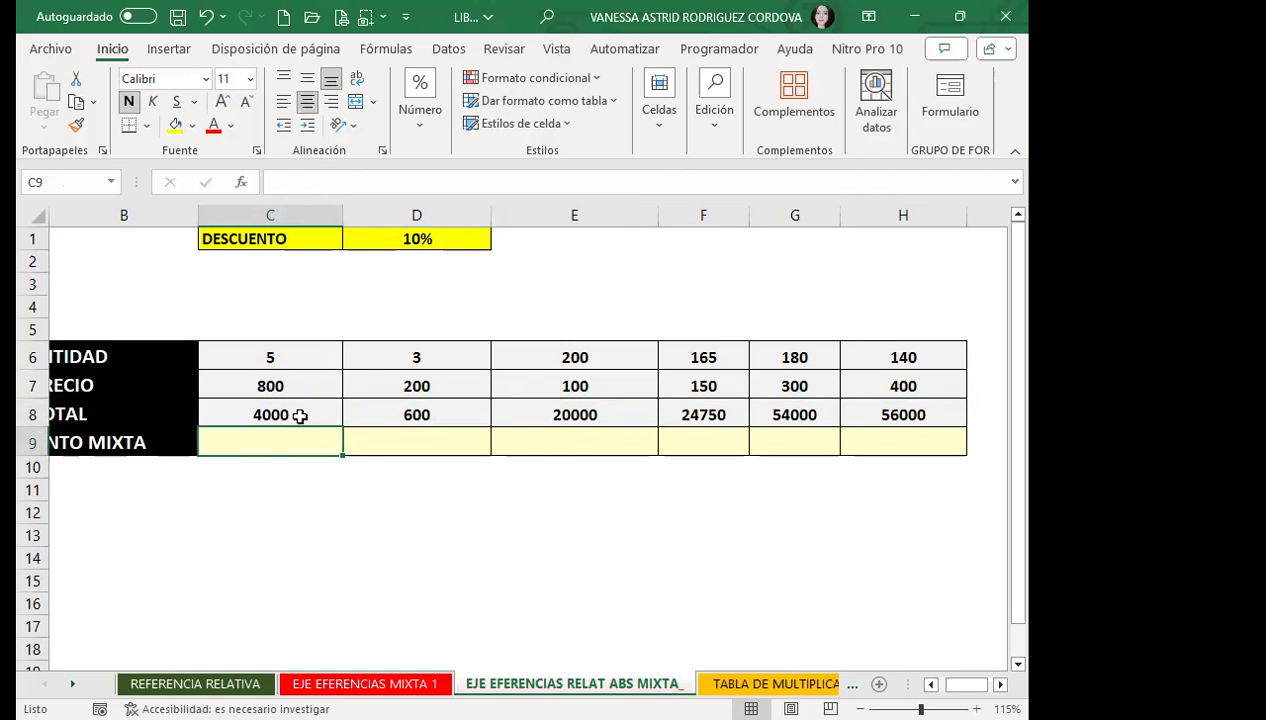
text(=)
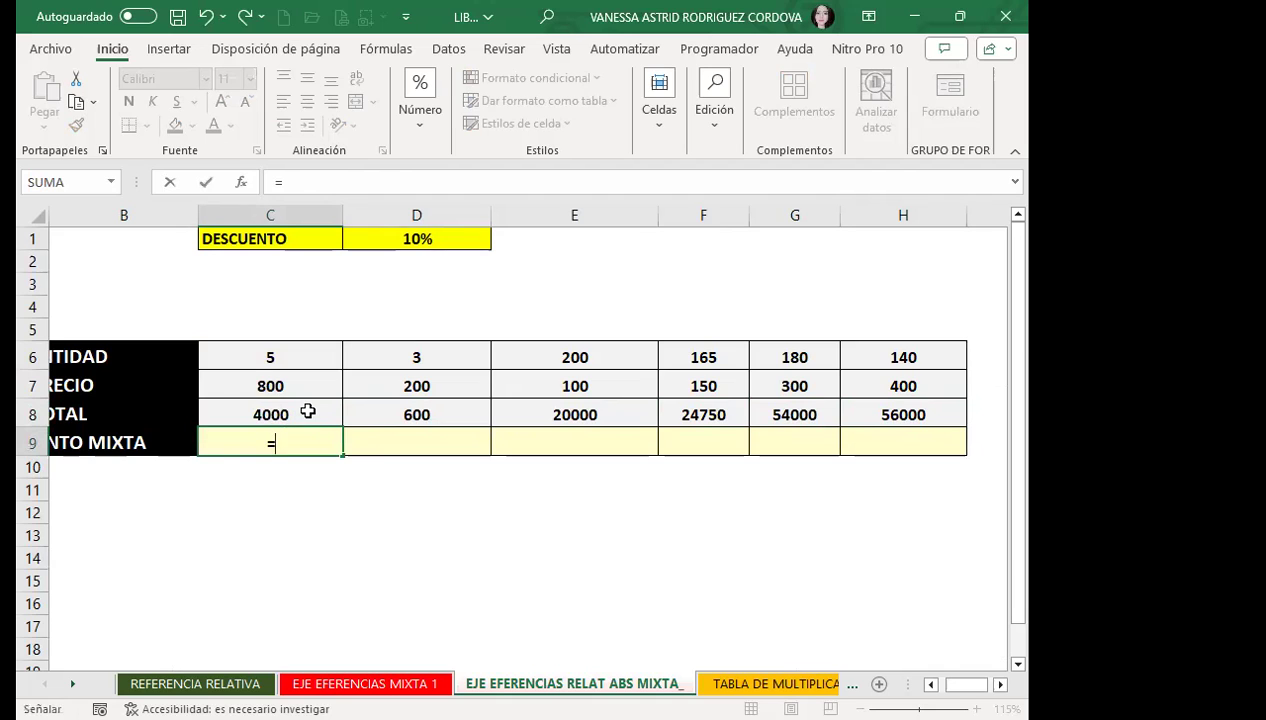
click(307, 411)
text(*)
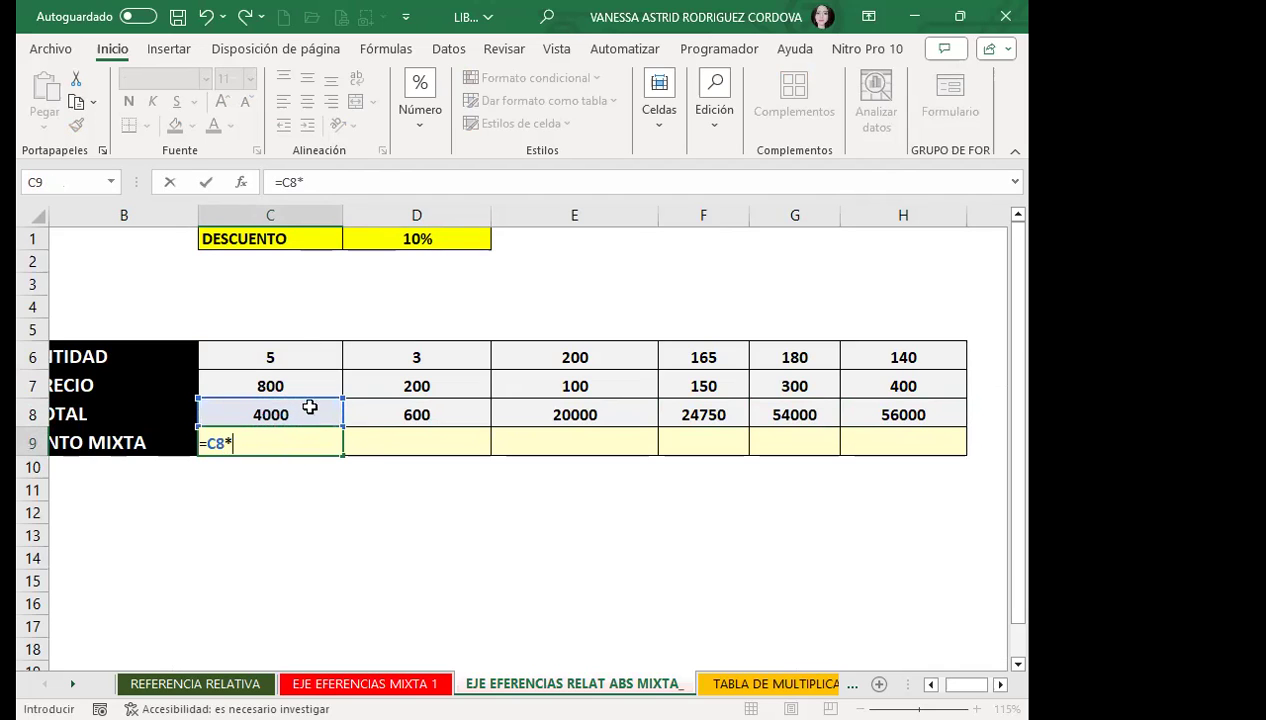
click(452, 235)
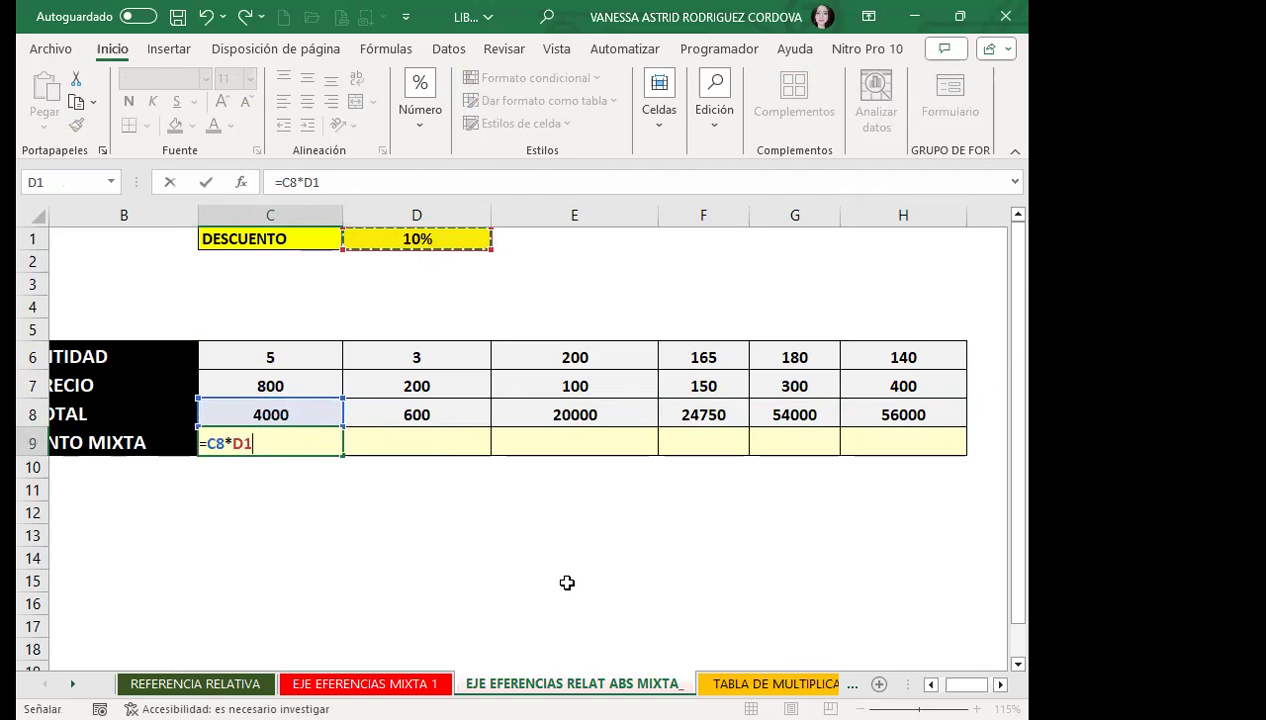
key(Return)
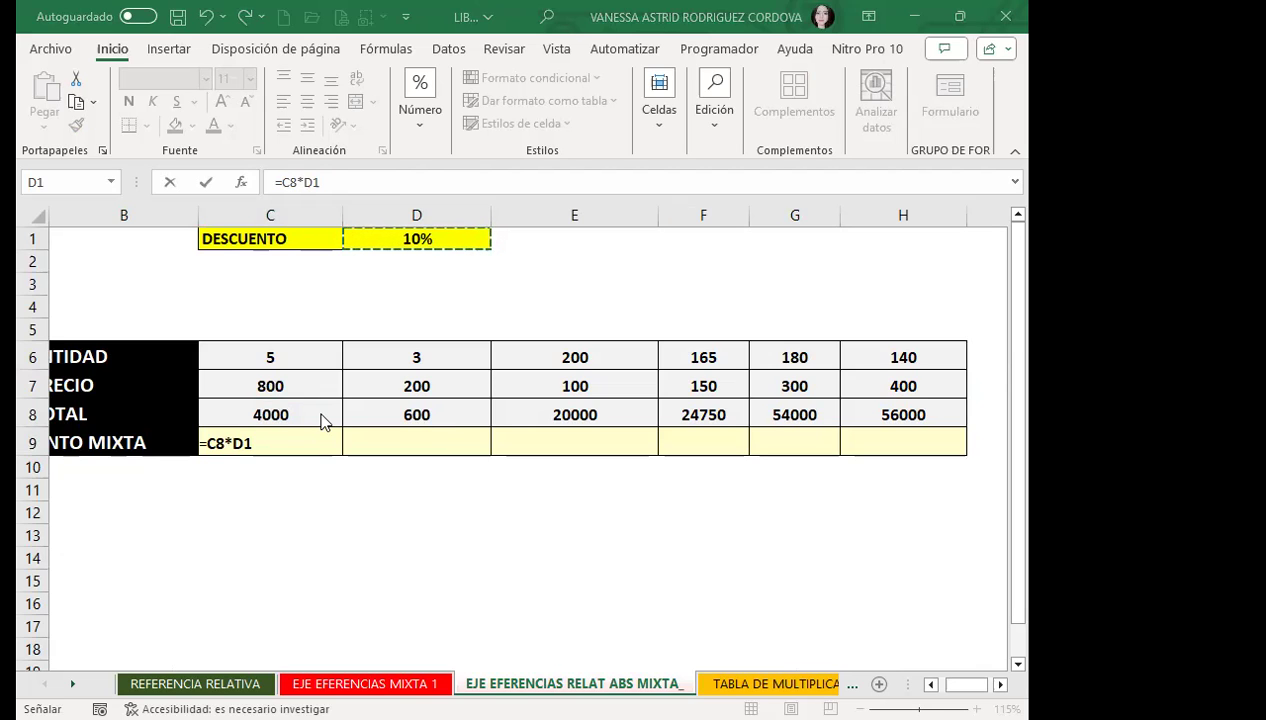
double_click(273, 440)
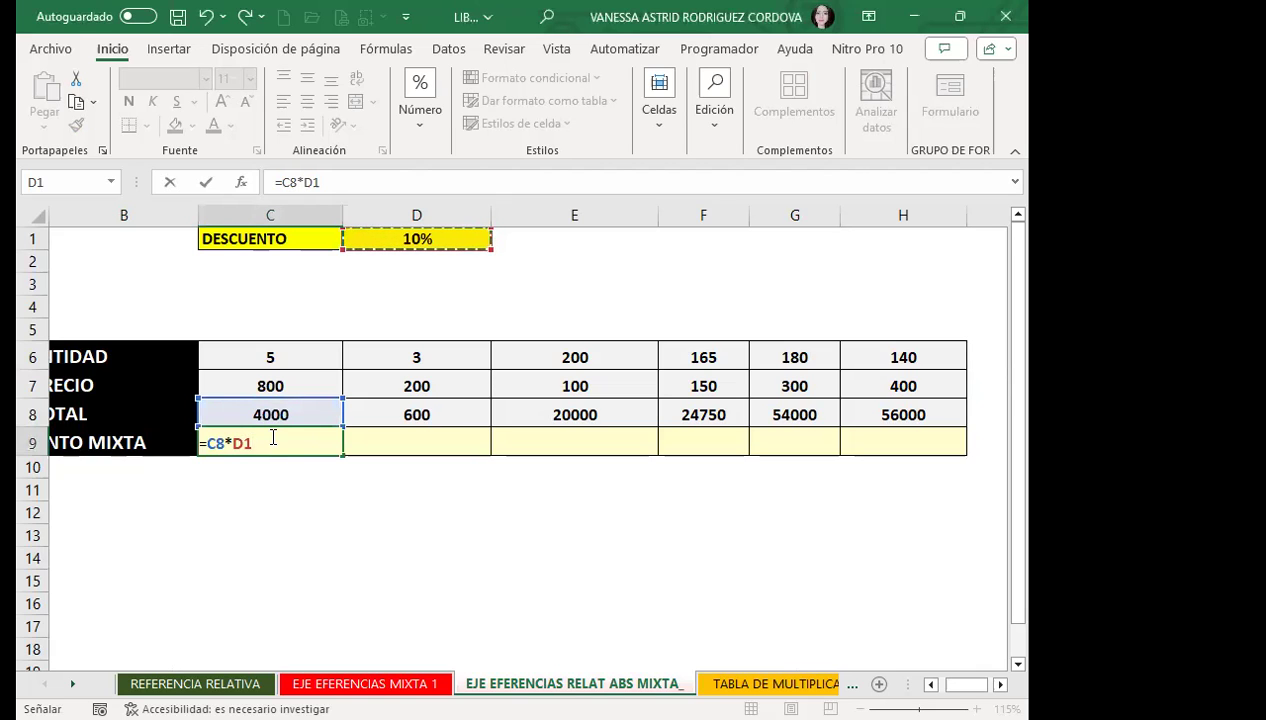
key(F4)
key(F4)
key(Return)
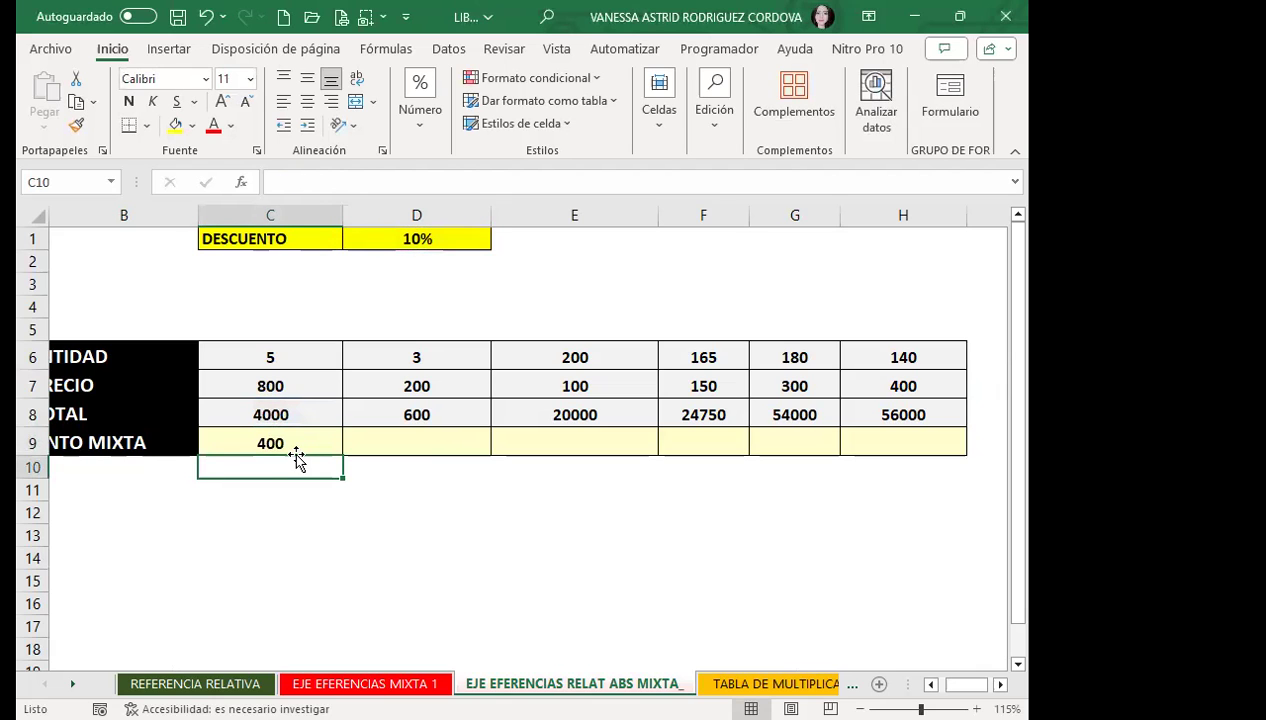
Copy C9 across D9:H9, then undo the copy after it returns zeros.
click(303, 446)
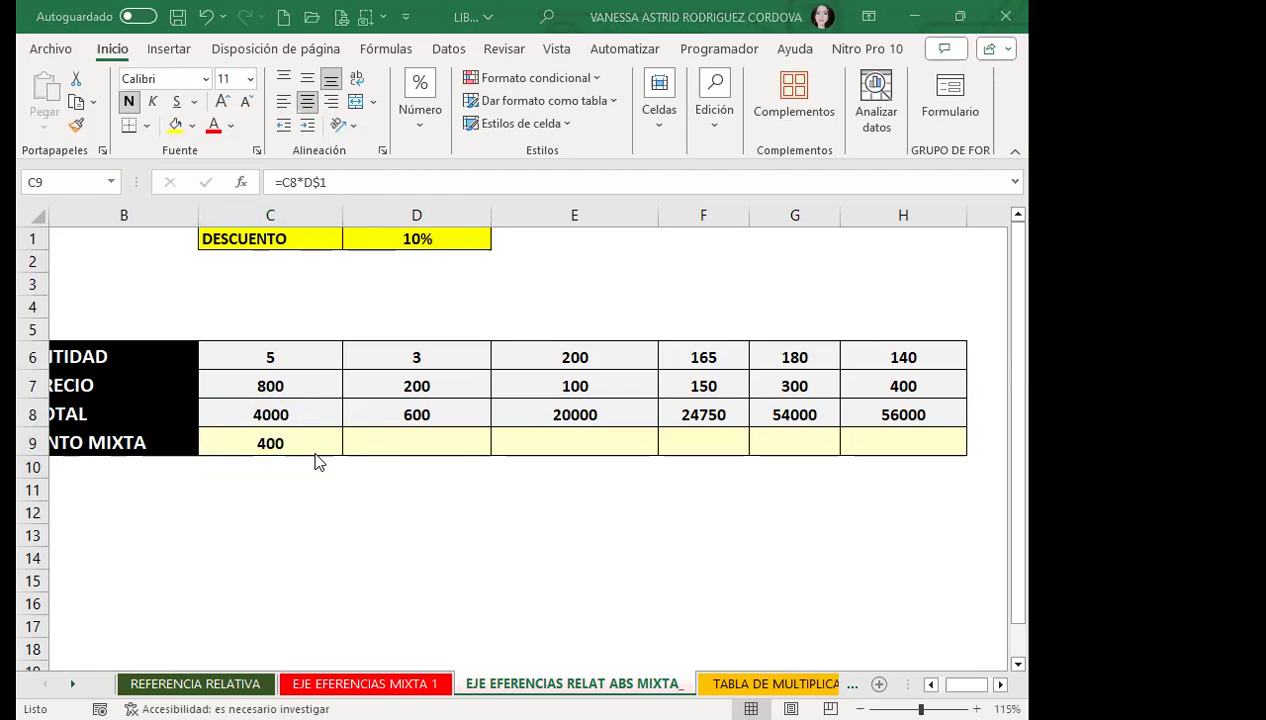
drag(344, 452, 918, 445)
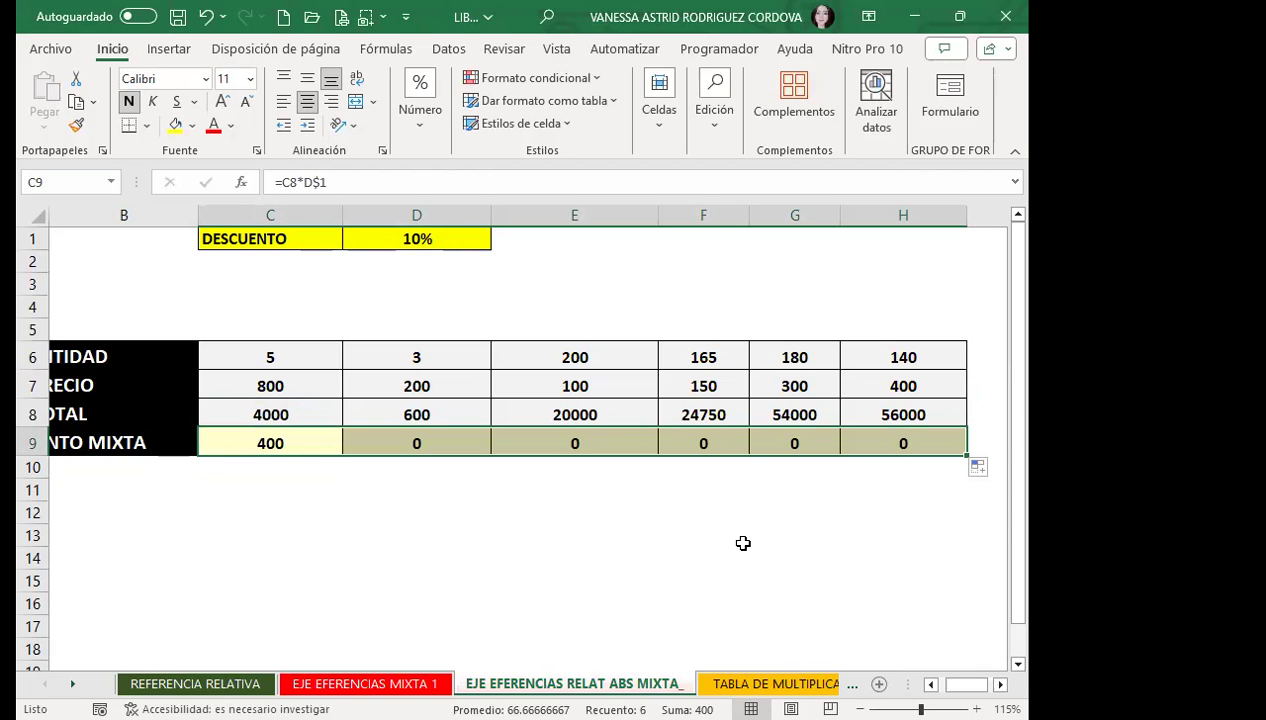
key(ctrl+z)
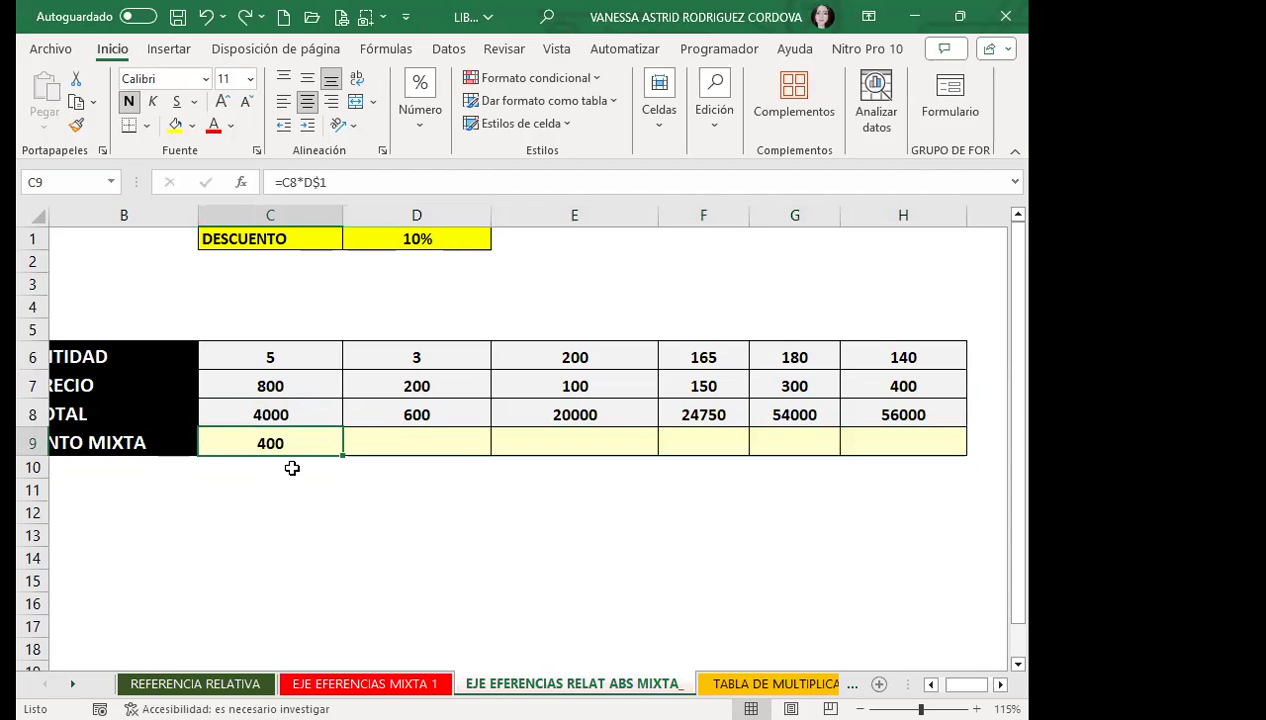
Switch C9's discount reference to $D1, making the formula =C8*$D1.
click(310, 182)
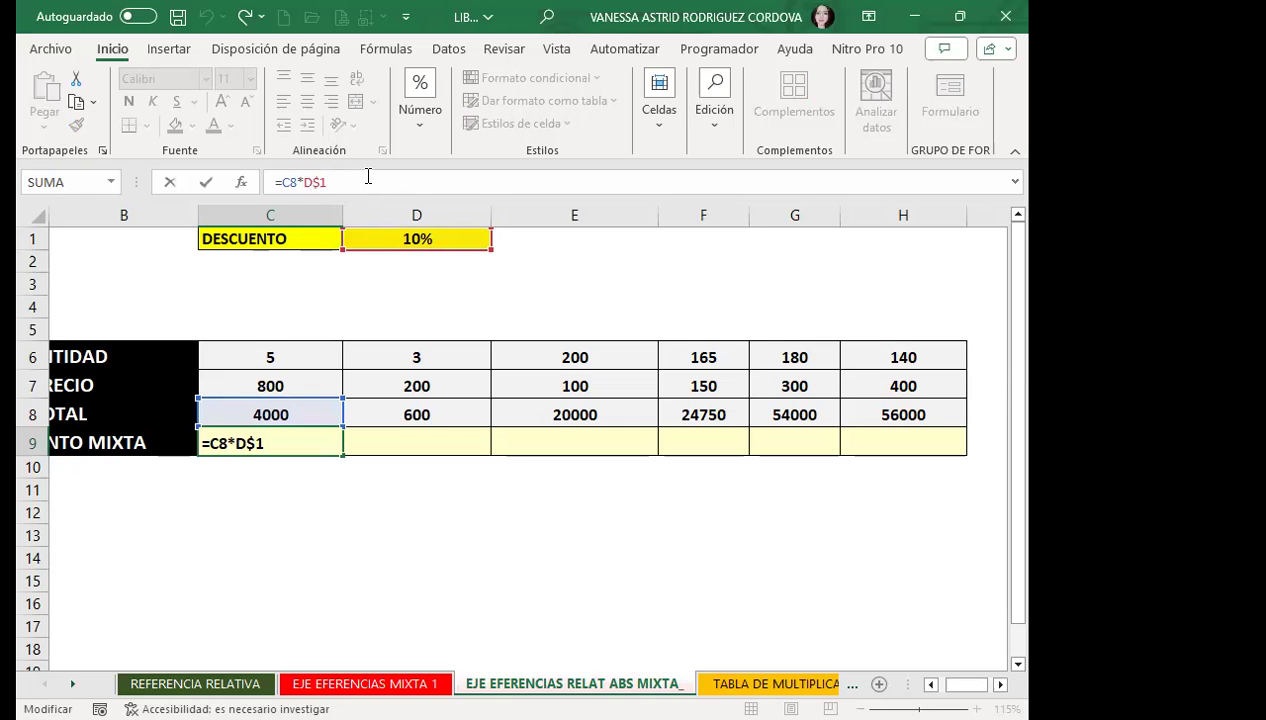
key(F4)
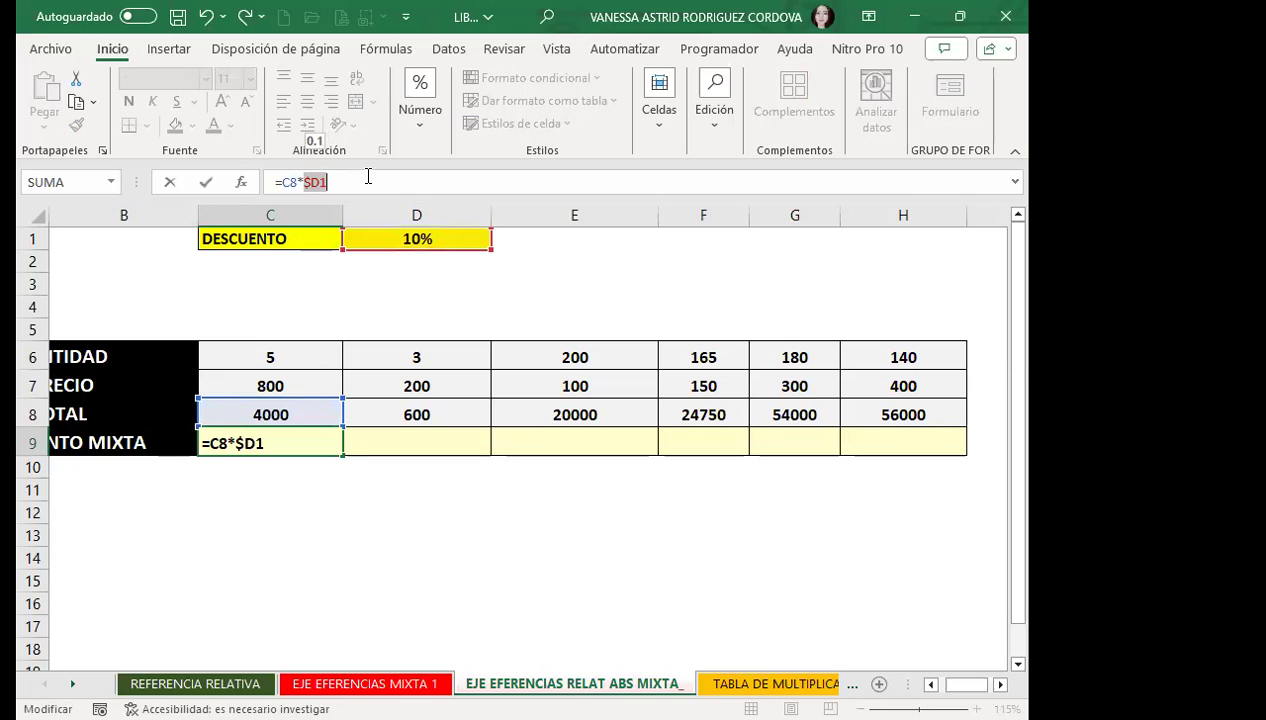
key(Return)
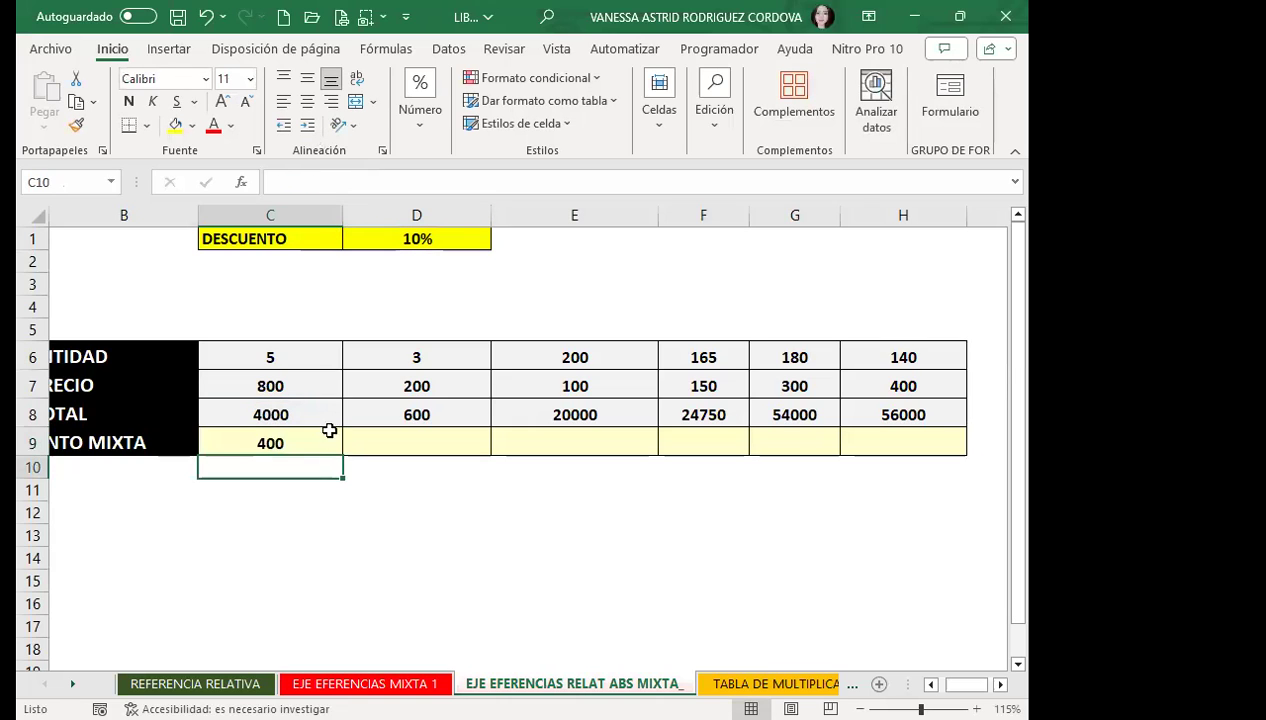
Copy =C8*$D1 across to H9 and inspect D9:H9 (60, 2000, 2475, 5400, 5600).
click(333, 450)
drag(342, 455, 914, 456)
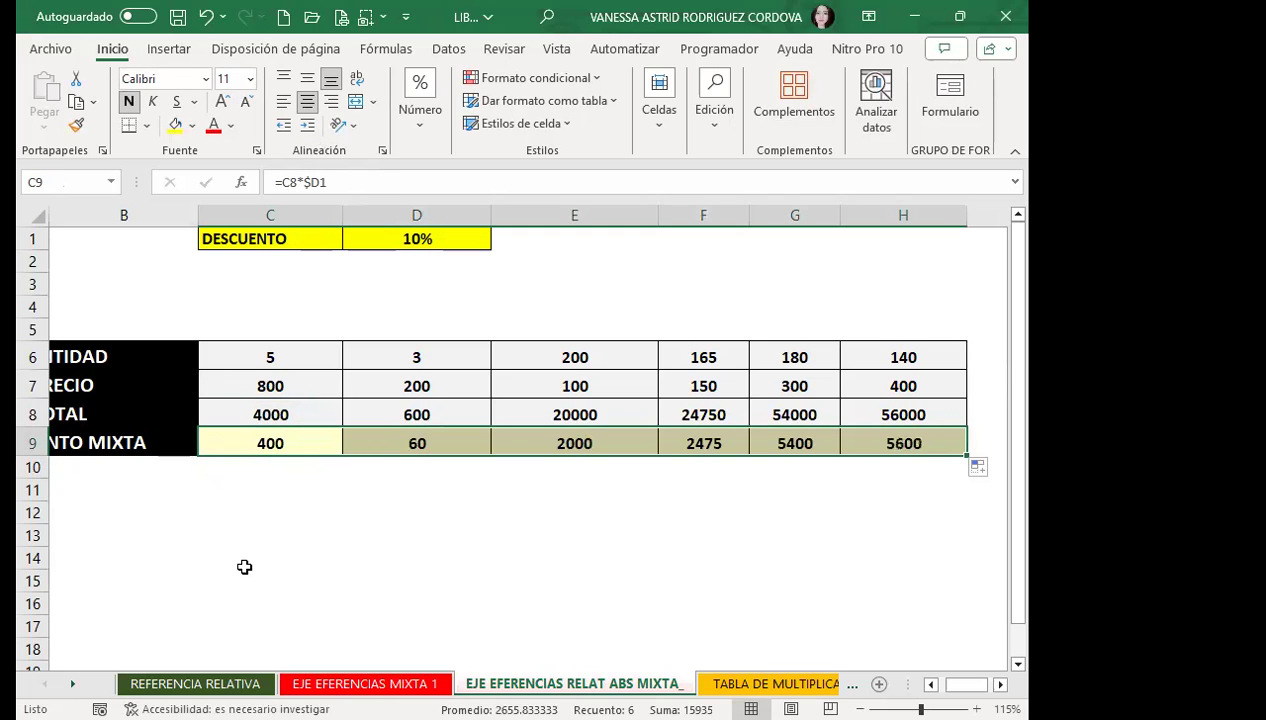
click(415, 443)
click(592, 446)
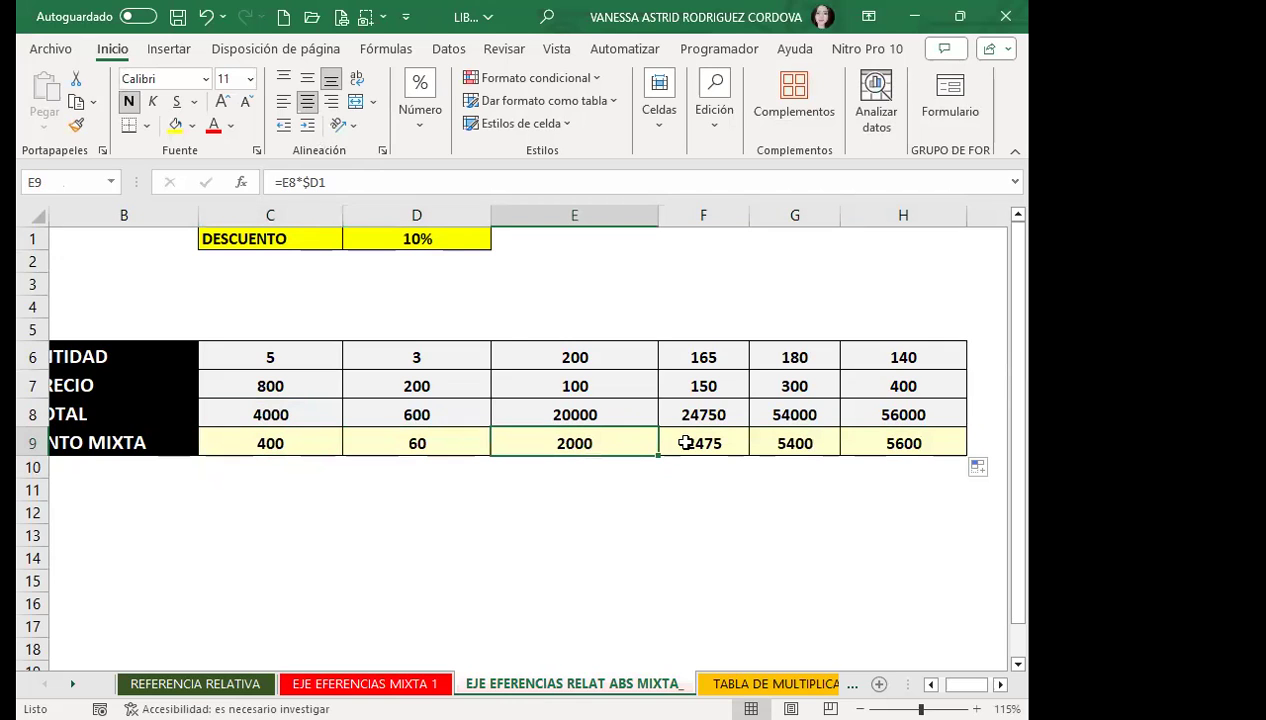
click(685, 443)
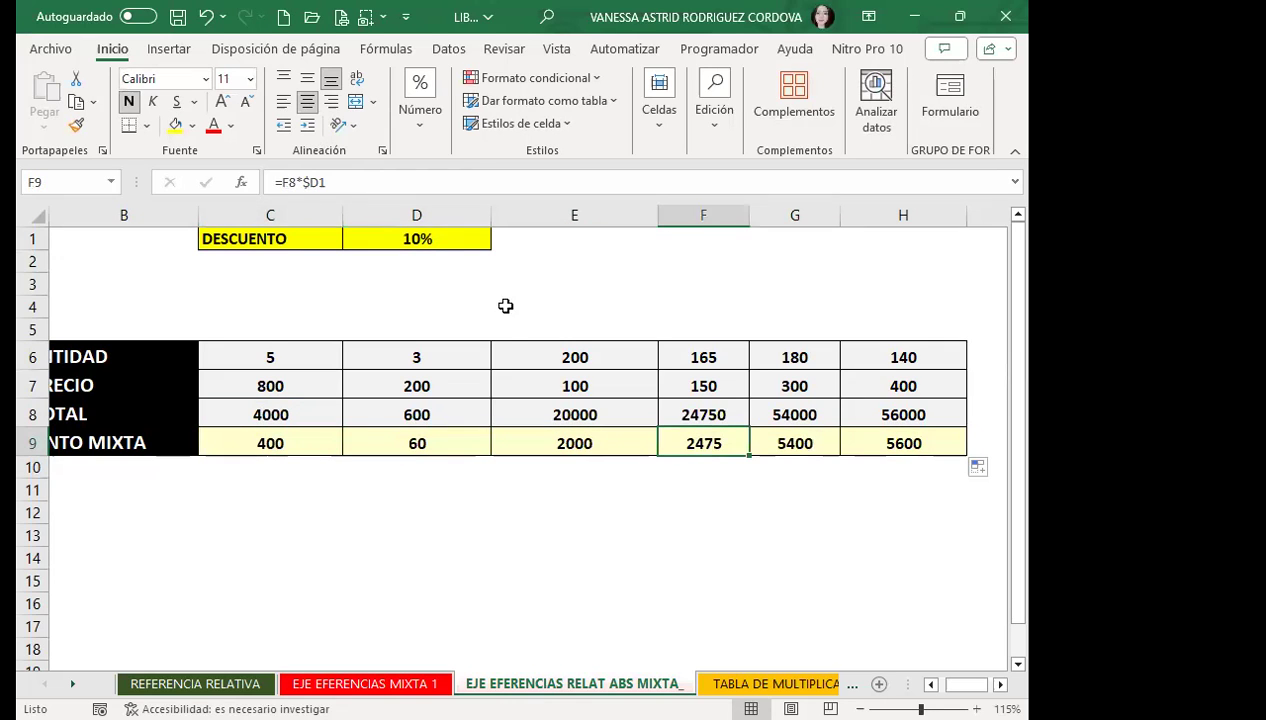
click(783, 450)
click(880, 440)
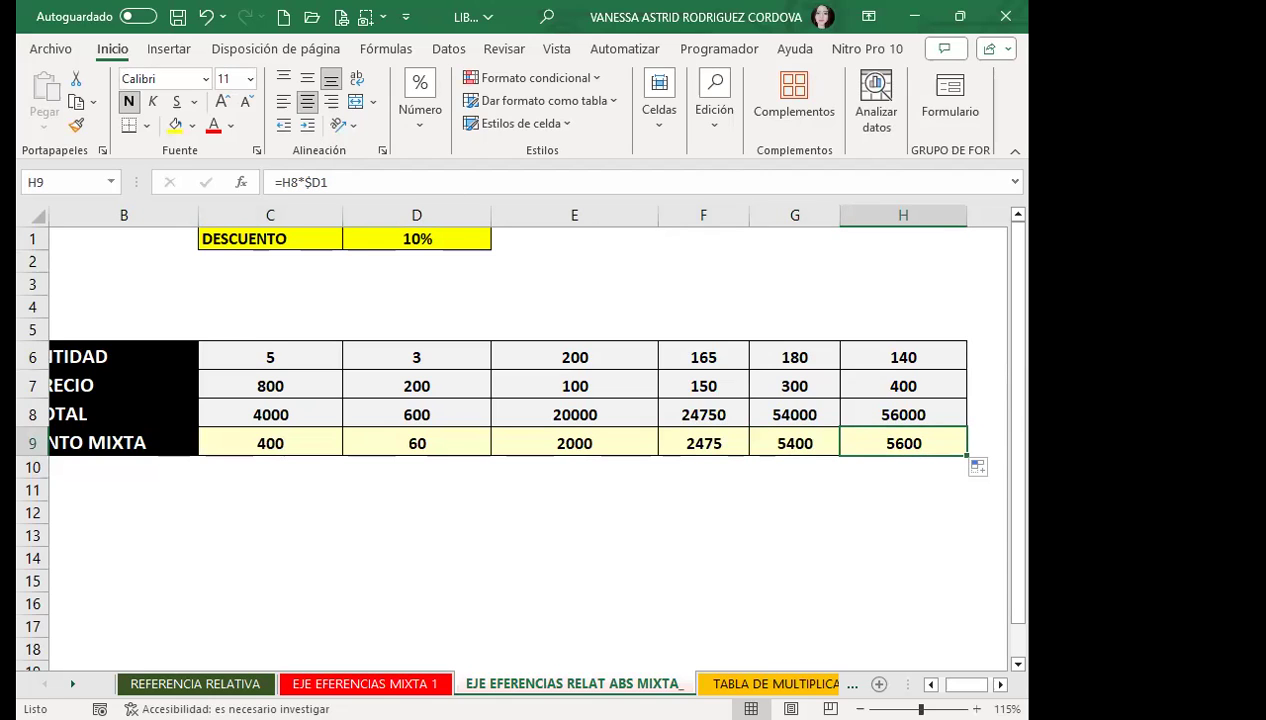
Select the Total row 8, then reopen C9's formula for editing.
click(31, 414)
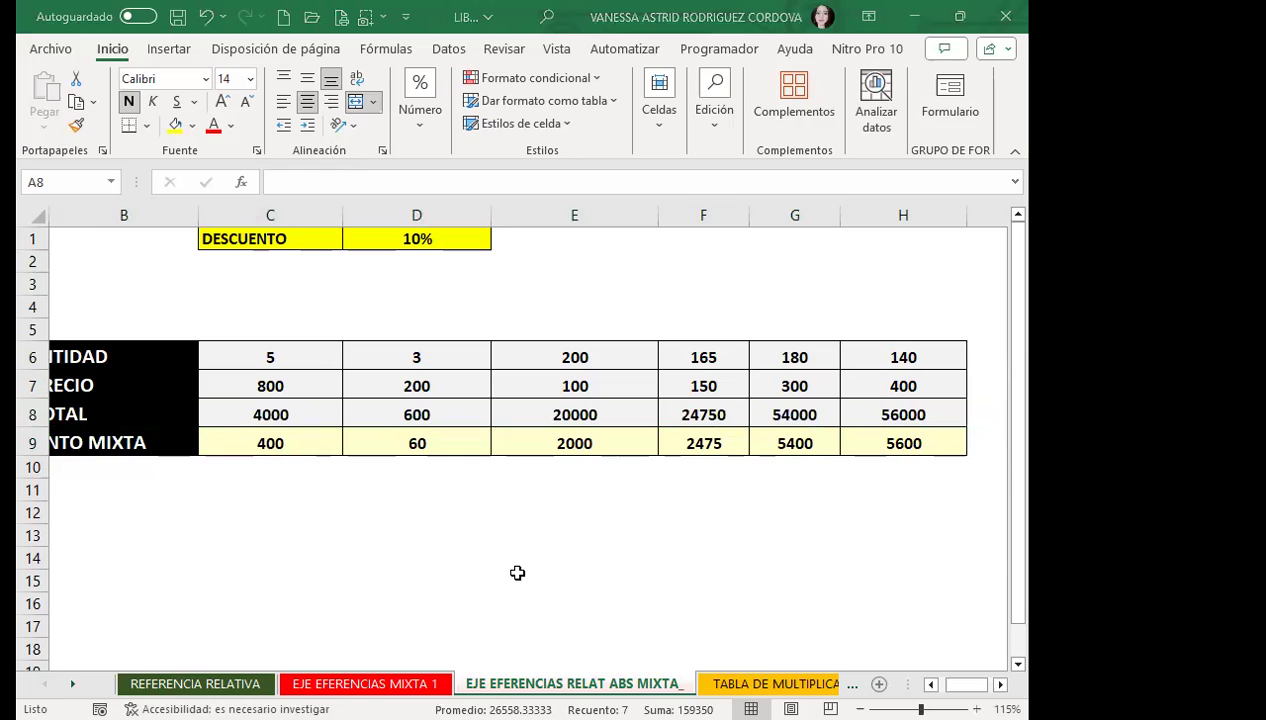
click(297, 443)
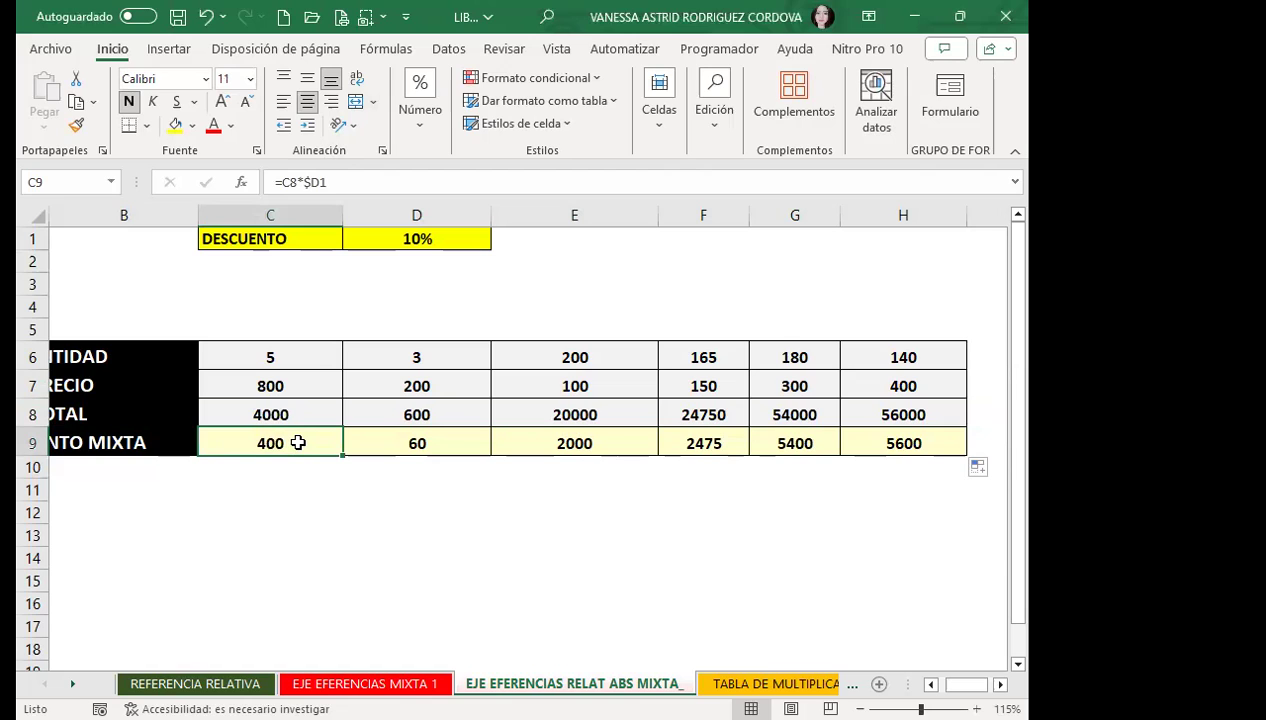
click(293, 182)
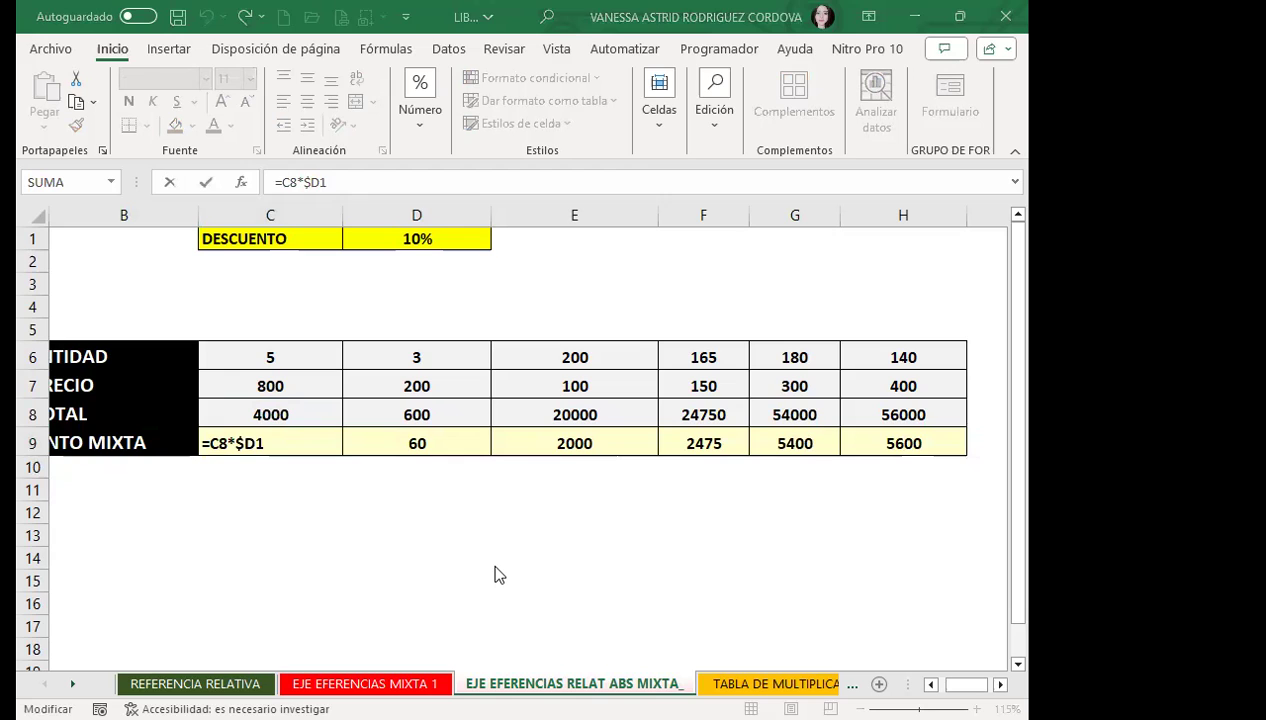
Change C9 to =C$8*$D1 and copy it across D9:H9.
click(254, 460)
click(224, 443)
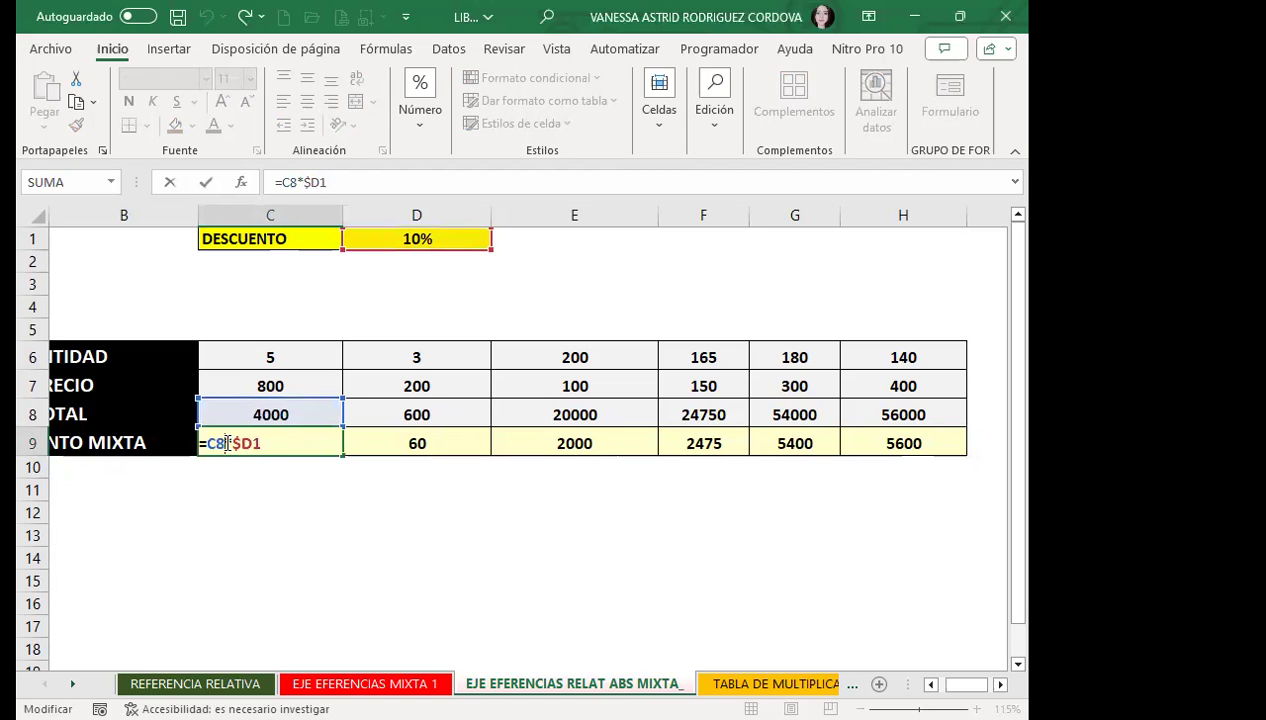
key(F4)
key(F4)
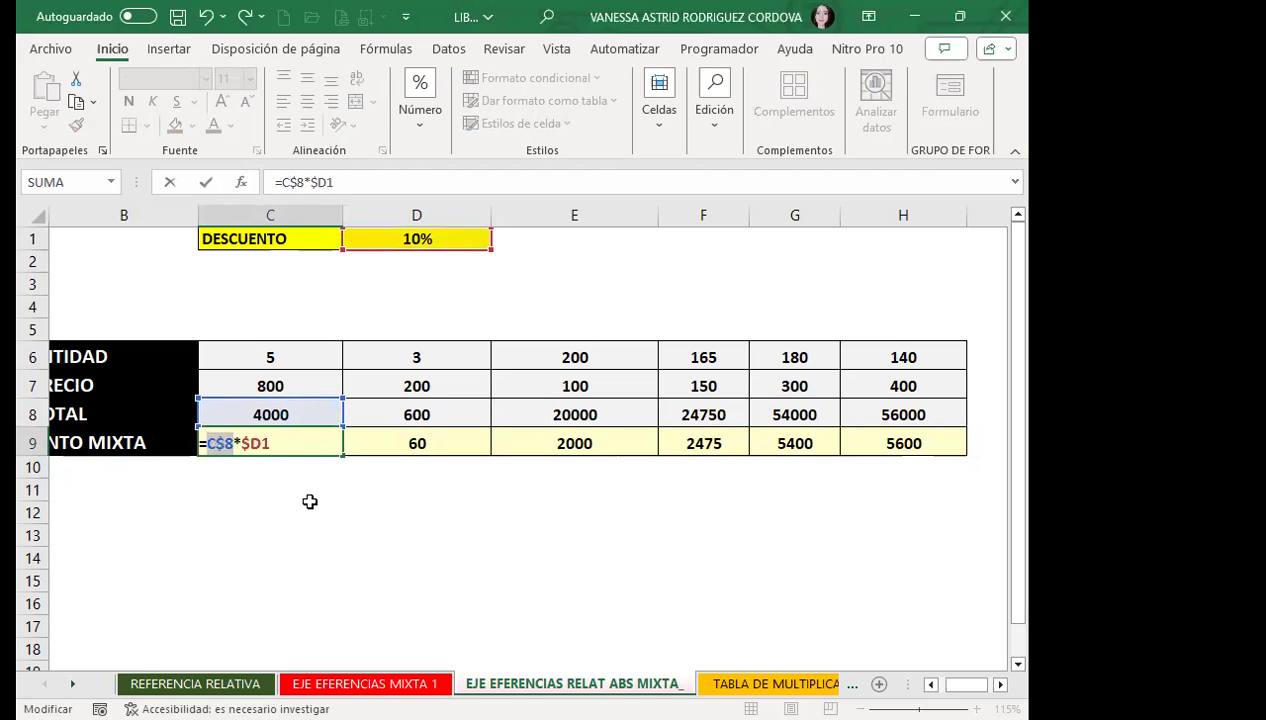
key(Return)
click(300, 440)
drag(343, 458, 963, 456)
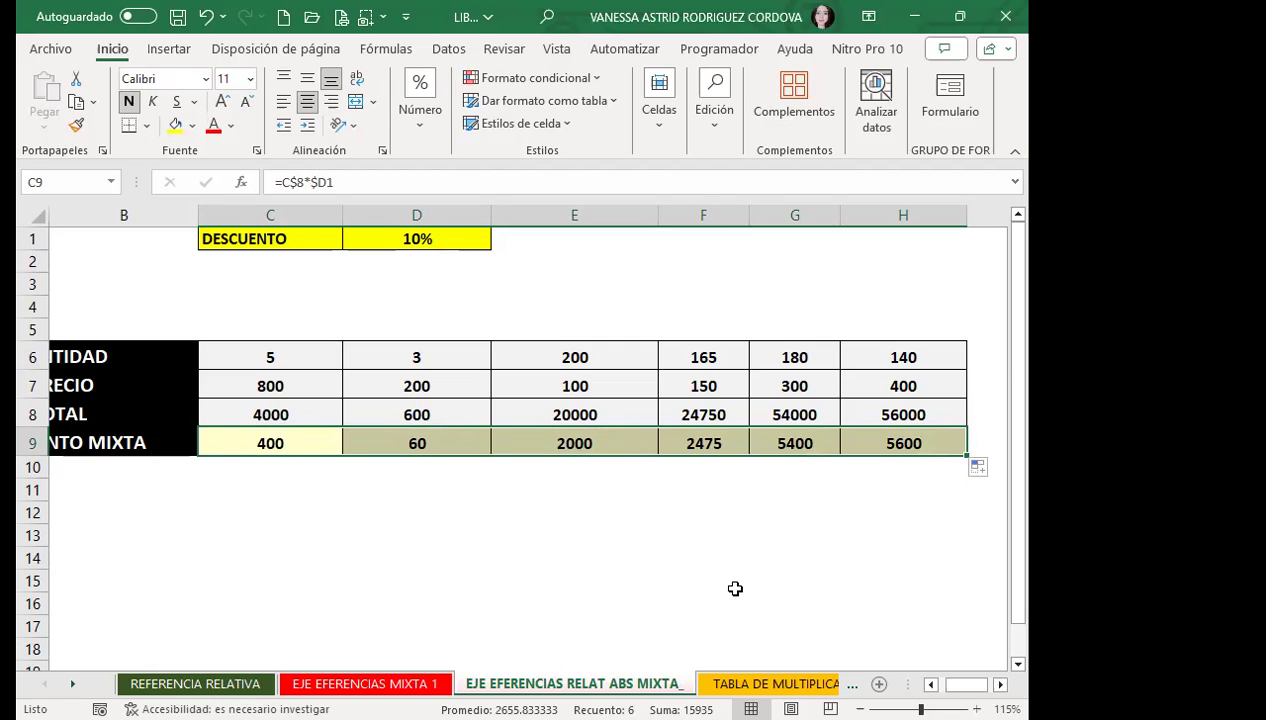
On the TABLA DE MULTIPLICAR sheet, enter =$B$1*A2 in B2.
click(729, 683)
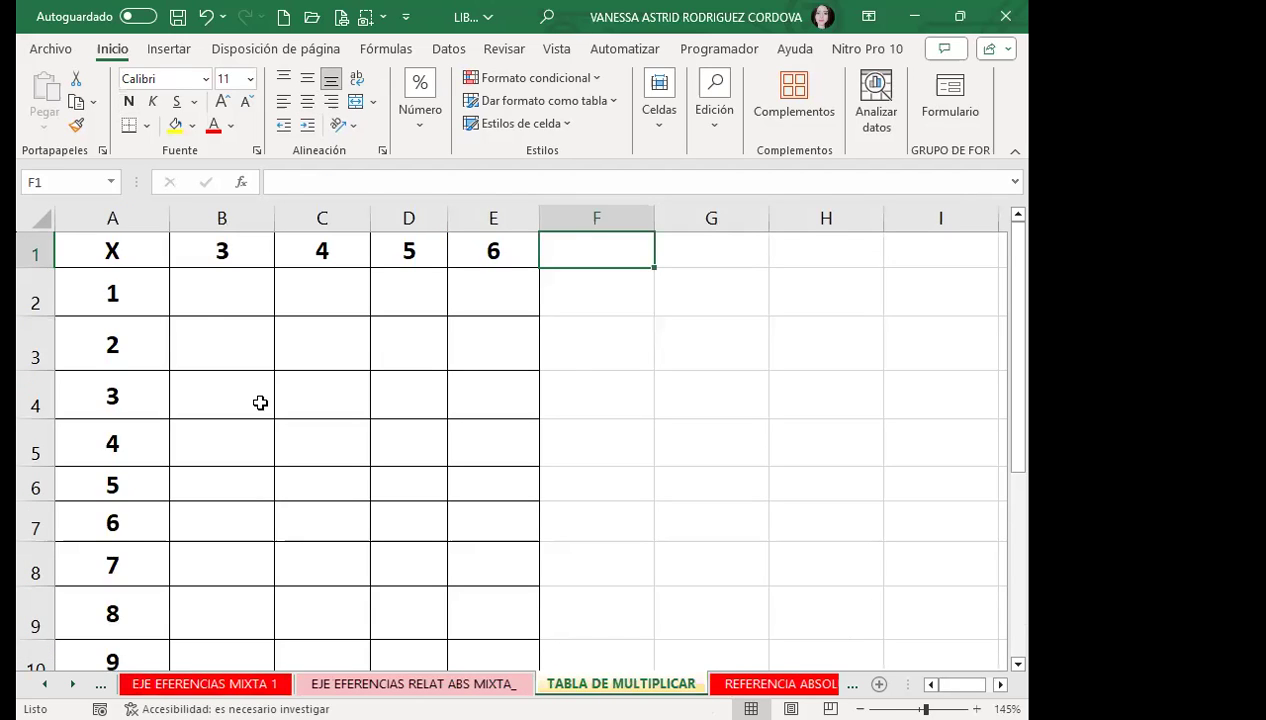
click(215, 287)
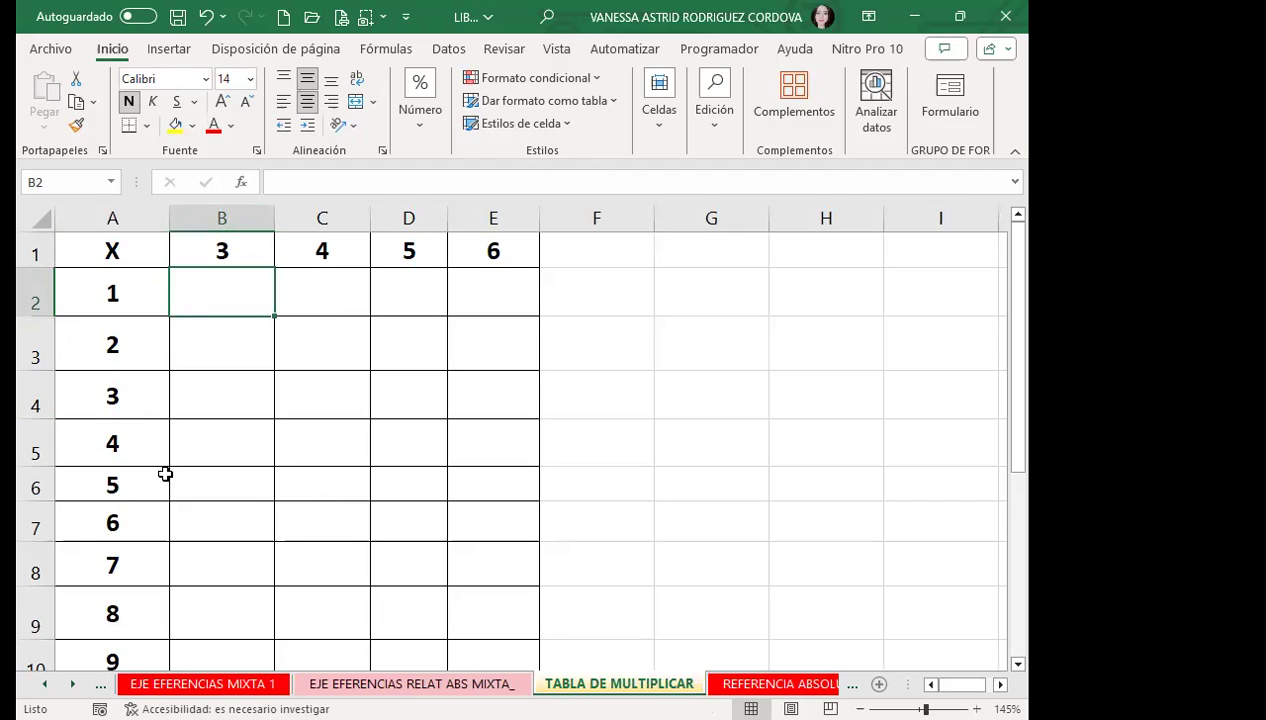
scroll(136, 463, down, 2)
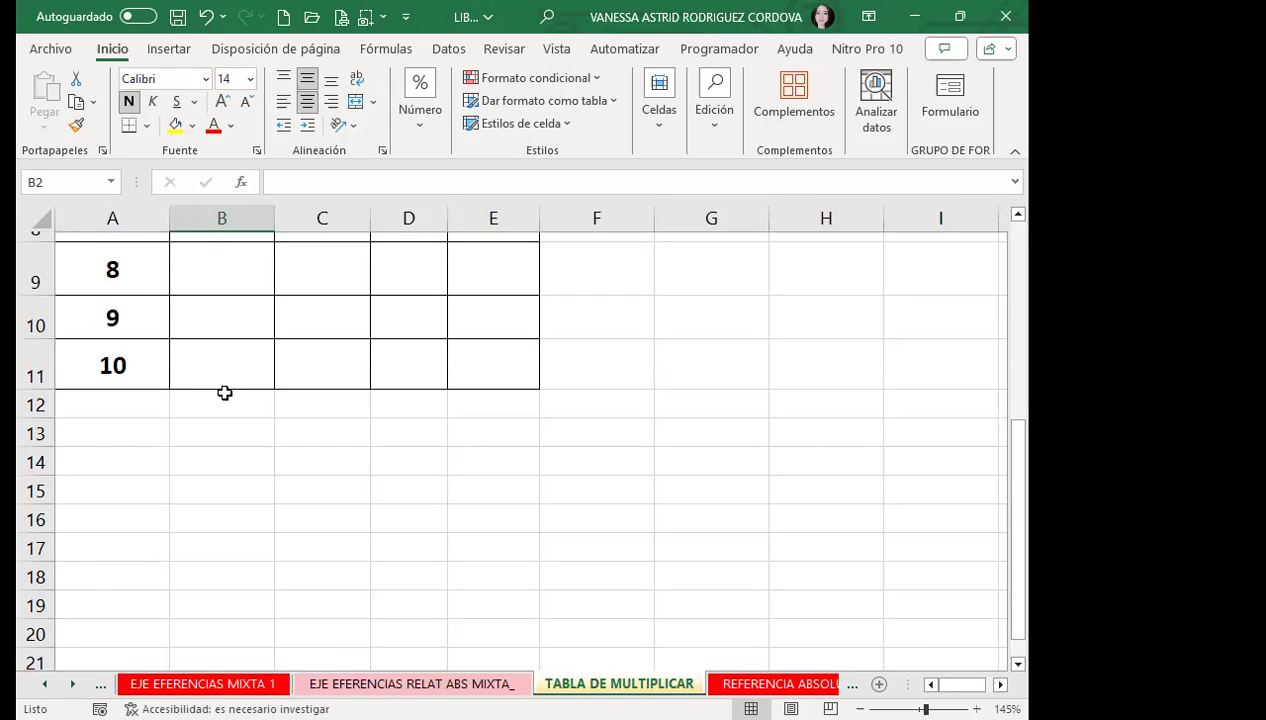
scroll(260, 393, up, 2)
scroll(209, 336, up, 1)
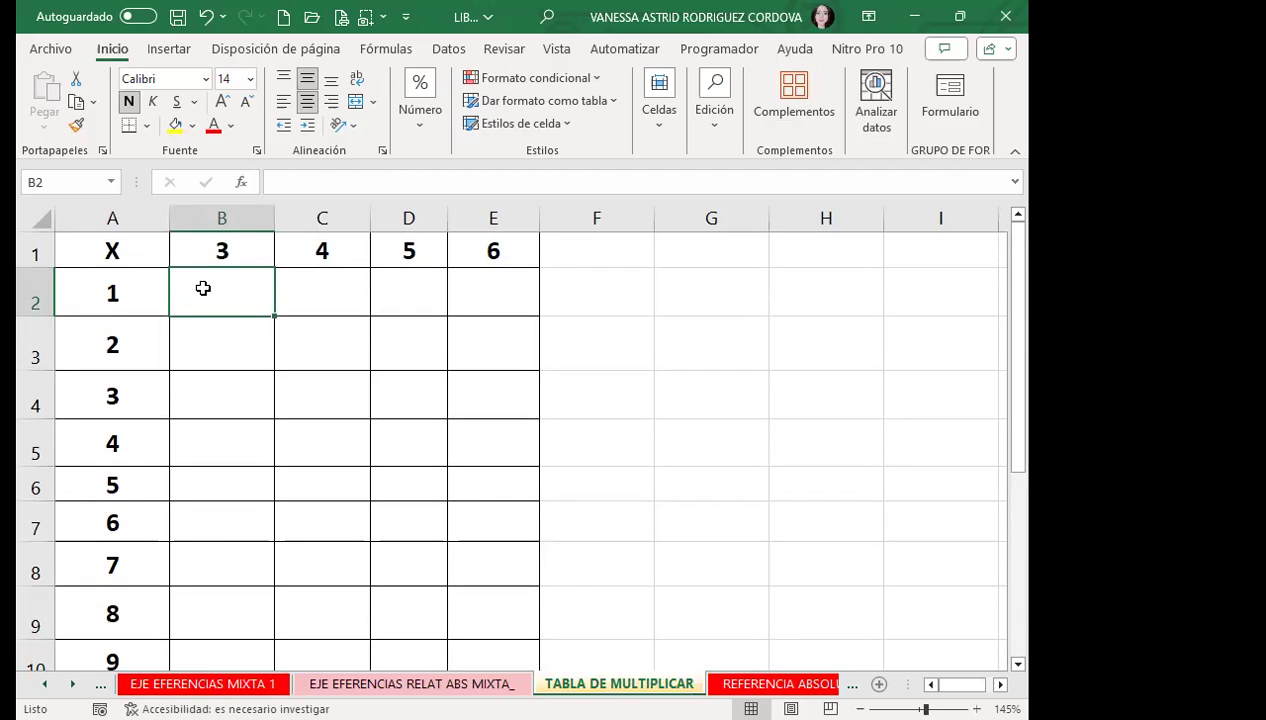
text(=)
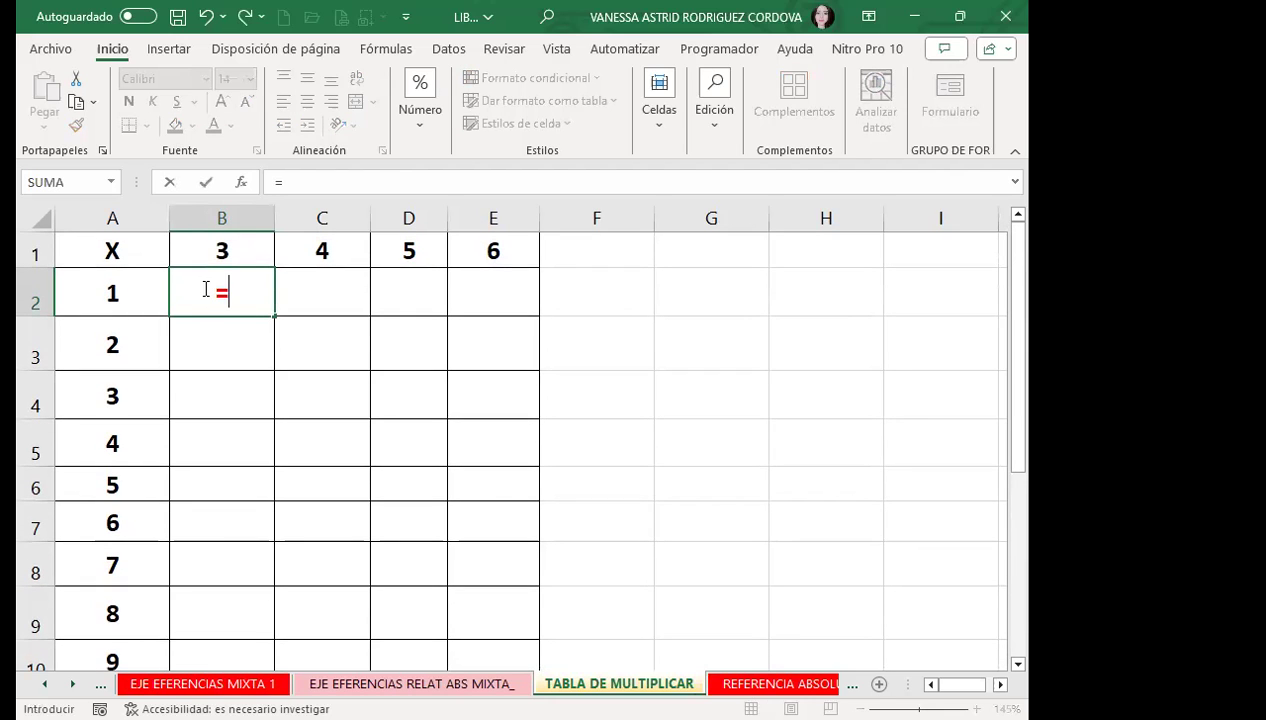
click(240, 245)
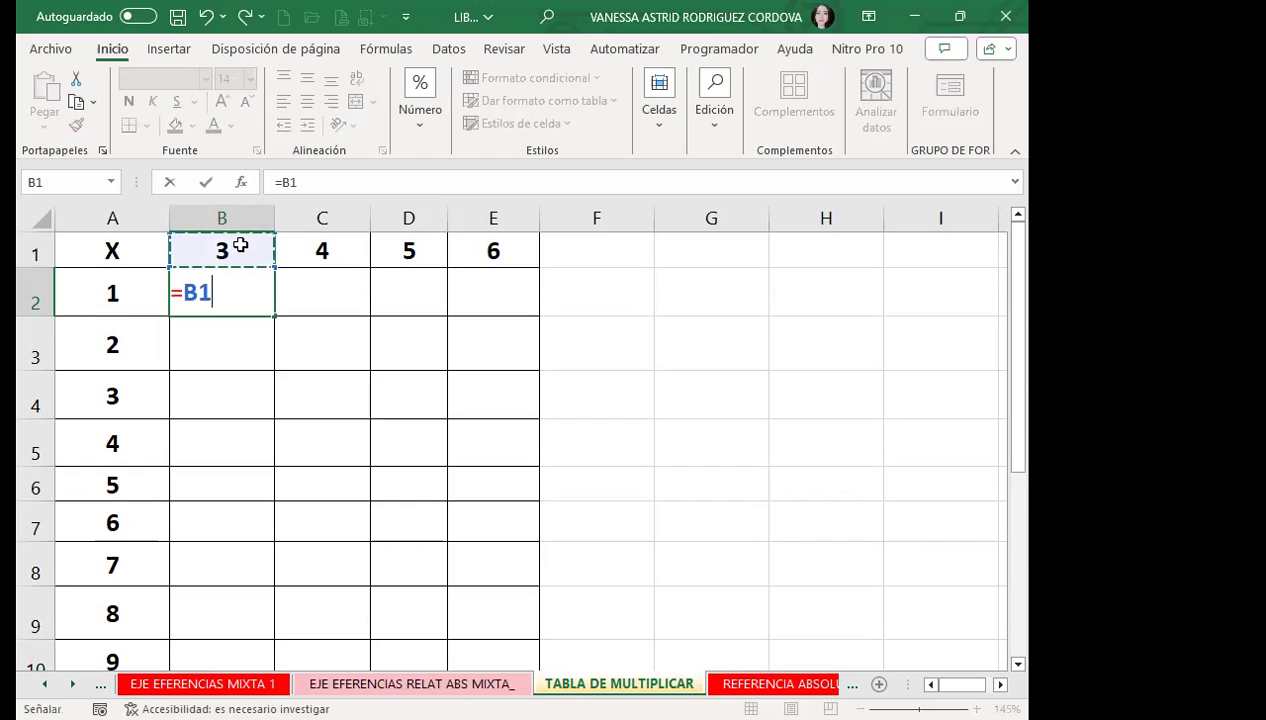
key(F4)
text(*)
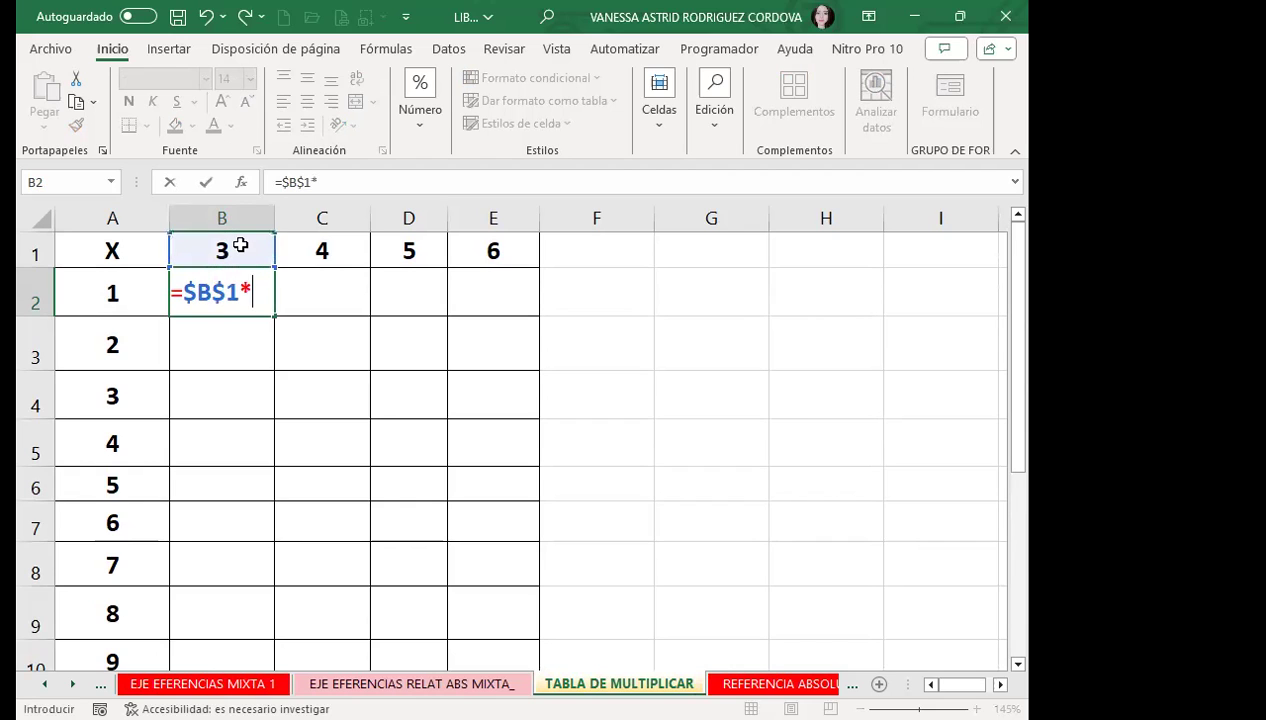
click(129, 305)
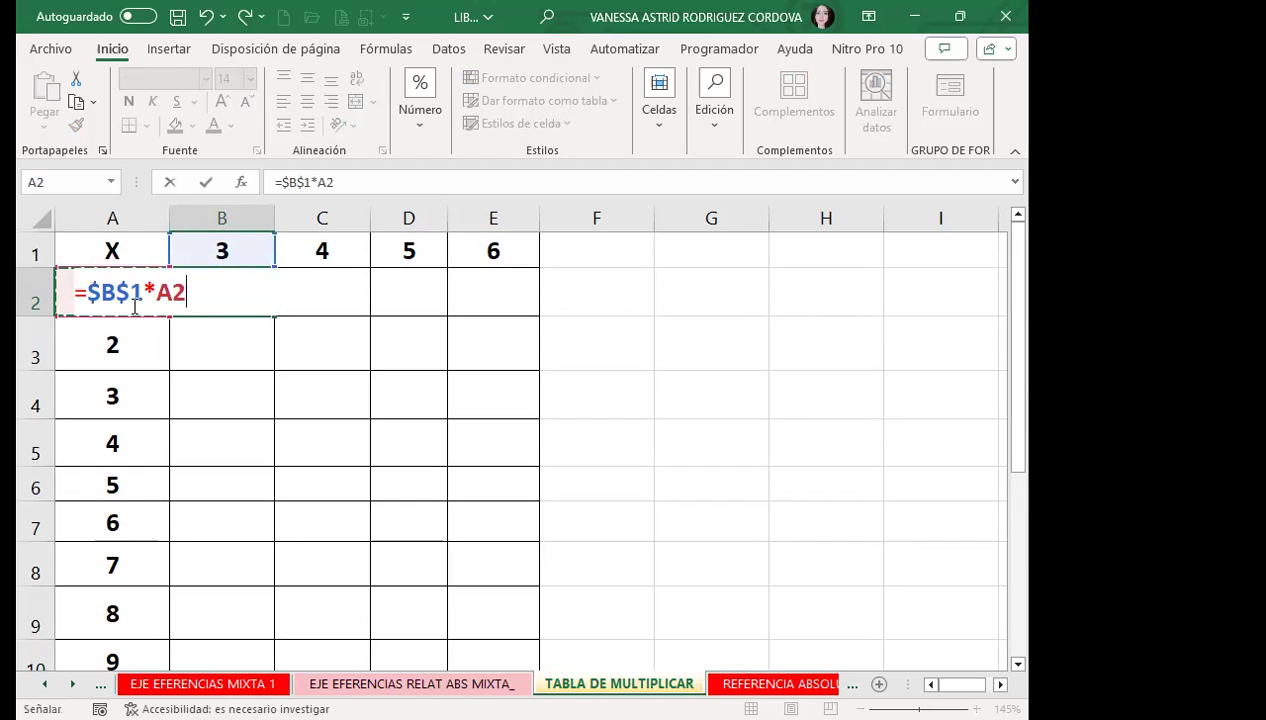
key(Return)
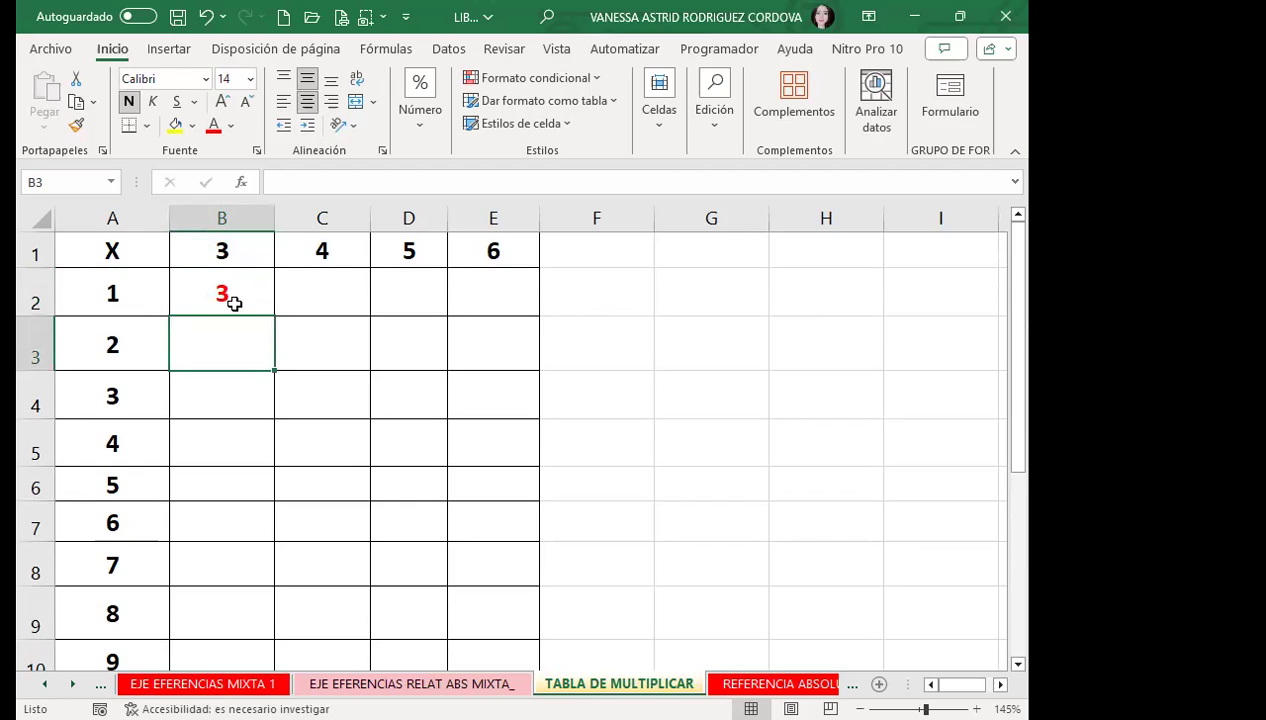
Fill B2's formula down to B11 and check the copies, products 3 through 30.
click(232, 300)
double_click(277, 310)
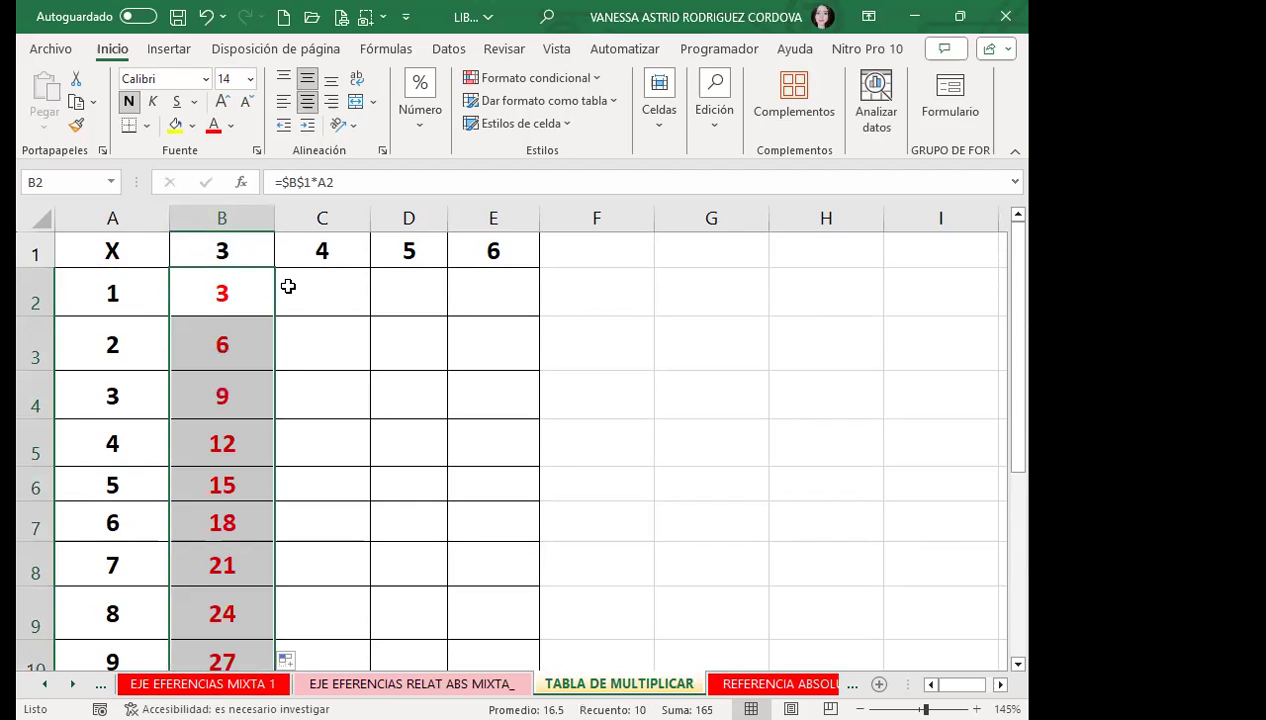
click(242, 275)
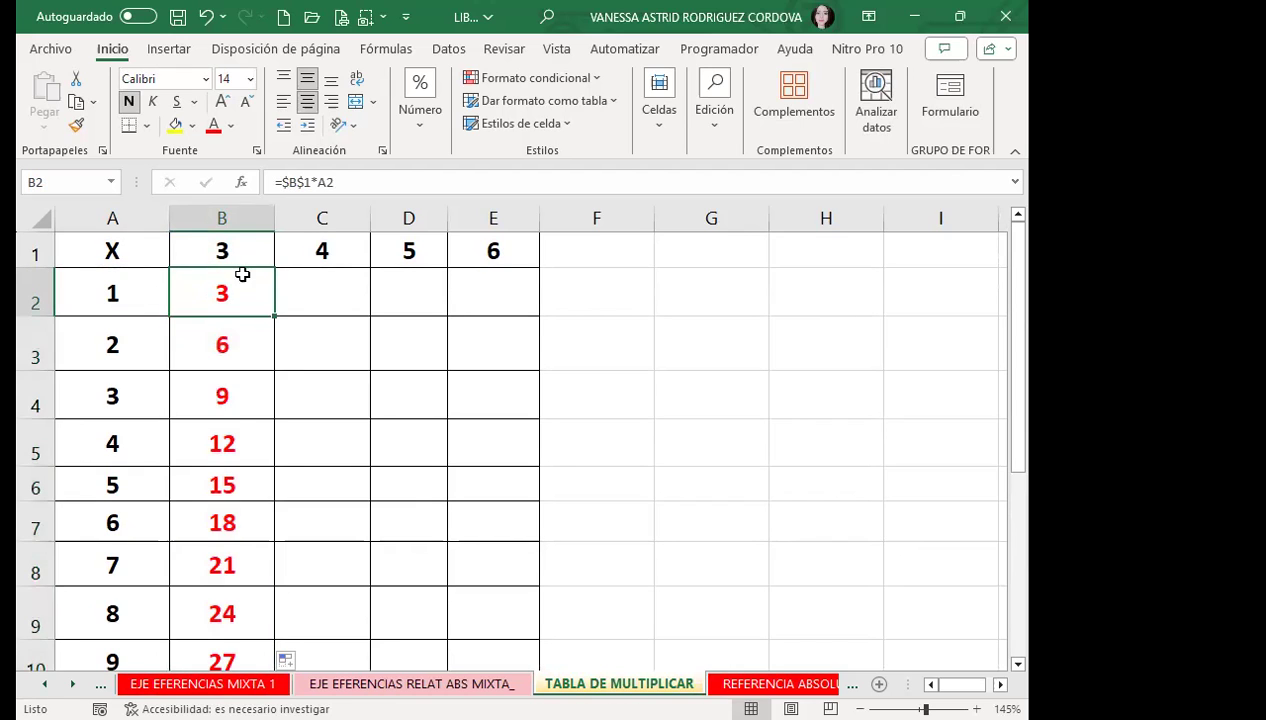
click(220, 345)
click(220, 398)
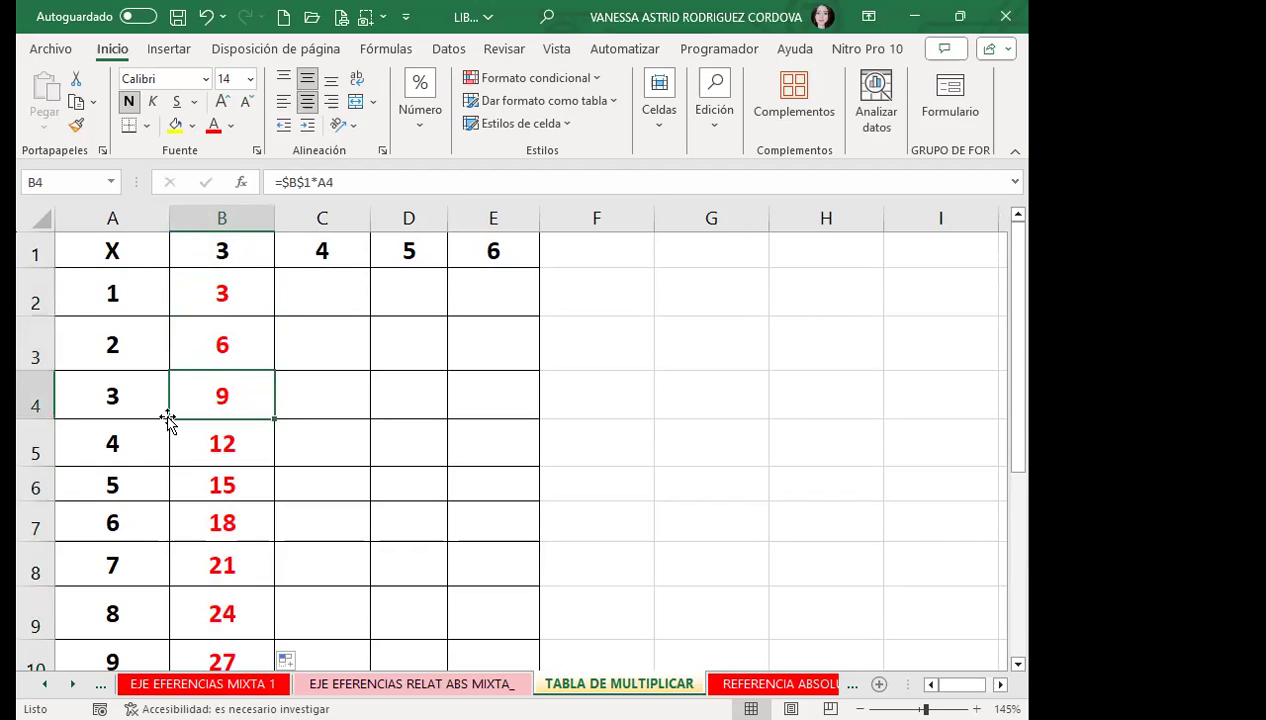
click(240, 443)
scroll(167, 502, down, 1)
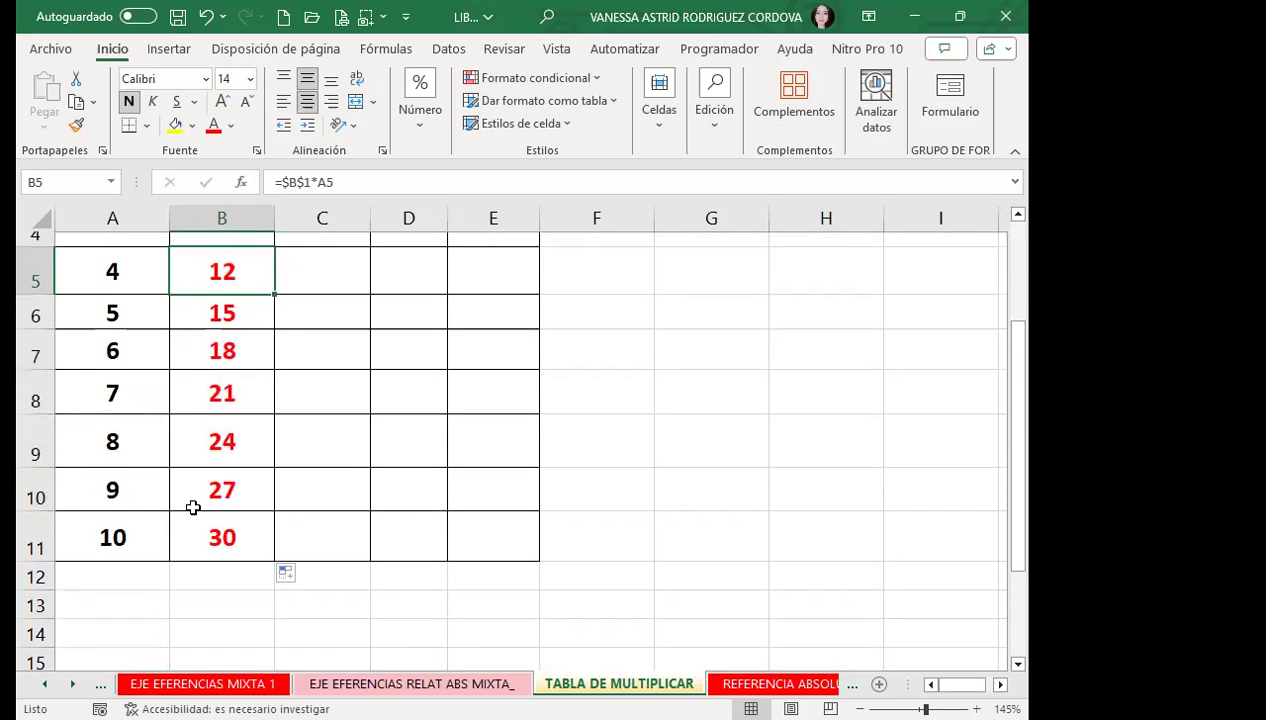
click(262, 541)
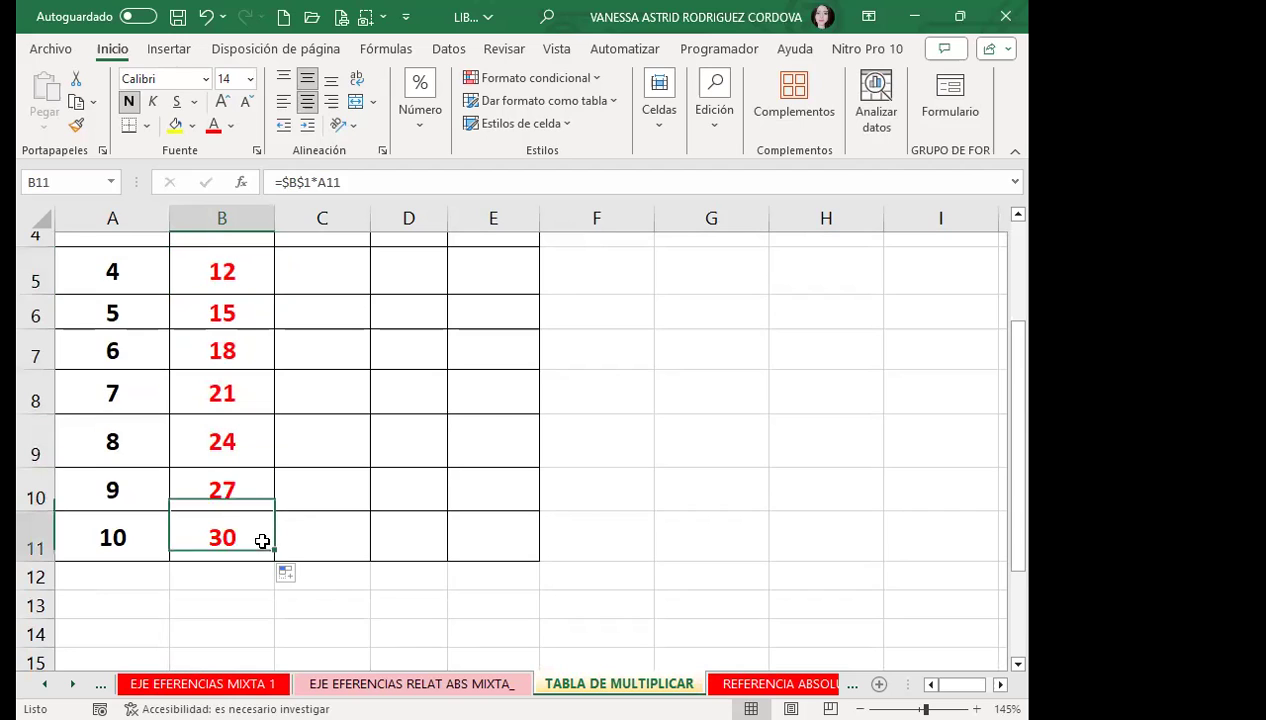
scroll(265, 512, up, 1)
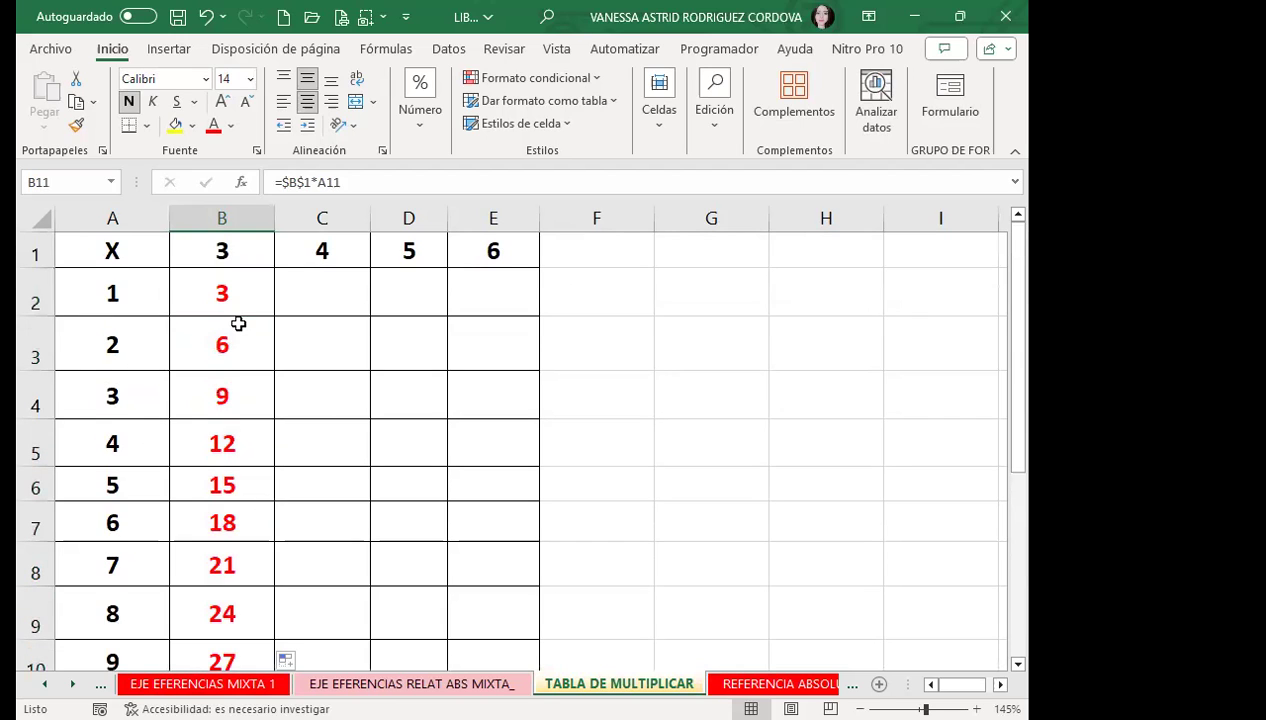
click(241, 280)
Enter the mixed-reference formula =C$1*$A2 in C2.
click(333, 301)
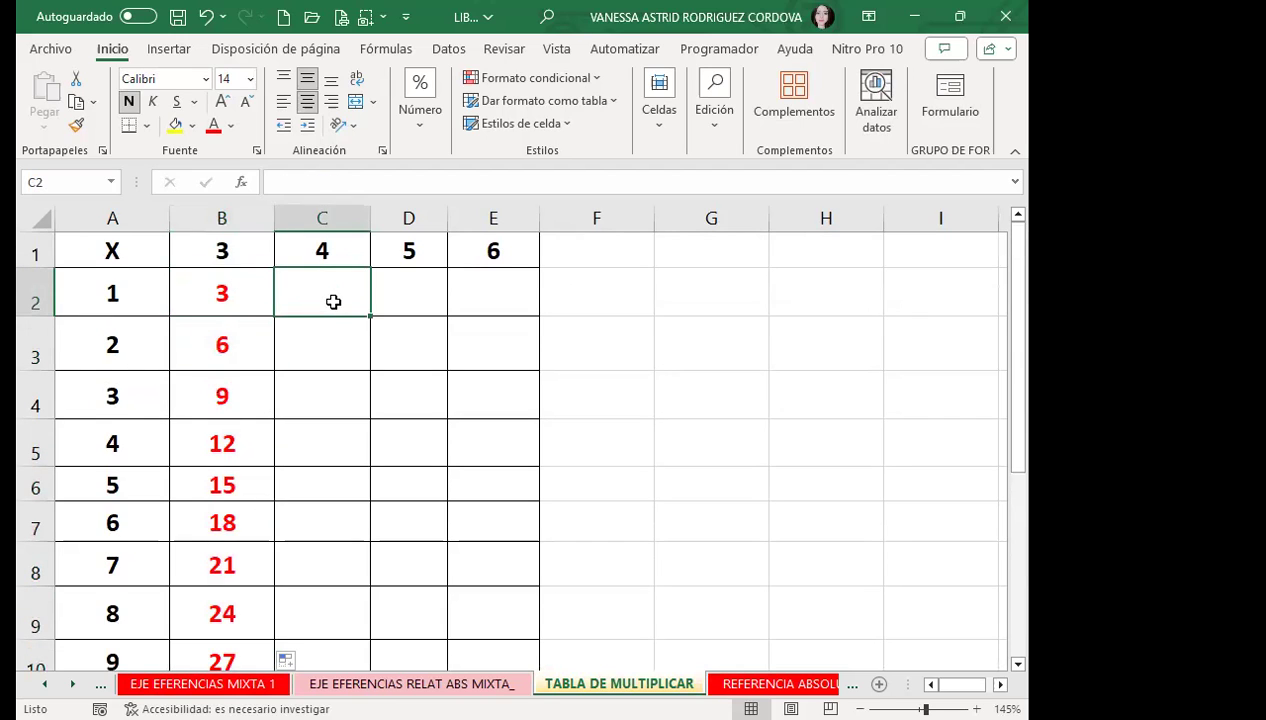
key(shift+F8)
text(=)
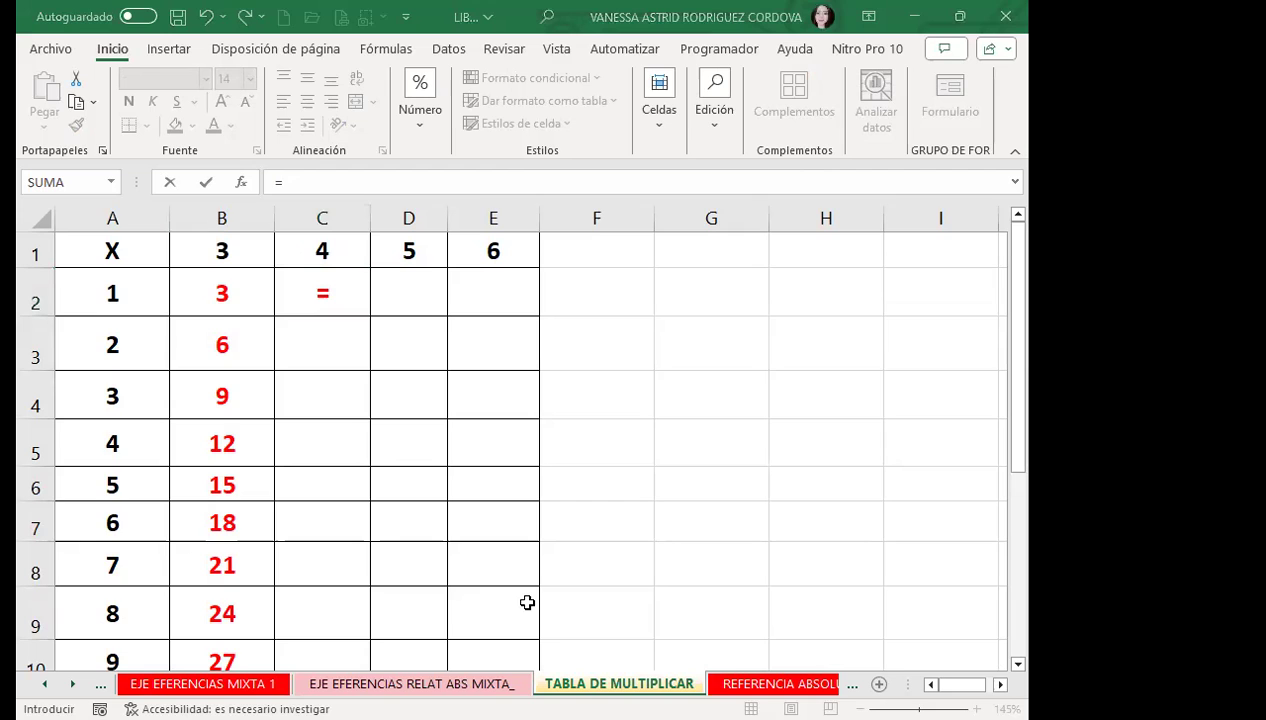
click(345, 243)
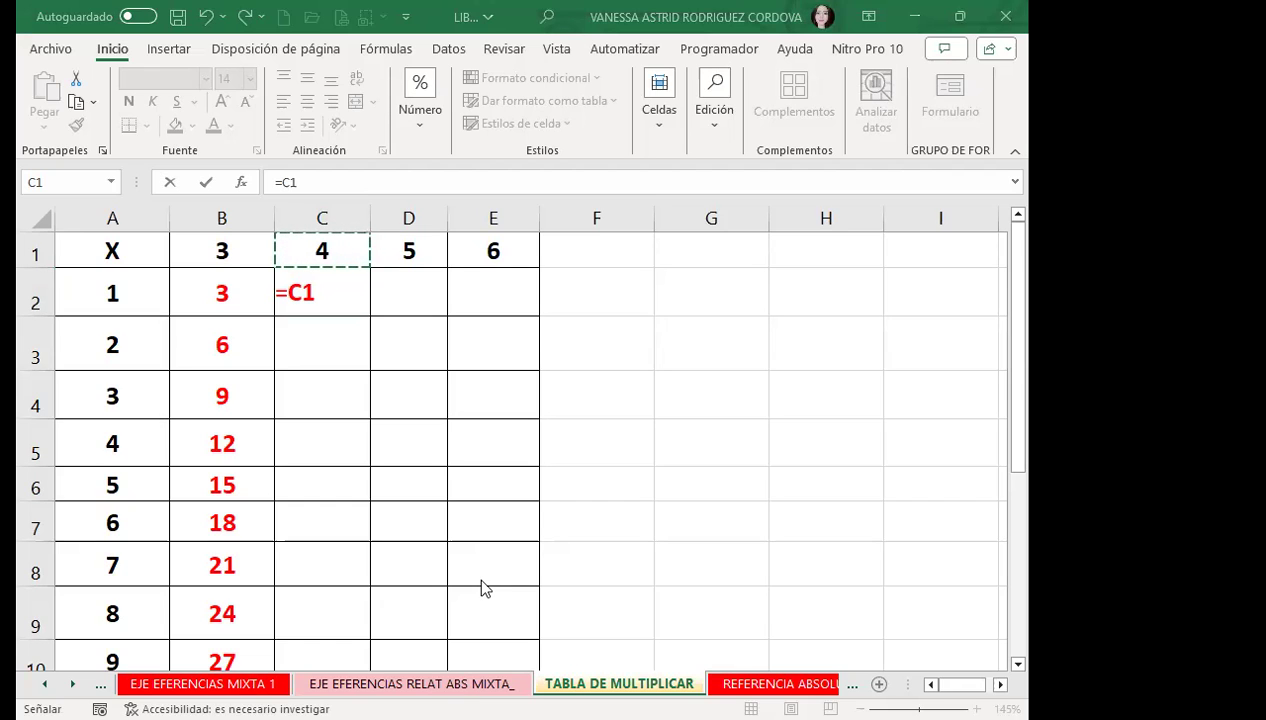
click(298, 293)
key(F4)
key(F4)
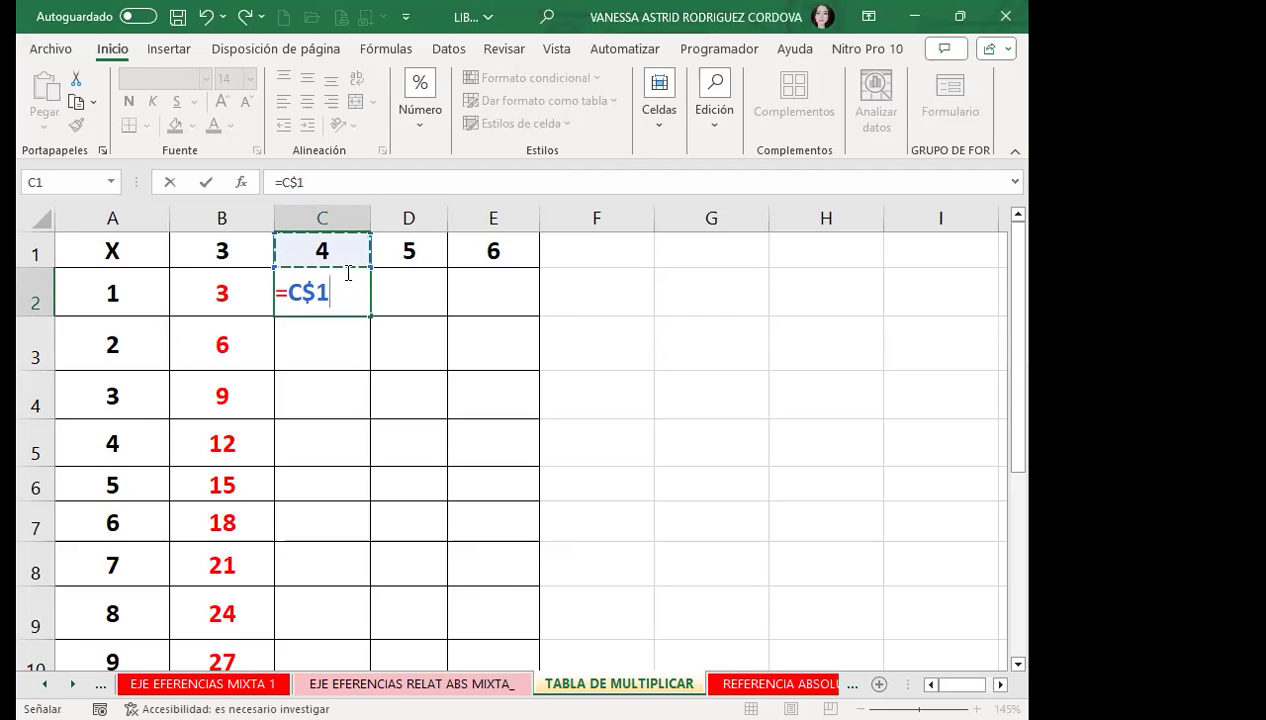
text(*)
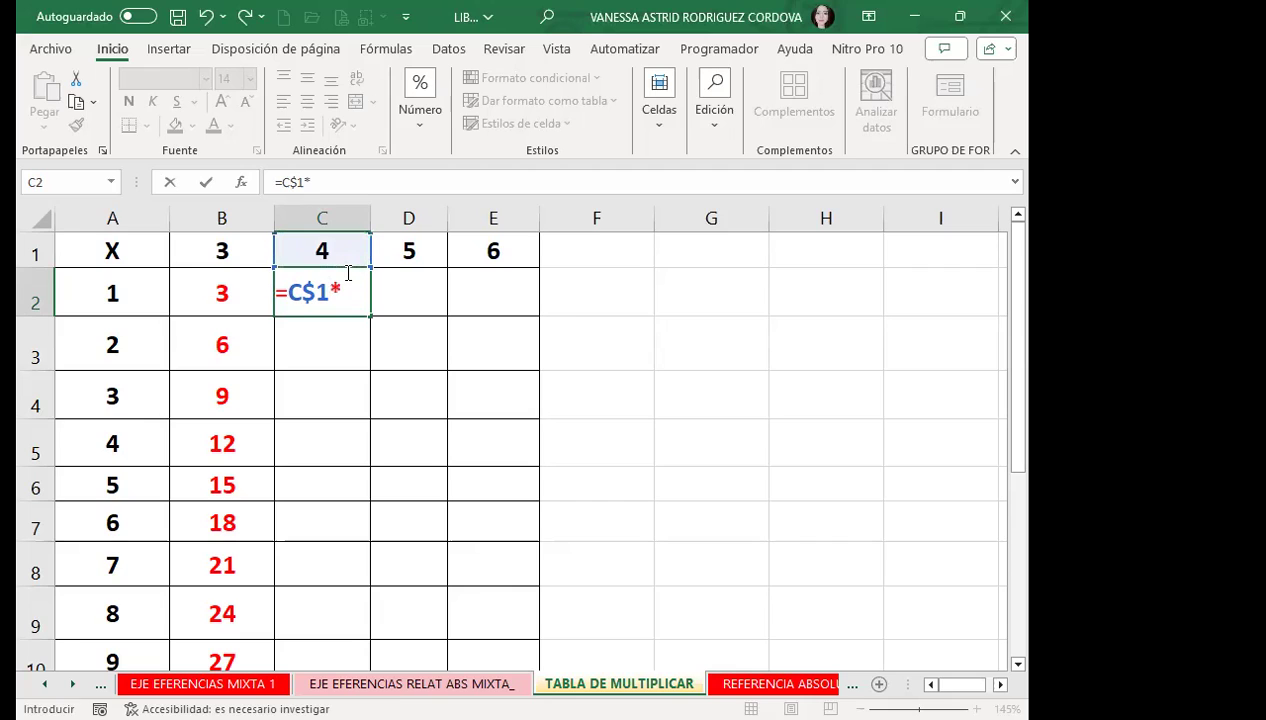
click(108, 287)
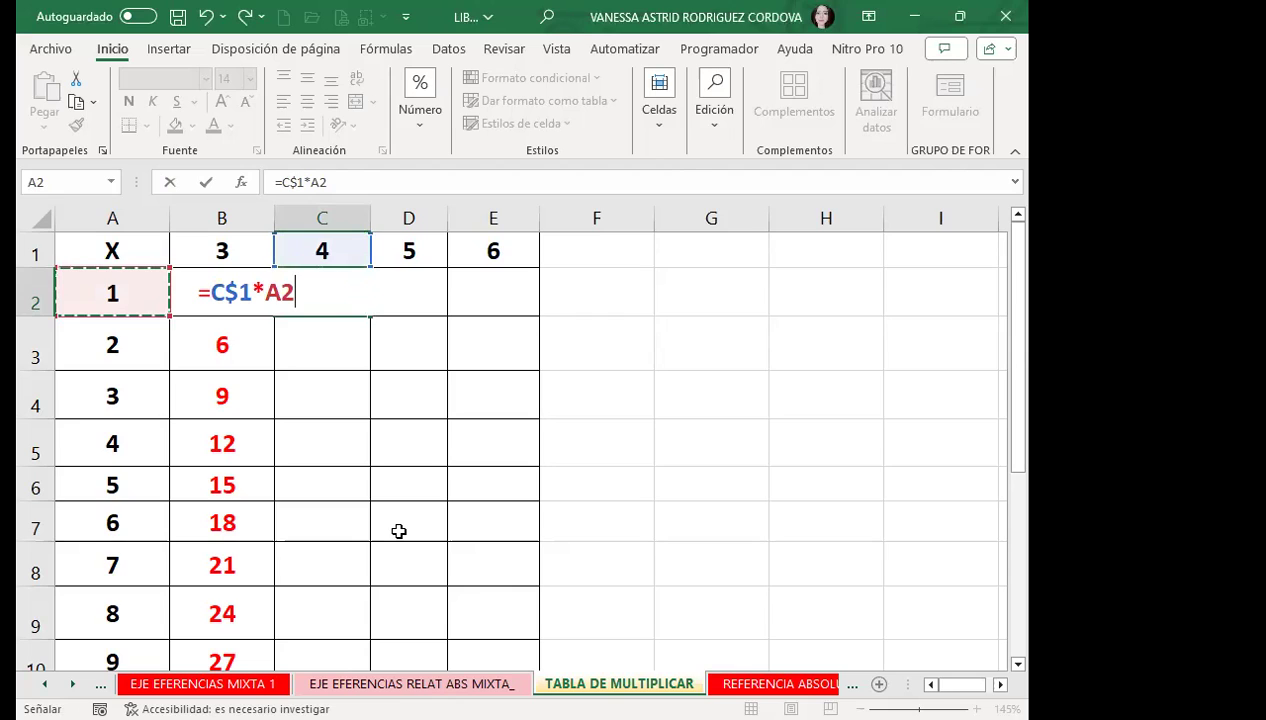
double_click(285, 293)
key(F4)
key(F4)
key(F4)
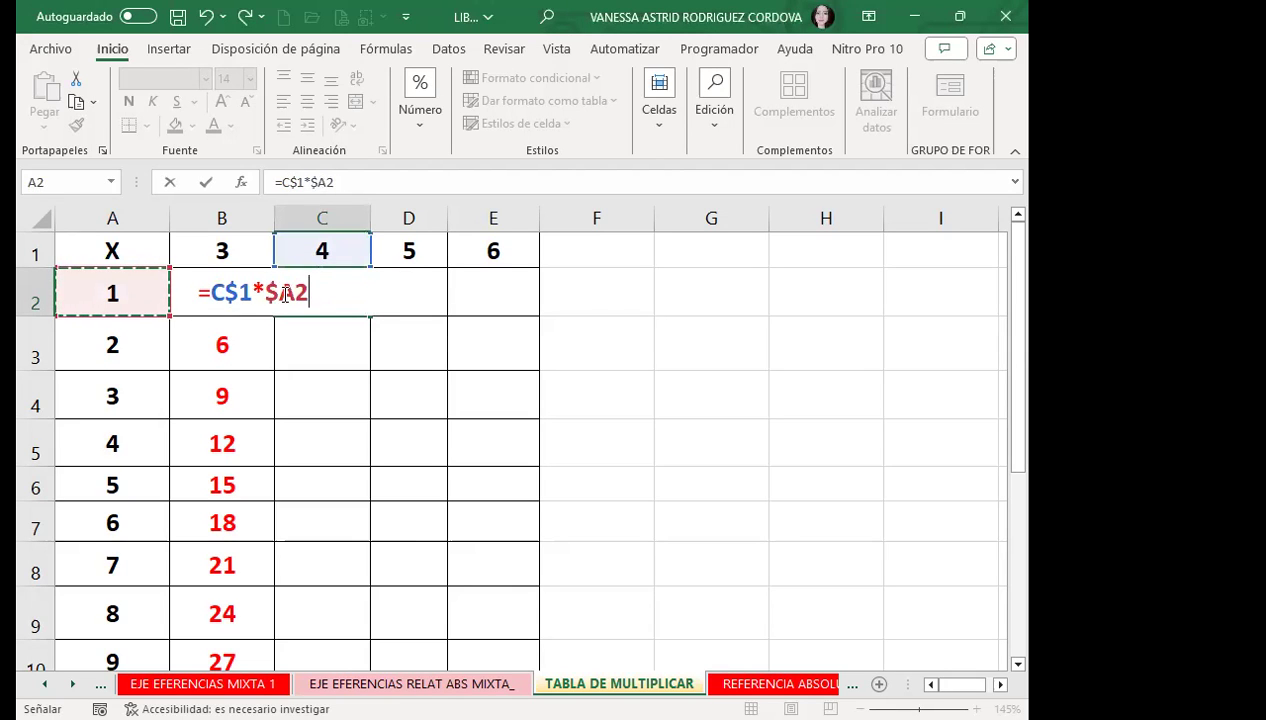
key(Return)
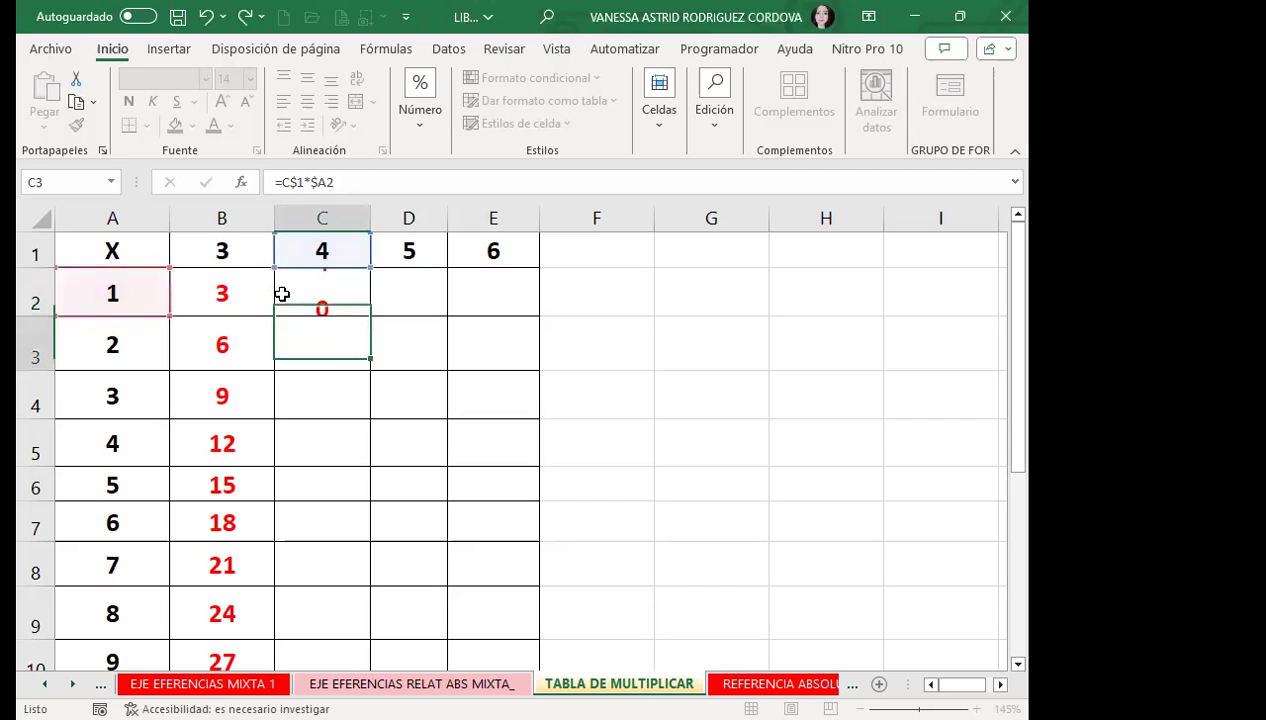
Copy the C2 formula down to C11 to produce the 4 times table, 4 through 40.
click(331, 293)
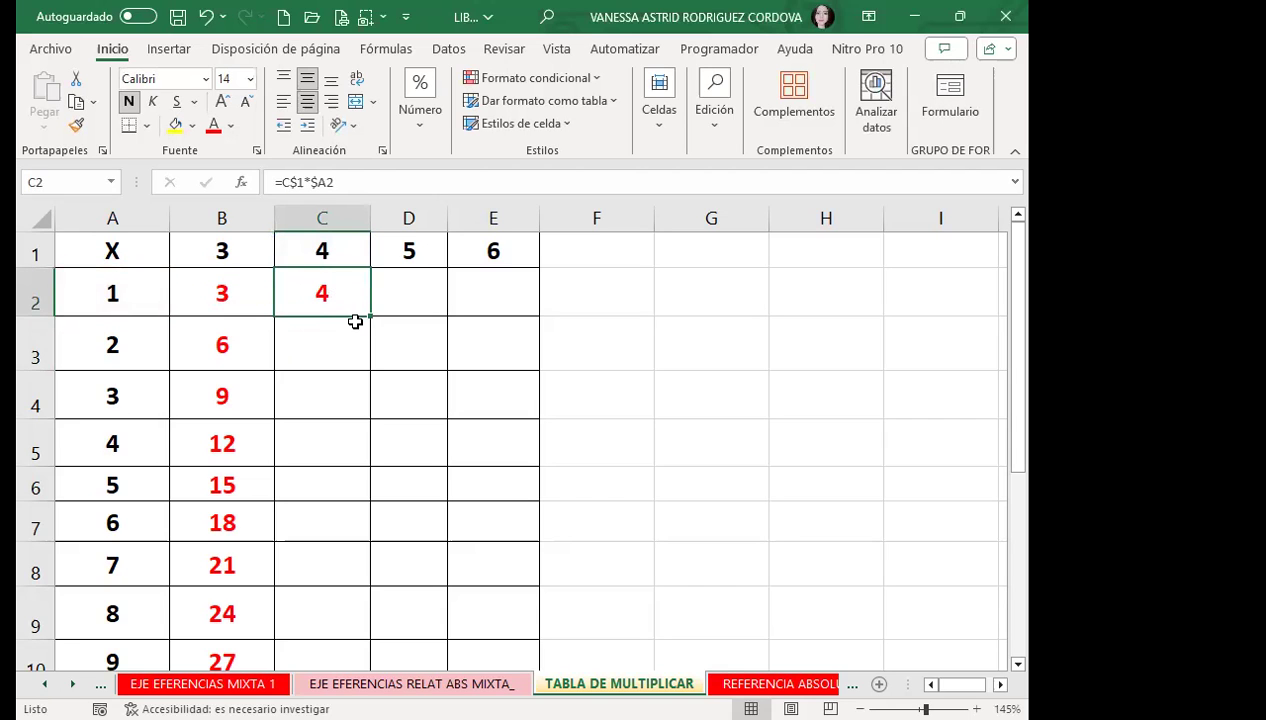
double_click(370, 318)
scroll(335, 480, down, 1)
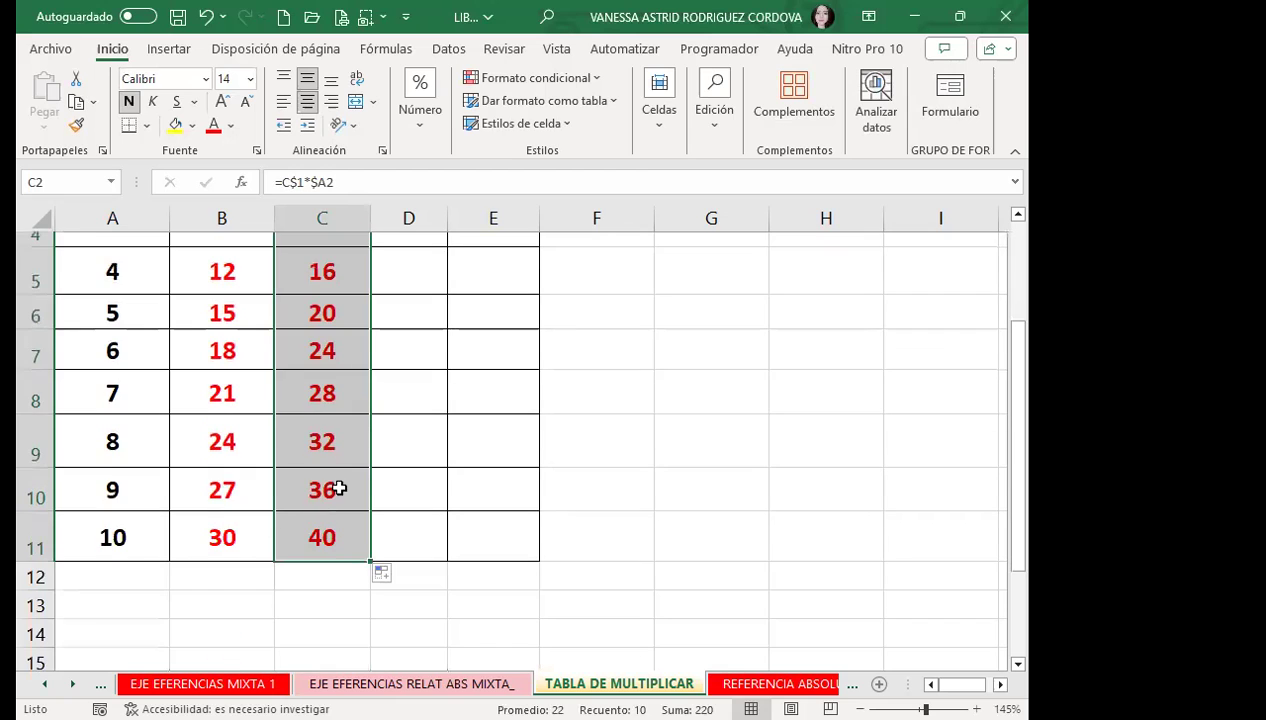
click(331, 535)
scroll(331, 535, up, 1)
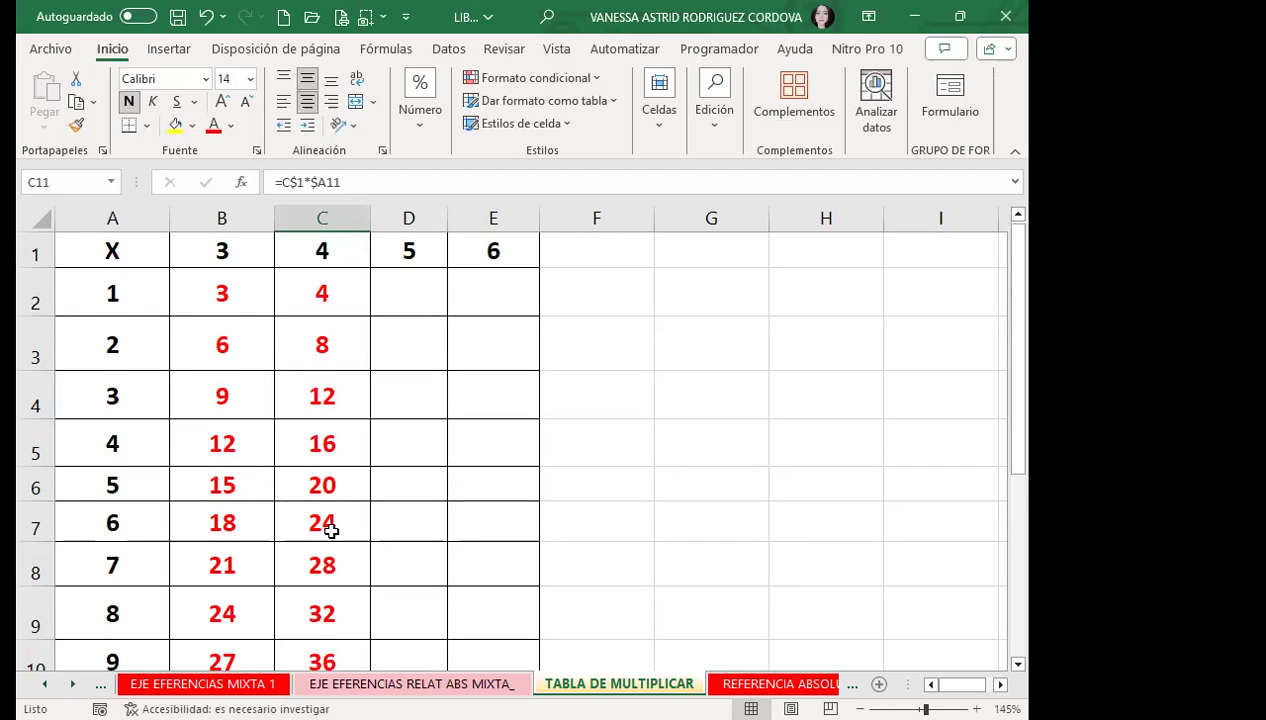
click(262, 247)
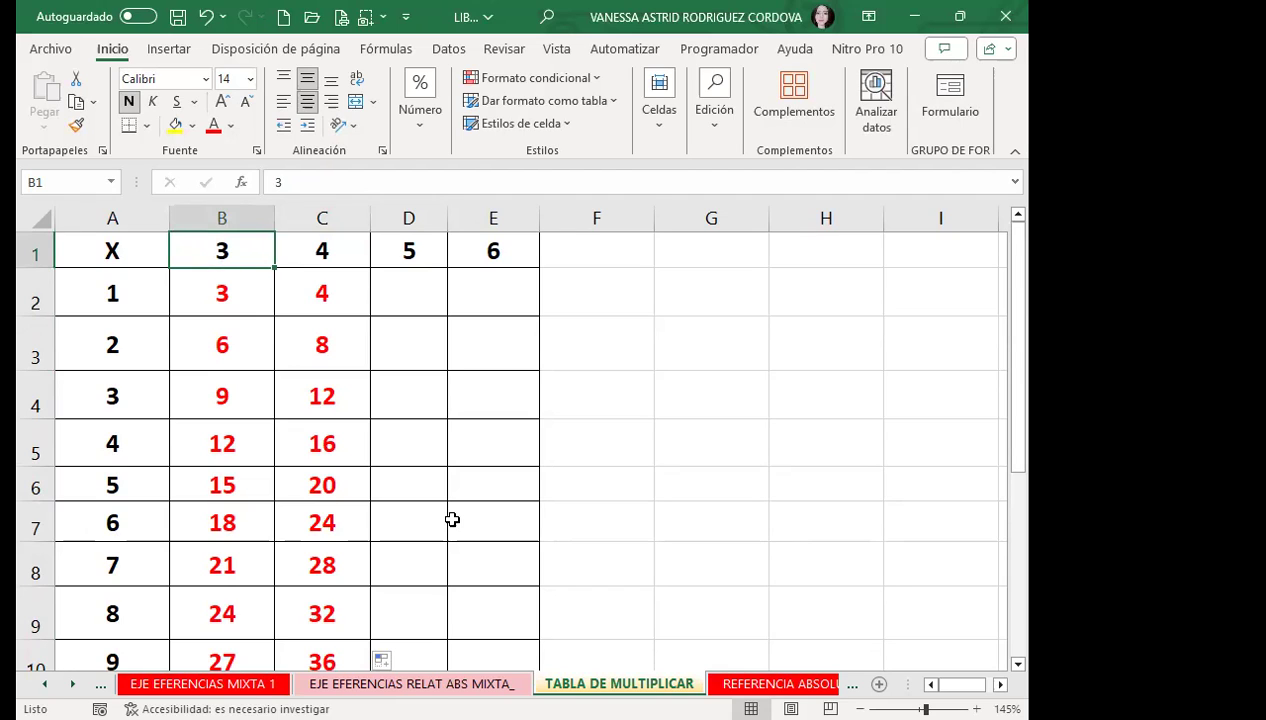
Change the B1 header to 7 and the C1 header to 8.
text(7)
key(Return)
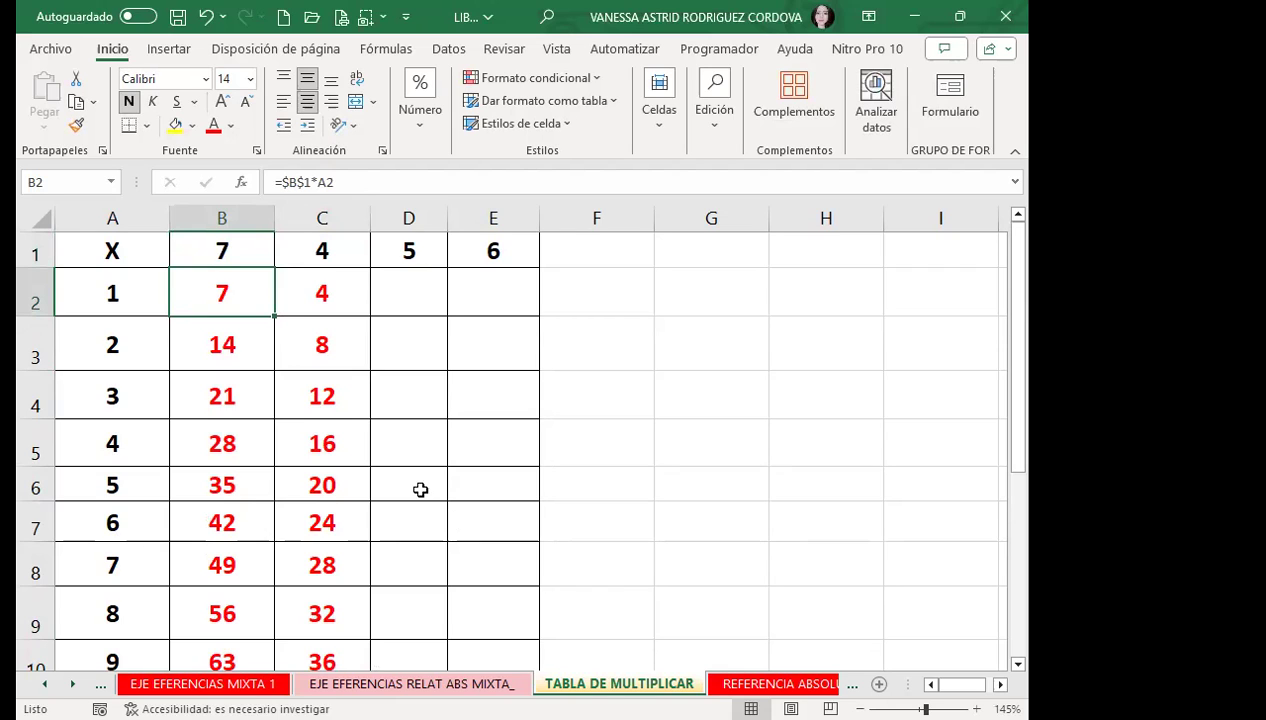
click(339, 266)
text(8)
key(Return)
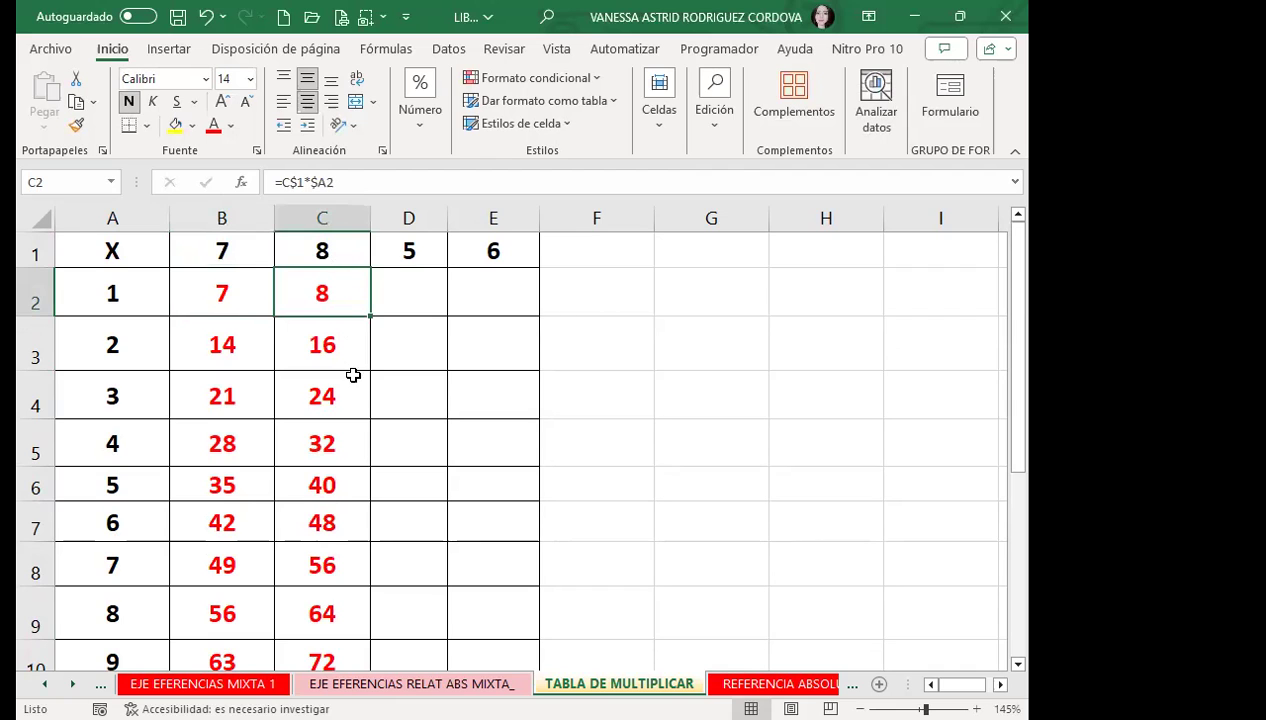
scroll(340, 450, down, 2)
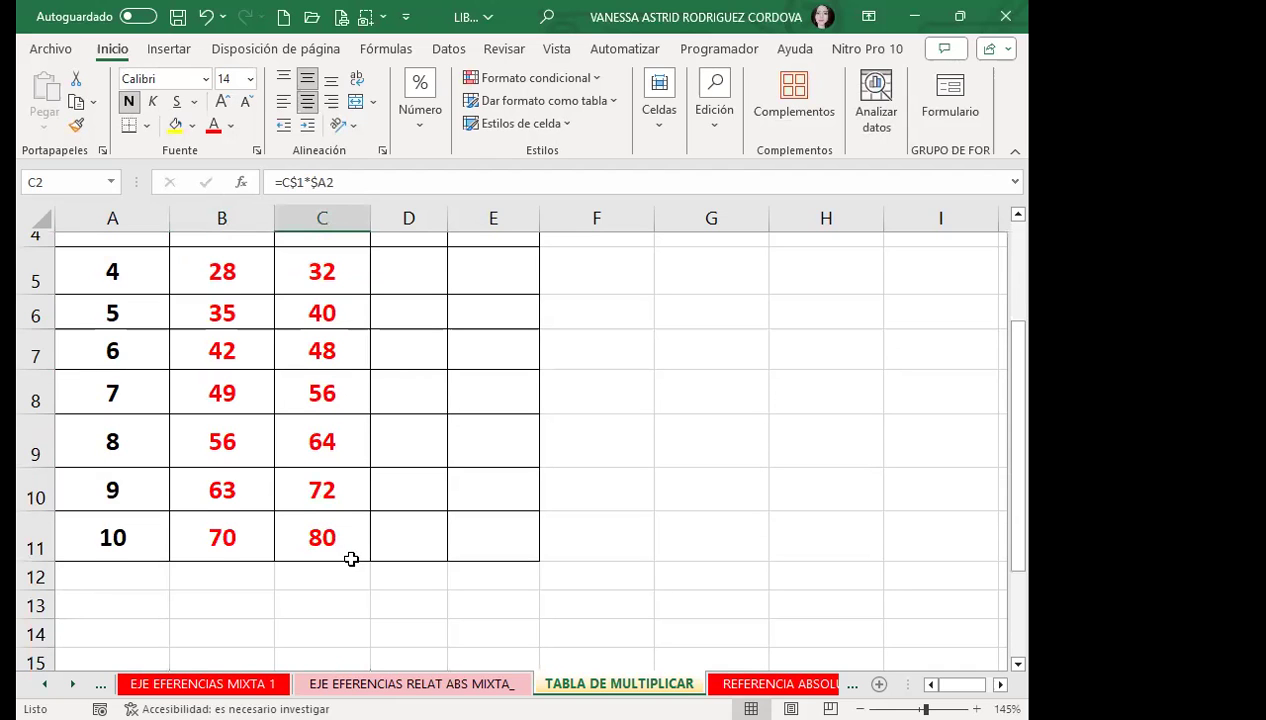
scroll(355, 560, up, 2)
Enter the mixed-reference formula =D$1*$A2 in D2.
click(426, 279)
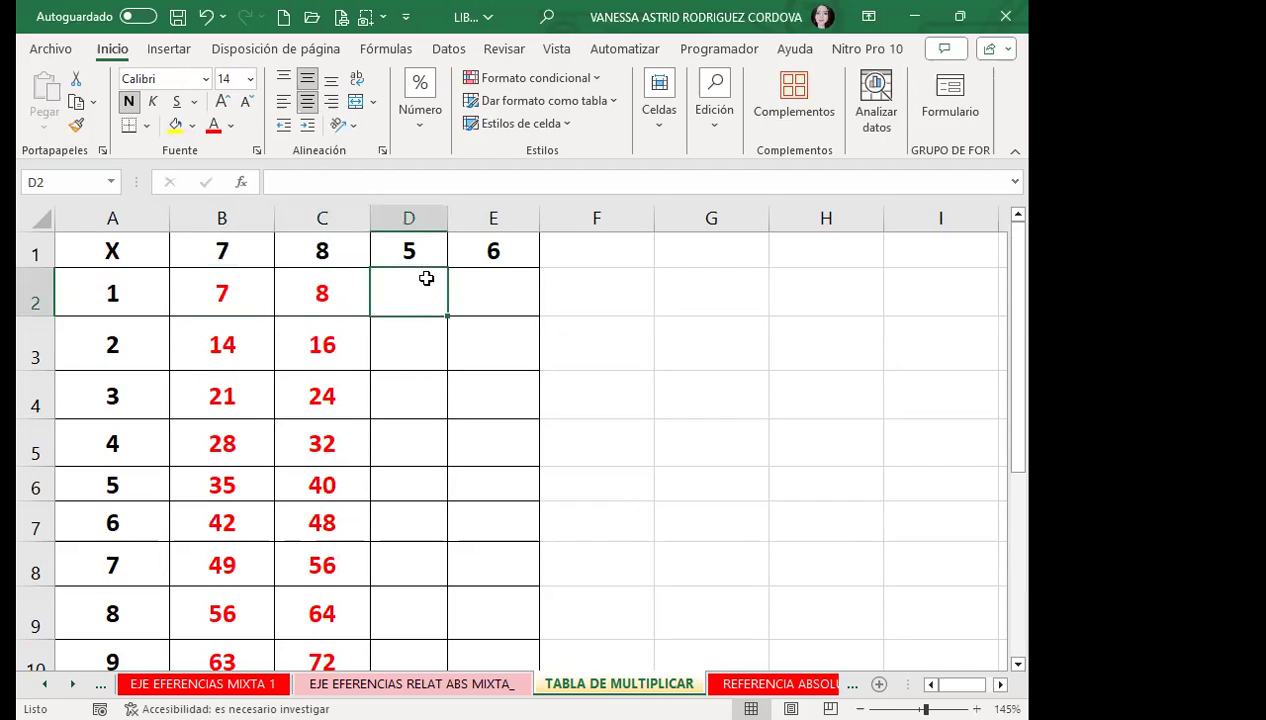
text(=)
click(436, 248)
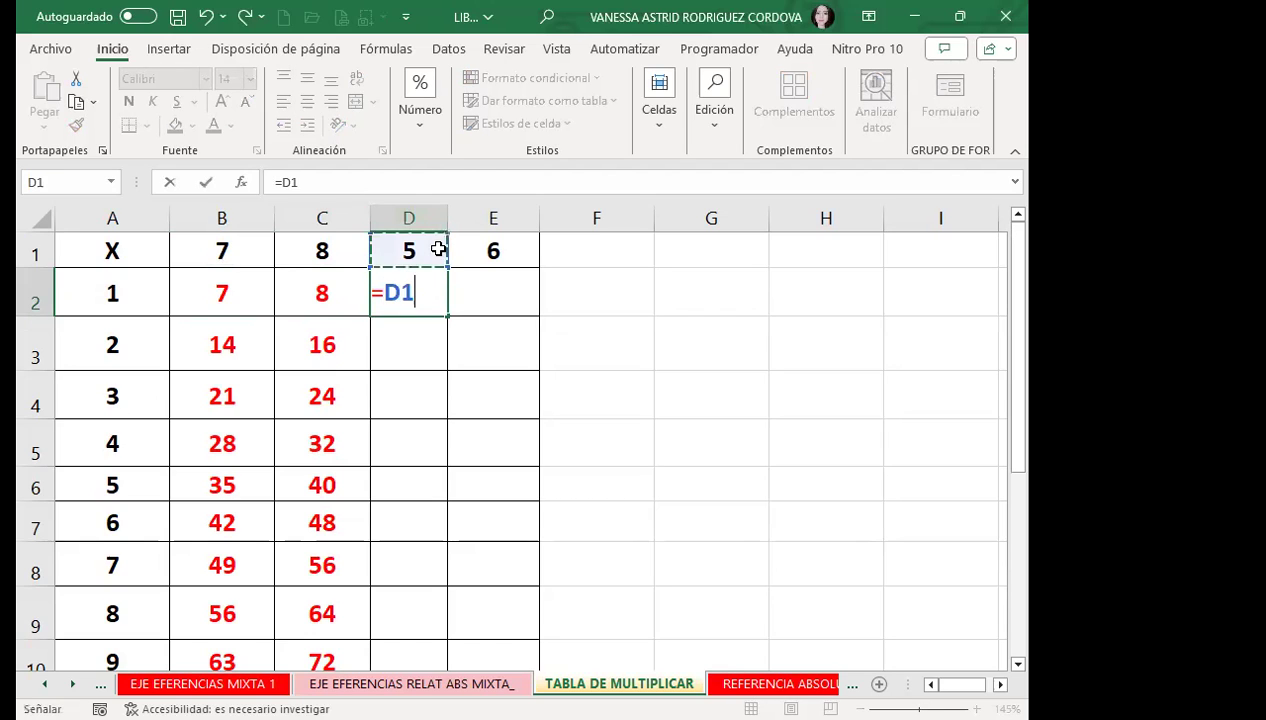
key(F4)
key(F4)
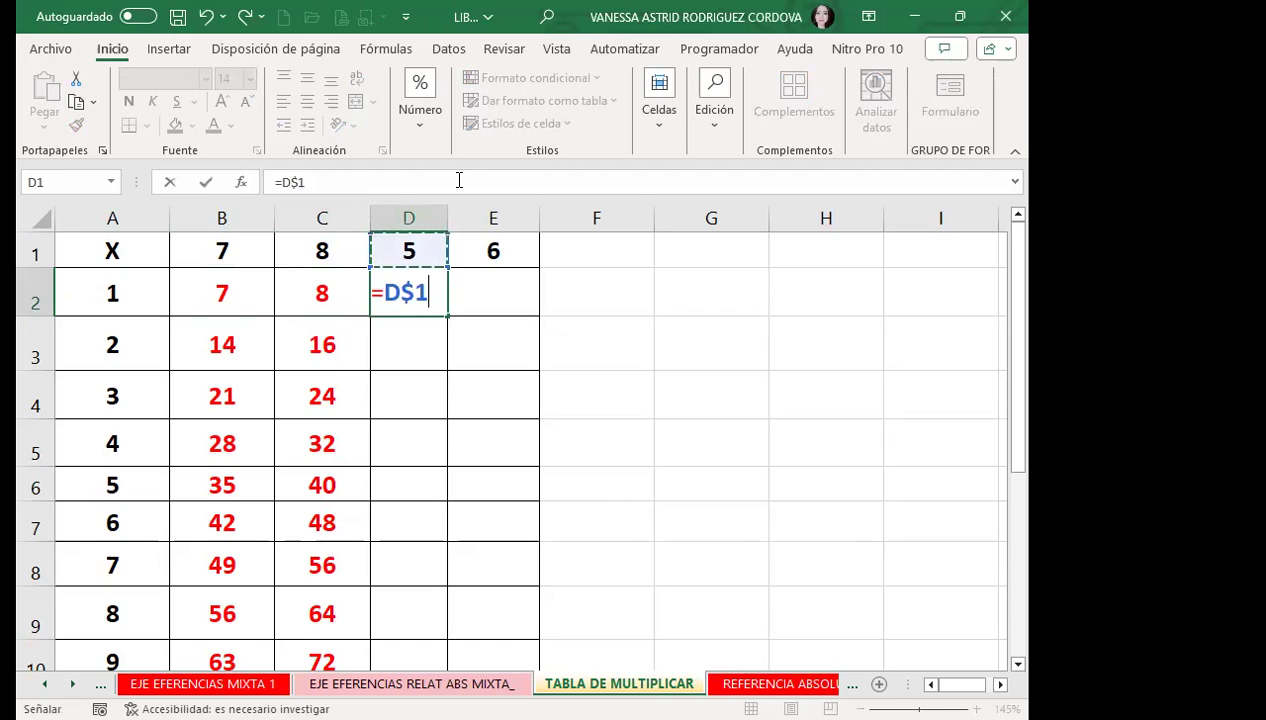
text(*)
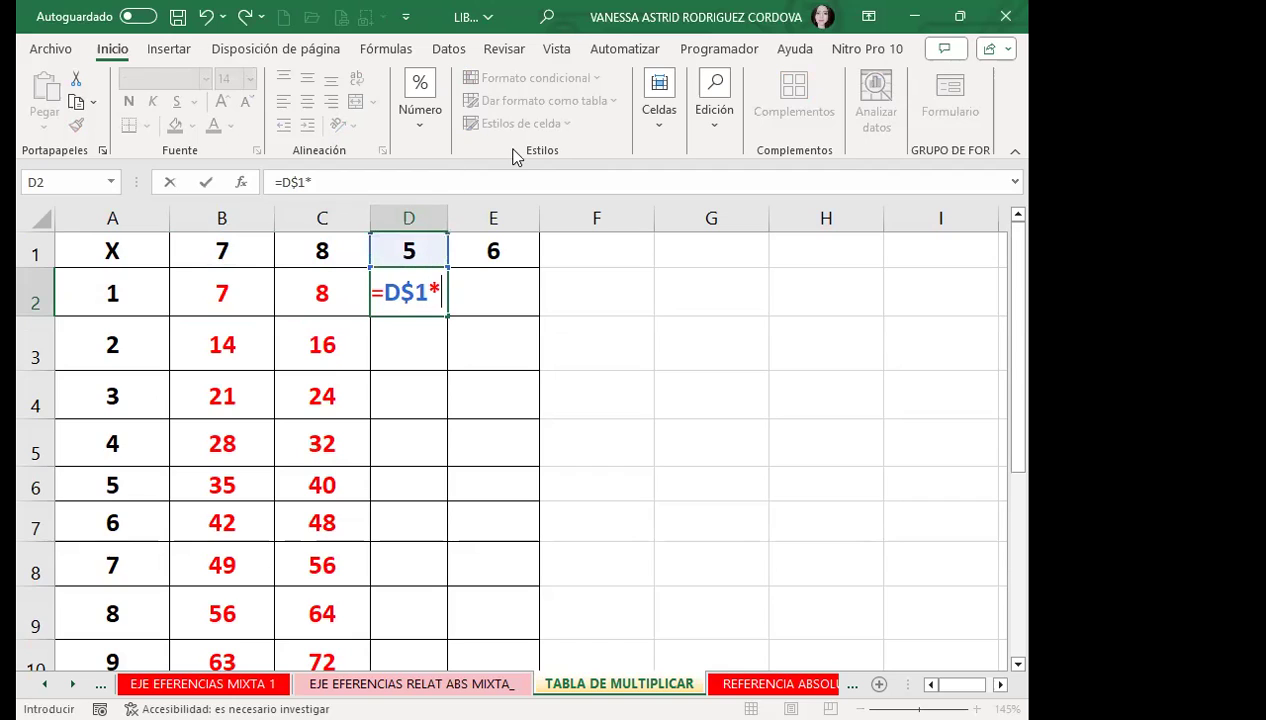
click(141, 303)
key(F4)
key(F4)
key(F4)
key(Return)
Copy the D2 formula down to D11, giving 5 through 50.
click(398, 292)
double_click(446, 316)
scroll(415, 494, down, 3)
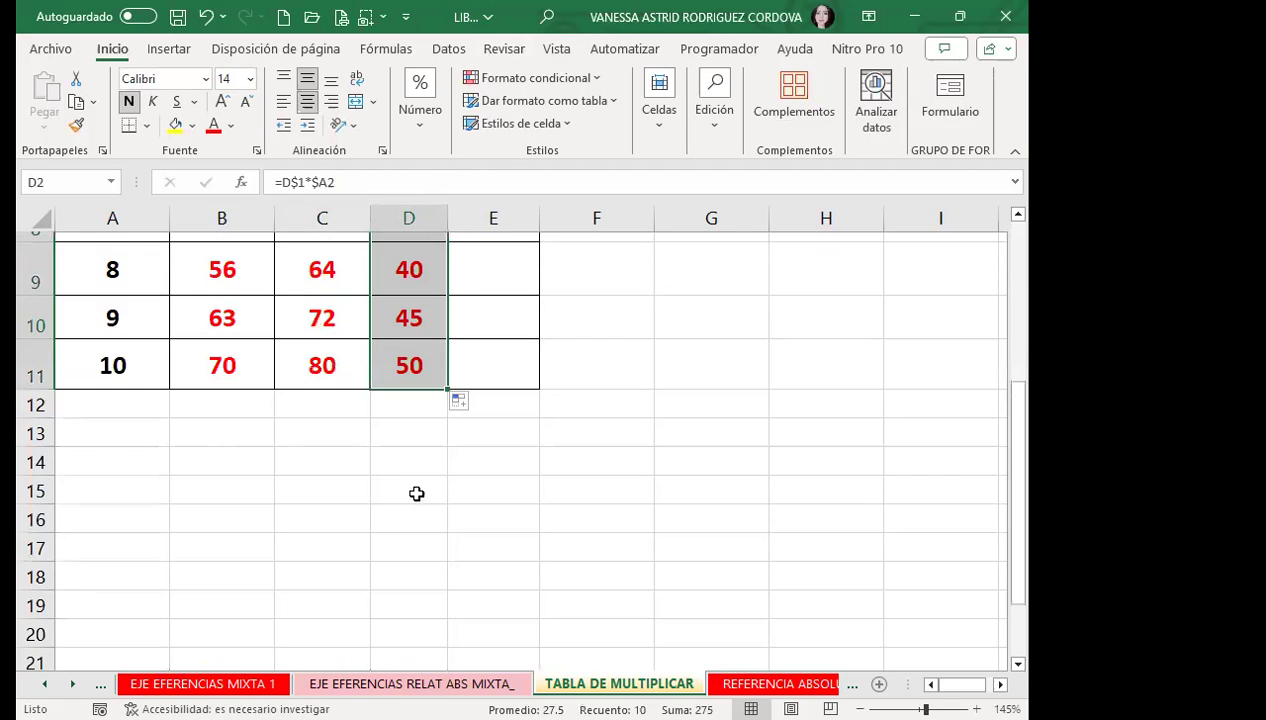
click(418, 358)
scroll(410, 390, up, 3)
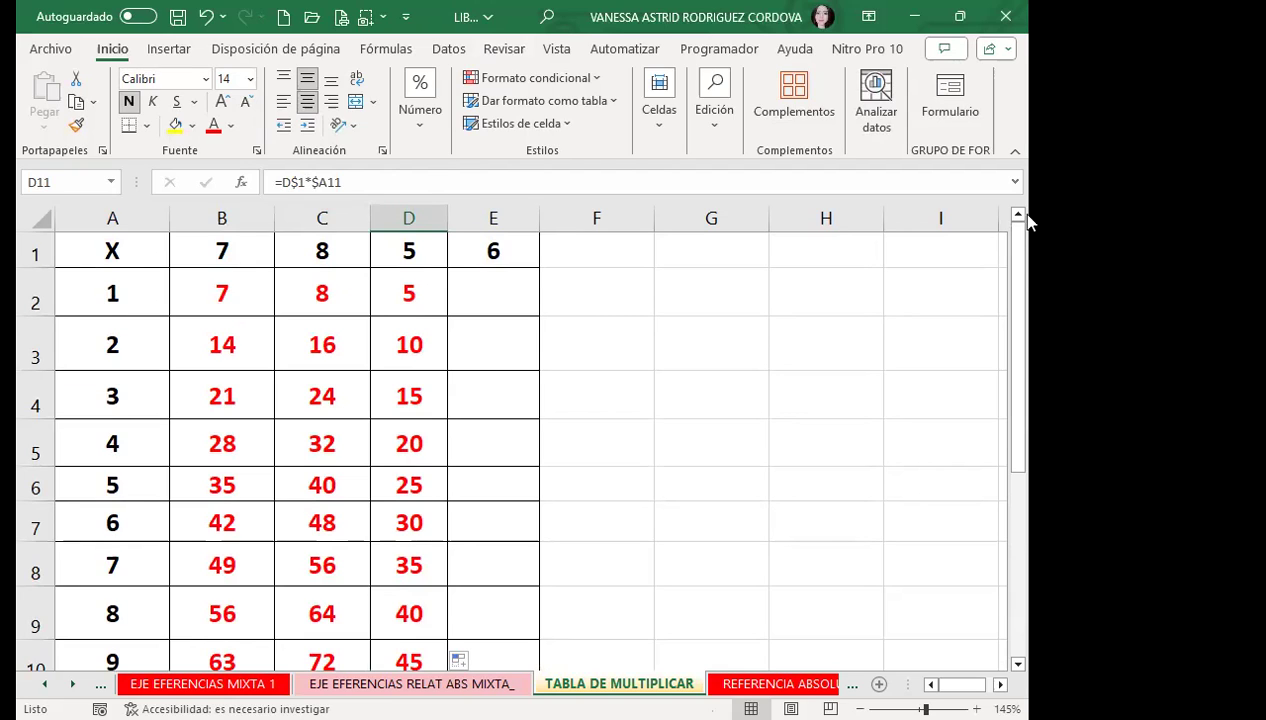
Put the multiplier 10 in H1.
click(842, 258)
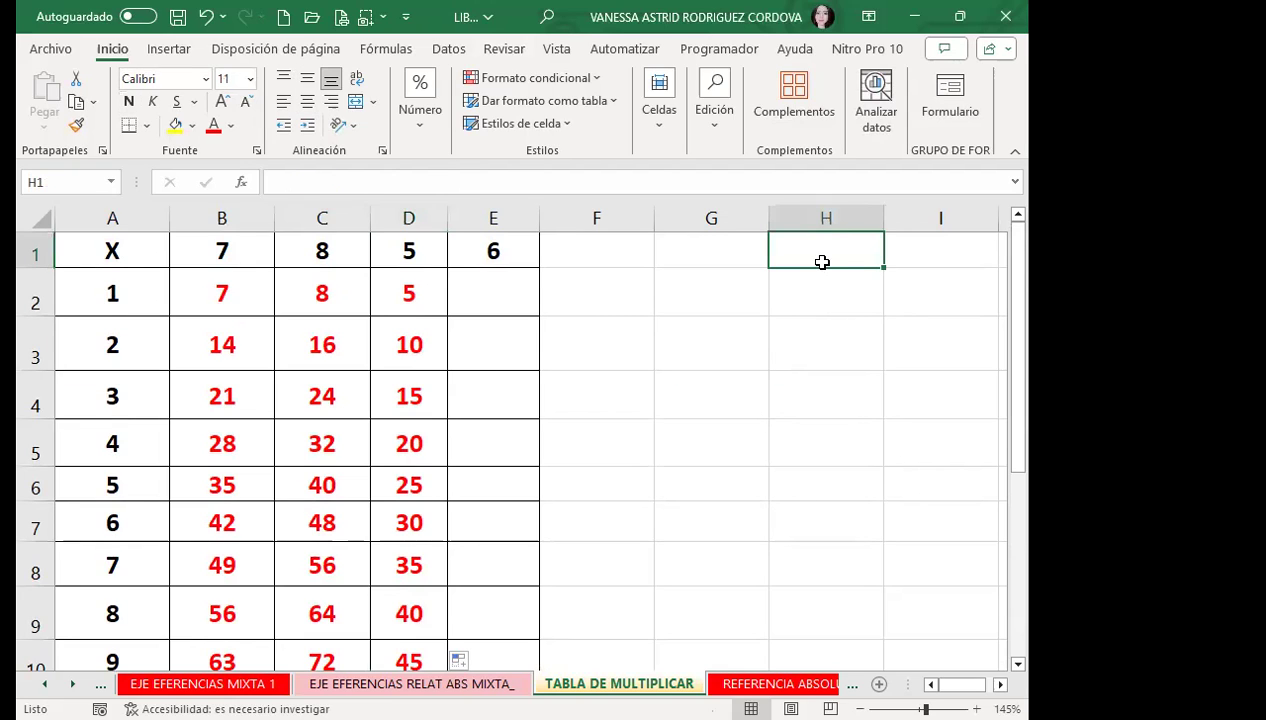
text(1)
key(Return)
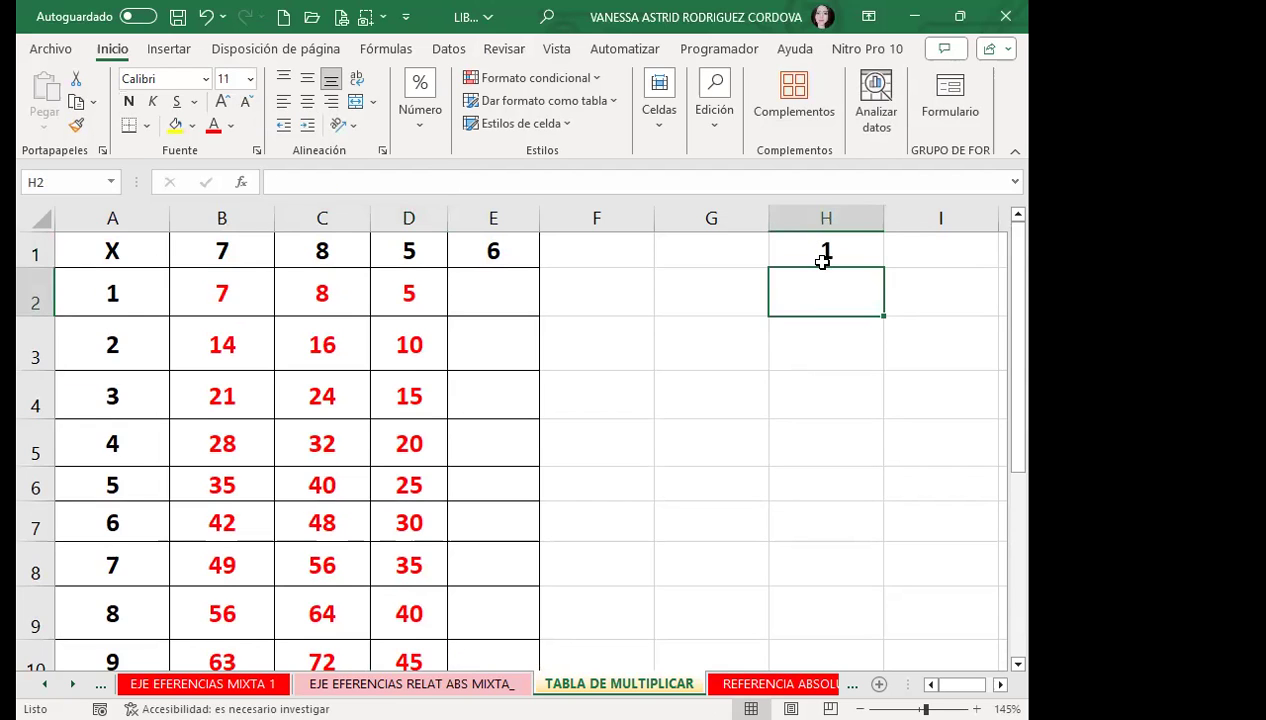
click(822, 262)
text(10)
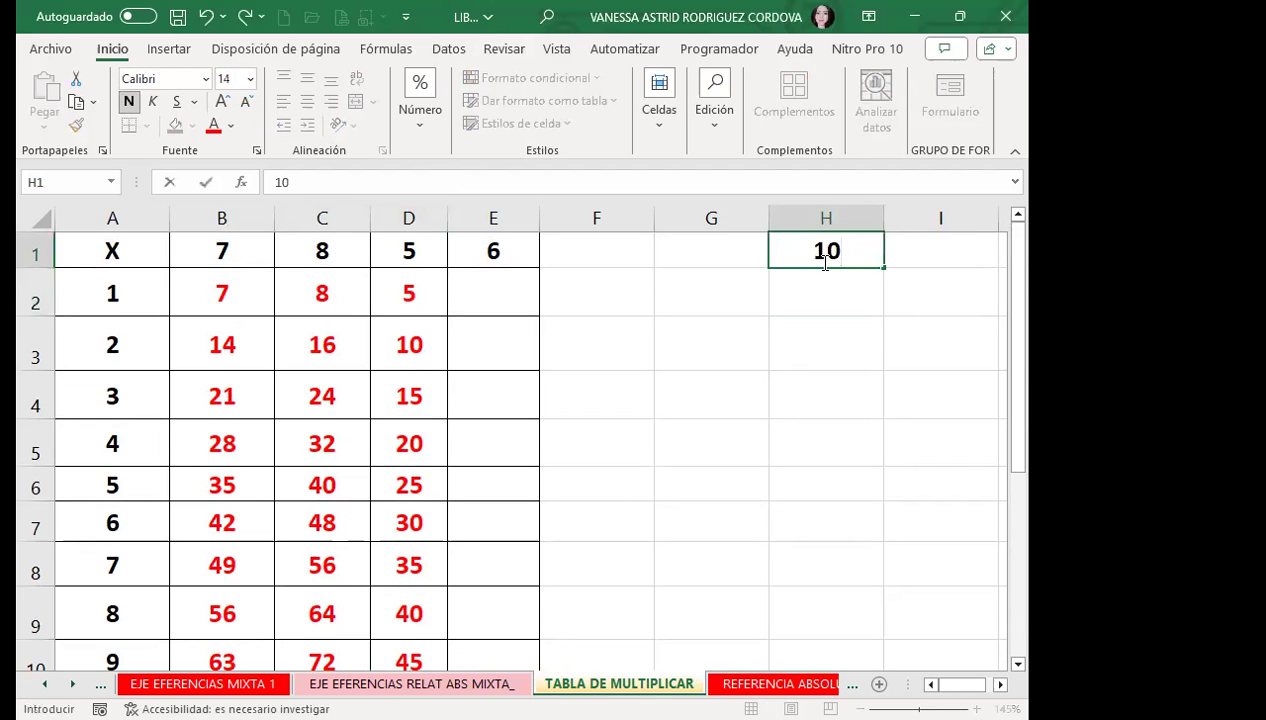
key(Return)
Enter =$H$1*$A2 in H2, with H1 absolute and A2's column locked.
text(=)
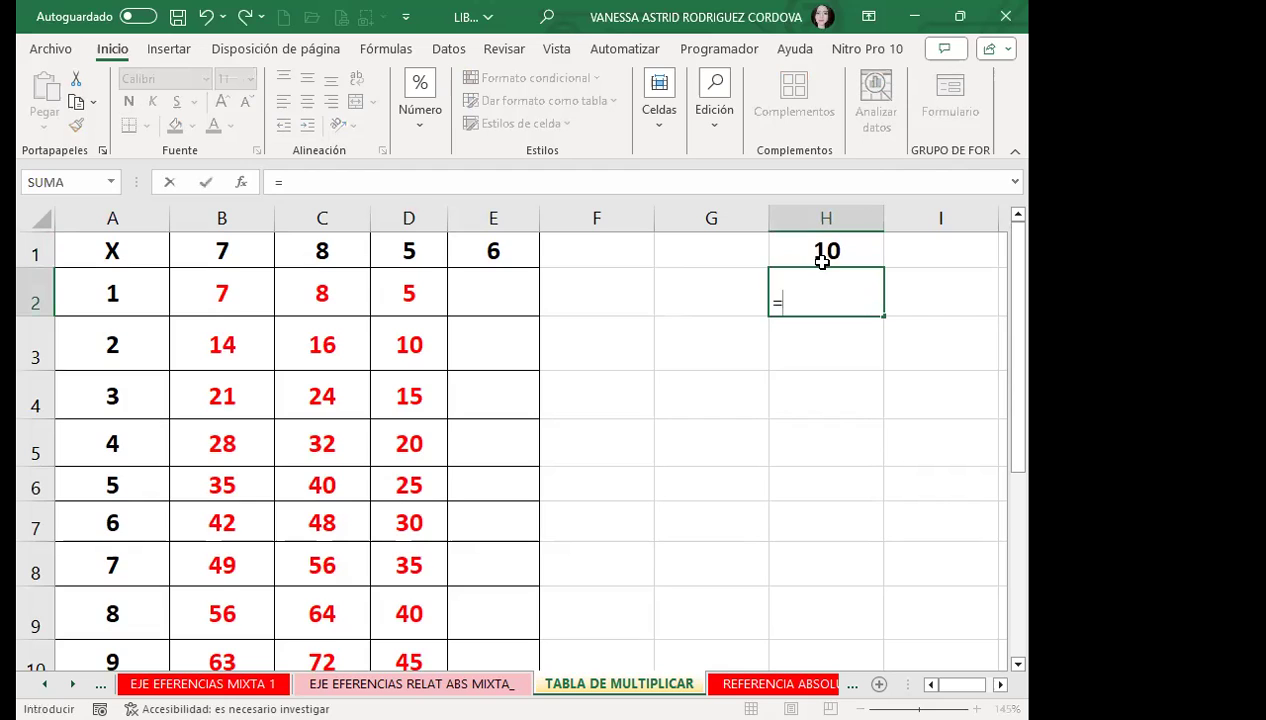
click(815, 254)
key(F4)
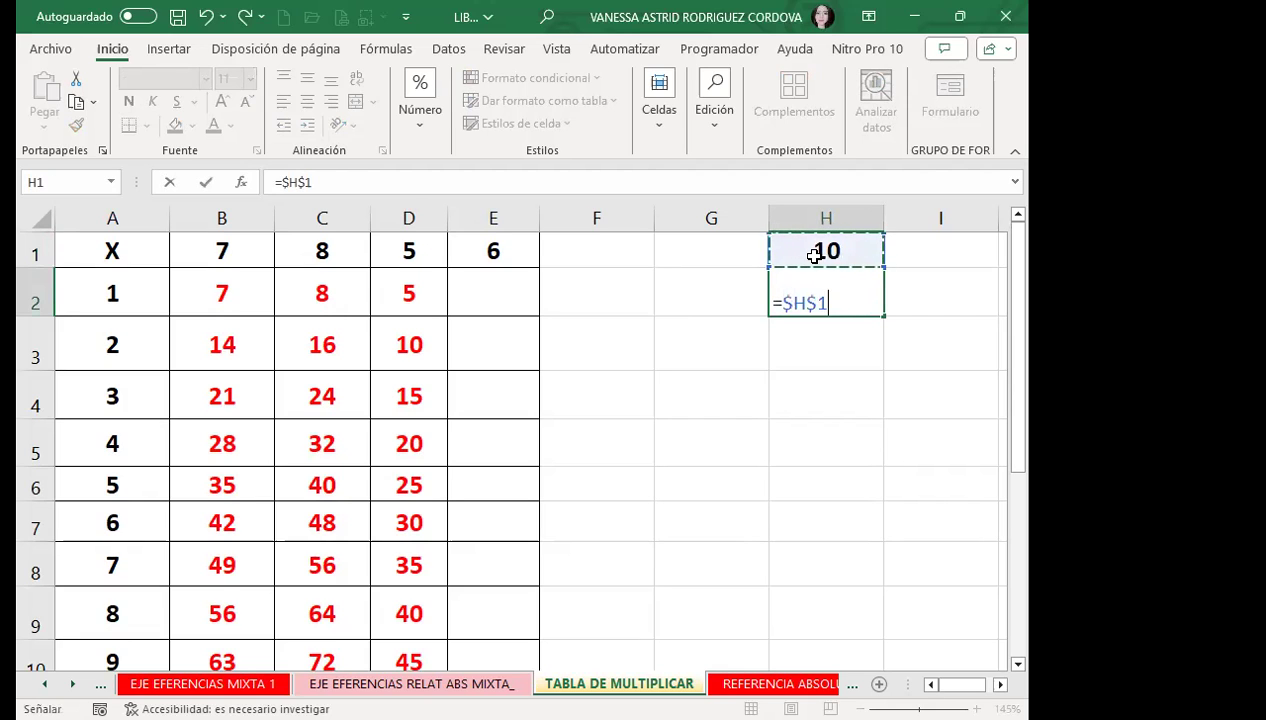
text(*)
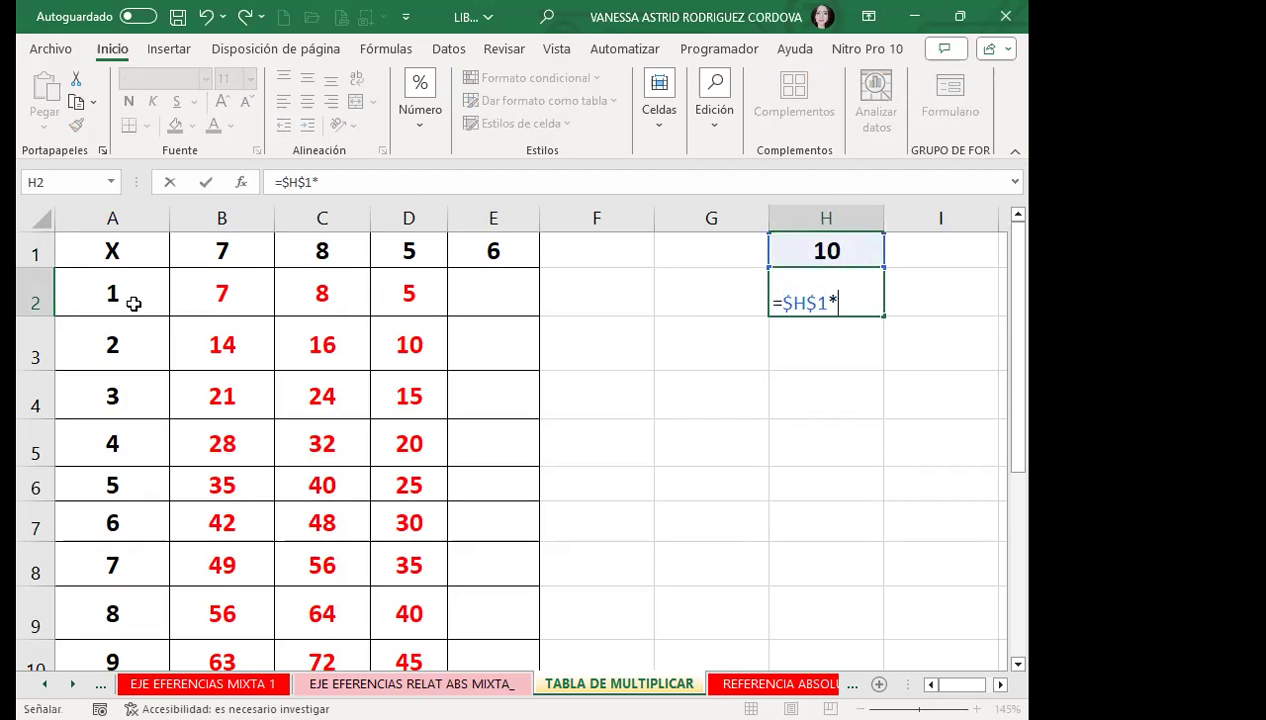
click(132, 296)
key(F4)
key(F4)
key(F4)
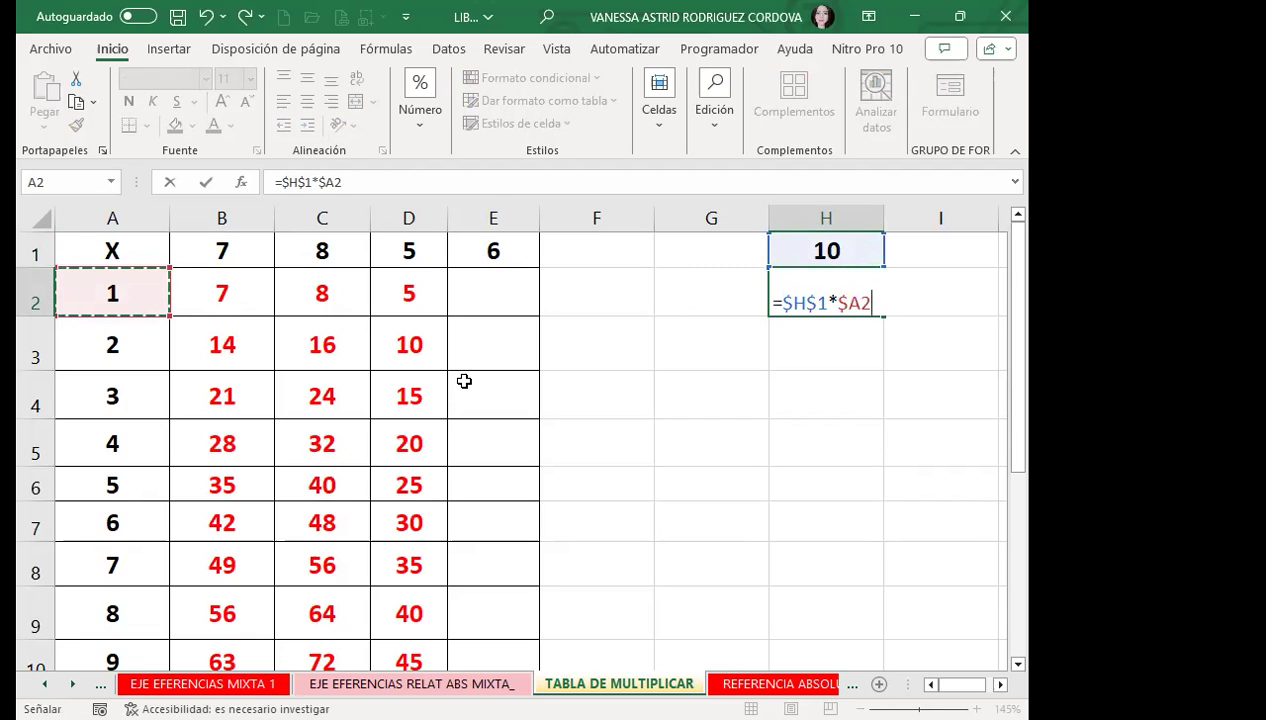
key(Return)
Copy the H2 formula down through H11, giving 10 through 100.
click(816, 302)
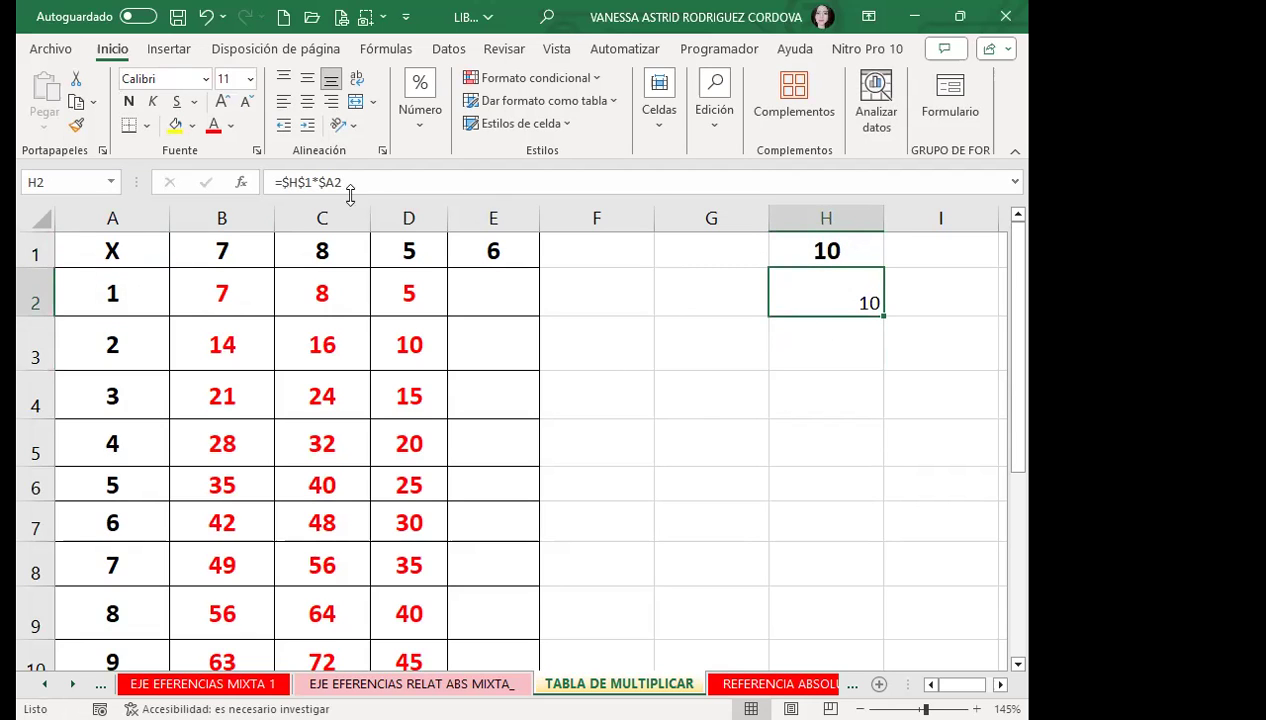
mouse_move(880, 314)
mouse_down()
mouse_move(847, 602)
mouse_move(839, 593)
mouse_up()
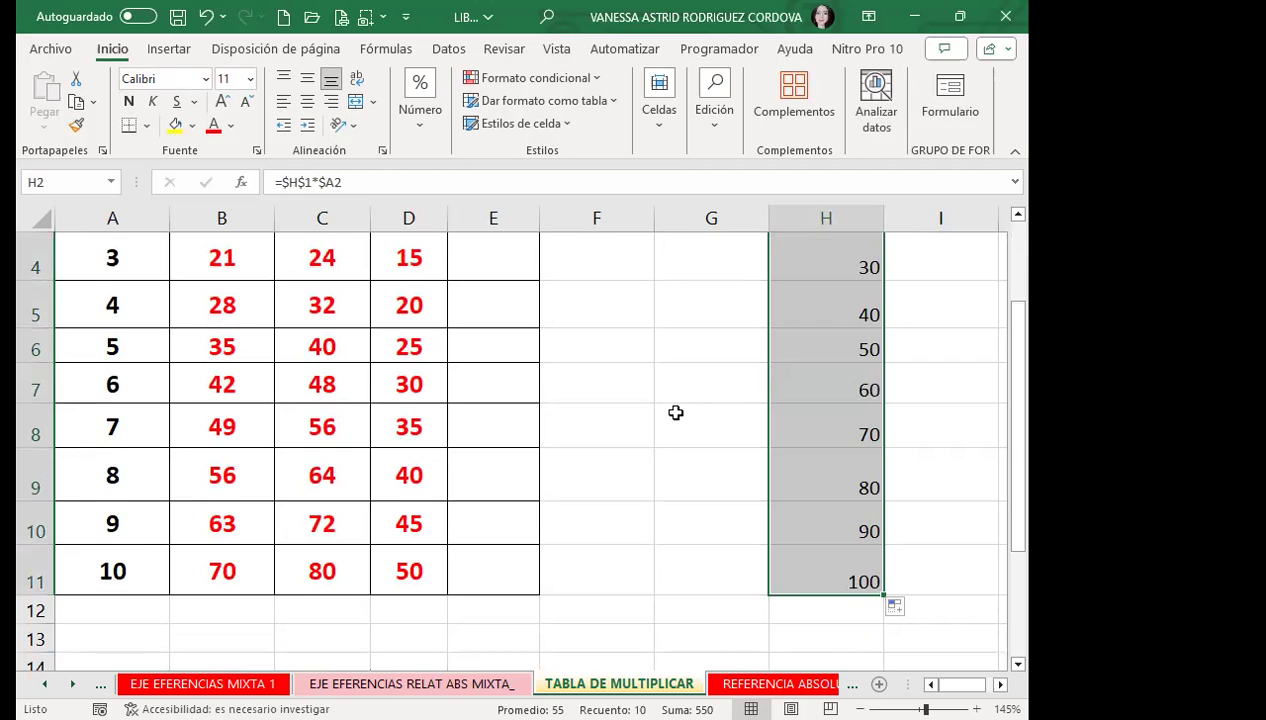
scroll(844, 389, up, 1)
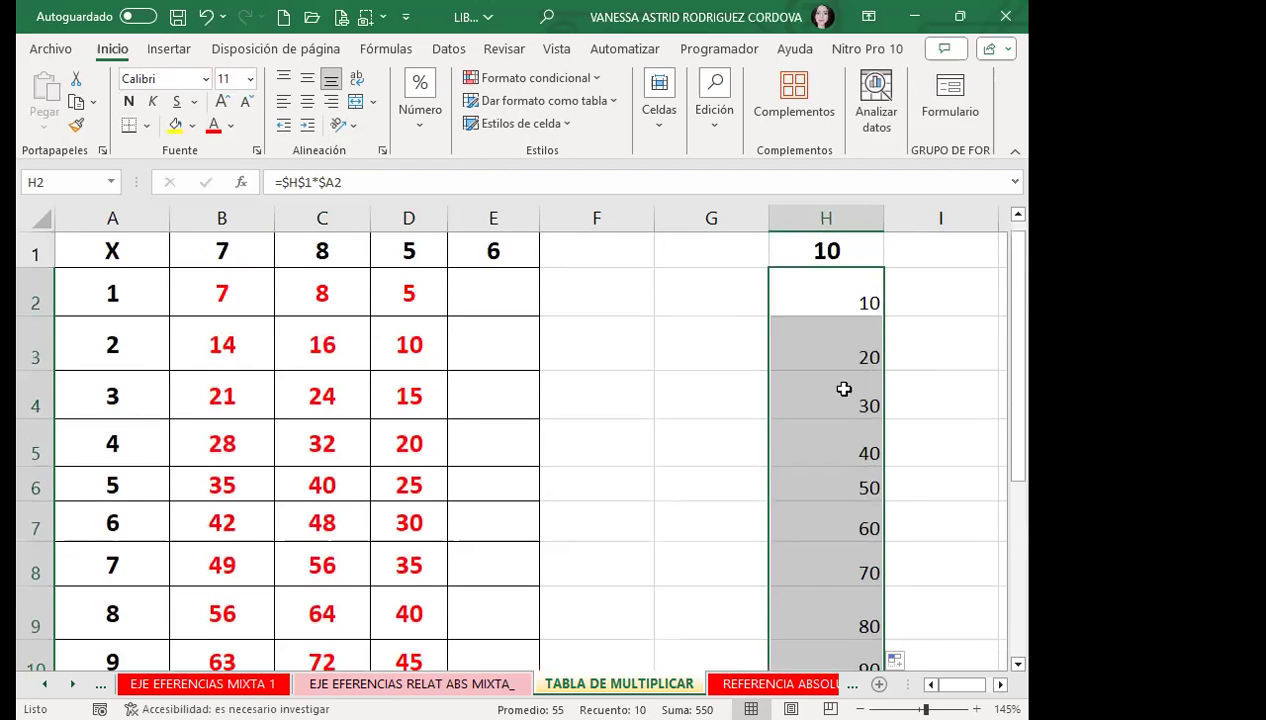
click(834, 304)
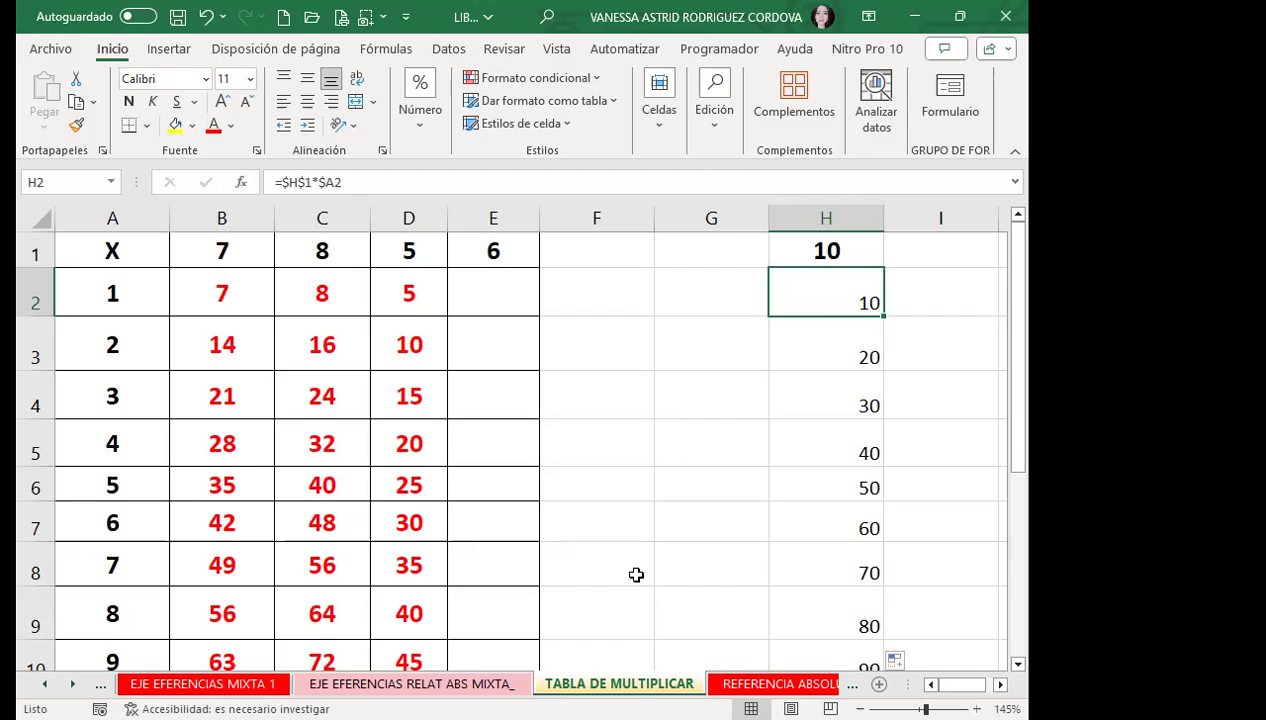
Switch to the REFERENCIA ABSOLUTA MIXTA sheet and review its 30%, 30% and 40% weight headers.
click(754, 683)
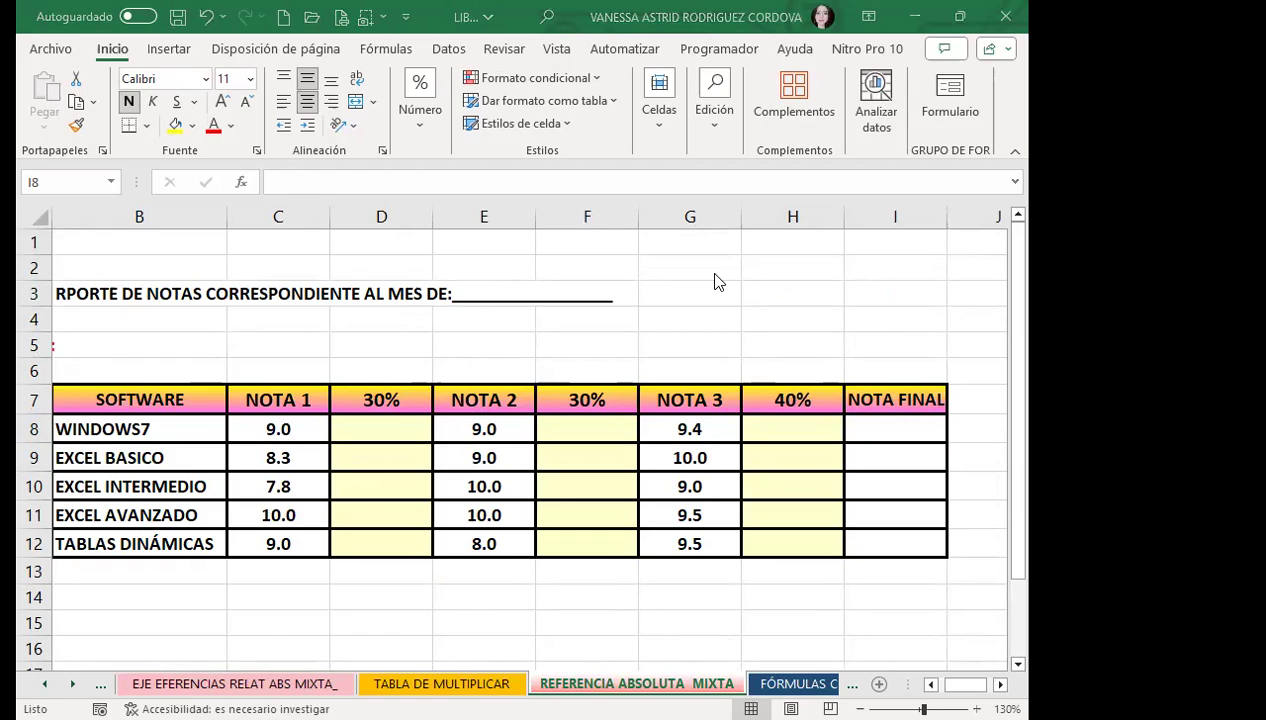
click(397, 423)
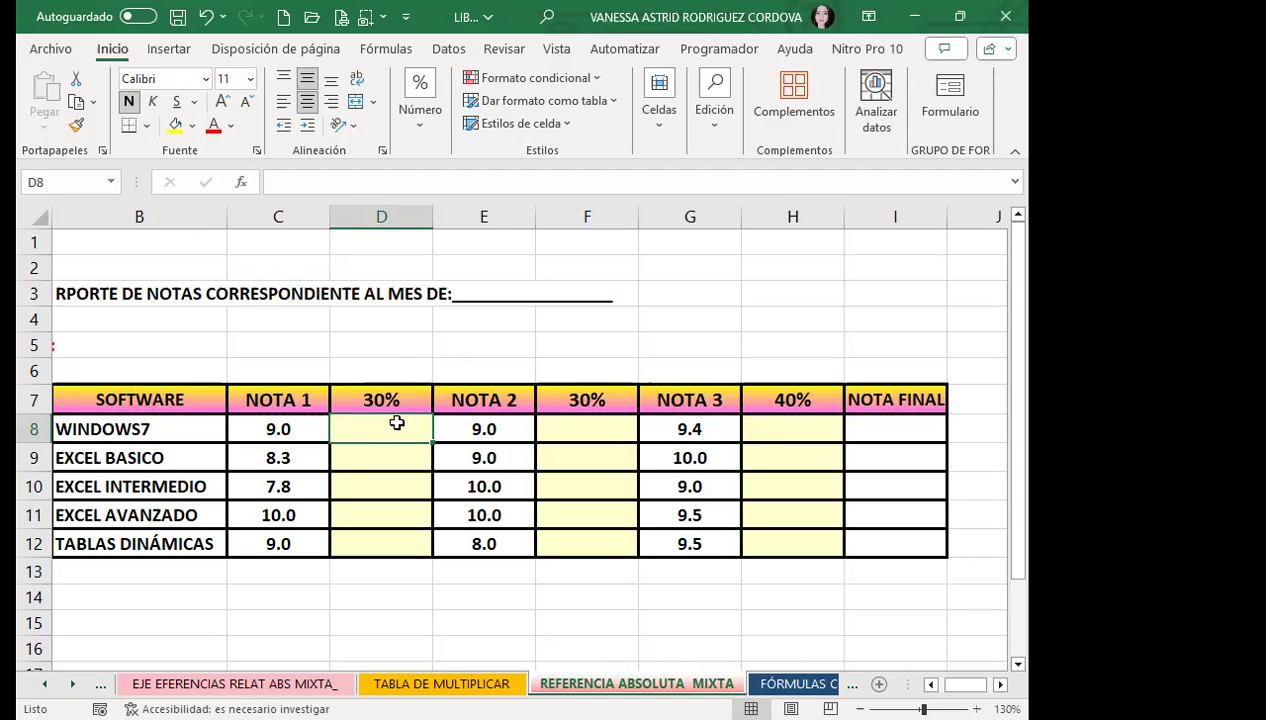
click(405, 400)
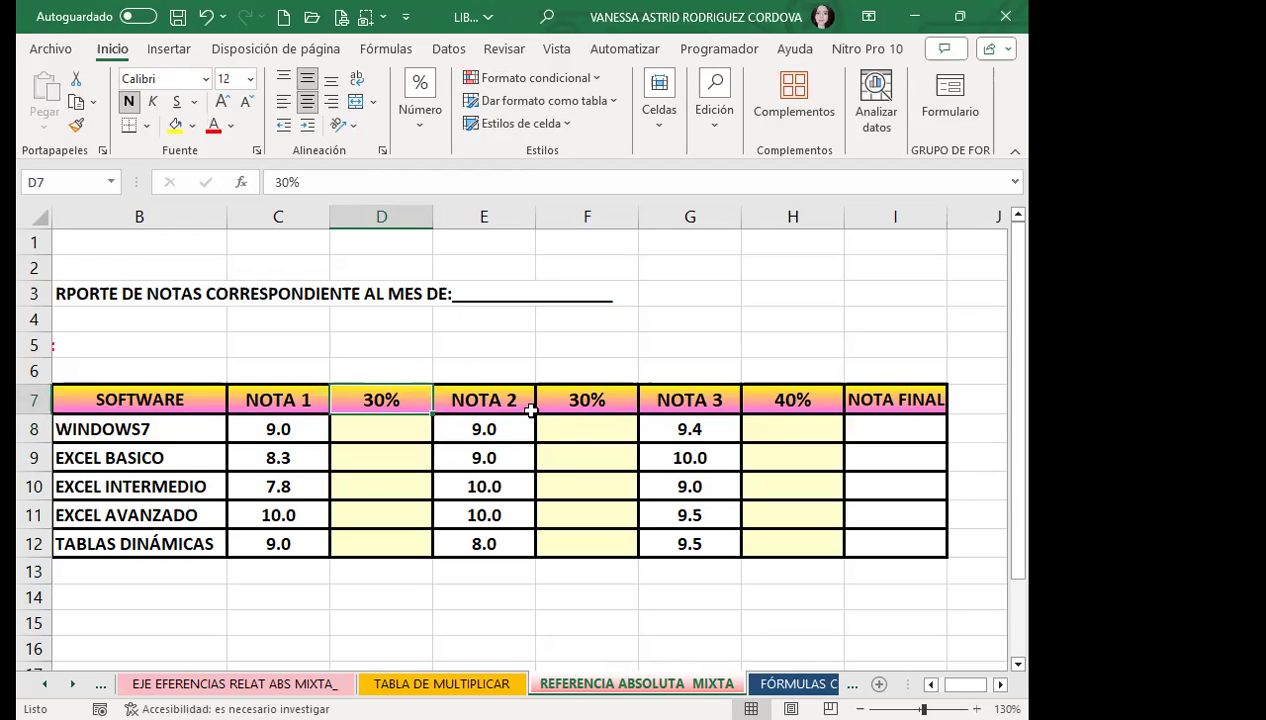
click(600, 398)
click(766, 400)
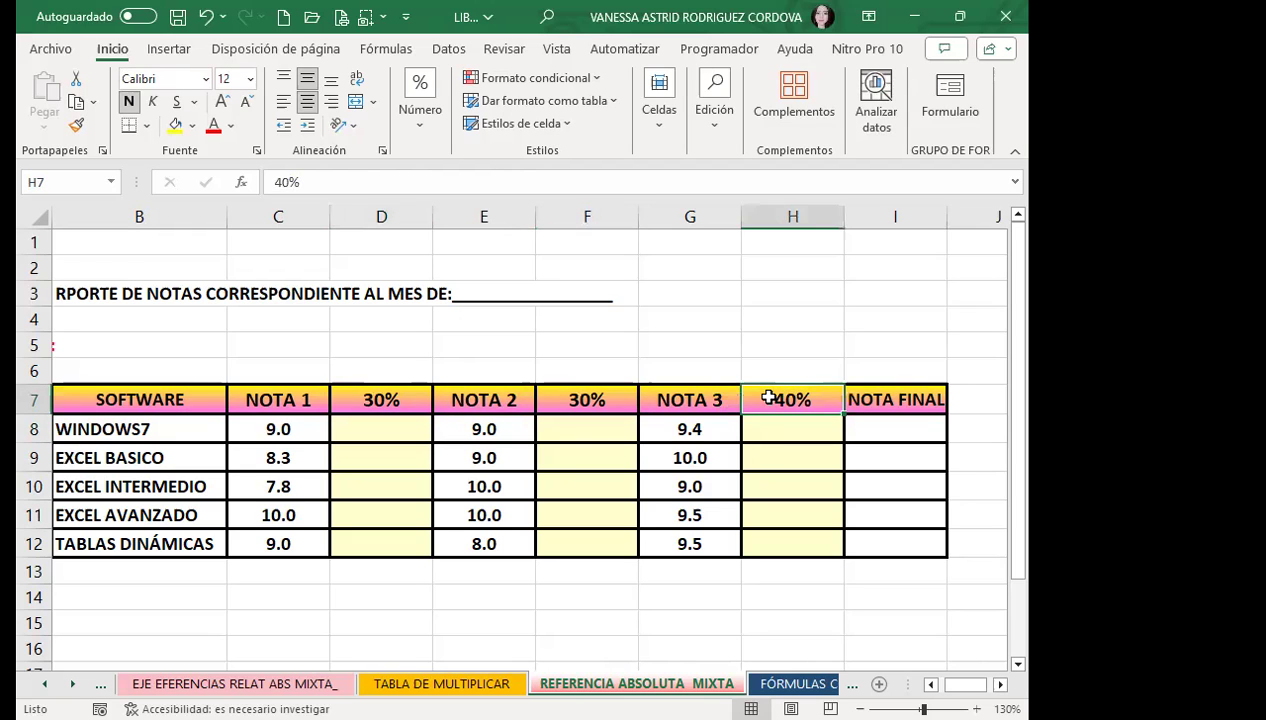
click(419, 411)
Enter =C8*30% in D8 and fill it to D12, giving 2.7, 2.5, 2.3, 3.0, 2.7.
click(410, 434)
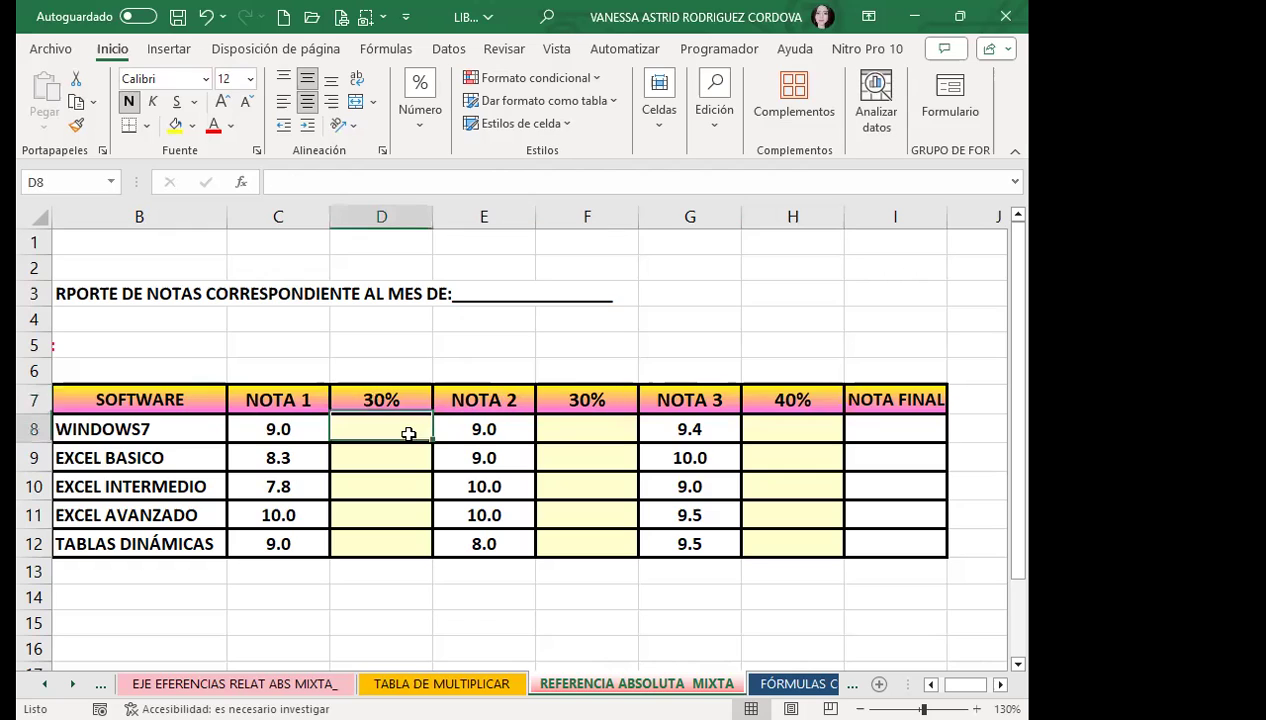
text(=)
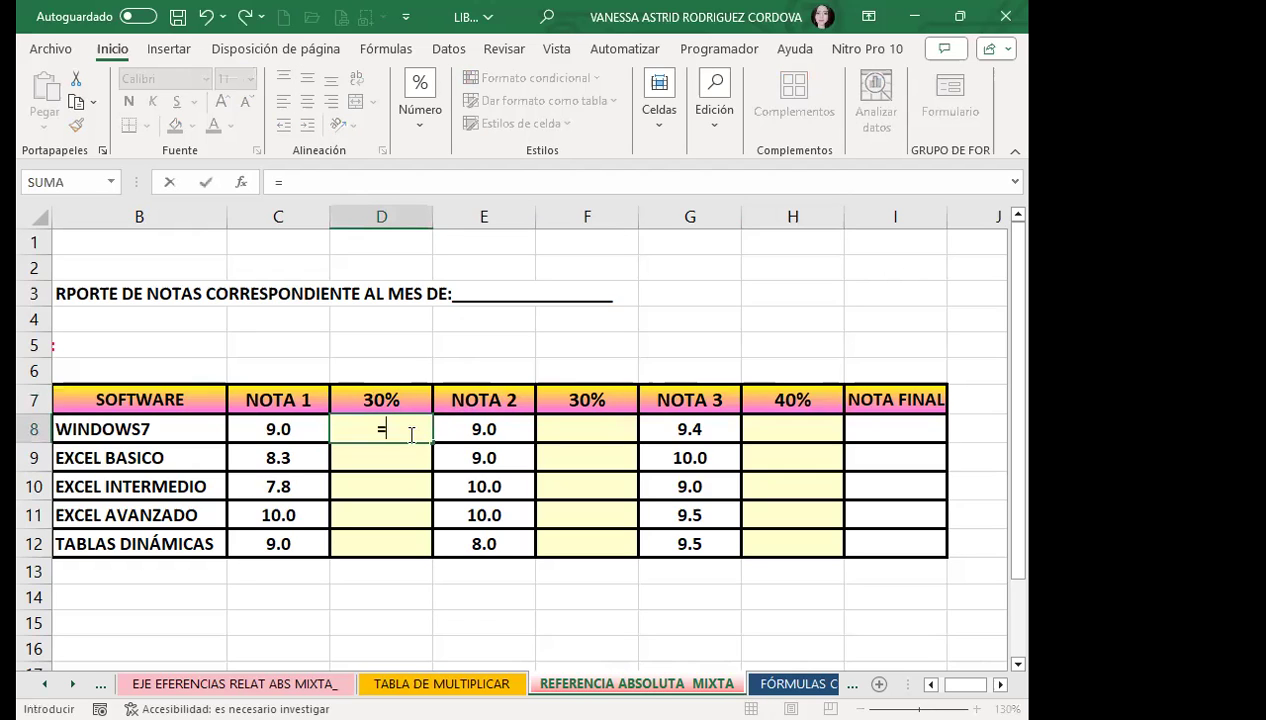
click(301, 424)
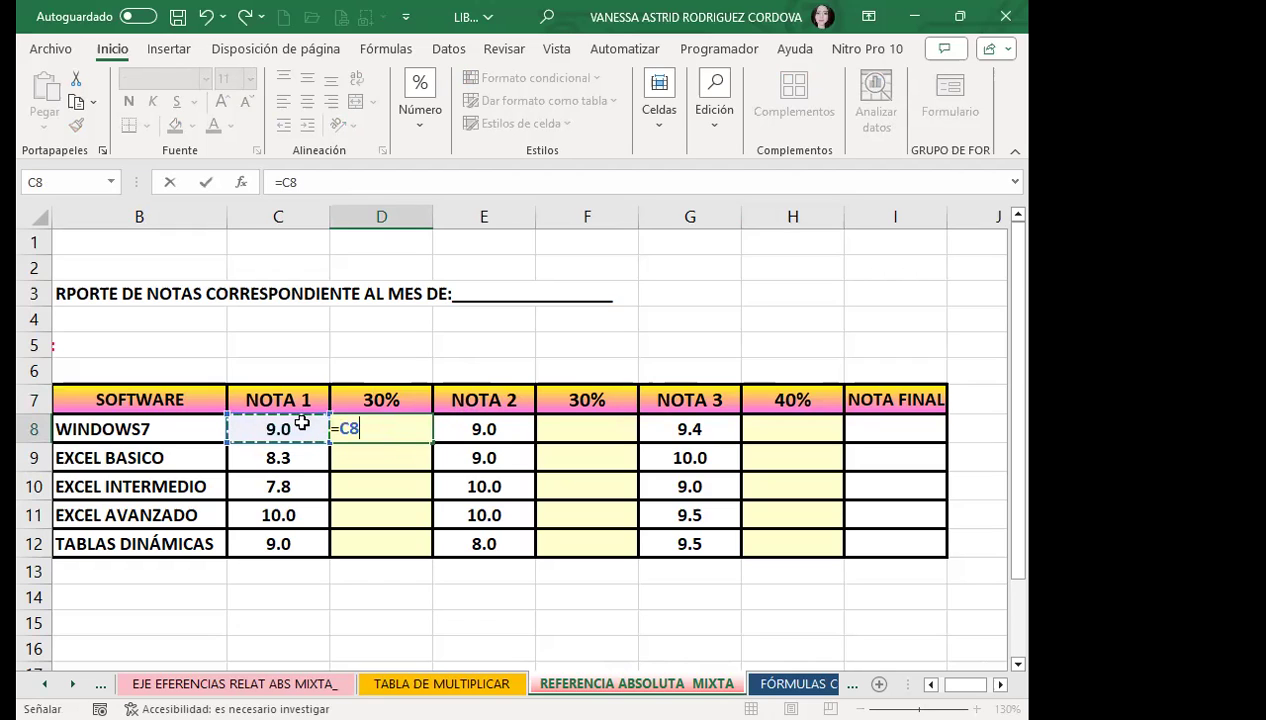
text(*30%)
key(Return)
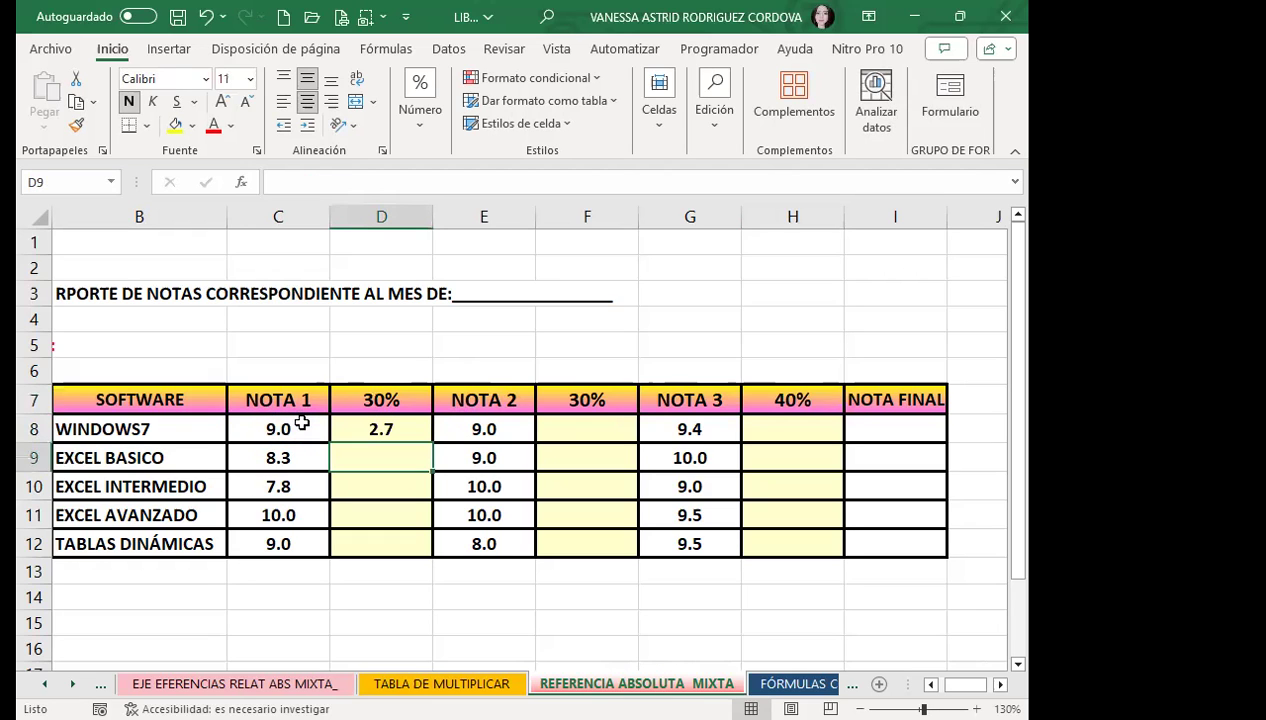
click(408, 432)
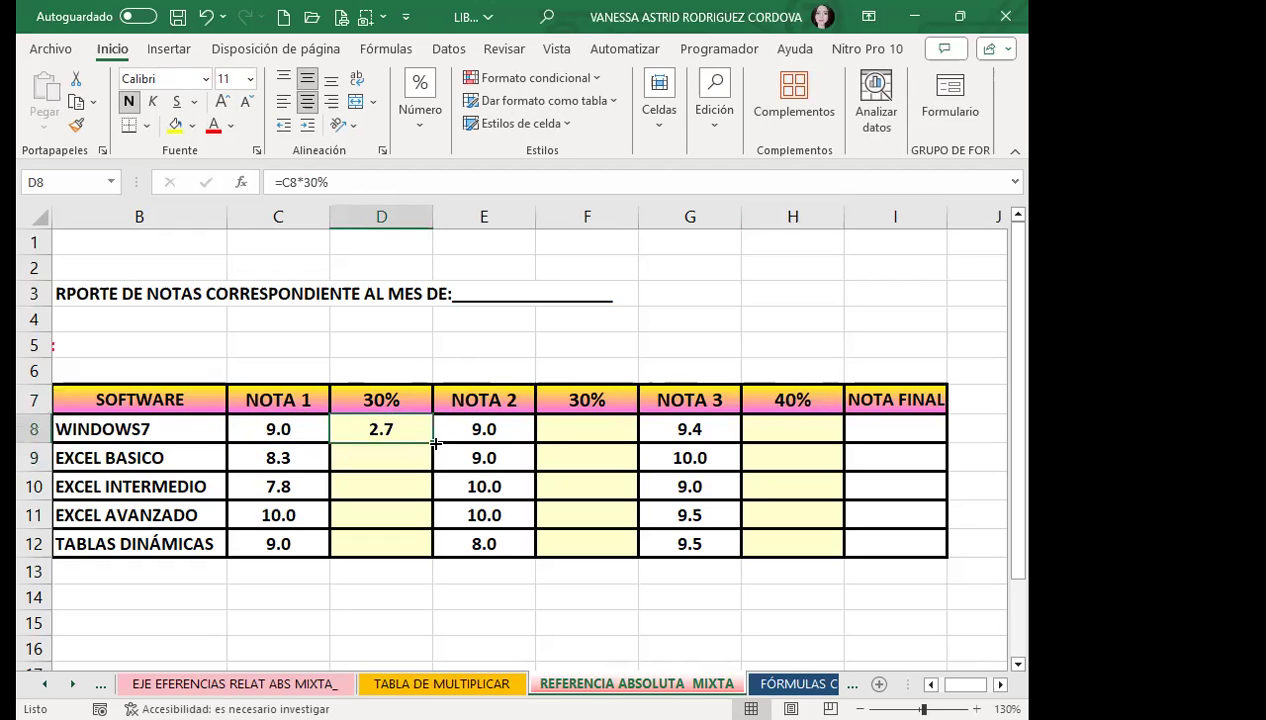
drag(435, 442, 418, 550)
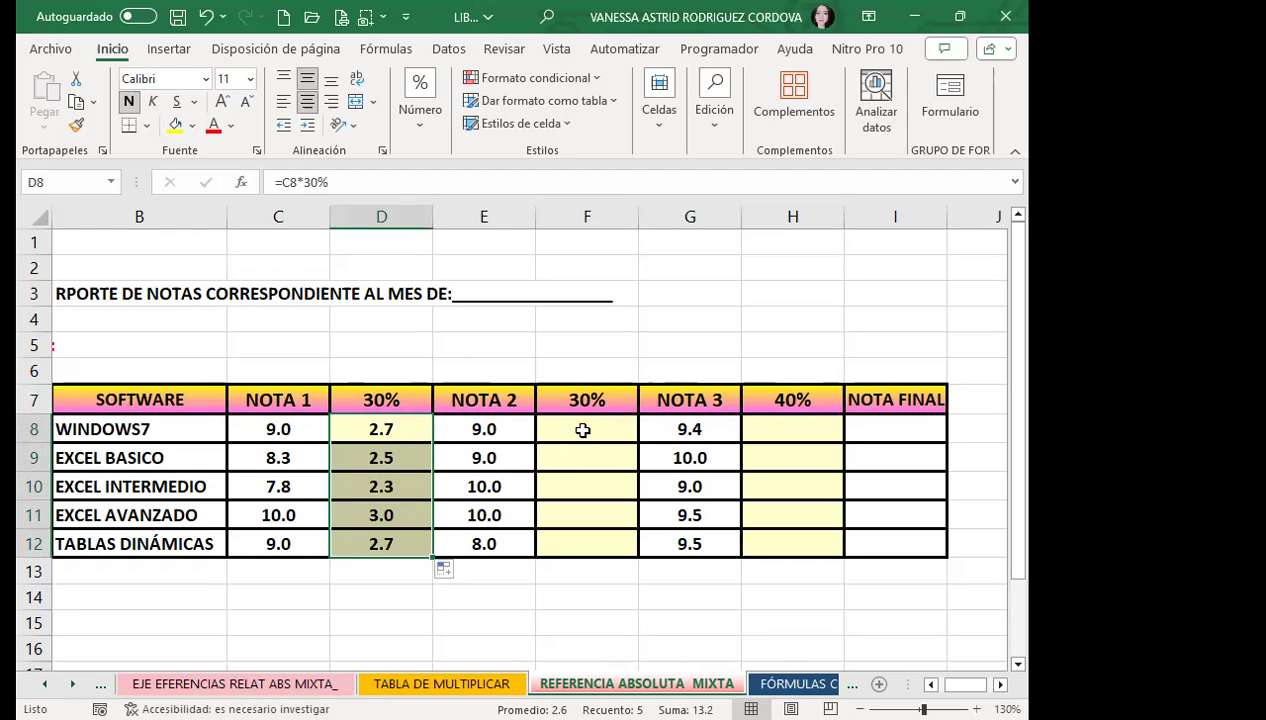
click(392, 370)
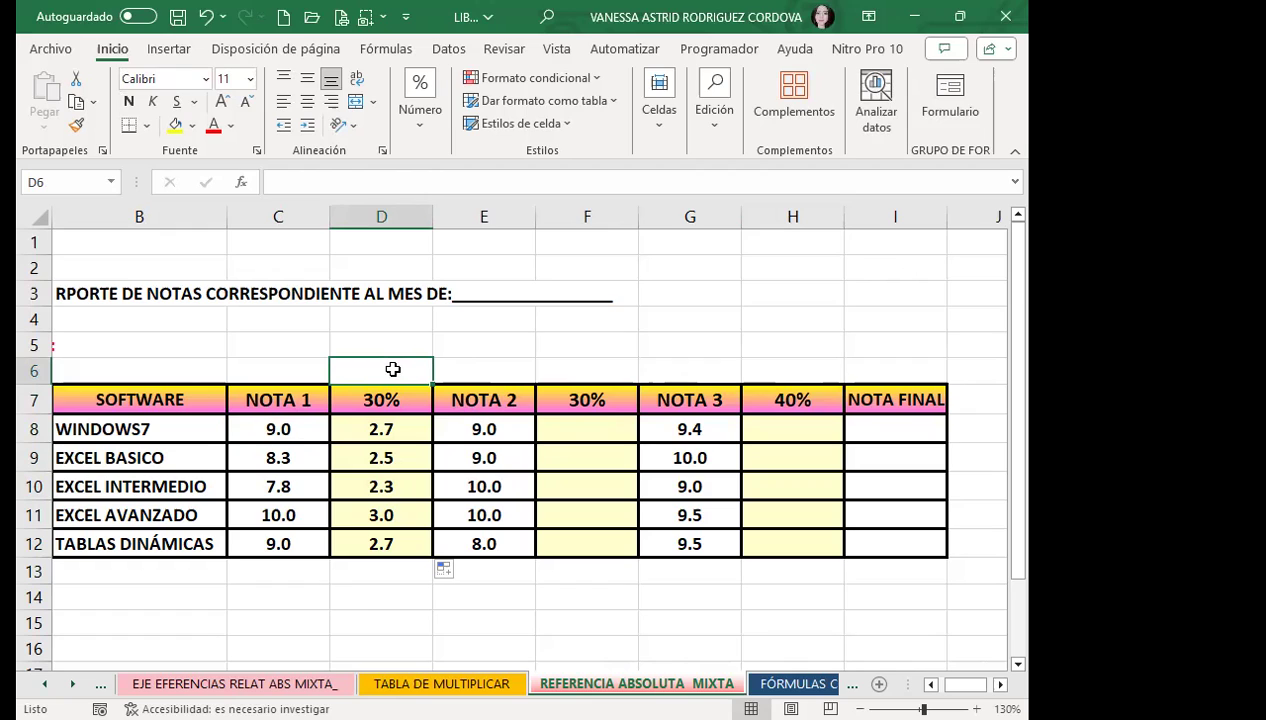
Type 'VALOR 30%' in D6 and give it D7's header formatting with Format Painter.
text(VALOR)
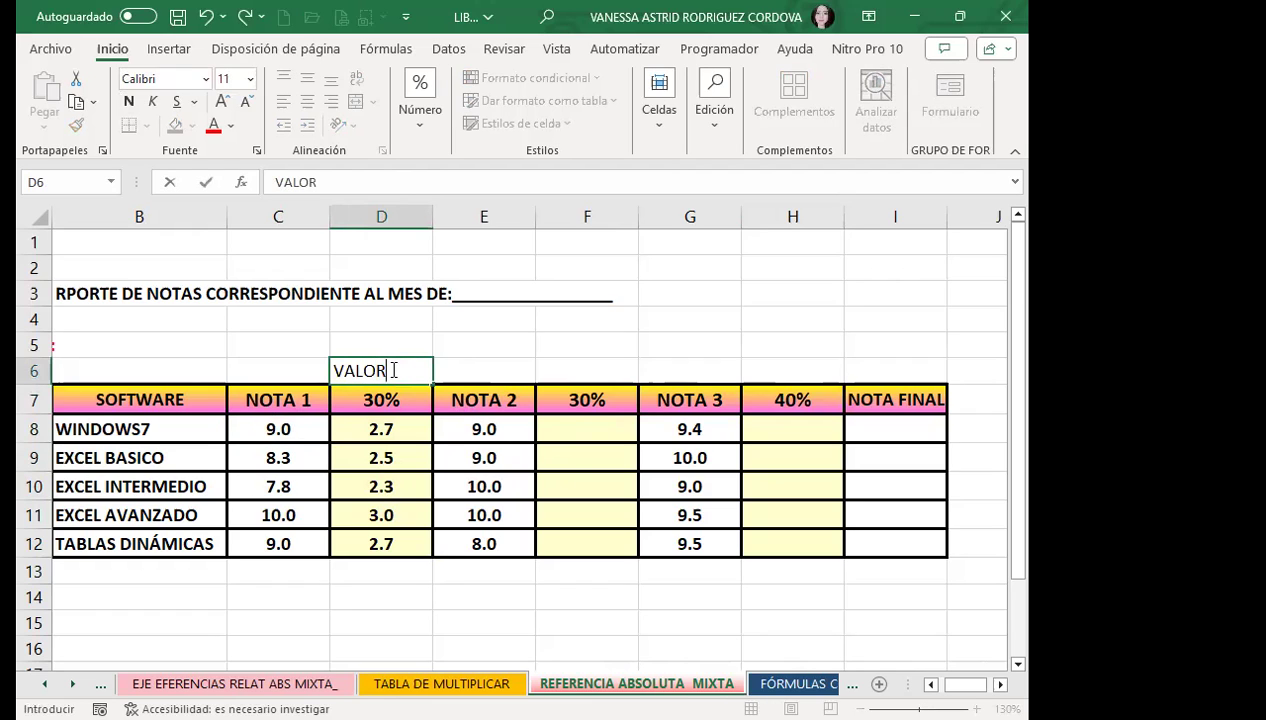
text( 30)
text(%)
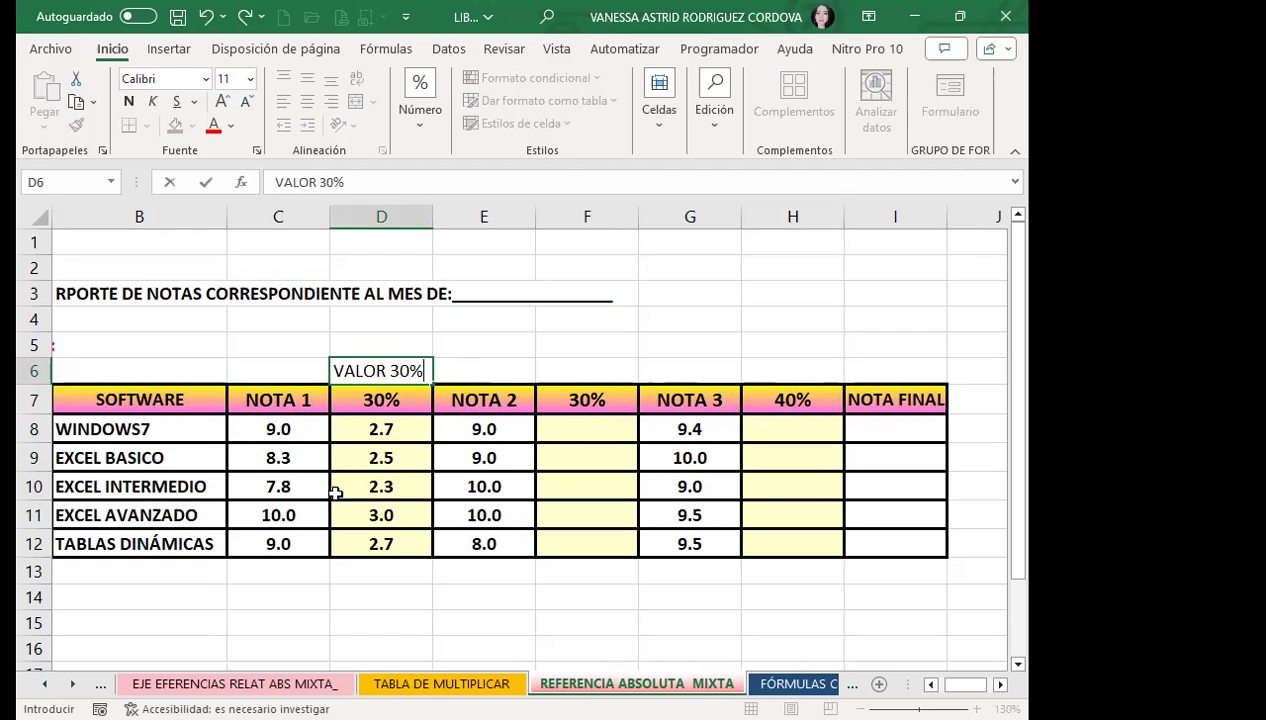
click(381, 447)
click(376, 400)
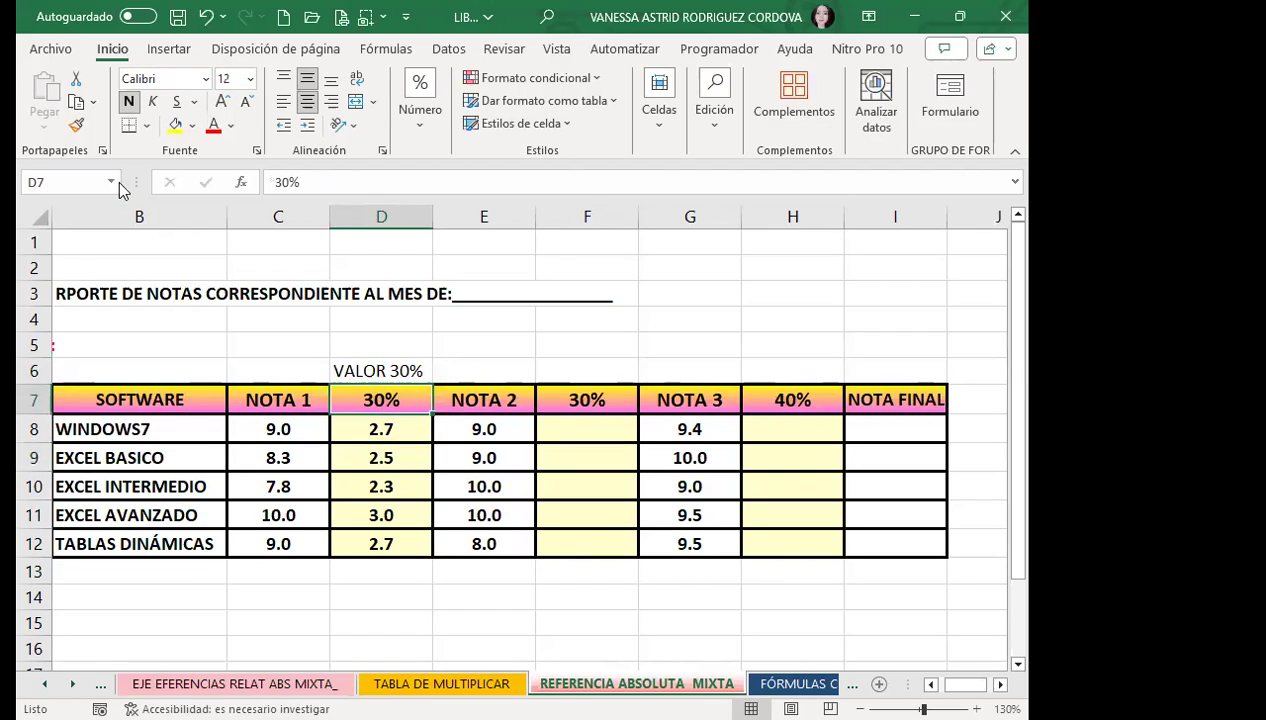
click(366, 370)
click(347, 395)
click(76, 125)
click(383, 372)
click(490, 370)
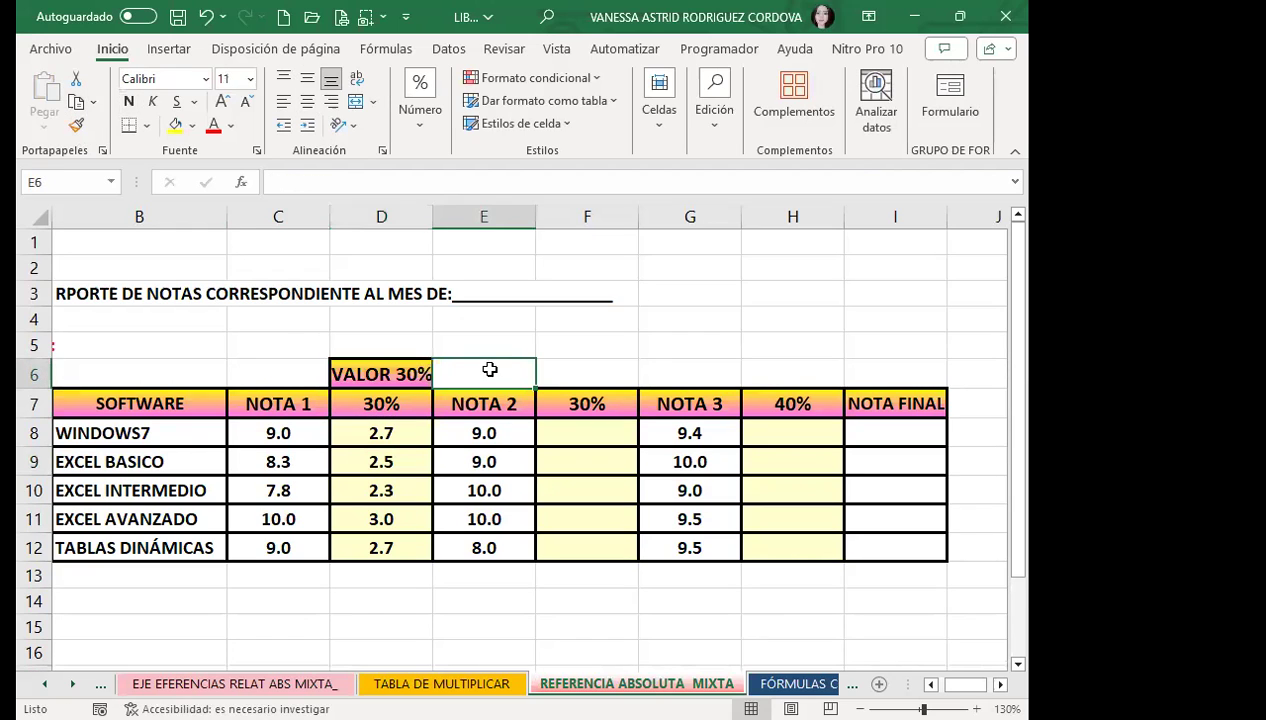
Recheck the VALOR 30% label against the 30% header and review the D8 formula.
click(395, 406)
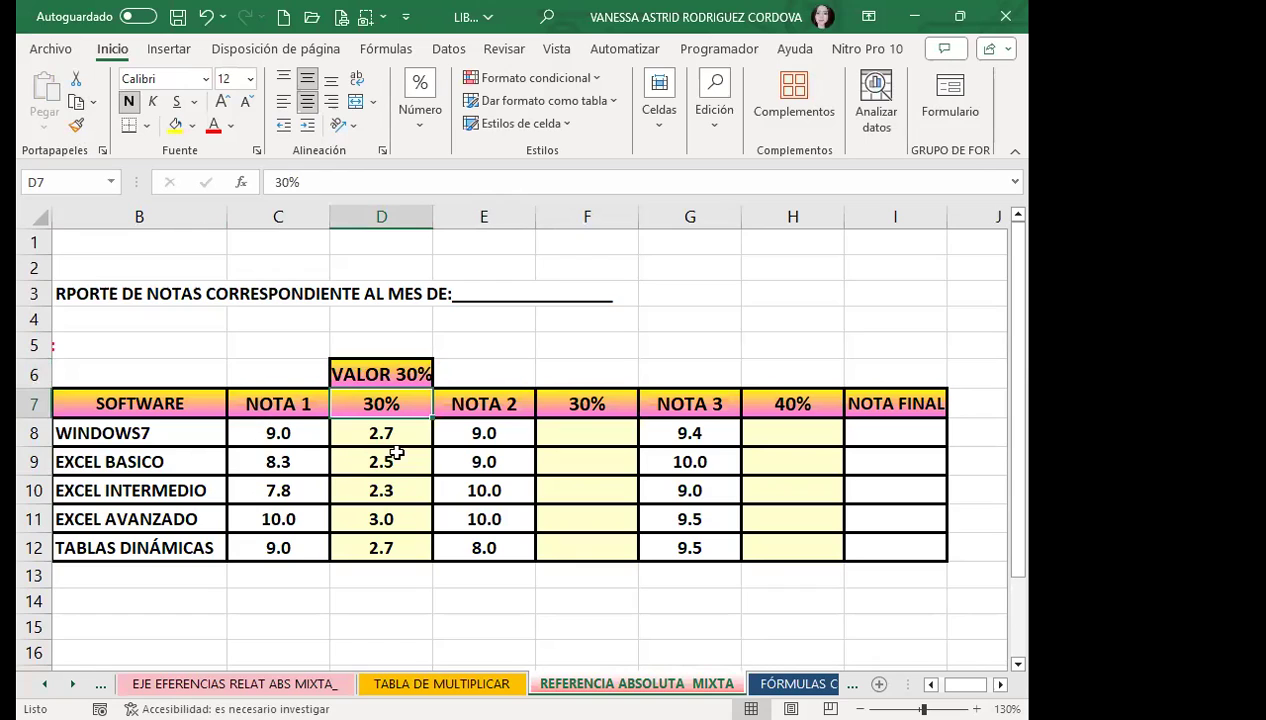
click(375, 364)
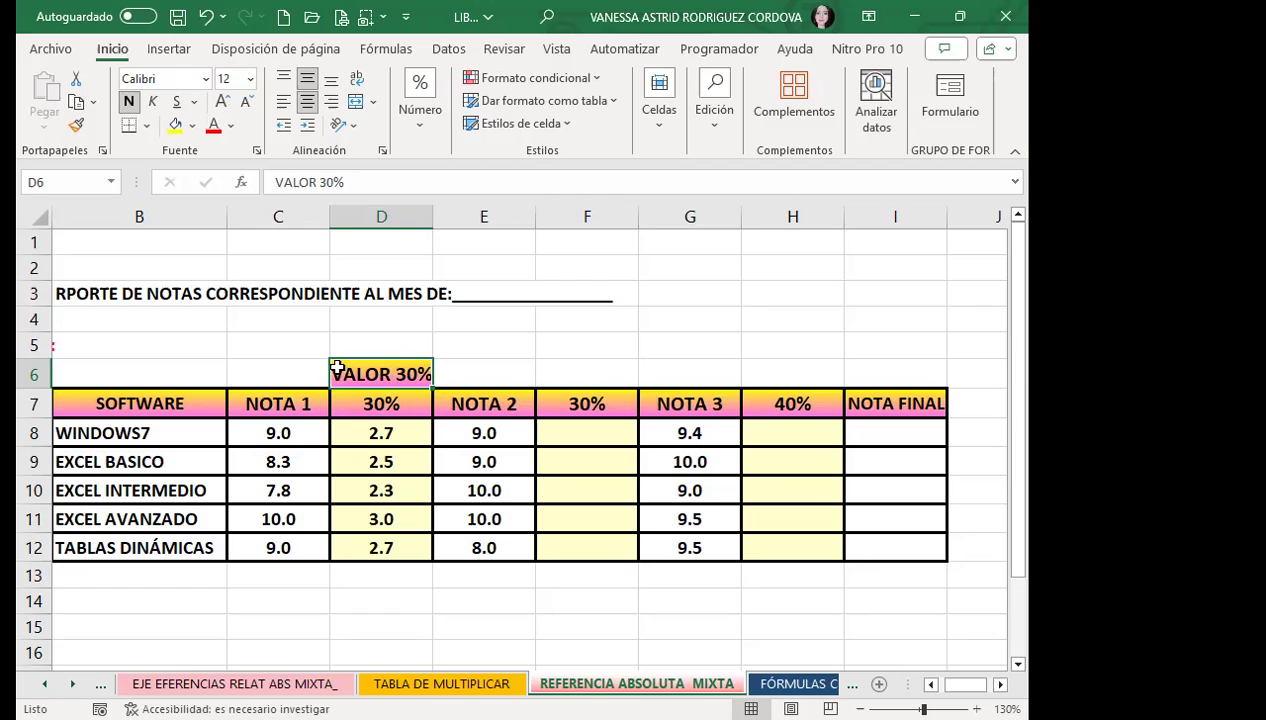
double_click(359, 375)
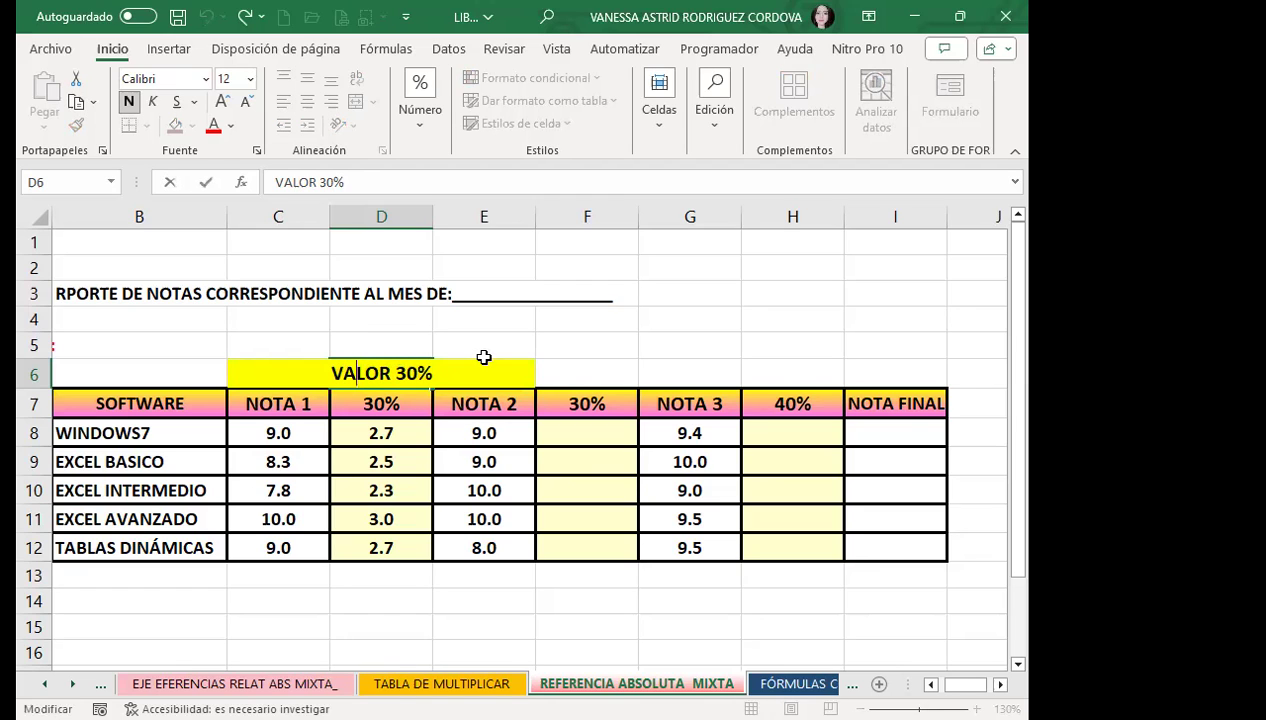
key(Return)
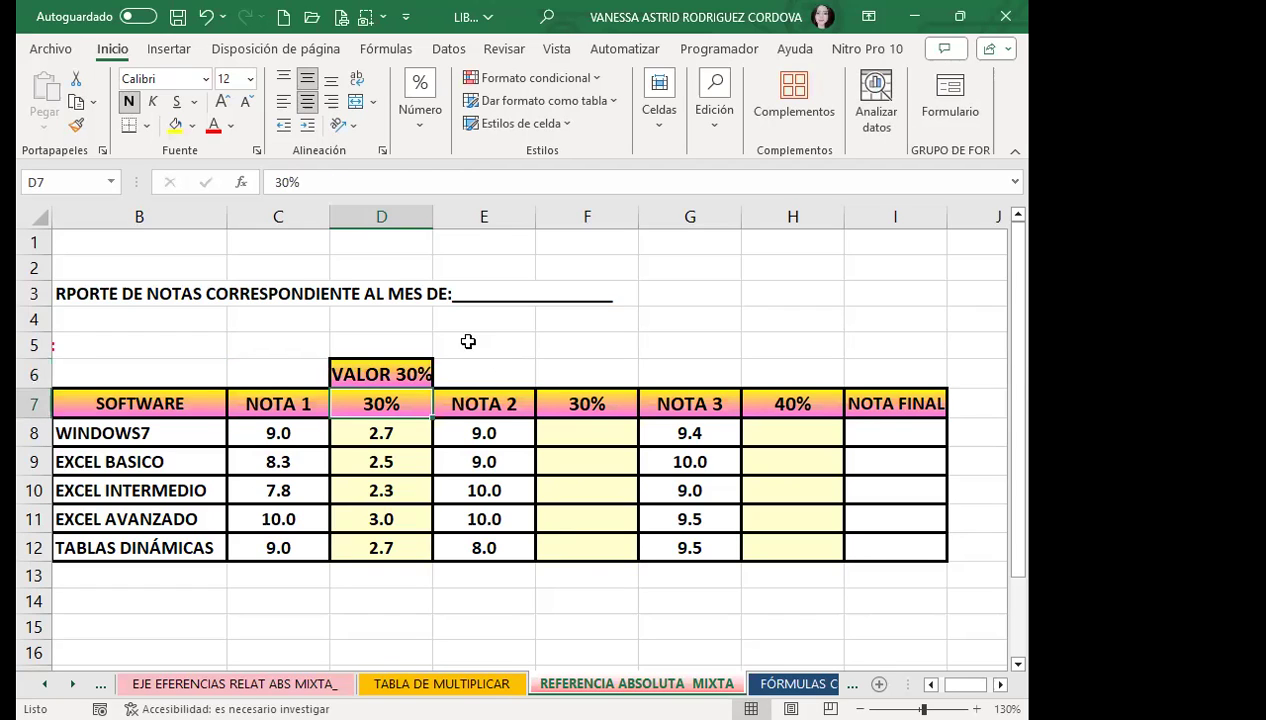
click(370, 376)
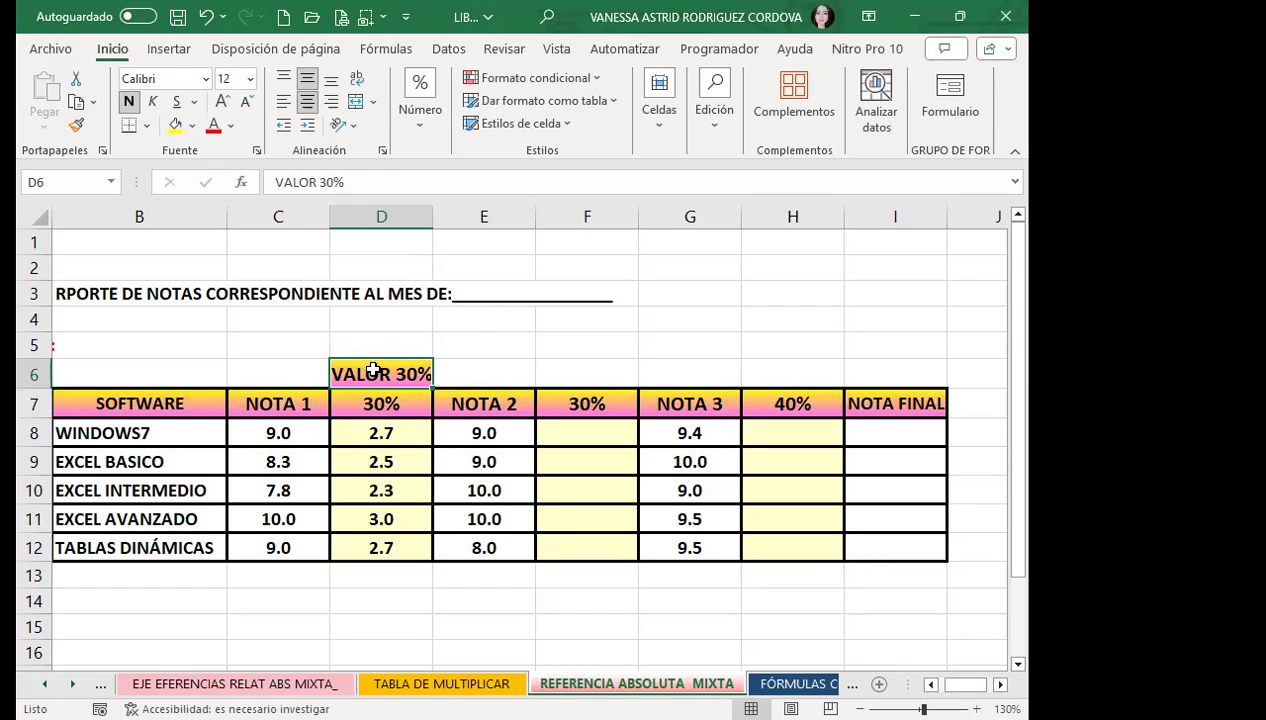
click(410, 432)
click(410, 368)
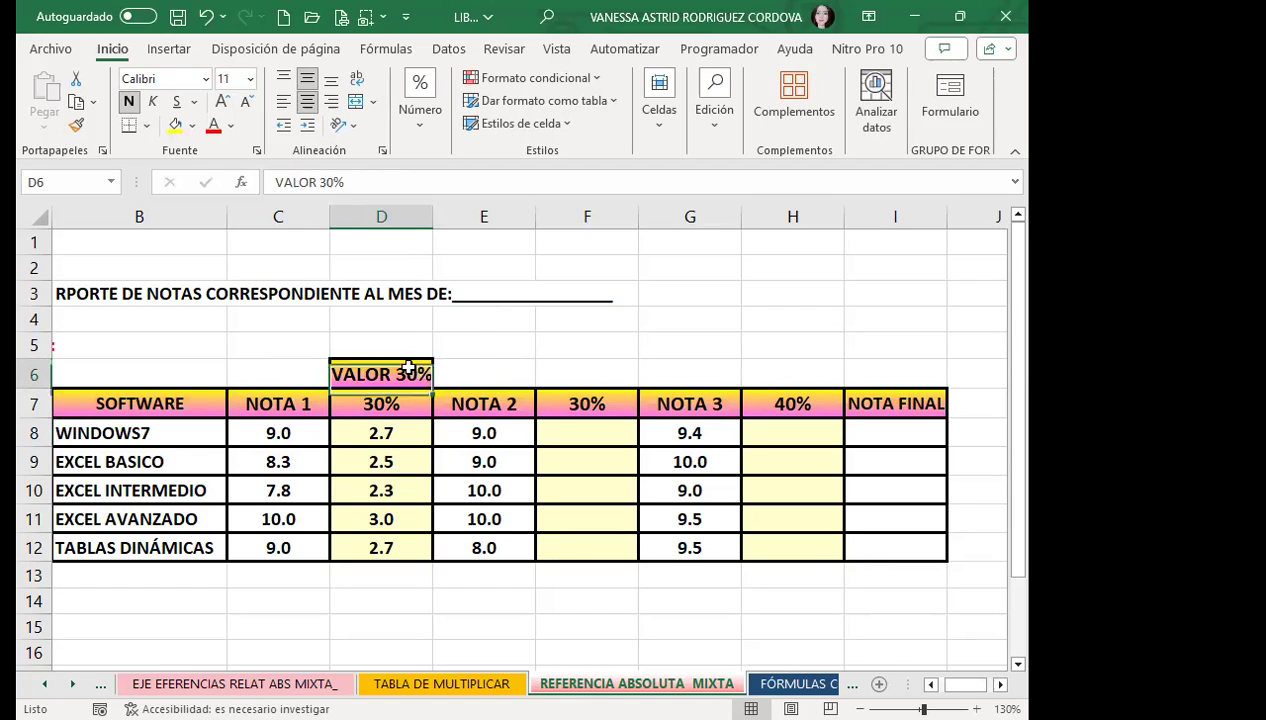
click(407, 427)
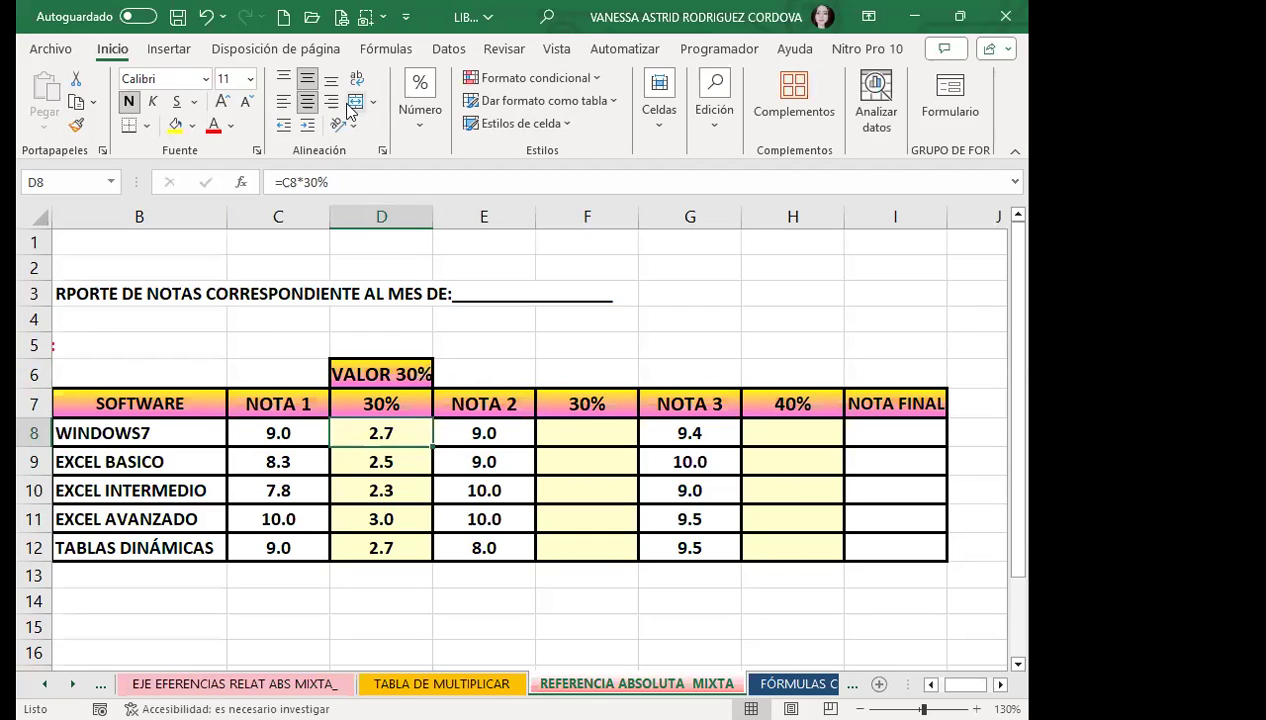
Enter =$F$7*E8 in F8 and fill it down to F12.
click(550, 440)
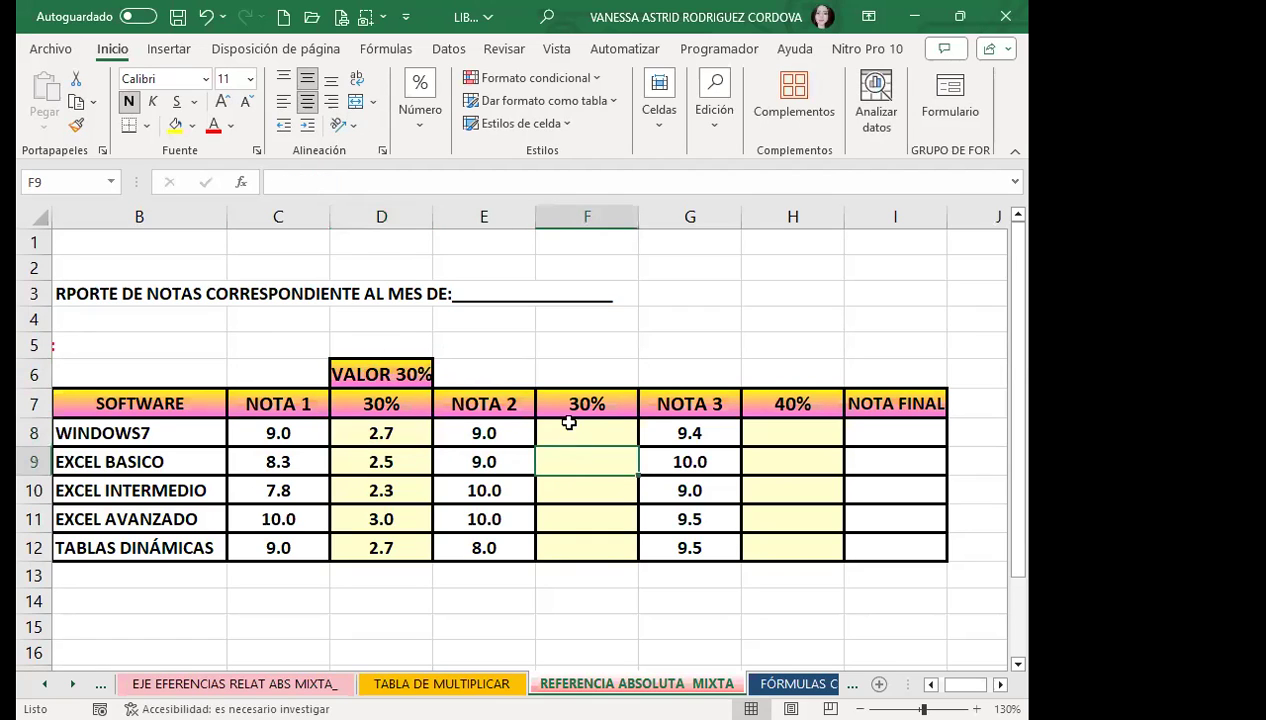
text(=)
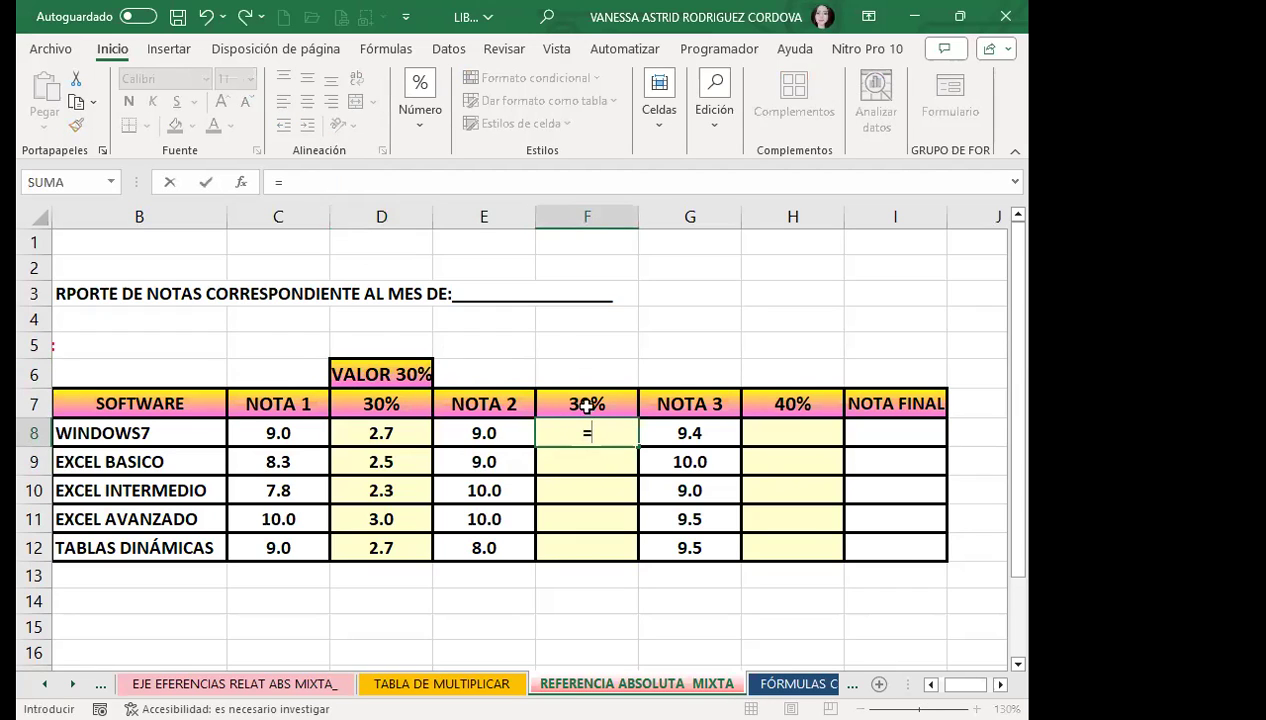
click(600, 403)
key(F4)
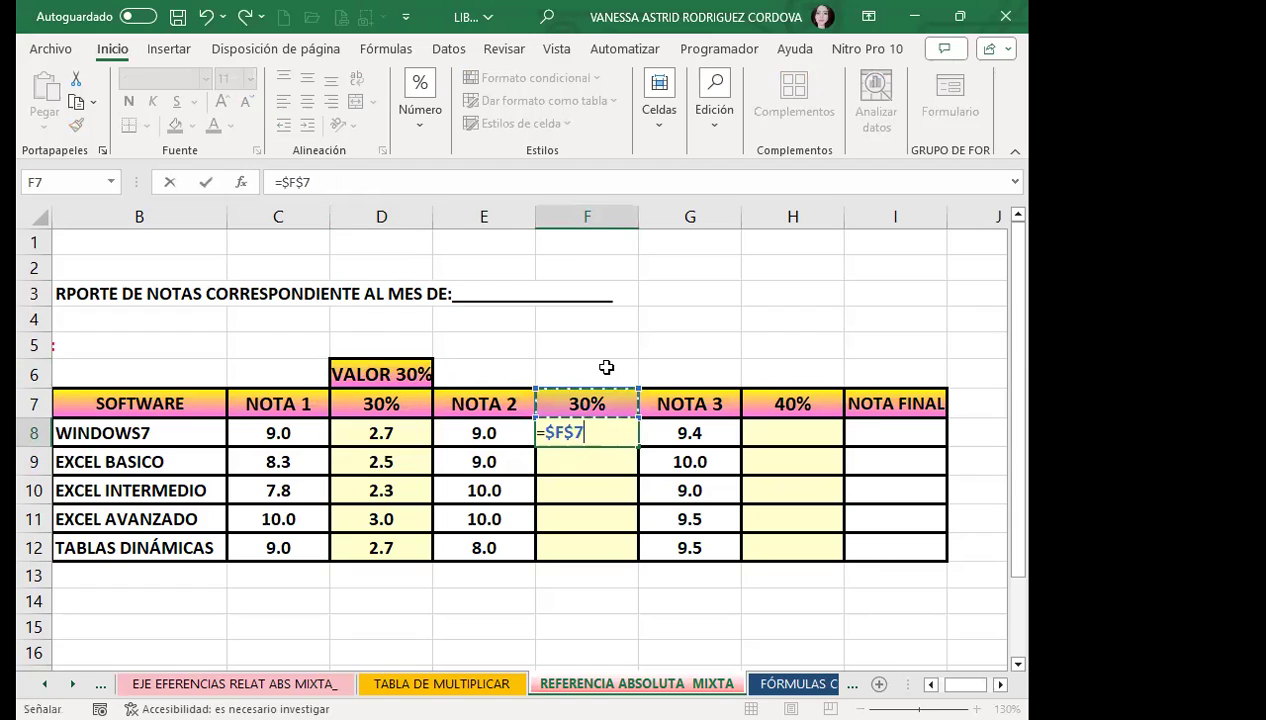
text(*)
click(490, 430)
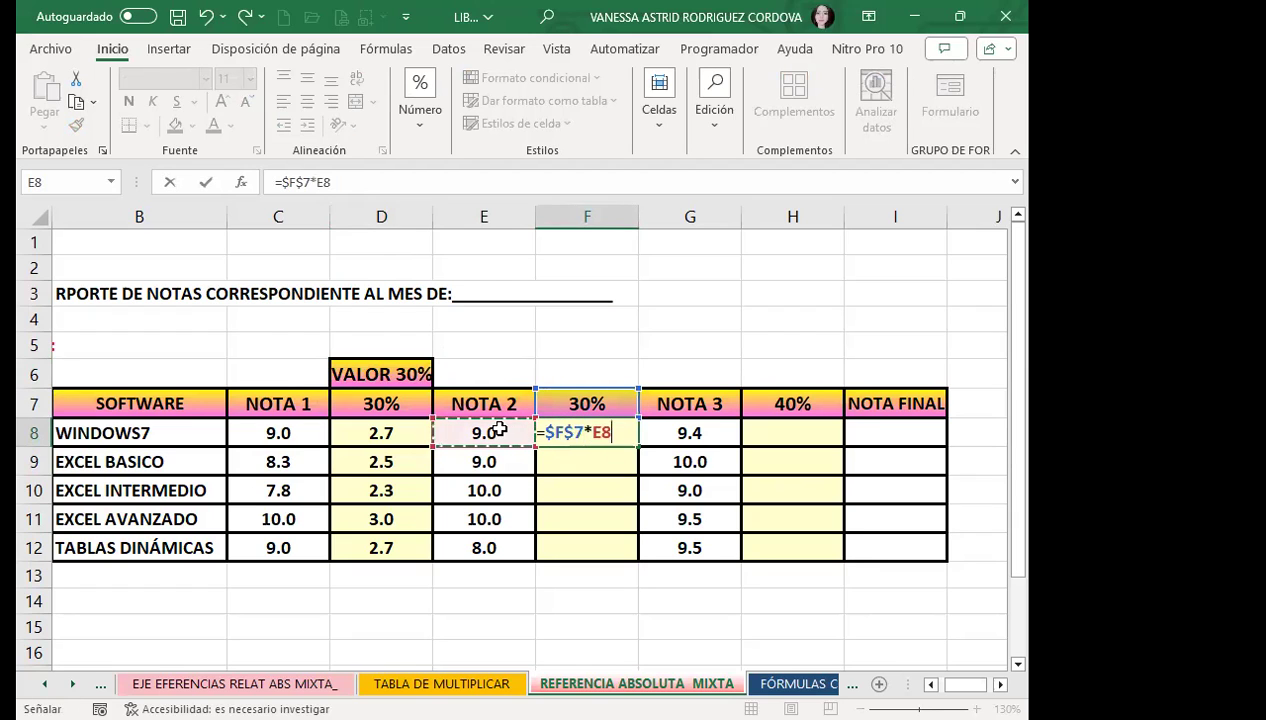
key(Return)
click(616, 436)
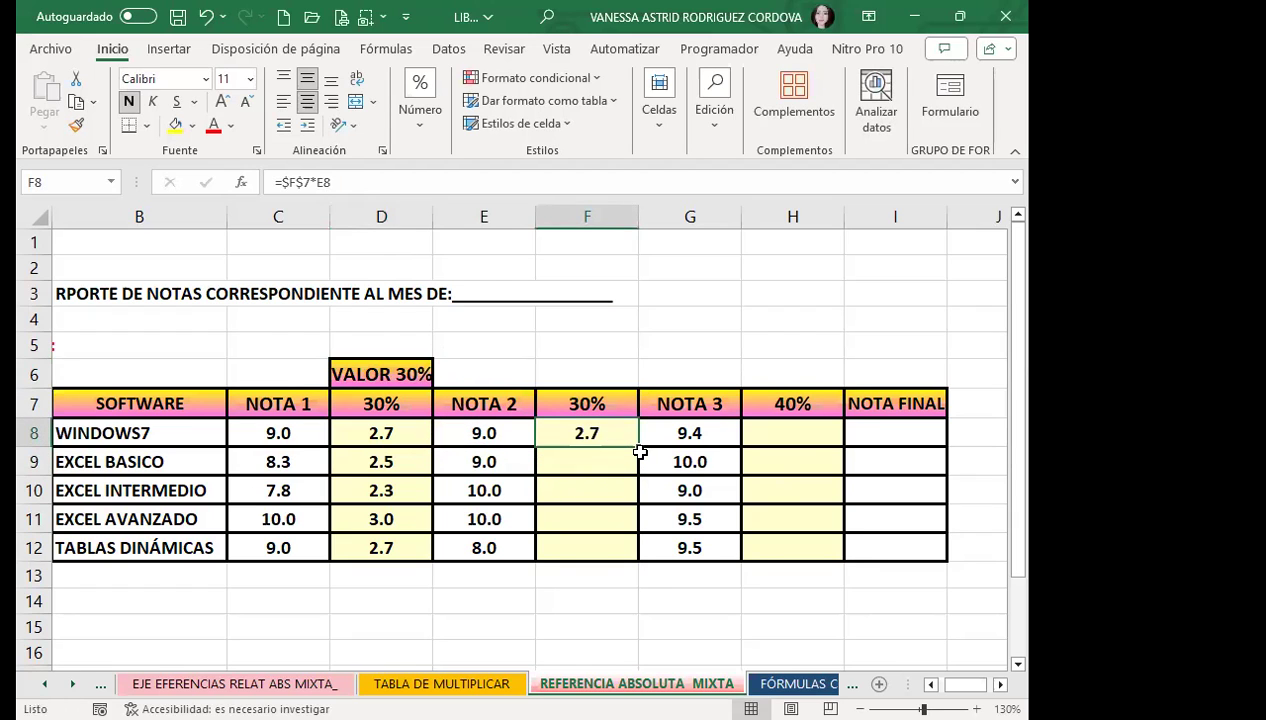
drag(636, 446, 608, 545)
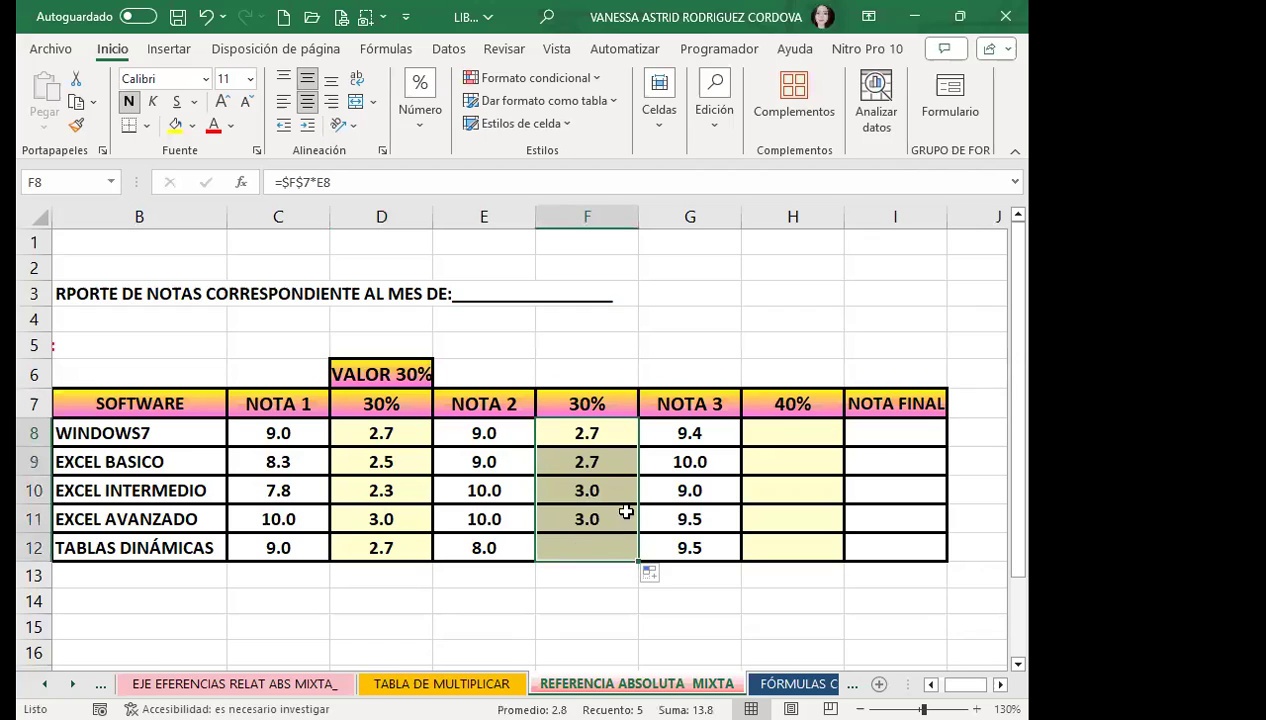
Enter =H$7*G8 in H8 and fill it down to H12, giving 3.8, 4.0, 3.6, 3.8, 3.8.
click(794, 436)
text(=)
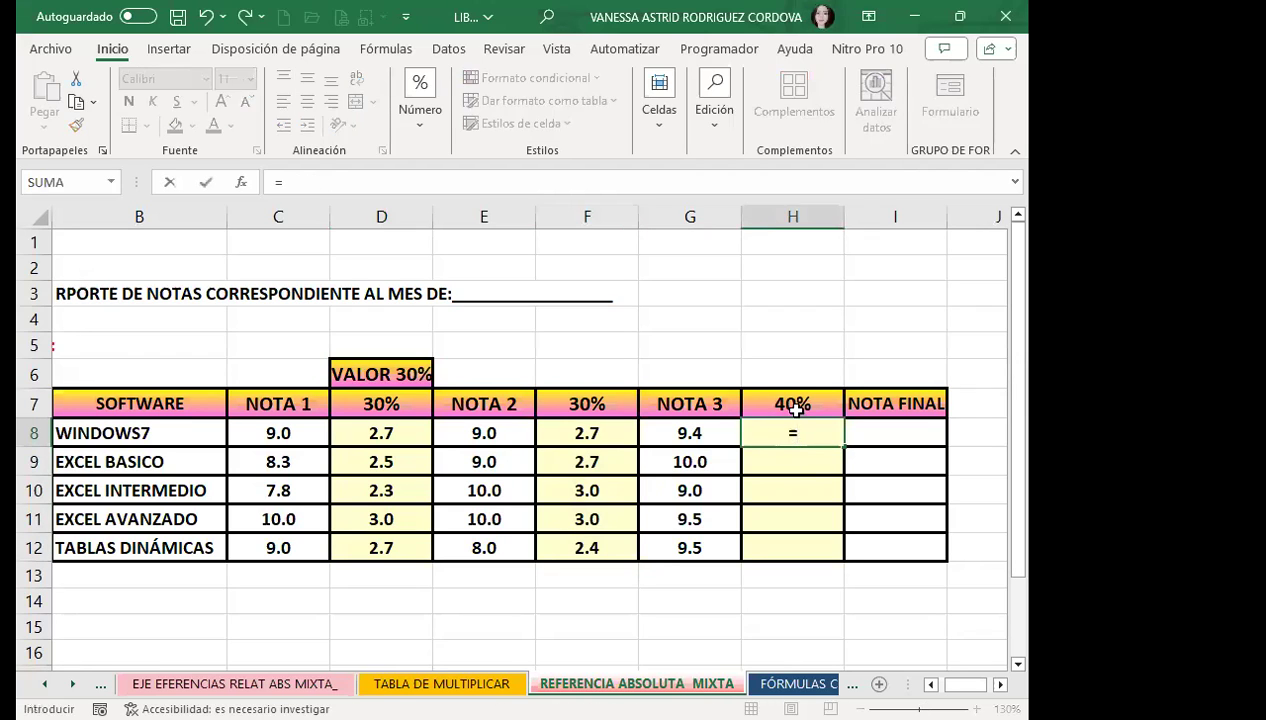
click(843, 404)
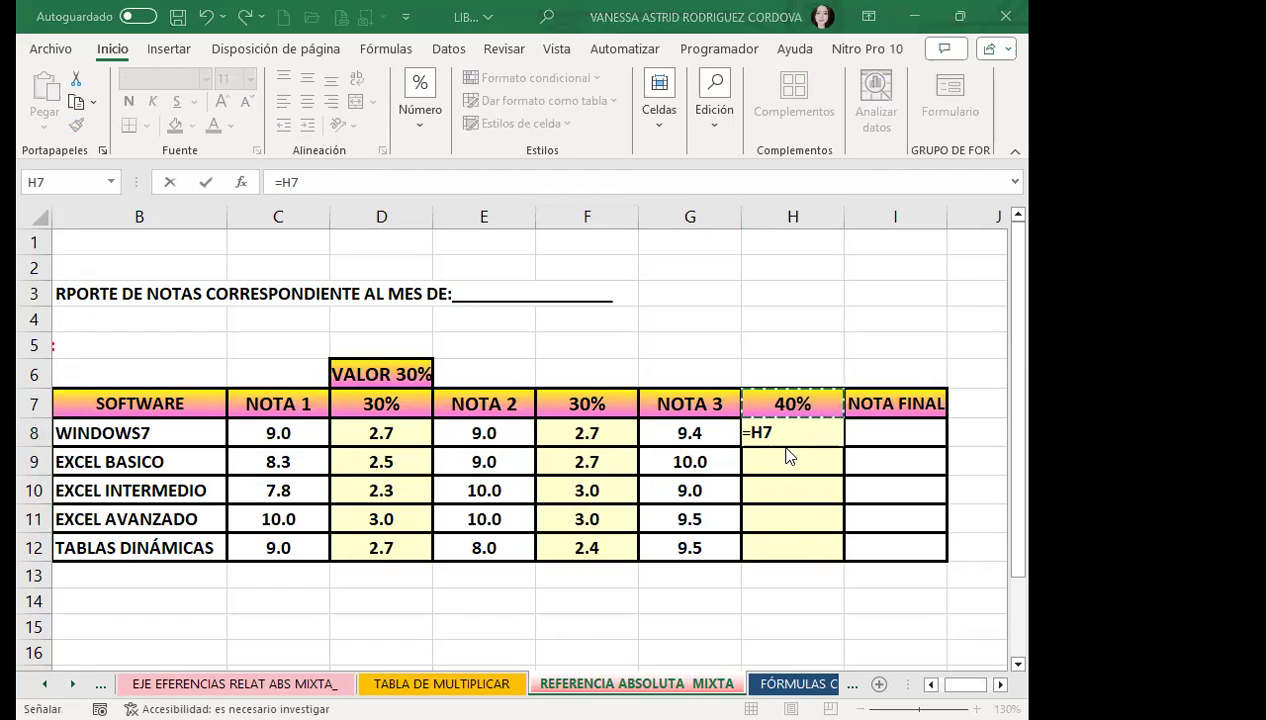
key(F4)
key(F4)
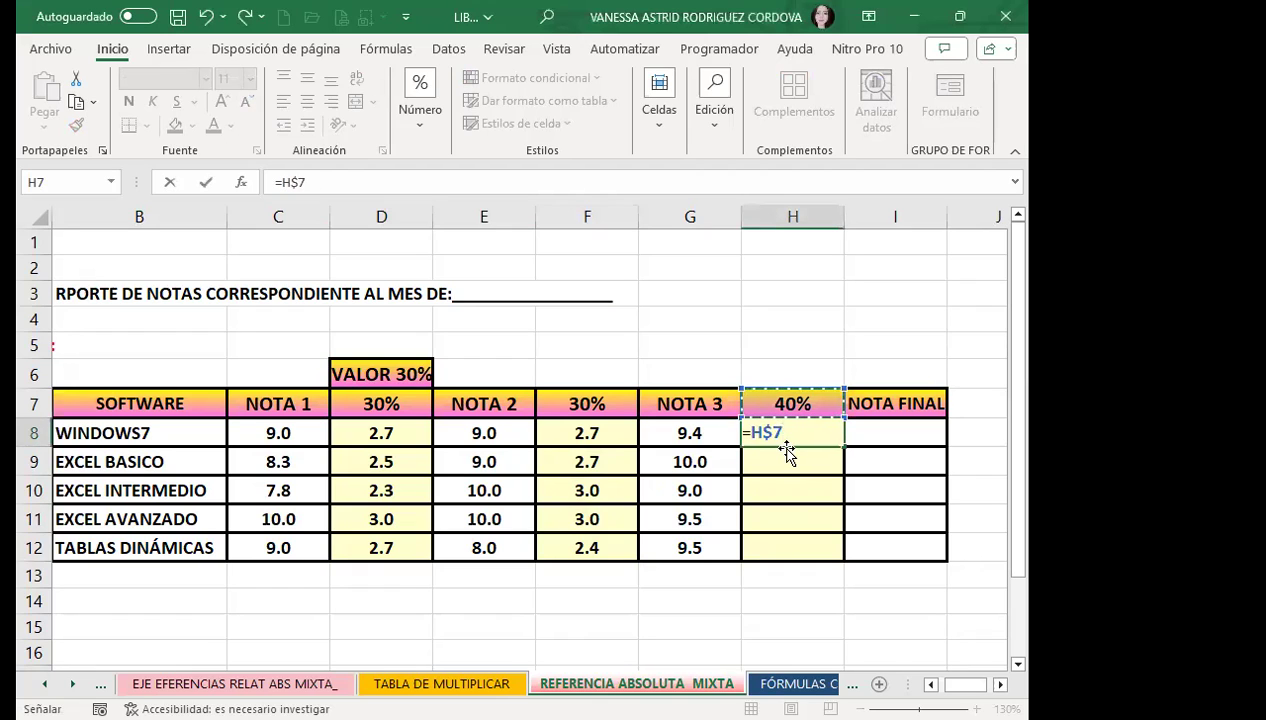
text(*)
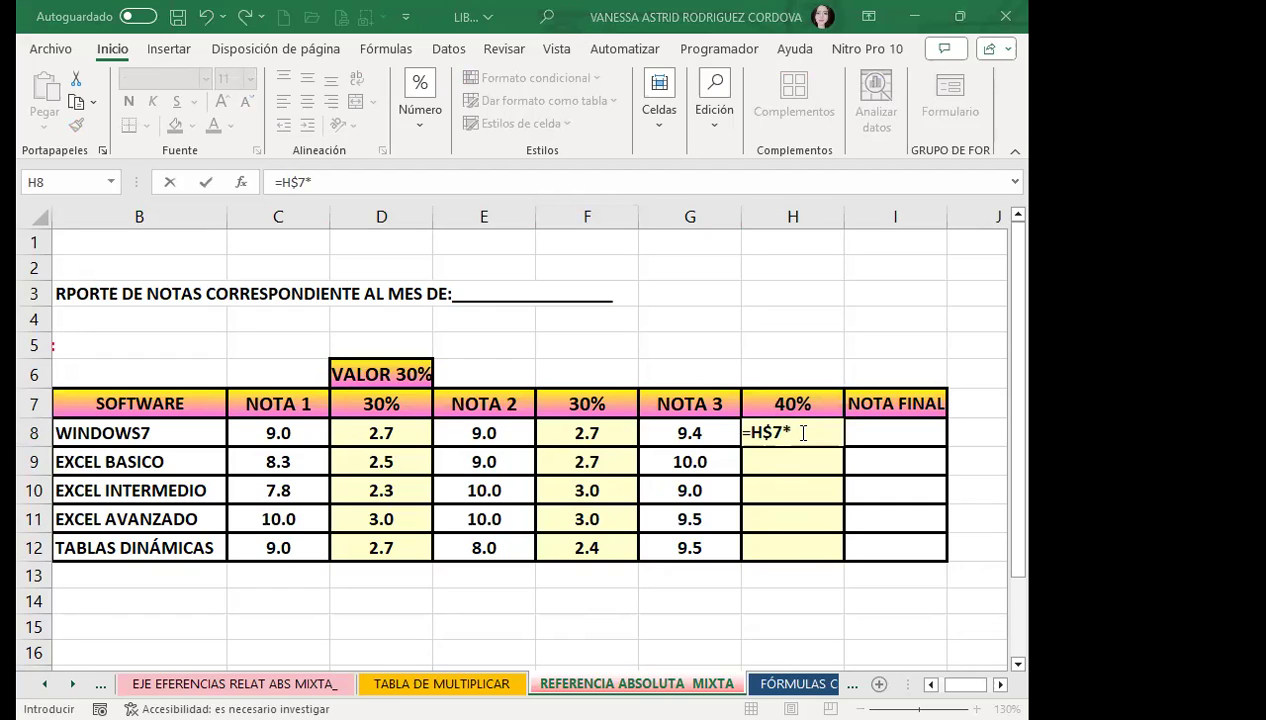
click(684, 433)
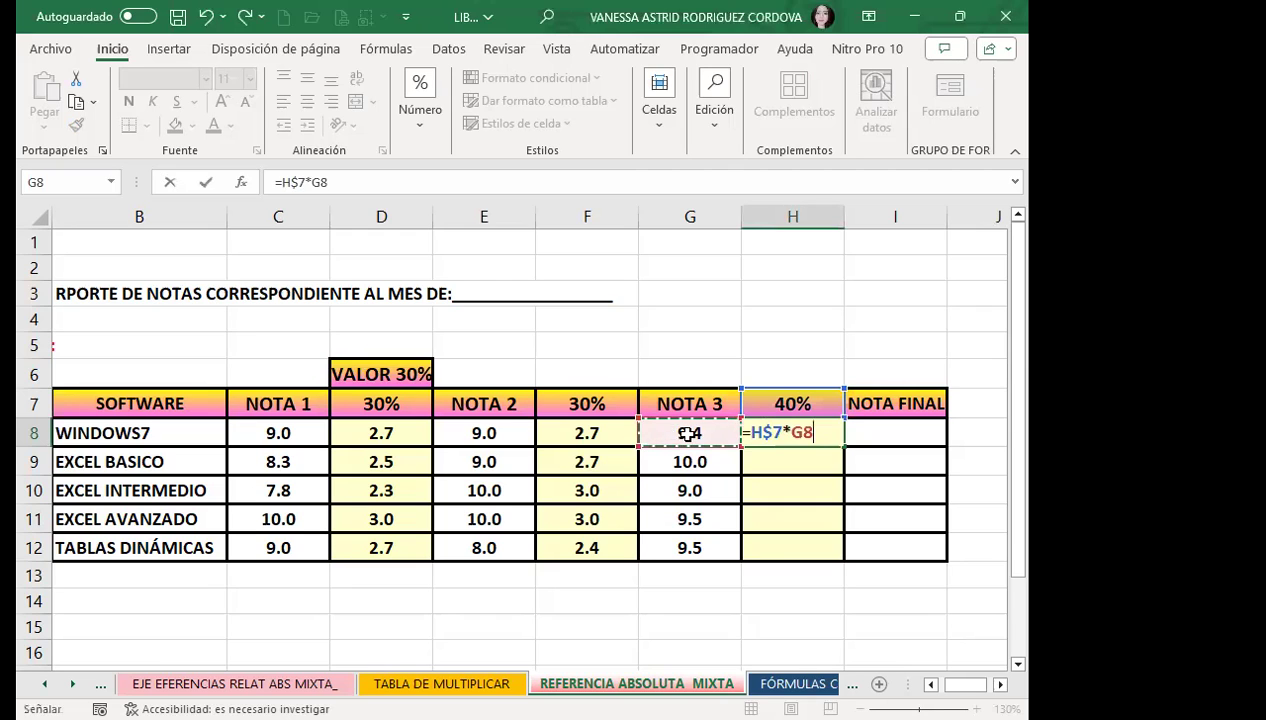
key(Return)
click(805, 435)
drag(844, 473, 828, 548)
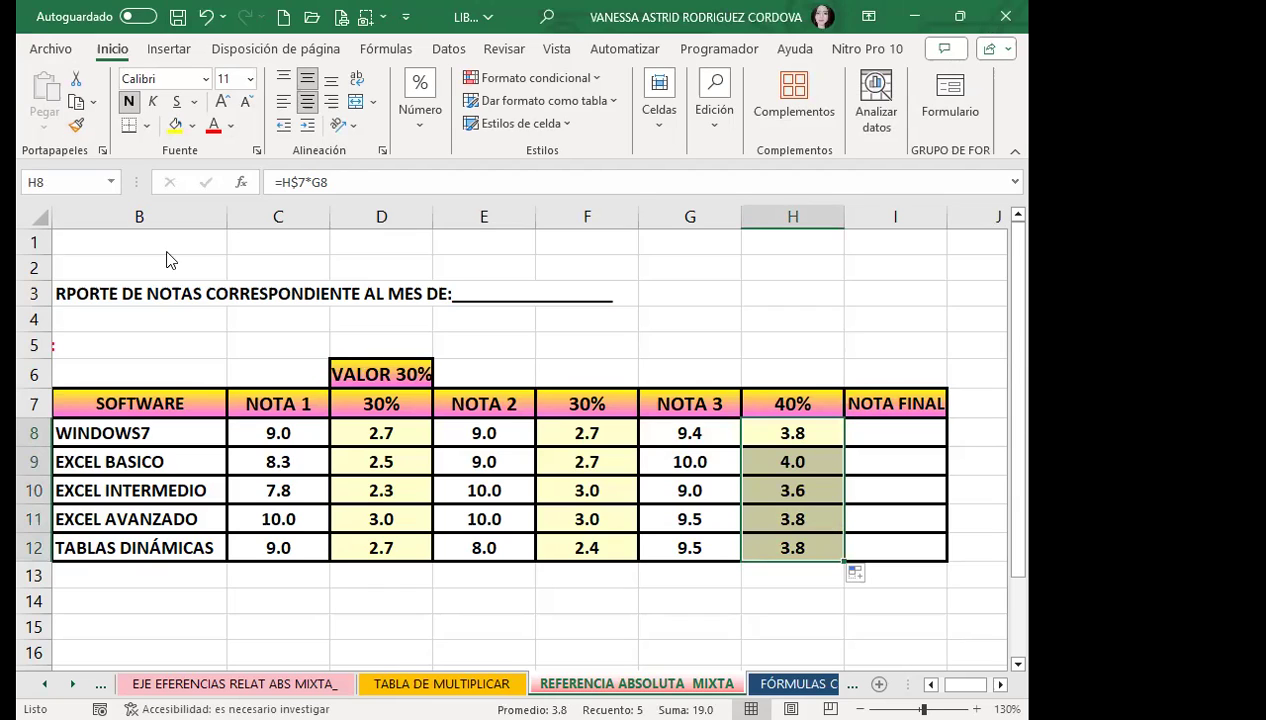
Change the D7 and F7 weights from 30% to 25%.
click(362, 402)
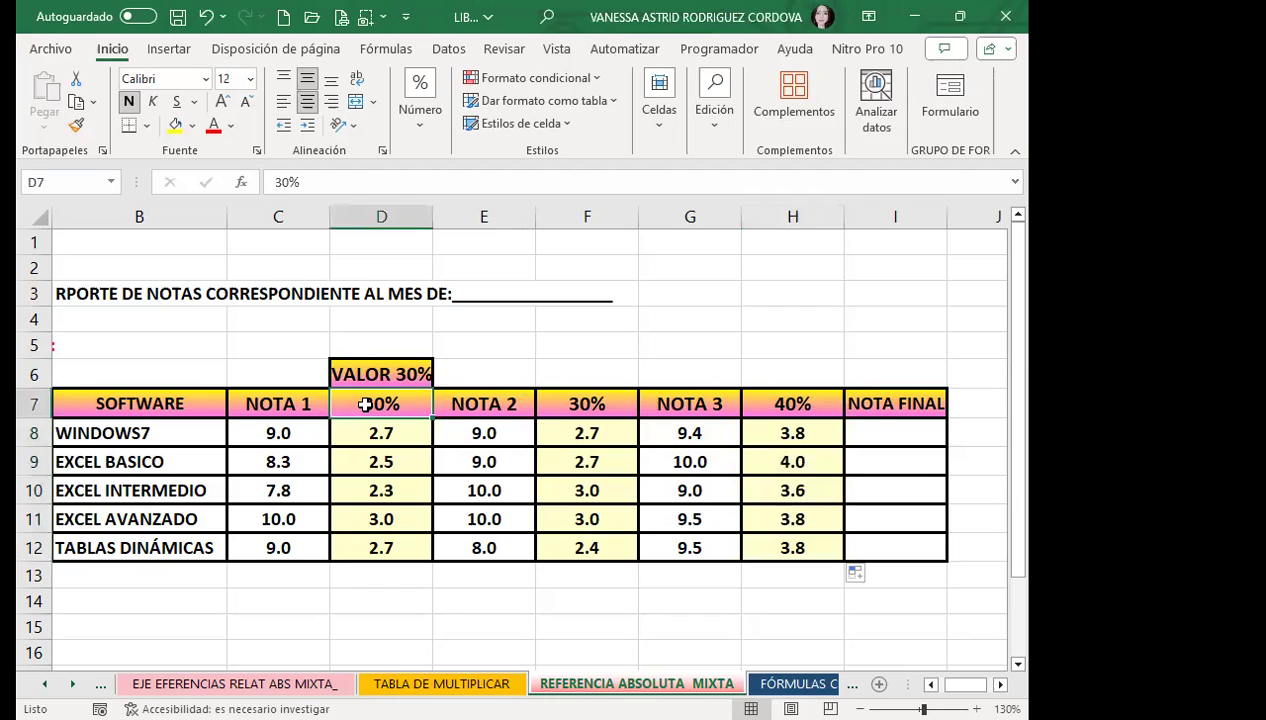
text(25)
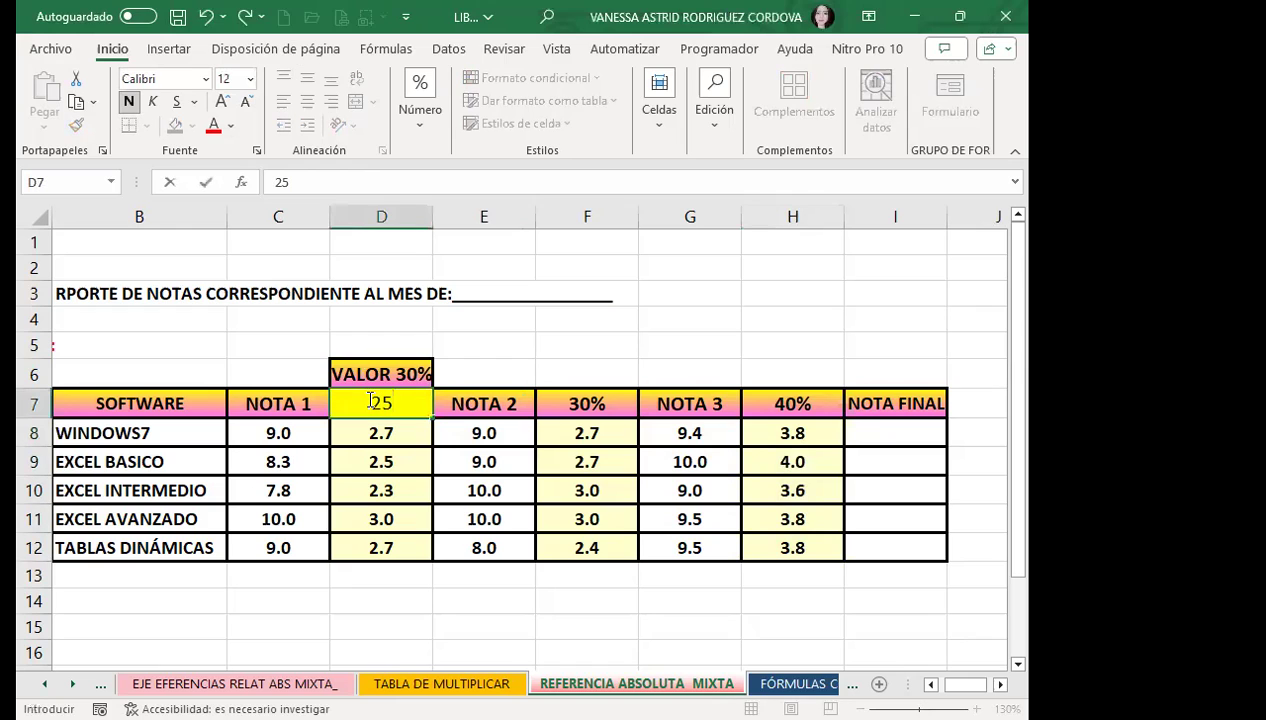
text(%)
click(365, 450)
click(587, 410)
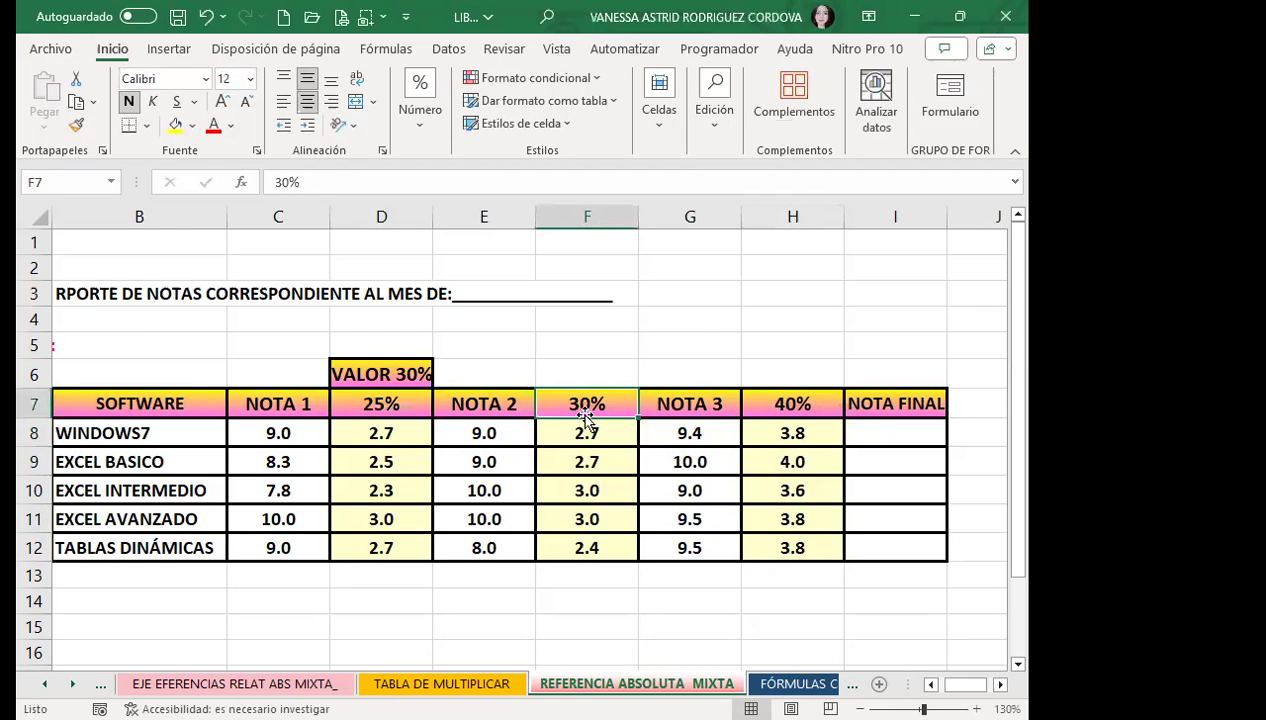
text(25)
key(Return)
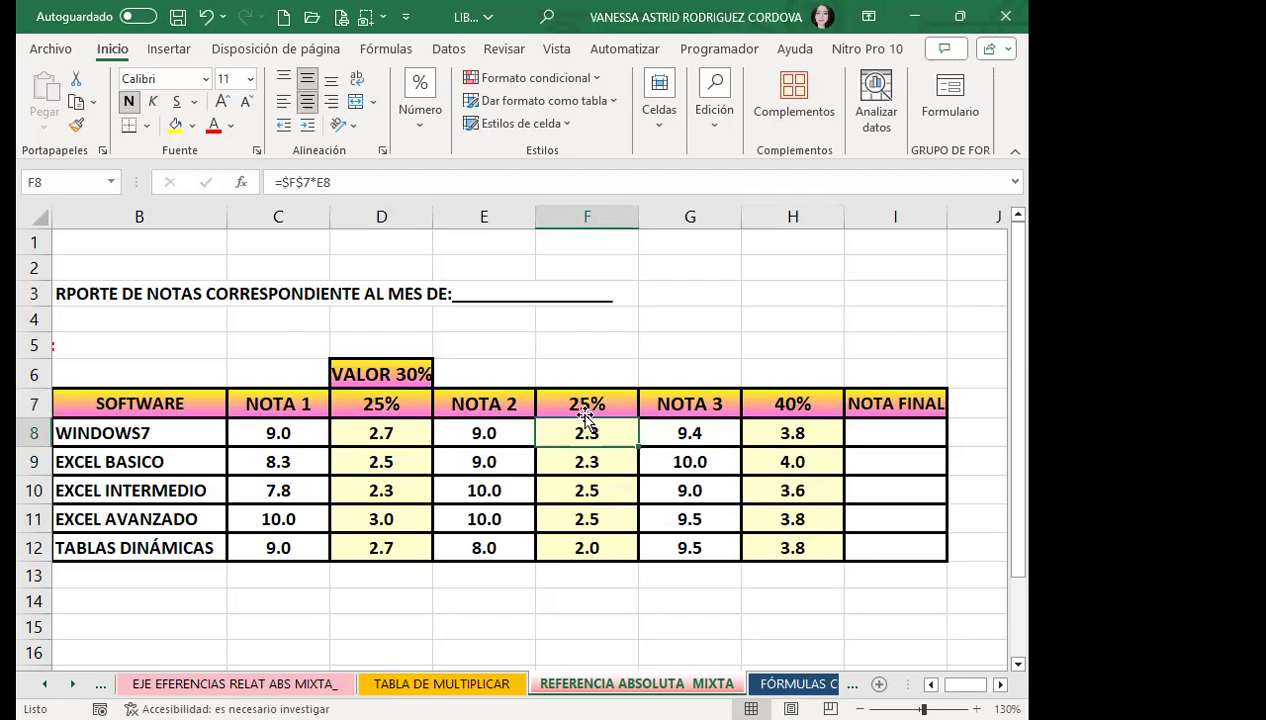
Change the H7 weight from 40% to 50%.
key(Right)
key(Up)
key(Right)
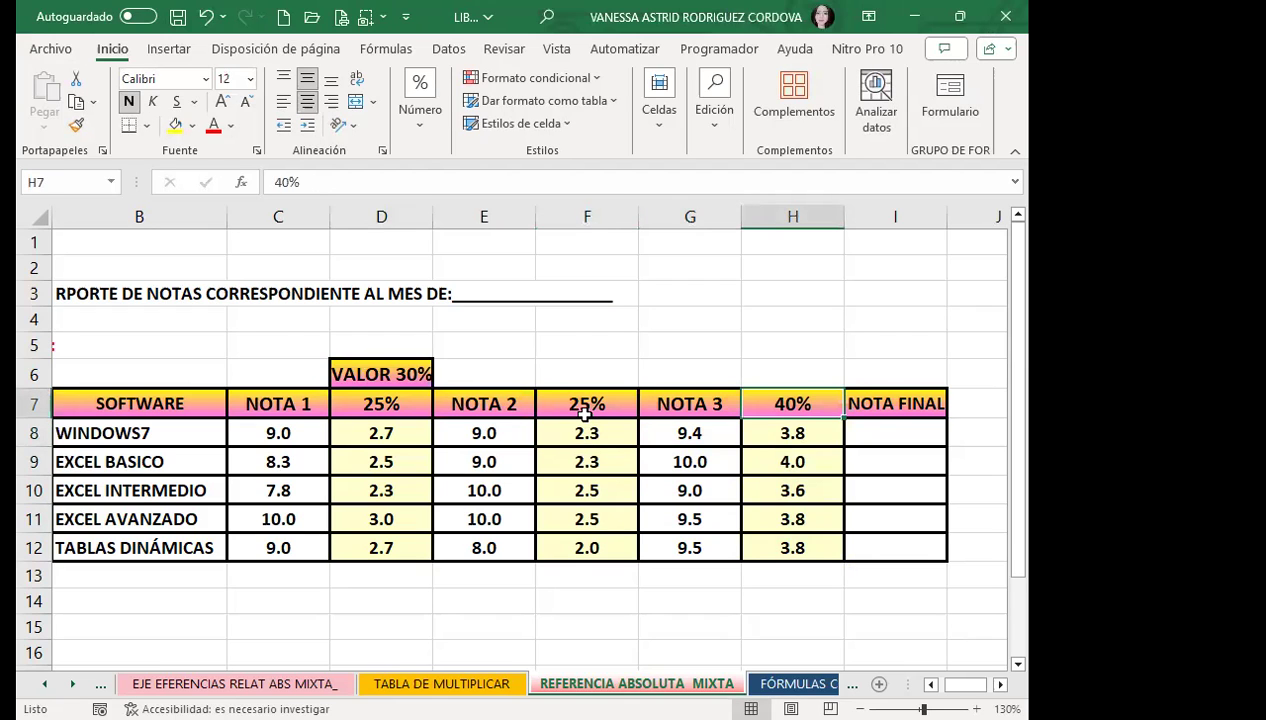
key(F2)
key(BackSpace)
key(BackSpace)
key(BackSpace)
text(50)
key(Return)
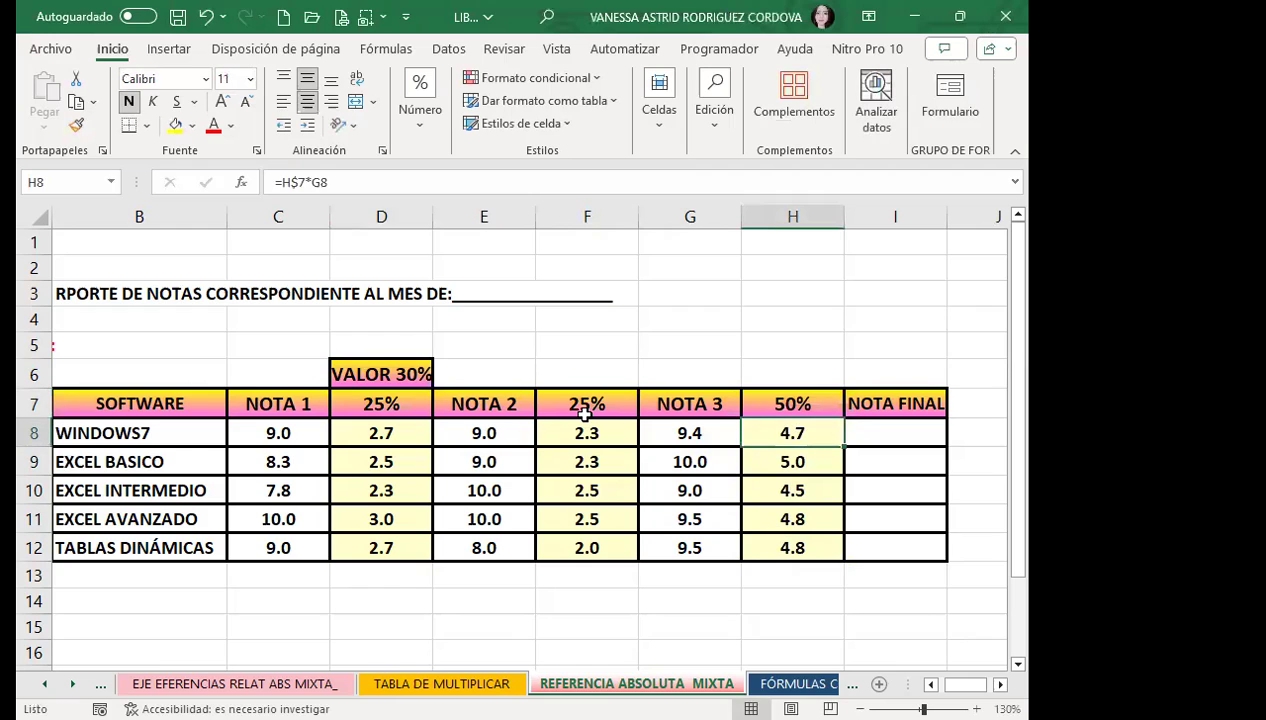
Compare the D8 and F8 formulas to see which follow the new weights.
click(578, 425)
click(427, 433)
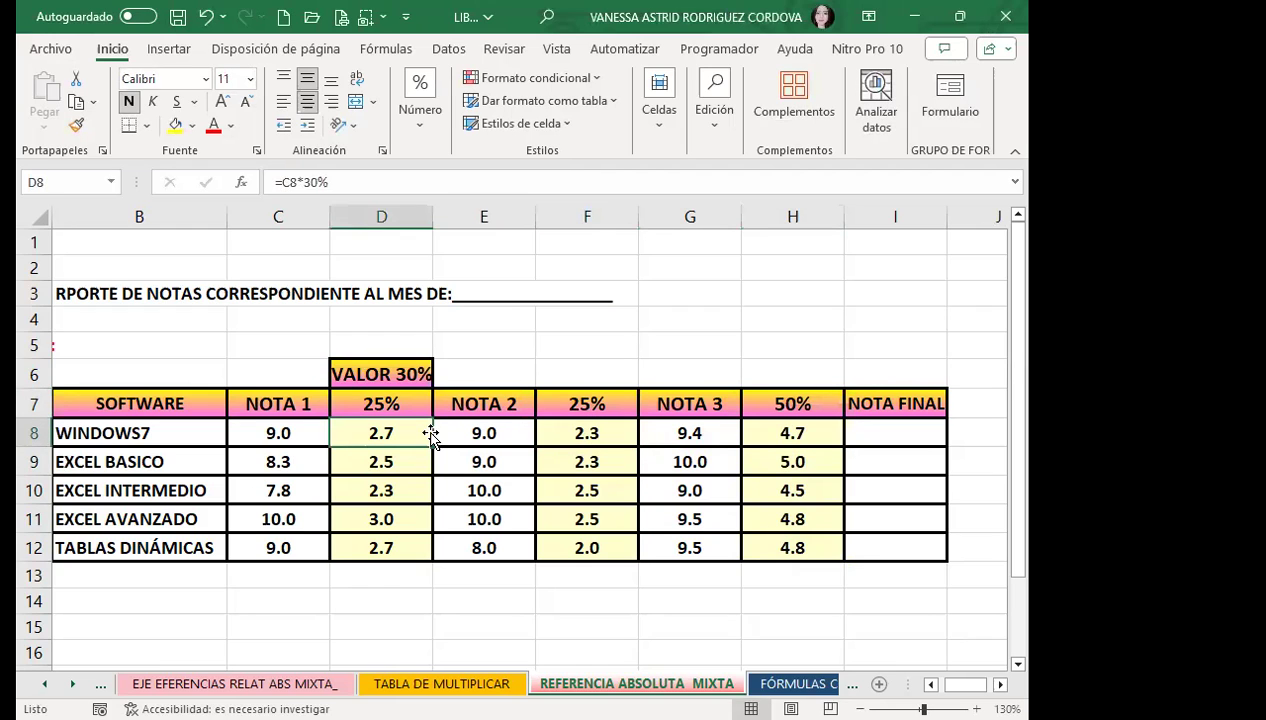
click(579, 430)
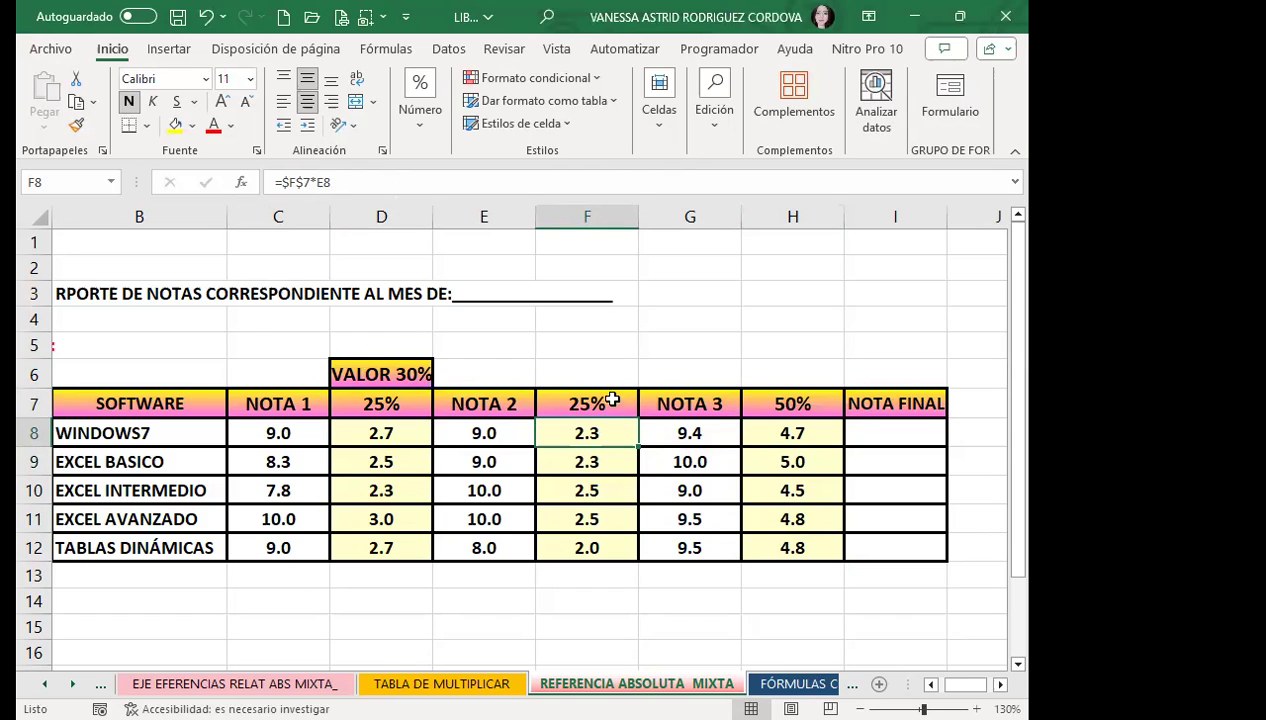
click(612, 396)
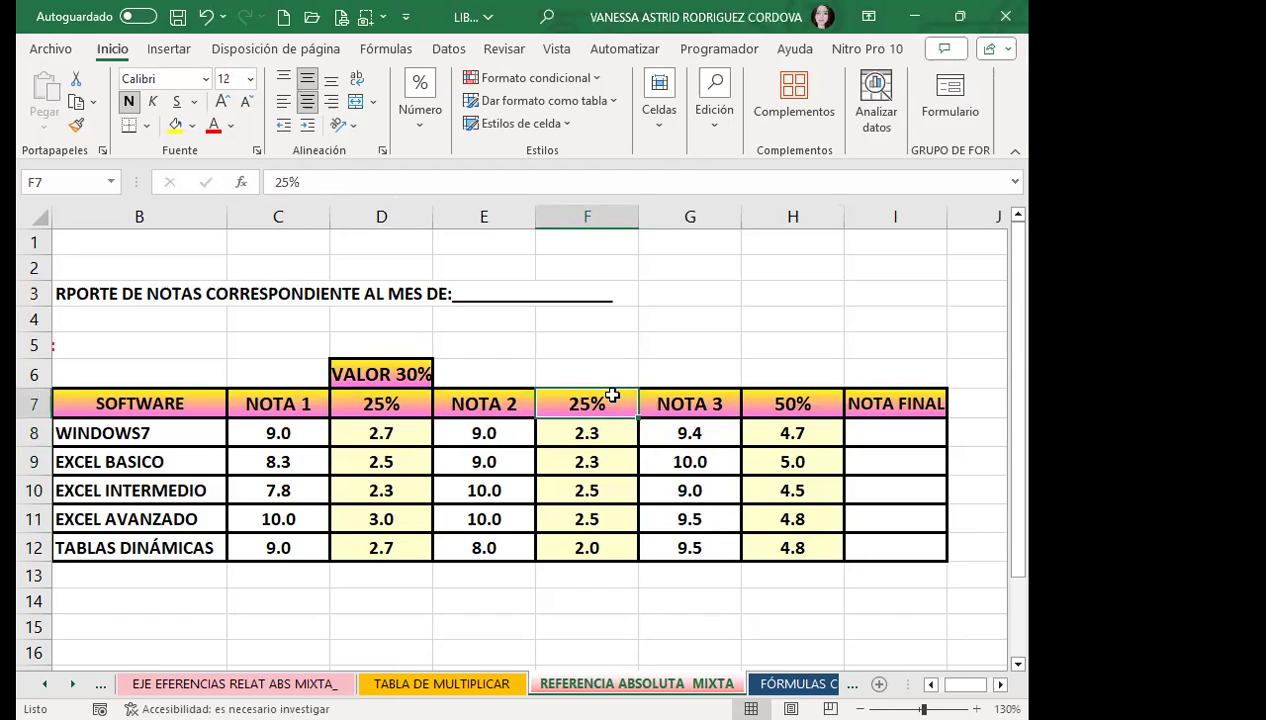
click(402, 430)
click(332, 188)
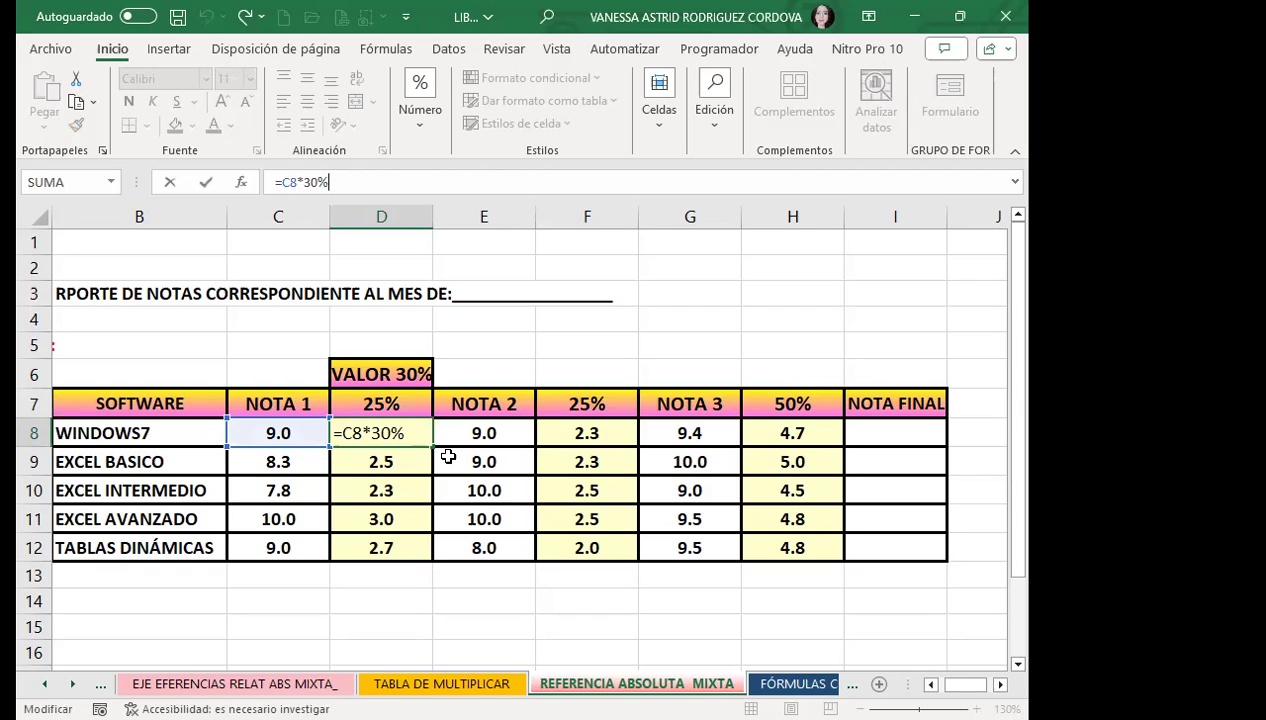
Review the new 25%, 25% and 50% weights in D7, F7 and H7.
key(Return)
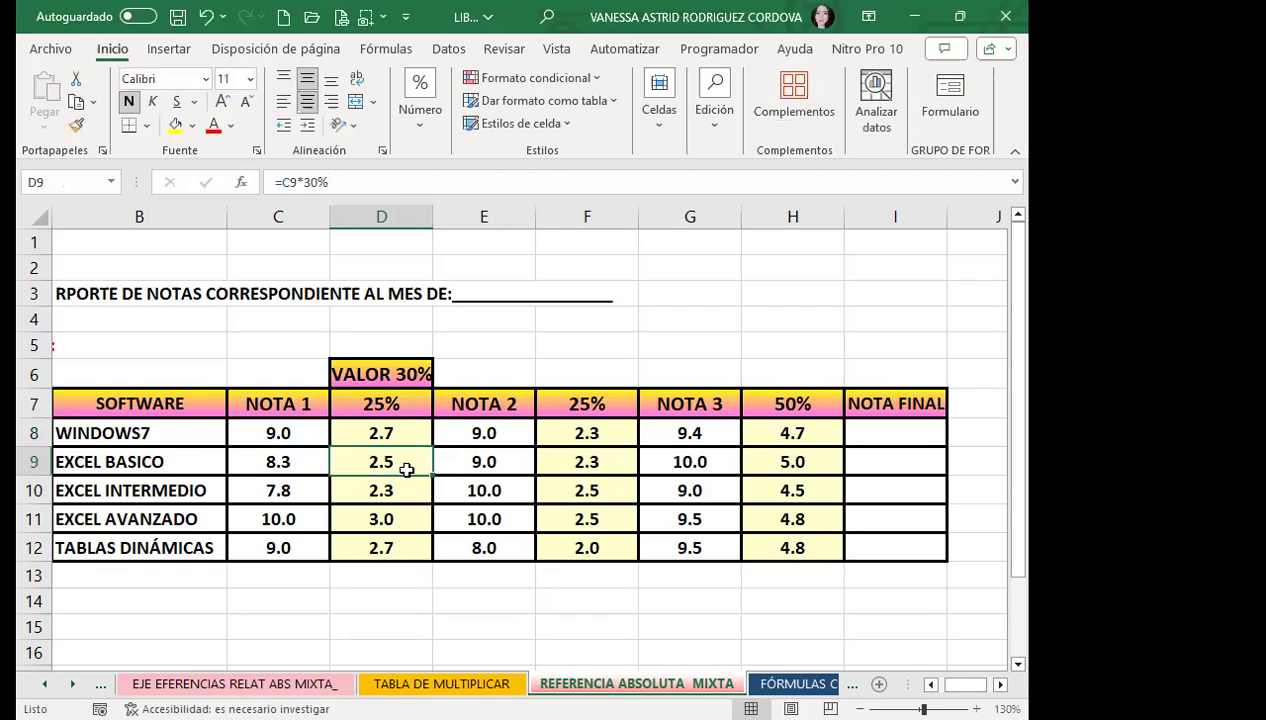
click(873, 432)
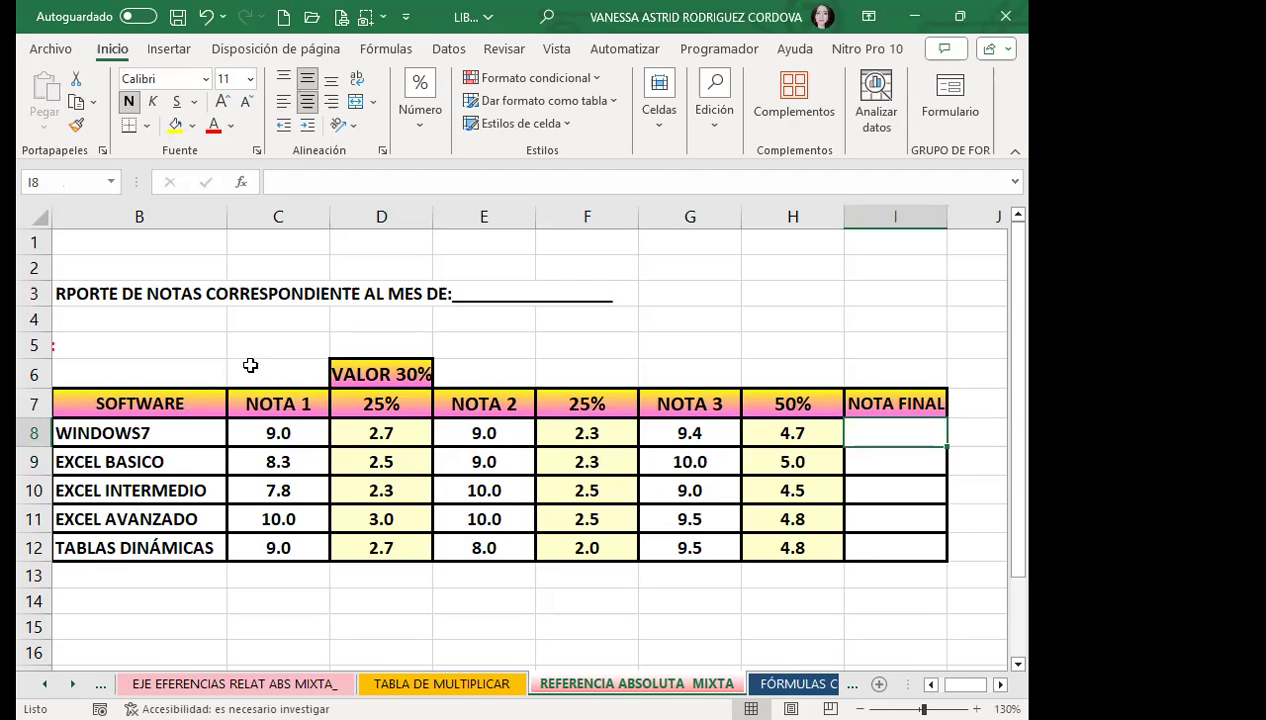
click(368, 398)
click(563, 404)
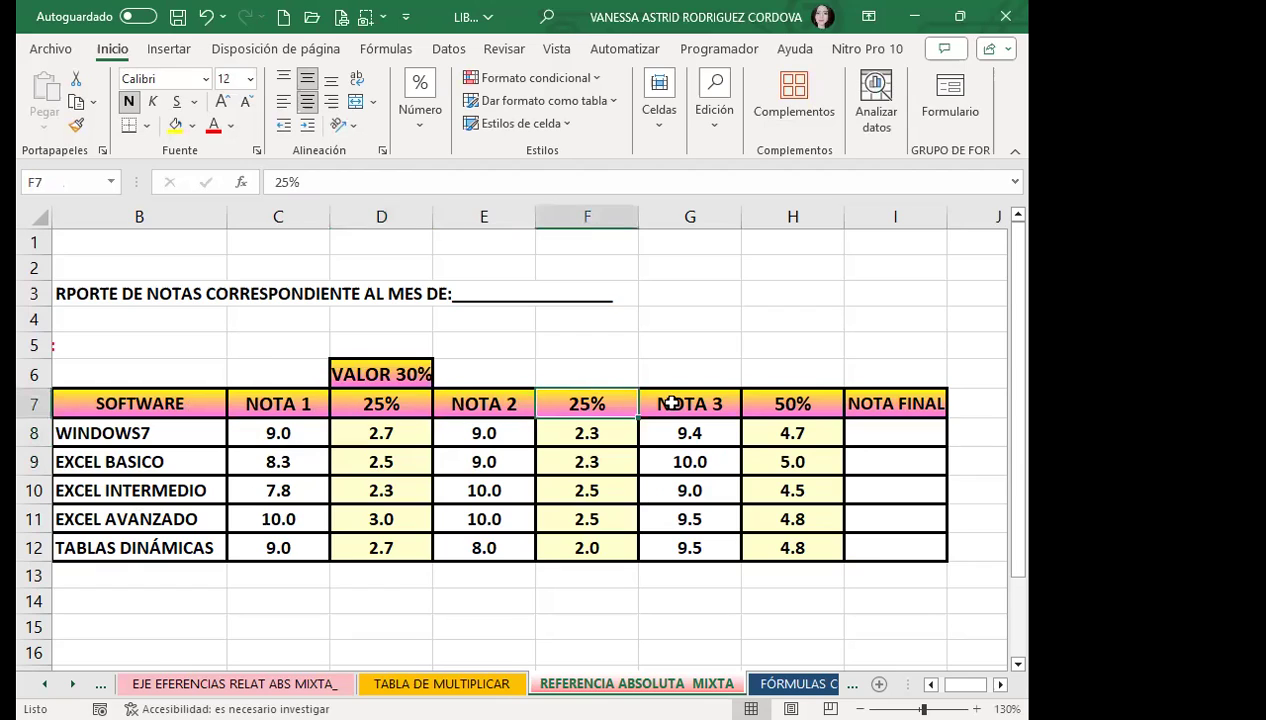
click(779, 402)
click(606, 405)
click(380, 402)
Rewrite D8 as =C8*$D$7 and copy it down to D12.
click(401, 447)
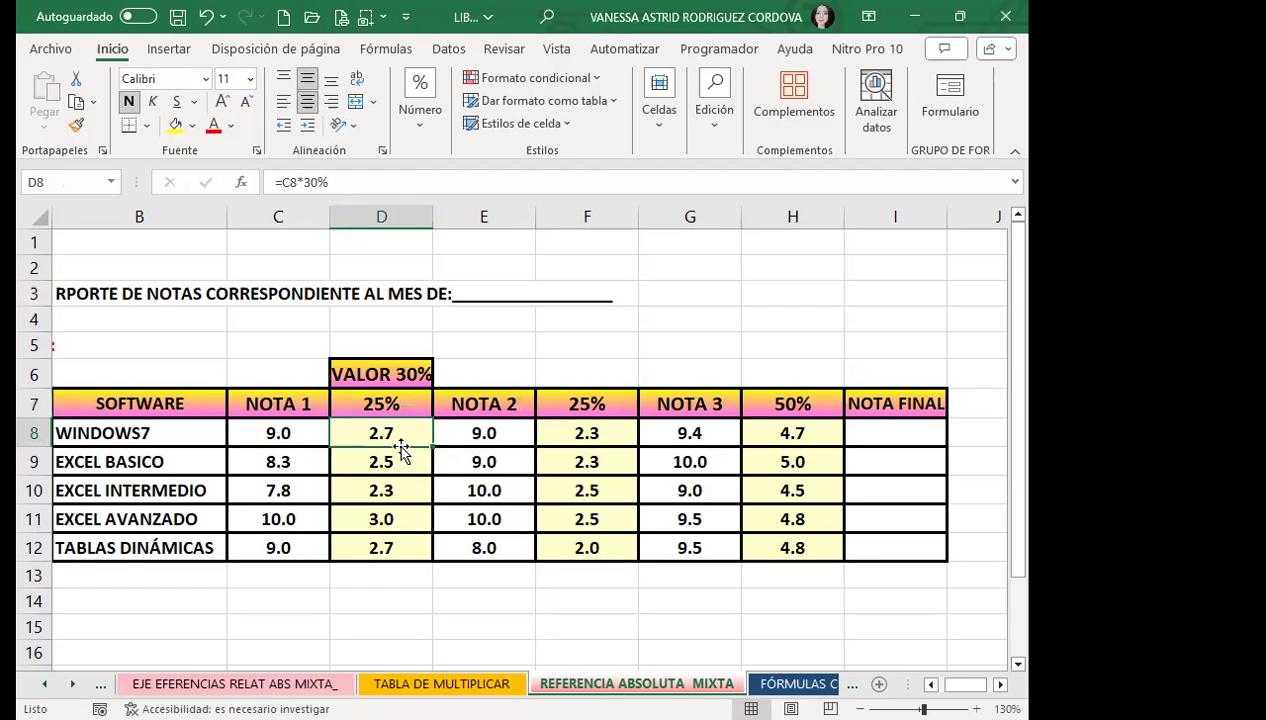
click(346, 181)
key(BackSpace)
key(BackSpace)
key(BackSpace)
click(408, 406)
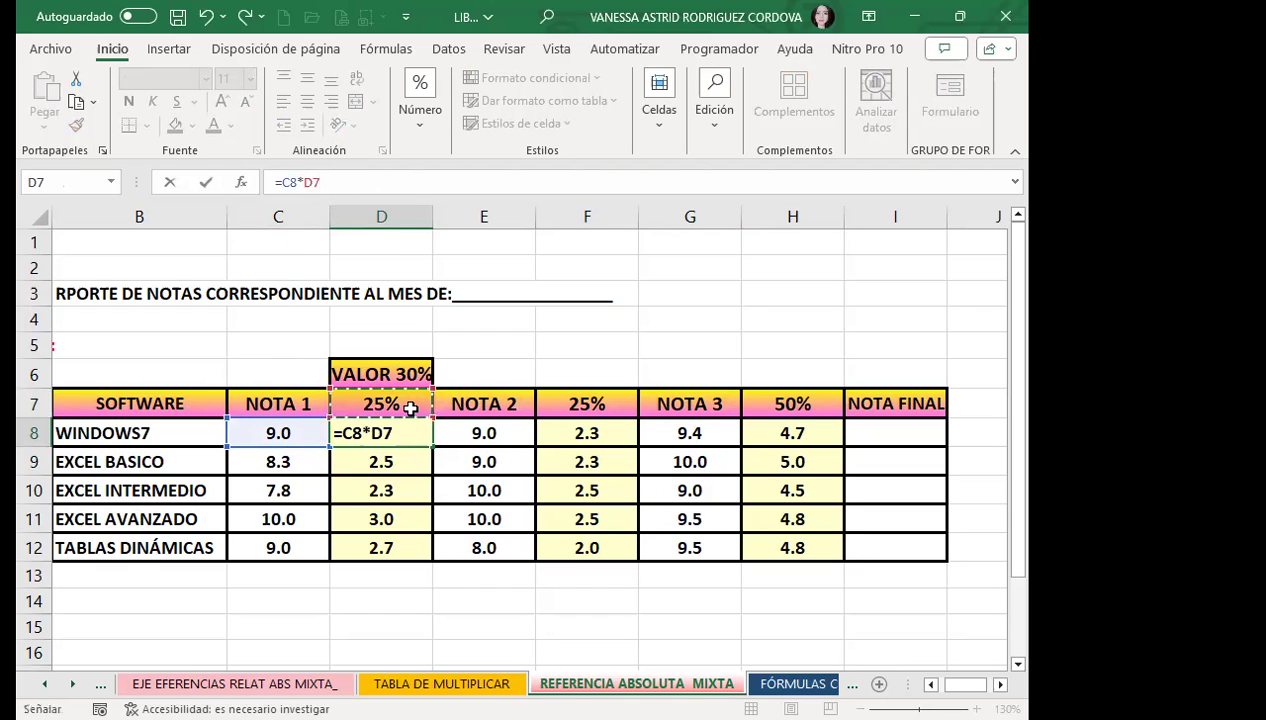
key(F4)
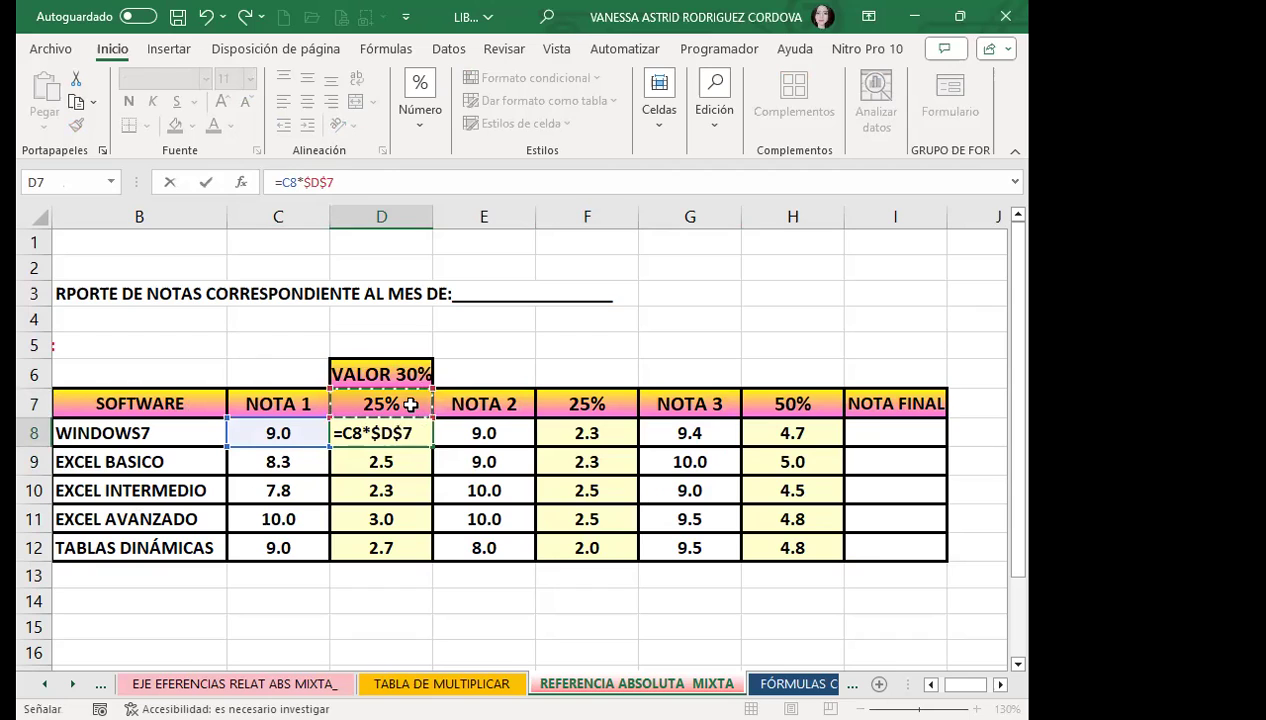
key(Return)
click(400, 440)
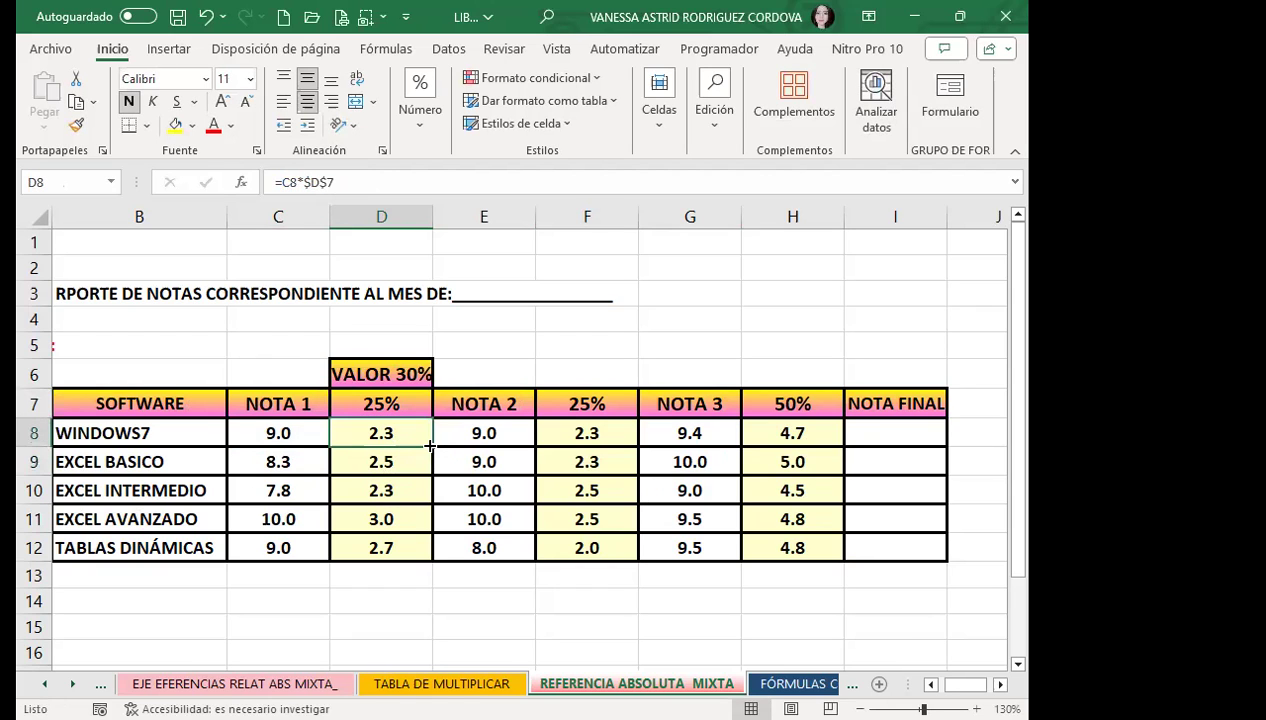
drag(430, 446, 422, 553)
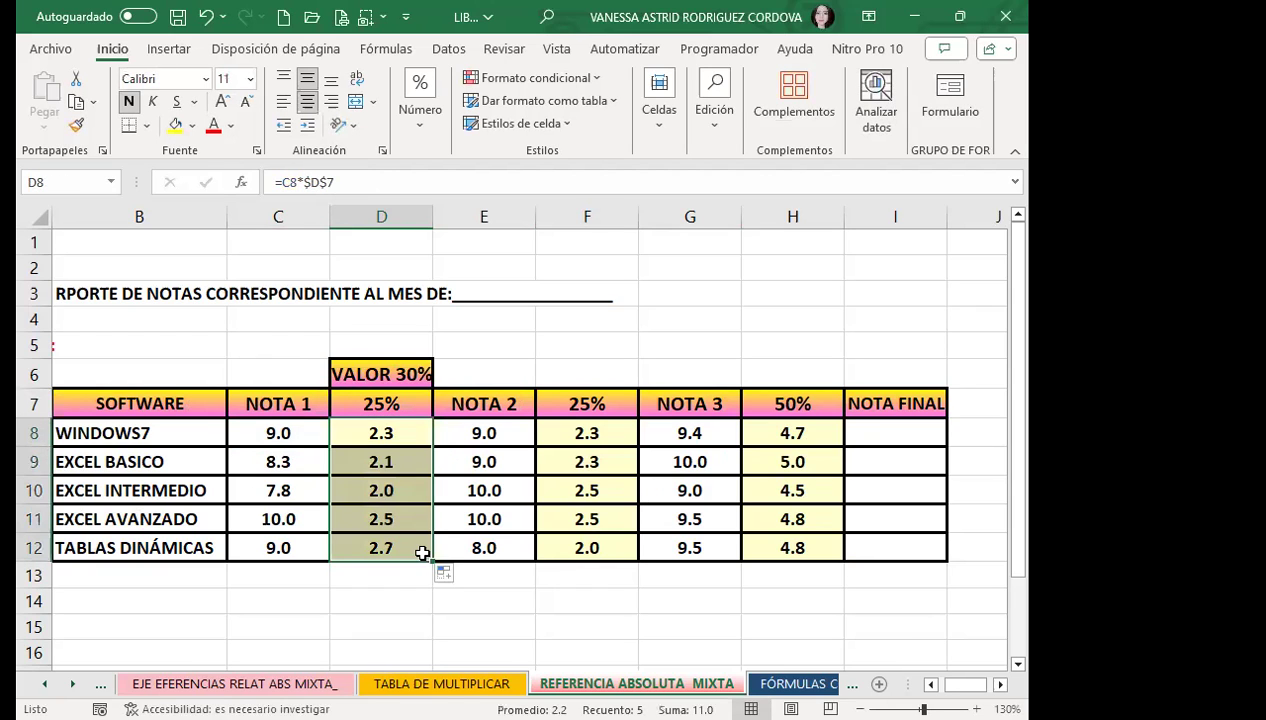
Set the D7 and F7 weights back to 30% each.
click(582, 442)
click(380, 403)
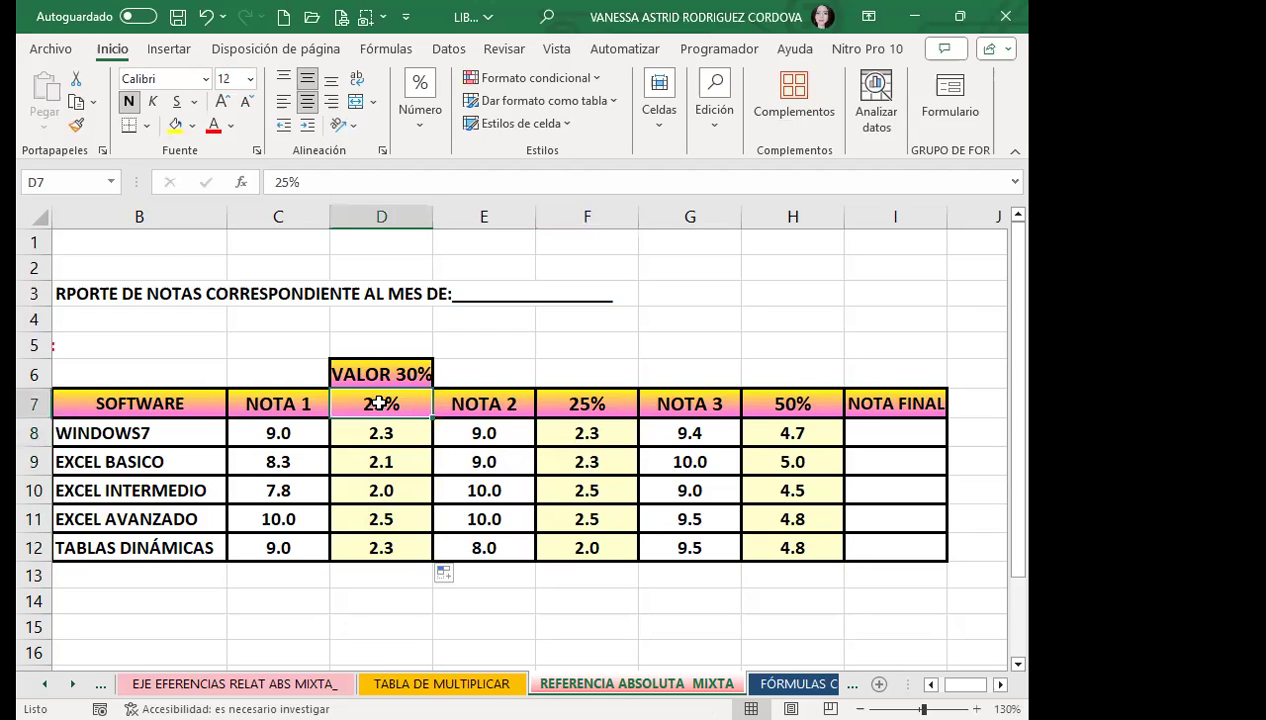
text(30)
key(Tab)
key(Tab)
text(.)
key(Escape)
text(30)
key(Tab)
key(Tab)
key(Tab)
key(shift+Tab)
Set the NOTA 3 weight in H7 to 0.4 and check D8's formula =C8*$D$7.
text(.4)
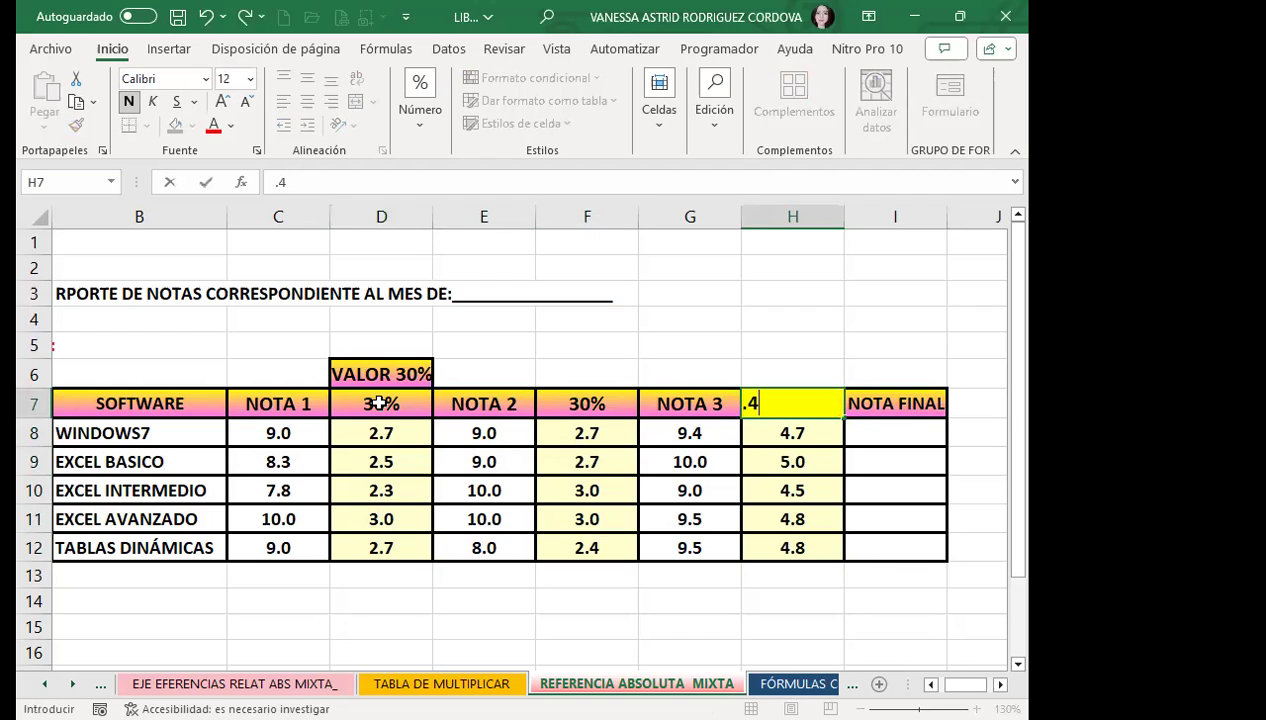
key(Return)
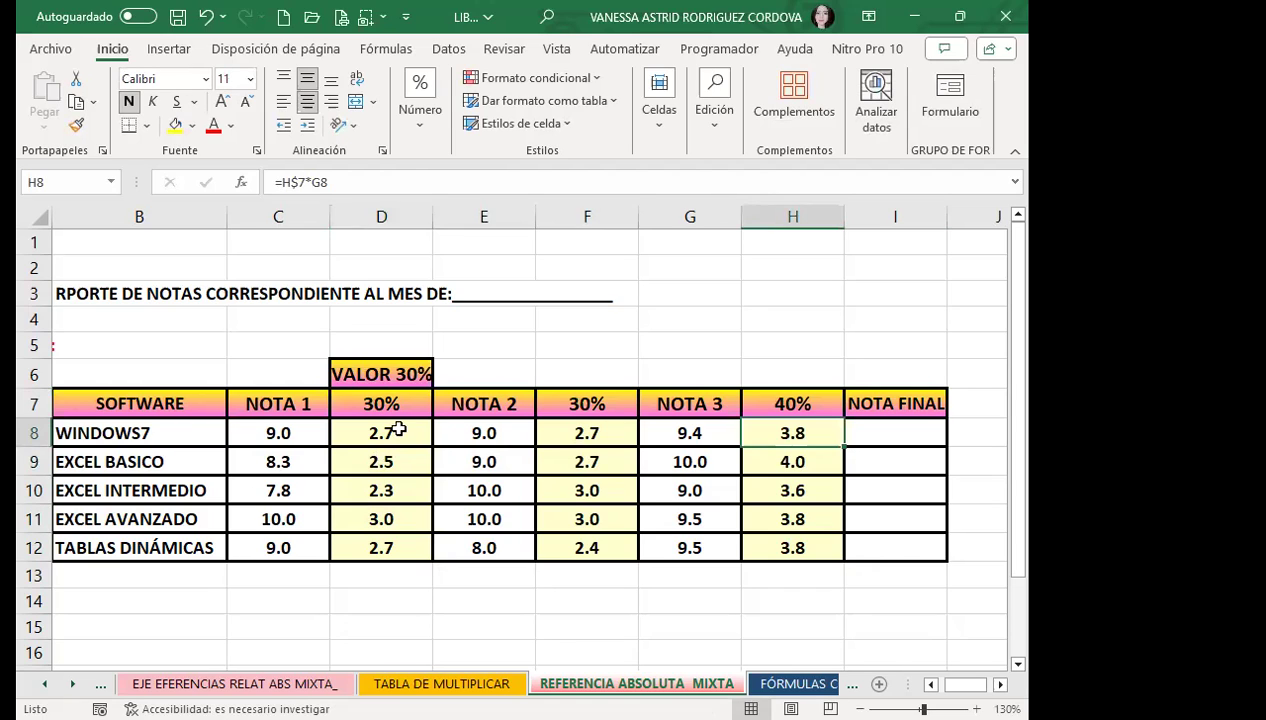
click(399, 430)
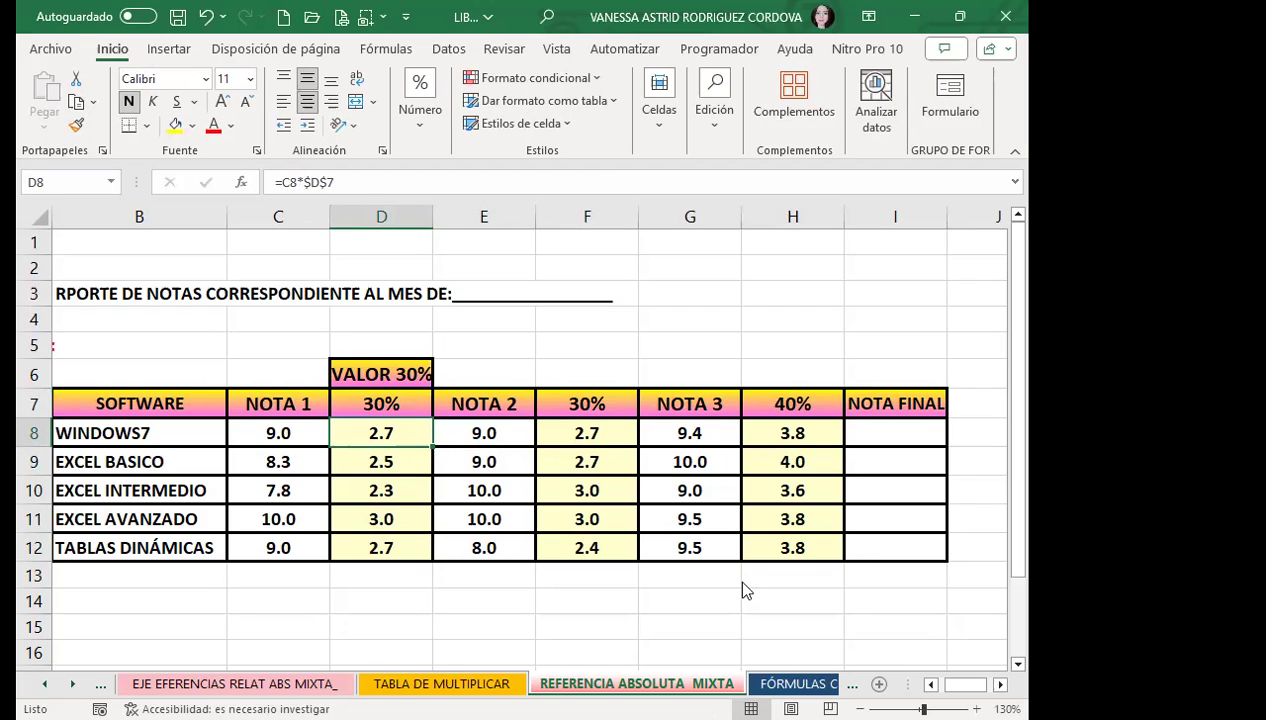
On the FÓRMULAS CON REFERENCIA sheet, copy the C9 TOTAL sum across row 9 to column I.
click(775, 686)
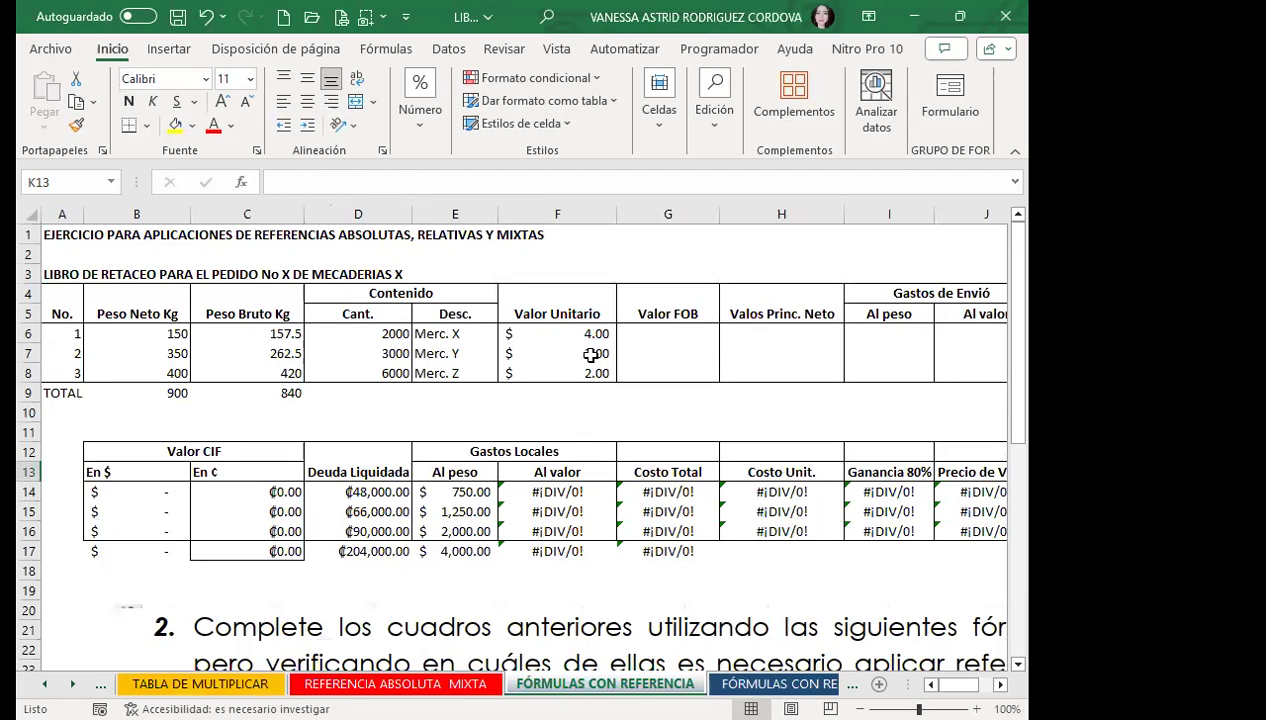
click(671, 322)
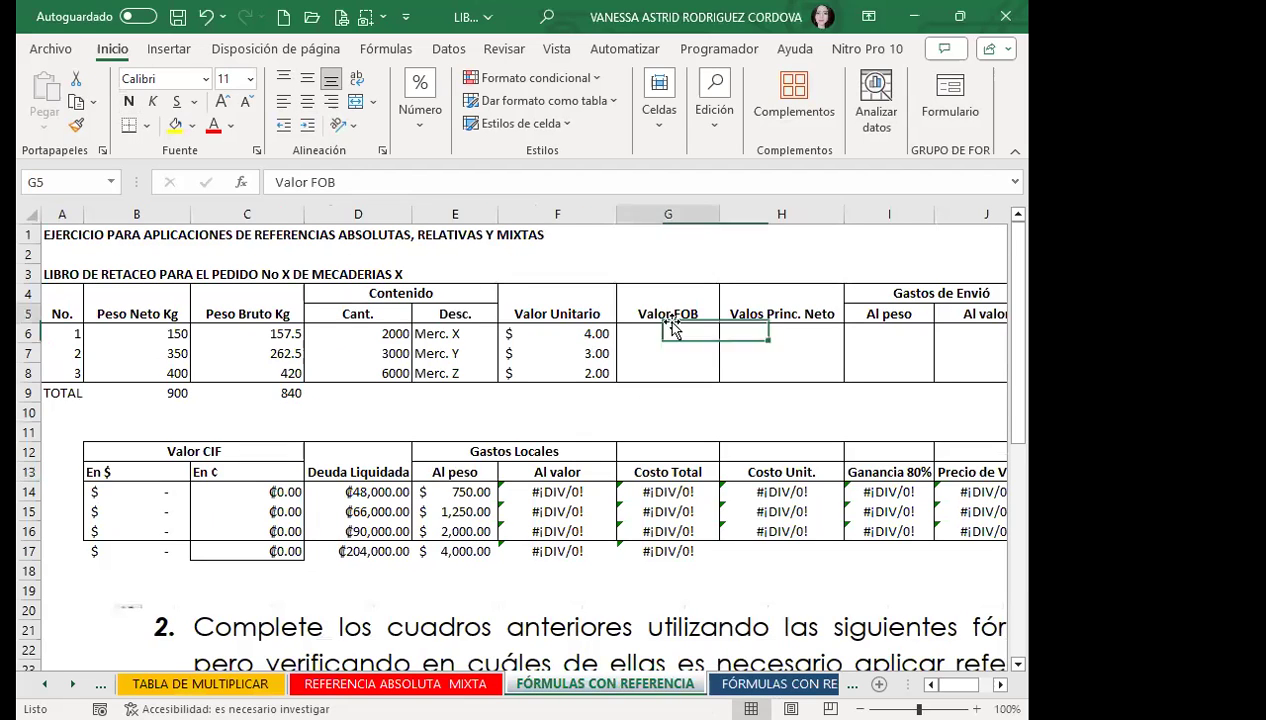
click(277, 401)
drag(307, 401, 967, 391)
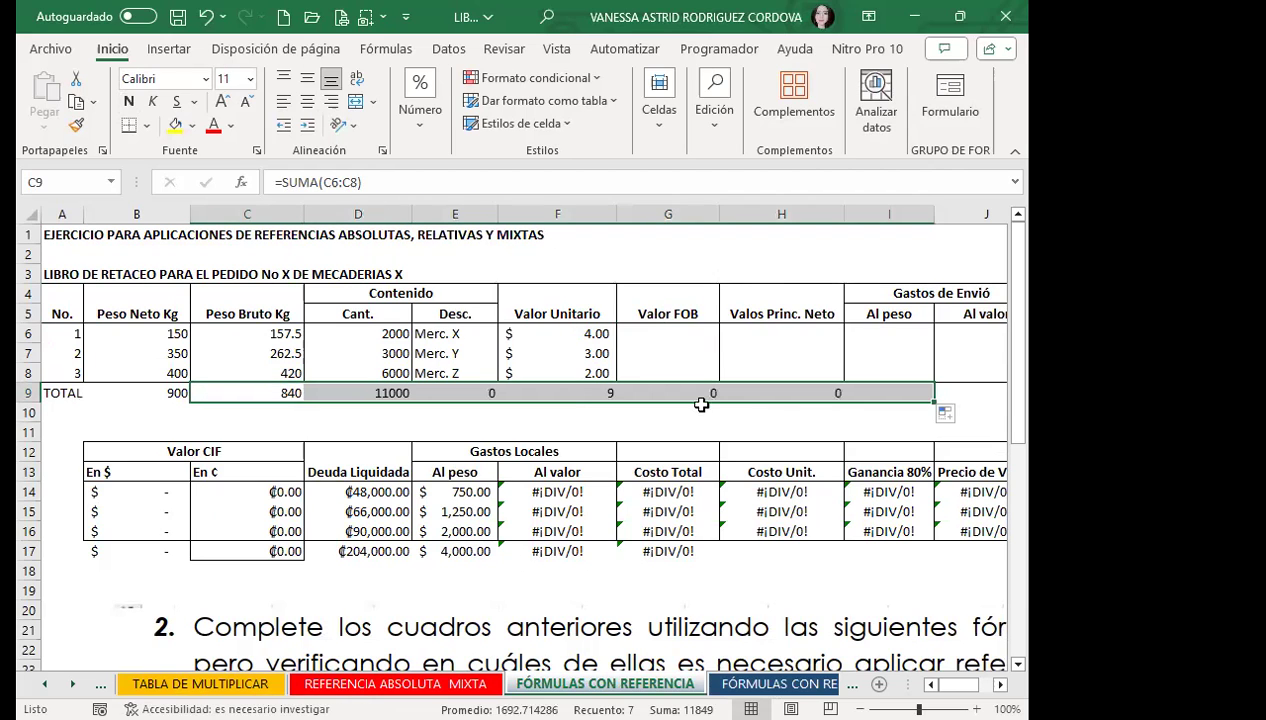
Clear the unneeded totals from D9 through G9.
click(497, 394)
drag(497, 394, 593, 396)
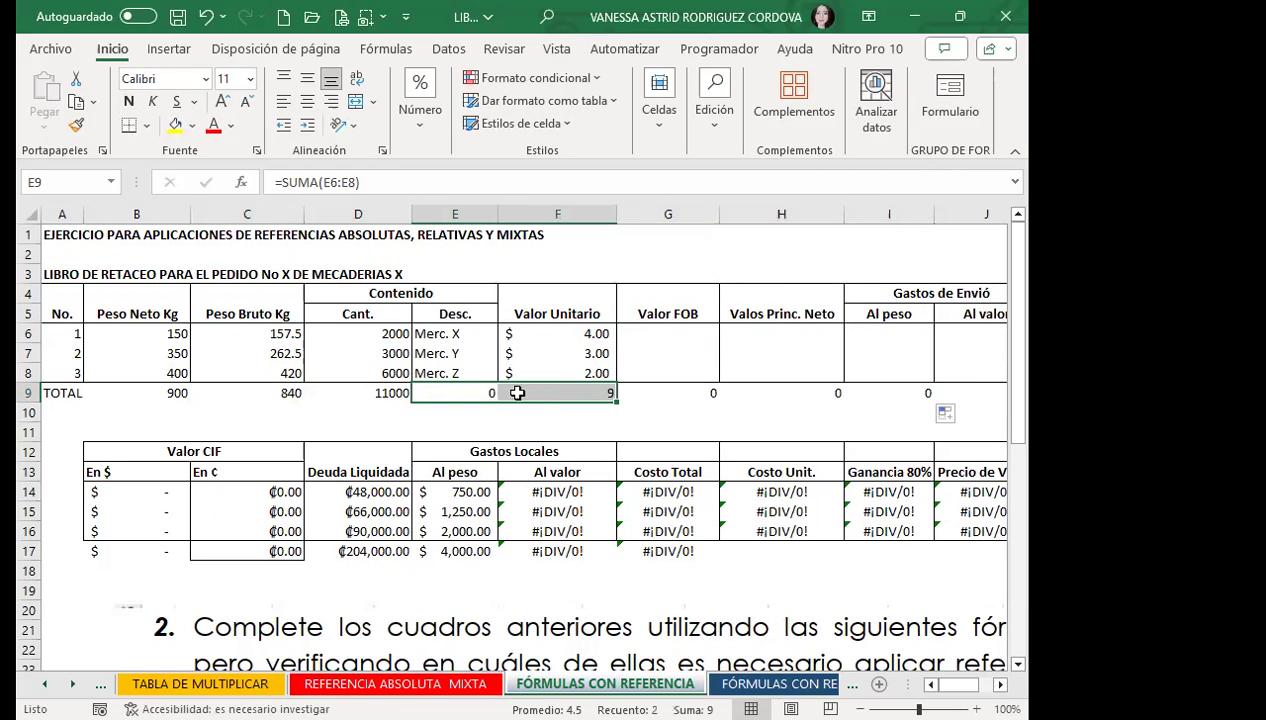
drag(385, 395, 665, 391)
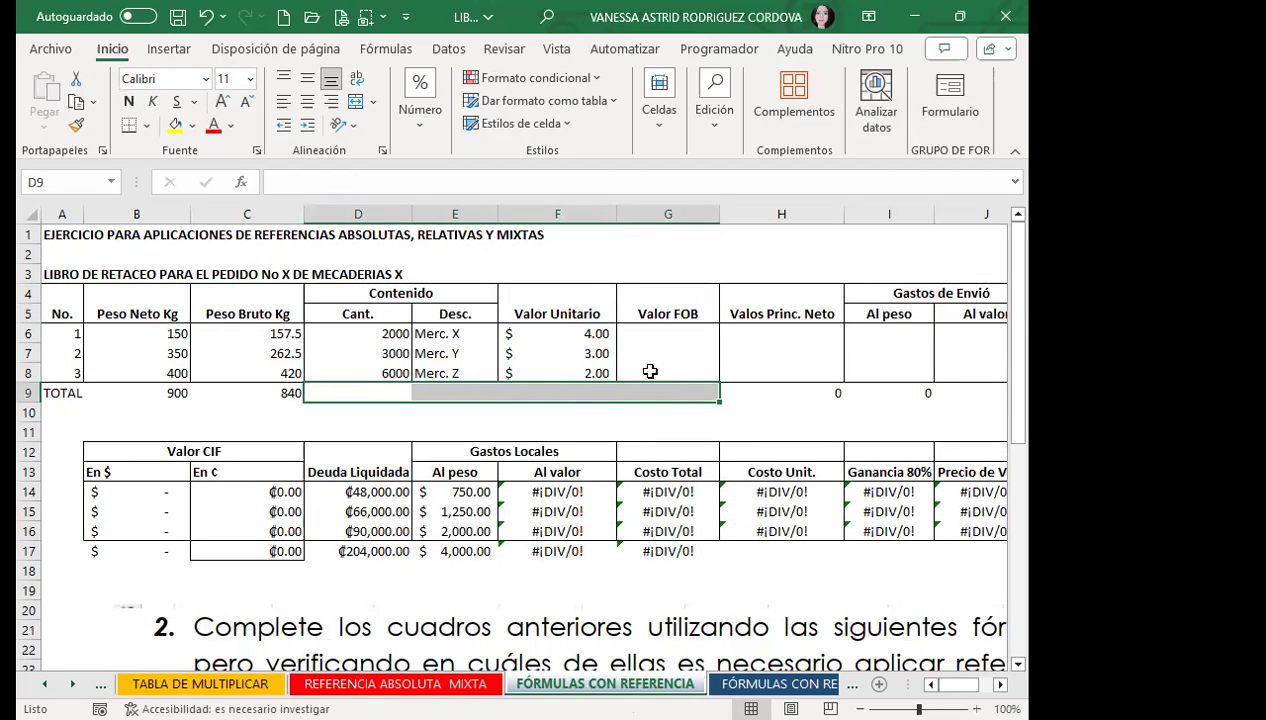
key(Delete)
click(554, 427)
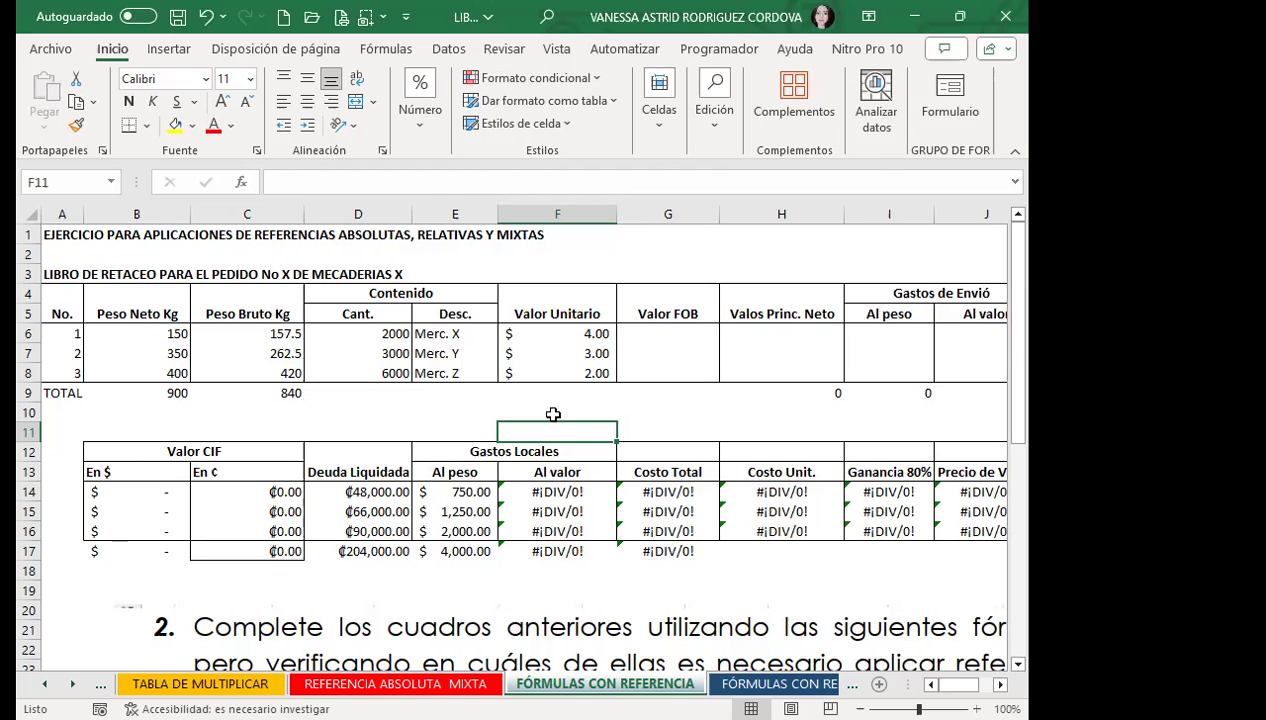
click(645, 335)
scroll(462, 440, down, 4)
scroll(455, 458, down, 3)
drag(664, 457, 644, 630)
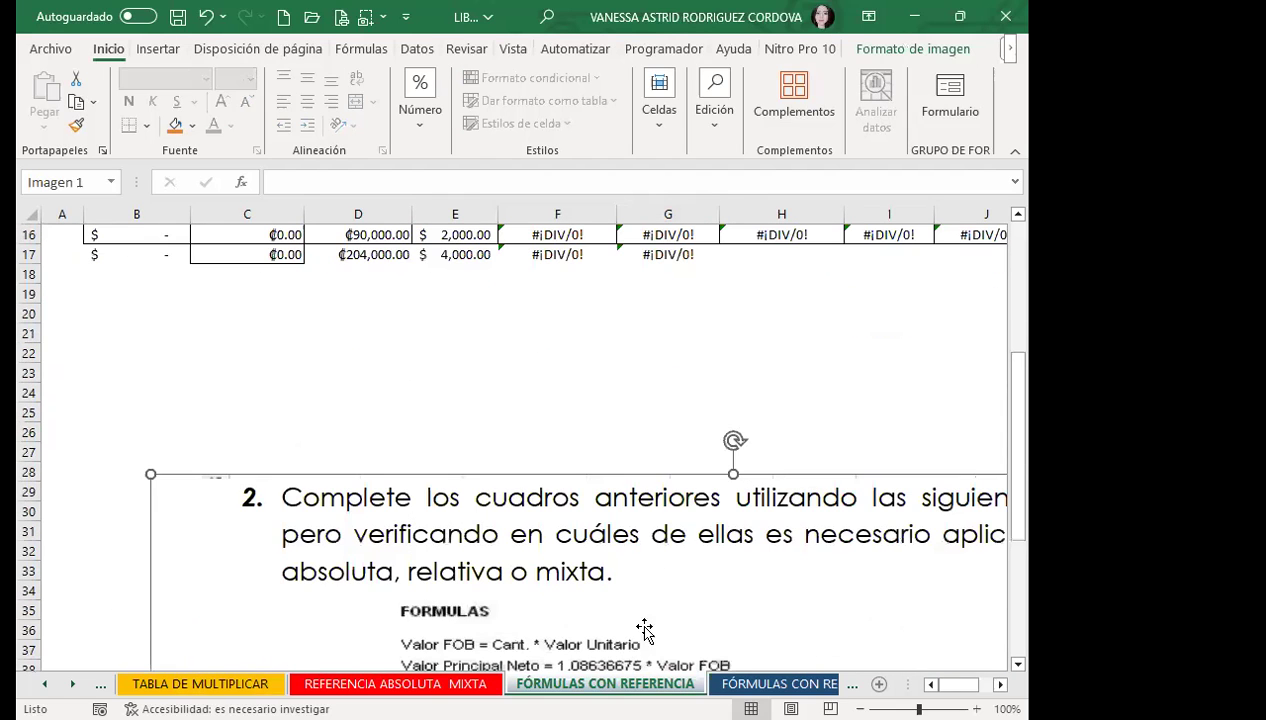
drag(644, 630, 606, 489)
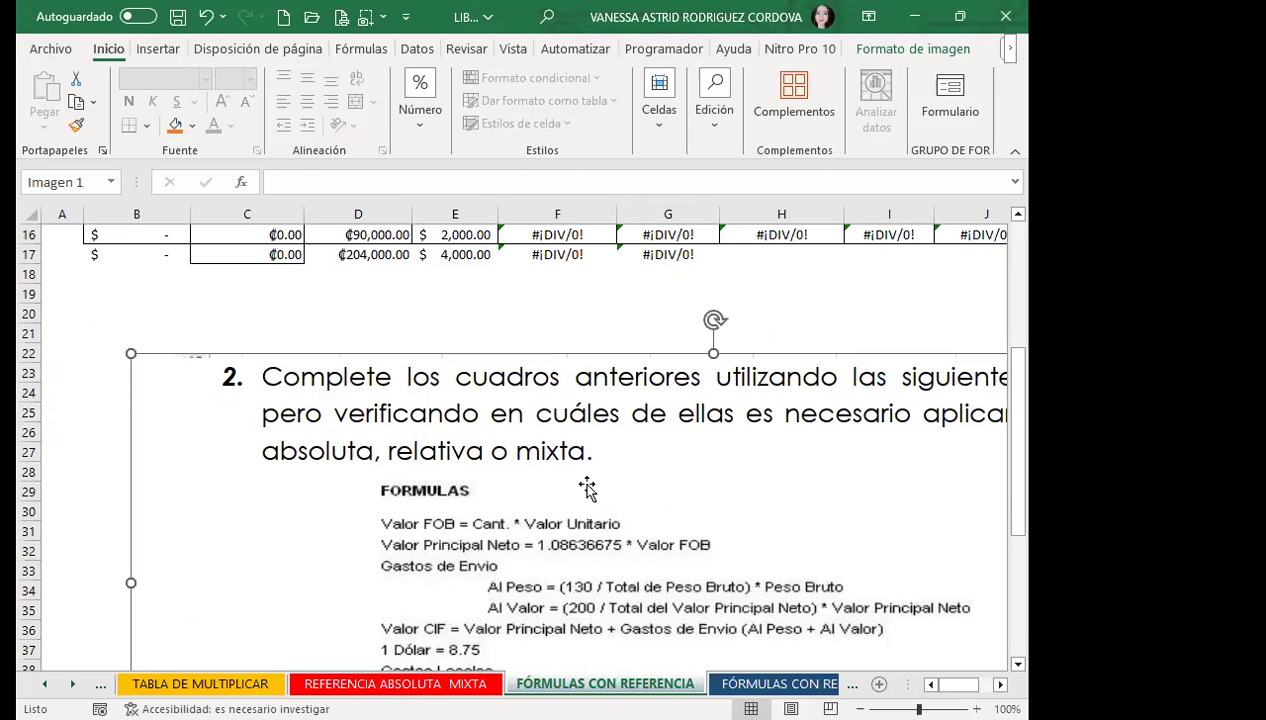
scroll(580, 482, down, 4)
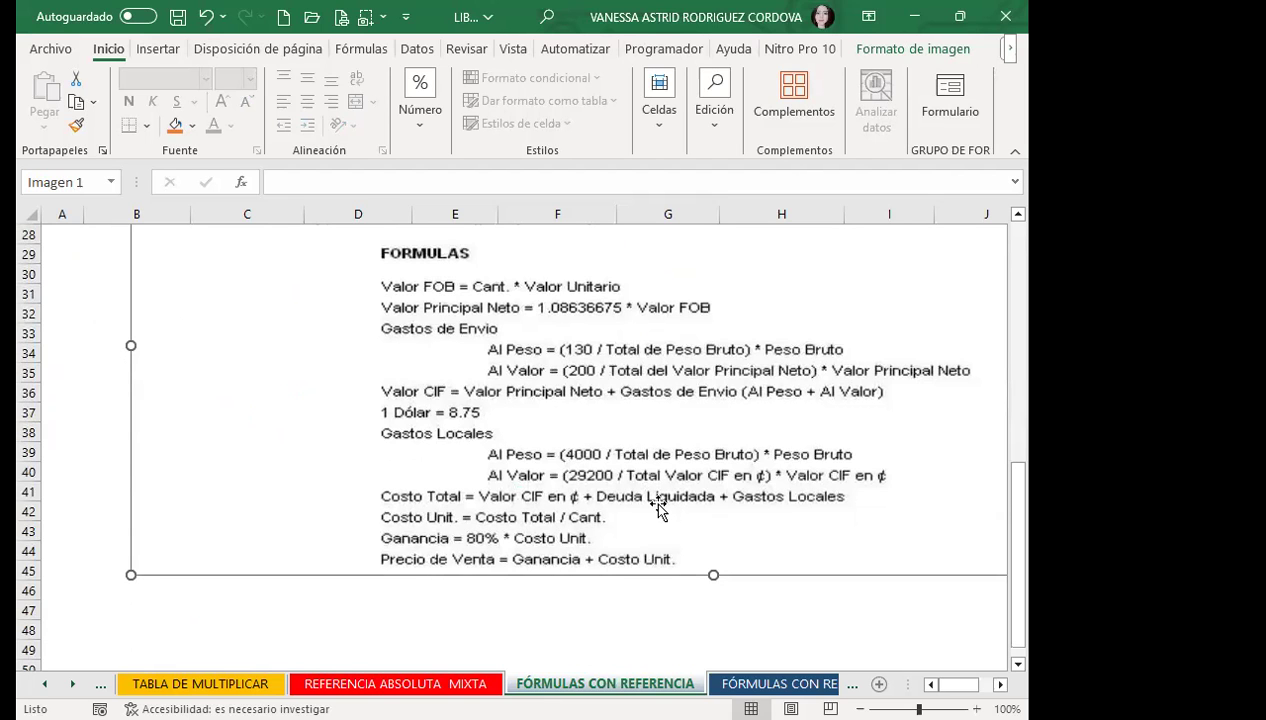
scroll(658, 508, up, 4)
scroll(658, 509, up, 4)
scroll(644, 494, up, 1)
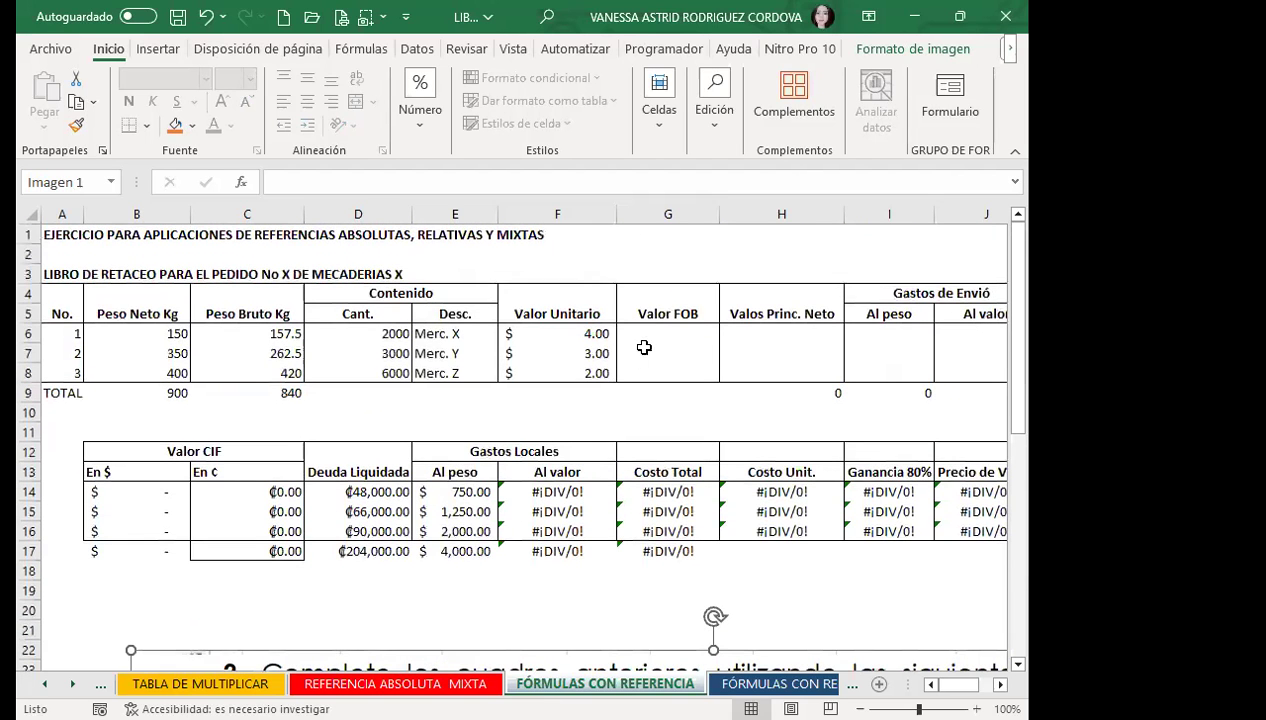
click(646, 330)
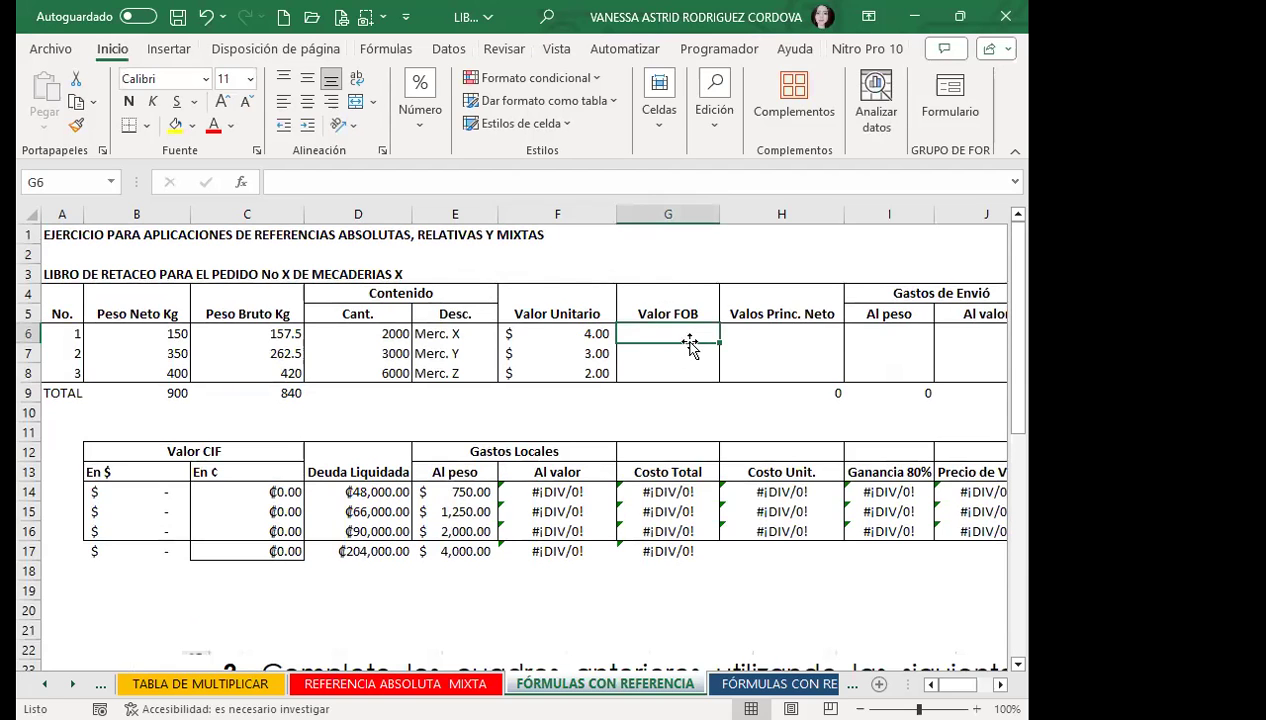
scroll(531, 573, down, 4)
scroll(551, 593, down, 1)
scroll(472, 537, down, 2)
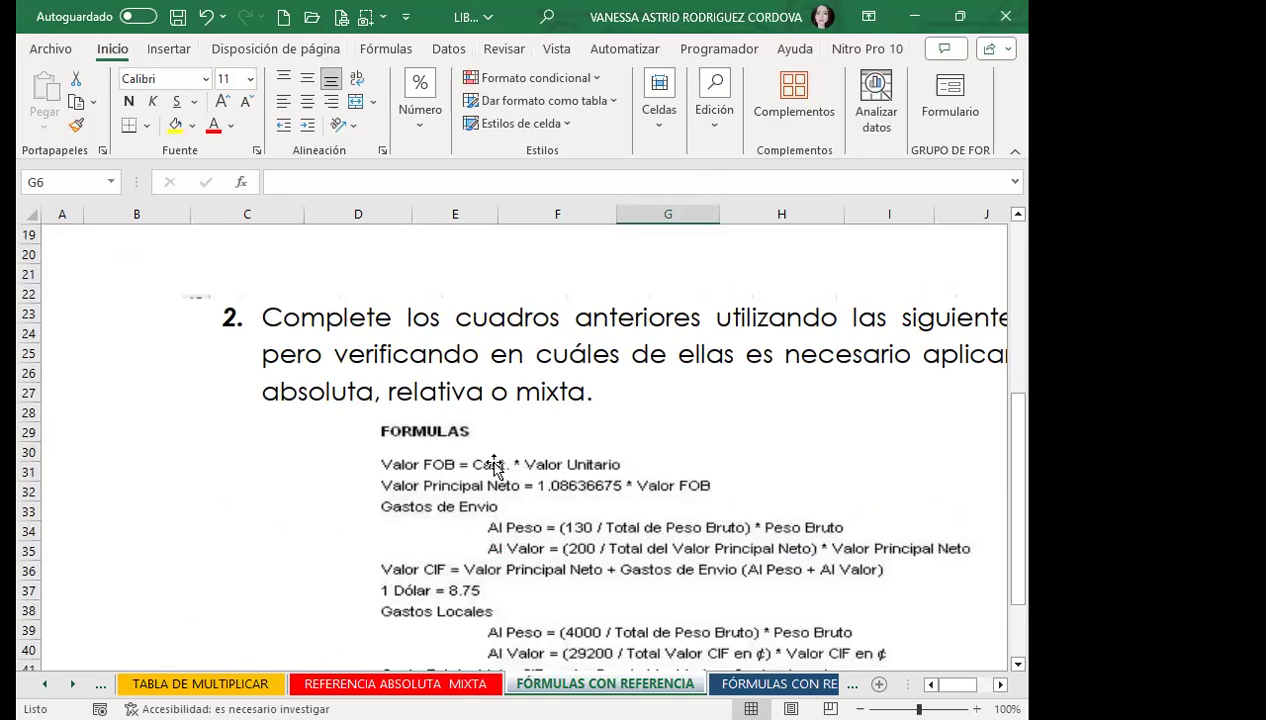
scroll(595, 456, up, 6)
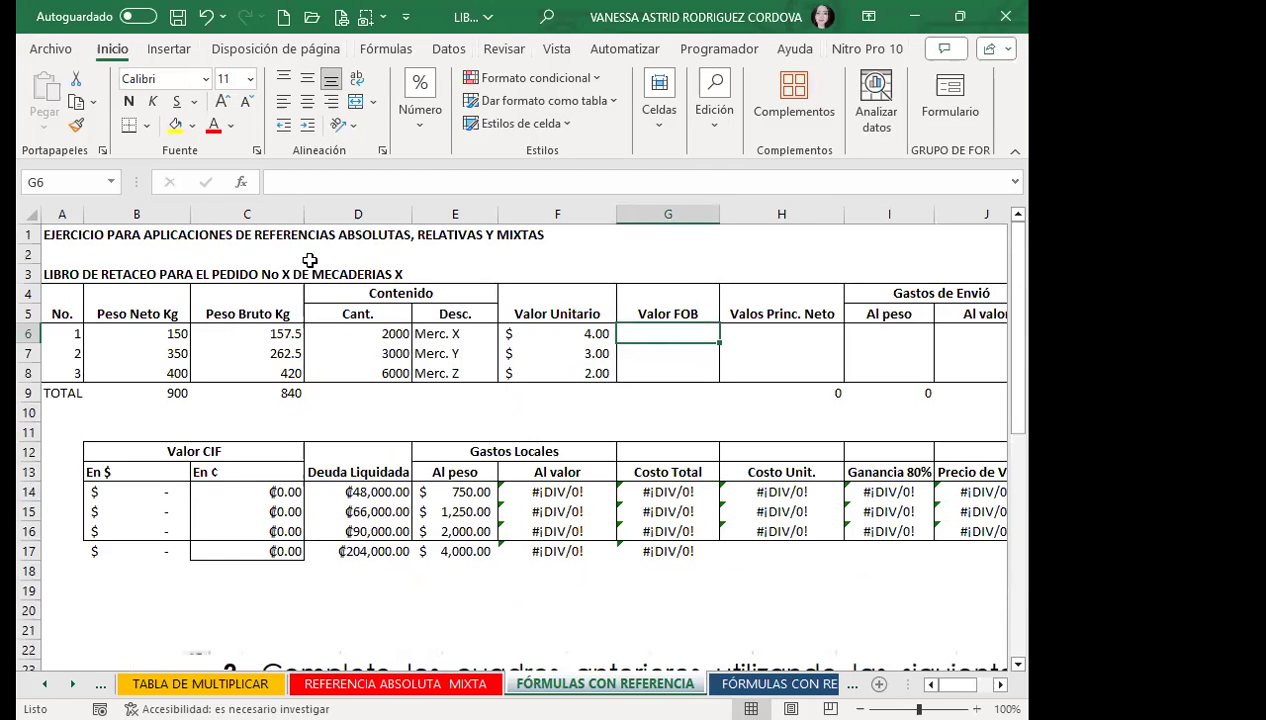
Walk through the ledger's columns, from No. and the weights to Al peso and Al valor.
click(341, 331)
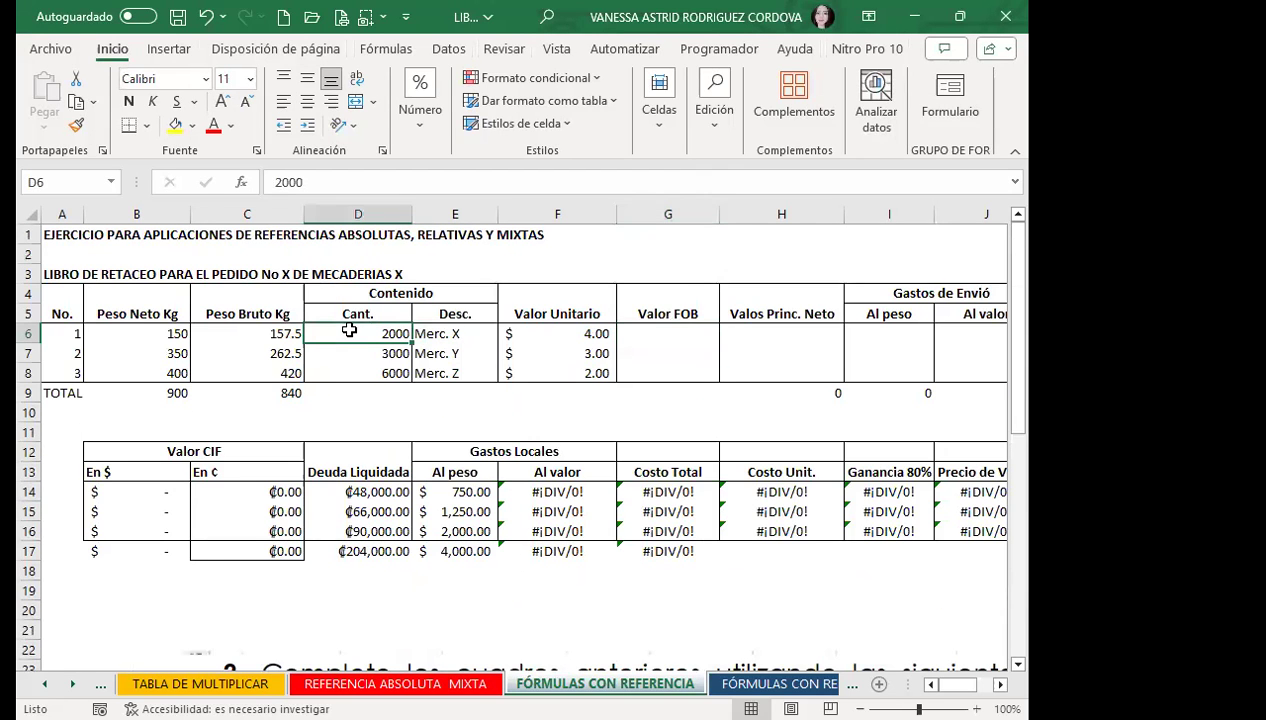
click(505, 330)
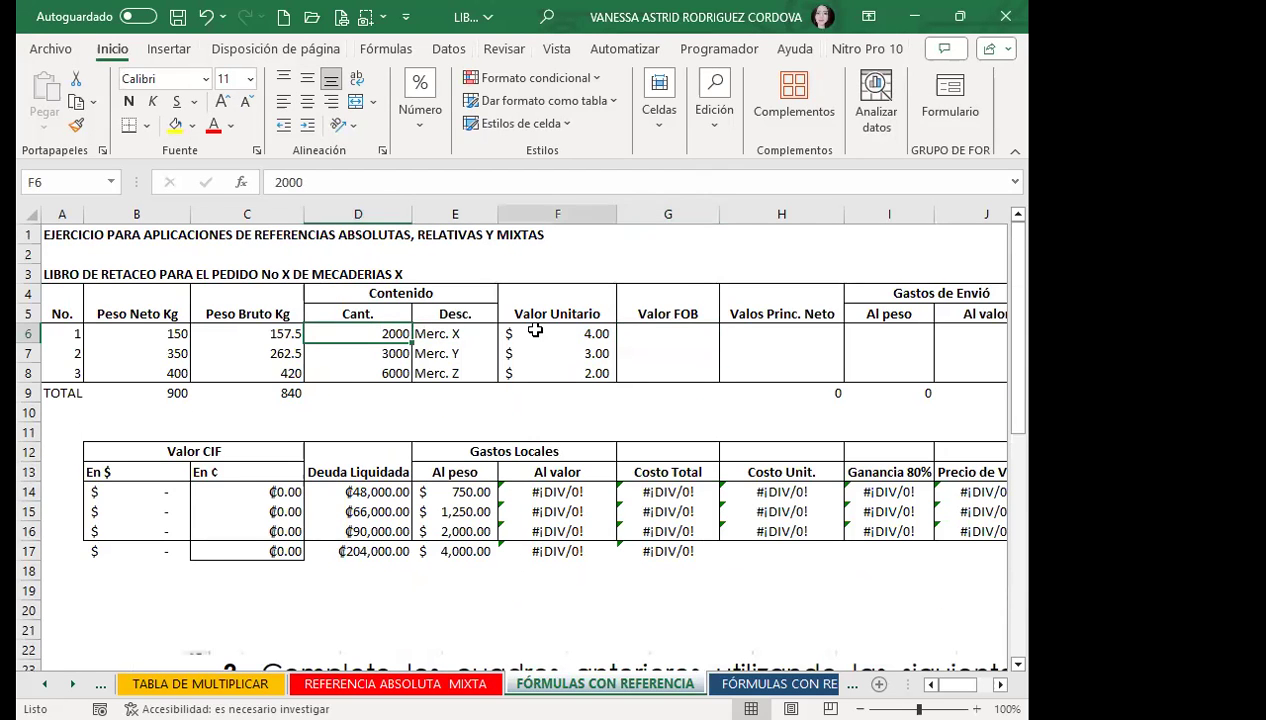
click(55, 314)
click(138, 306)
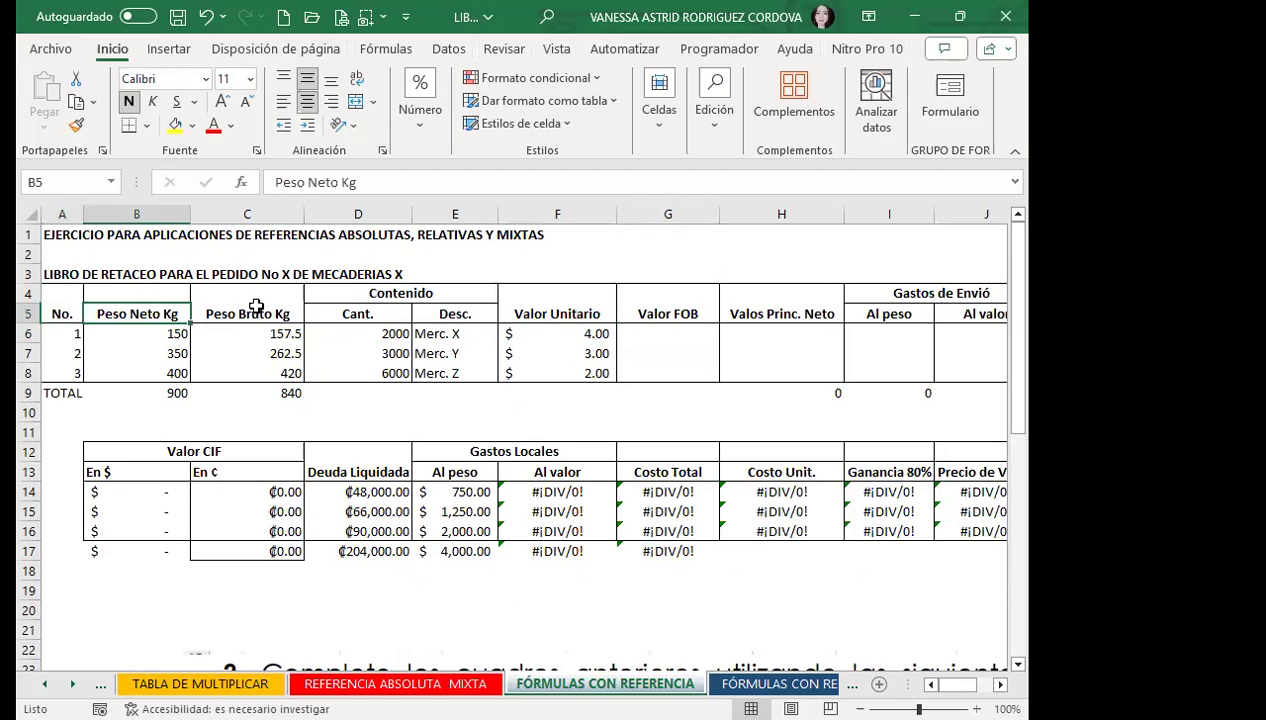
click(256, 308)
click(380, 295)
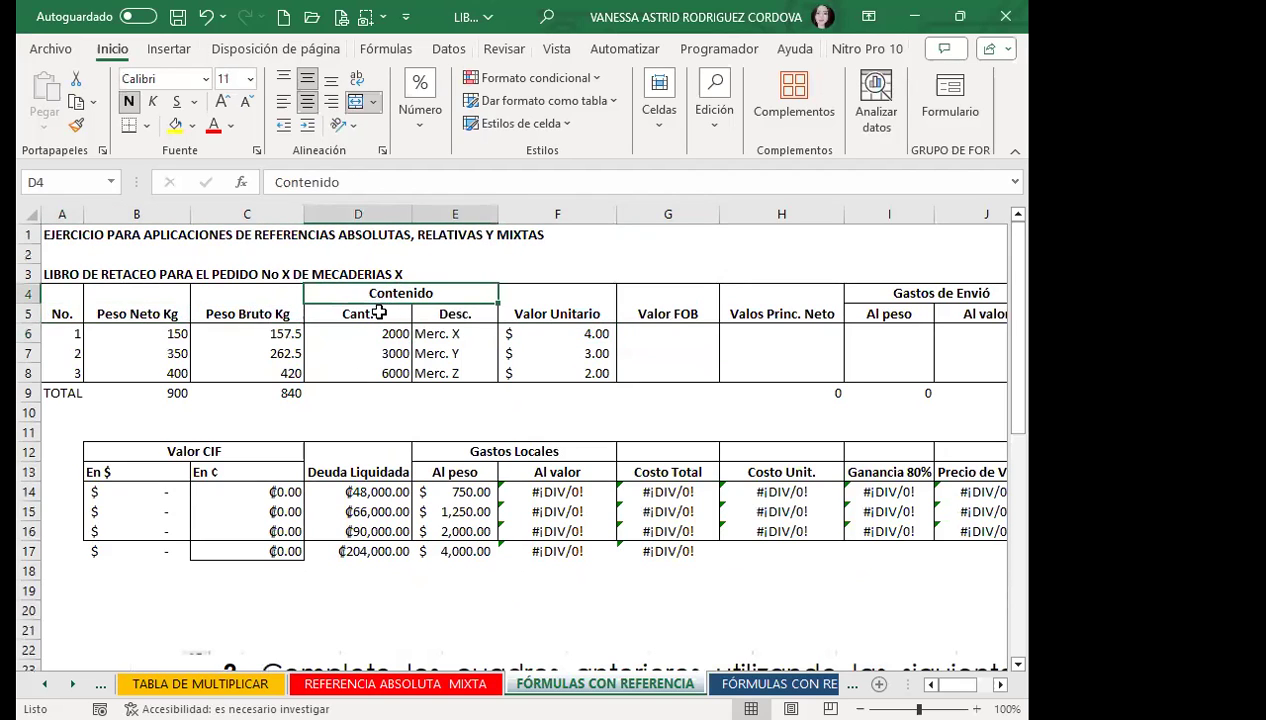
click(379, 313)
click(450, 313)
click(545, 312)
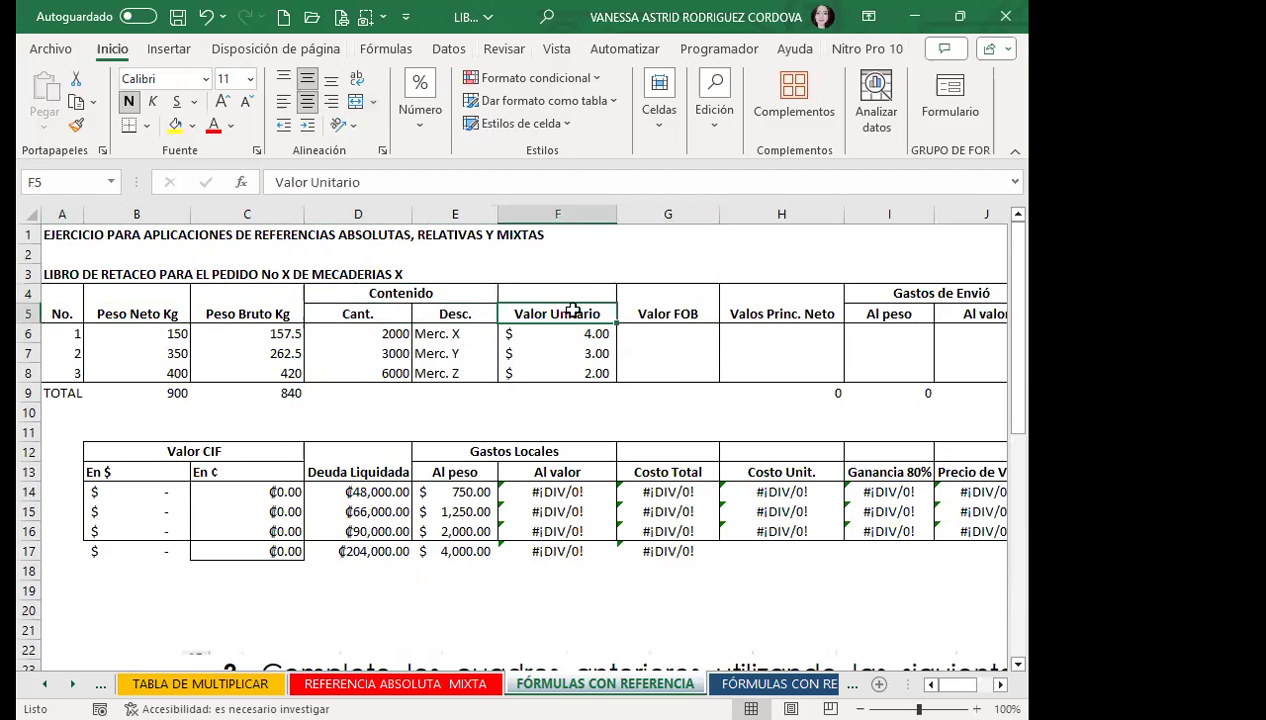
click(640, 312)
click(726, 314)
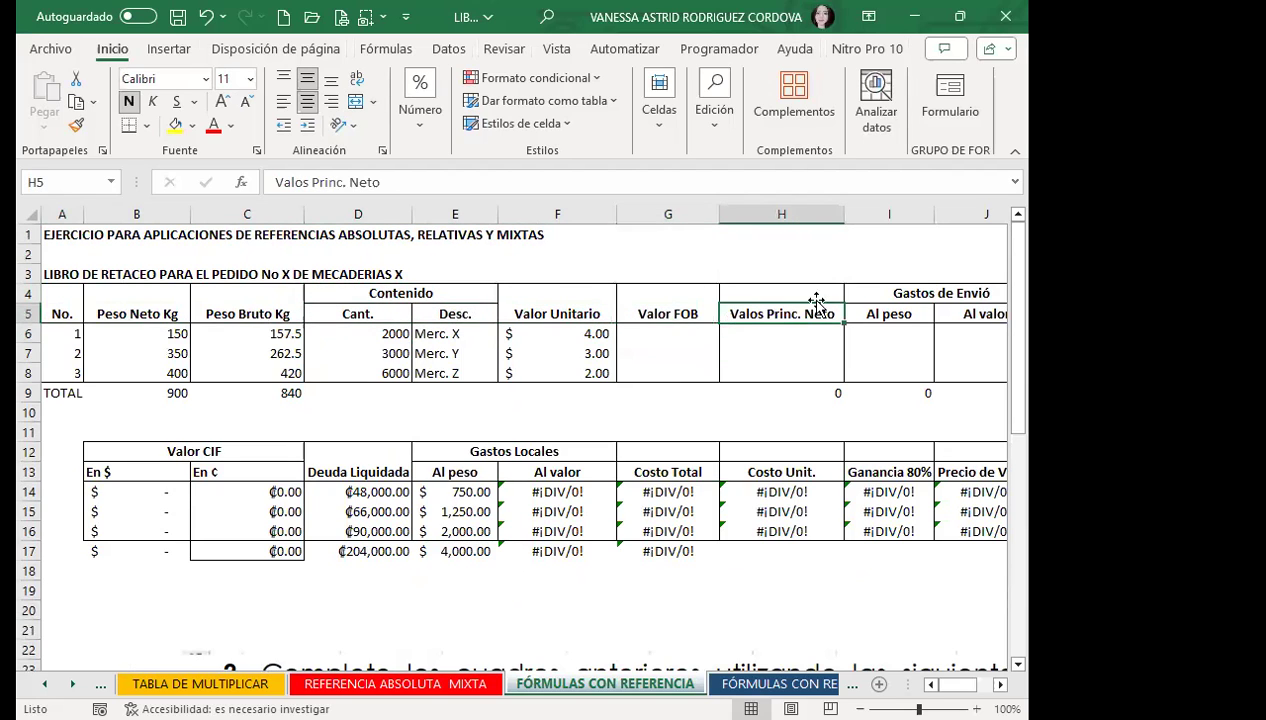
click(866, 290)
click(908, 320)
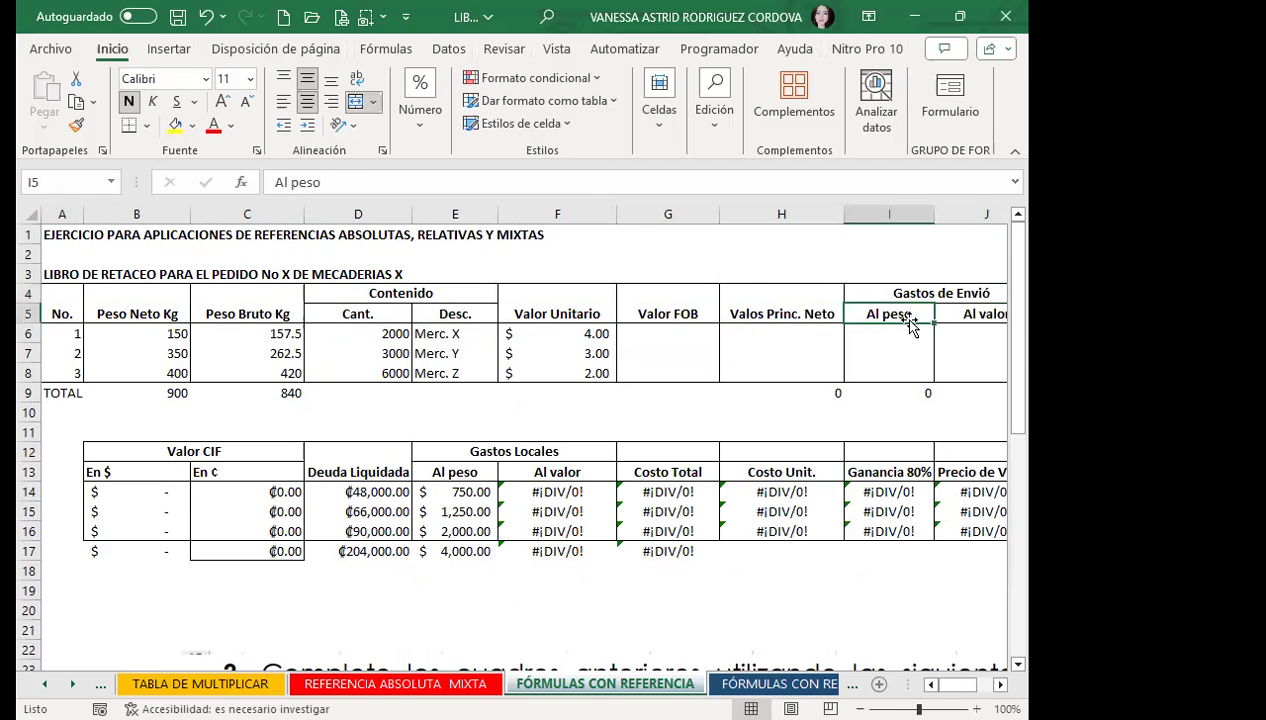
click(950, 313)
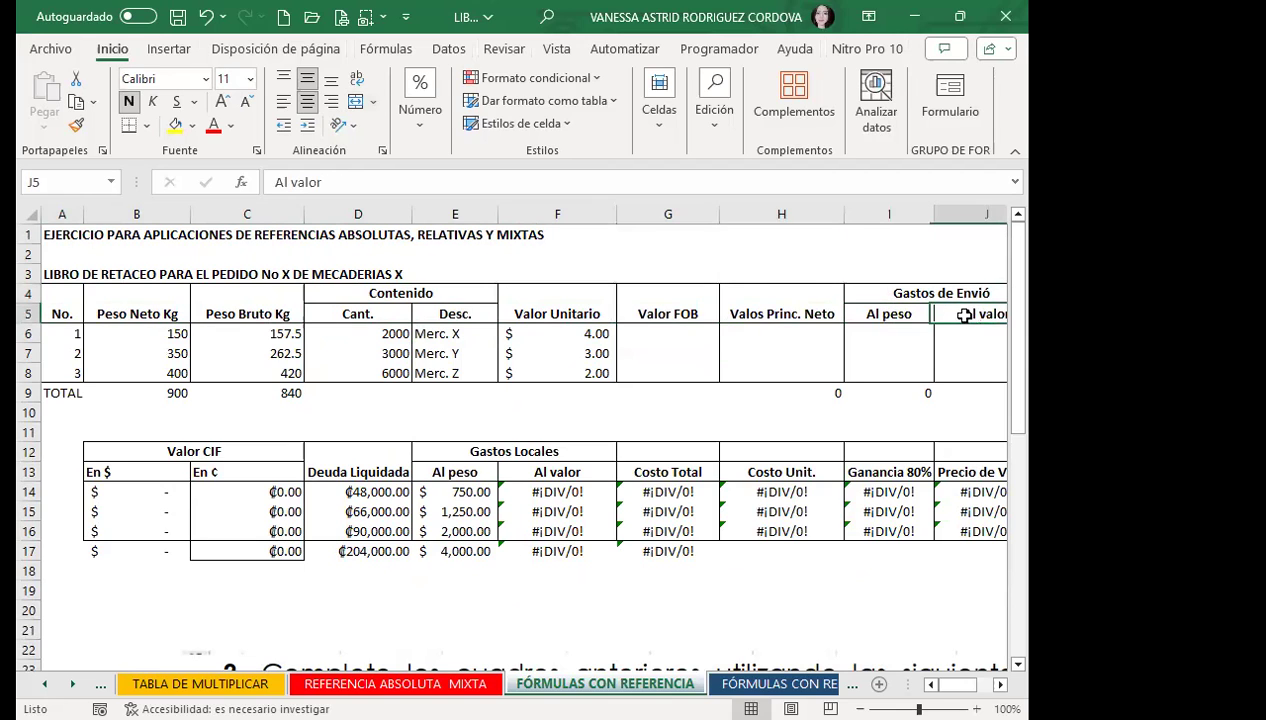
Enter =D6*F6 as the Valor FOB in G6 and fill it down to G8.
click(686, 332)
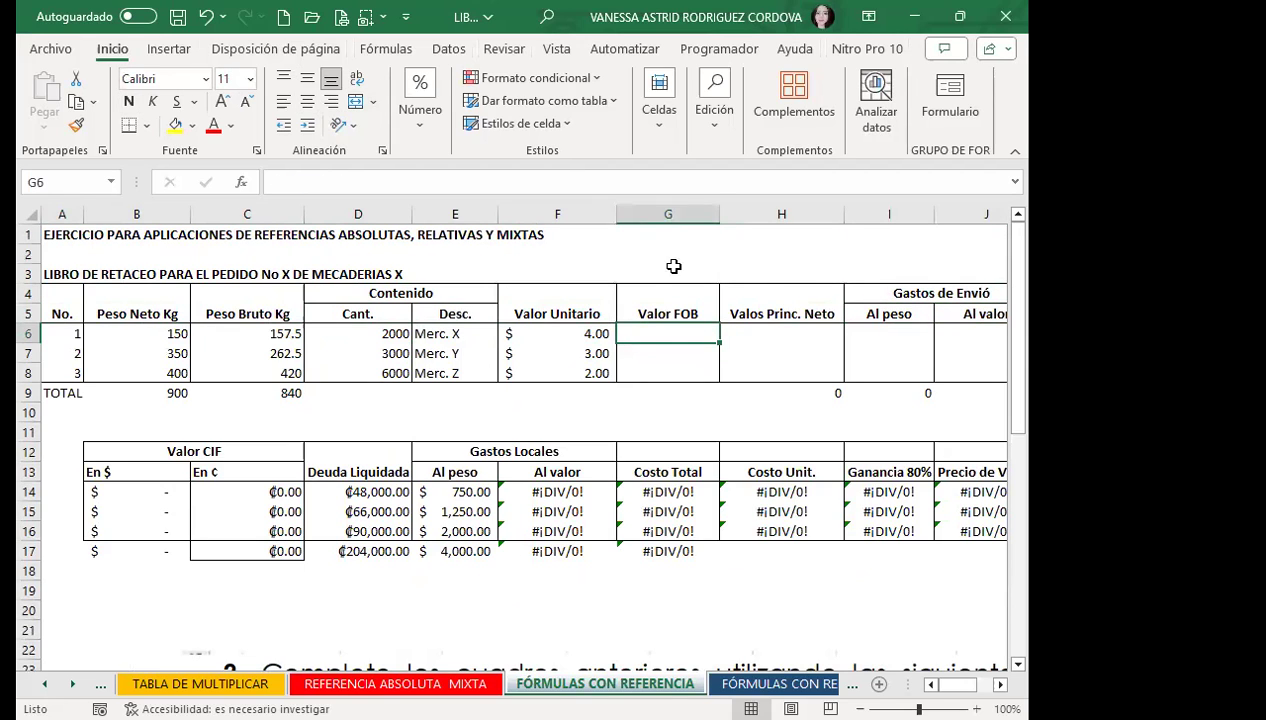
text(=)
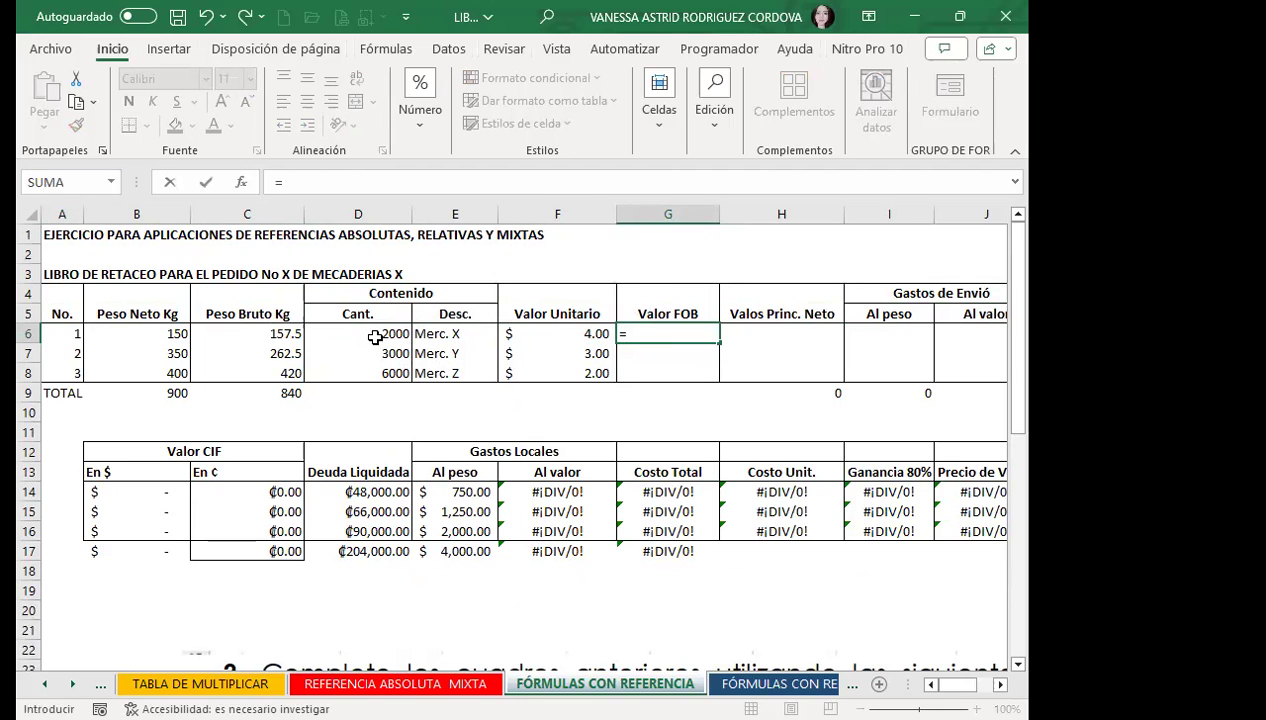
click(359, 336)
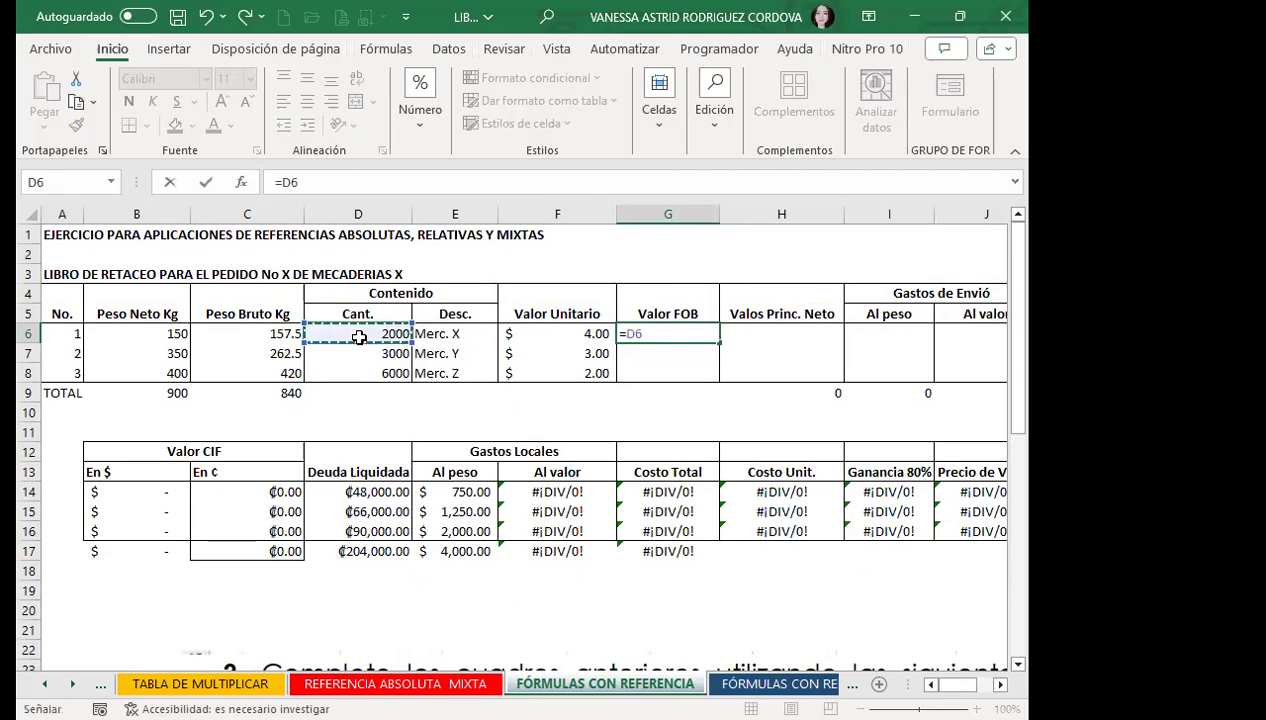
text(*)
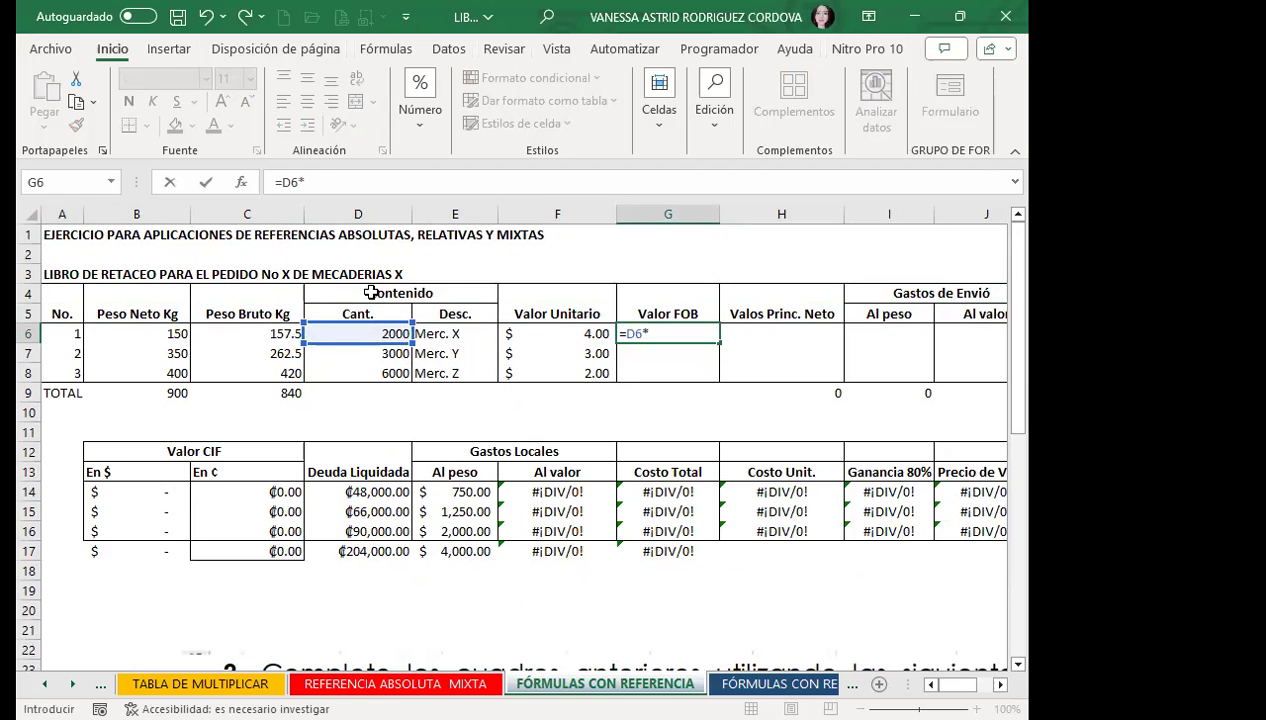
click(583, 337)
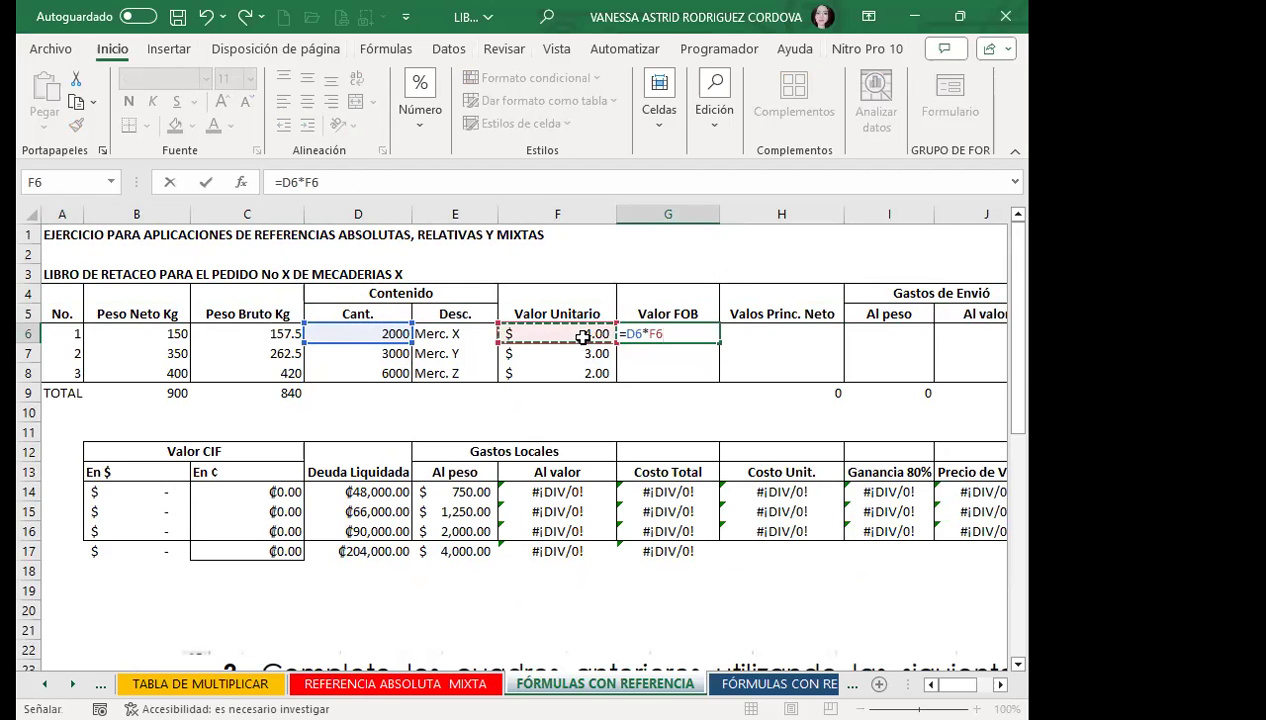
key(Return)
click(645, 334)
drag(716, 343, 674, 333)
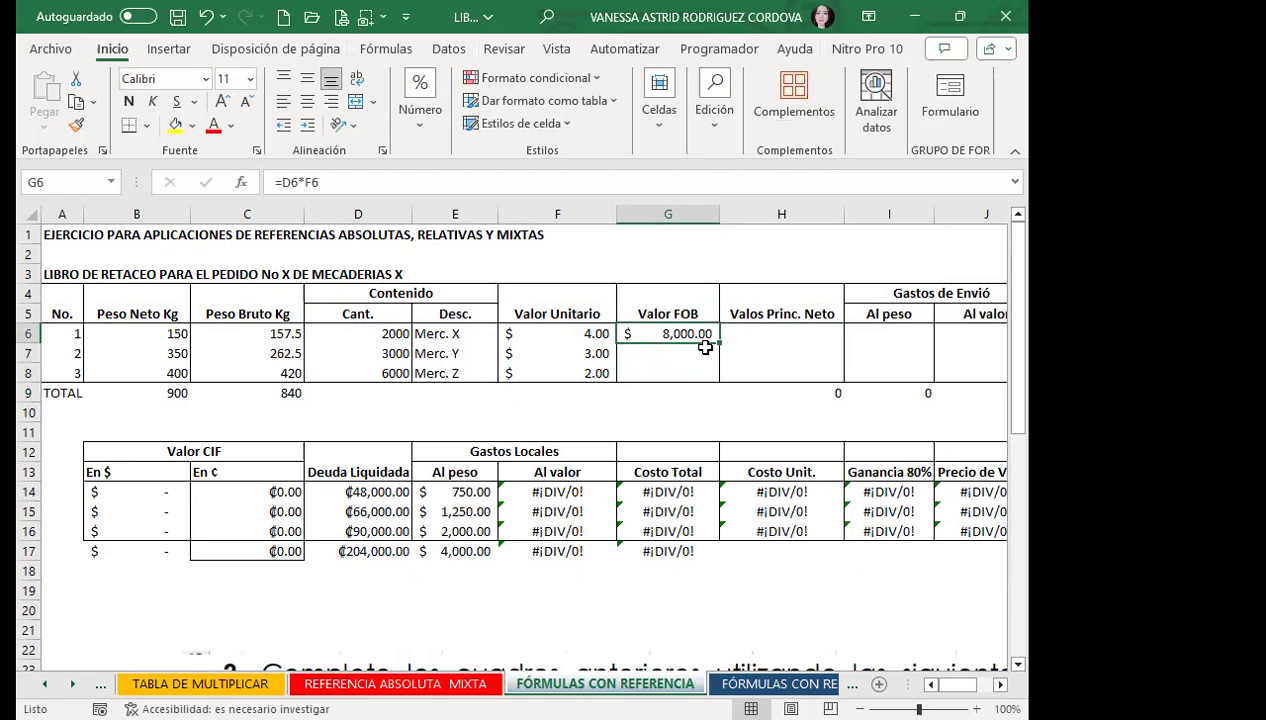
drag(717, 344, 718, 379)
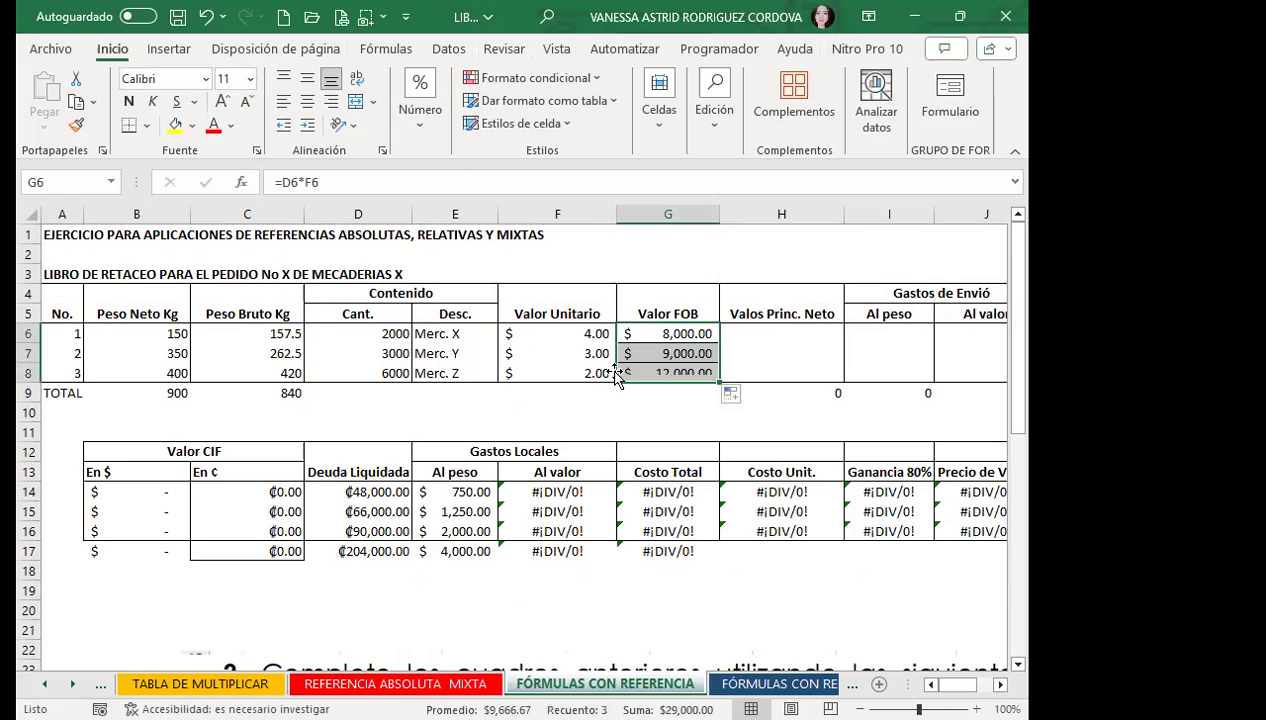
Copy the Valor Unitario currency format onto G6:G8 and recheck the G6 formula.
drag(565, 334, 565, 373)
click(76, 125)
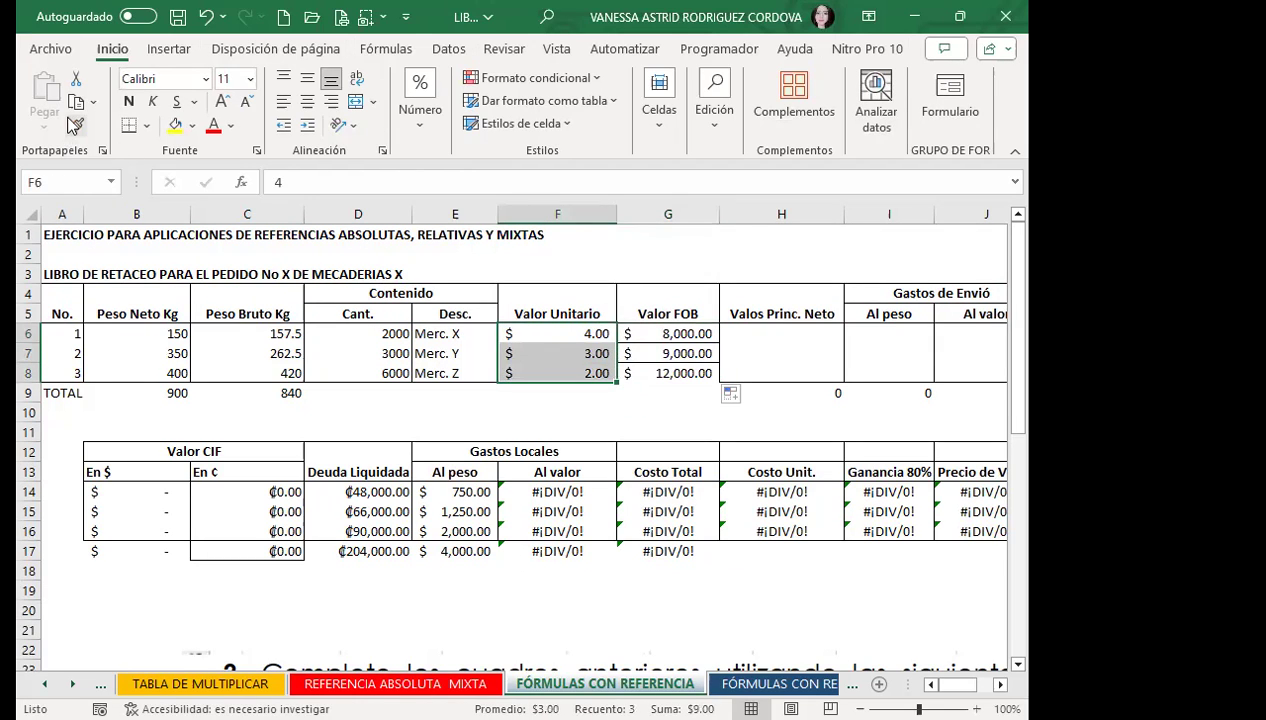
click(638, 337)
drag(638, 337, 645, 373)
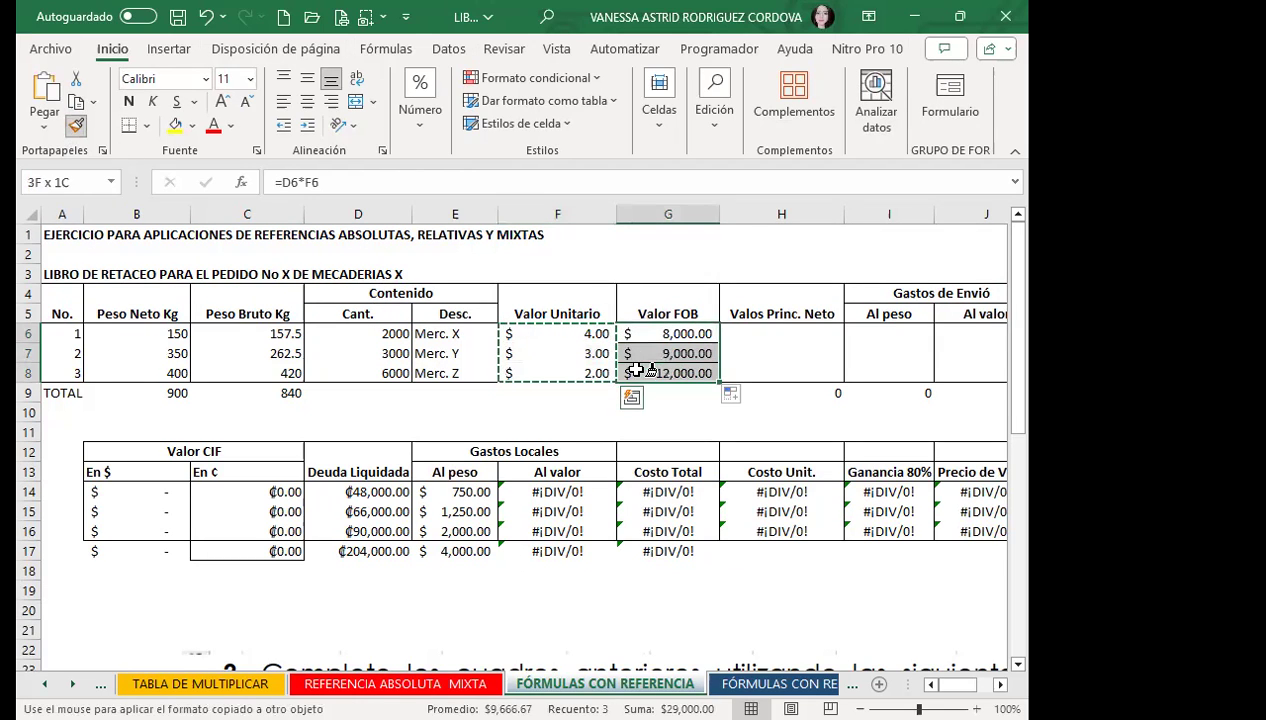
click(768, 338)
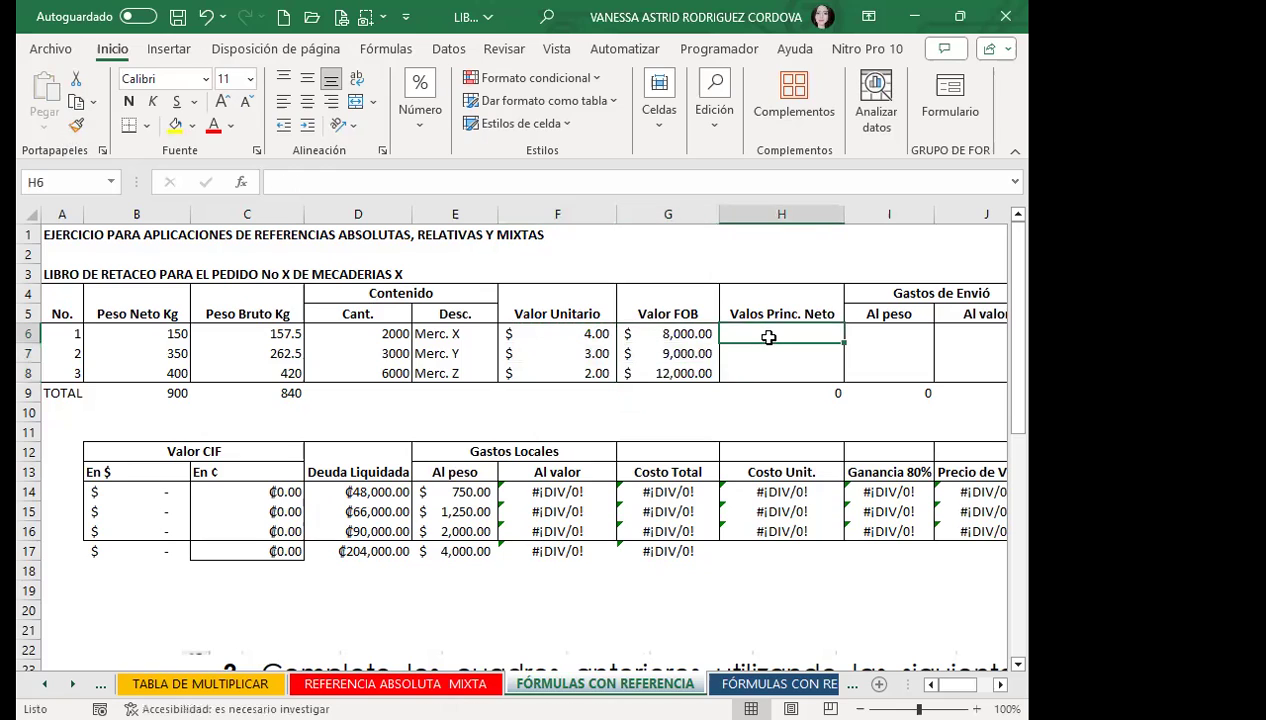
click(661, 332)
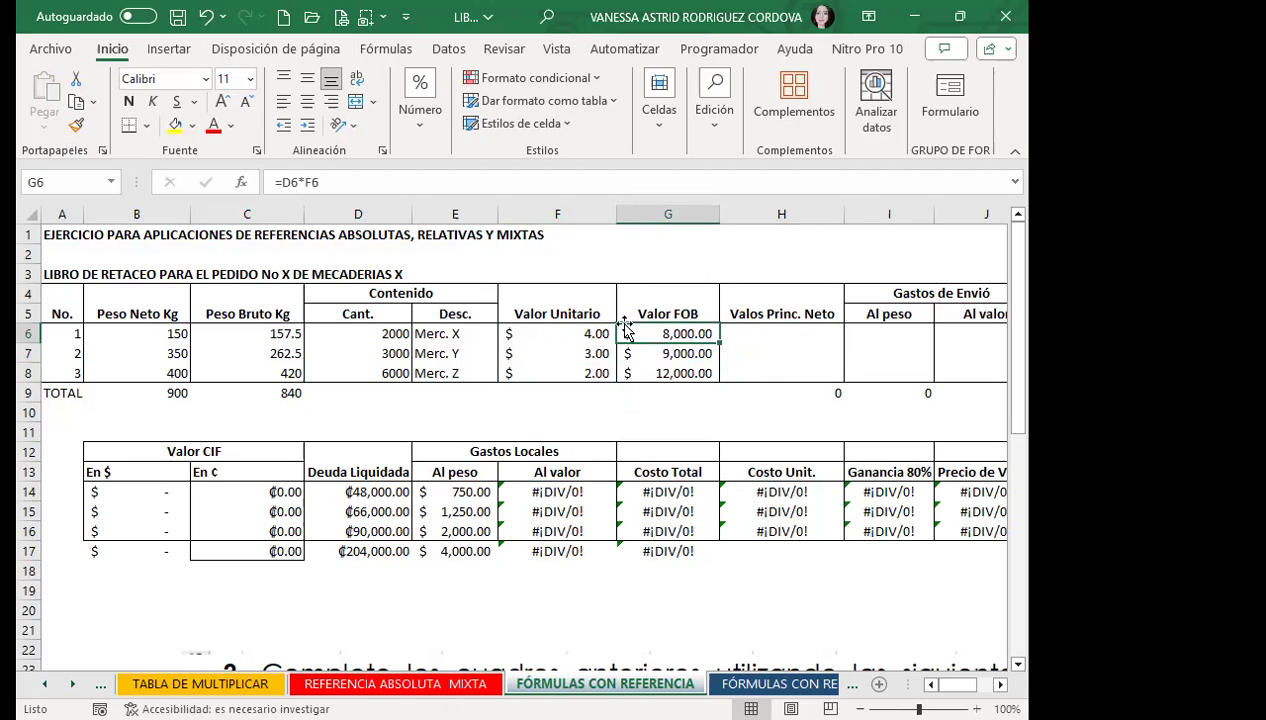
click(366, 334)
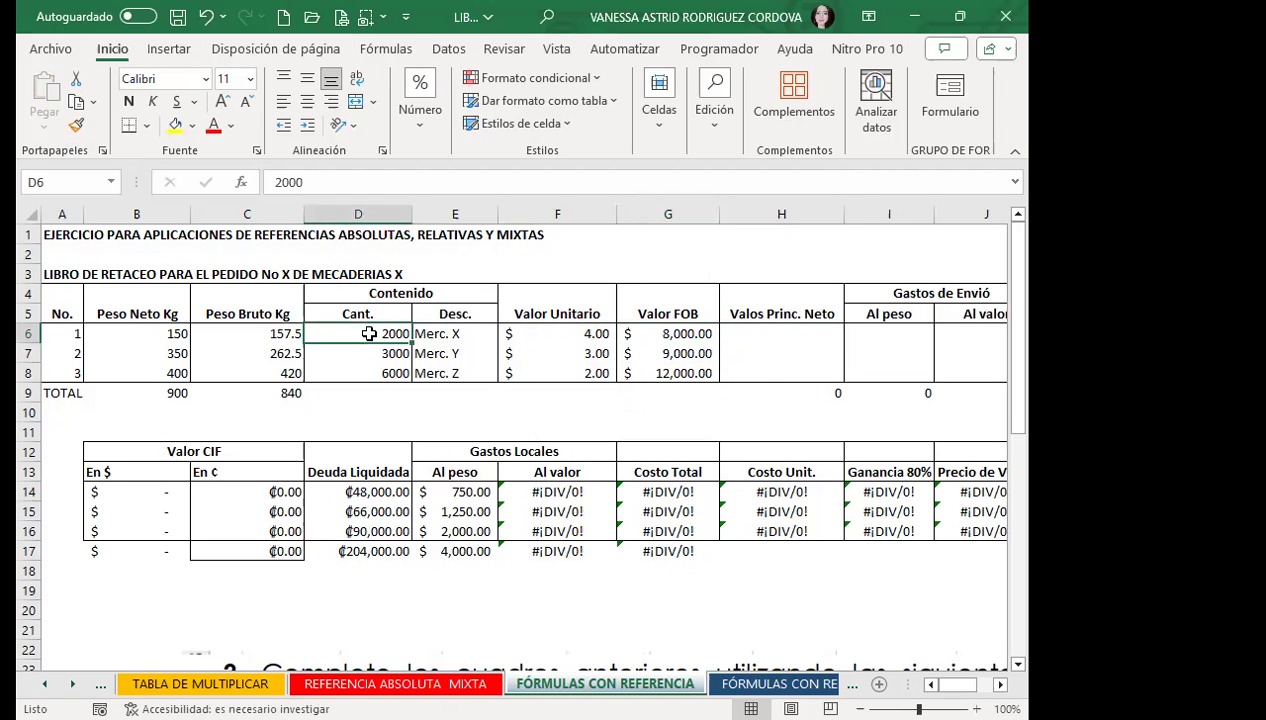
click(580, 330)
click(670, 336)
click(737, 327)
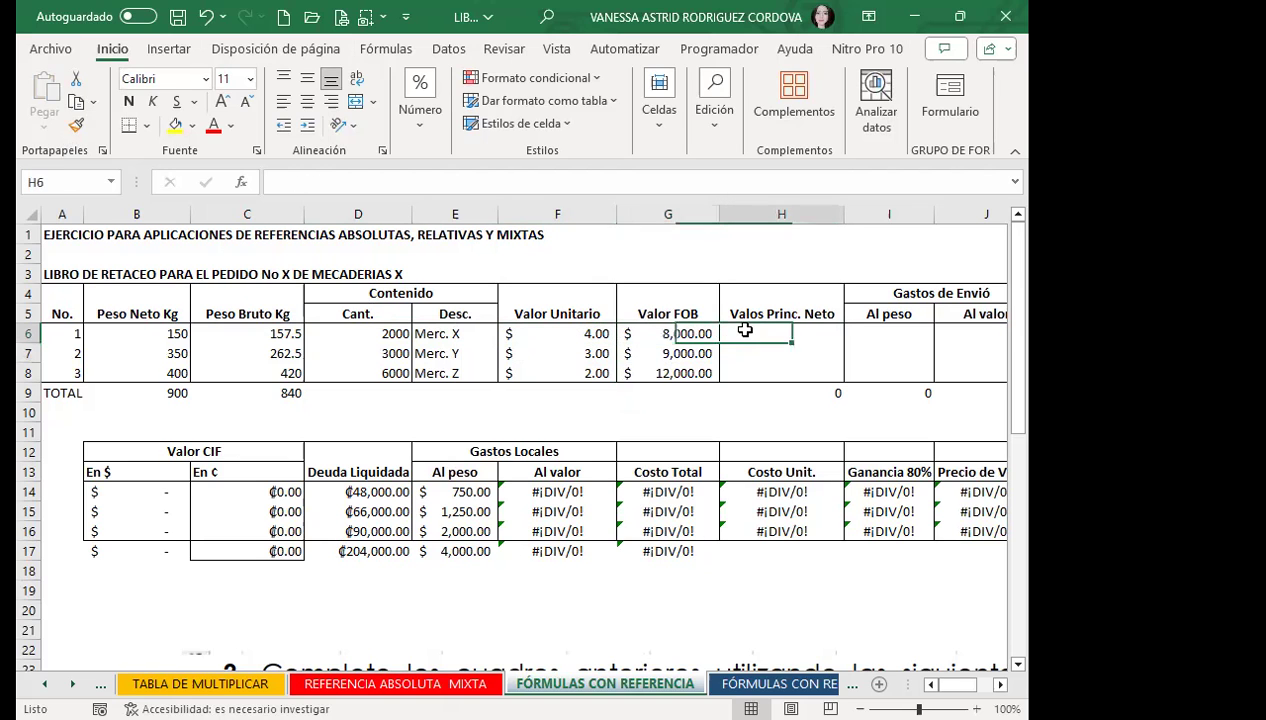
Enter the 1.0836675 multiplier formula in Valos Princ. Neto cell H6.
scroll(605, 470, down, 5)
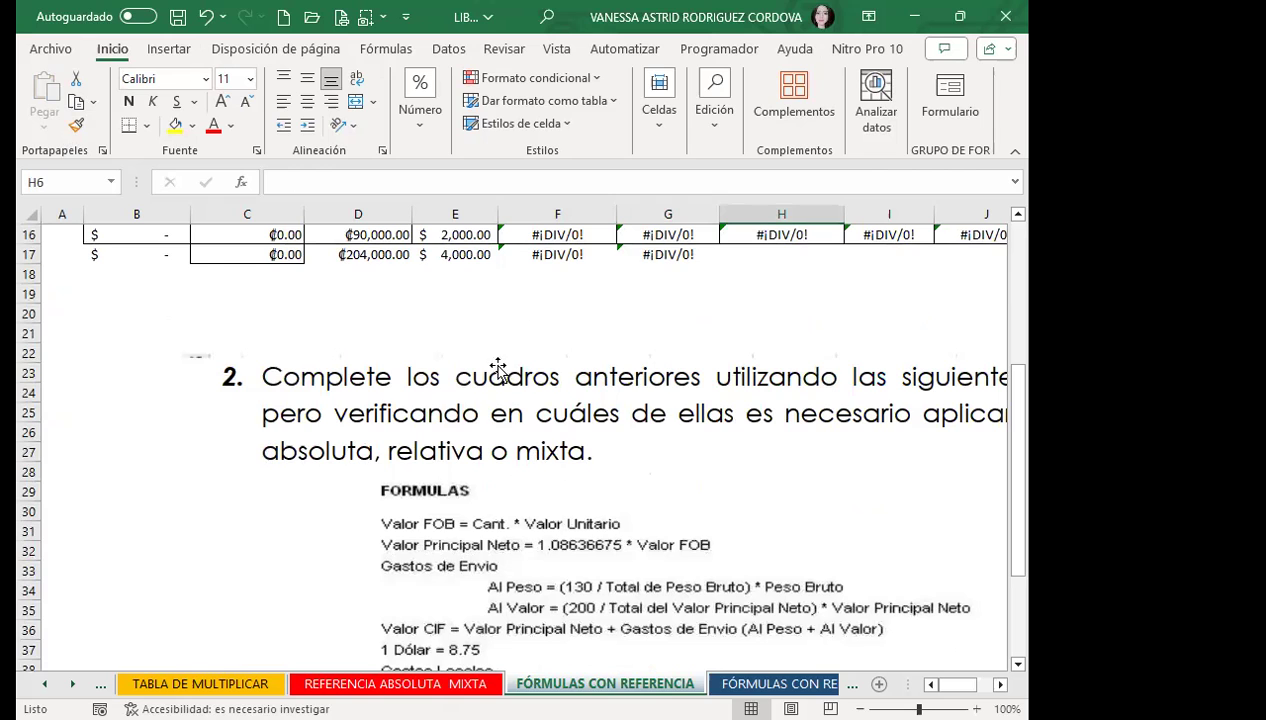
scroll(796, 314, up, 4)
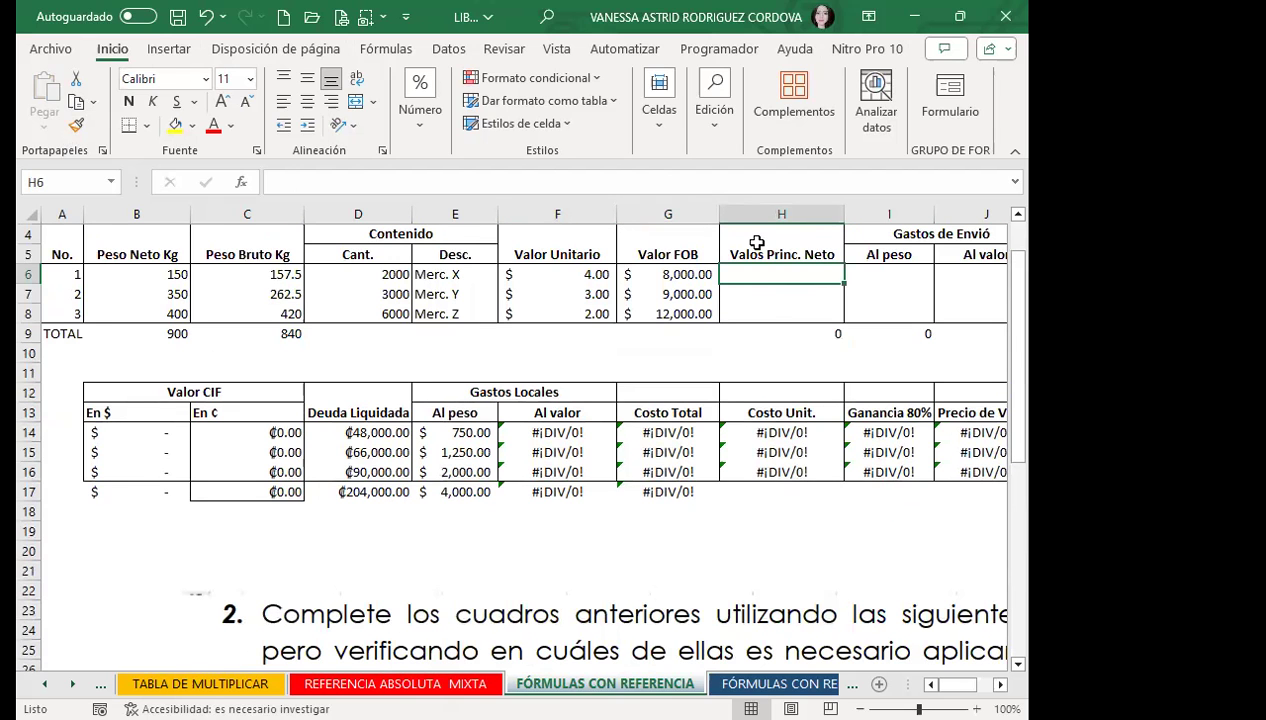
text(=)
scroll(690, 420, down, 3)
scroll(488, 440, down, 2)
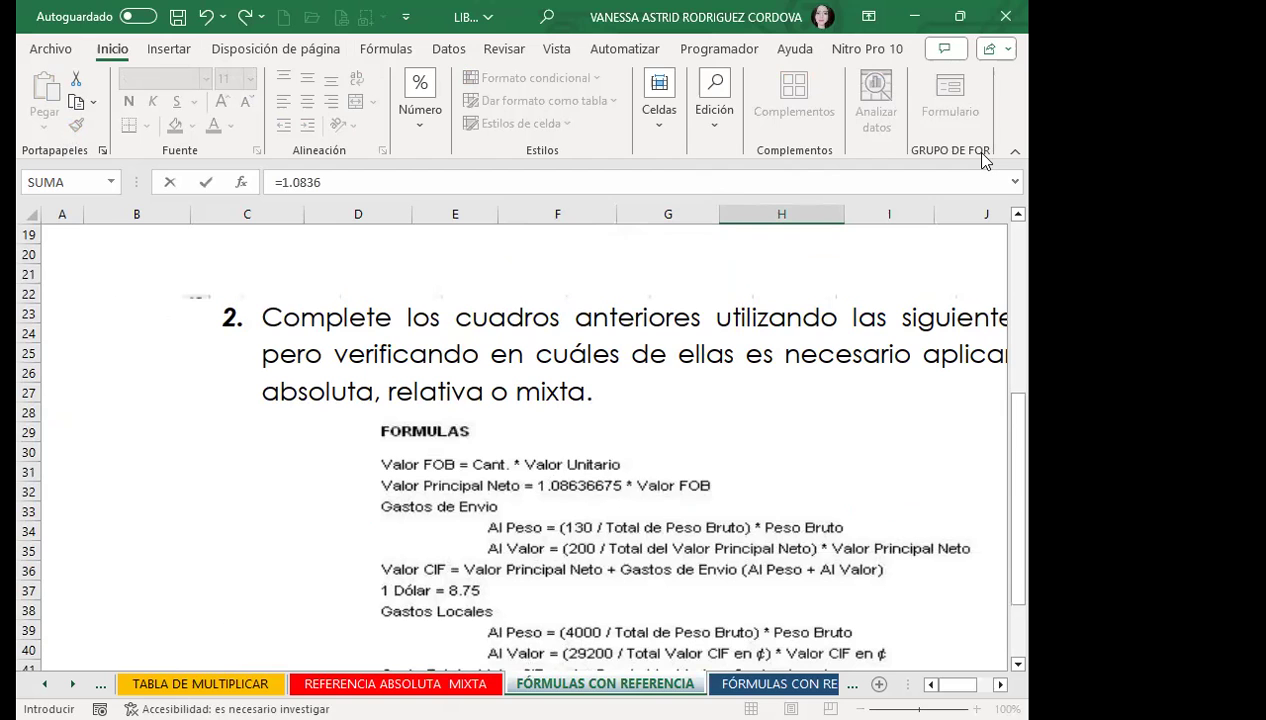
key(Return)
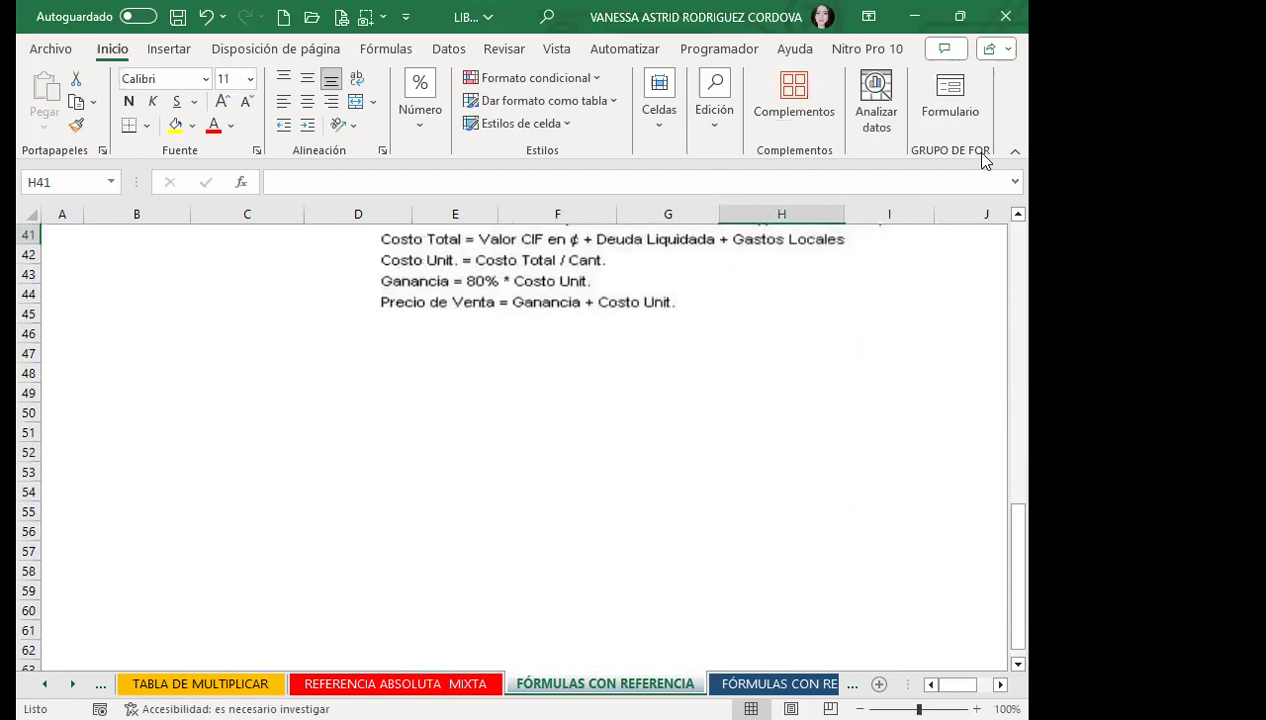
scroll(983, 160, down, 2)
scroll(503, 410, up, 6)
scroll(760, 373, up, 6)
scroll(750, 307, up, 1)
Correct H6 to =1.0836675*G6, removing a stray trailing digit.
click(781, 314)
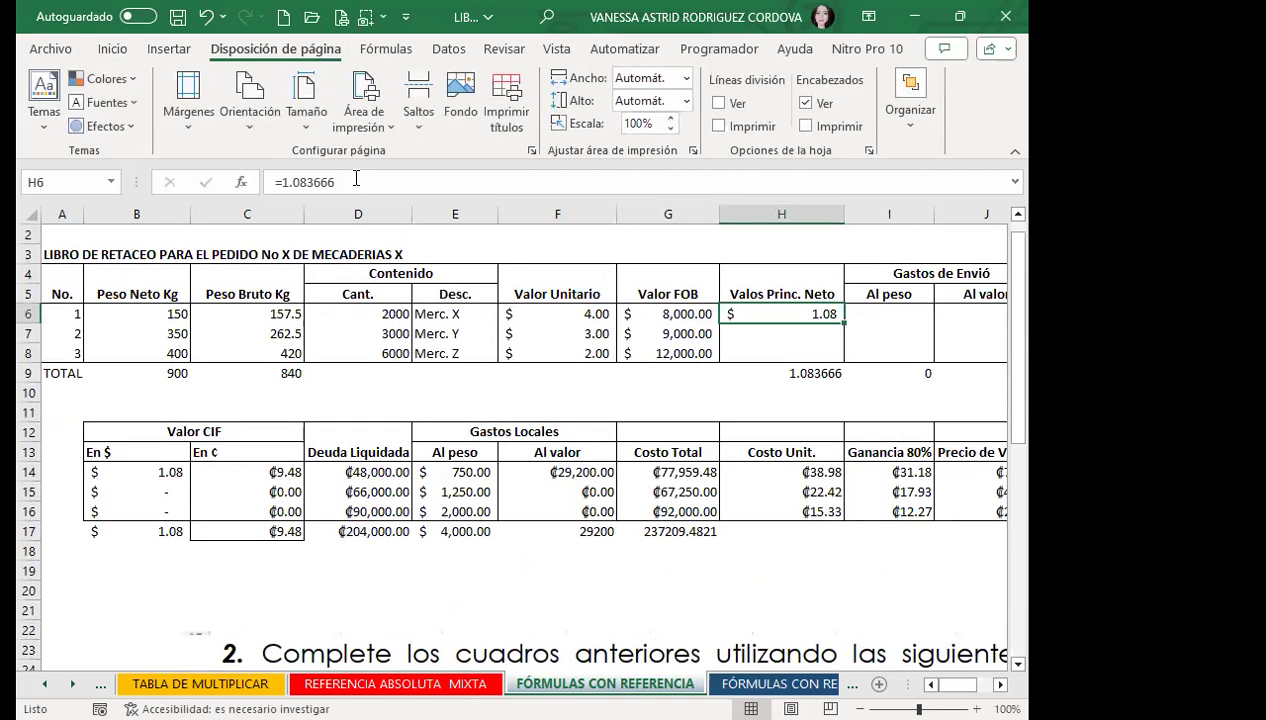
click(356, 180)
scroll(698, 531, down, 3)
scroll(757, 438, down, 3)
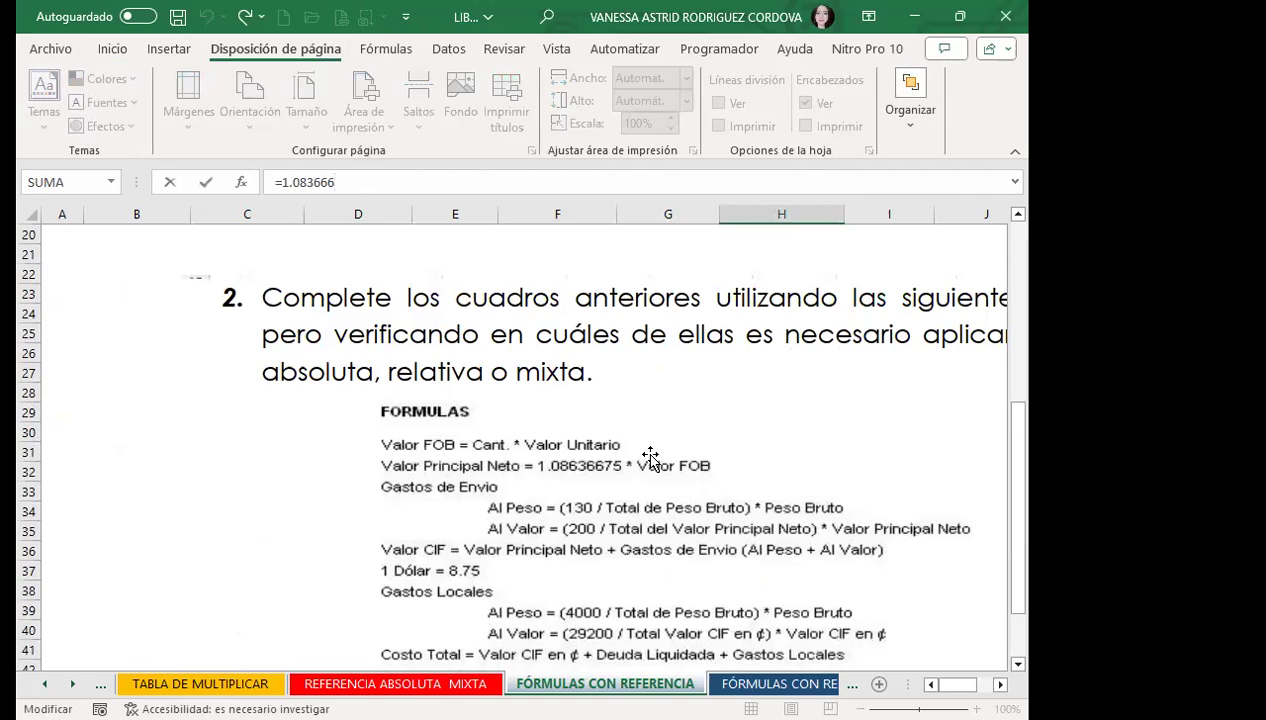
key(BackSpace)
text(75*)
scroll(751, 443, up, 4)
scroll(700, 390, up, 2)
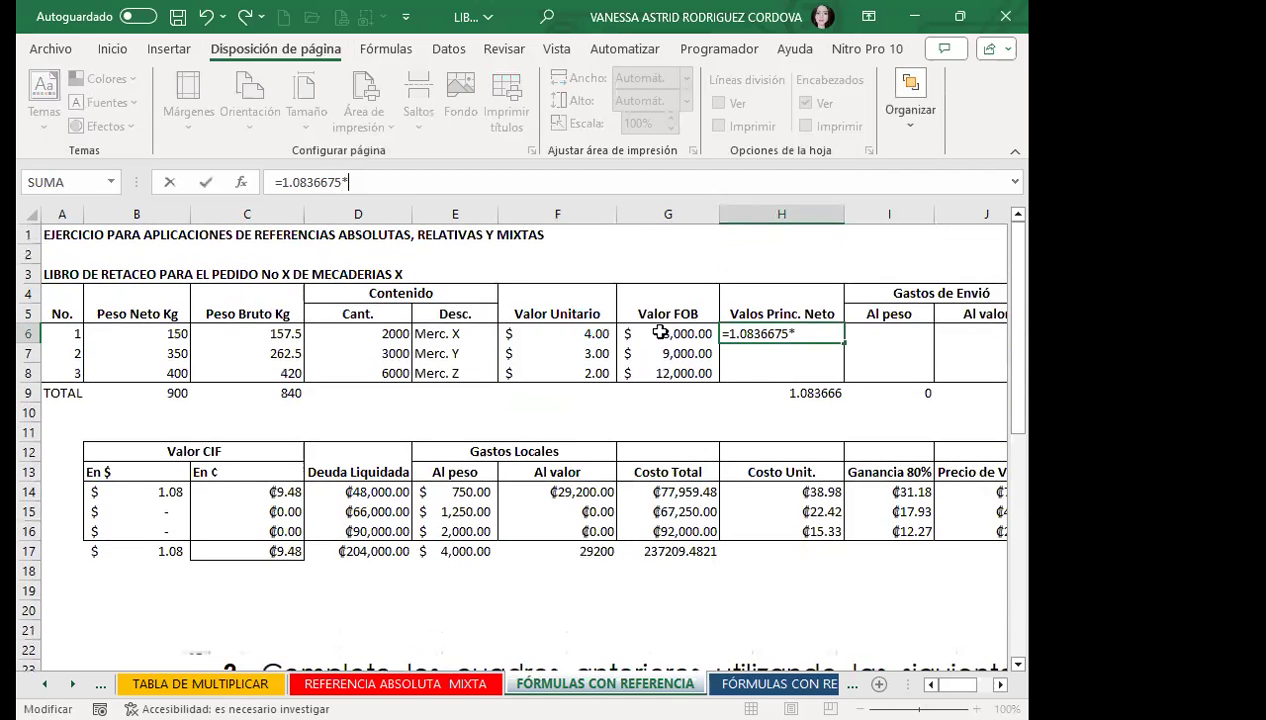
click(661, 333)
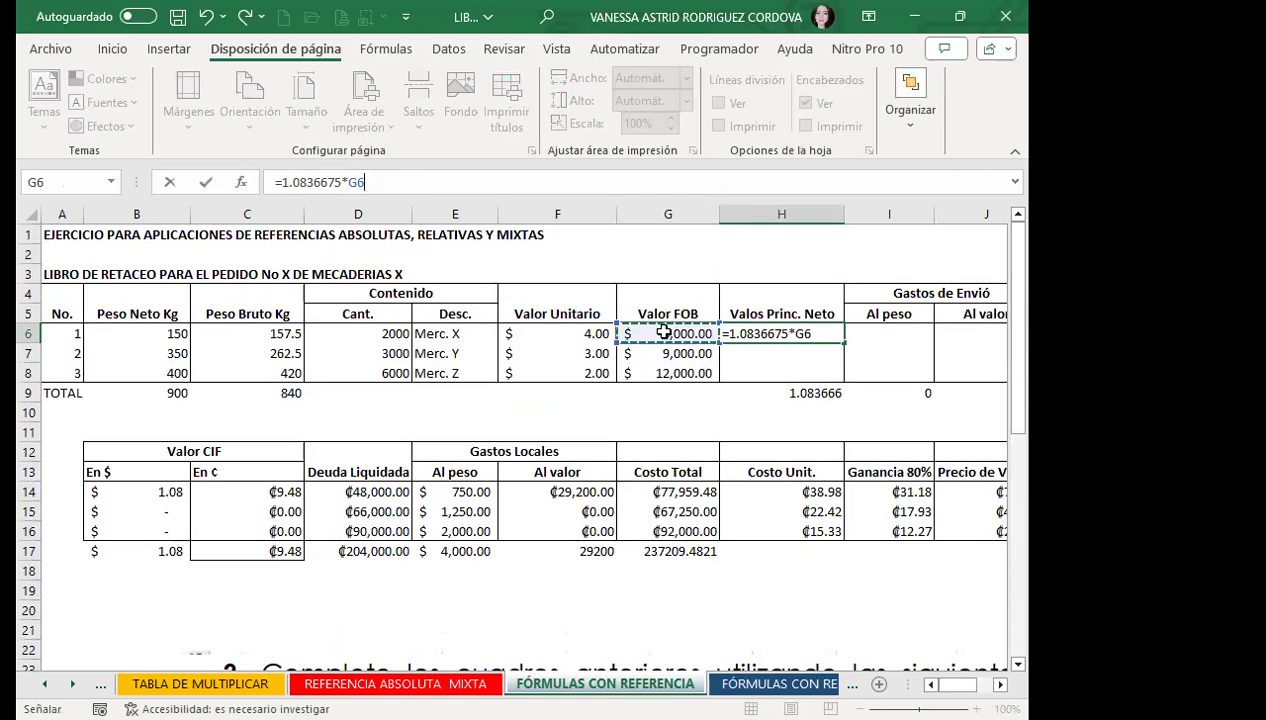
key(Return)
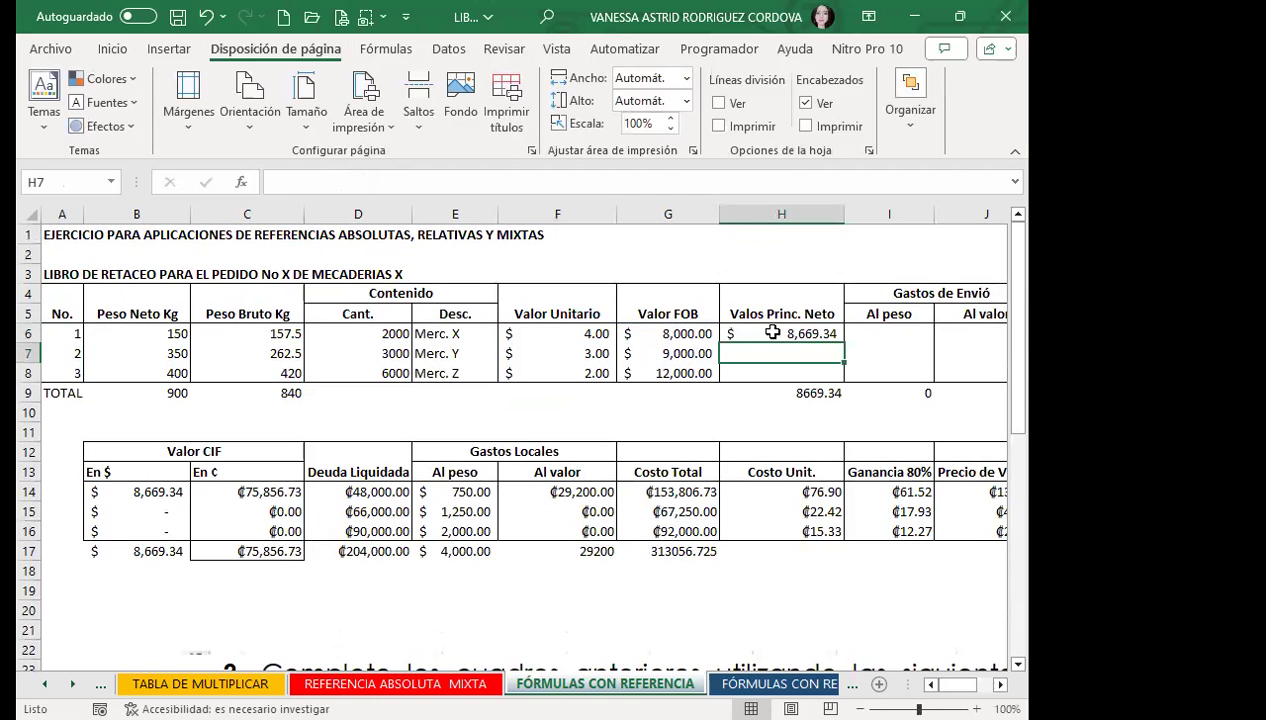
Fill H6 down to H8 and apply the Valor FOB currency format to H6:H8.
click(773, 333)
drag(846, 345, 778, 376)
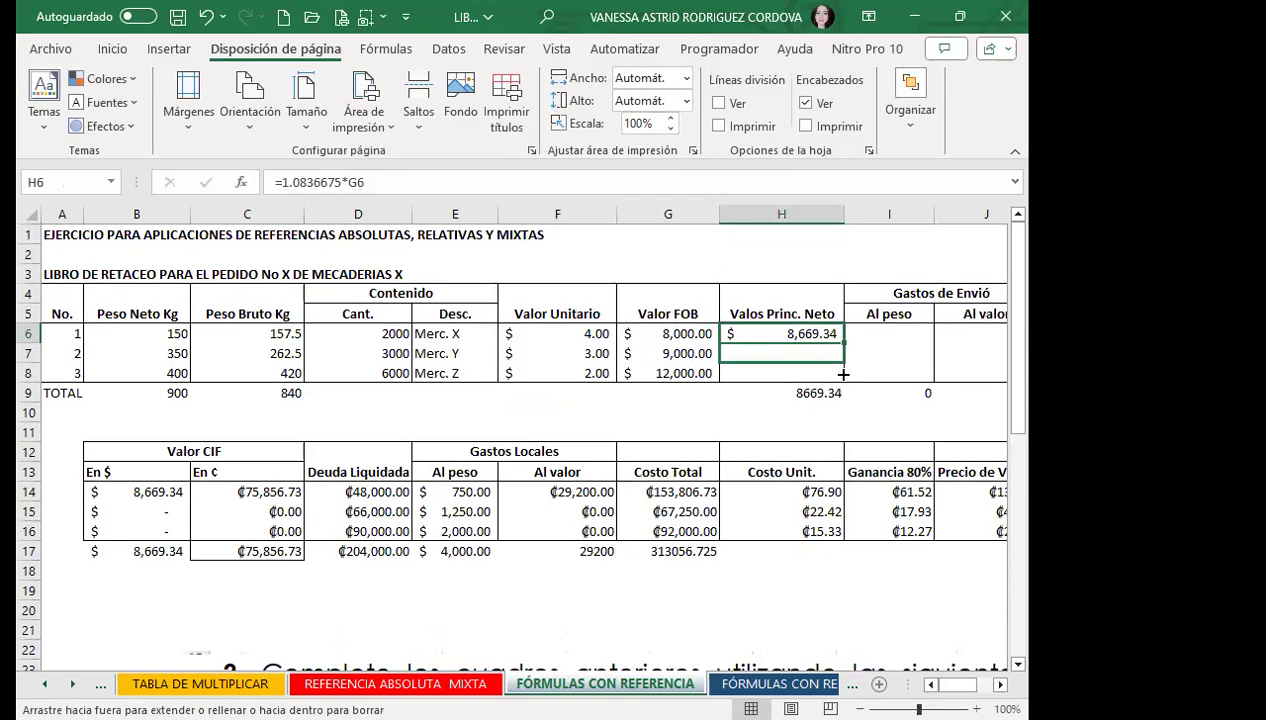
drag(668, 337, 652, 372)
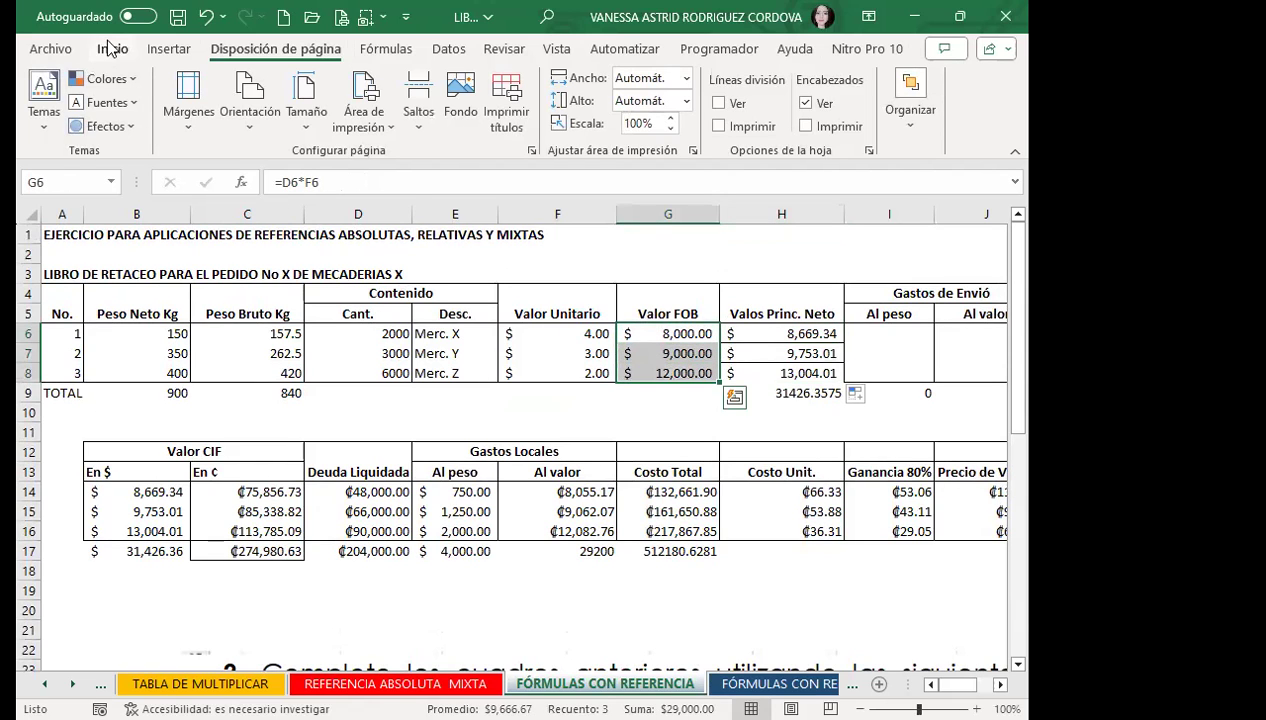
click(112, 48)
click(75, 125)
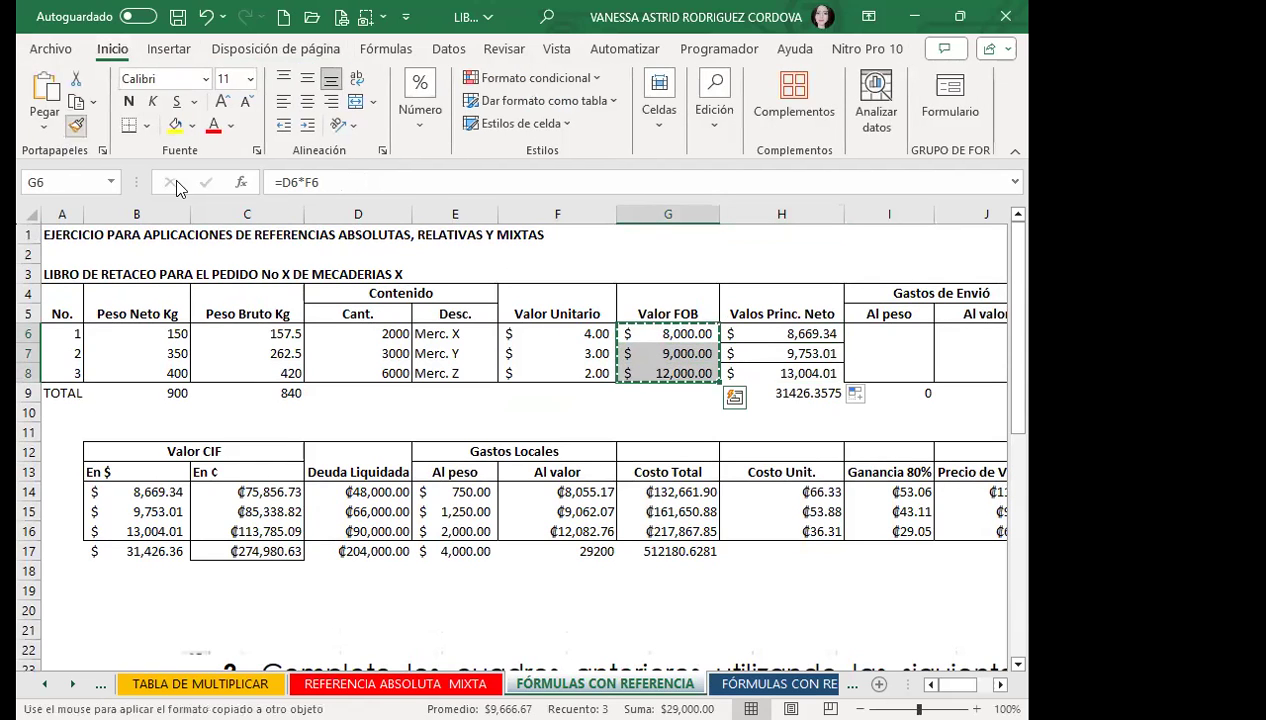
drag(736, 334, 736, 373)
click(736, 334)
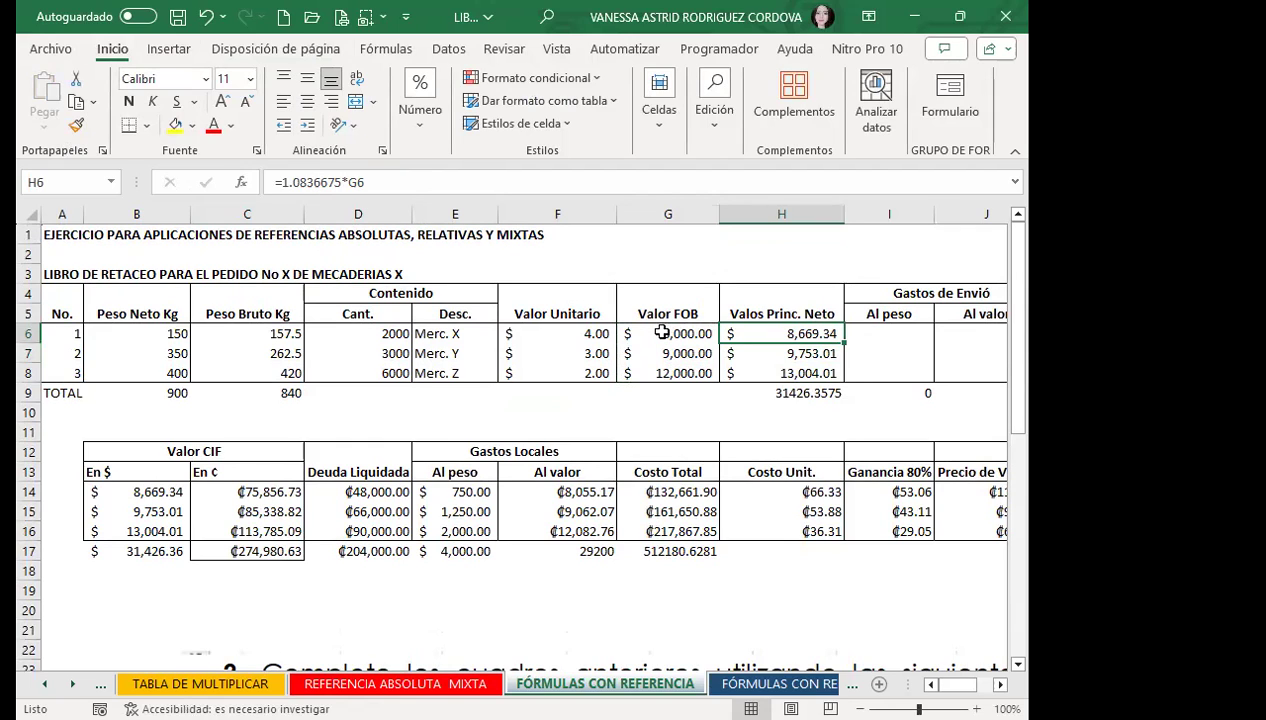
Start the Al peso formula in I6 as =(130/C9).
click(885, 330)
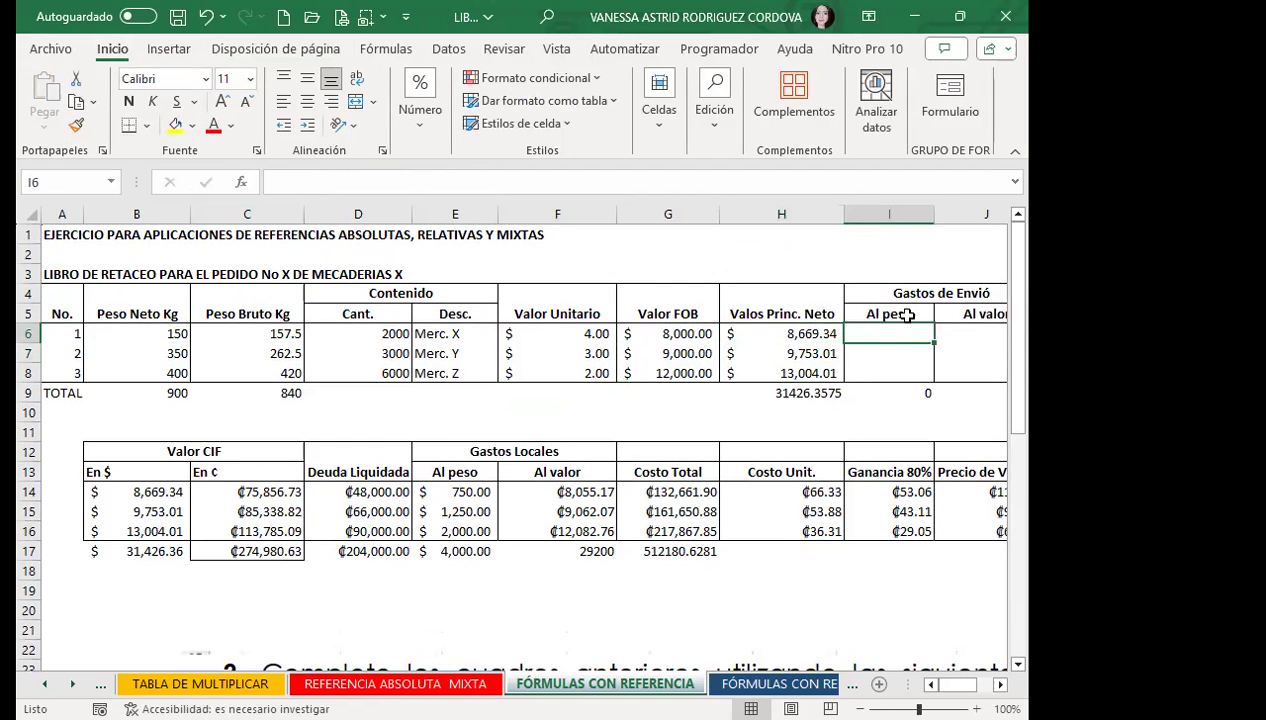
text(=)
scroll(650, 525, down, 4)
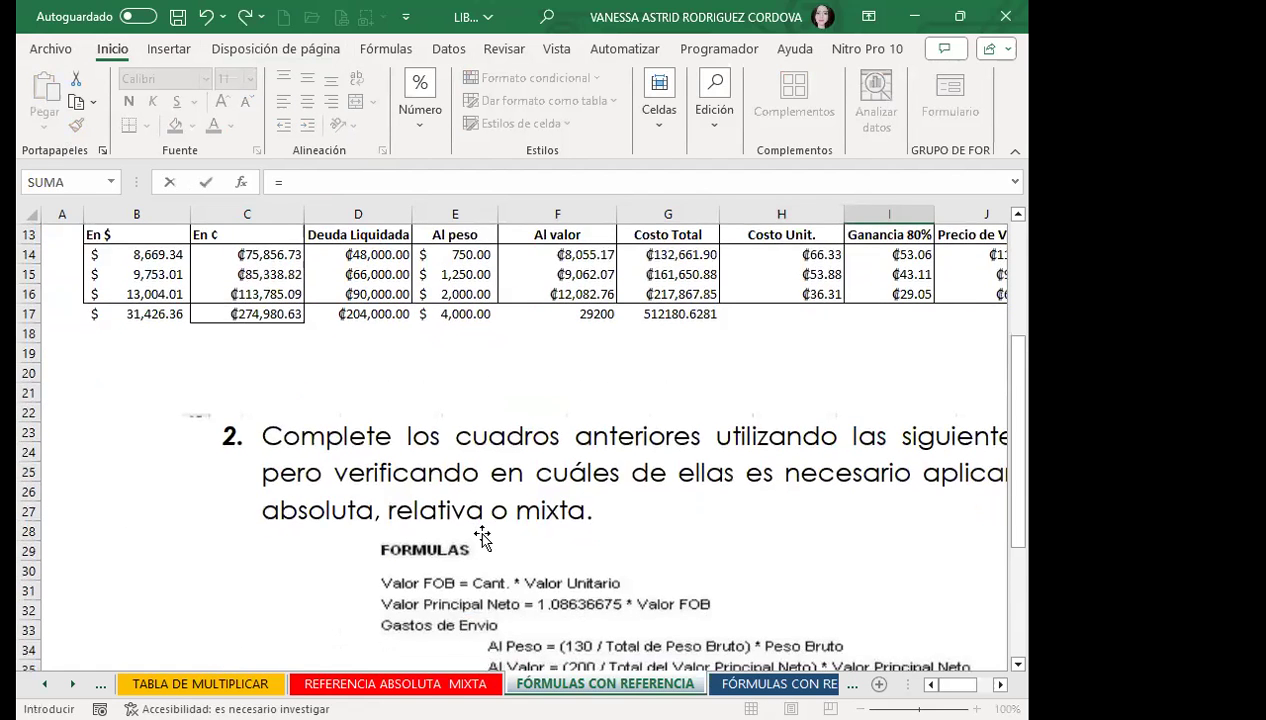
scroll(482, 537, down, 1)
scroll(480, 540, down, 1)
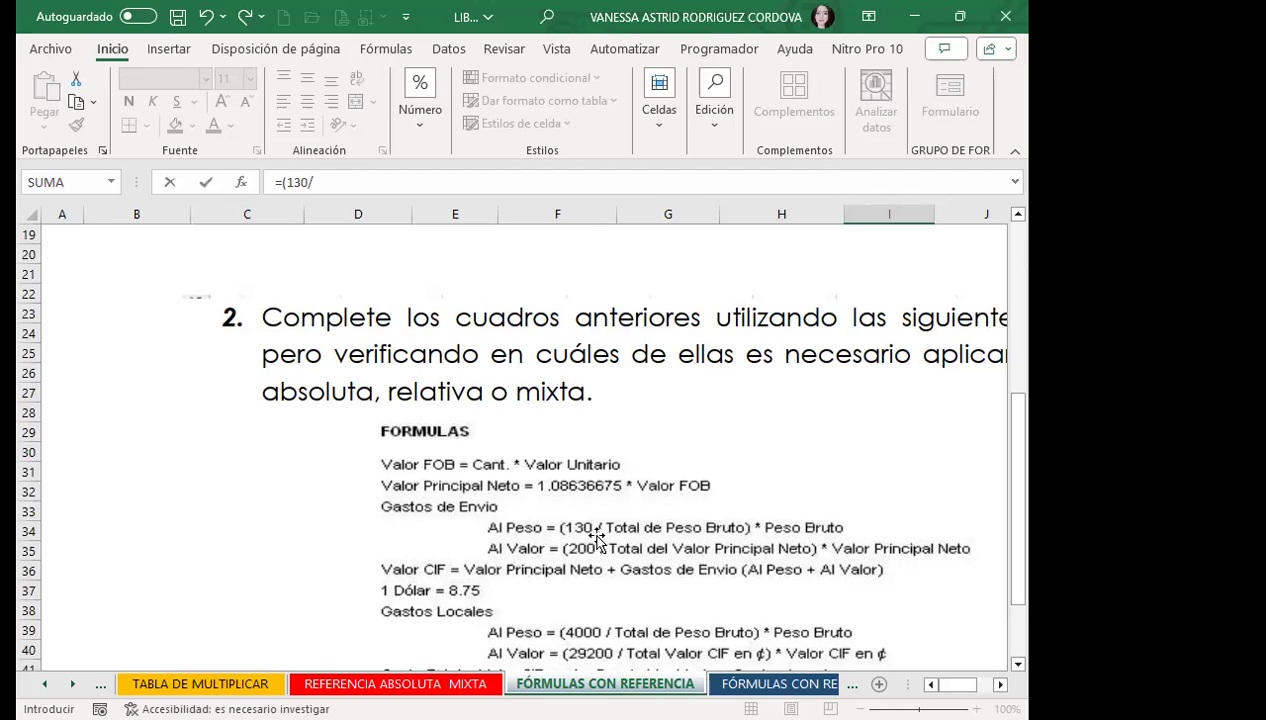
scroll(441, 452, up, 3)
scroll(283, 428, up, 3)
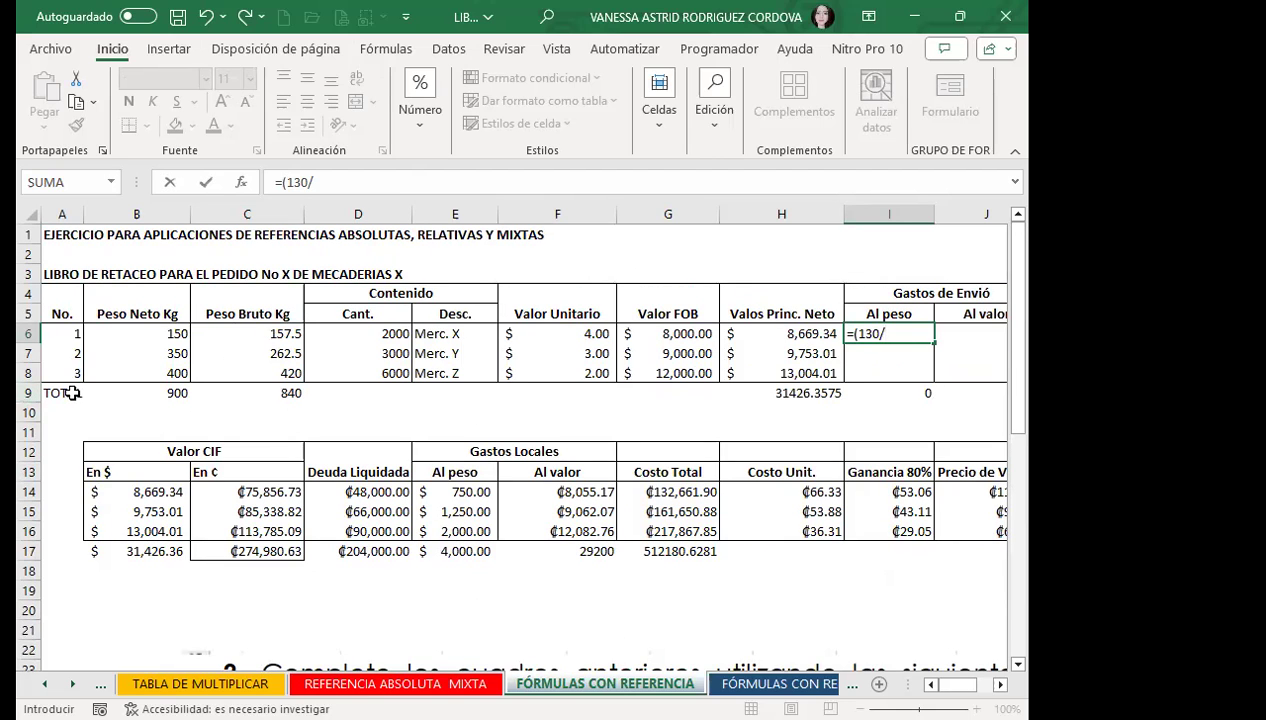
click(248, 390)
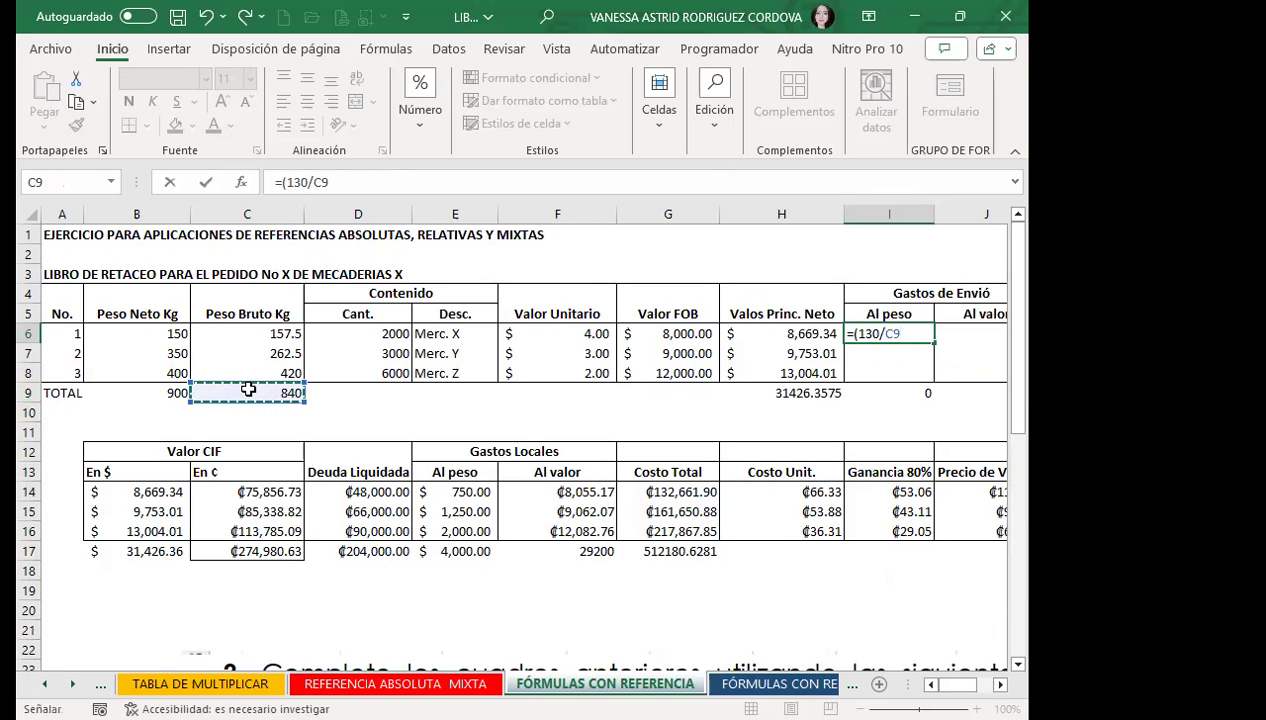
text())
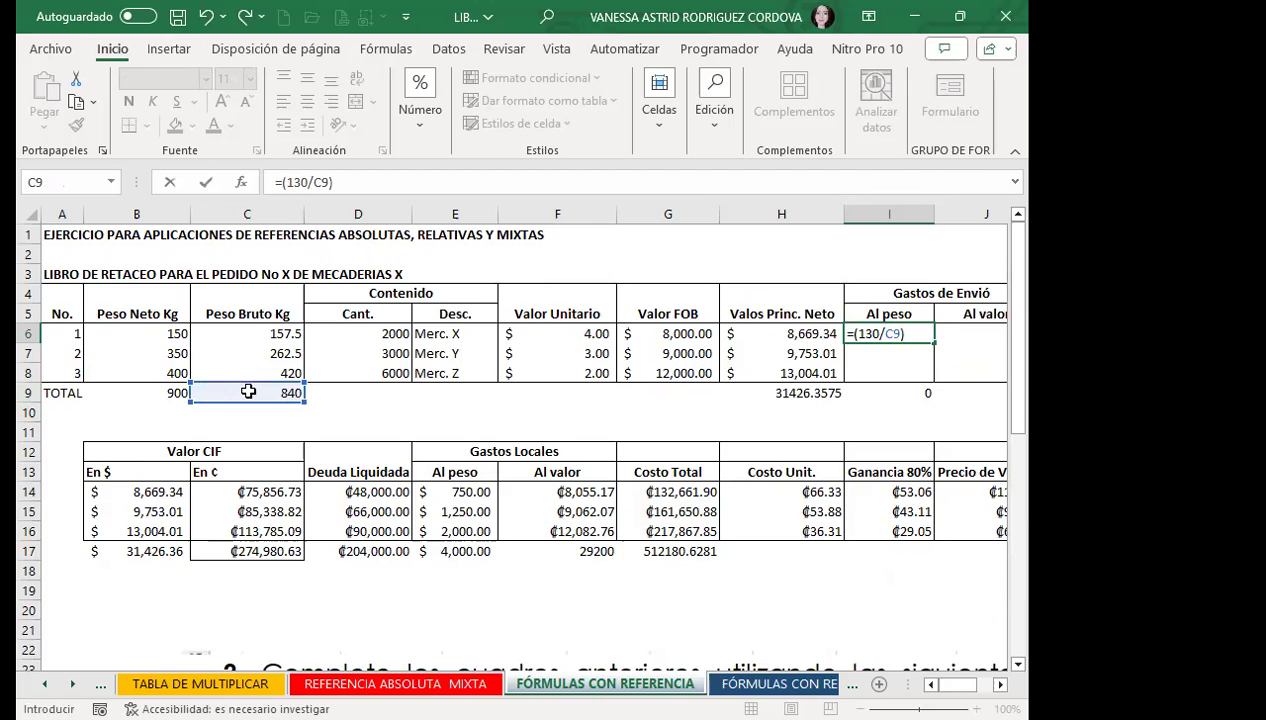
Multiply by the first item's gross weight, making I6 read =(130/C9)*C6.
scroll(571, 496, down, 4)
scroll(590, 545, down, 2)
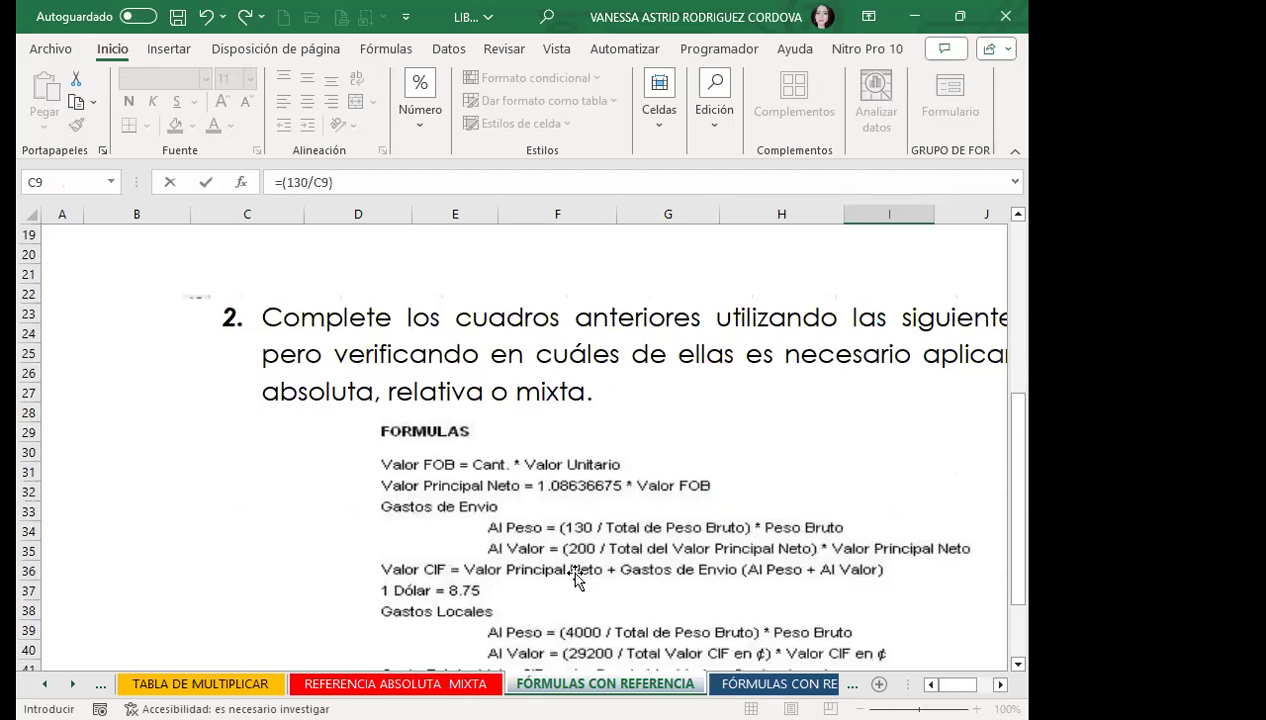
scroll(600, 480, up, 3)
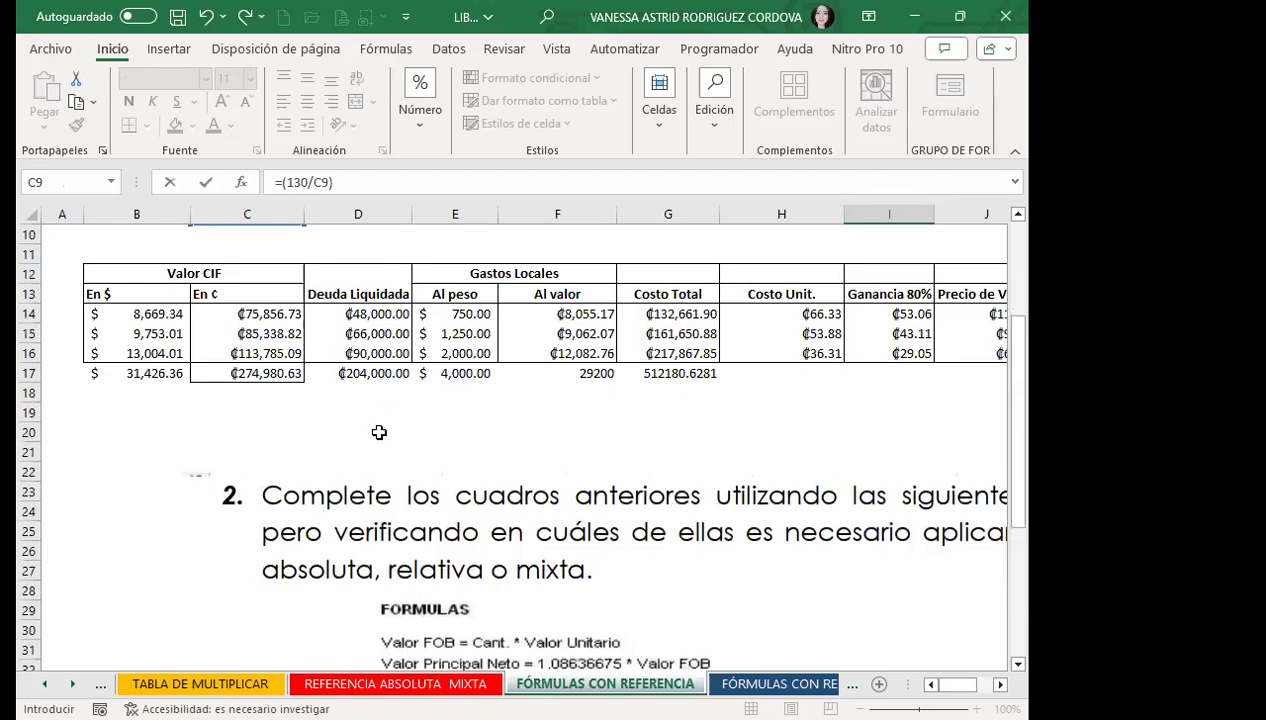
scroll(373, 412, up, 3)
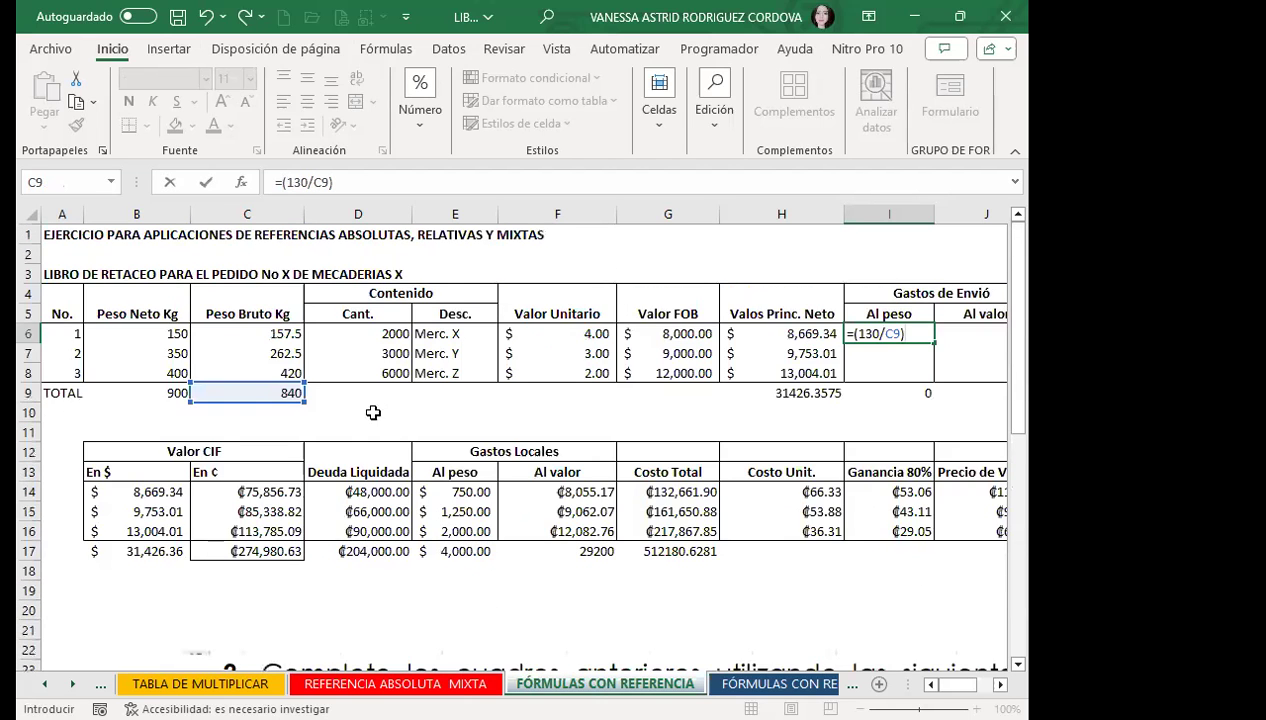
click(280, 333)
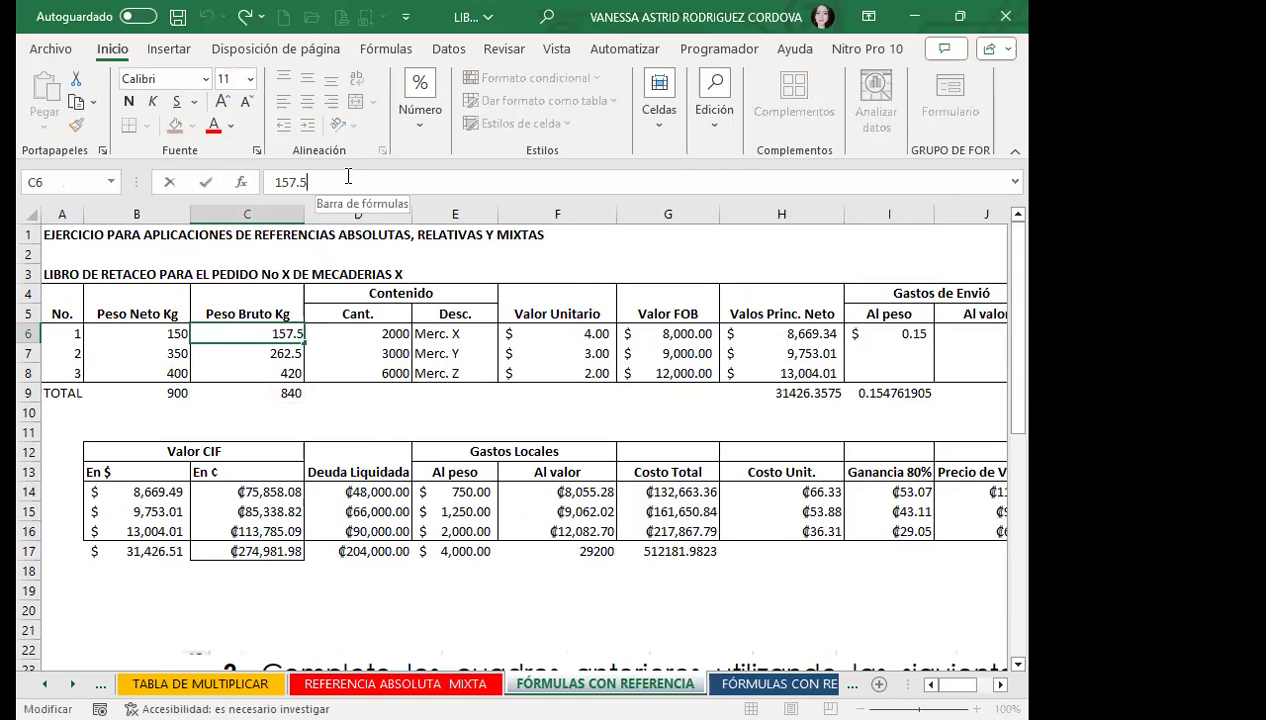
click(861, 333)
text(=(130/C9)
click(348, 181)
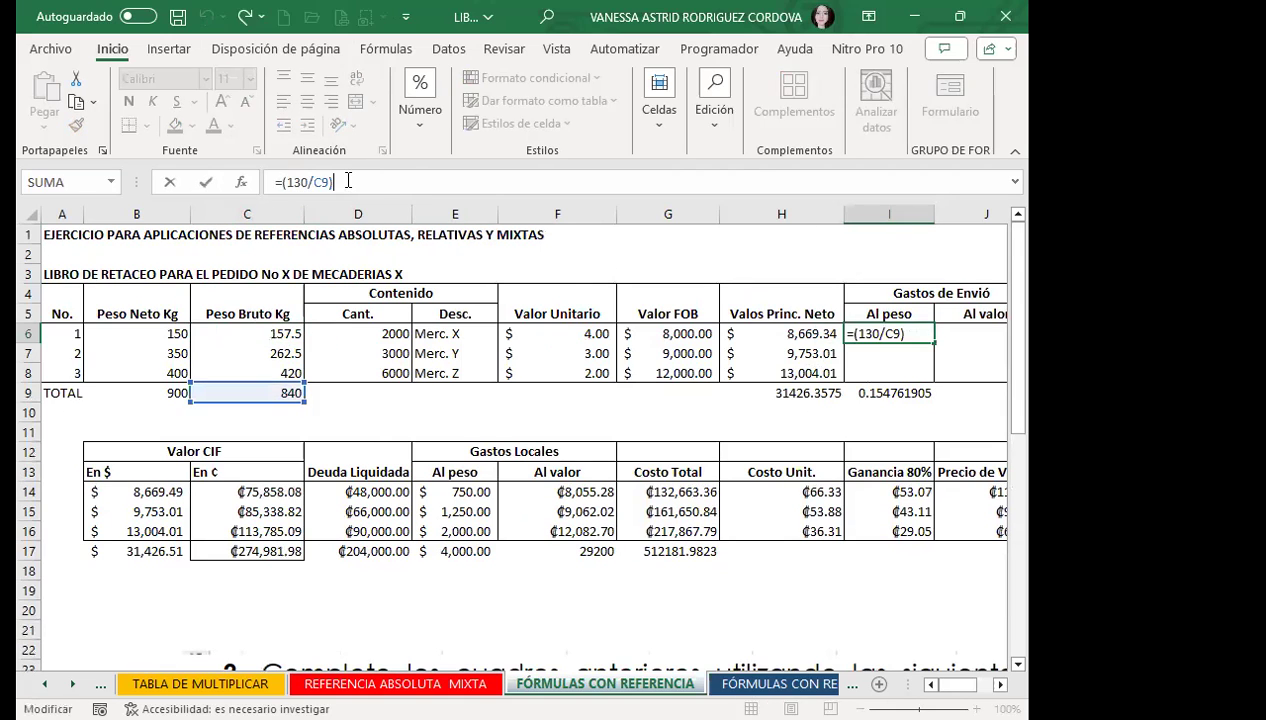
text(*)
click(255, 333)
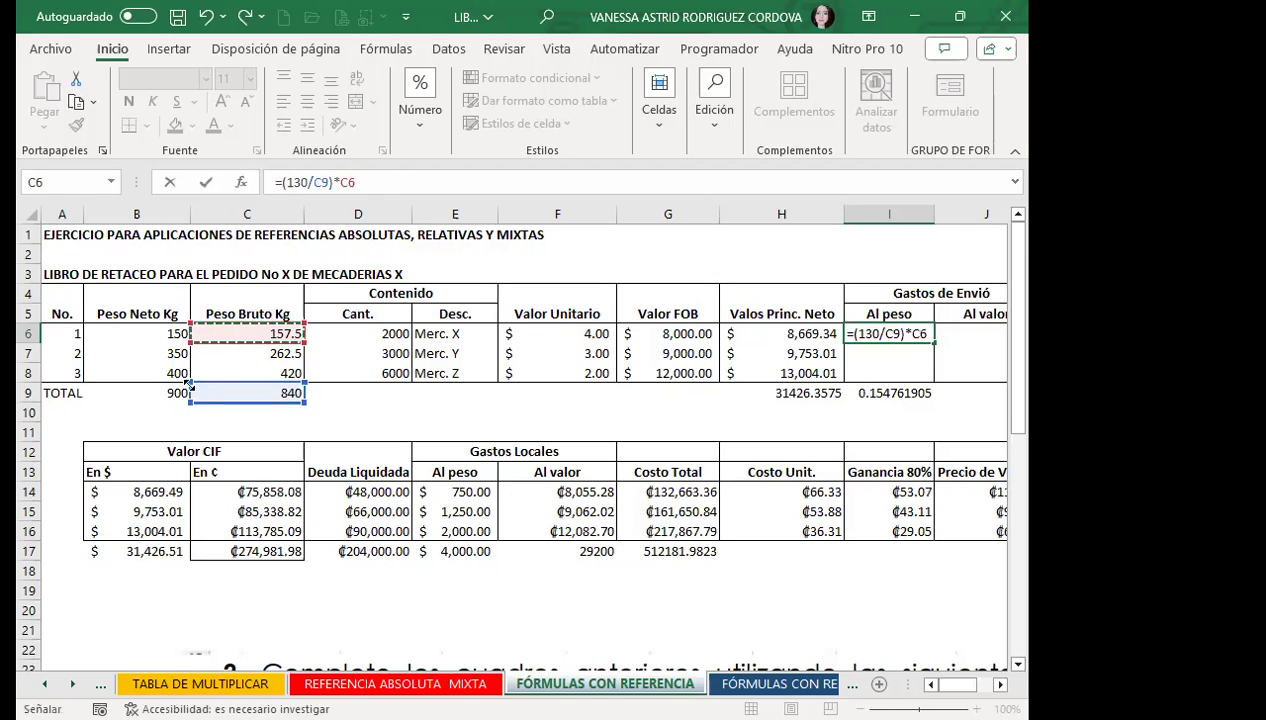
Lock the references so I6 becomes =(130/$C$9)*$C6.
click(330, 177)
key(F4)
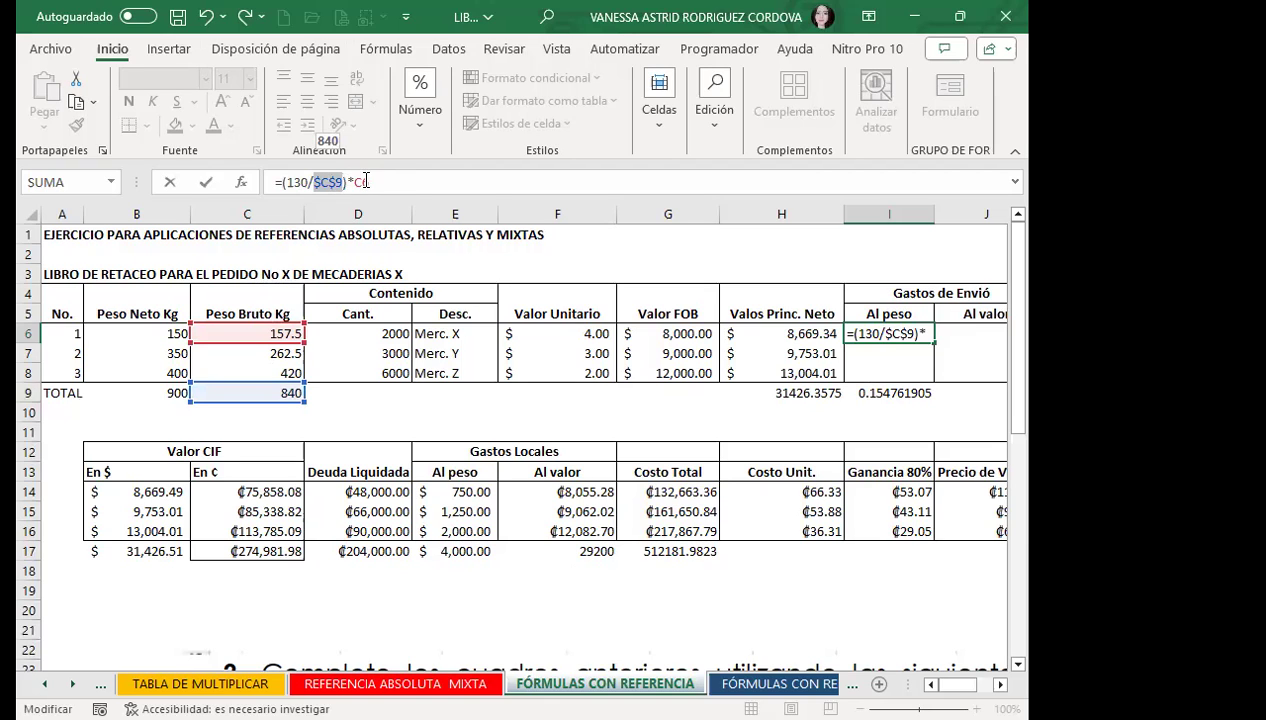
click(366, 180)
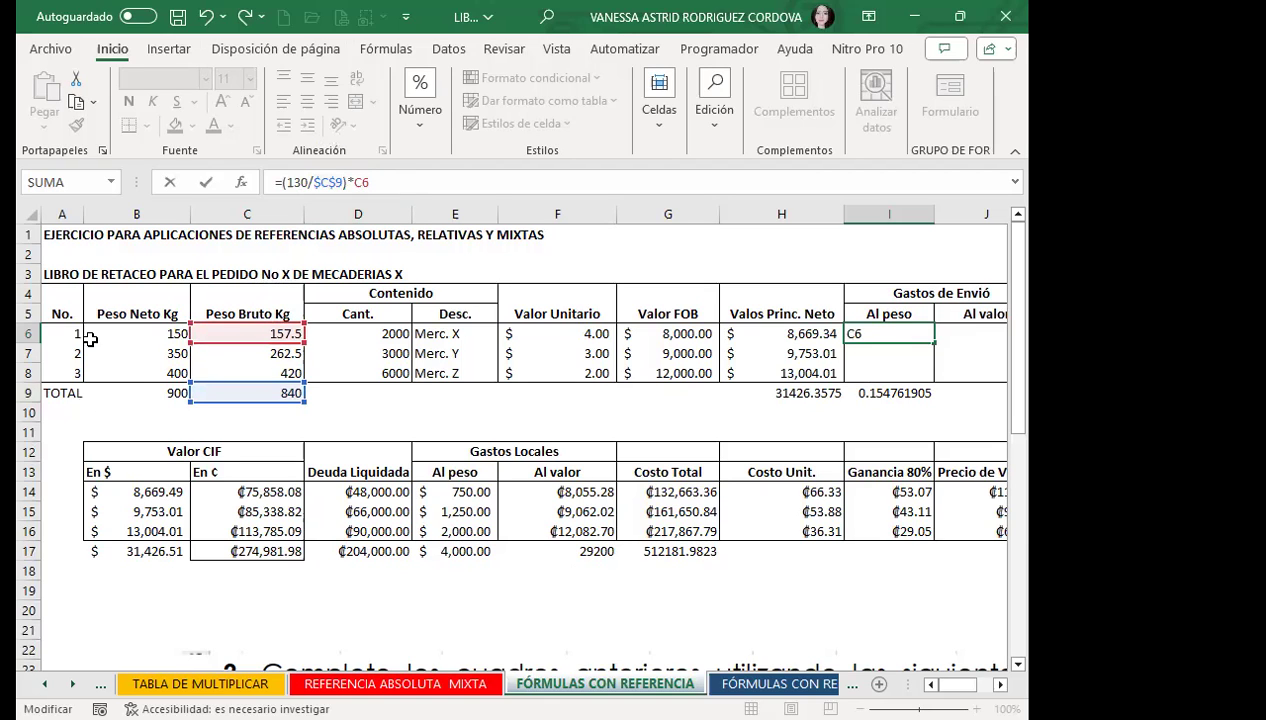
key(F4)
key(F4)
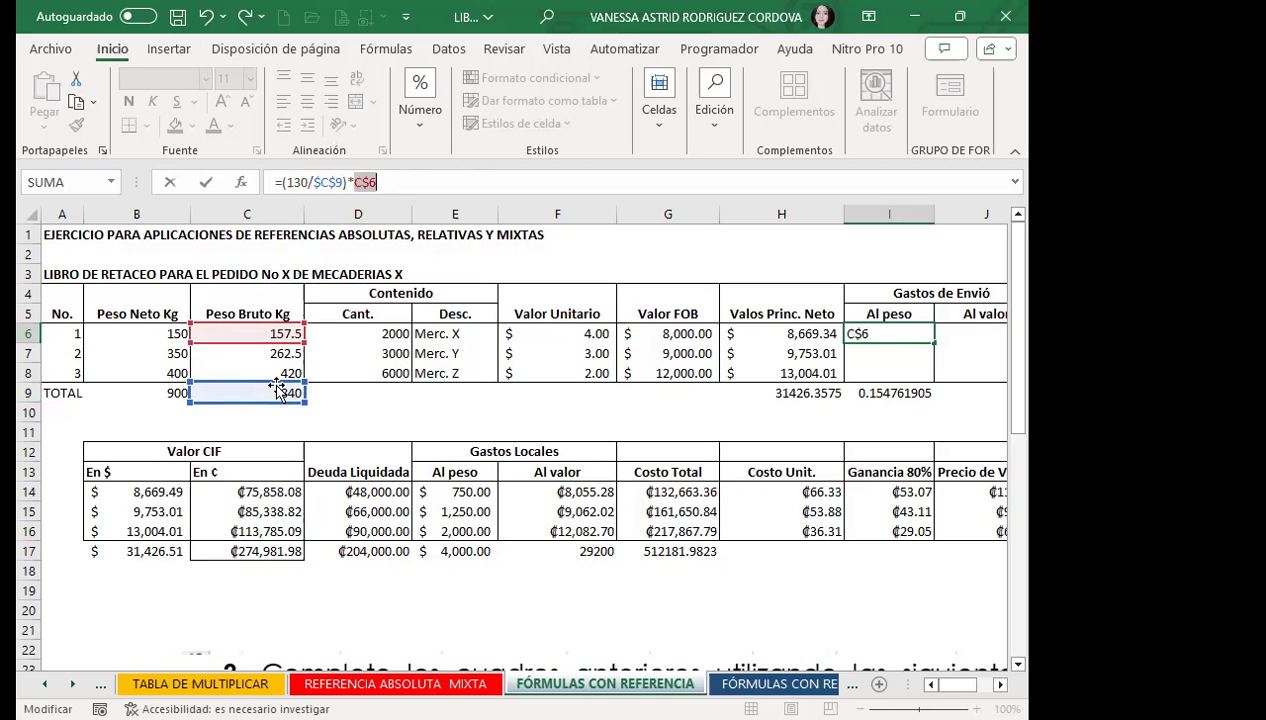
key(F4)
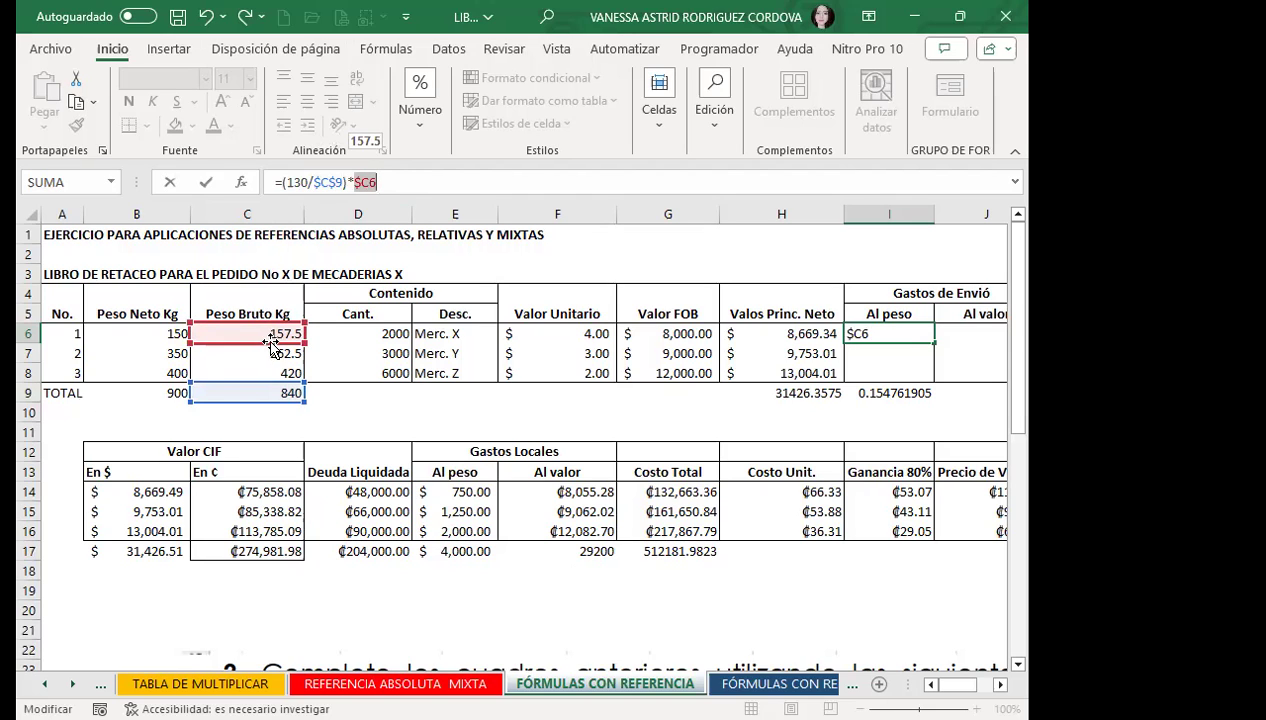
key(Return)
Fill I6 down to I8 and apply the Valor Princ. Neto dollar format to I6:I8.
click(890, 340)
drag(934, 344, 934, 381)
click(787, 335)
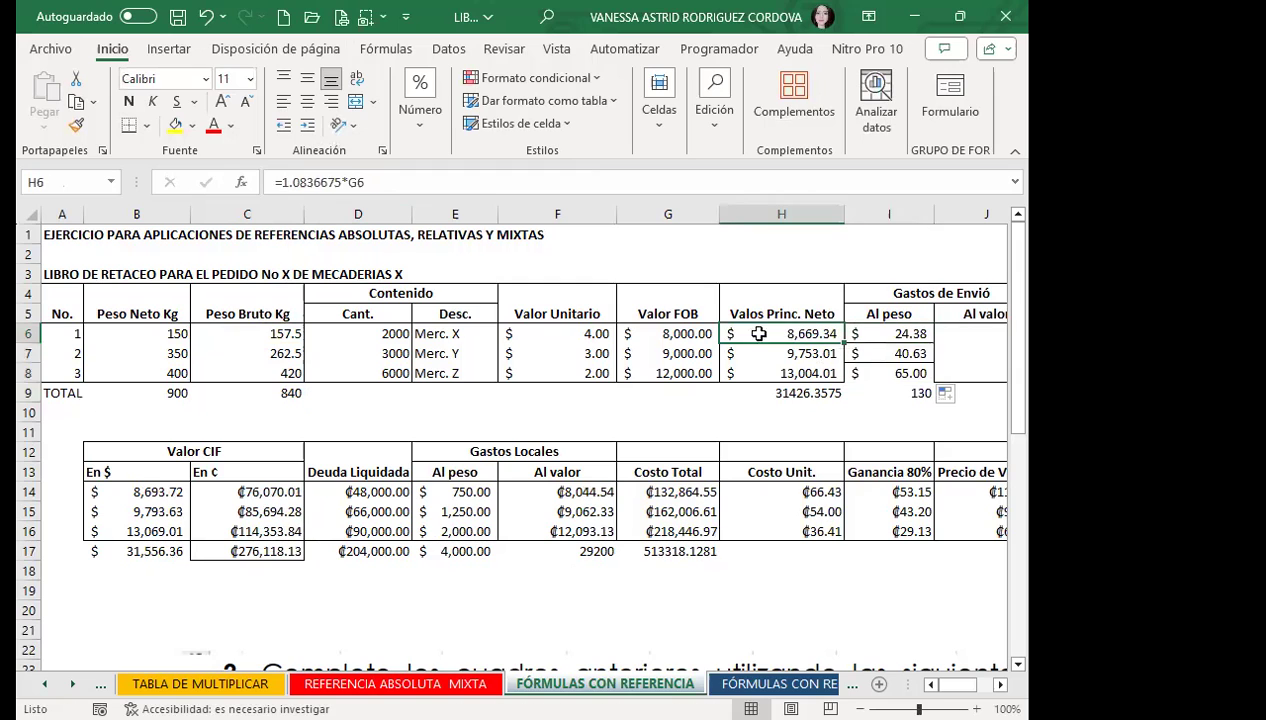
click(76, 124)
drag(872, 335, 868, 373)
click(785, 334)
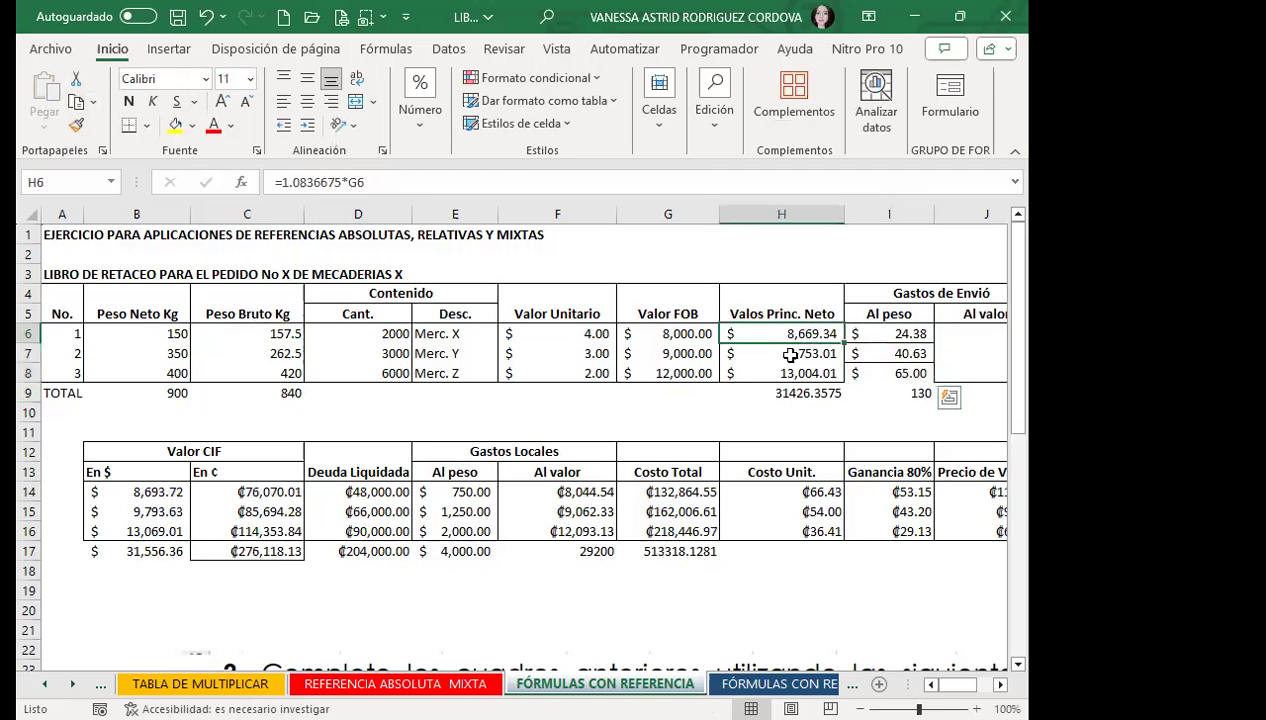
drag(790, 354, 795, 374)
click(76, 124)
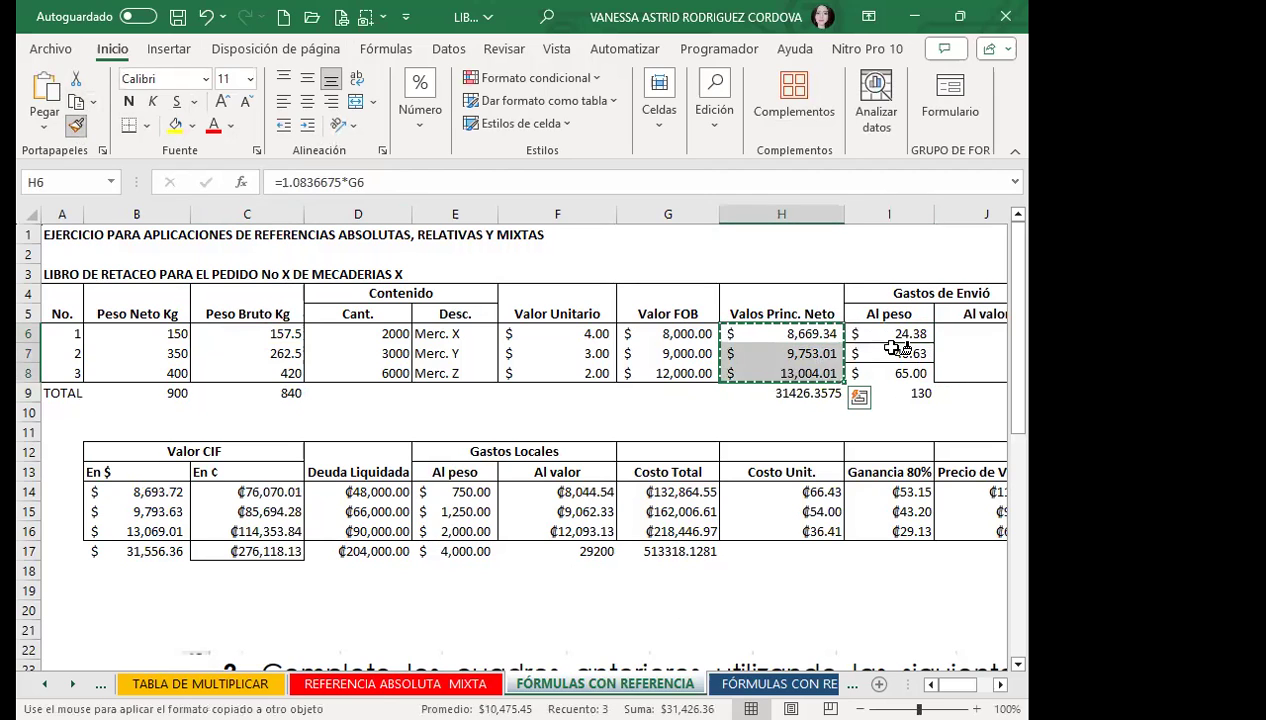
drag(872, 334, 875, 374)
Start Al valor cell J6 as 200 divided by the absolute total $H$9.
click(953, 330)
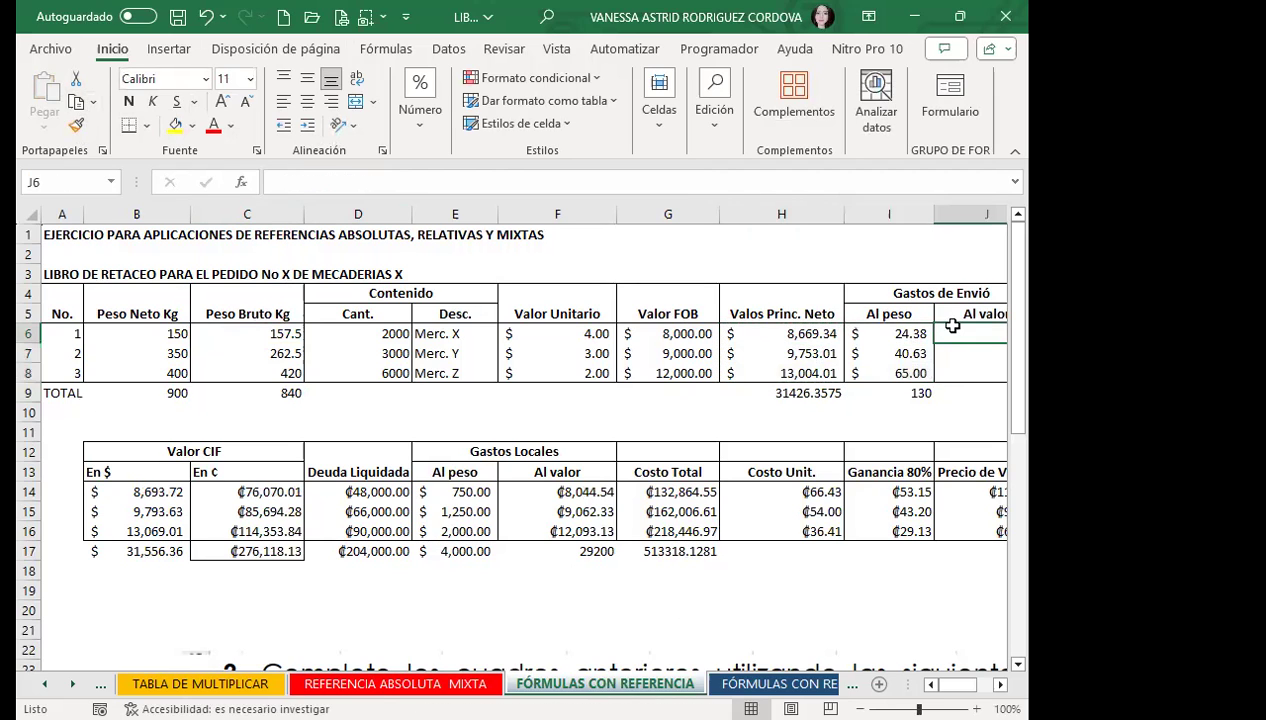
text(?)
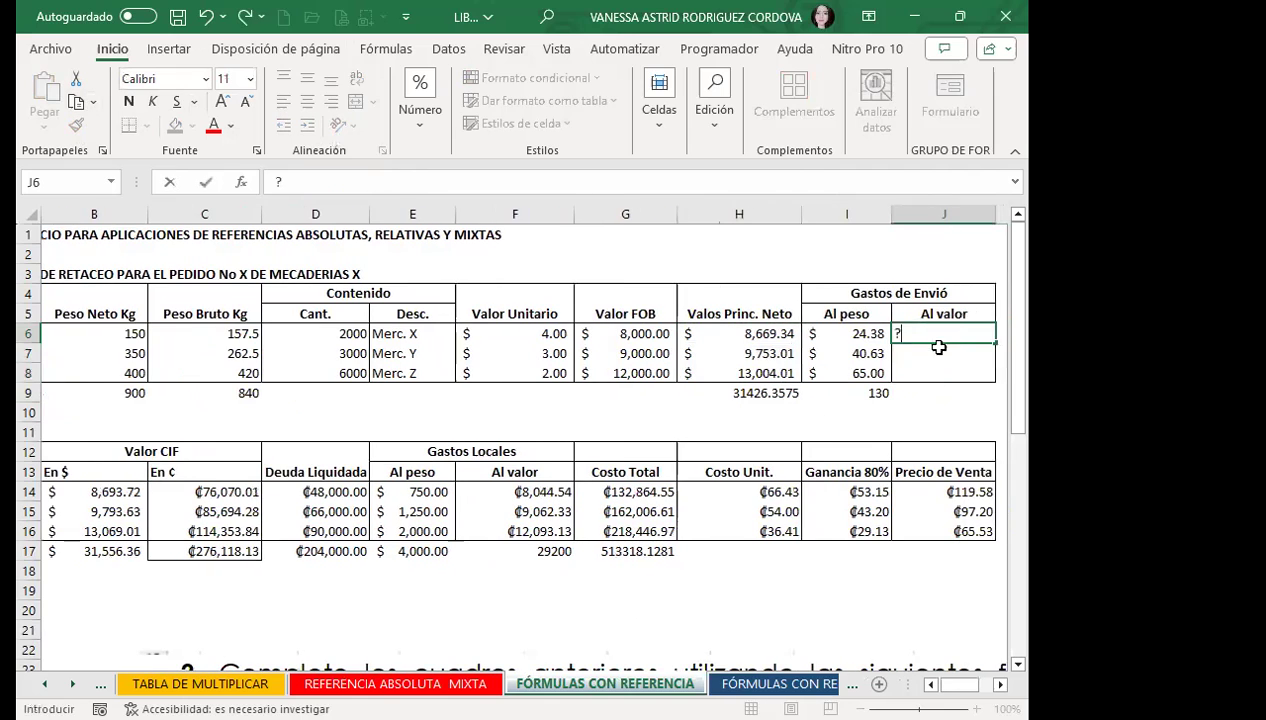
text(=)
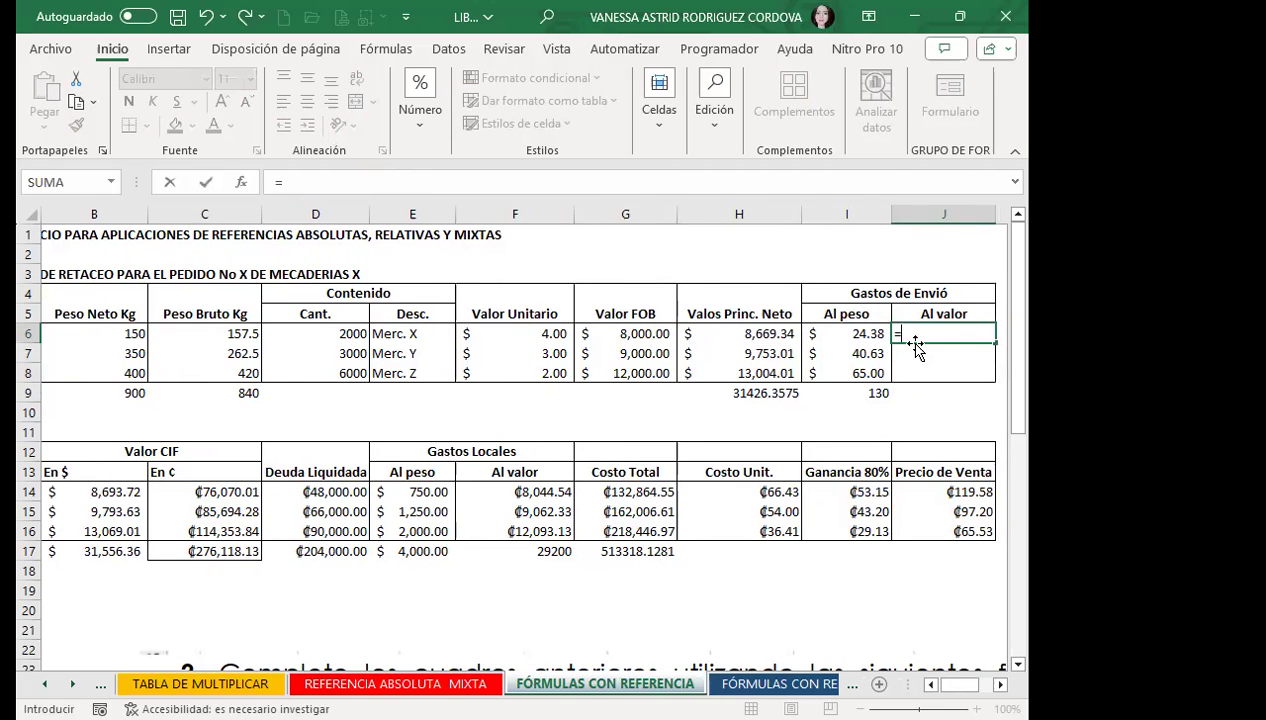
scroll(400, 530, down, 2)
scroll(430, 560, down, 4)
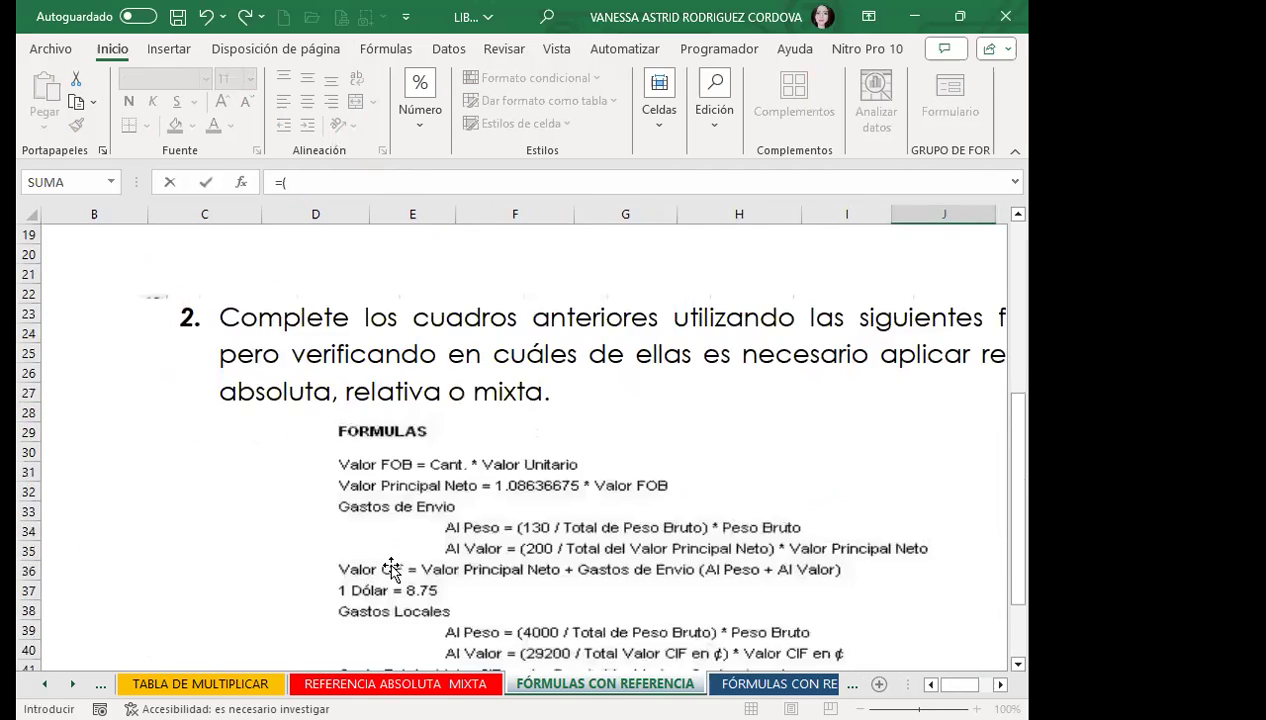
scroll(422, 542, down, 2)
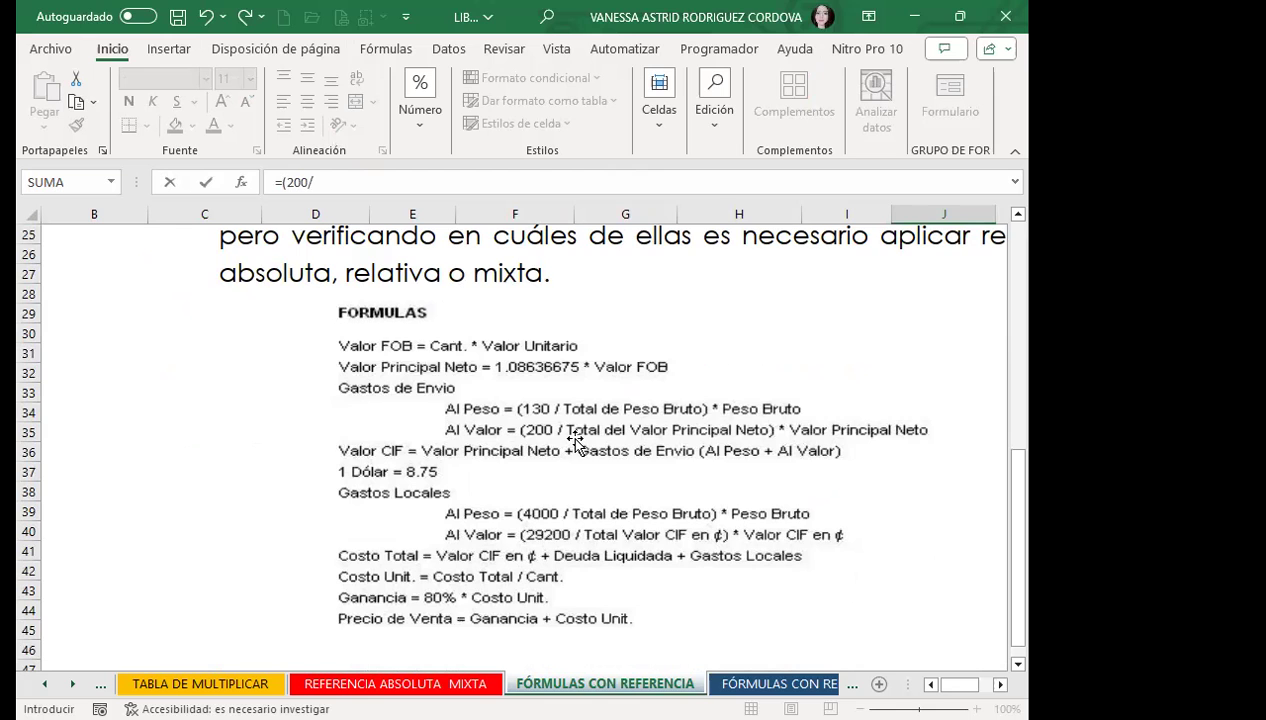
scroll(695, 430, up, 1)
scroll(695, 418, up, 6)
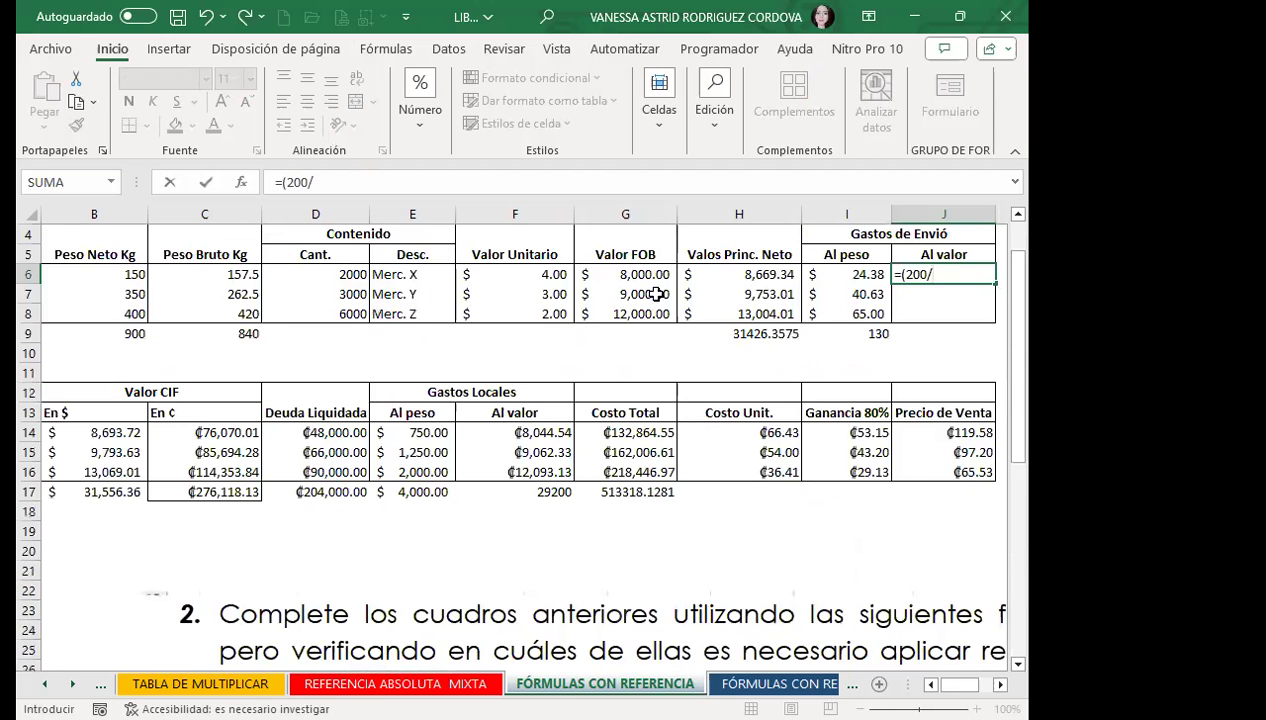
scroll(743, 322, up, 1)
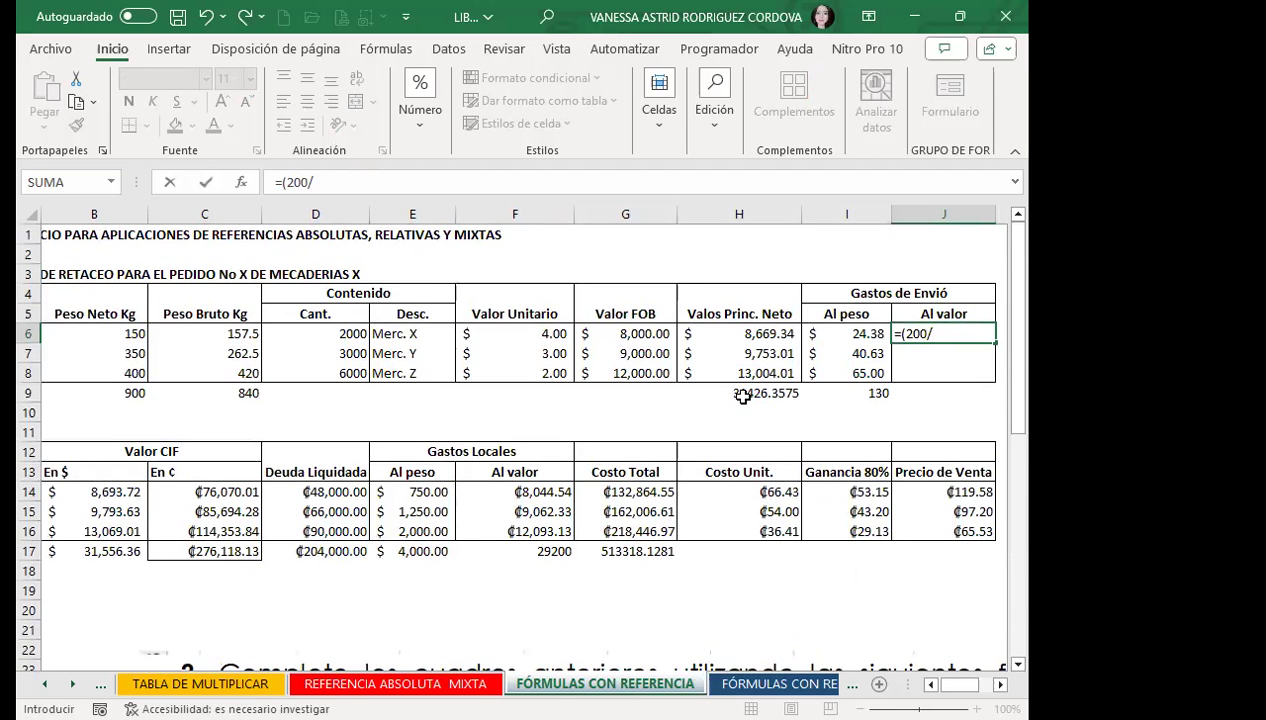
click(740, 395)
key(F4)
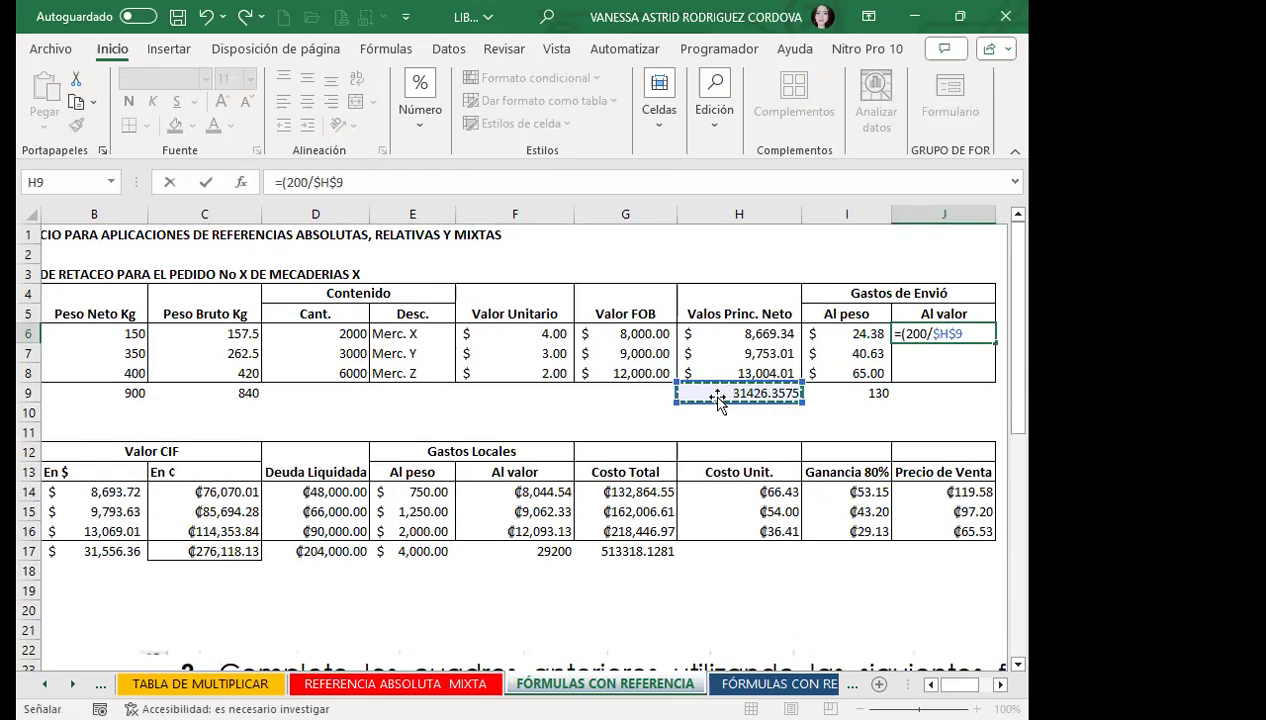
Multiply by the first item's net value H6, giving $55.17.
text()*)
scroll(675, 556, down, 3)
scroll(675, 556, down, 3)
scroll(663, 490, down, 1)
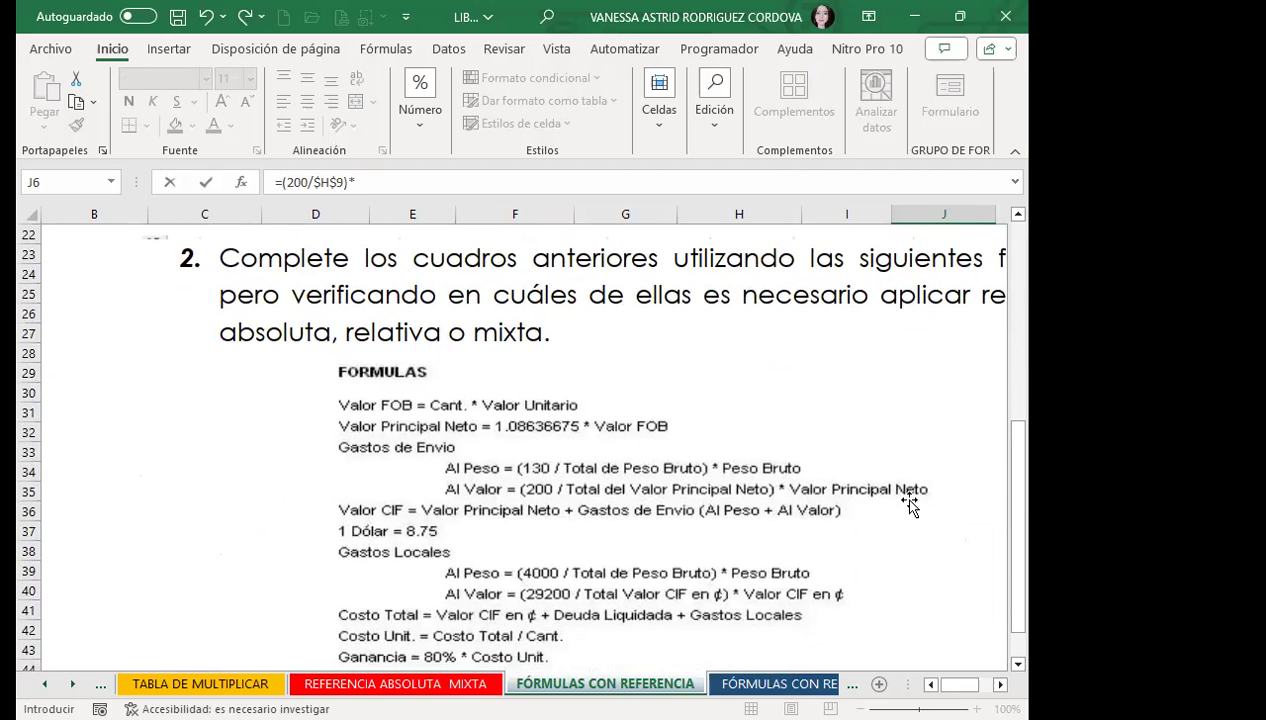
scroll(860, 475, up, 2)
scroll(811, 444, up, 5)
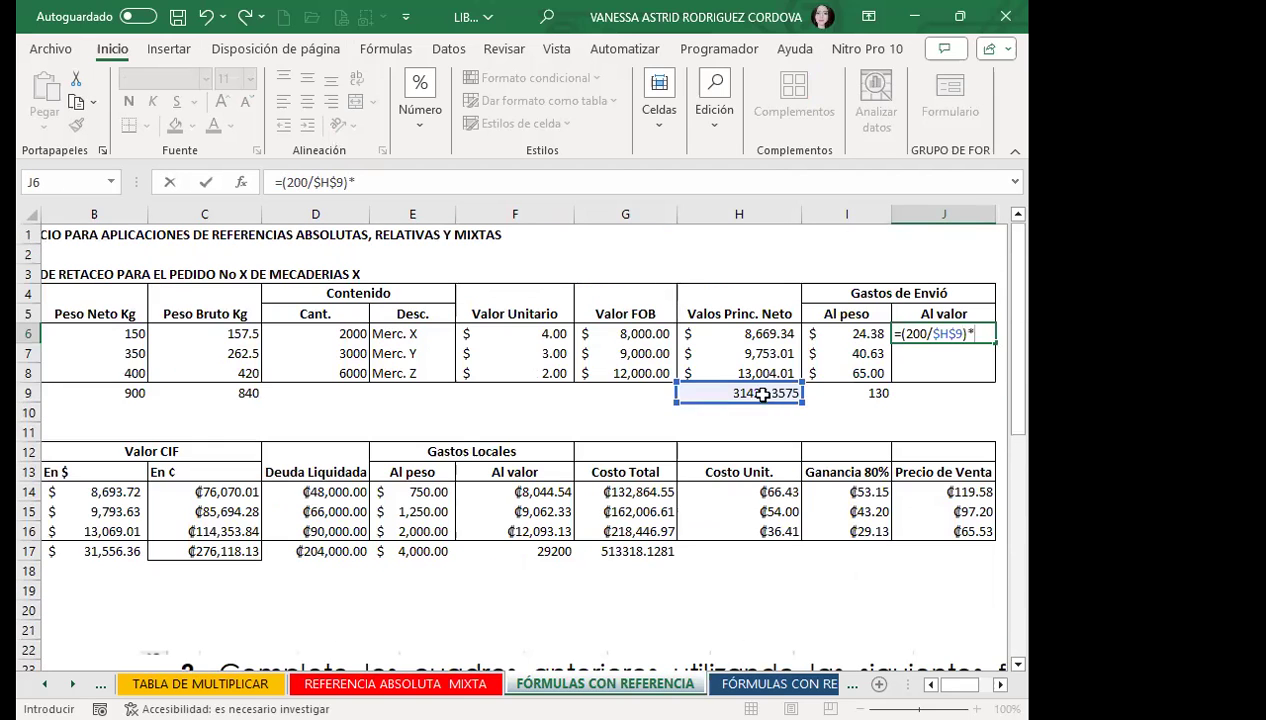
click(752, 335)
key(F4)
key(F4)
key(F4)
key(Return)
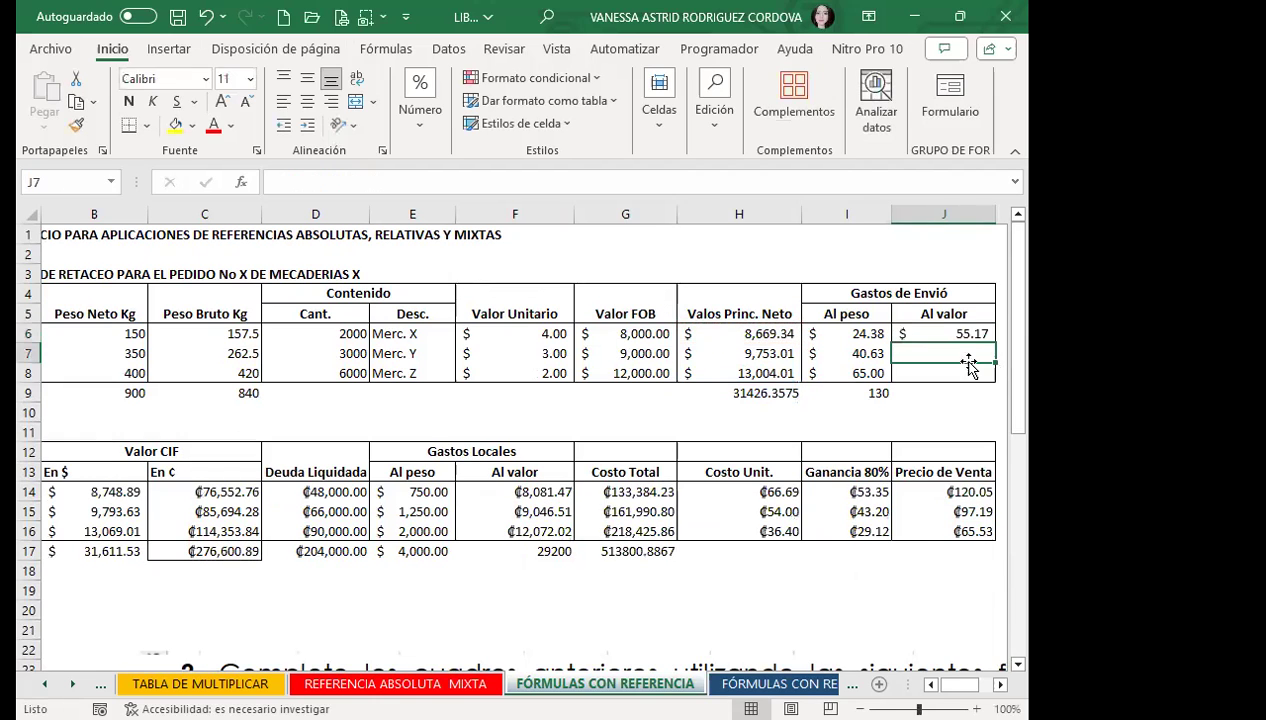
Fill =(200/$H$9)*$H6 down to J8 and copy Al peso's dollar format onto J6:J8.
click(945, 336)
drag(997, 344, 995, 382)
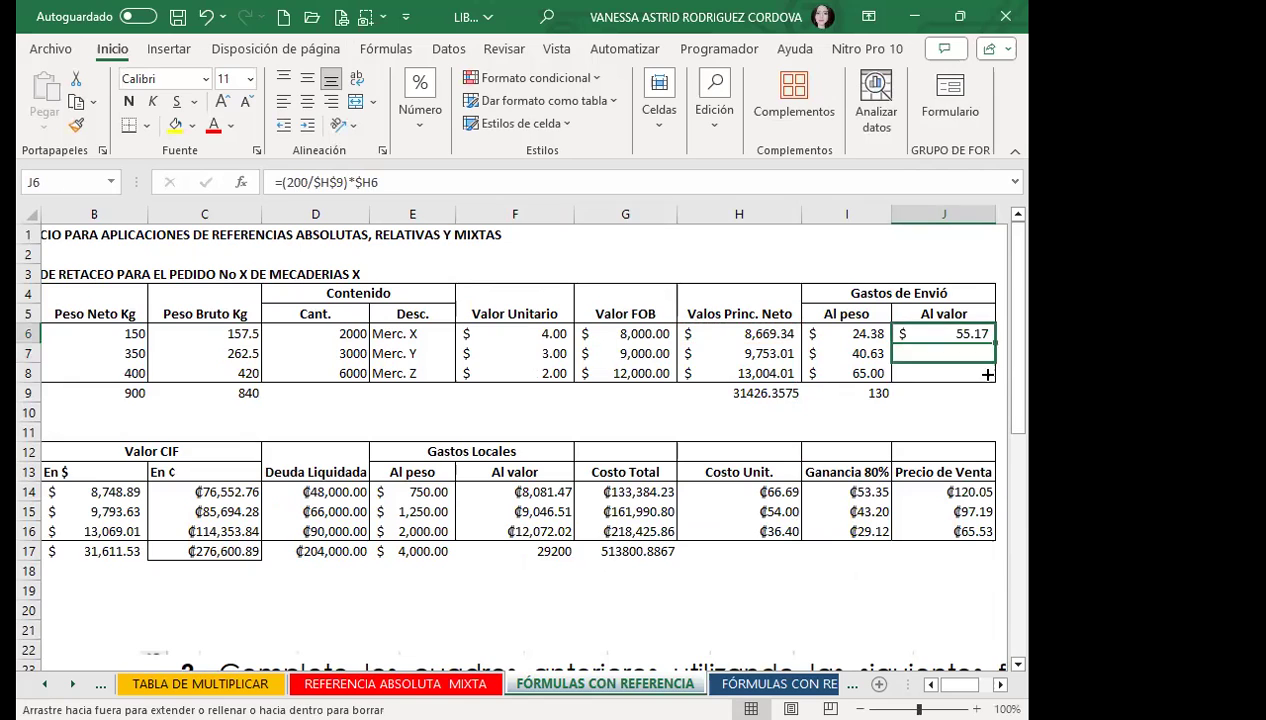
click(845, 333)
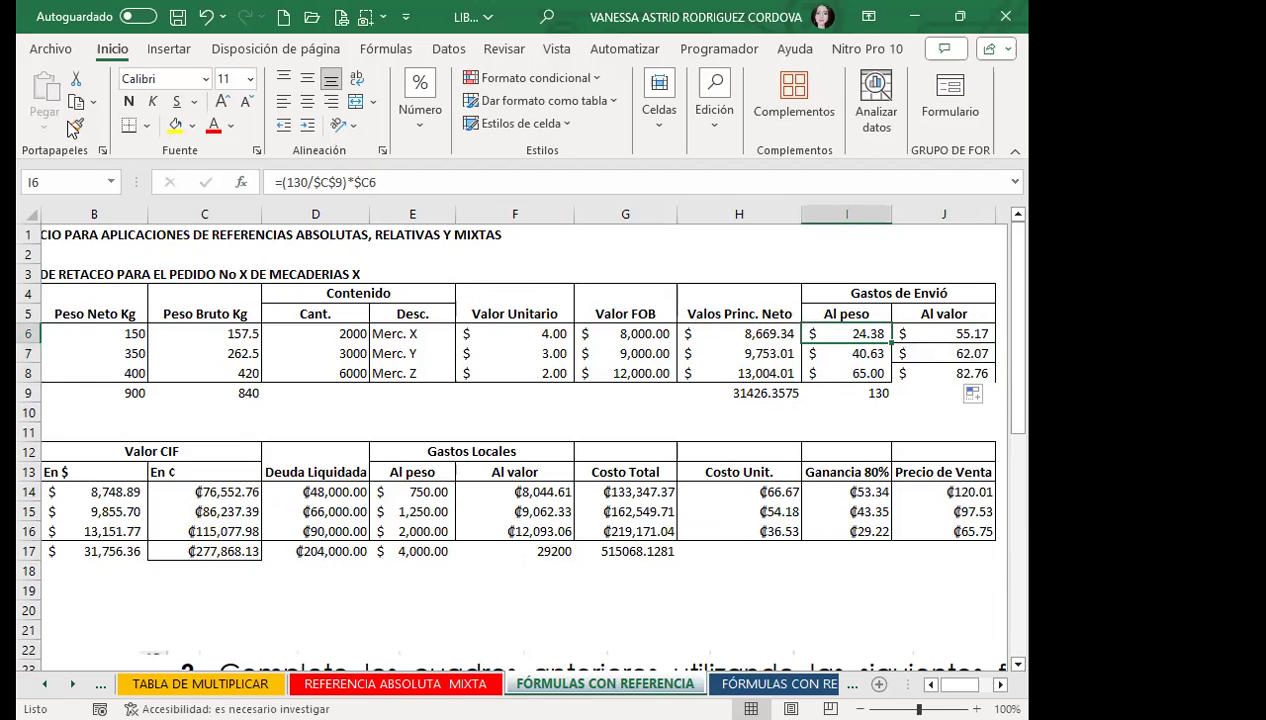
click(76, 125)
mouse_move(922, 332)
mouse_down()
mouse_move(927, 362)
mouse_move(910, 376)
mouse_up()
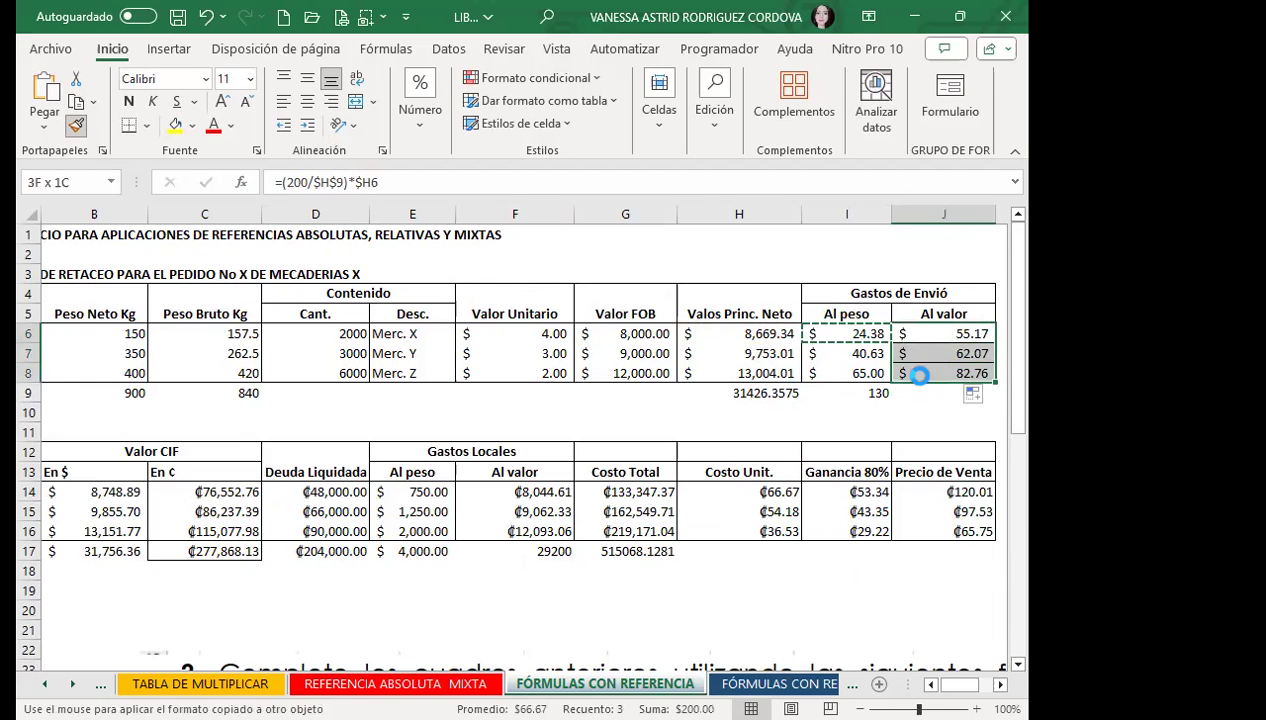
click(822, 404)
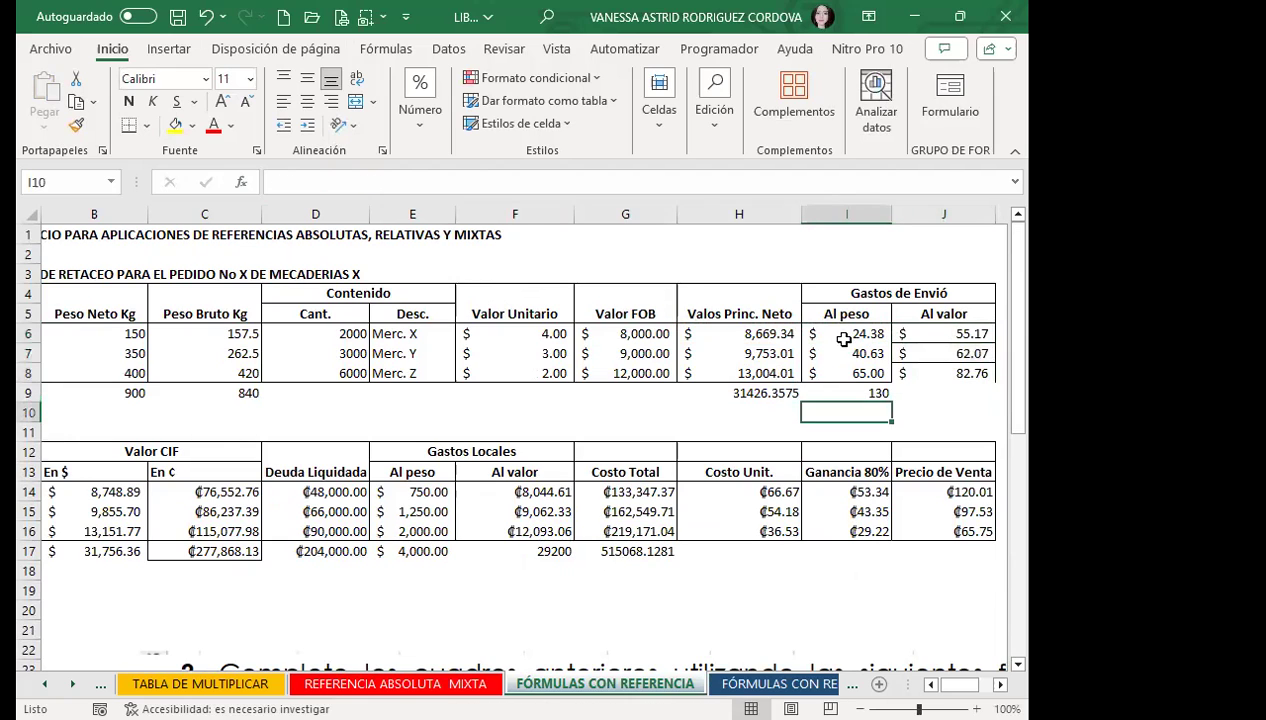
drag(838, 333, 829, 370)
click(76, 125)
drag(920, 333, 912, 375)
click(670, 413)
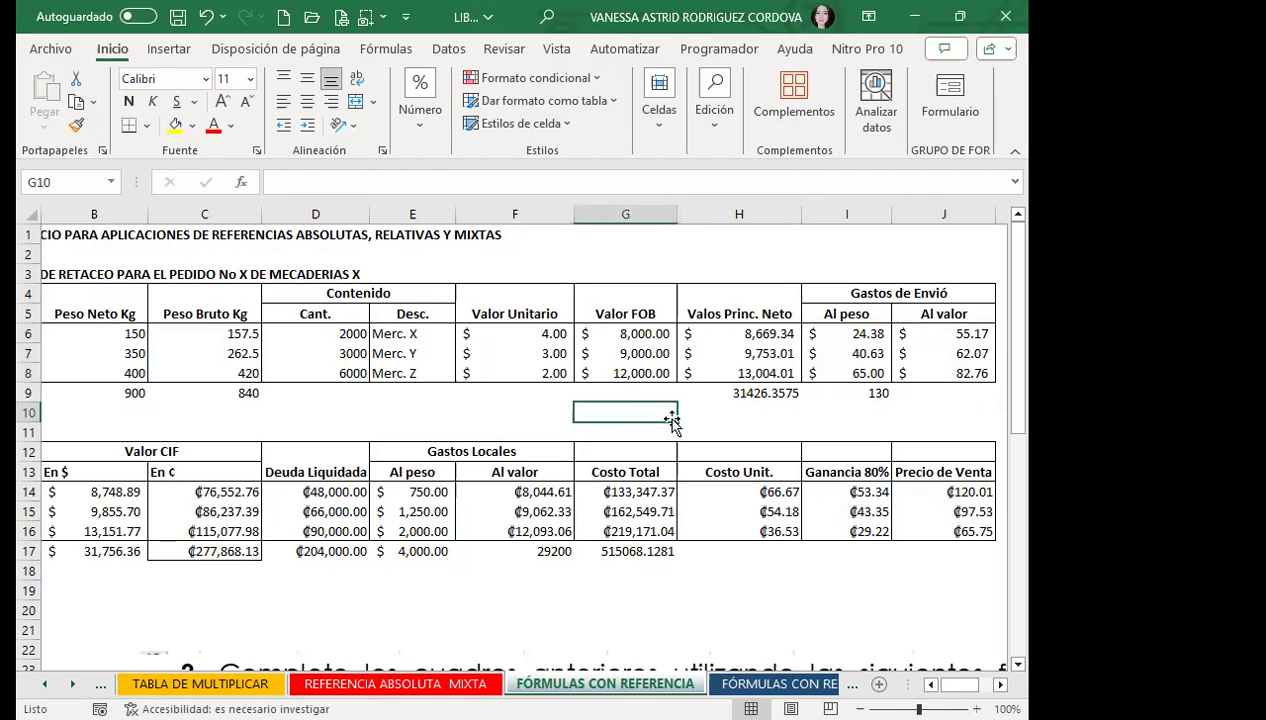
Check the references in the second item's unit value, Valor FOB and Al peso formulas.
click(512, 352)
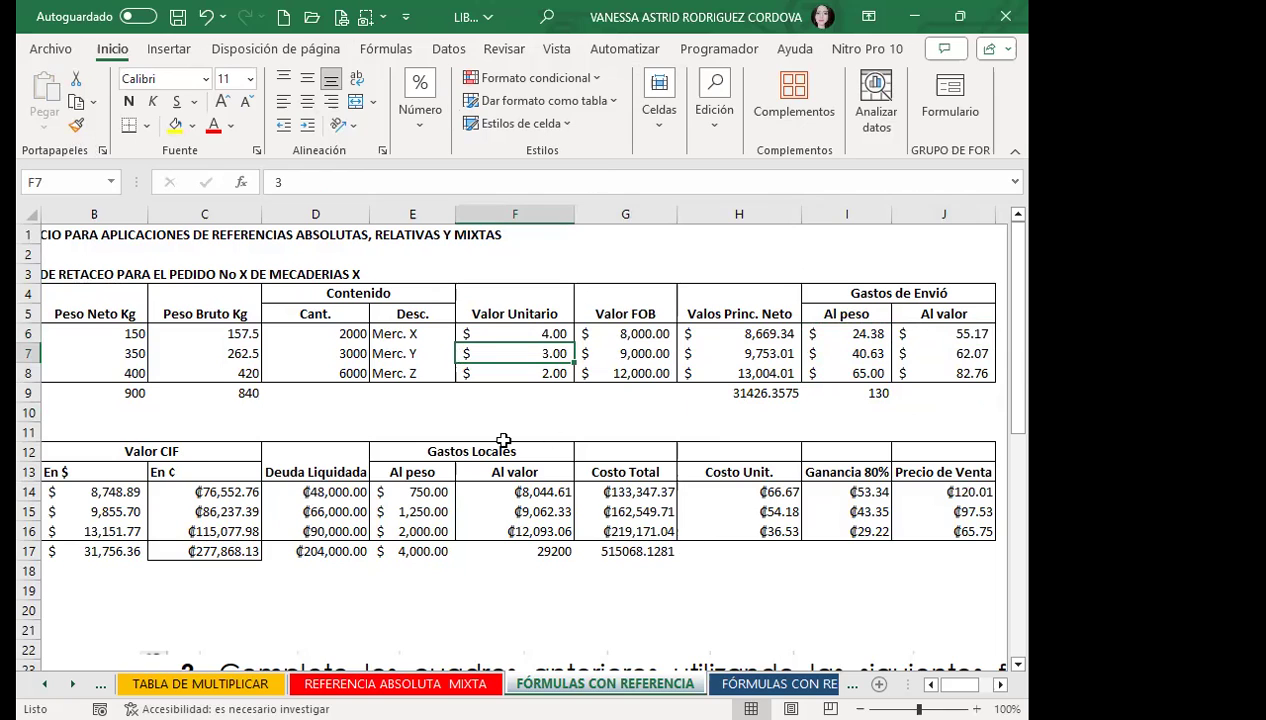
click(648, 337)
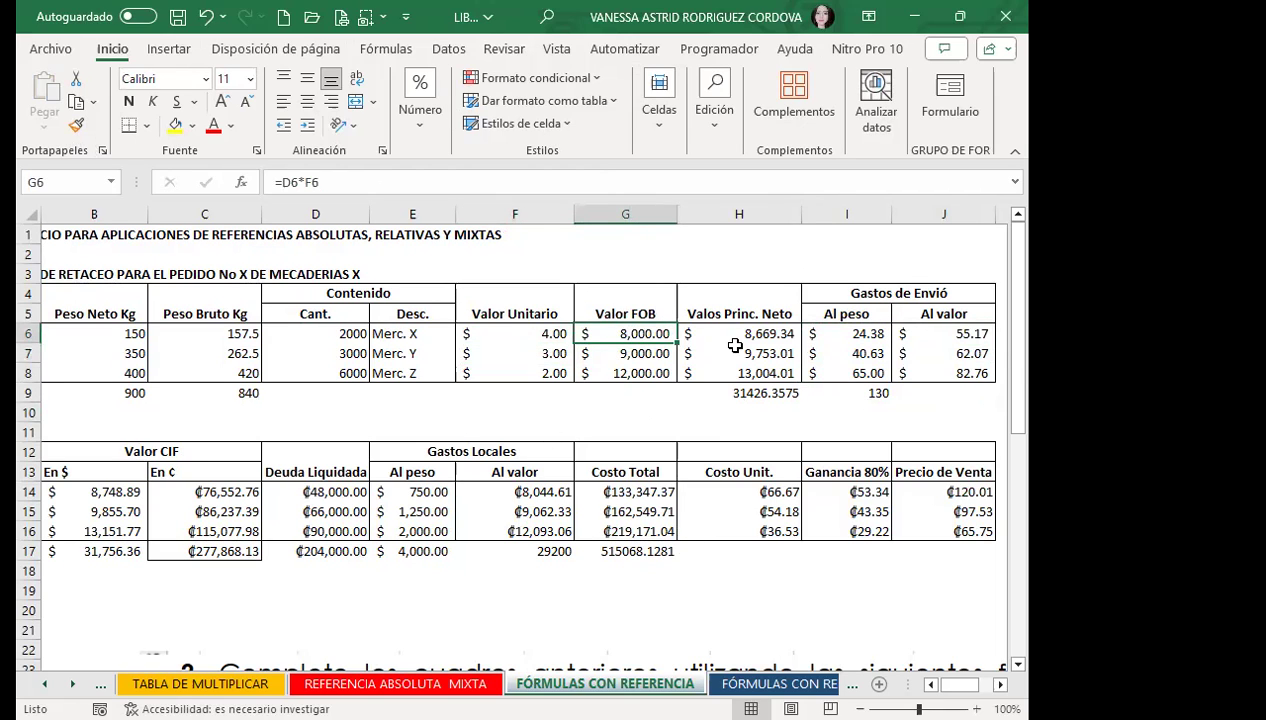
click(838, 333)
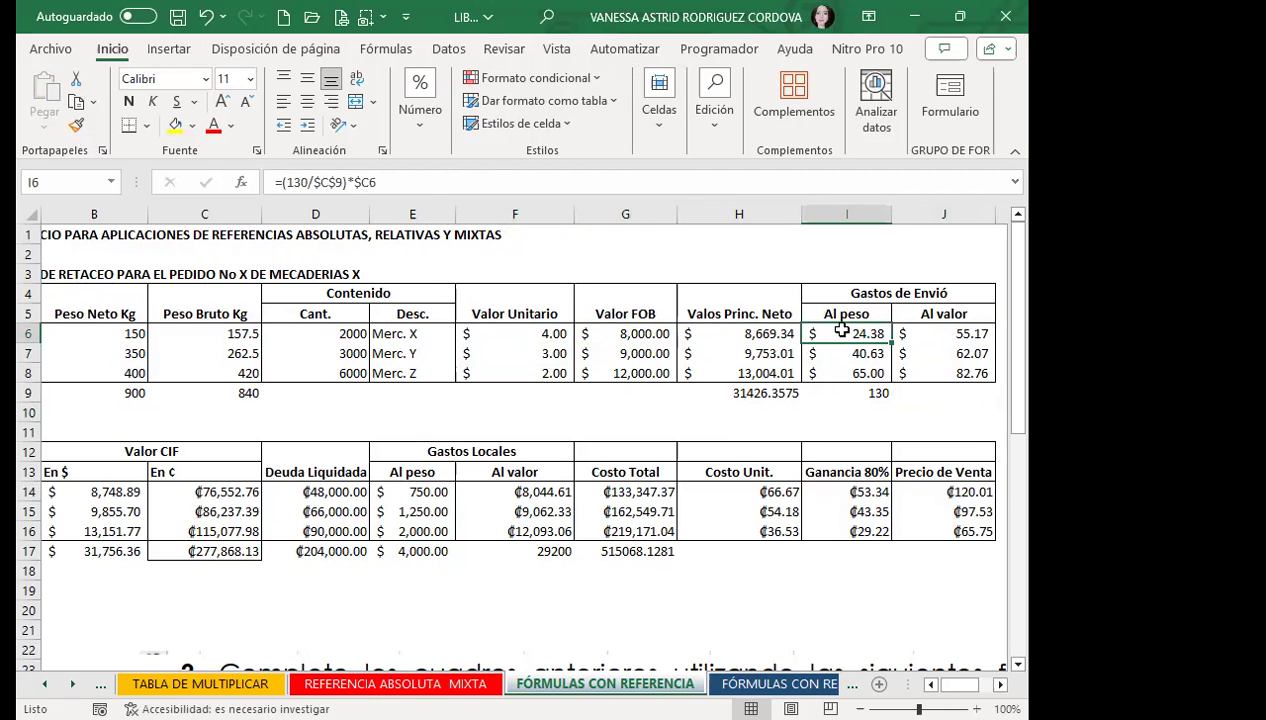